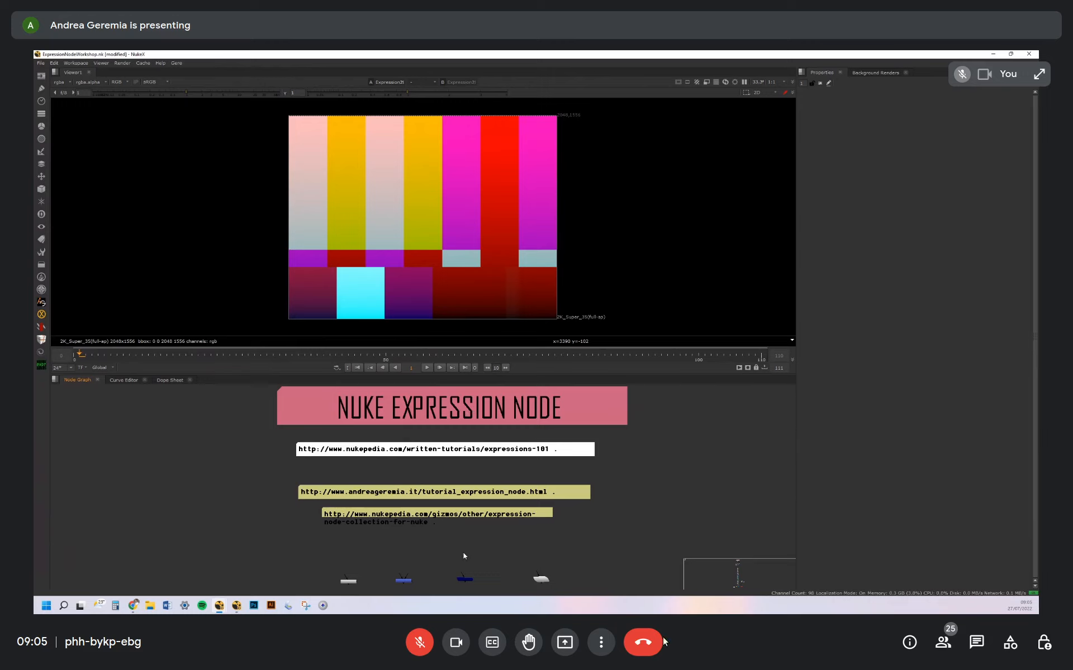
# Turn off the camera in the call and open the MergeExpression node's properties
pyautogui.click(457, 646)
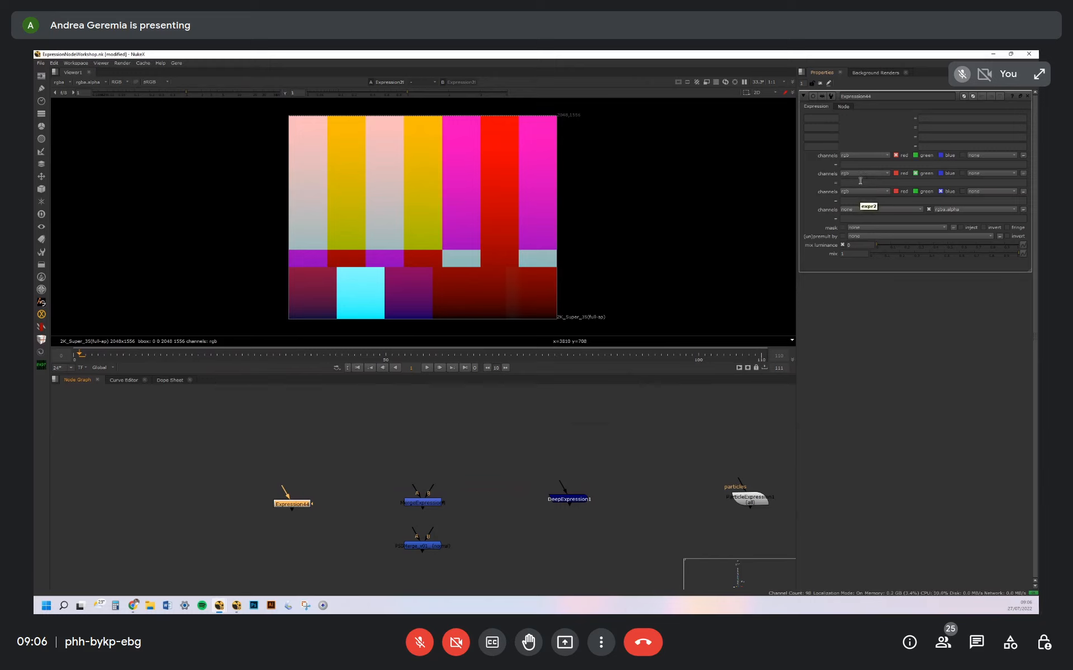
pyautogui.click(467, 517)
pyautogui.scroll(2, 421, 514)
pyautogui.click(445, 498)
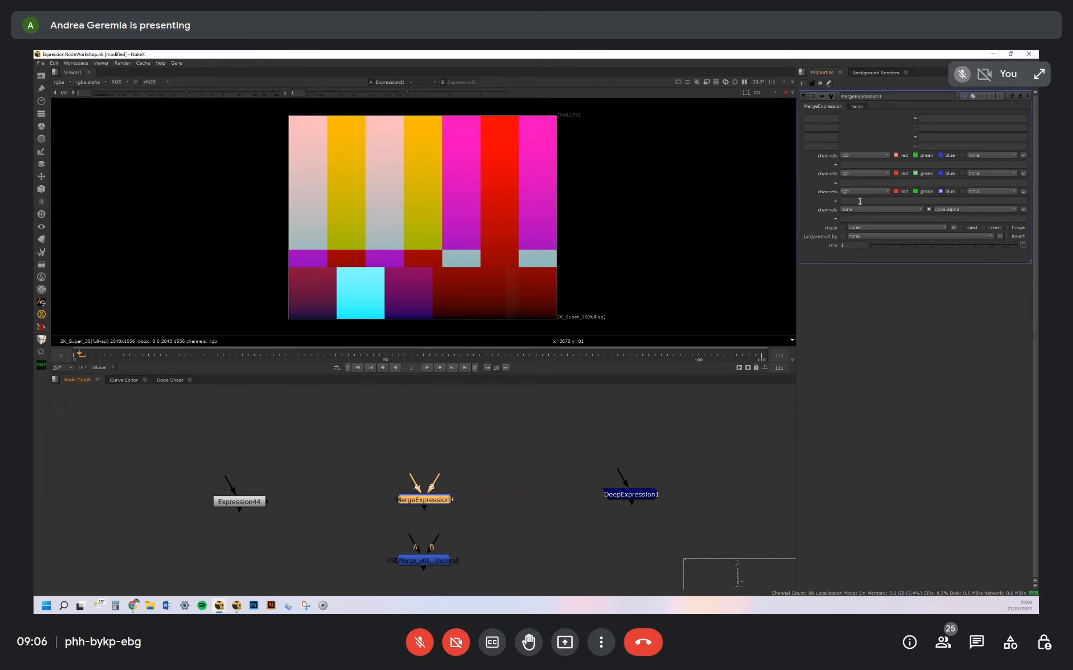
# Add a Merge node beside the MergeExpression node in the node graph
pyautogui.moveTo(429, 494)
pyautogui.mouseDown()
pyautogui.moveTo(458, 450)
pyautogui.moveTo(476, 471)
pyautogui.moveTo(438, 476)
pyautogui.moveTo(443, 504)
pyautogui.mouseUp()
pyautogui.moveTo(454, 527); pyautogui.dragTo(458, 484, button='middle')
pyautogui.click(455, 483)
pyautogui.moveTo(435, 469); pyautogui.dragTo(492, 478)
pyautogui.click(486, 475)
pyautogui.press('m')
pyautogui.click(495, 514)
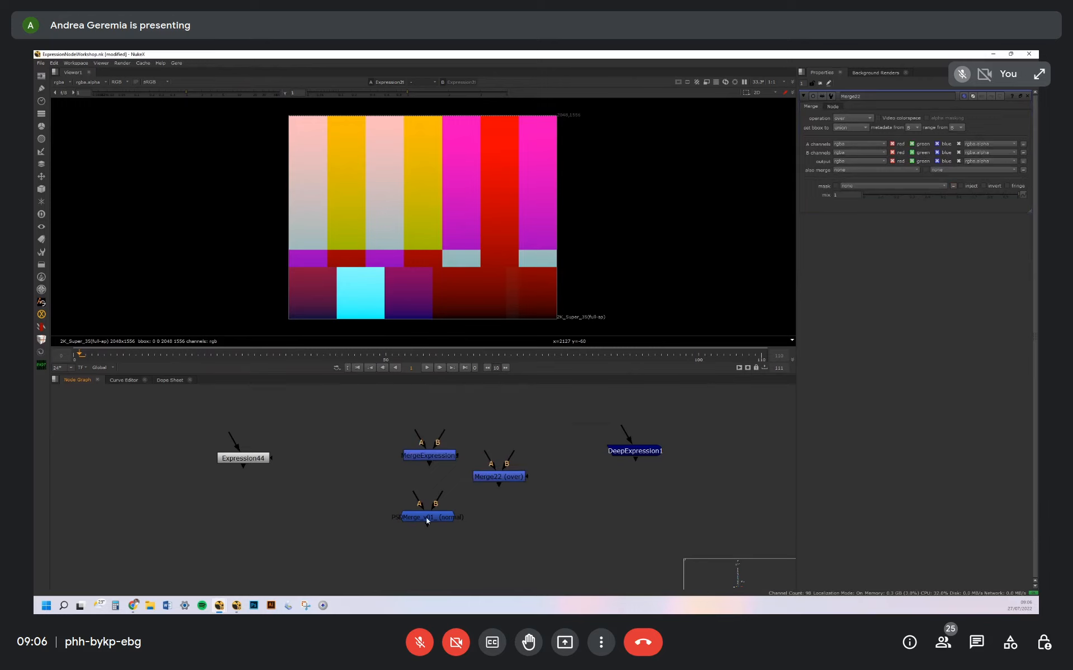
# Open the PSDMerge group's internal node graph to examine its blend-mode nodes, and admit the waiting participant to the call
pyautogui.moveTo(428, 517); pyautogui.dragTo(430, 515)
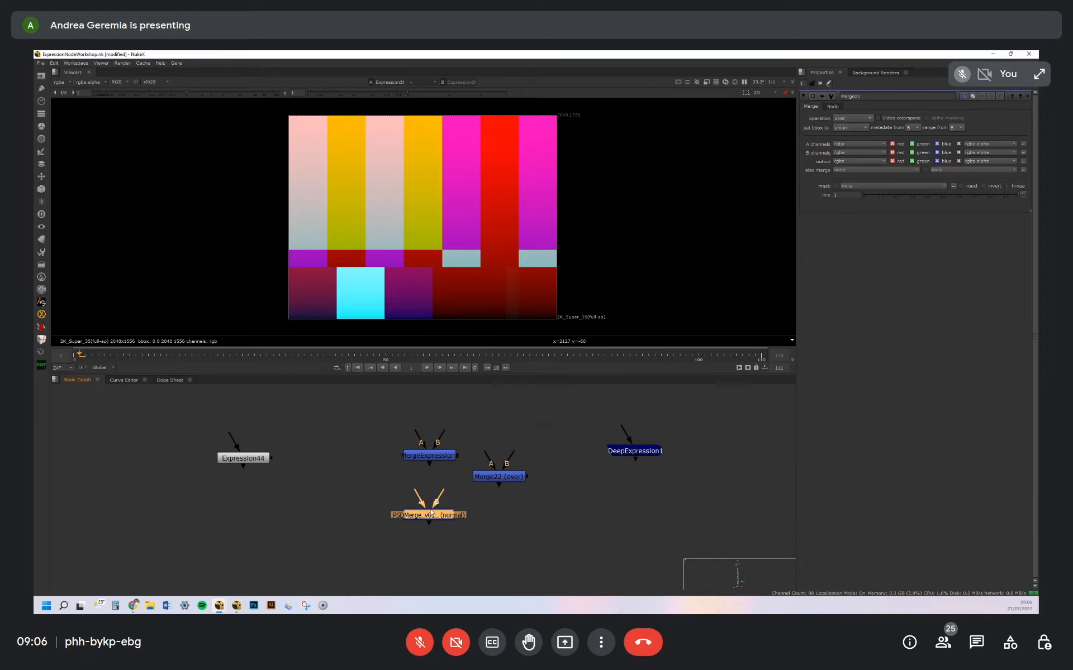
pyautogui.hotkey('ctrl', 'Return')
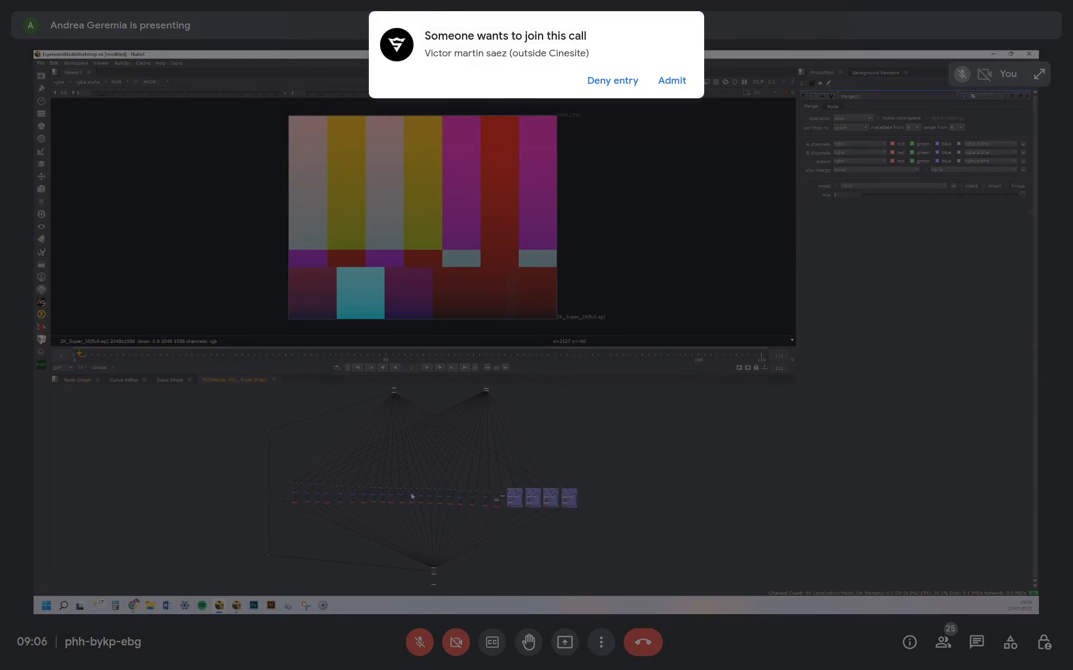
pyautogui.scroll(5, 478, 476)
pyautogui.click(671, 80)
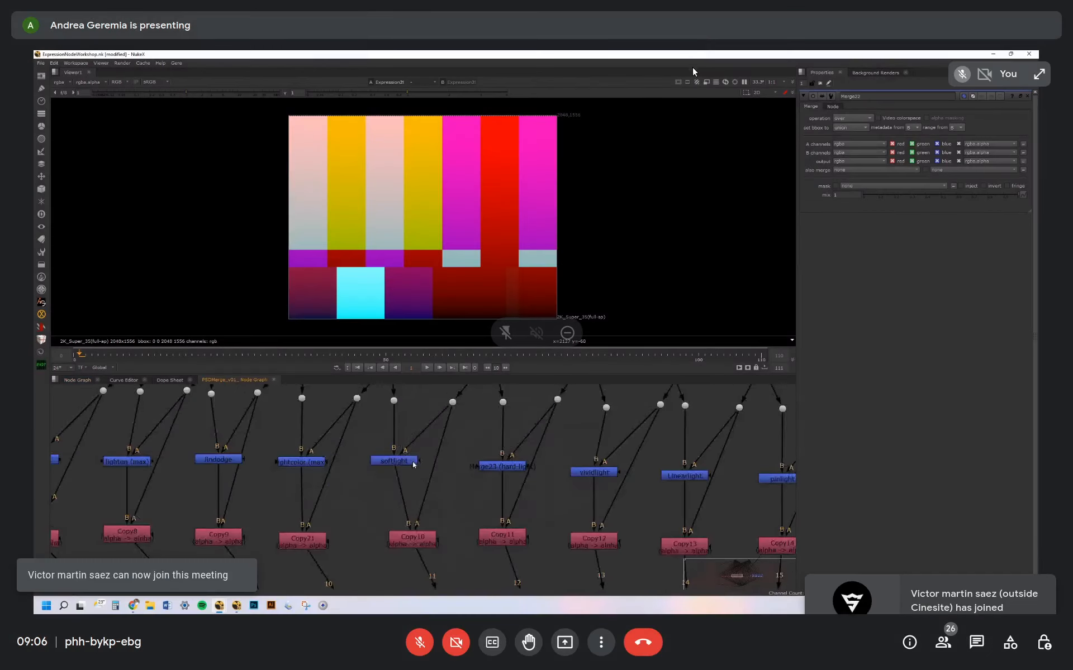
pyautogui.click(407, 463)
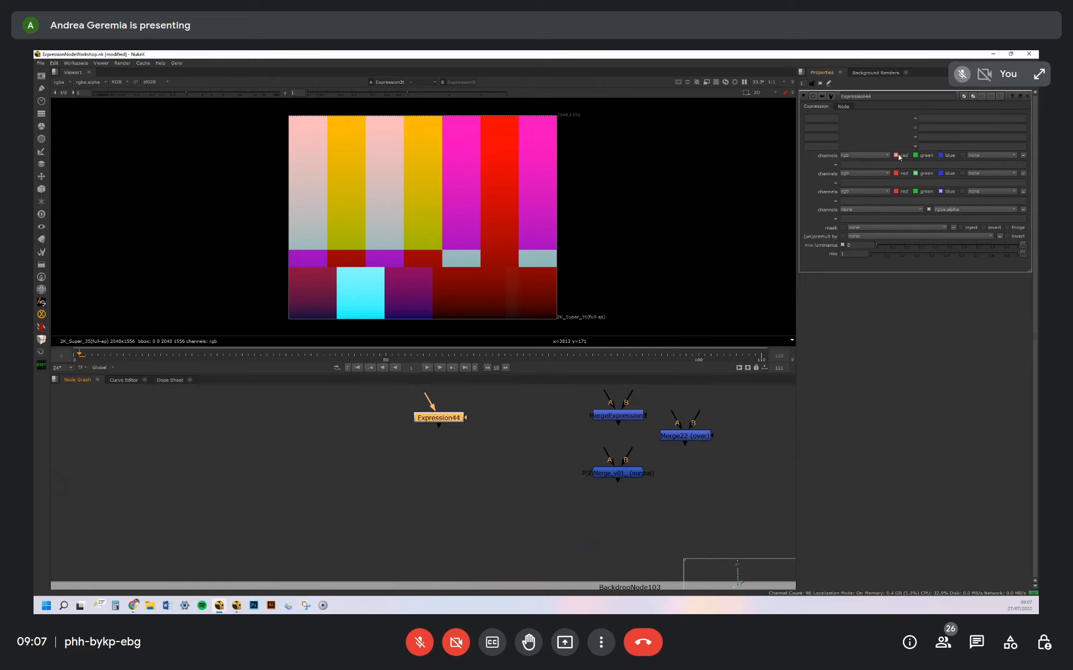
# Enter placeholder text as the blue channel expression of the Expression44 node
pyautogui.click(855, 161)
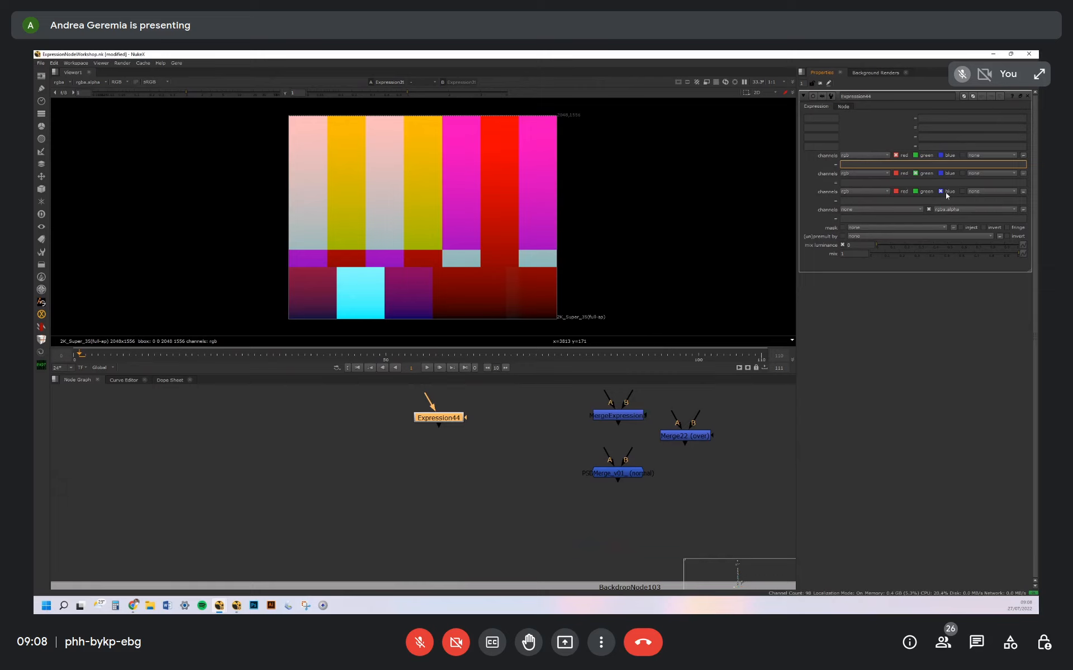
pyautogui.click(863, 220)
pyautogui.click(856, 200)
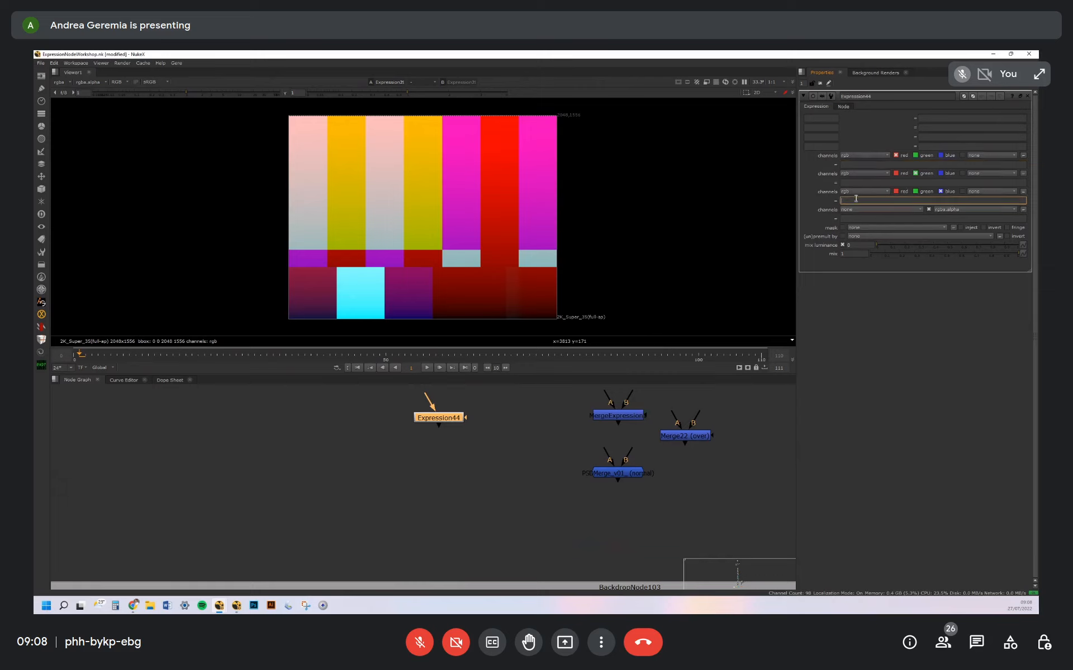
pyautogui.click(855, 220)
pyautogui.click(859, 200)
pyautogui.write('dsa')
pyautogui.click(498, 445)
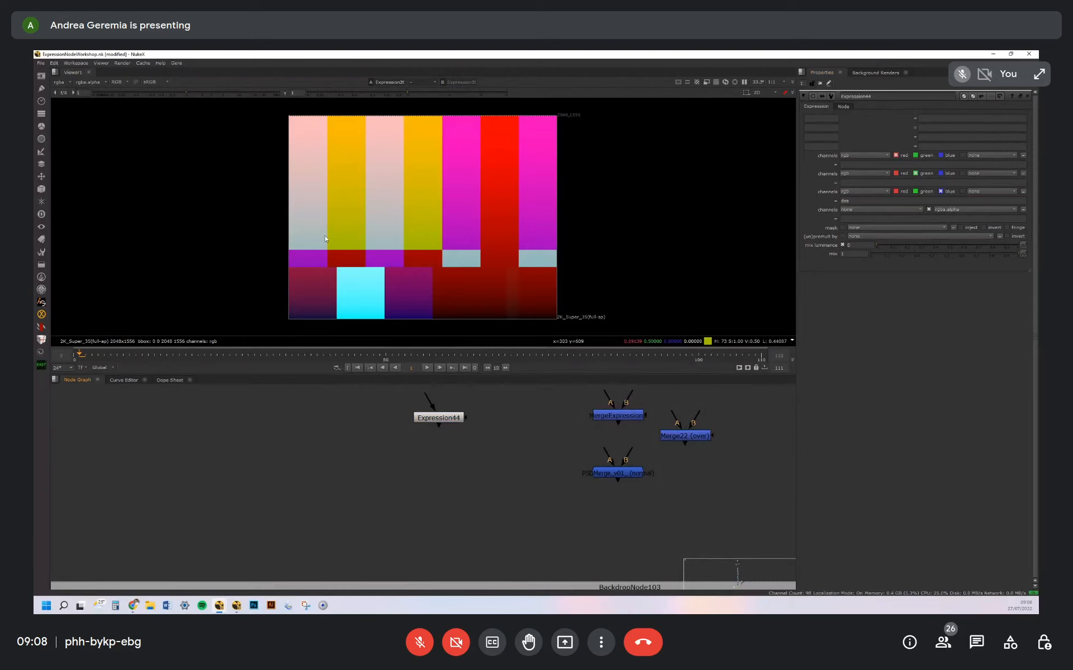
# Examine individual pixels near the upper-left corner of the image in the viewer
pyautogui.scroll(5, 295, 187)
pyautogui.scroll(6, 367, 182)
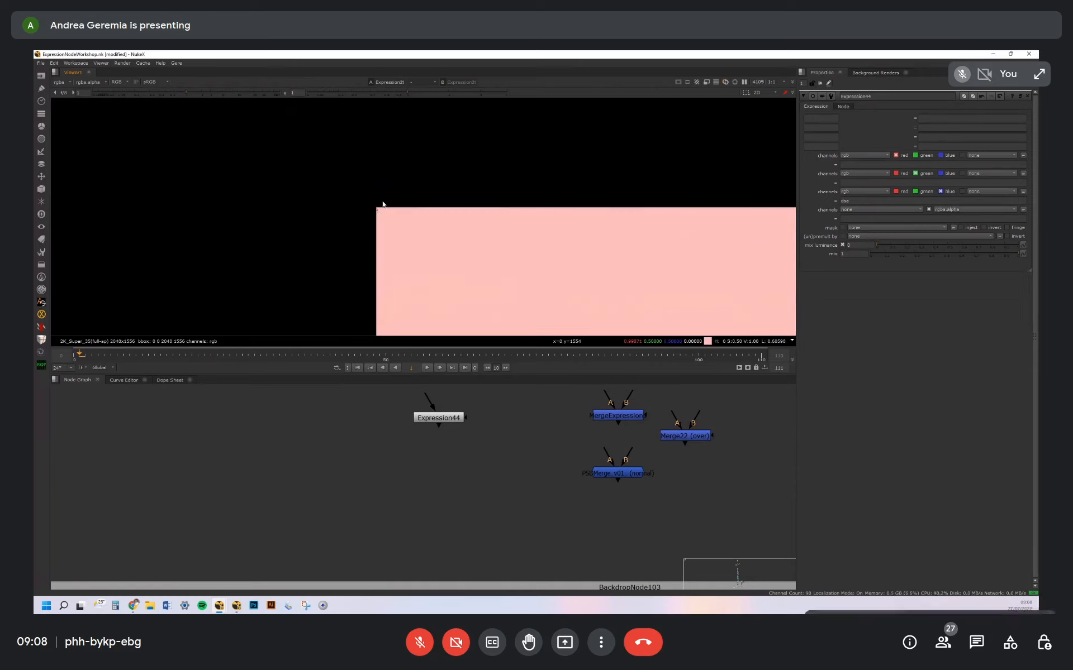
pyautogui.scroll(6, 380, 215)
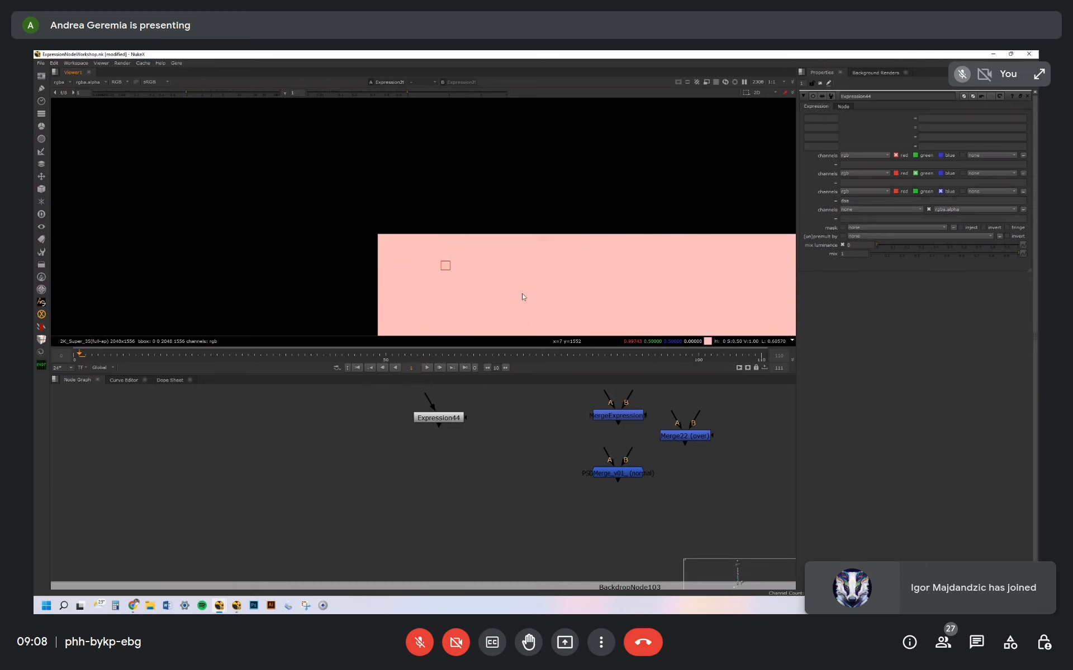
pyautogui.moveTo(522, 296); pyautogui.dragTo(458, 222, button='middle')
pyautogui.scroll(-5, 481, 212)
pyautogui.scroll(-5, 518, 479)
# Examine the default variables notes and the Expression Node example beside them in the node graph
pyautogui.moveTo(513, 483); pyautogui.dragTo(503, 447, button='middle')
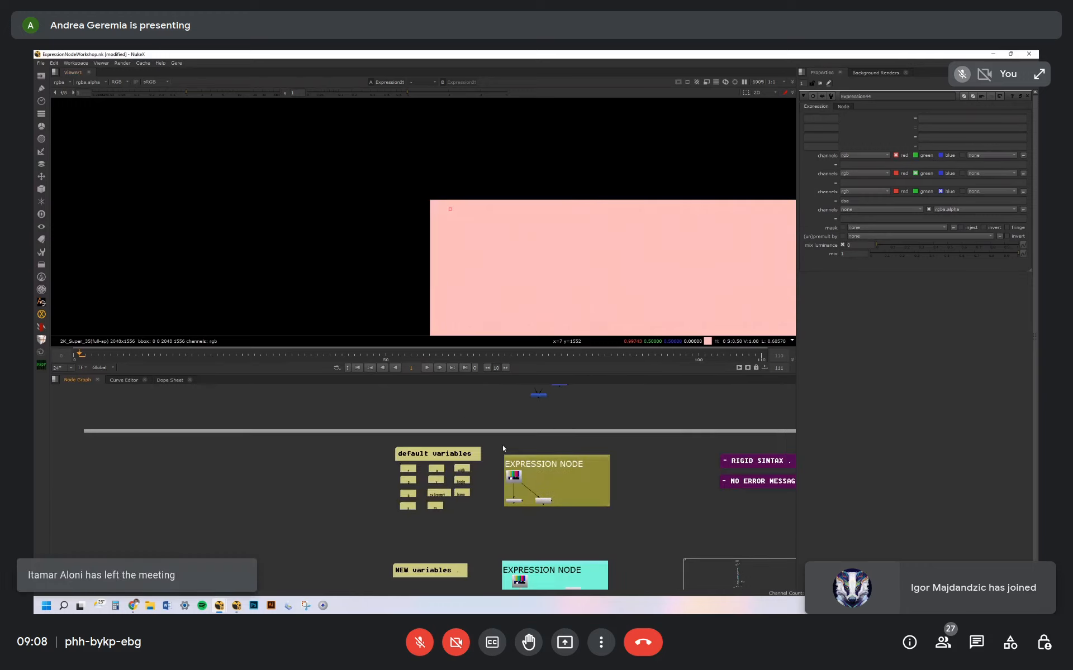
pyautogui.scroll(5, 502, 448)
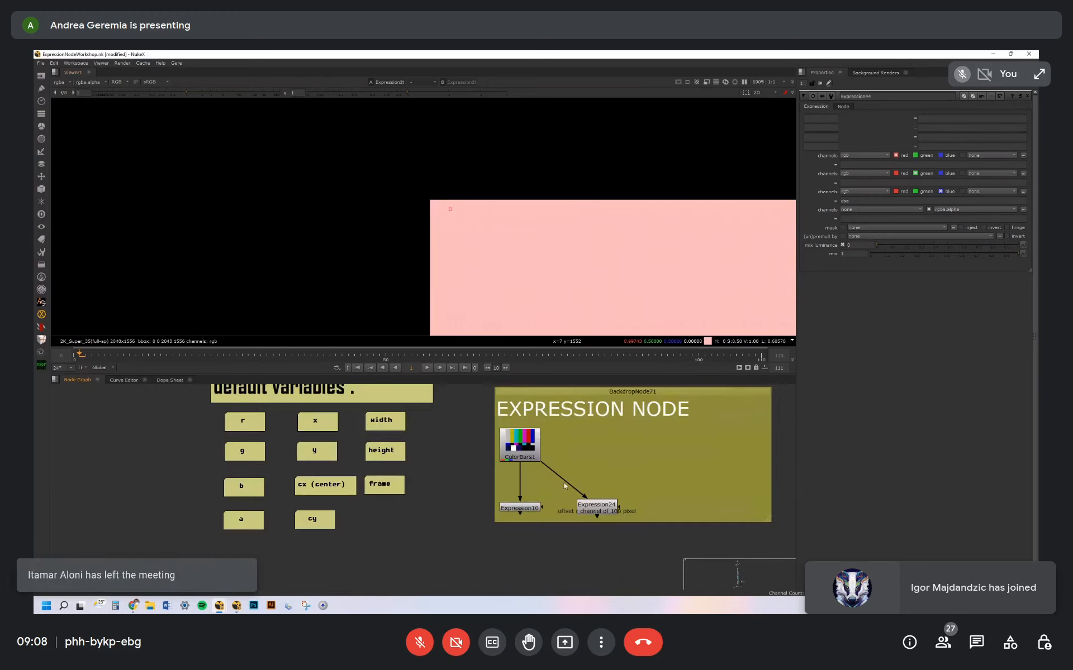
pyautogui.moveTo(558, 491); pyautogui.dragTo(533, 482, button='middle')
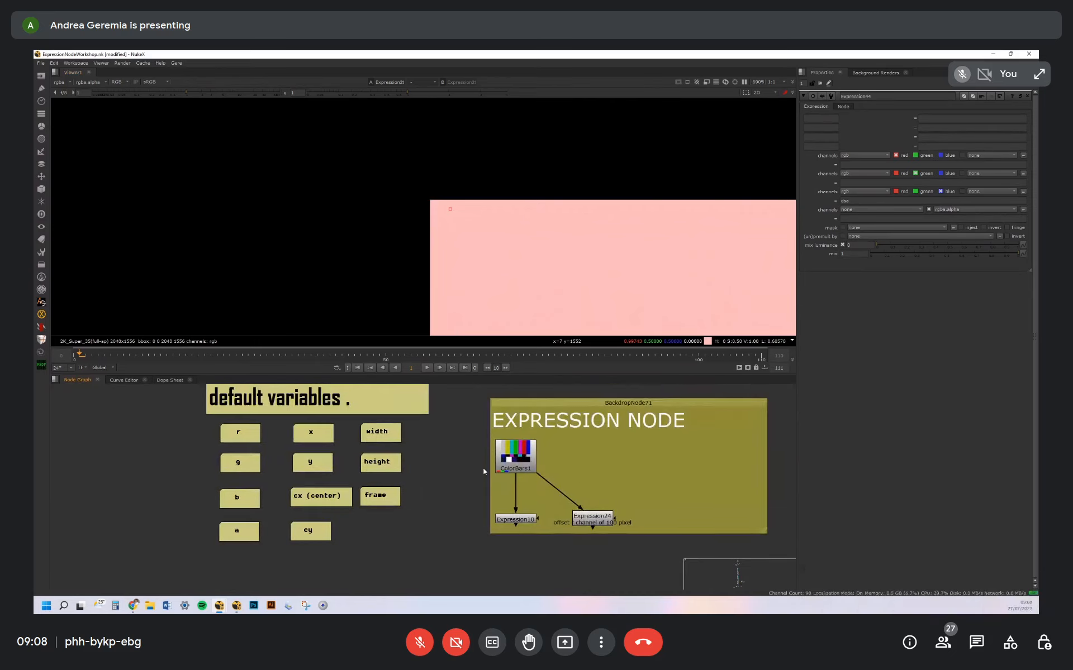
pyautogui.moveTo(524, 497); pyautogui.dragTo(514, 479, button='middle')
pyautogui.moveTo(269, 424); pyautogui.dragTo(308, 479, button='middle')
pyautogui.scroll(-3, 363, 417)
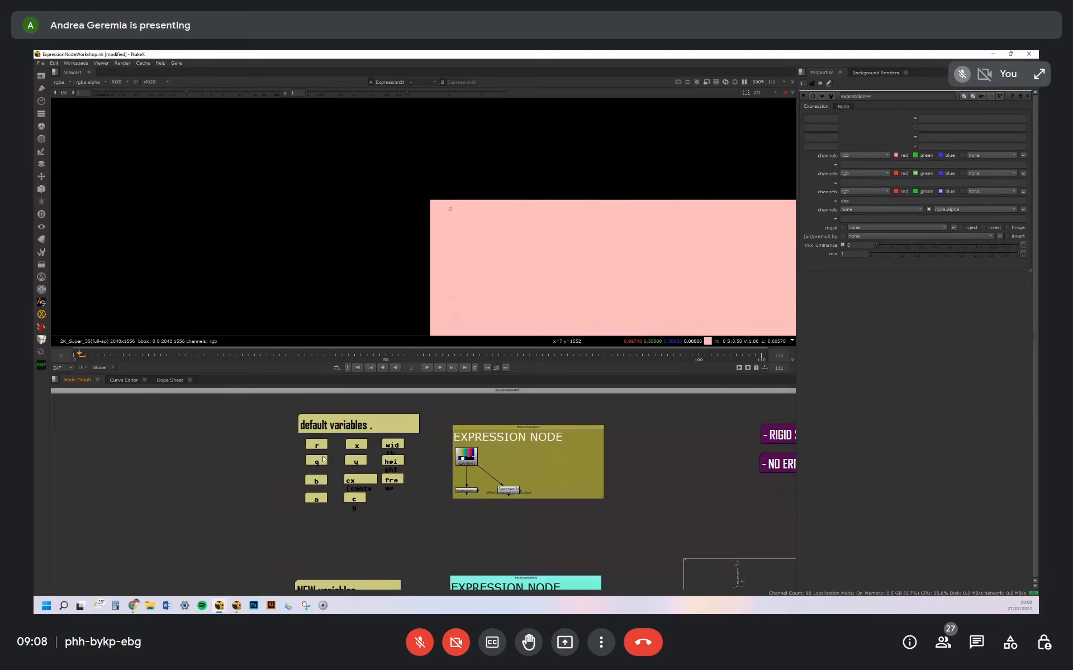
pyautogui.scroll(2, 323, 459)
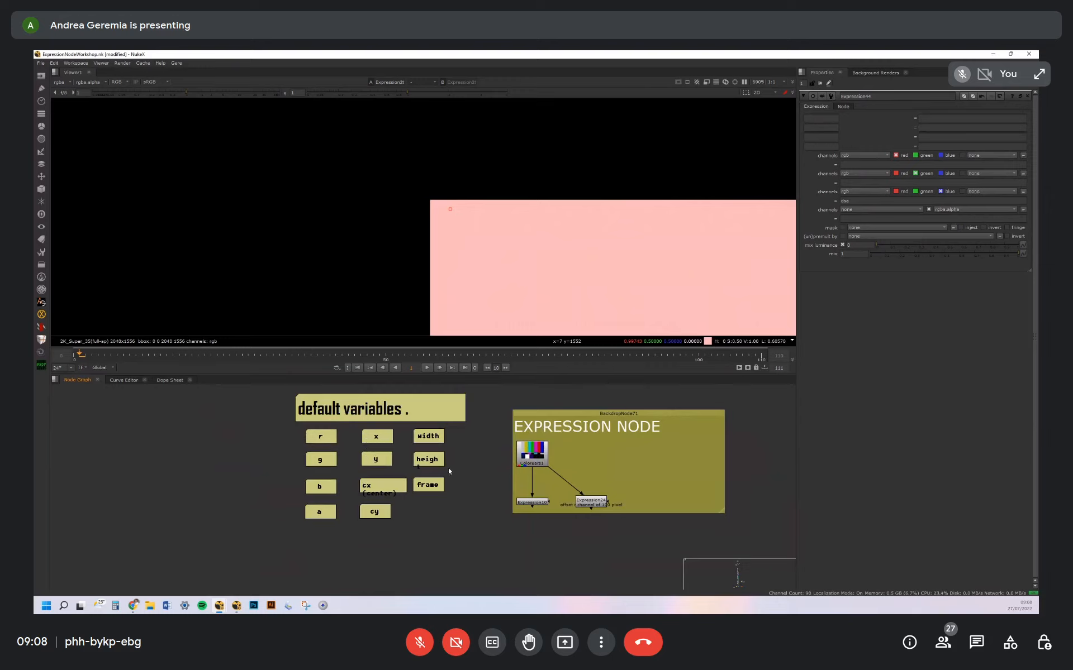
pyautogui.scroll(3, 544, 506)
# Open the Expression10 node's properties and compare the ColorBars1 image with the Expression10 output in the viewer
pyautogui.doubleClick(552, 491)
pyautogui.moveTo(539, 436); pyautogui.dragTo(521, 460, button='middle')
pyautogui.click(530, 444)
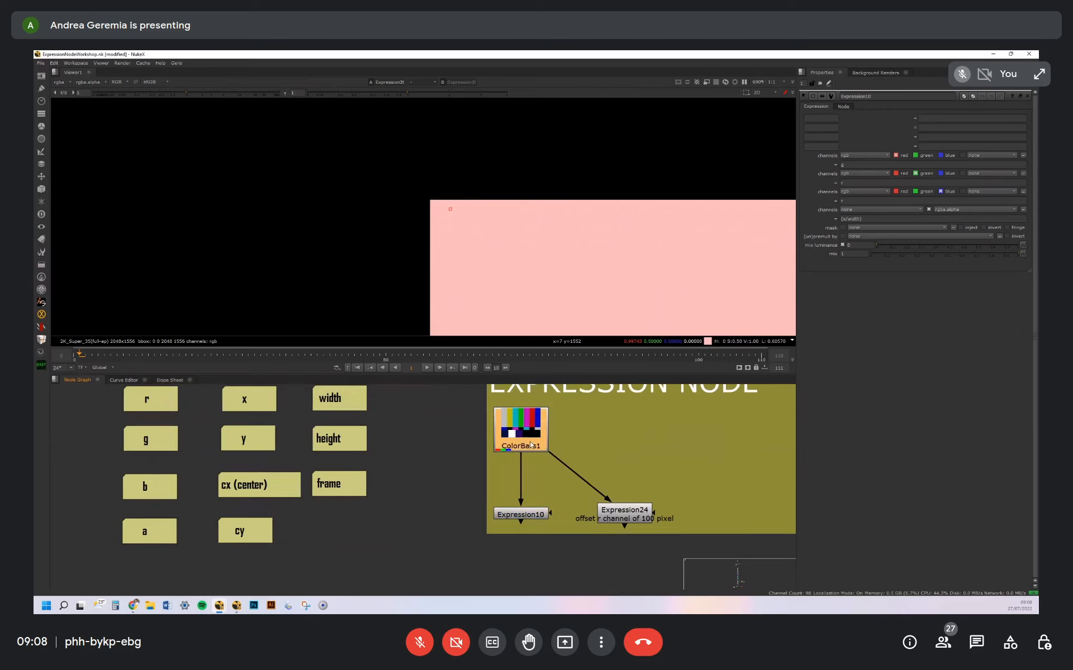
pyautogui.press('1')
pyautogui.press('f')
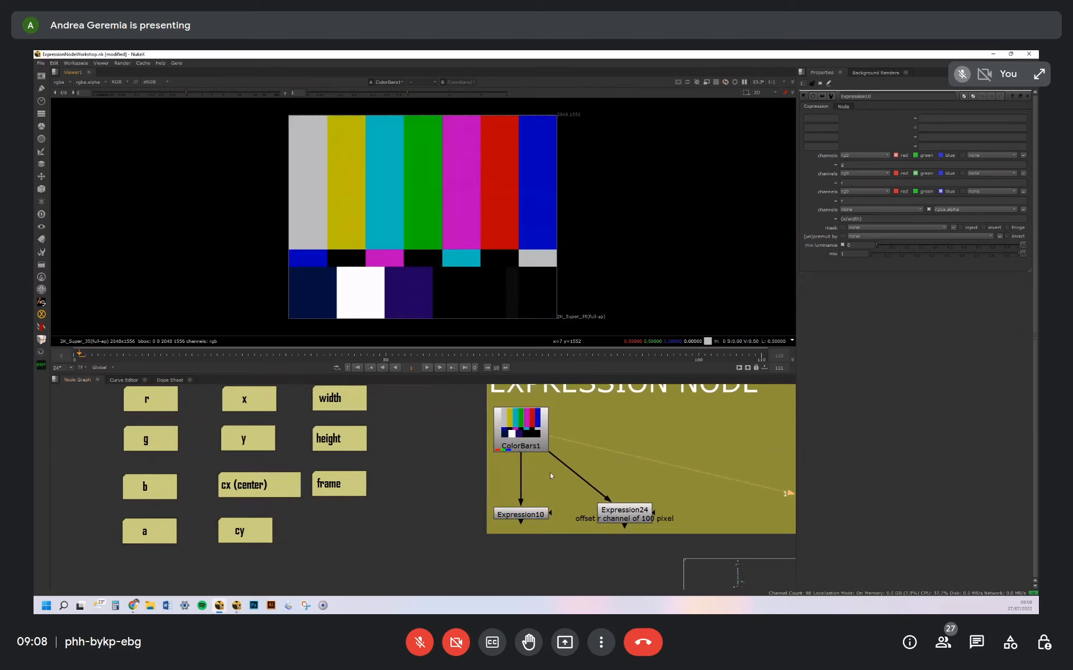
pyautogui.click(536, 516)
pyautogui.press('1')
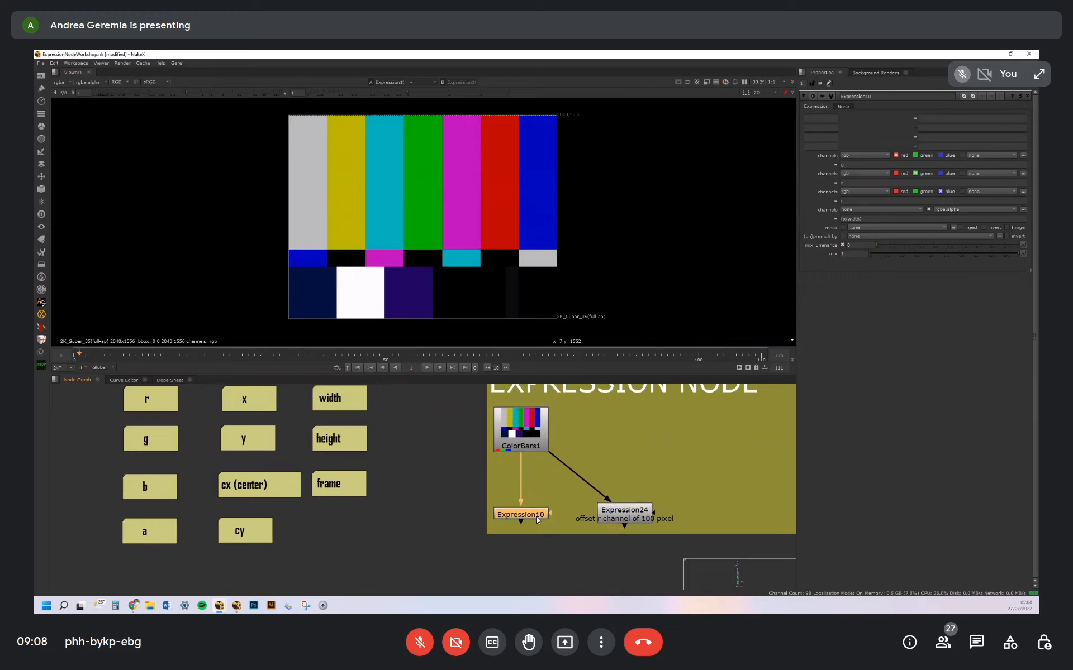
# Add a new Expression node beside Expression10 and connect its input to ColorBars1
pyautogui.click(431, 498)
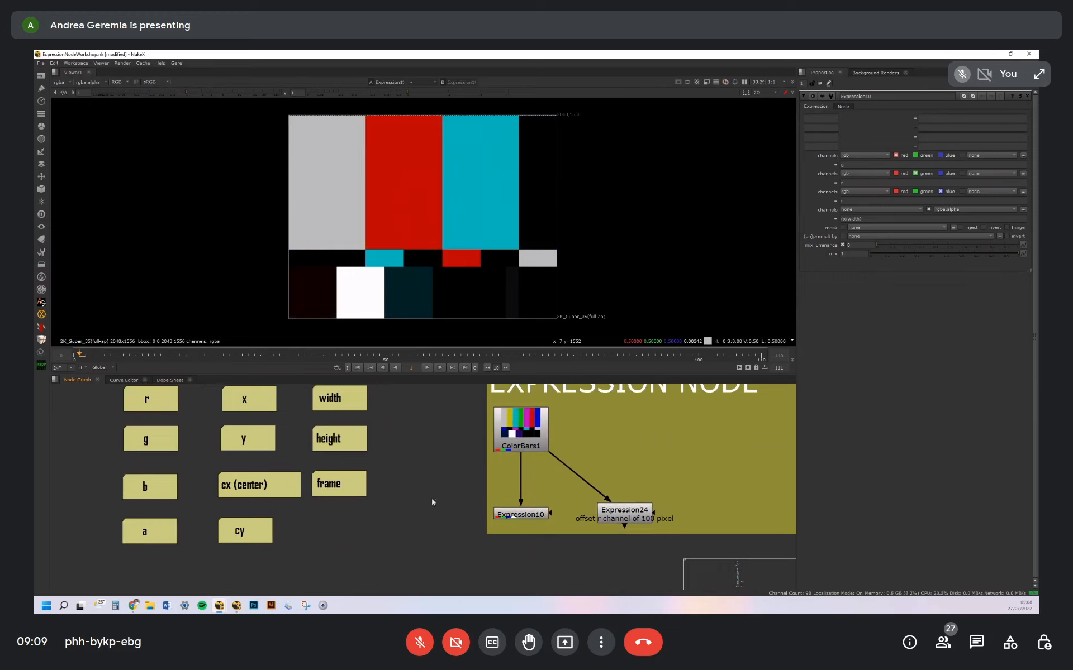
pyautogui.press('Tab')
pyautogui.write('expression')
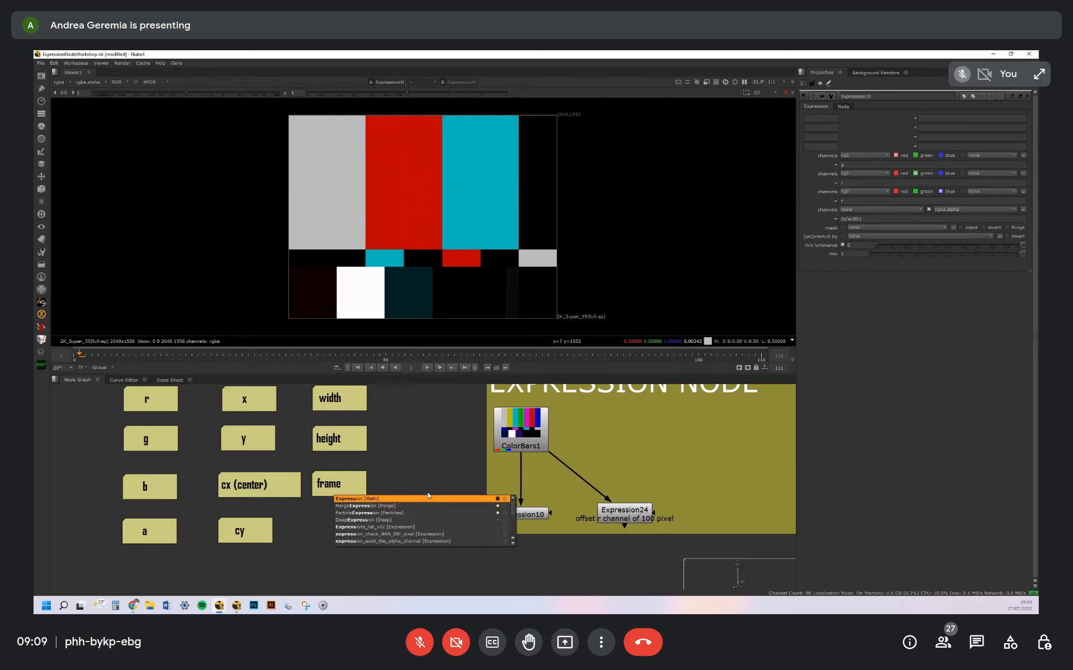
pyautogui.press('Return')
pyautogui.moveTo(420, 475); pyautogui.dragTo(520, 433)
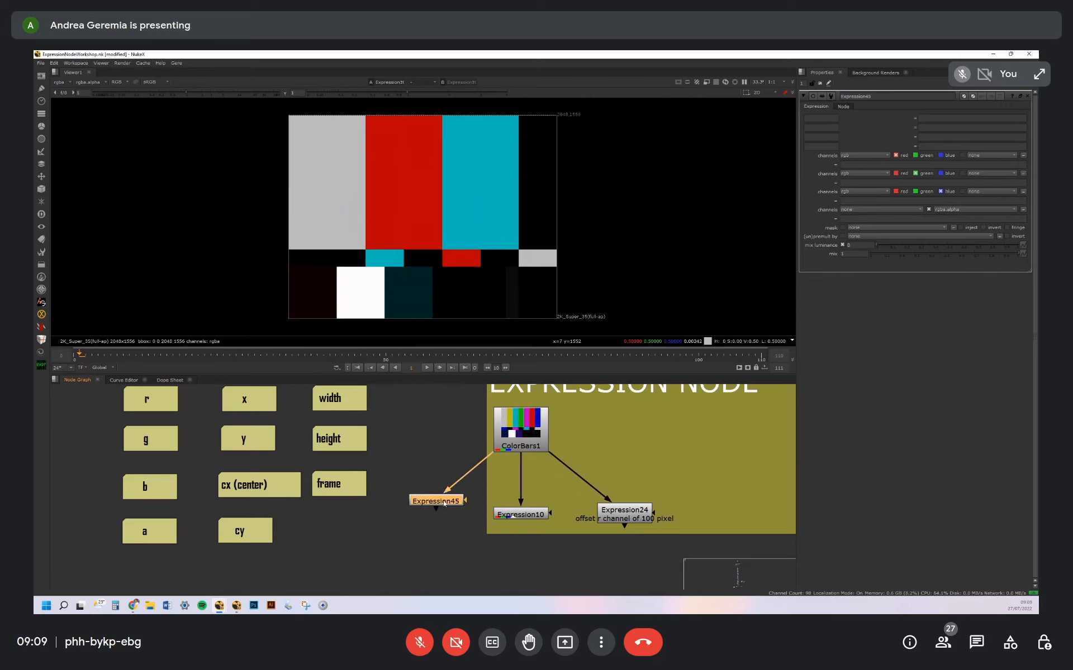
# Set the new Expression node's red, green, blue and alpha expressions to r, g, b and a
pyautogui.click(846, 165)
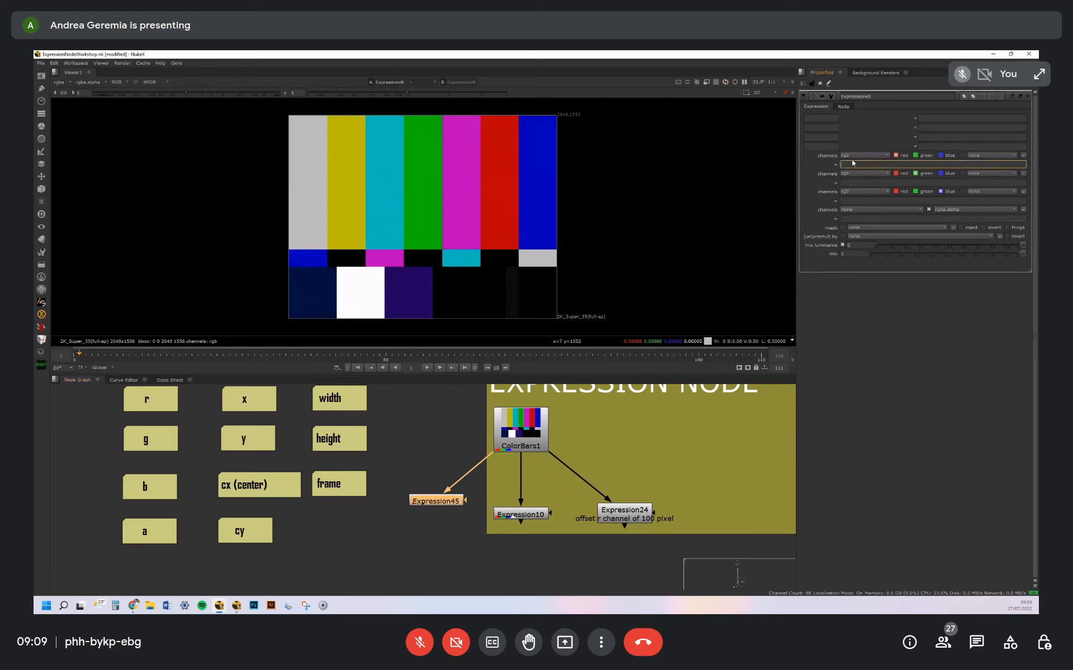
pyautogui.write('r')
pyautogui.click(849, 182)
pyautogui.write('g')
pyautogui.click(855, 200)
pyautogui.write('b')
pyautogui.click(850, 218)
pyautogui.write('a')
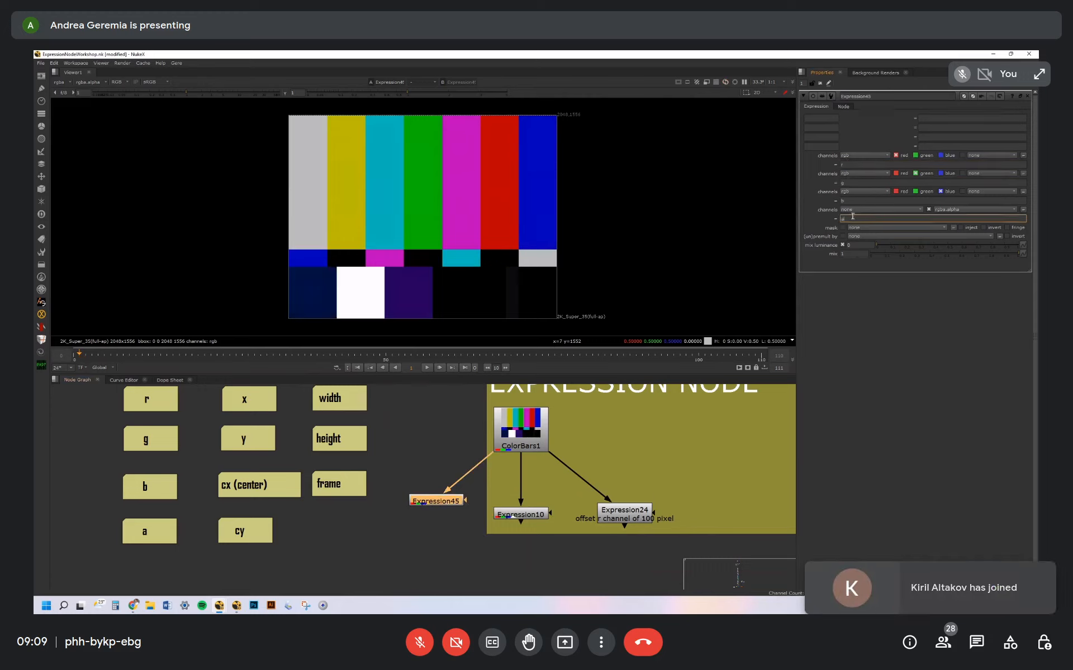
pyautogui.moveTo(438, 501); pyautogui.dragTo(436, 504)
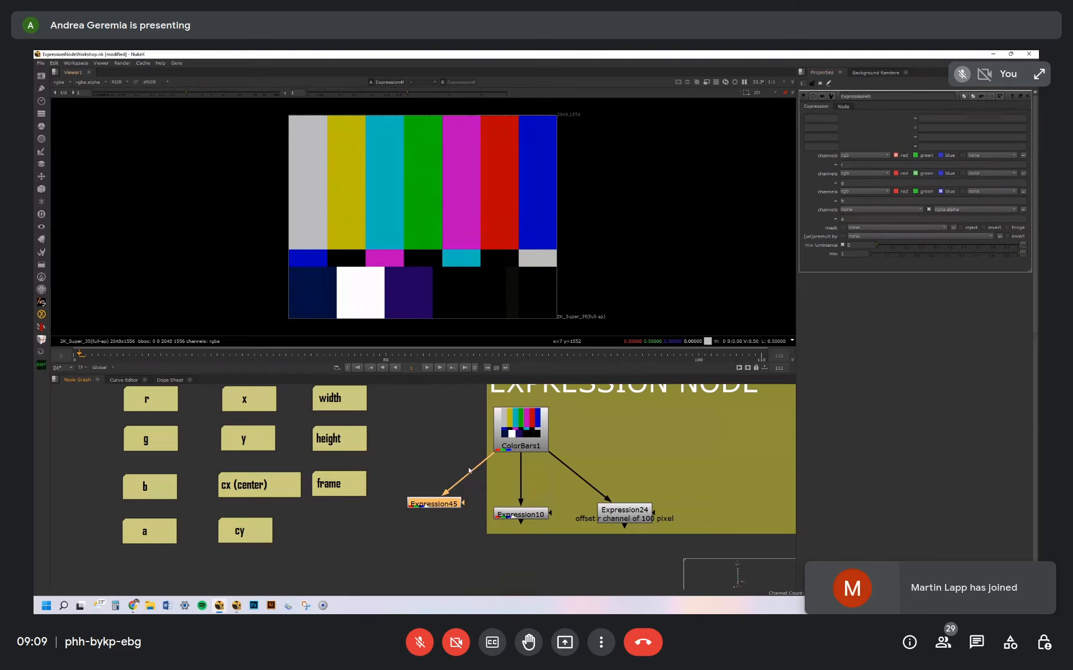
# Replace the red channel expression of Expression45 with 0
pyautogui.click(846, 166)
pyautogui.moveTo(847, 183); pyautogui.dragTo(818, 161)
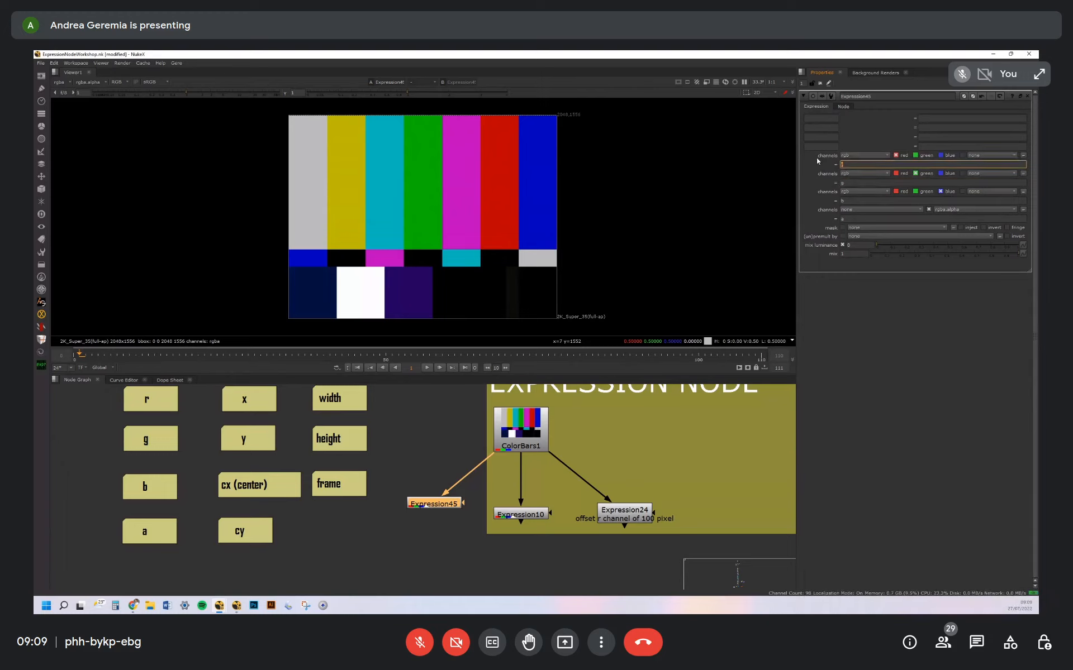
pyautogui.press('BackSpace')
pyautogui.moveTo(449, 504); pyautogui.dragTo(447, 503)
pyautogui.click(846, 165)
pyautogui.write('0')
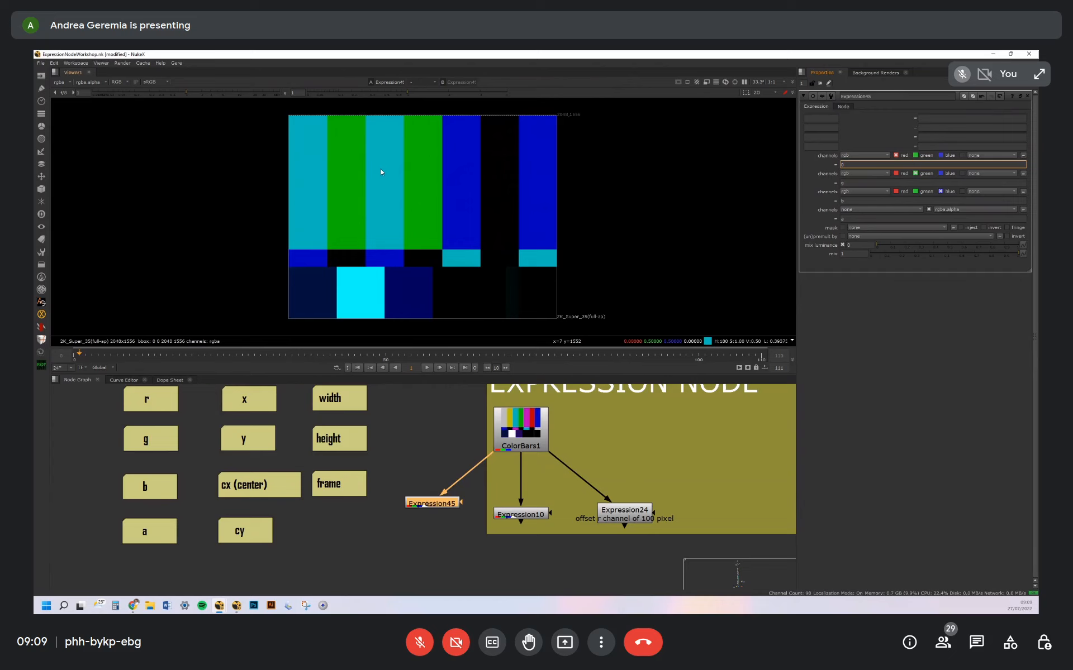
# Examine the pixel values at the image's upper-left corner, and admit the waiting participant to the call
pyautogui.scroll(4, 350, 163)
pyautogui.scroll(6, 335, 172)
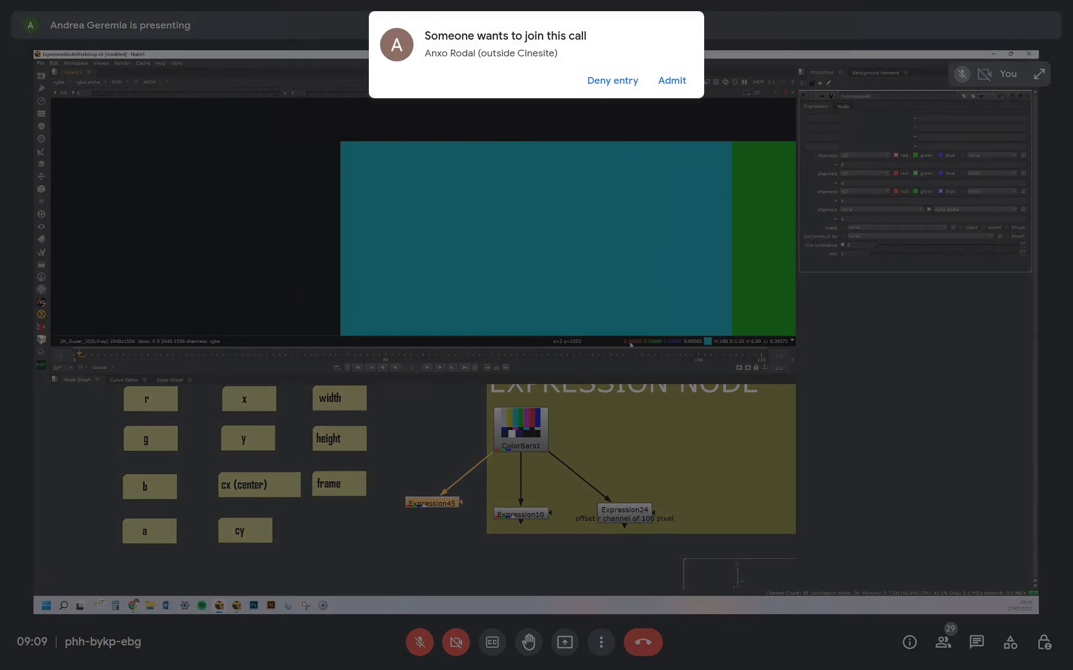
pyautogui.click(674, 81)
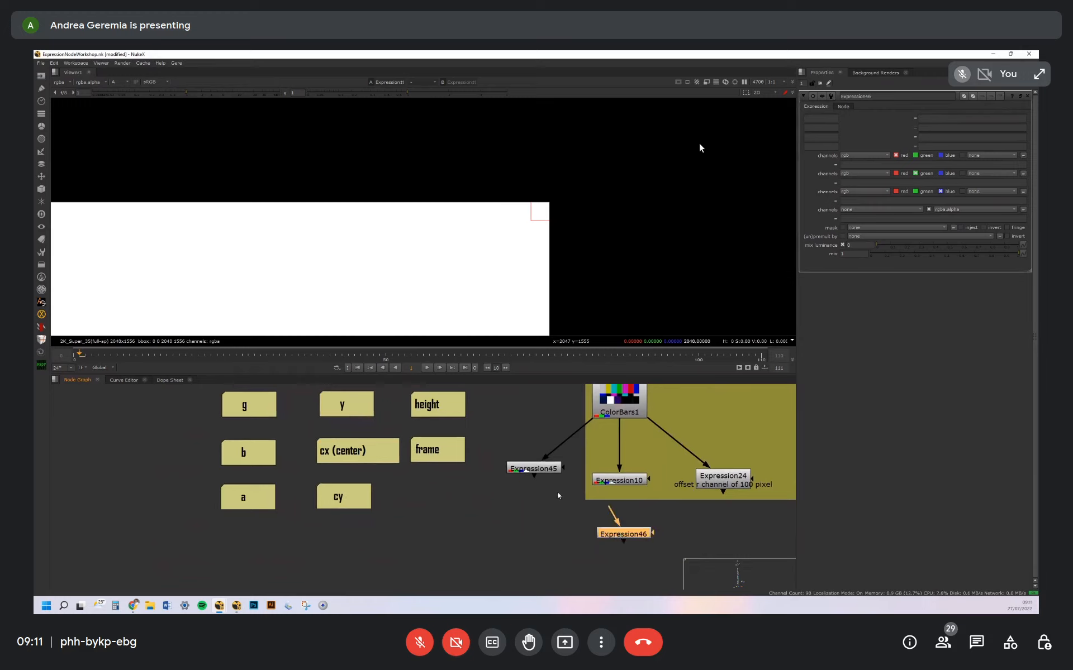
# Connect Expression46 to ColorBars1 and set its red expression to x and its green expression to y
pyautogui.moveTo(609, 512); pyautogui.dragTo(618, 410)
pyautogui.moveTo(635, 537); pyautogui.dragTo(687, 530)
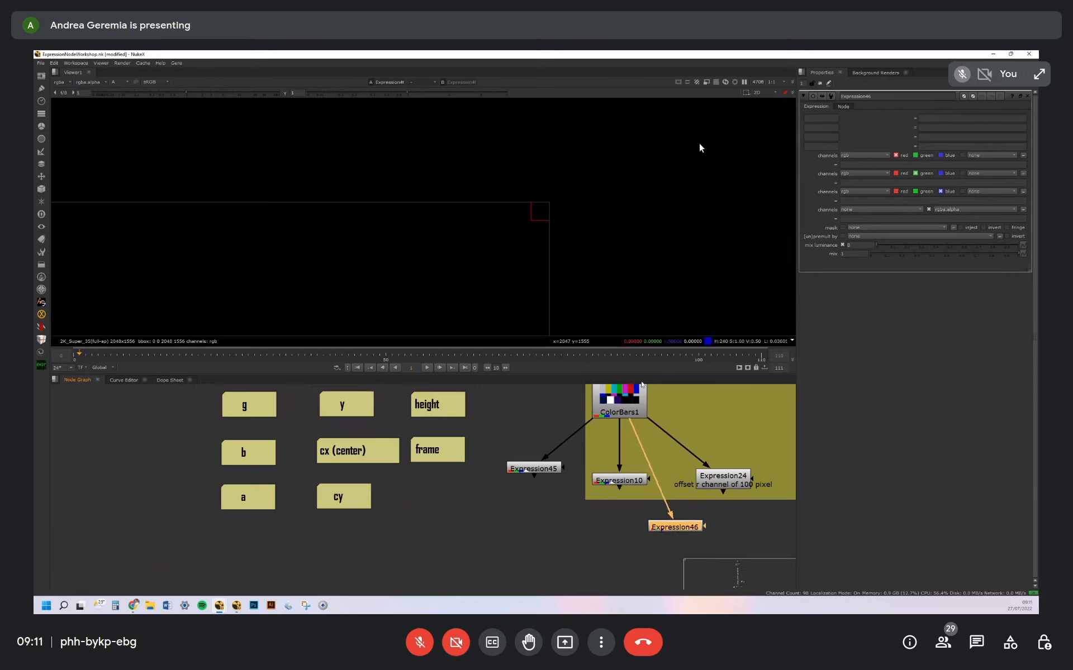
pyautogui.click(846, 164)
pyautogui.write('x')
pyautogui.click(856, 183)
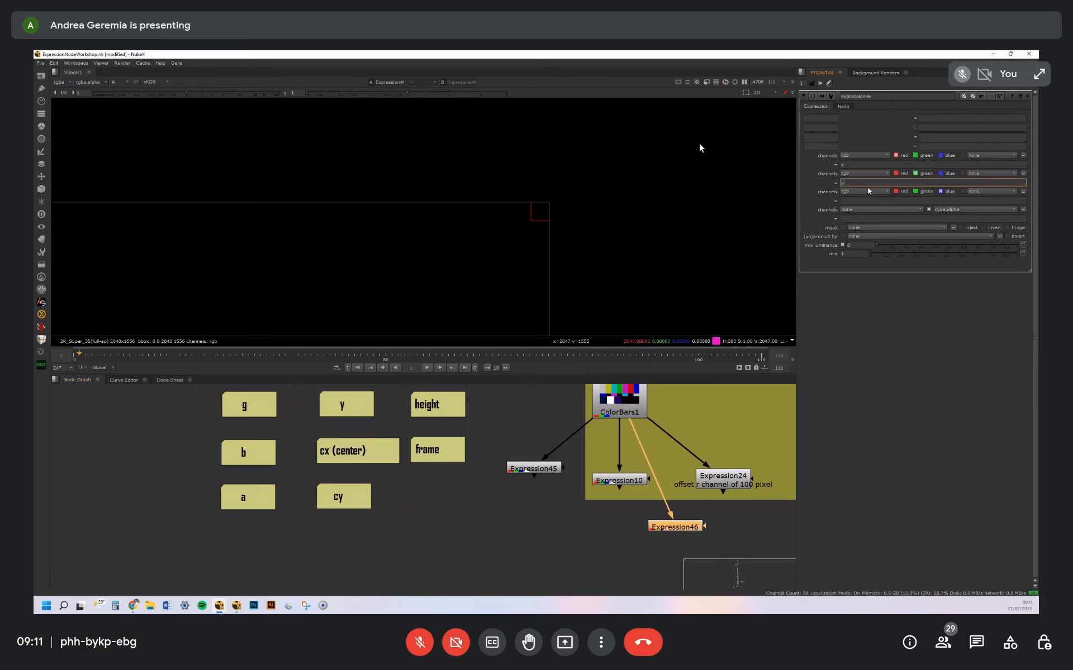
# Show the Expression46 output in the viewer and examine the resulting x and y values across the whole frame
pyautogui.moveTo(690, 527); pyautogui.dragTo(691, 526)
pyautogui.press('1')
pyautogui.press('a')
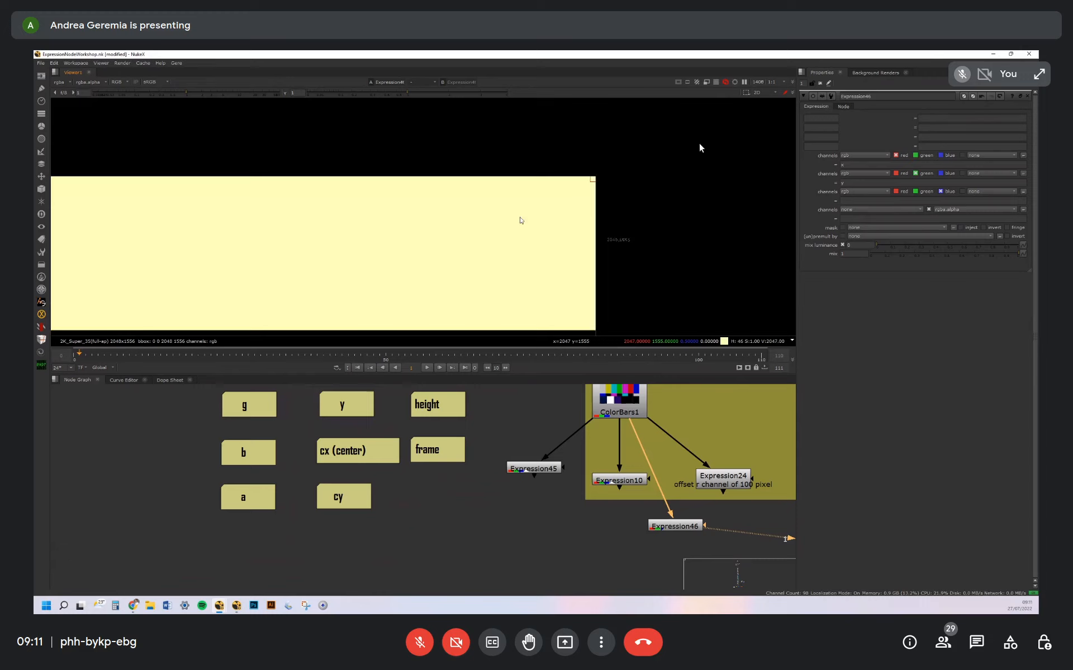
pyautogui.press('f')
pyautogui.scroll(-6, 543, 273)
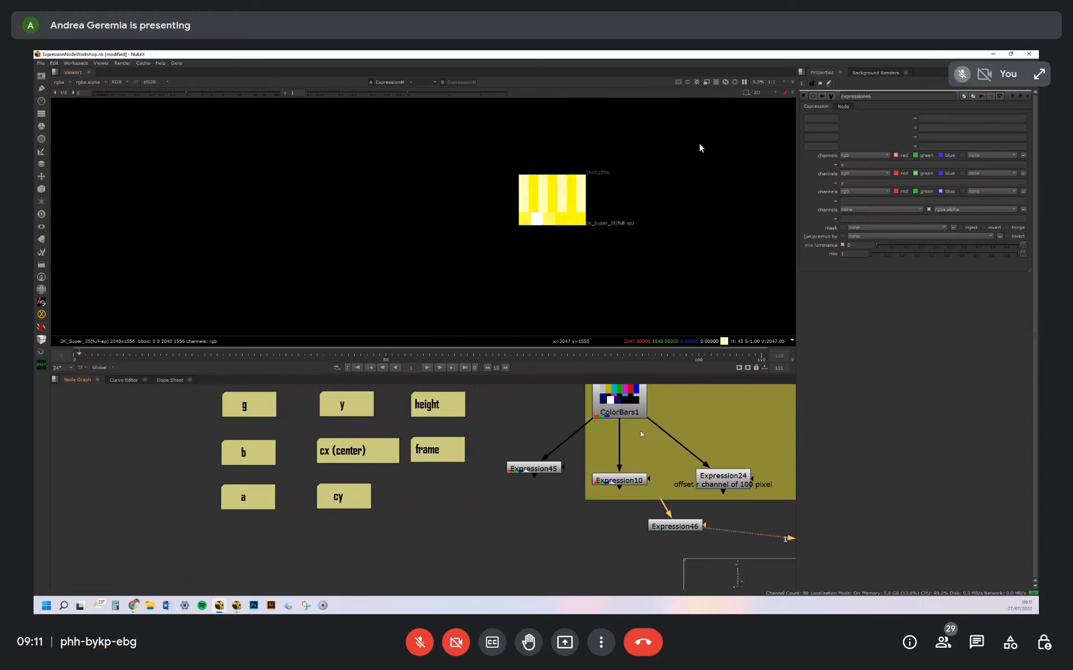
pyautogui.scroll(5, 599, 184)
pyautogui.moveTo(599, 184); pyautogui.dragTo(530, 204, button='middle')
pyautogui.moveTo(628, 211); pyautogui.dragTo(642, 147, button='middle')
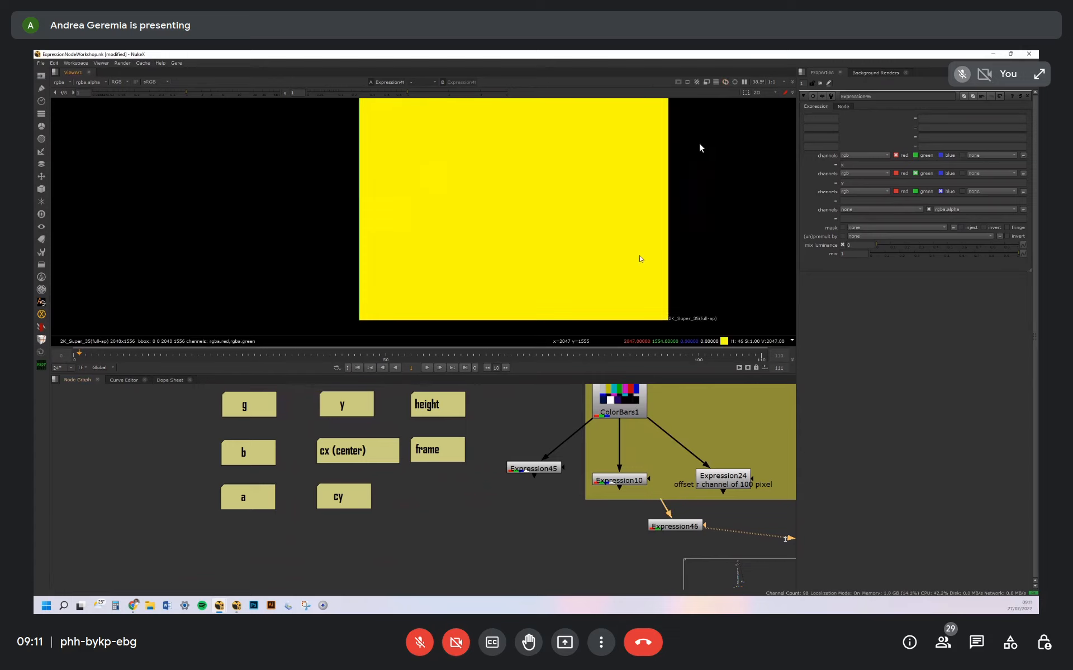
# Clear the green expression of Expression46 and examine the x values of the red channel from the image's left edge
pyautogui.doubleClick(843, 183)
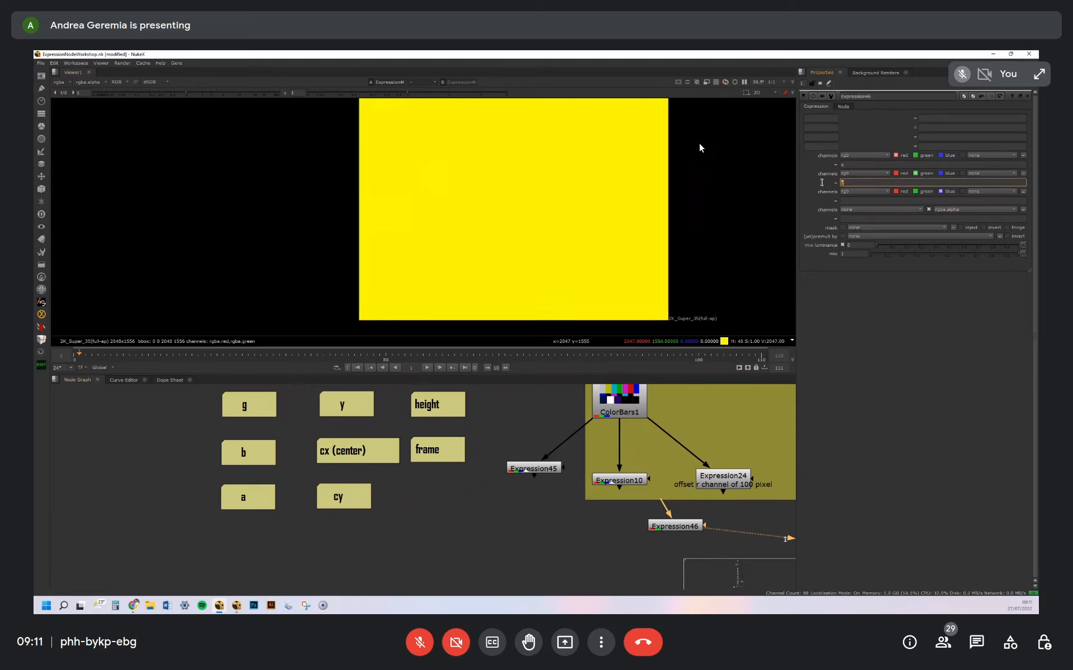
pyautogui.press('BackSpace')
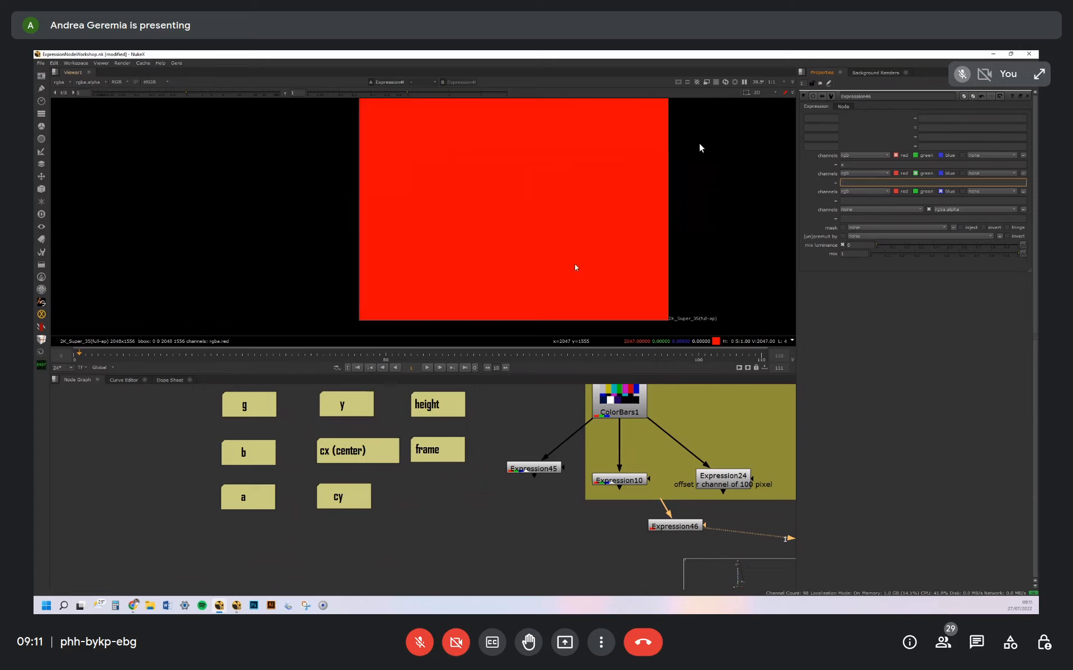
pyautogui.scroll(5, 379, 287)
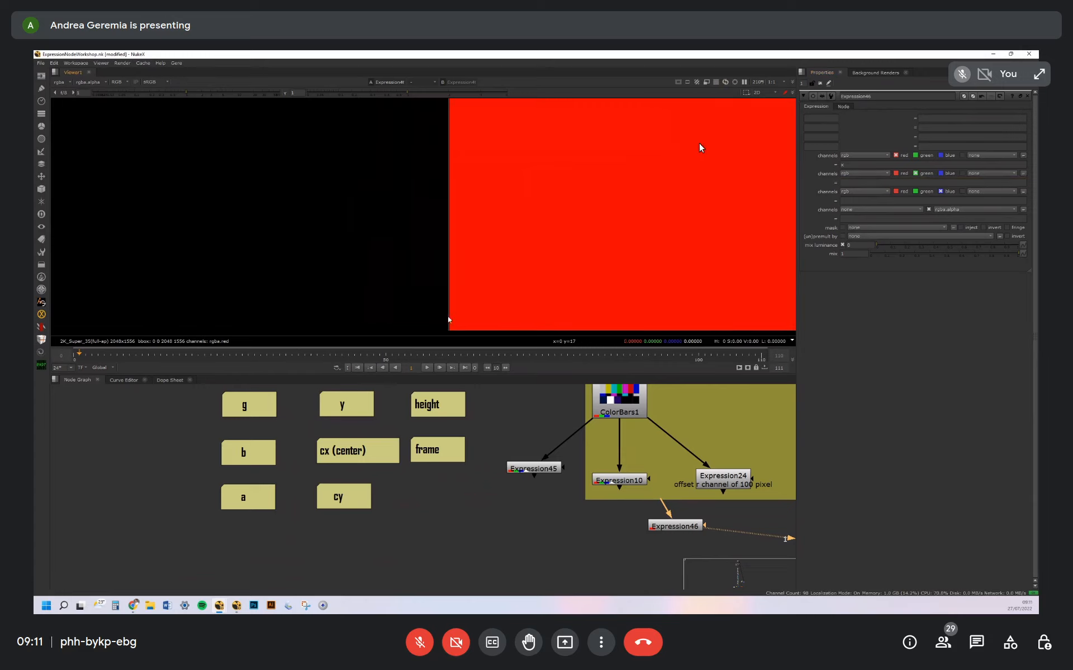
pyautogui.scroll(-1, 450, 316)
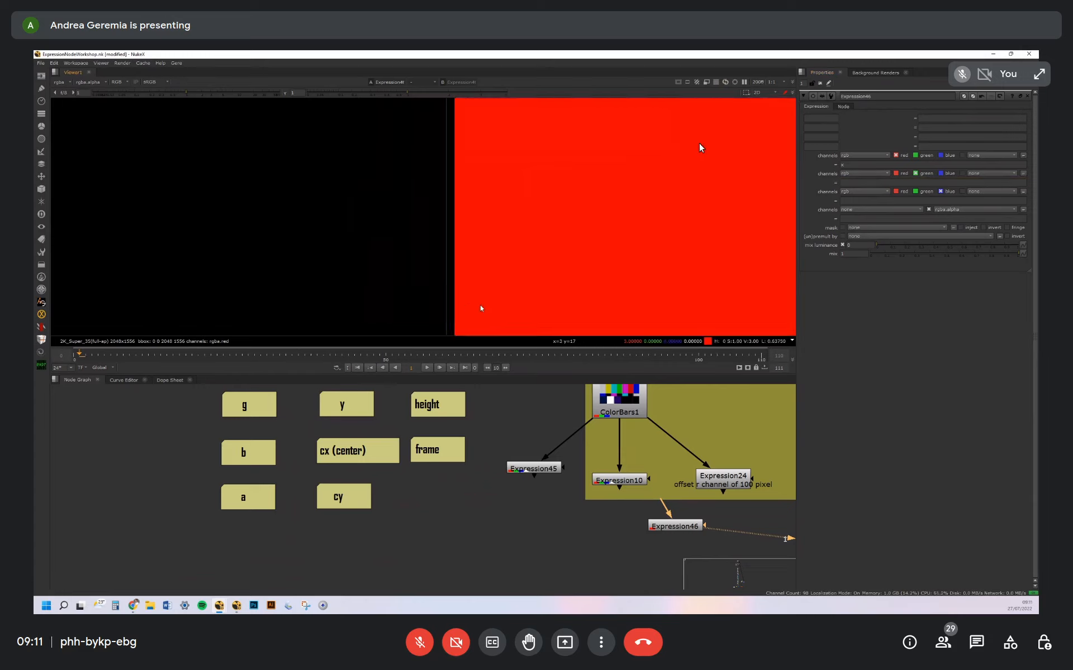
pyautogui.moveTo(739, 300); pyautogui.dragTo(483, 300, button='middle')
# Set Expression46's green expression to y and examine the pixel values around the image's lower-left corner
pyautogui.click(859, 182)
pyautogui.write('y')
pyautogui.press('Return')
pyautogui.scroll(-7, 609, 158)
pyautogui.moveTo(607, 246); pyautogui.dragTo(510, 219, button='middle')
pyautogui.scroll(7, 503, 219)
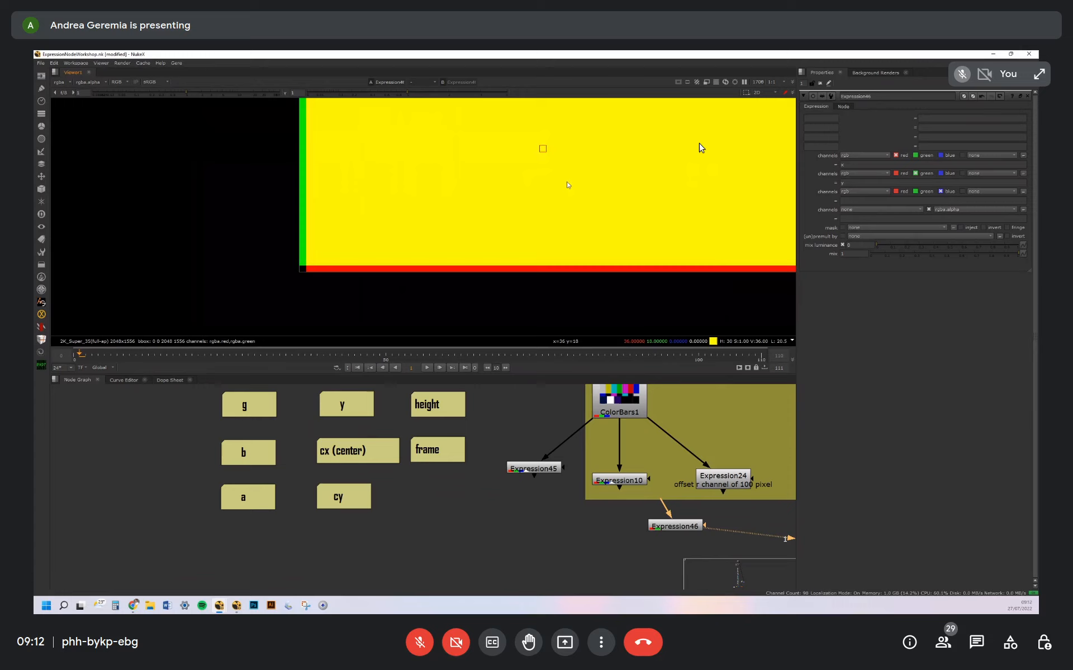
pyautogui.scroll(4, 568, 185)
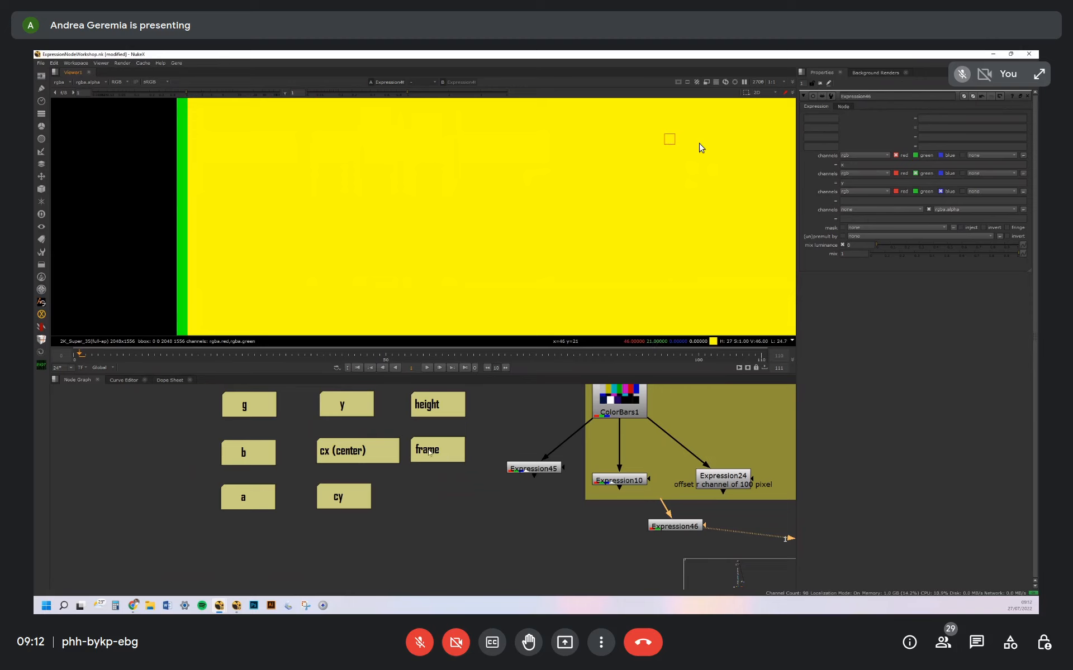
# Point out the width and height variable notes and set Expression46's red expression to width
pyautogui.scroll(-3, 429, 453)
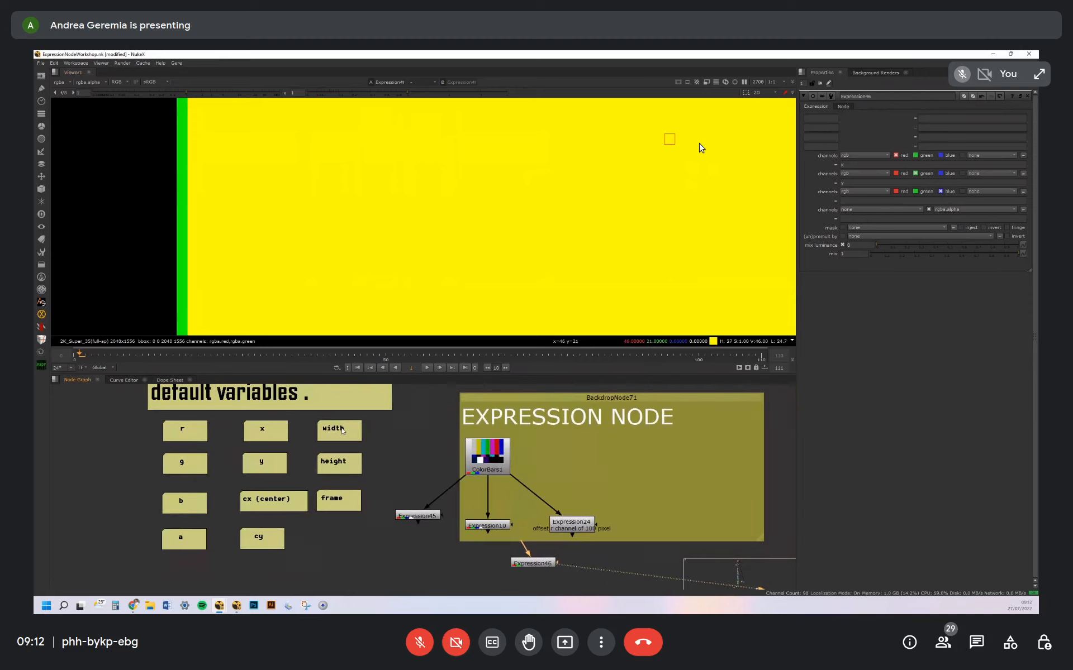
pyautogui.moveTo(341, 433); pyautogui.dragTo(360, 439, button='middle')
pyautogui.click(359, 440)
pyautogui.click(362, 475)
pyautogui.moveTo(443, 514); pyautogui.dragTo(434, 477, button='middle')
pyautogui.click(549, 534)
pyautogui.click(848, 166)
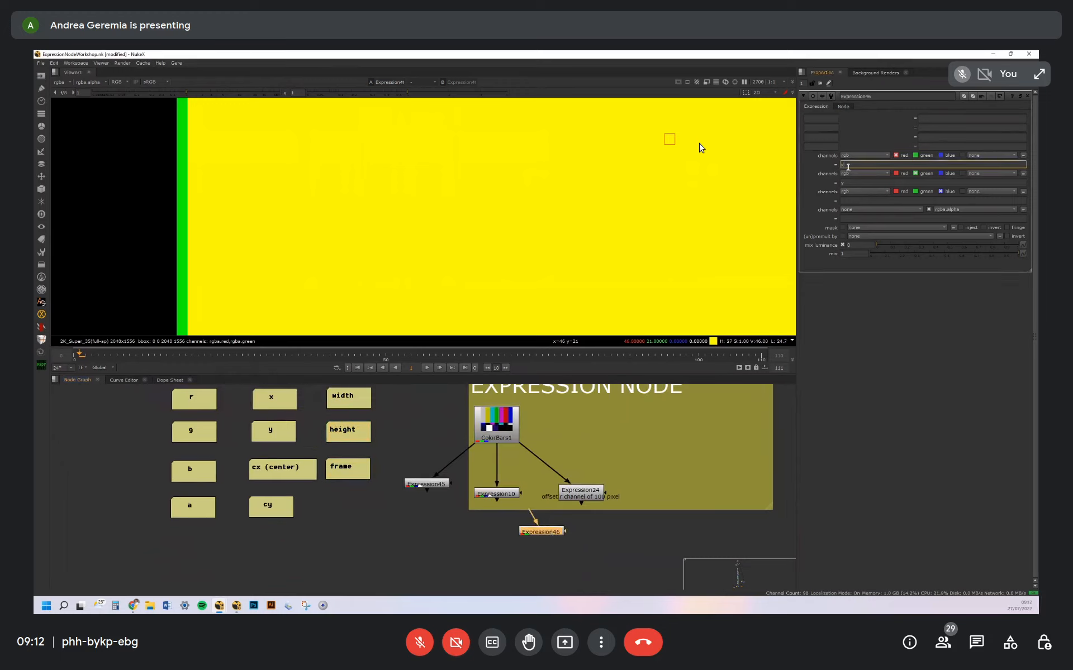
pyautogui.write('width')
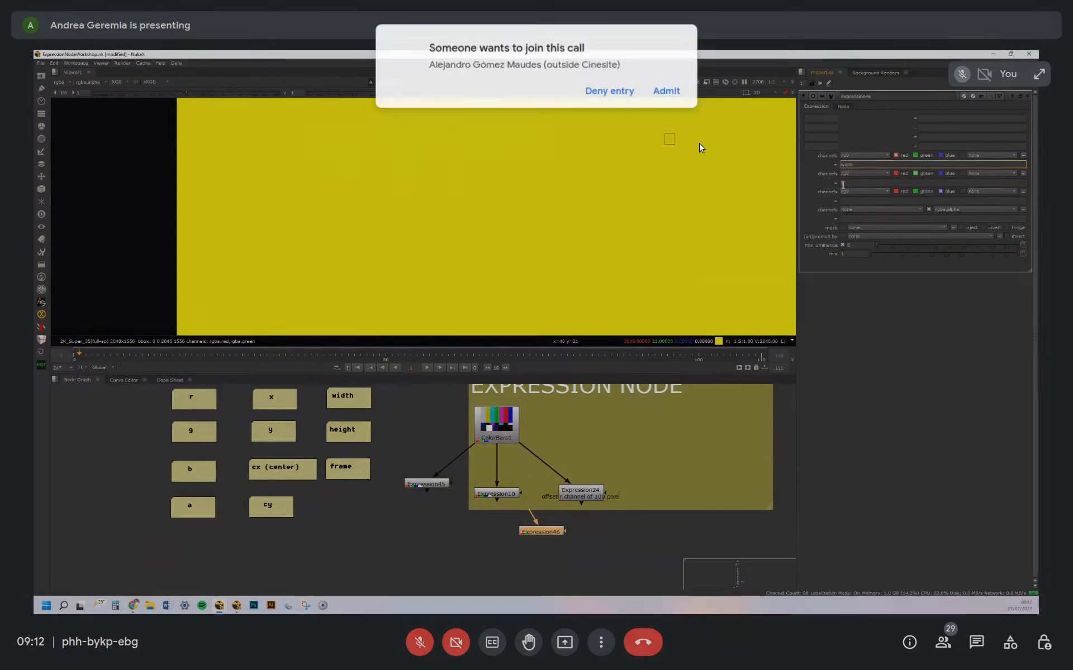
# Clear the green expression of Expression46 and look over the resulting image
pyautogui.click(859, 184)
pyautogui.press('BackSpace')
pyautogui.scroll(-5, 629, 246)
pyautogui.moveTo(629, 246); pyautogui.dragTo(653, 193, button='middle')
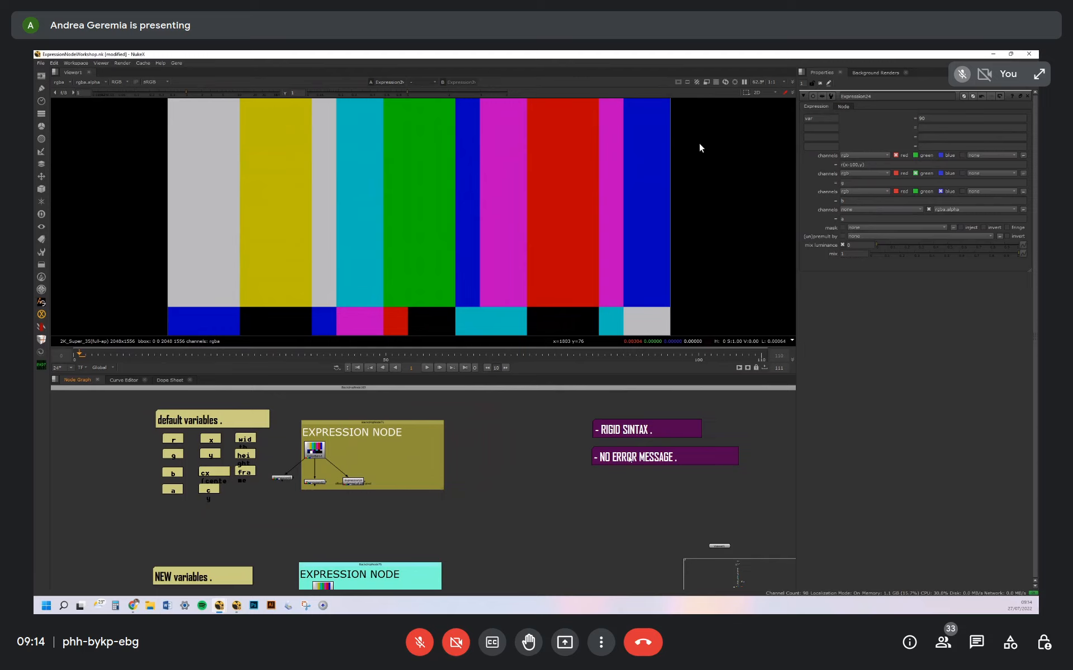
# Show a Copy node with its B input on ColorBars1 in the viewer, and delete that test node
pyautogui.moveTo(632, 460); pyautogui.dragTo(635, 464)
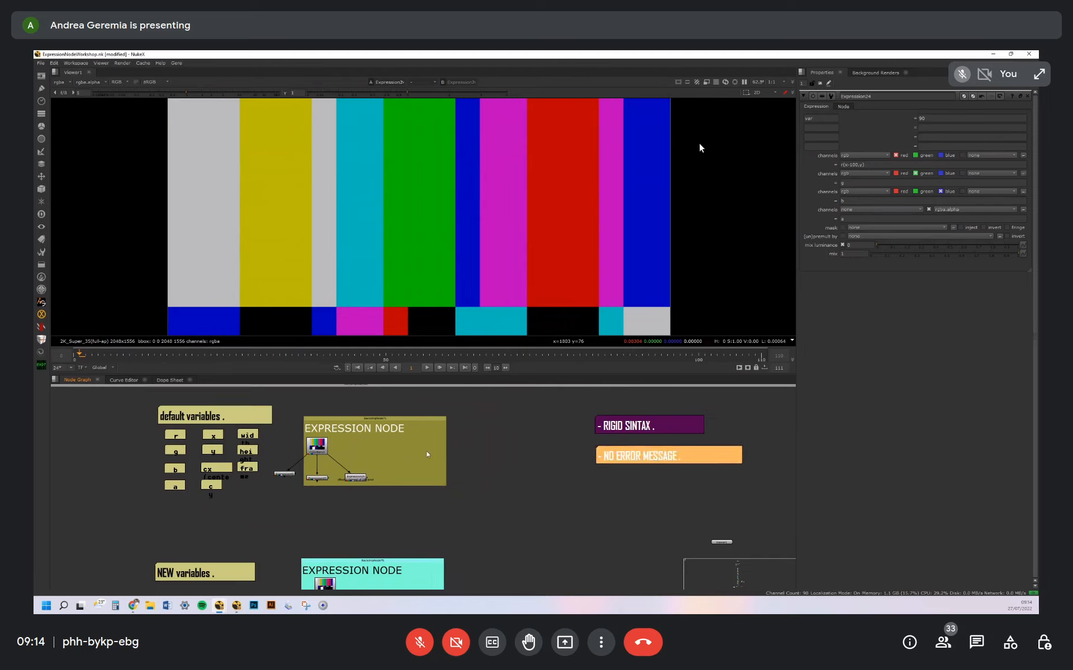
pyautogui.scroll(5, 426, 451)
pyautogui.press('k')
pyautogui.moveTo(456, 437); pyautogui.dragTo(366, 453)
pyautogui.moveTo(668, 525); pyautogui.dragTo(519, 488, button='middle')
pyautogui.click(531, 492)
pyautogui.press('1')
pyautogui.moveTo(529, 489); pyautogui.dragTo(527, 490)
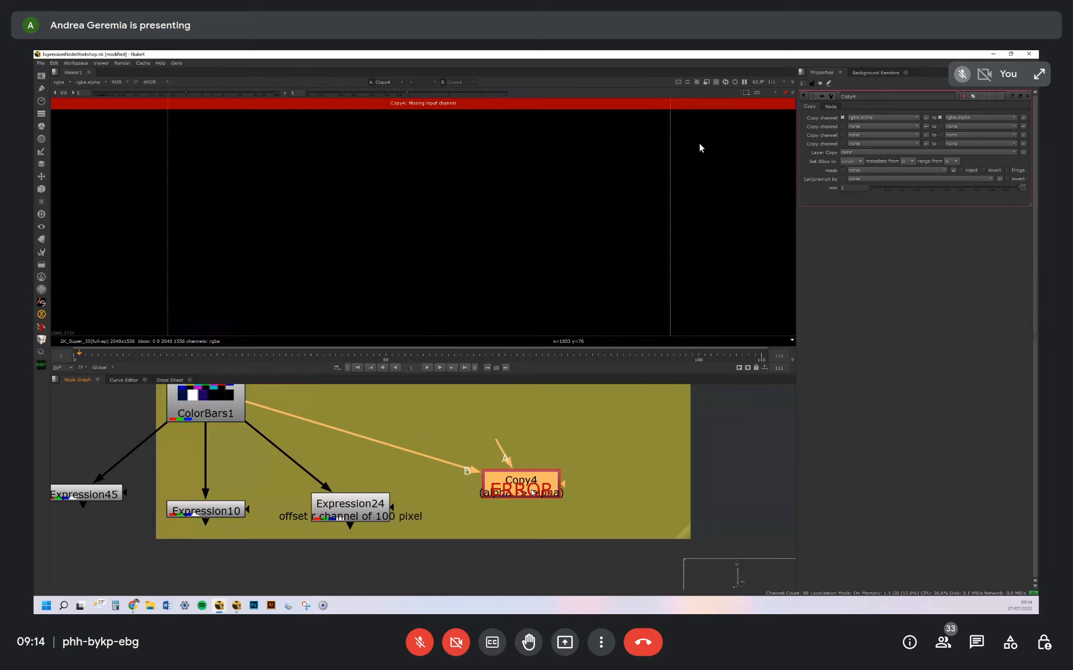
pyautogui.moveTo(523, 490); pyautogui.dragTo(524, 492)
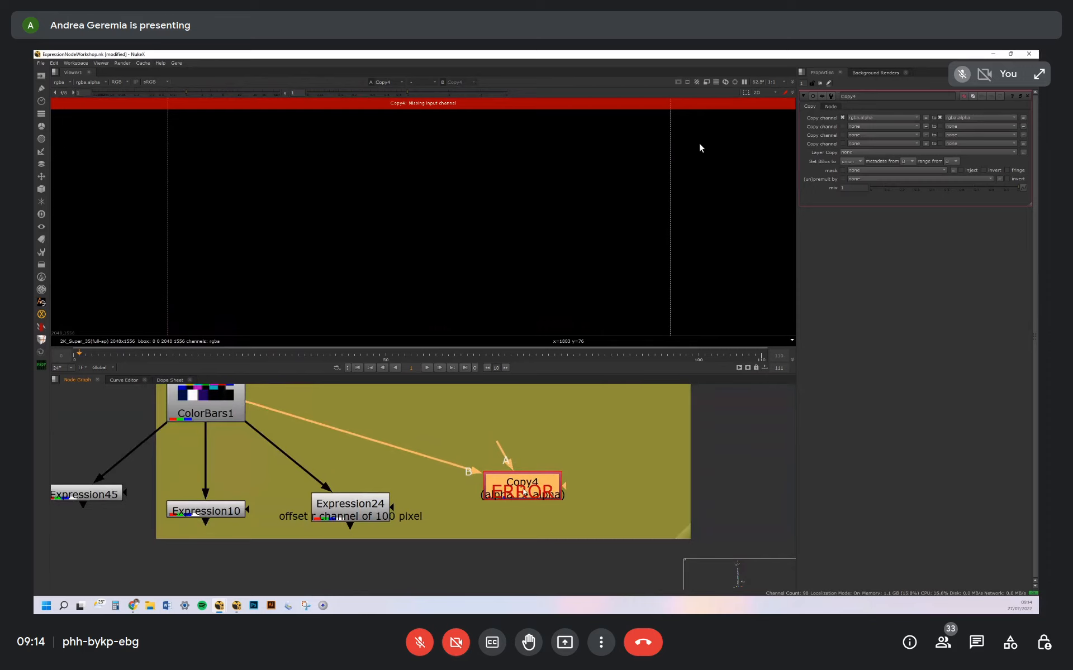
pyautogui.press('Delete')
# Show Expression24 in the viewer and open its properties
pyautogui.moveTo(379, 506); pyautogui.dragTo(383, 508)
pyautogui.press('1')
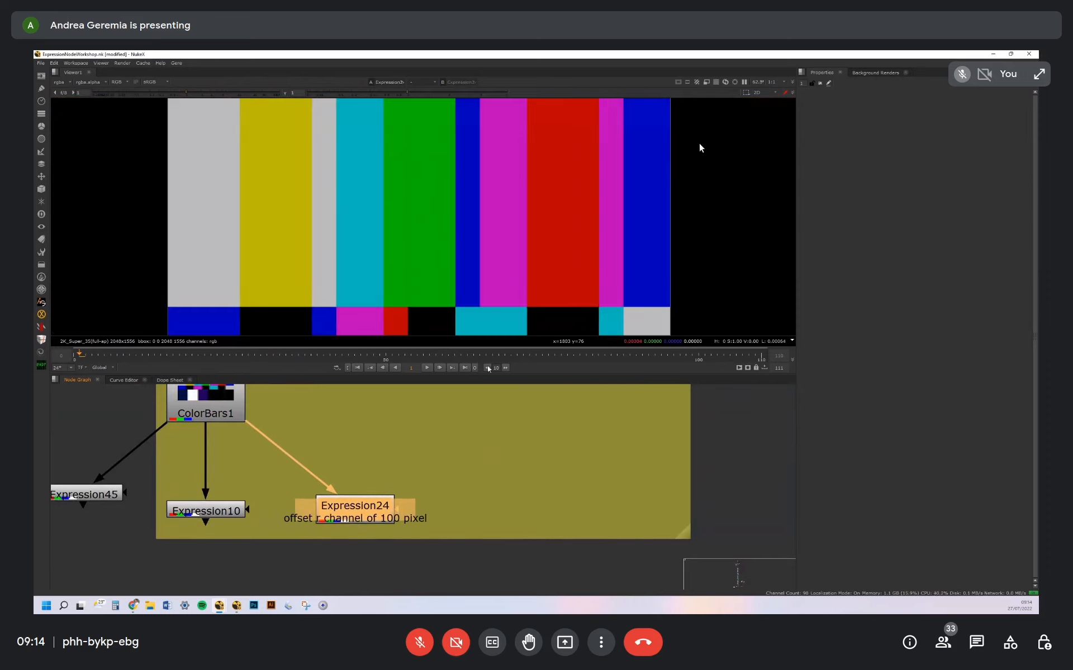
pyautogui.doubleClick(367, 510)
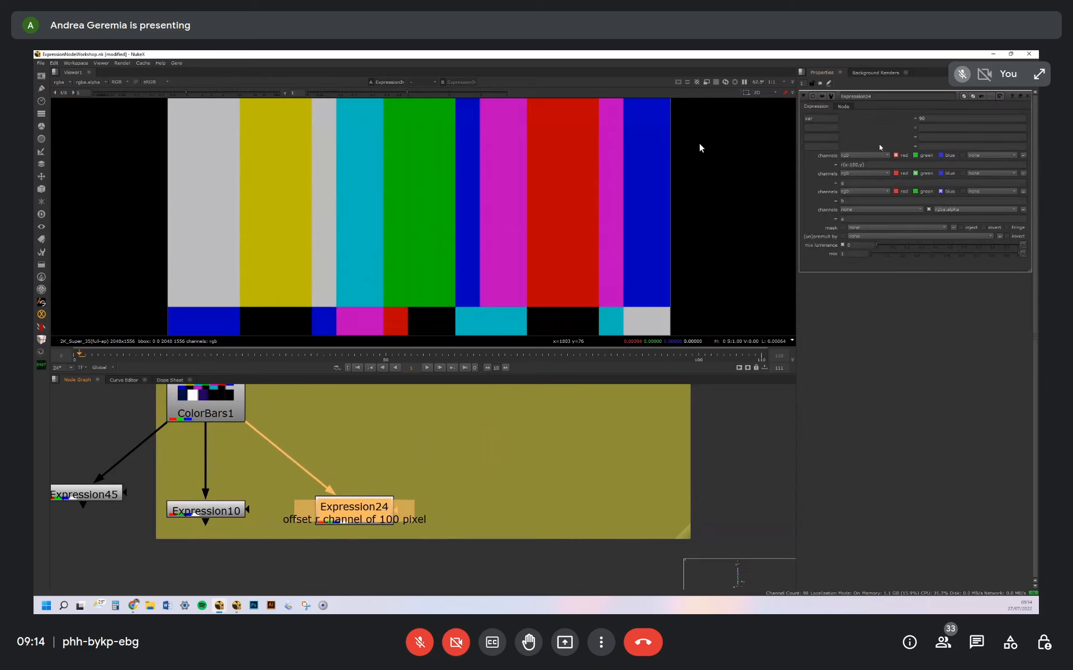
# Try the invalid text dsadasd at the end of Expression24's red expression, and remove it again
pyautogui.click(869, 166)
pyautogui.write('dsadasd')
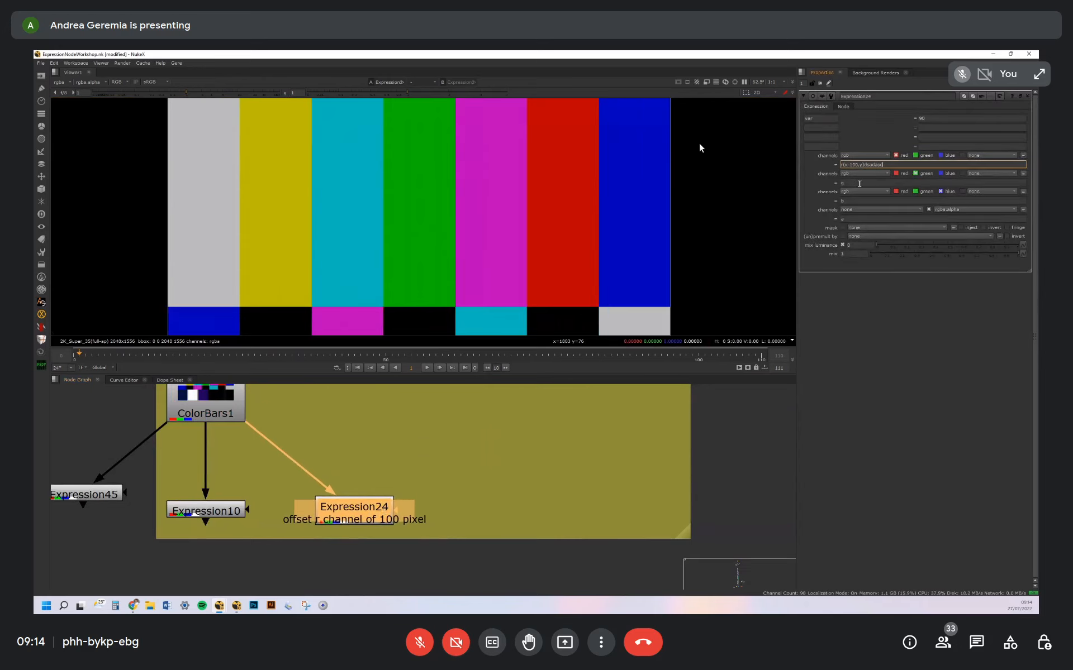
pyautogui.click(381, 448)
pyautogui.moveTo(371, 508); pyautogui.dragTo(375, 506)
pyautogui.scroll(-2, 504, 195)
pyautogui.moveTo(504, 195)
pyautogui.mouseDown(button='middle')
pyautogui.moveTo(513, 258)
pyautogui.moveTo(498, 200)
pyautogui.mouseUp(button='middle')
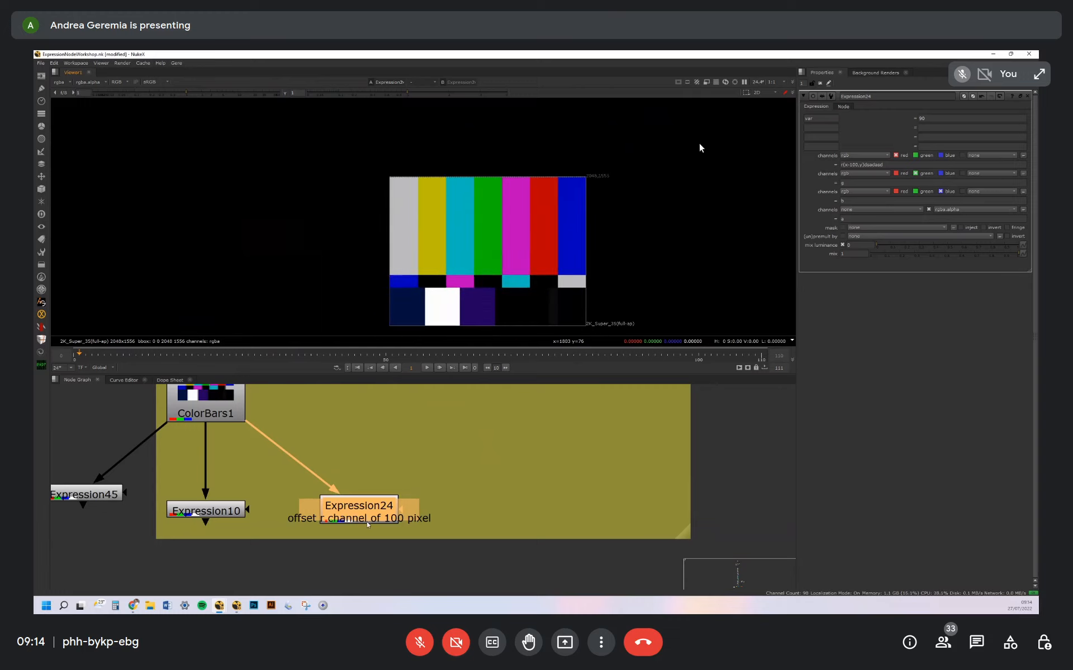
pyautogui.moveTo(366, 522); pyautogui.dragTo(365, 521)
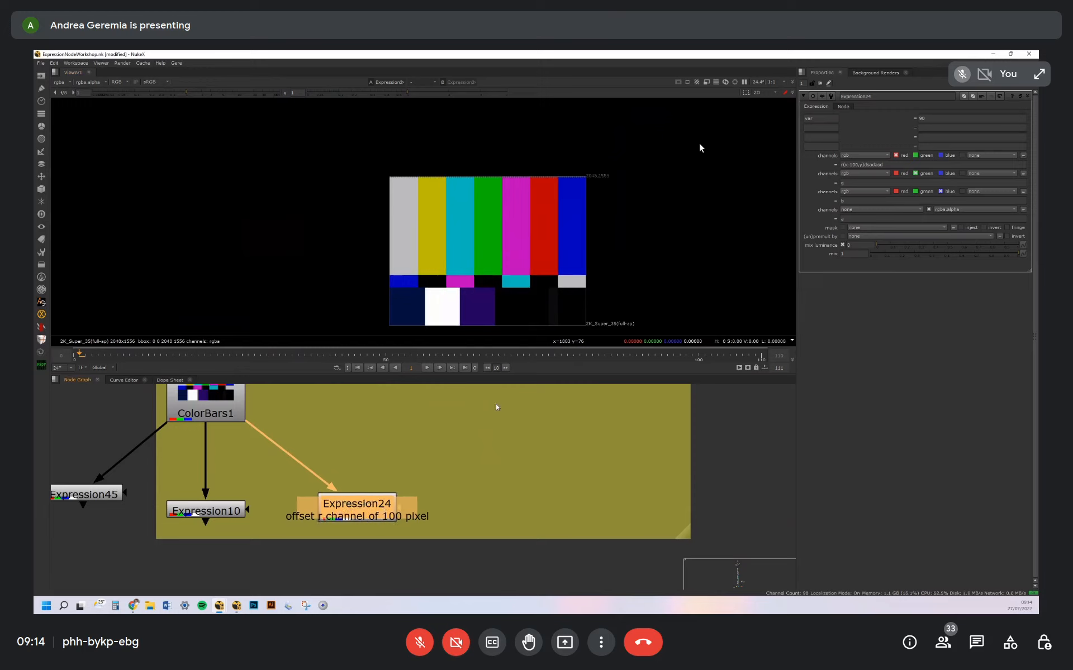
pyautogui.doubleClick(863, 165)
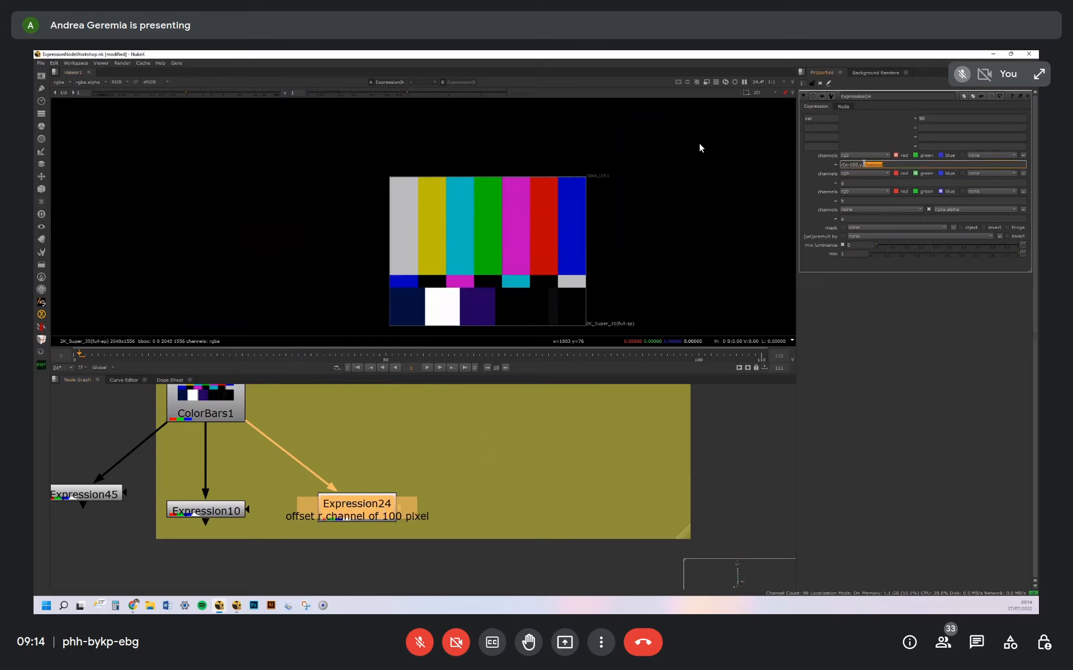
pyautogui.press('BackSpace')
# Look over the NEW variables section and the default variables notes, singling out cx (center) and cy
pyautogui.scroll(-5, 483, 455)
pyautogui.moveTo(497, 578); pyautogui.dragTo(518, 433, button='middle')
pyautogui.moveTo(572, 455); pyautogui.dragTo(444, 499, button='middle')
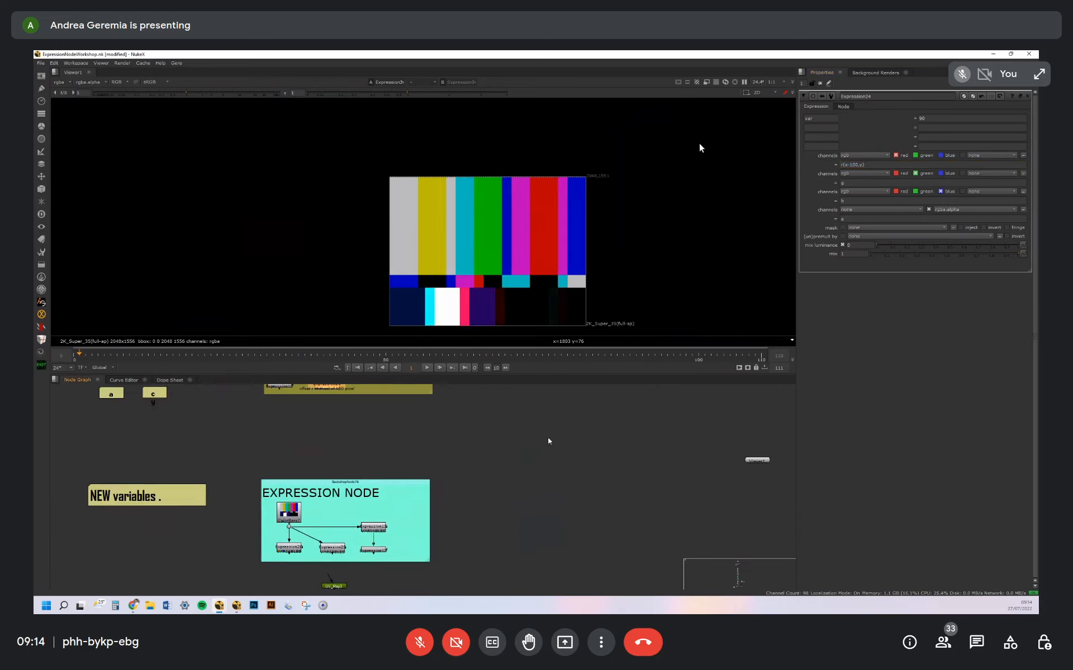
pyautogui.scroll(-3, 548, 438)
pyautogui.moveTo(524, 472); pyautogui.dragTo(590, 490, button='middle')
pyautogui.scroll(5, 445, 482)
pyautogui.scroll(-9, 553, 523)
pyautogui.moveTo(477, 471); pyautogui.dragTo(497, 539, button='middle')
pyautogui.scroll(8, 483, 460)
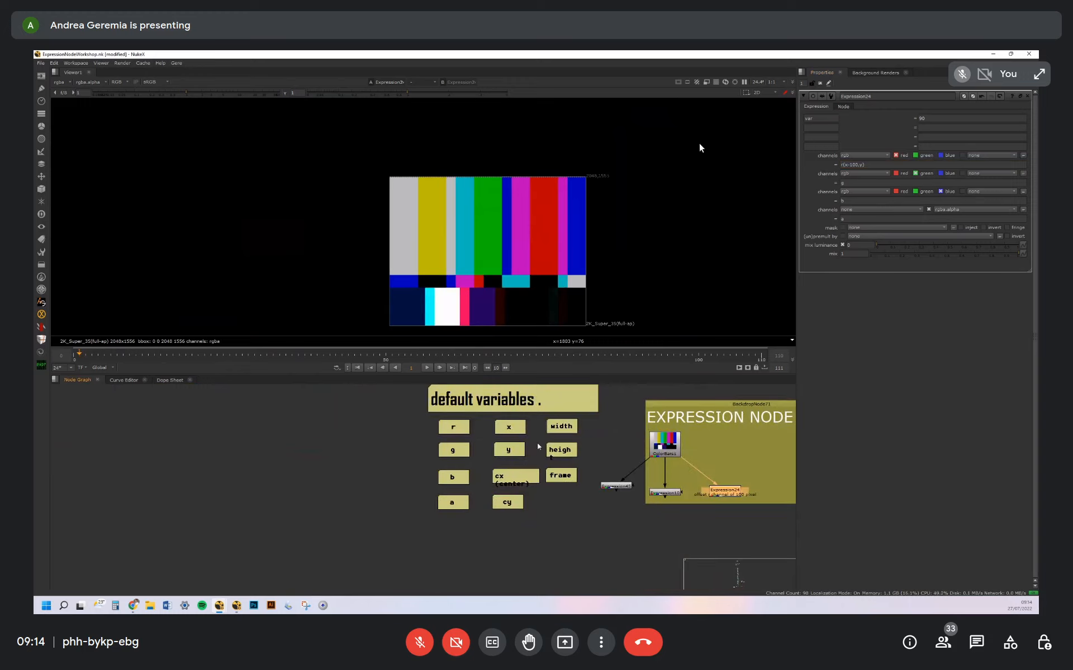
pyautogui.moveTo(500, 480); pyautogui.dragTo(452, 463, button='middle')
pyautogui.moveTo(418, 438); pyautogui.dragTo(540, 554)
pyautogui.moveTo(527, 490); pyautogui.dragTo(447, 544, button='middle')
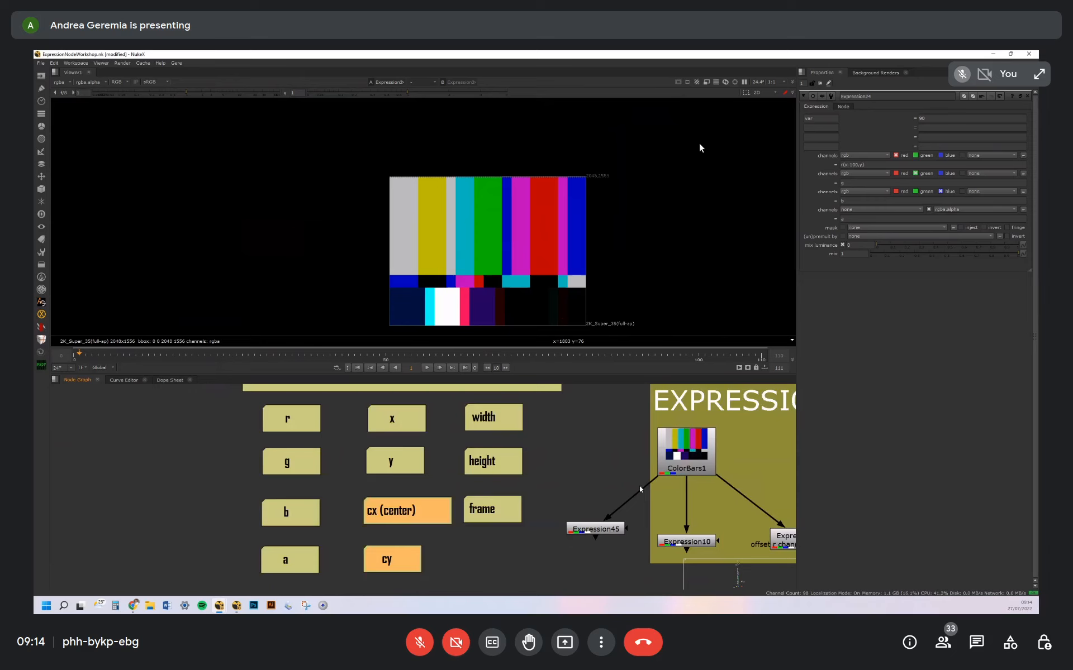
# Add a new Expression node in the node graph near the ColorBars1 example
pyautogui.moveTo(776, 491); pyautogui.dragTo(621, 476, button='middle')
pyautogui.press('Tab')
pyautogui.write('expr')
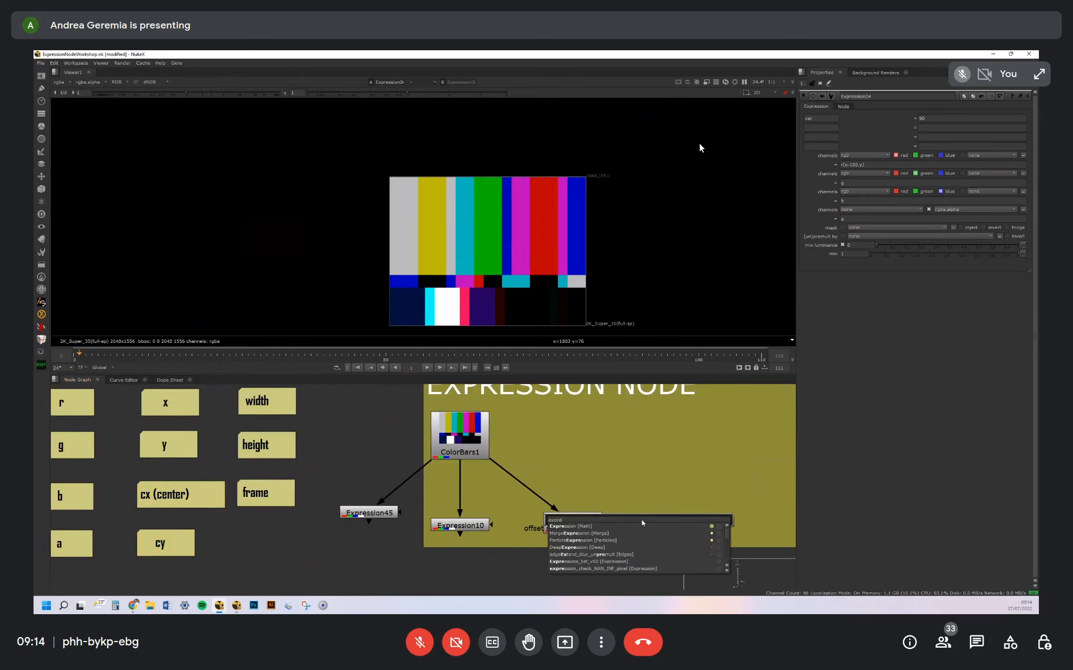
pyautogui.press('Return')
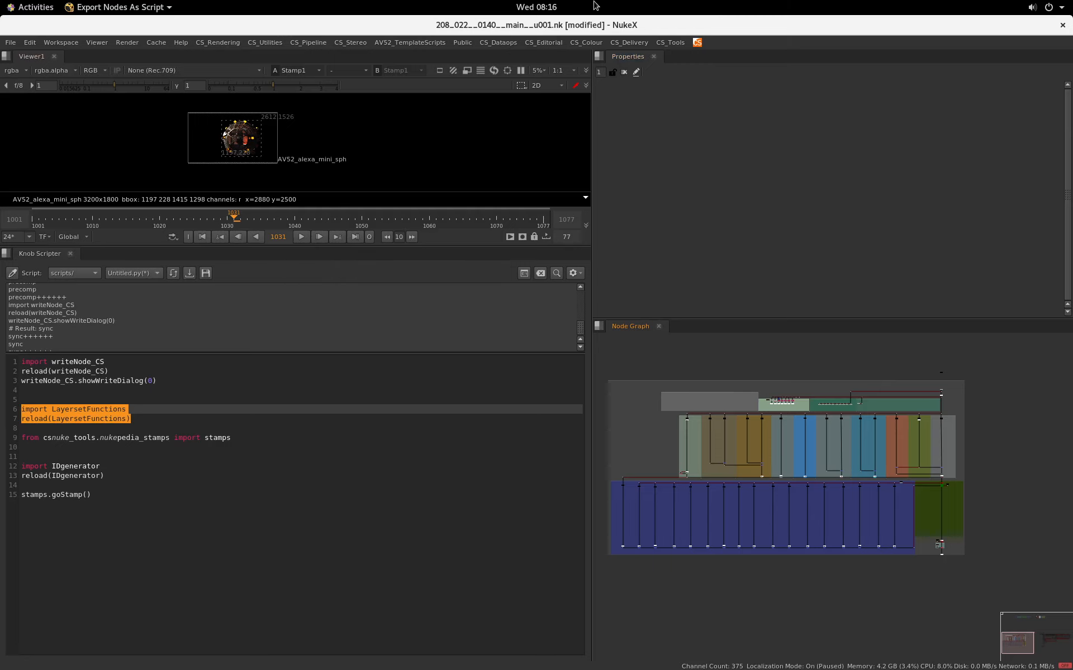
# Examine the custom variable var and its definition (y/height) in Expression28
pyautogui.moveTo(604, 21)
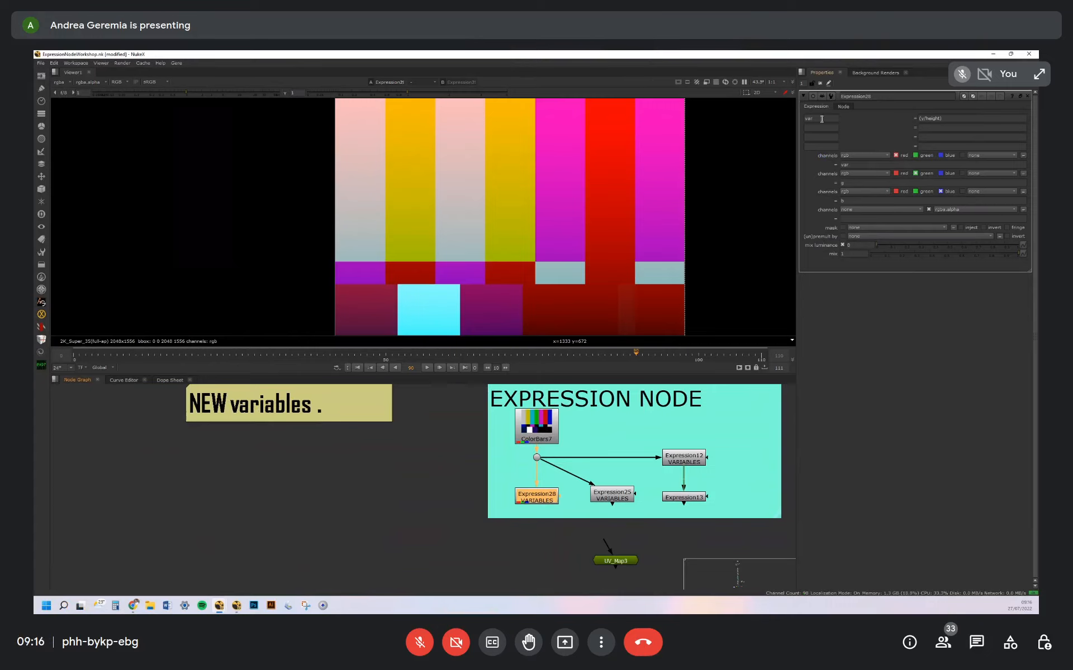
pyautogui.doubleClick(821, 119)
pyautogui.click(820, 127)
pyautogui.doubleClick(817, 118)
pyautogui.moveTo(808, 117); pyautogui.dragTo(824, 114)
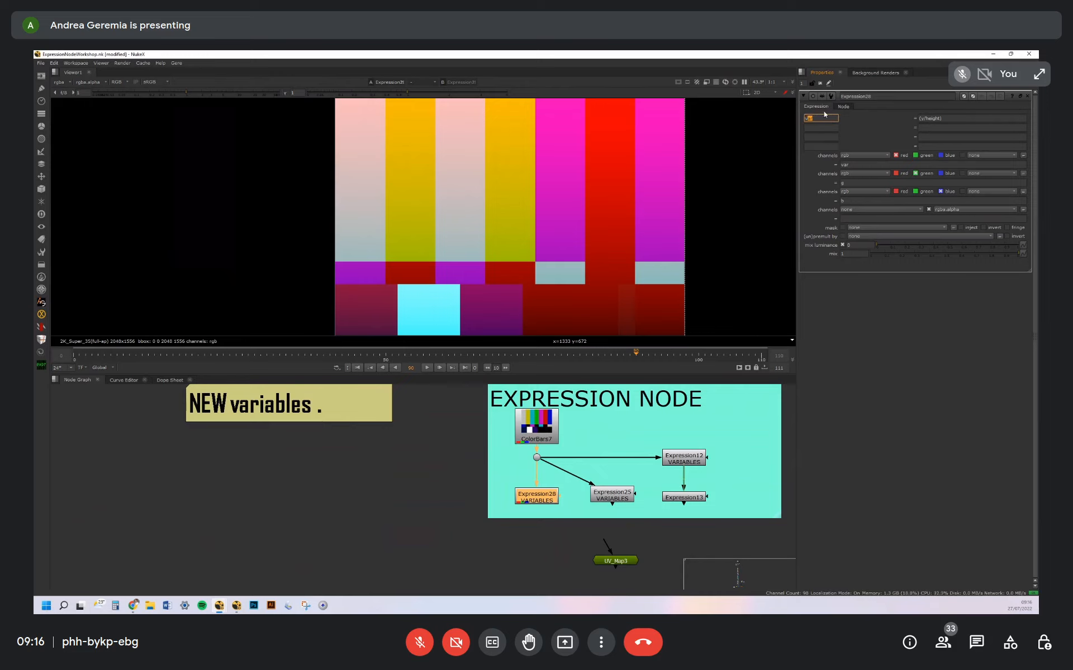
pyautogui.click(925, 119)
pyautogui.tripleClick(933, 118)
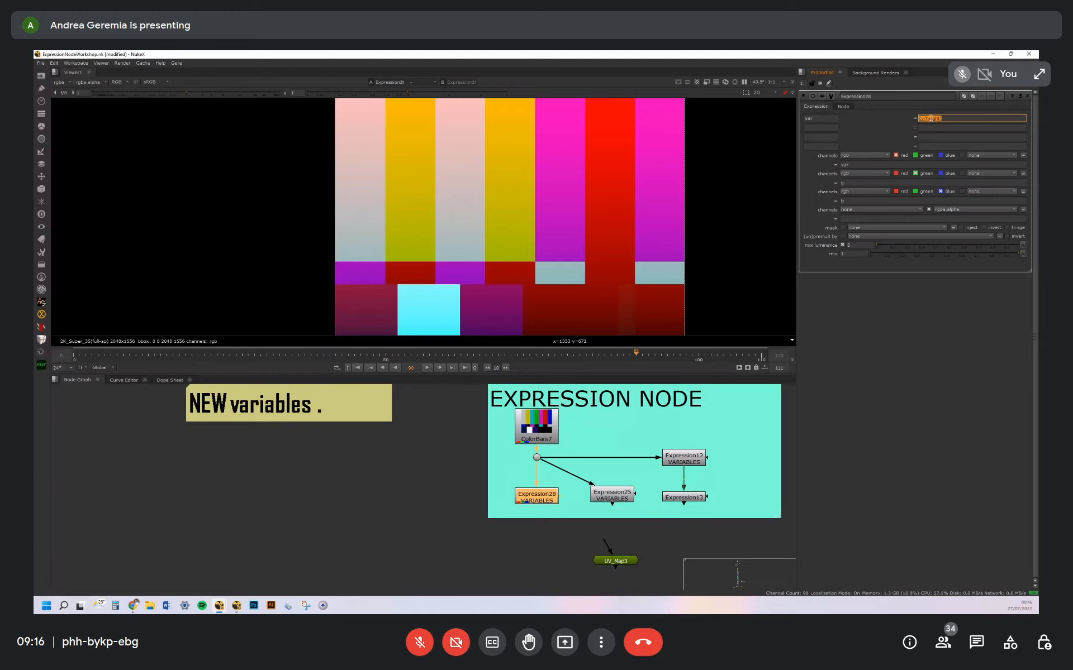
pyautogui.click(940, 119)
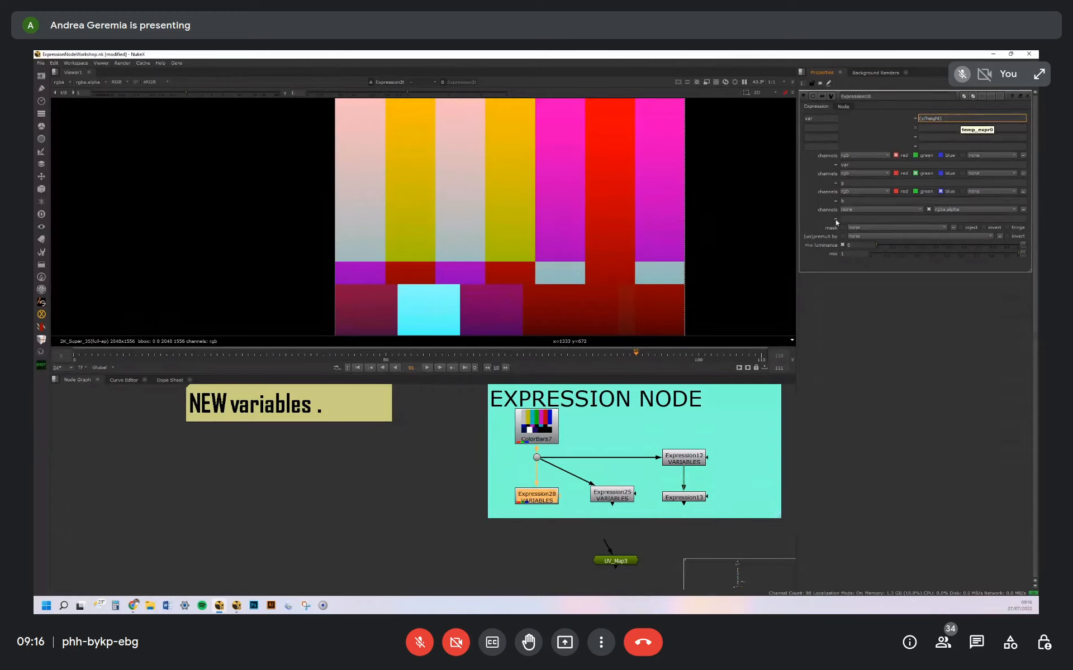
# Set Expression28's red expression to r and its green expression to var
pyautogui.doubleClick(854, 166)
pyautogui.write('(')
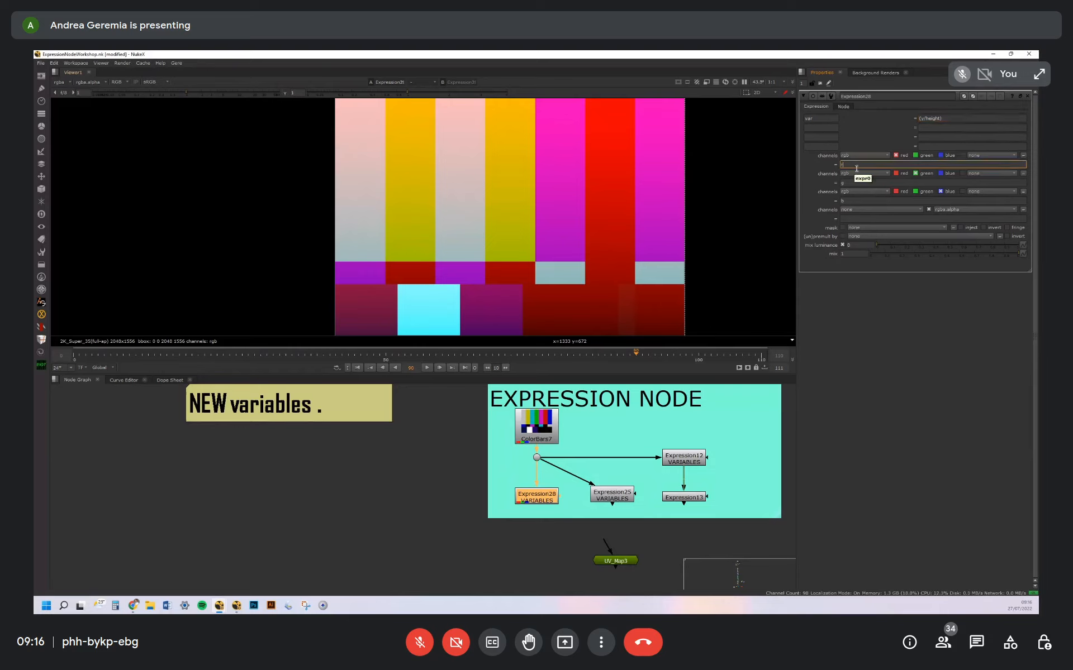
pyautogui.doubleClick(847, 182)
pyautogui.write('var')
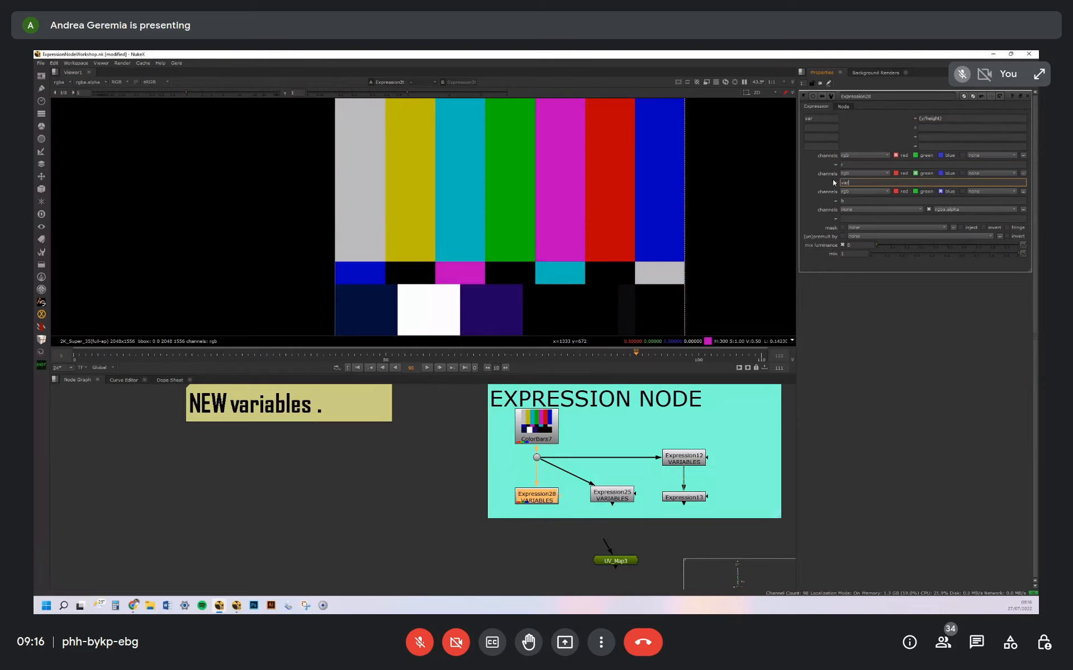
pyautogui.press('Return')
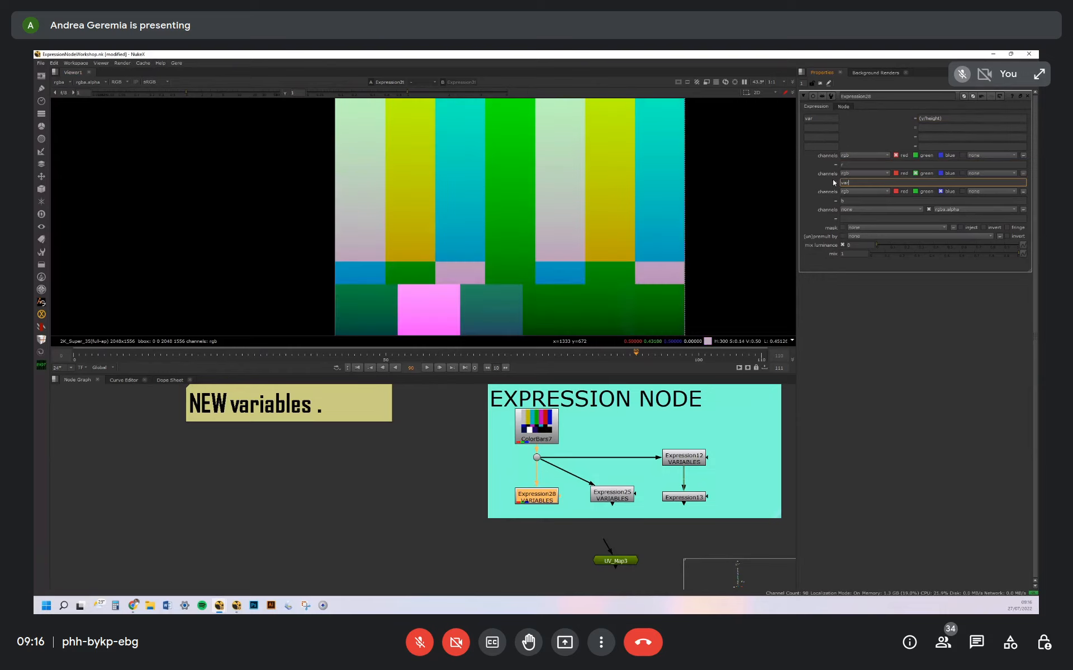
# Disconnect Expression28's input and reconnect it to the dot below ColorBars7
pyautogui.click(544, 501)
pyautogui.press('1')
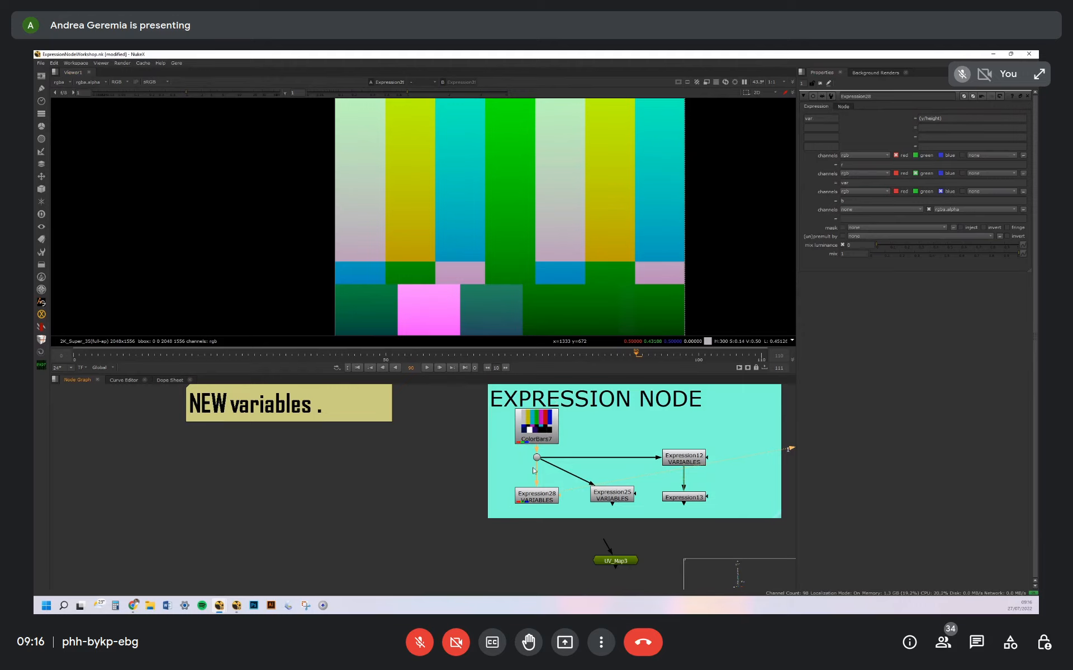
pyautogui.moveTo(535, 469); pyautogui.dragTo(544, 502)
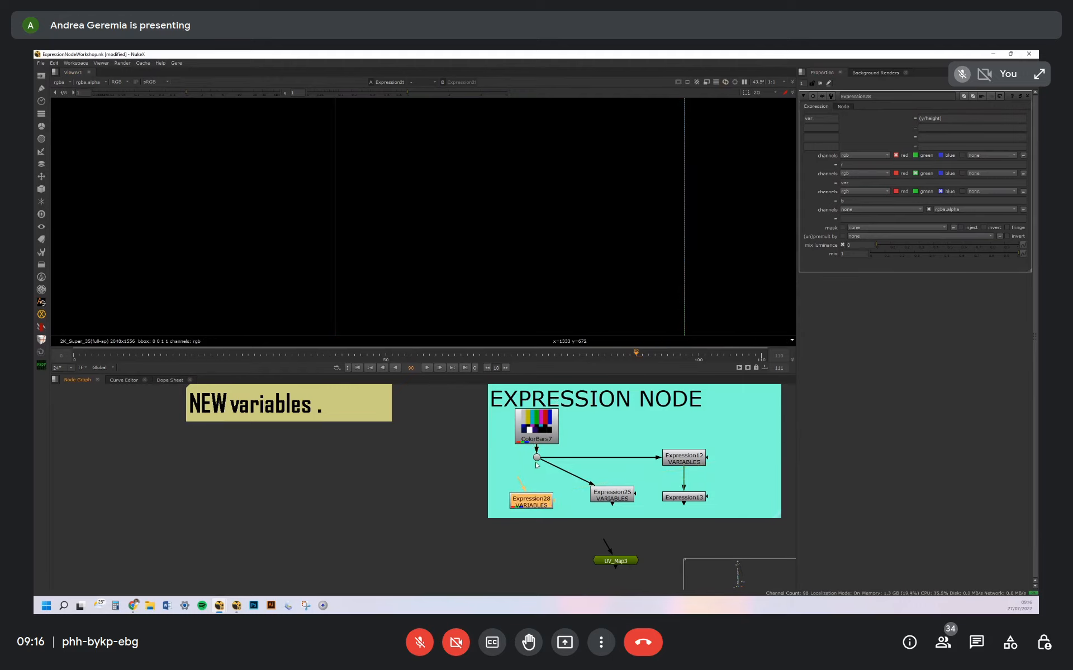
pyautogui.moveTo(519, 479); pyautogui.dragTo(536, 460)
pyautogui.moveTo(540, 506); pyautogui.dragTo(535, 505)
# Review how var and its (y/height) definition are used in Expression28, and open Expression25's properties
pyautogui.doubleClick(843, 183)
pyautogui.doubleClick(804, 118)
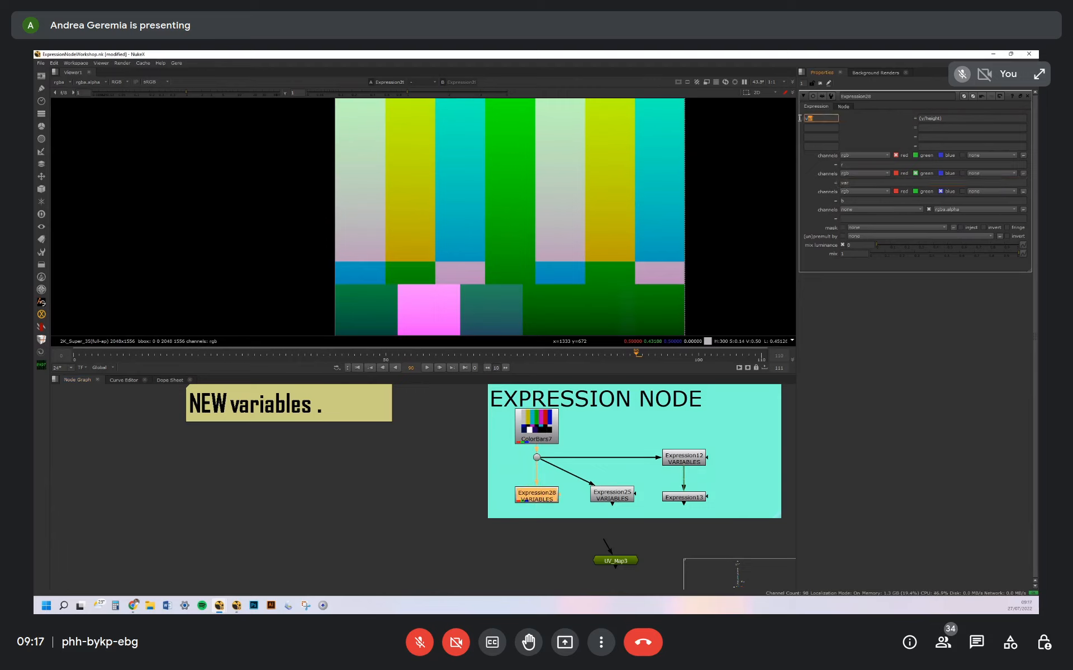
pyautogui.moveTo(953, 117); pyautogui.dragTo(912, 119)
pyautogui.click(617, 496)
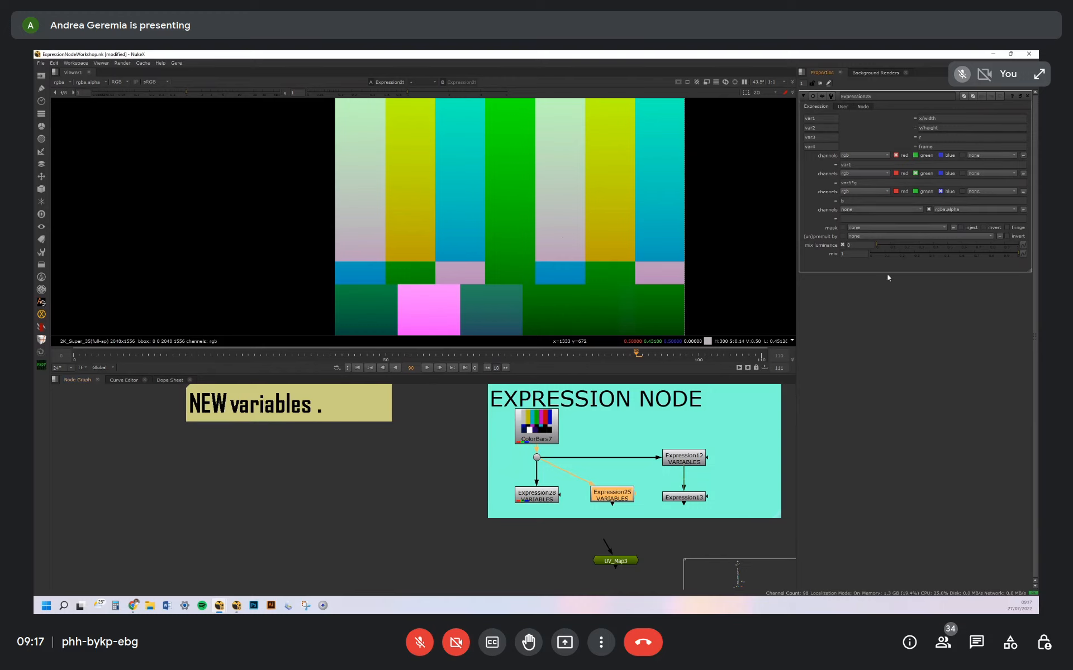
# Add a floating point slider user knob to Expression25 with name var6, label var and maximum 10
pyautogui.rightClick(822, 264)
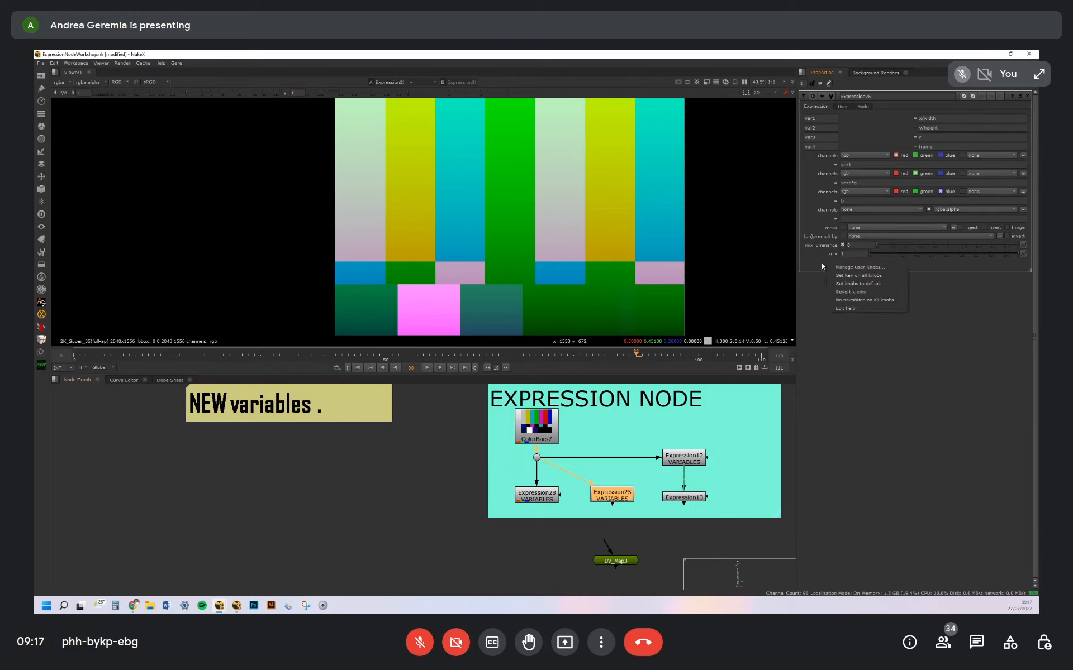
pyautogui.click(860, 267)
pyautogui.click(484, 293)
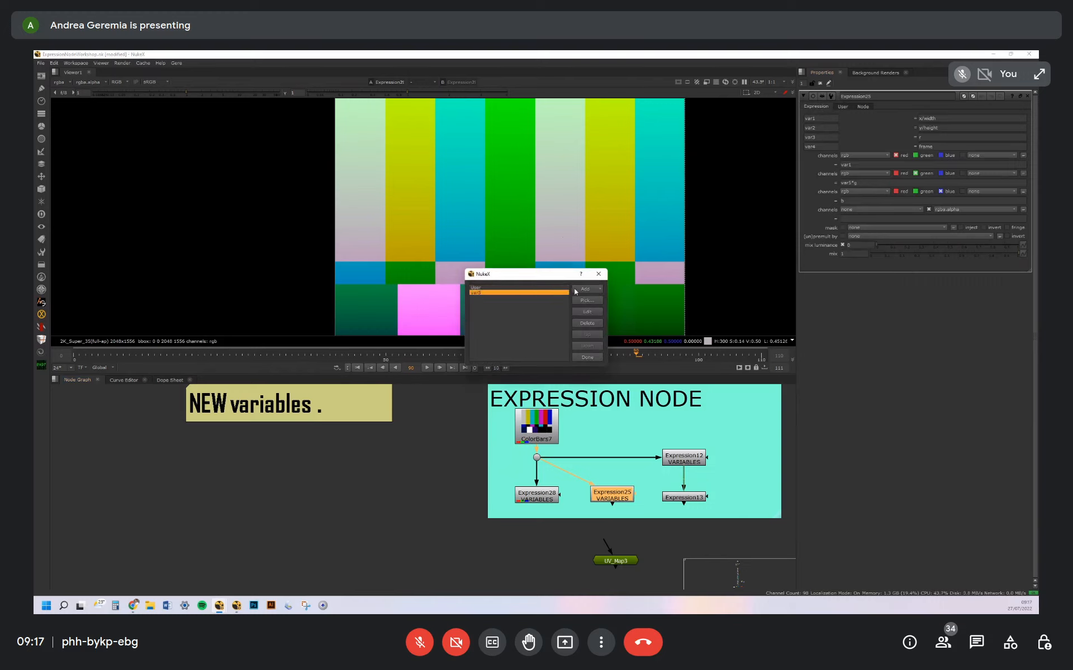
pyautogui.click(575, 291)
pyautogui.click(601, 303)
pyautogui.write('var6')
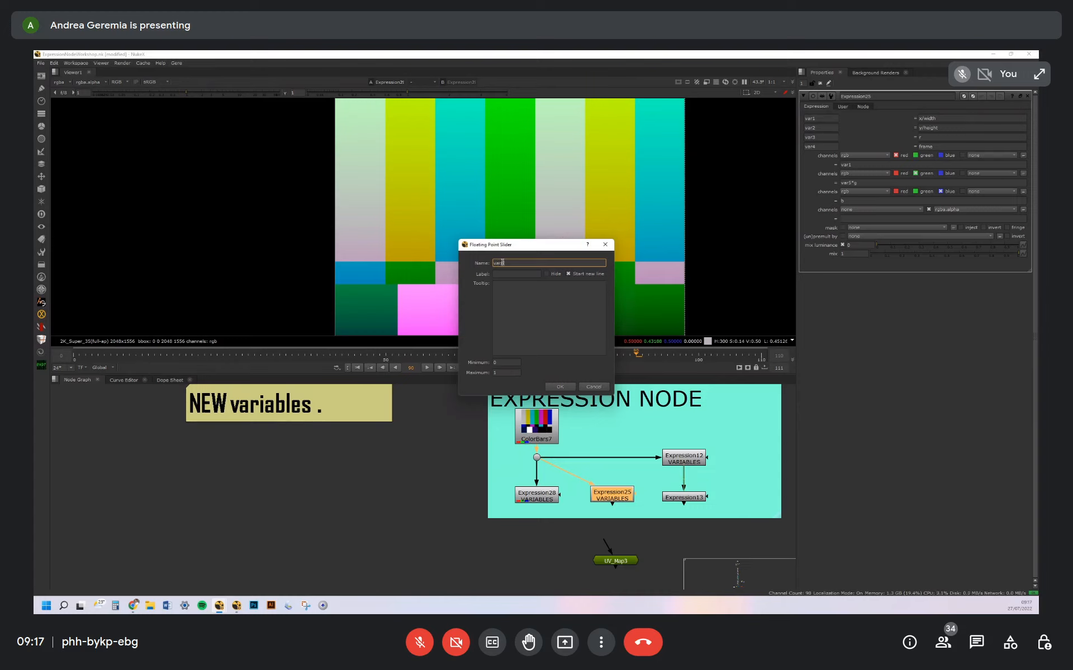
pyautogui.press('Tab')
pyautogui.write('var')
pyautogui.click(501, 373)
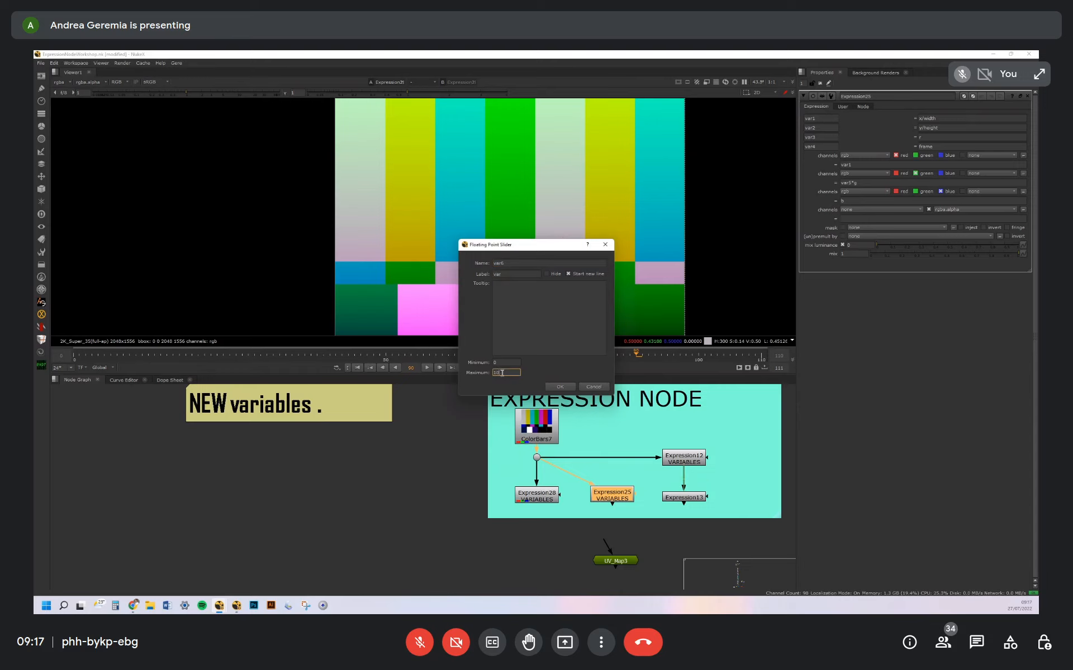
pyautogui.click(560, 386)
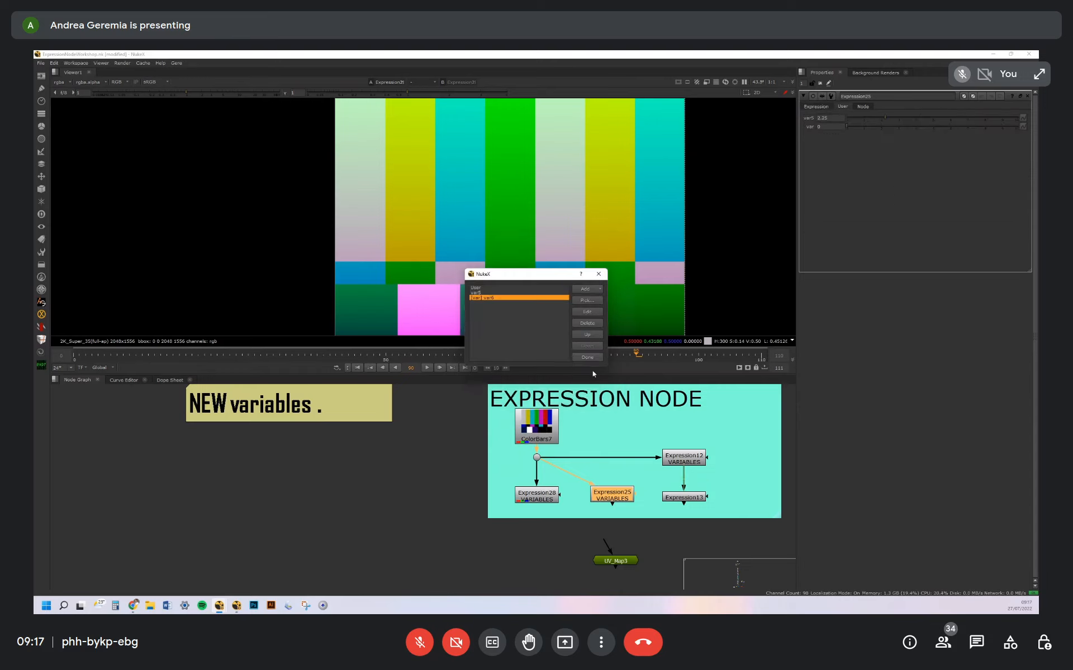
pyautogui.click(587, 358)
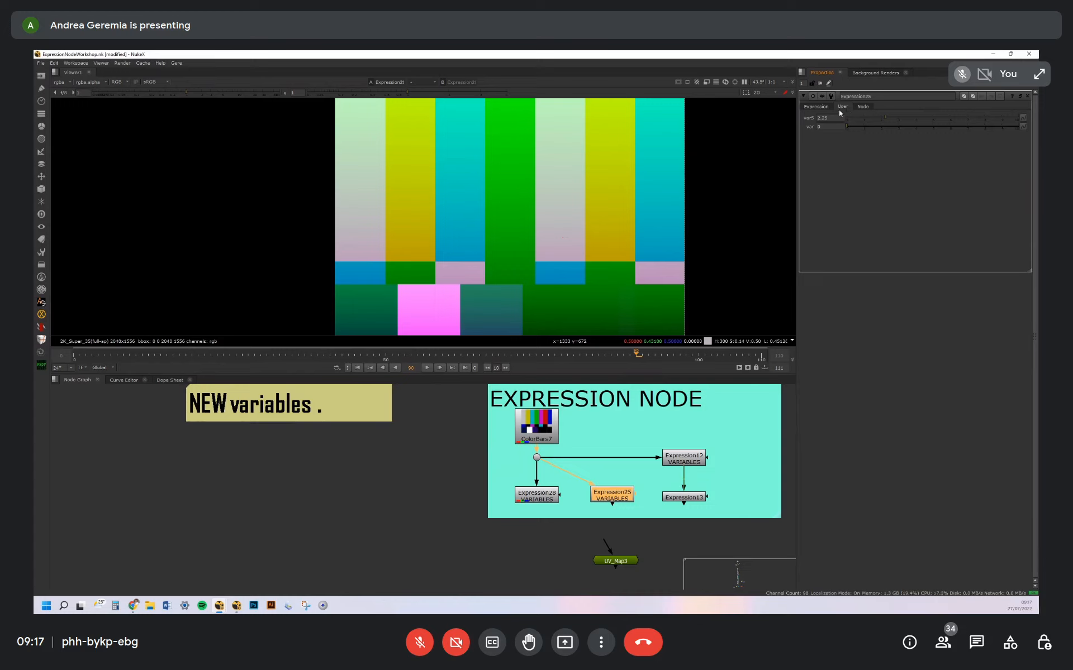
# Review the variables var1 to var4 of Expression25 and their definitions, such as x/width, y/height and frame
pyautogui.click(819, 107)
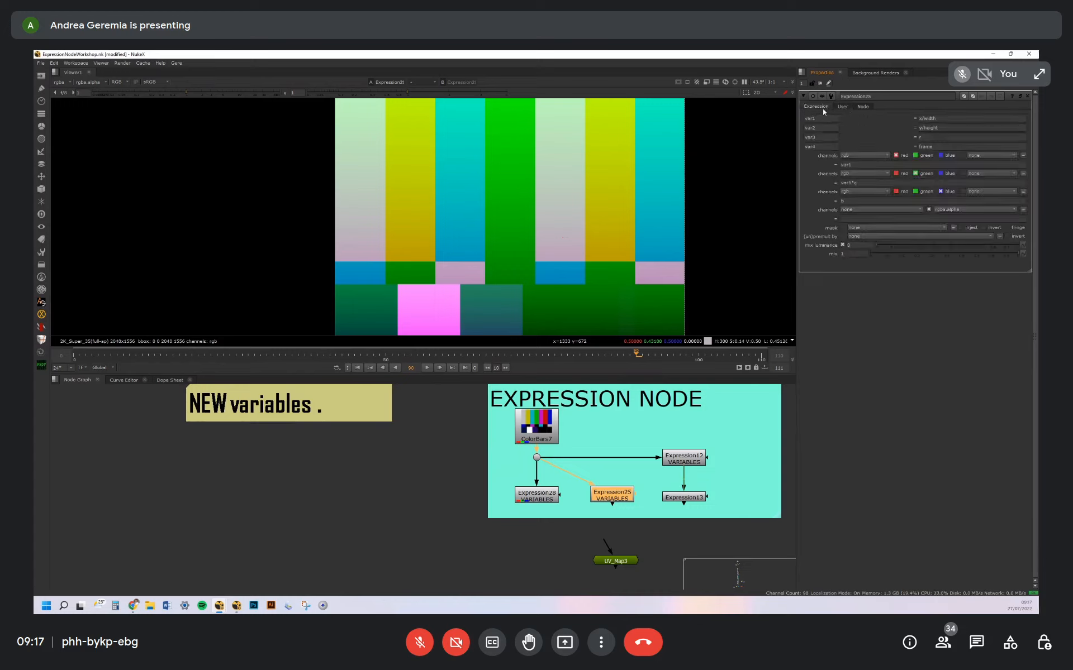
pyautogui.click(820, 136)
pyautogui.click(820, 128)
pyautogui.click(820, 119)
pyautogui.click(820, 137)
pyautogui.click(946, 118)
pyautogui.click(936, 128)
pyautogui.click(926, 146)
# Show Expression25 in the viewer and vary its var5 slider to see how it drives the green expression var5*g
pyautogui.click(842, 106)
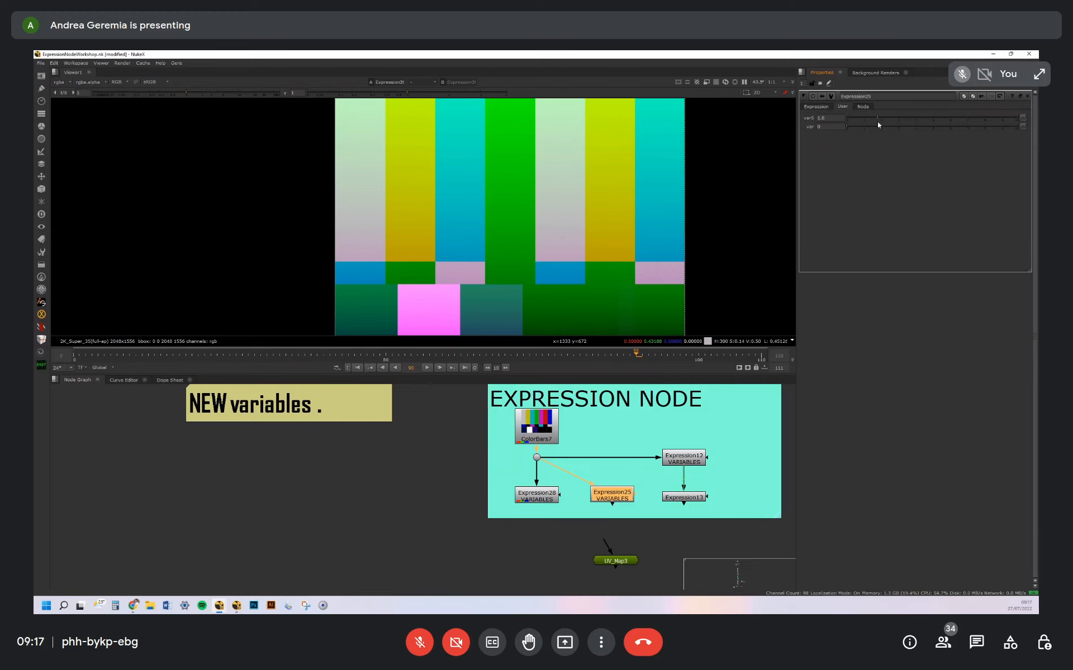
pyautogui.click(816, 107)
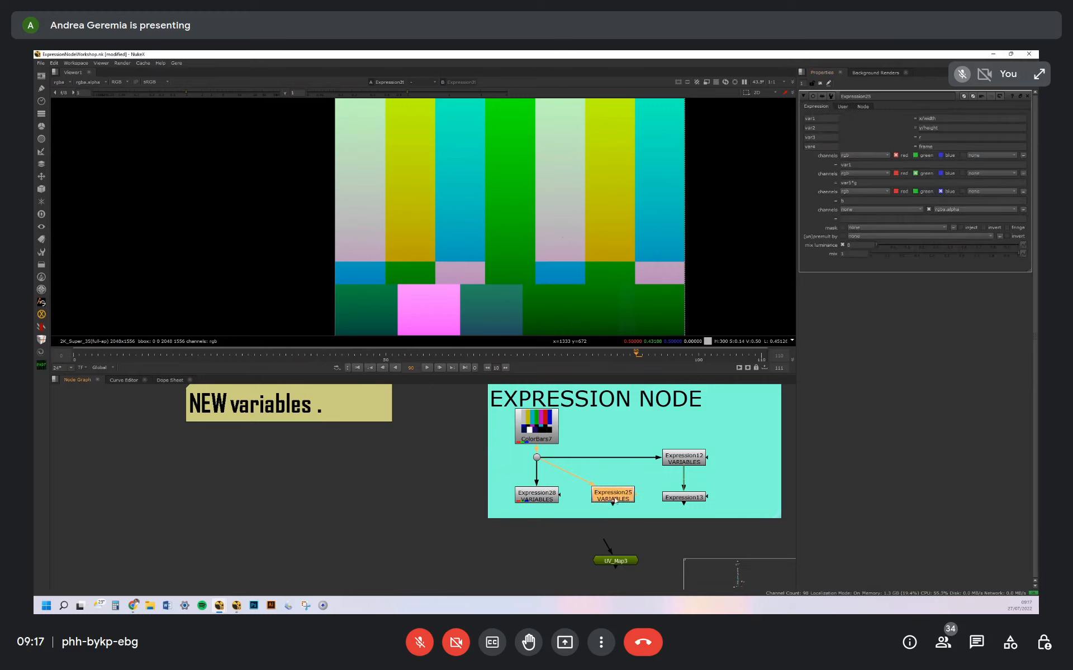
pyautogui.click(847, 107)
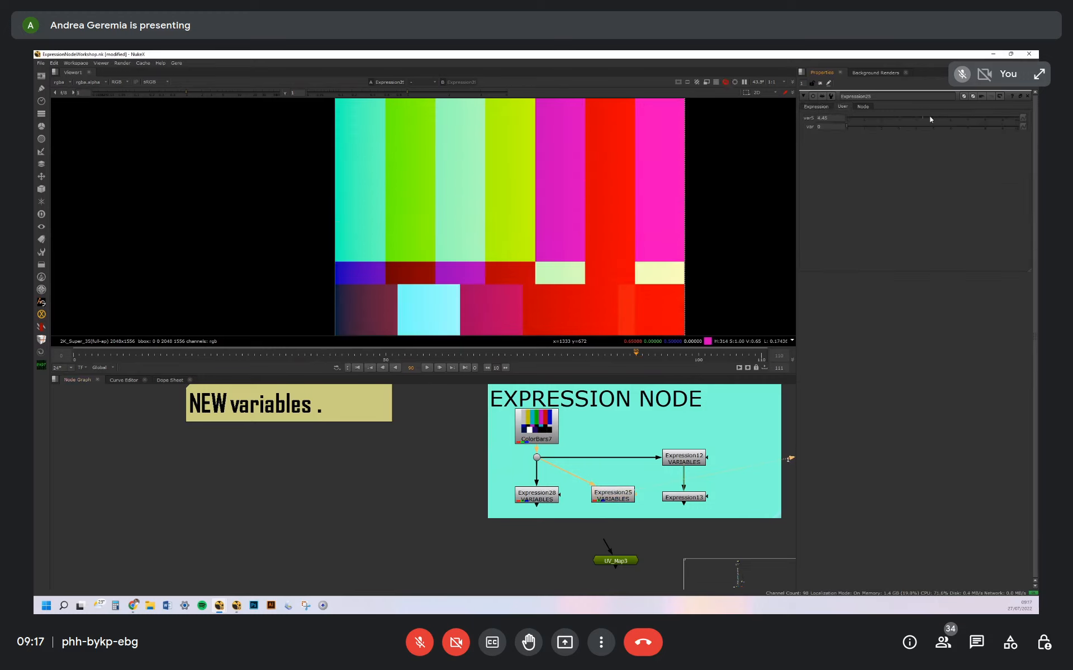
pyautogui.click(817, 106)
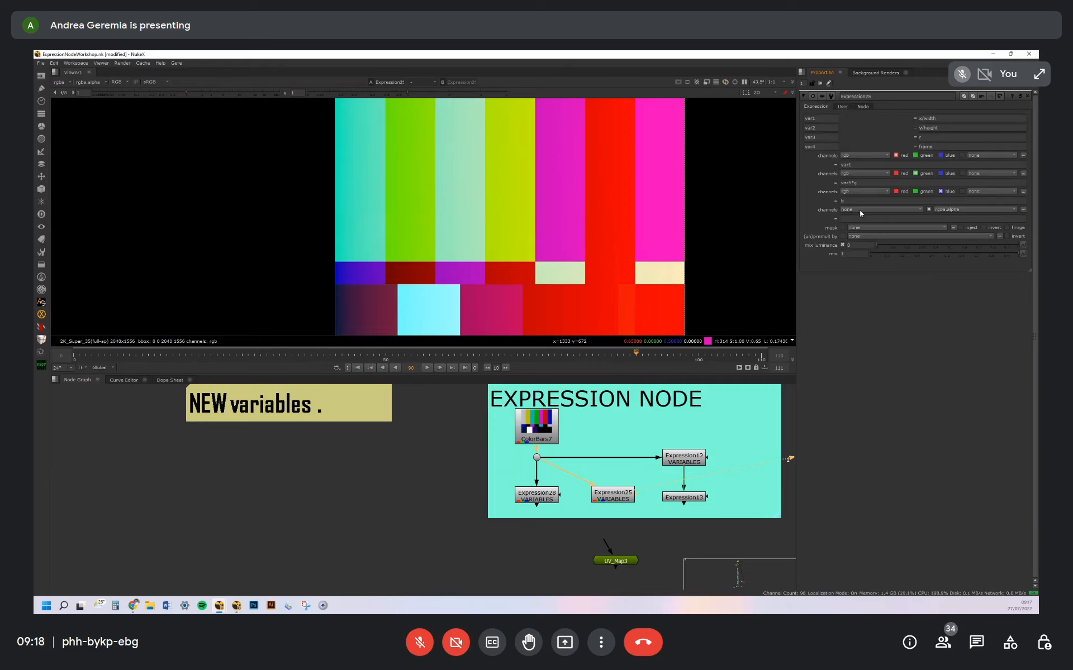
pyautogui.moveTo(859, 183); pyautogui.dragTo(836, 182)
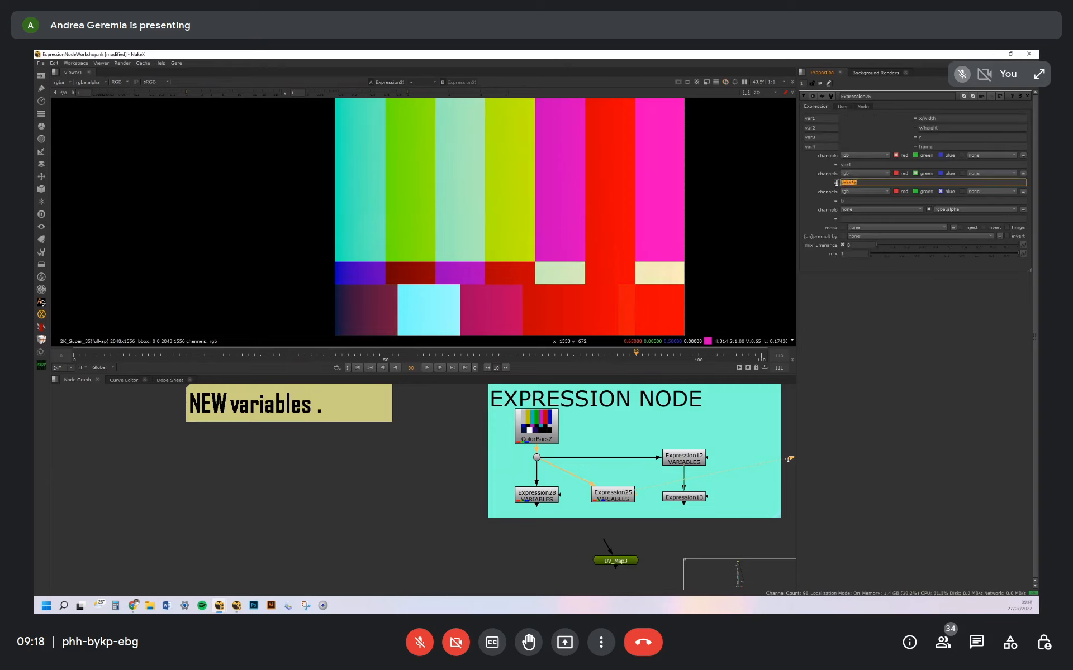
pyautogui.click(859, 183)
# Isolate the green channel in the viewer and set Expression25's var5 slider to 0.7
pyautogui.click(842, 107)
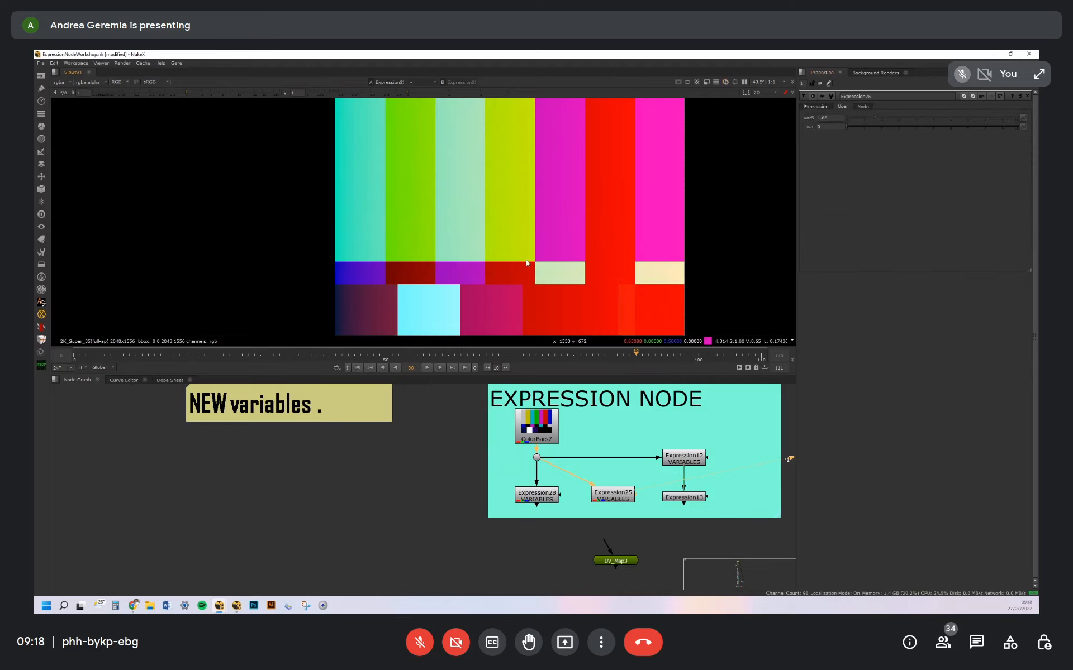
pyautogui.press('g')
pyautogui.moveTo(875, 116)
pyautogui.mouseDown()
pyautogui.moveTo(856, 115)
pyautogui.moveTo(889, 117)
pyautogui.mouseUp()
pyautogui.moveTo(976, 118); pyautogui.dragTo(857, 116)
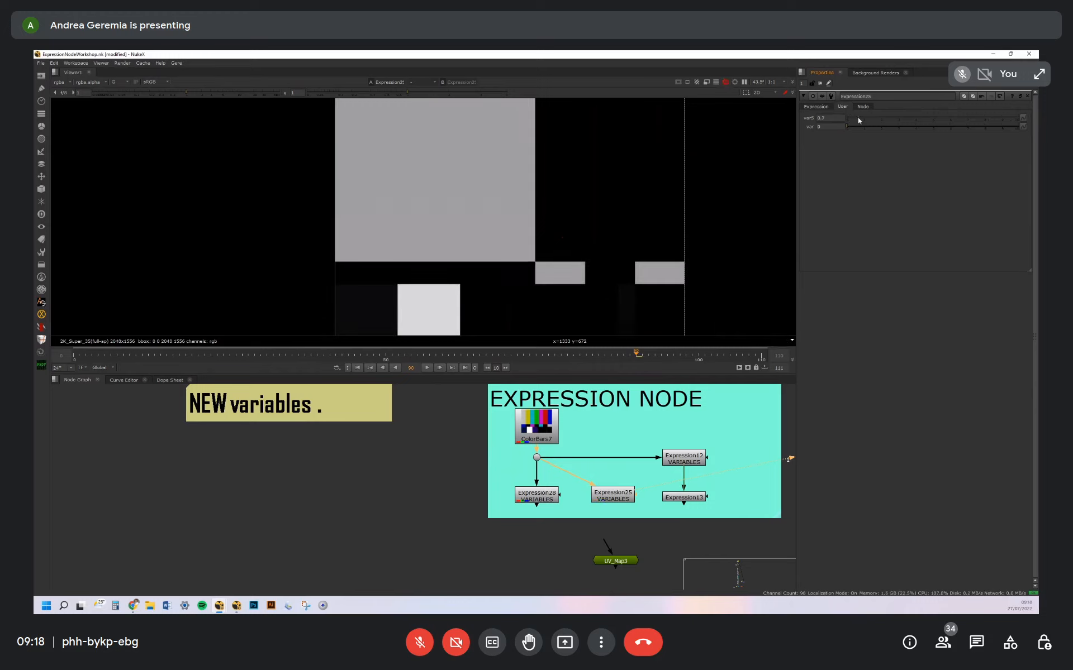
# Extend Expression25's green expression to var5*g*var6 and raise the var6 slider, labelled var, to 8.1
pyautogui.click(816, 106)
pyautogui.click(838, 107)
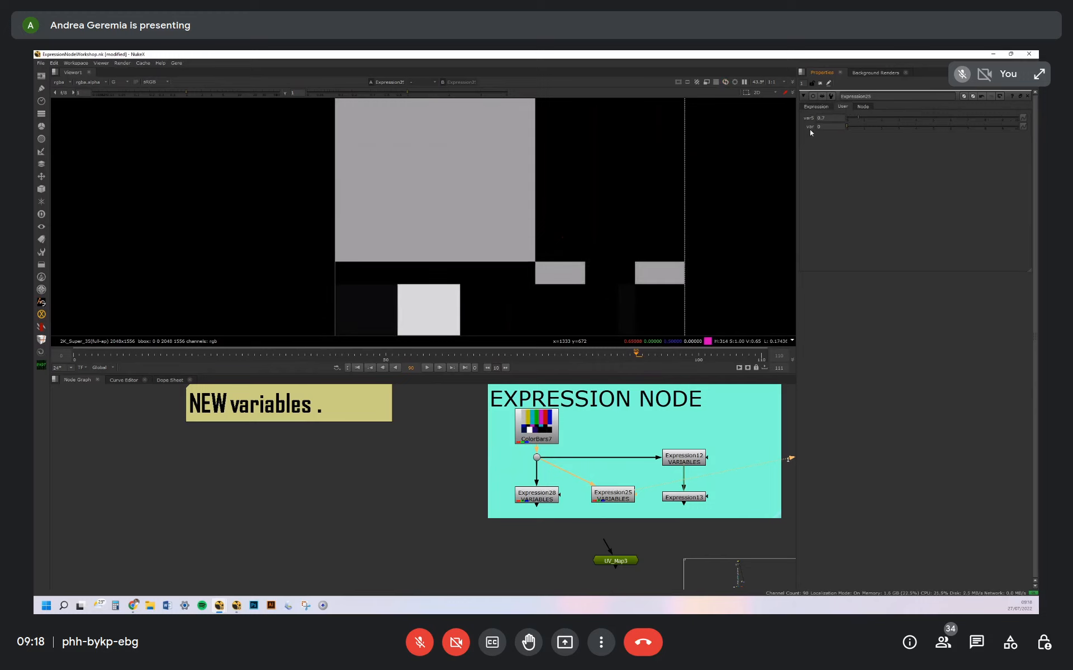
pyautogui.click(817, 106)
pyautogui.click(859, 183)
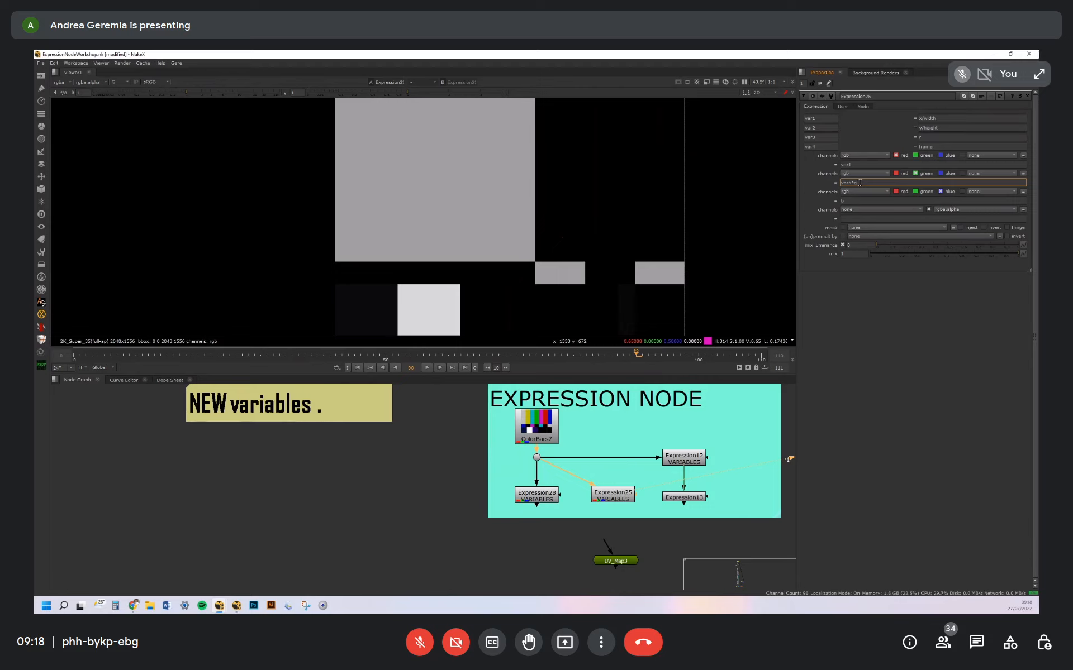
pyautogui.click(842, 107)
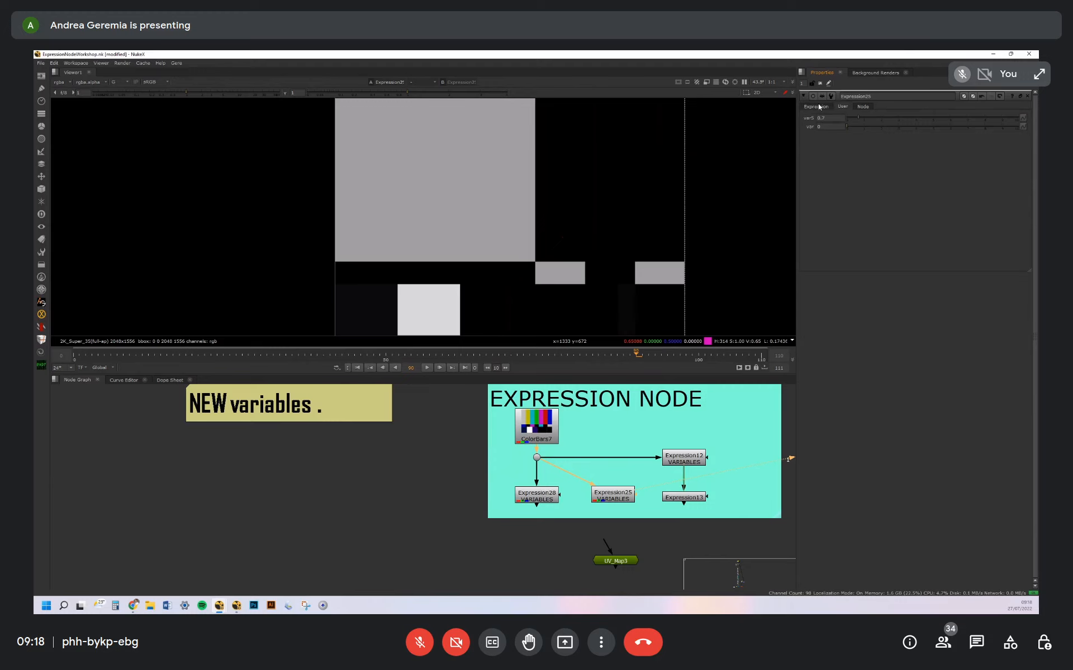
pyautogui.click(819, 107)
pyautogui.click(860, 182)
pyautogui.write('*var')
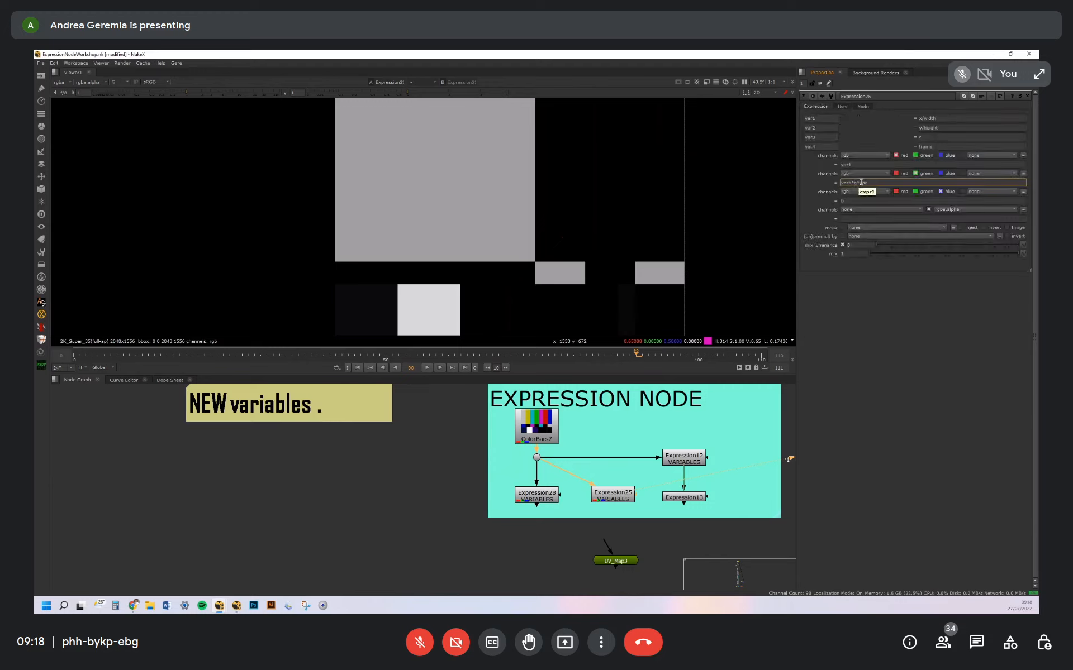
pyautogui.write('6')
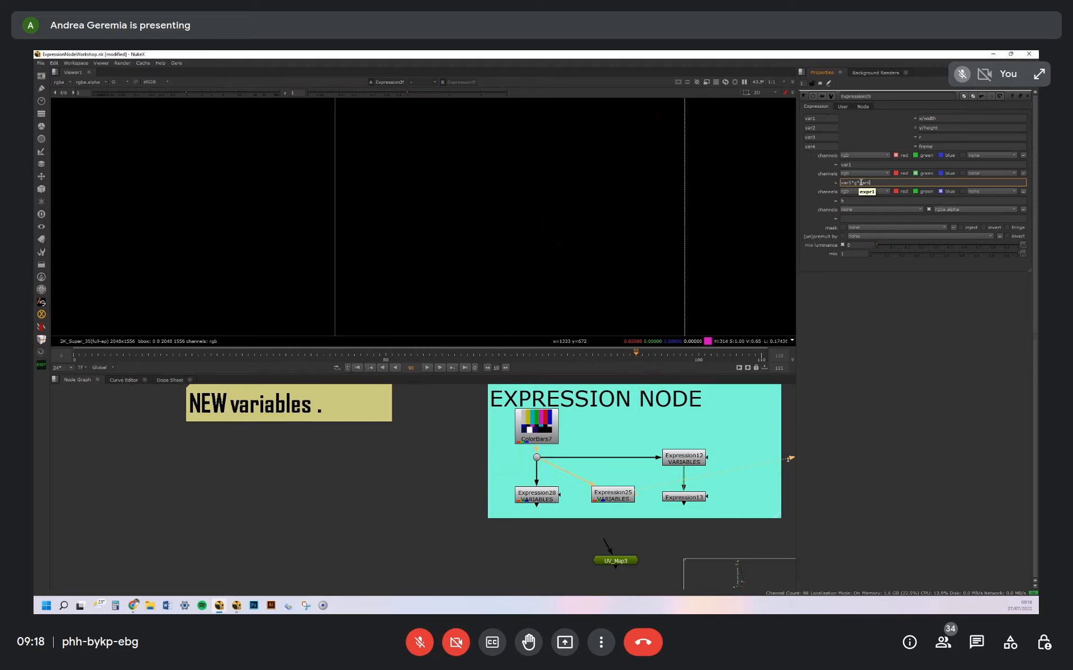
pyautogui.click(842, 106)
pyautogui.moveTo(849, 125); pyautogui.dragTo(986, 126)
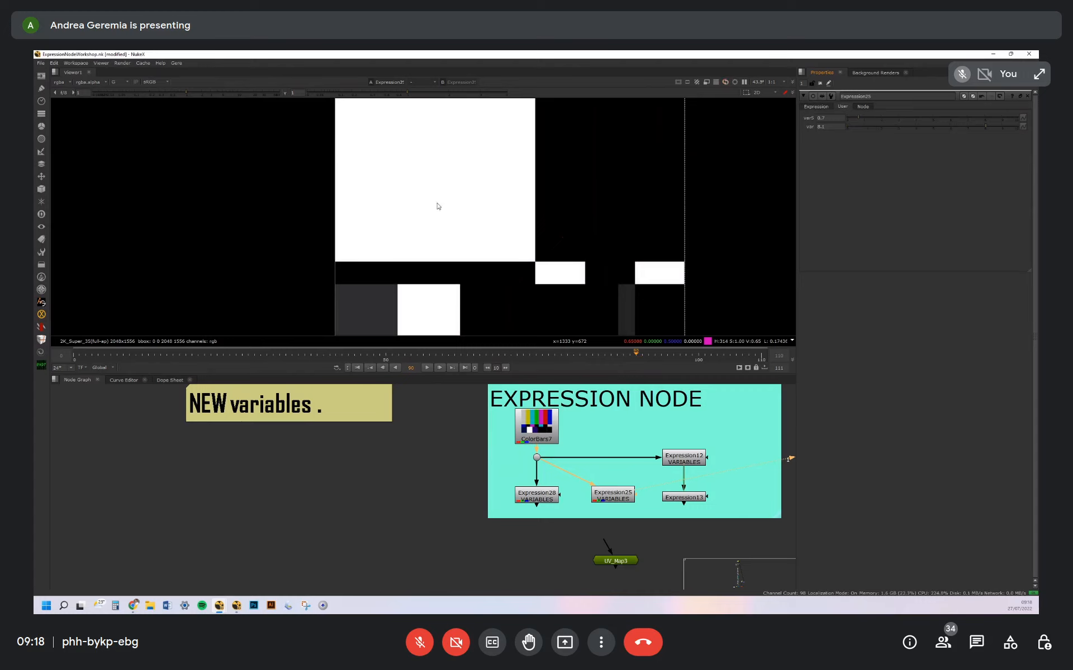
# Replace the variables in Expression25's green expression with full formulas so it reads (x/width)*g*(y/height)
pyautogui.click(816, 107)
pyautogui.click(886, 182)
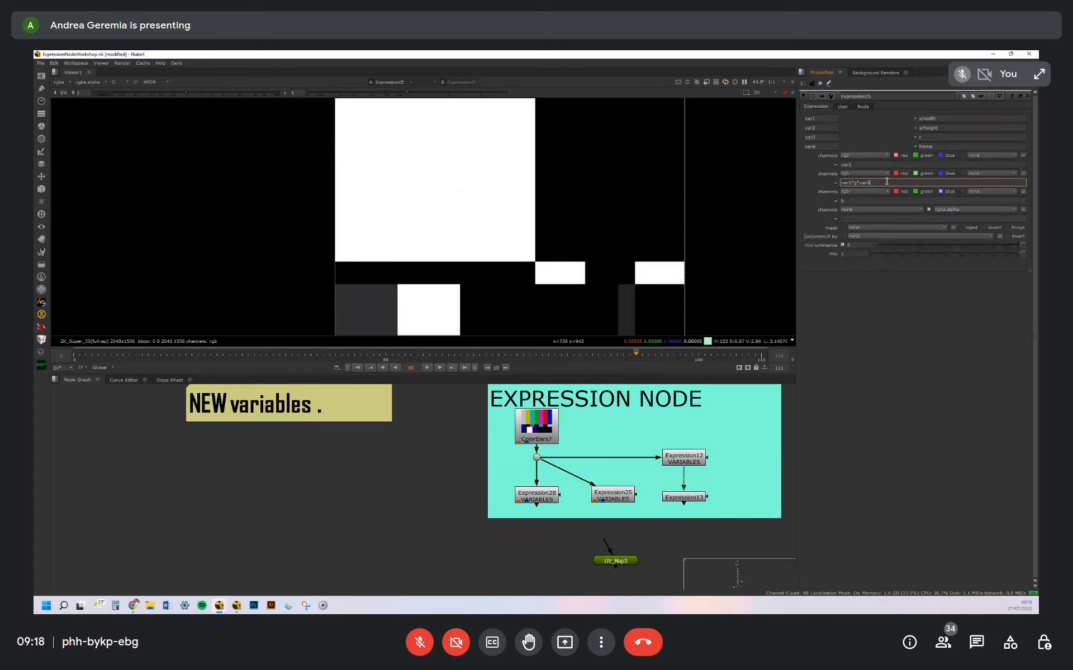
pyautogui.click(859, 165)
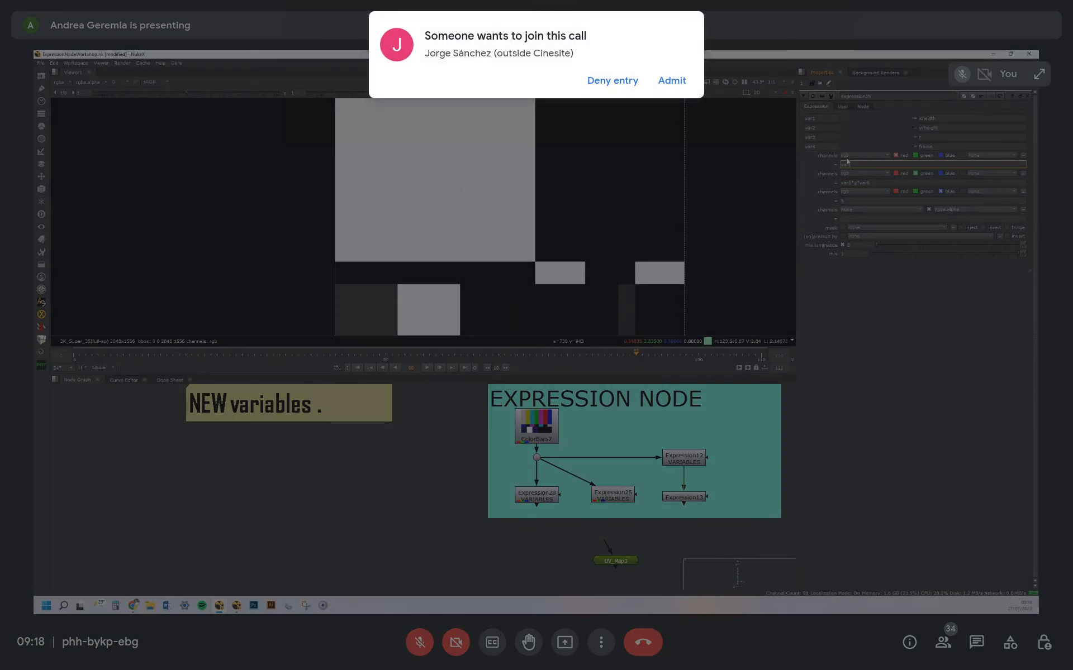
pyautogui.moveTo(943, 118); pyautogui.dragTo(910, 119)
pyautogui.hotkey('ctrl', 'c')
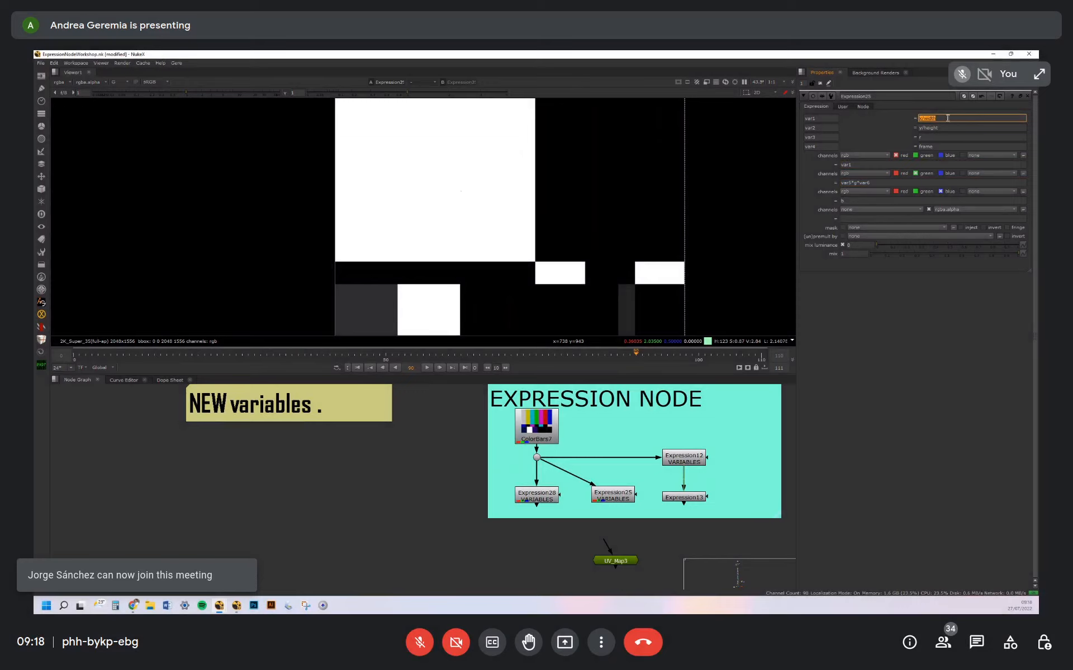
pyautogui.click(849, 164)
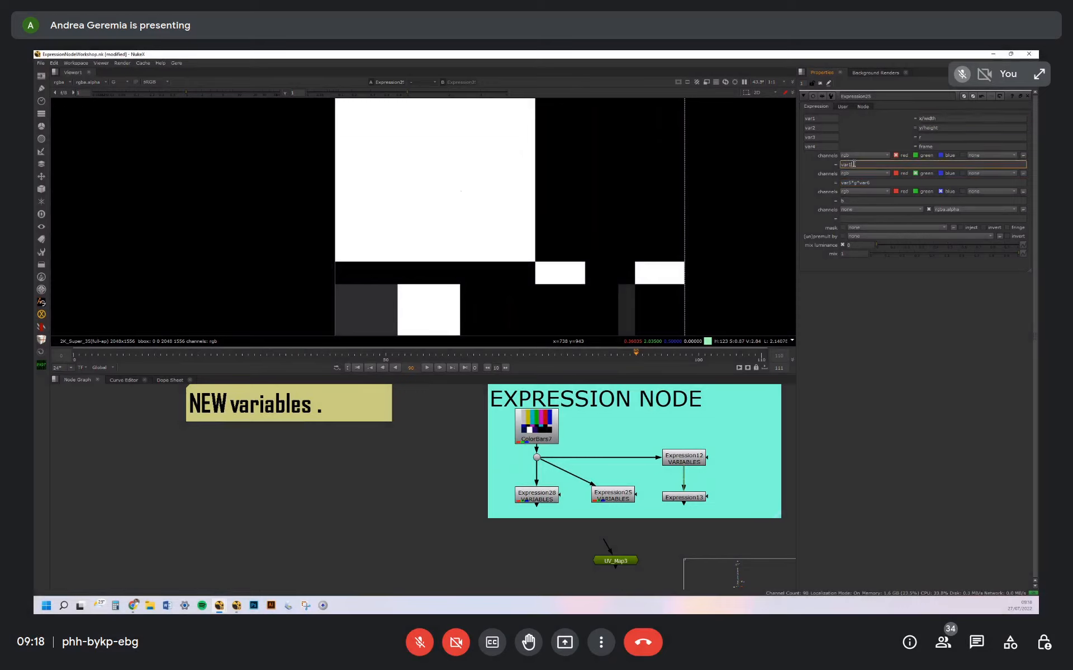
pyautogui.doubleClick(845, 182)
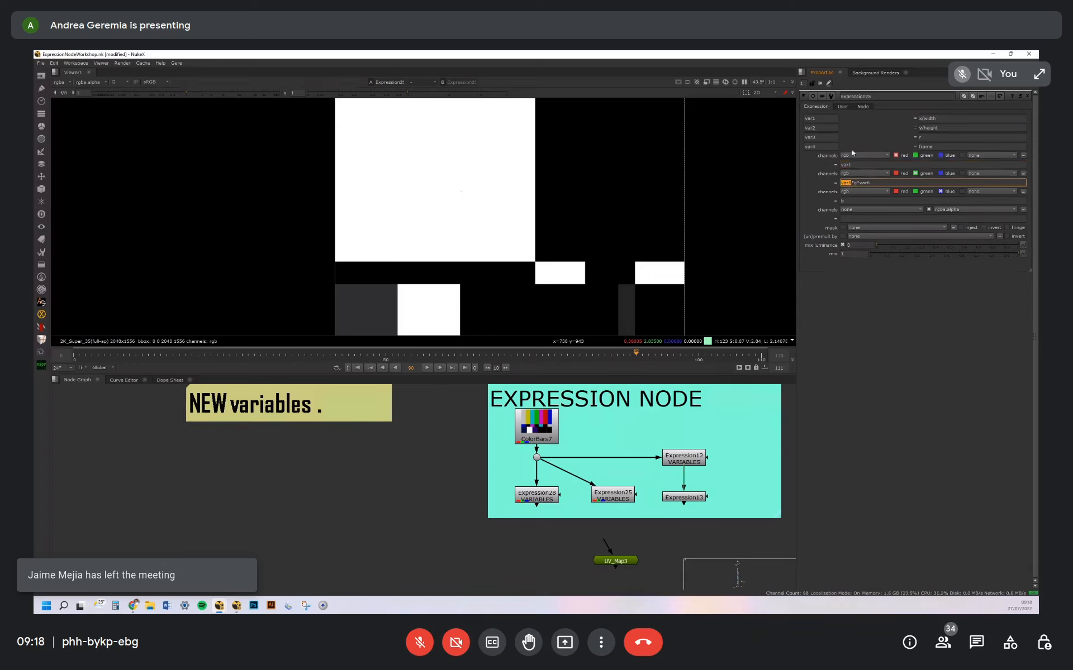
pyautogui.hotkey('ctrl', 'v')
pyautogui.write(')')
pyautogui.press('Home')
pyautogui.write('(')
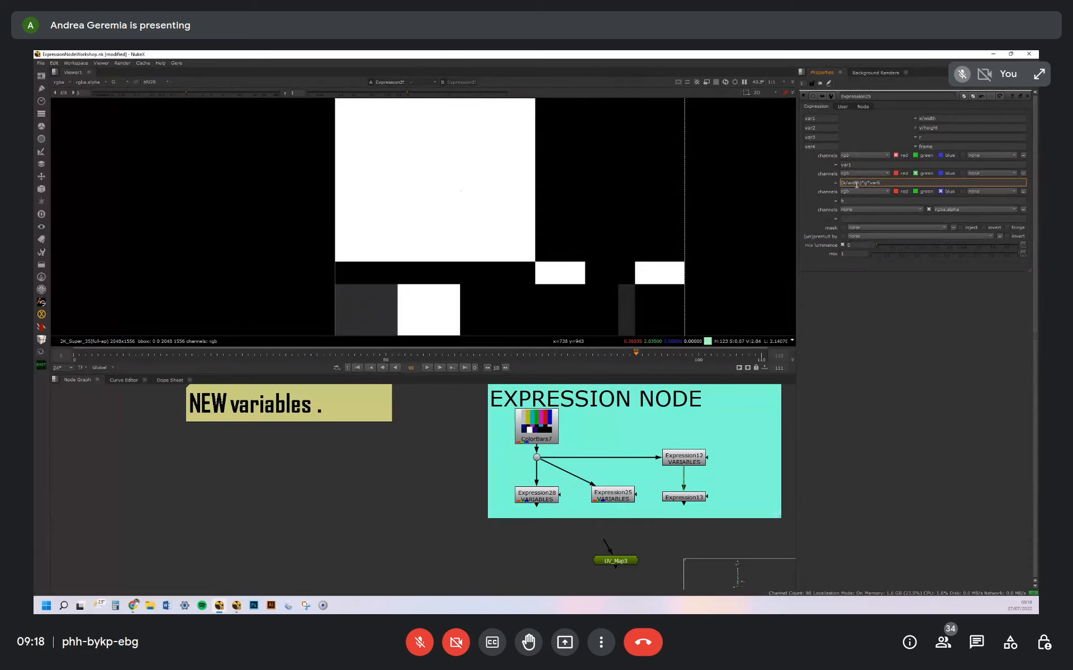
pyautogui.moveTo(882, 185); pyautogui.dragTo(870, 184)
pyautogui.write('(y/height')
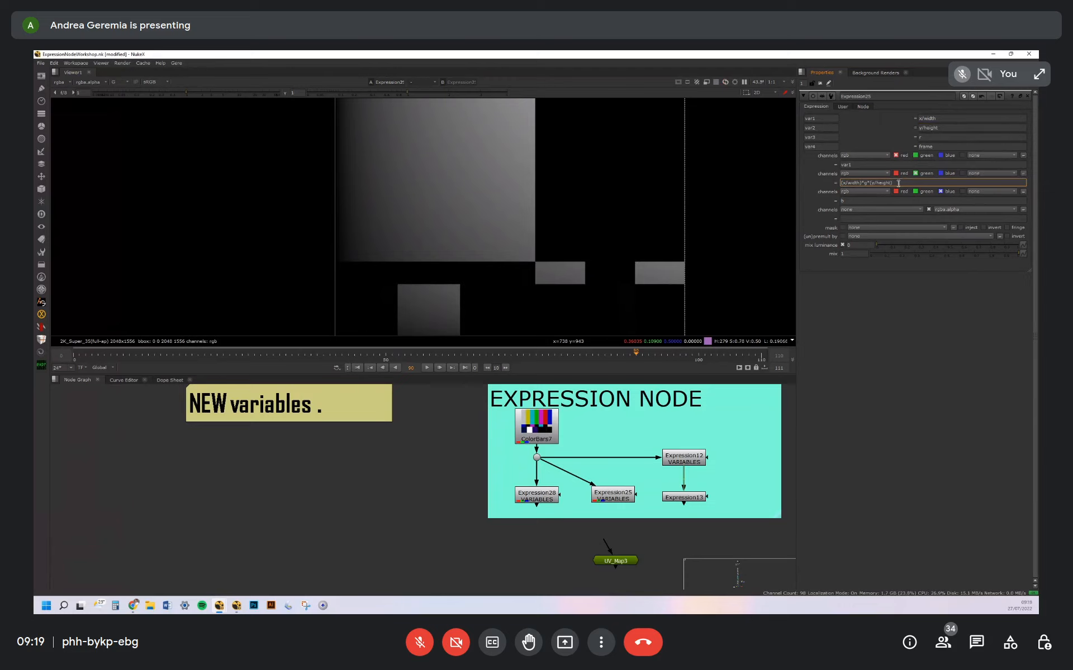
# Compare the written-out formulas in Expression25's green expression with its named variables var1 to var4
pyautogui.moveTo(893, 183); pyautogui.dragTo(870, 182)
pyautogui.moveTo(936, 118); pyautogui.dragTo(918, 119)
pyautogui.moveTo(893, 183); pyautogui.dragTo(872, 183)
pyautogui.click(817, 128)
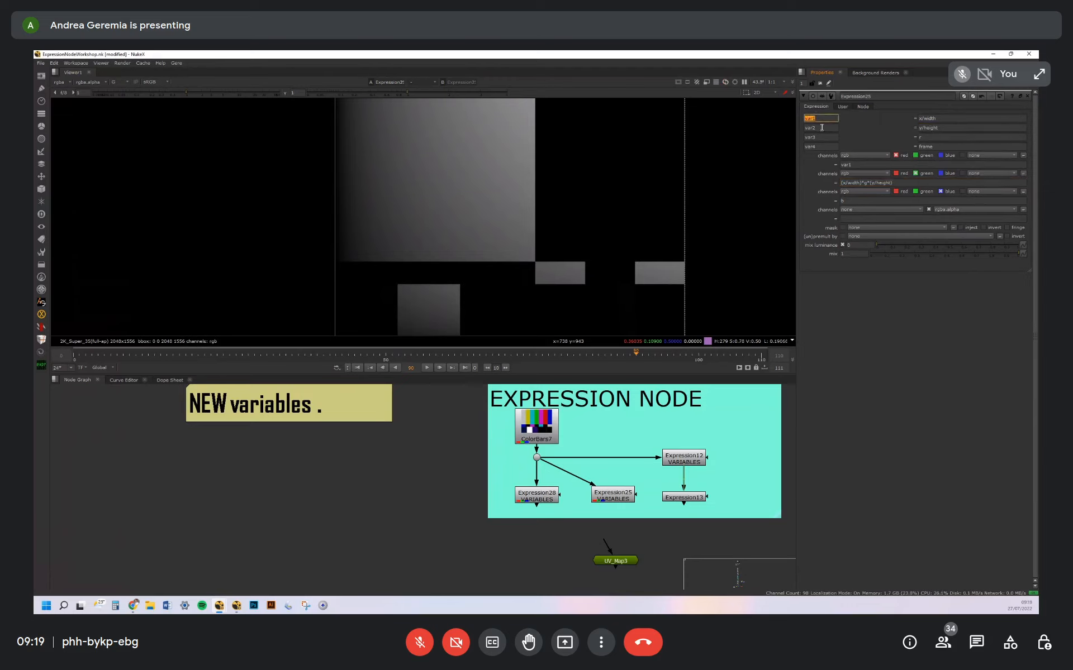
pyautogui.click(822, 138)
pyautogui.moveTo(828, 147); pyautogui.dragTo(811, 148)
# Examine Expression12's var5 user knob and how Expression13's variable var references it through Expression12.var5
pyautogui.click(624, 438)
pyautogui.doubleClick(683, 462)
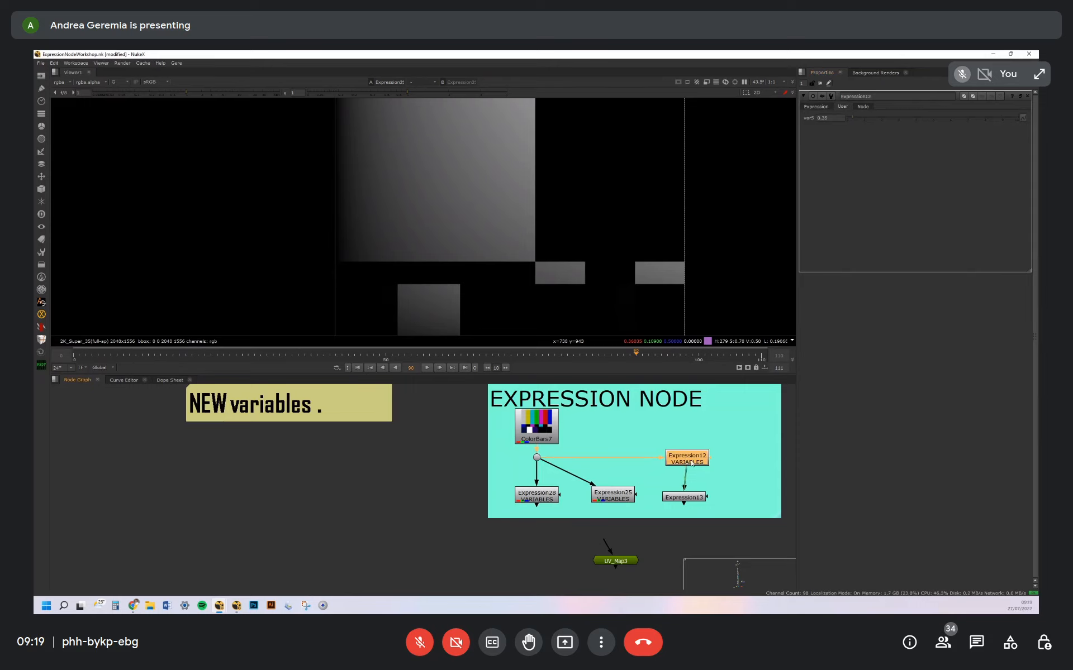
pyautogui.doubleClick(695, 499)
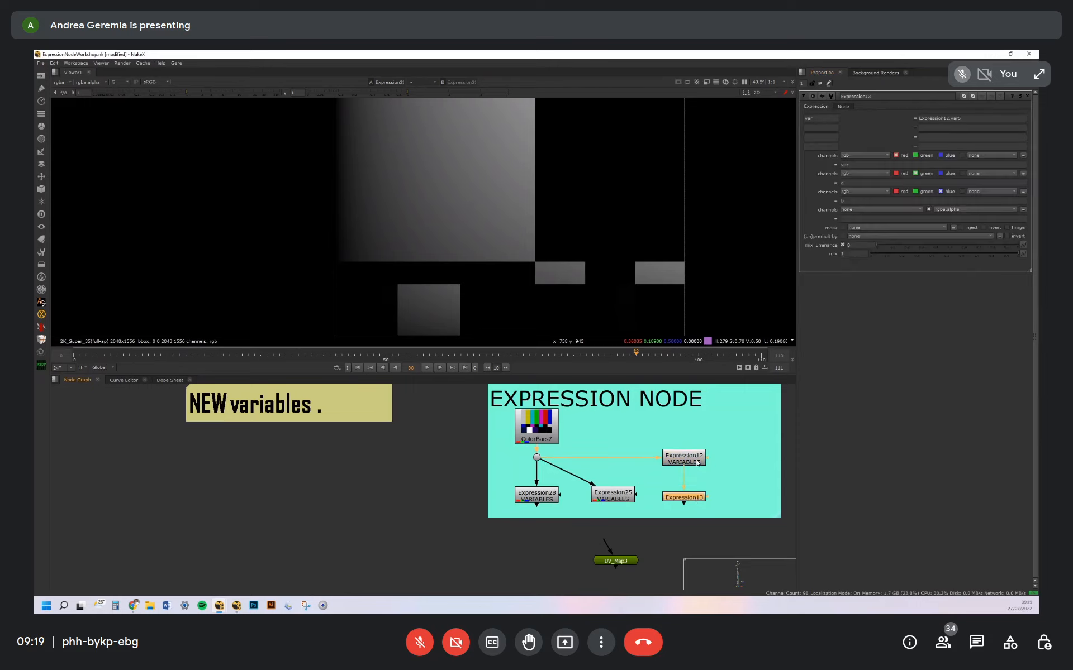
pyautogui.click(718, 479)
pyautogui.scroll(5, 694, 478)
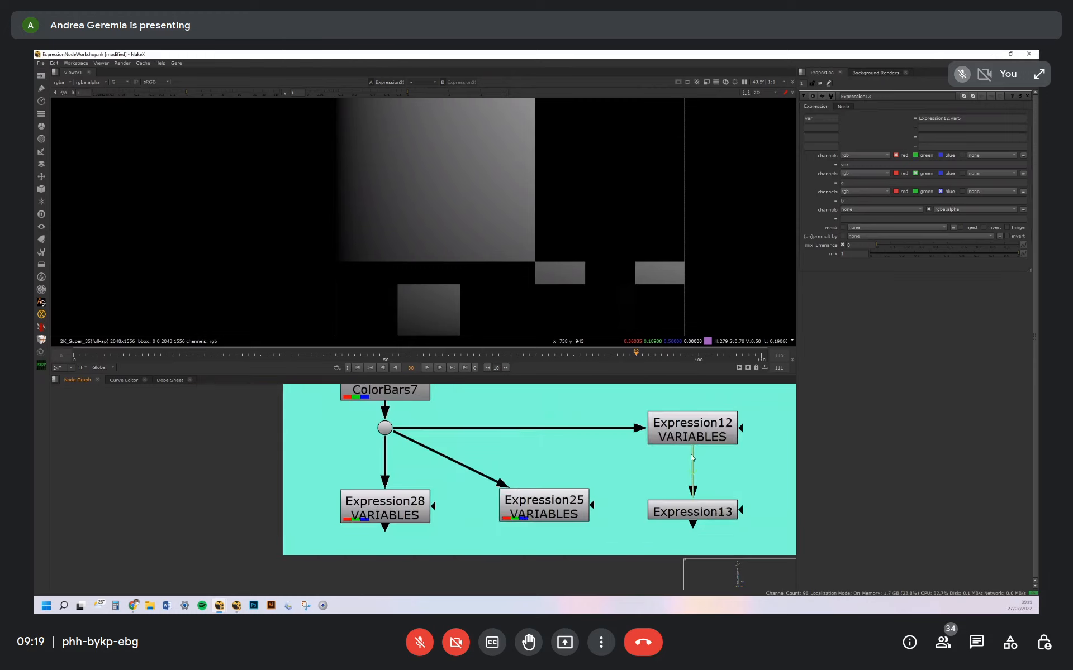
pyautogui.scroll(-3, 694, 477)
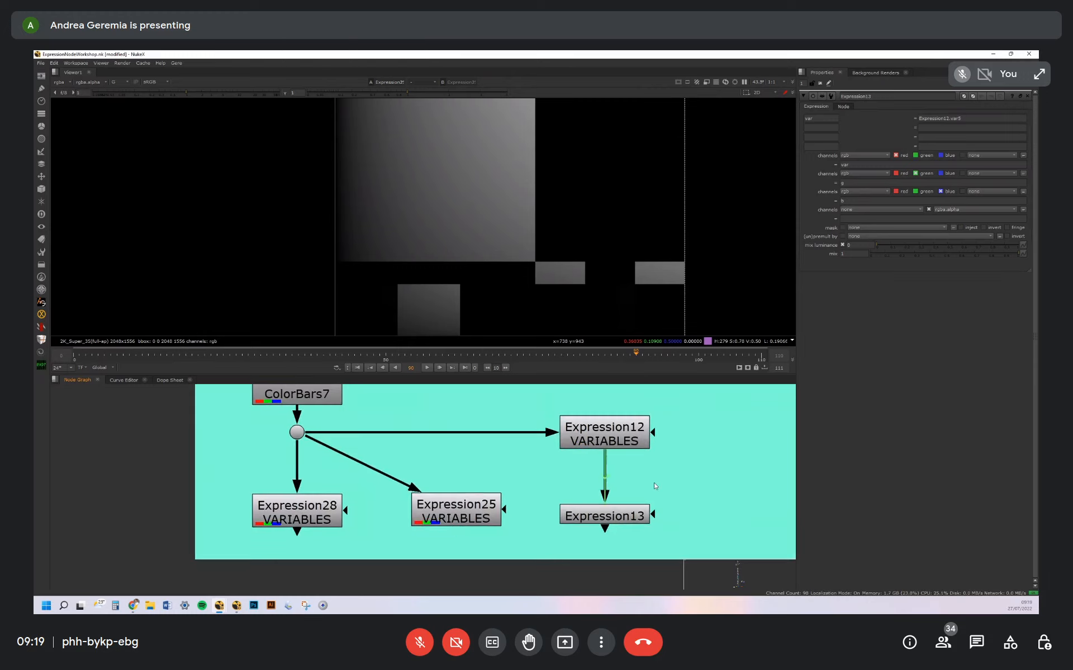
pyautogui.click(622, 452)
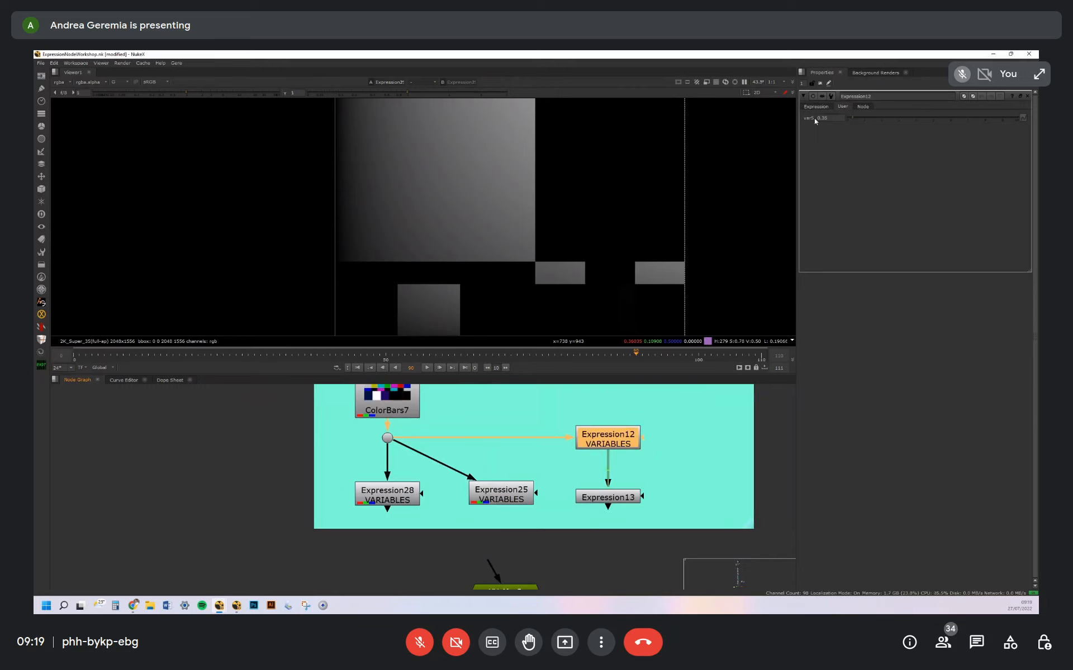
pyautogui.click(816, 106)
pyautogui.doubleClick(625, 500)
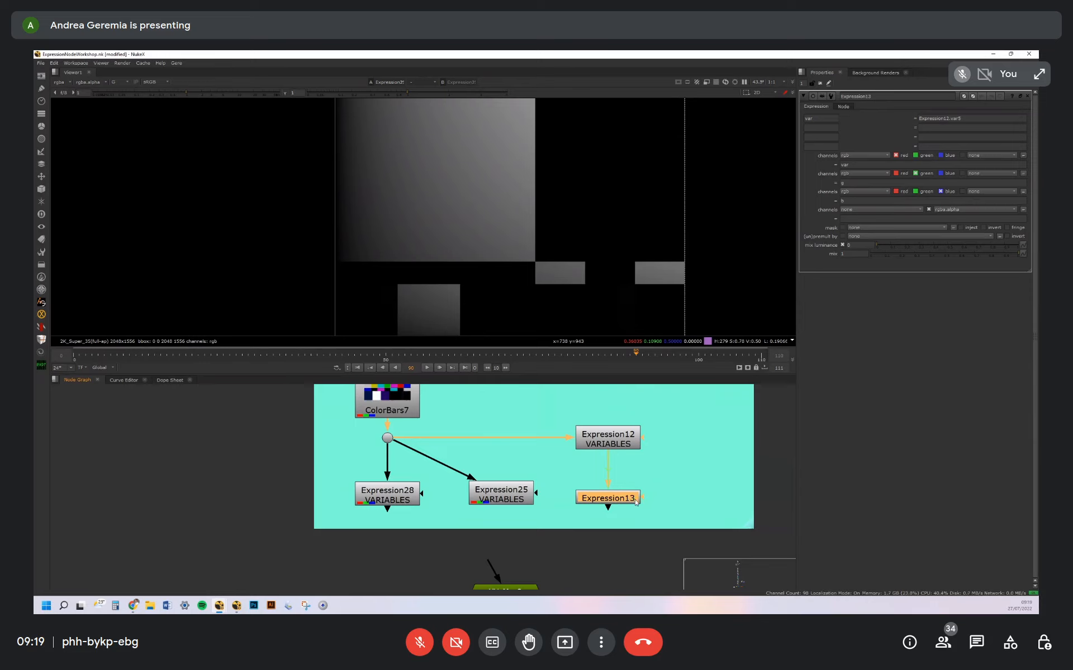
pyautogui.doubleClick(952, 119)
pyautogui.click(626, 440)
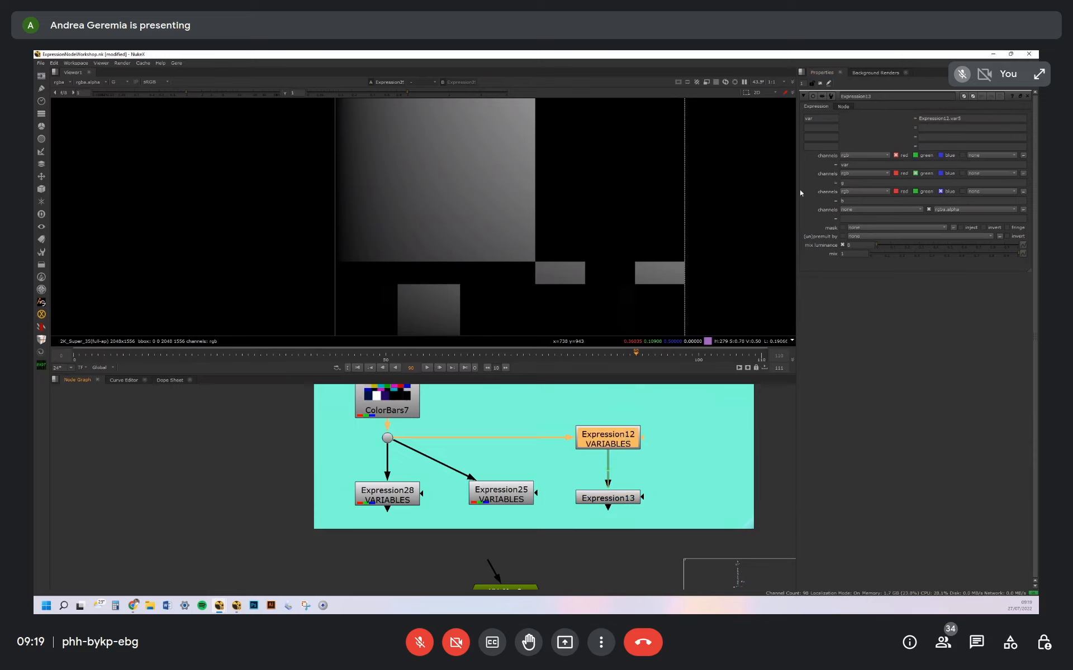
# Trace Expression13's variable var back to the var5 knob on Expression12's user settings
pyautogui.doubleClick(619, 445)
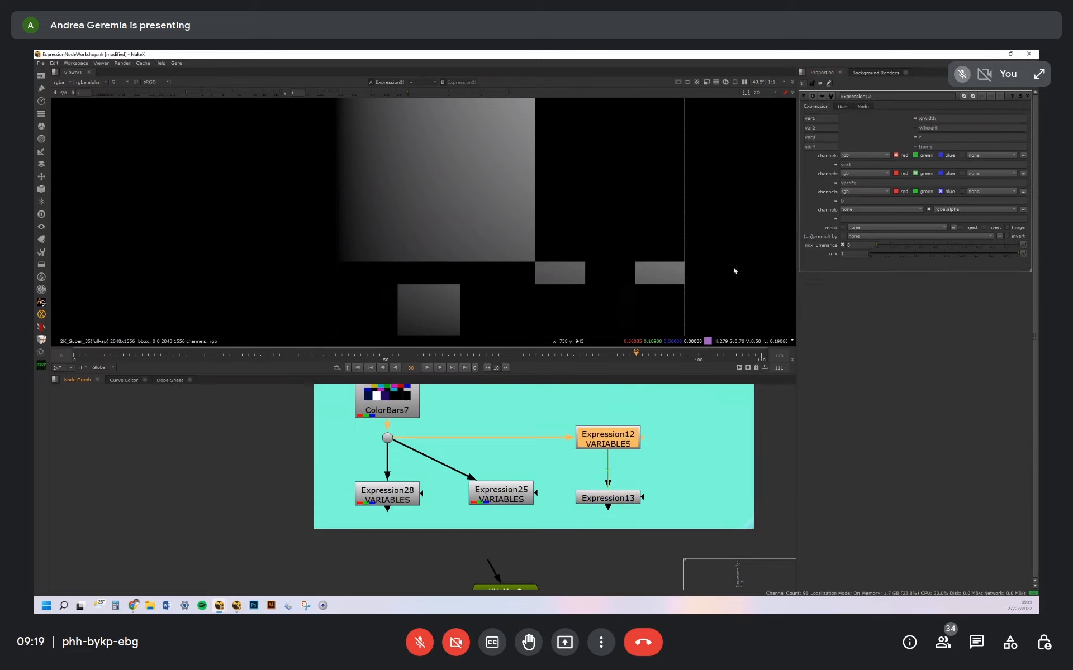
pyautogui.click(842, 107)
pyautogui.doubleClick(626, 497)
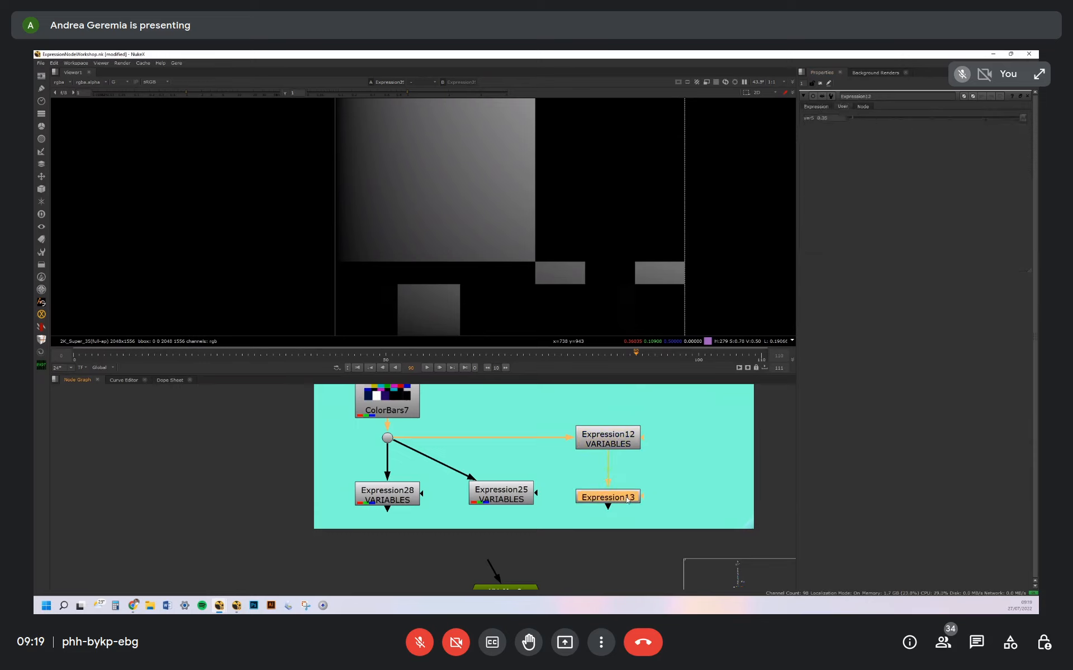
pyautogui.doubleClick(814, 118)
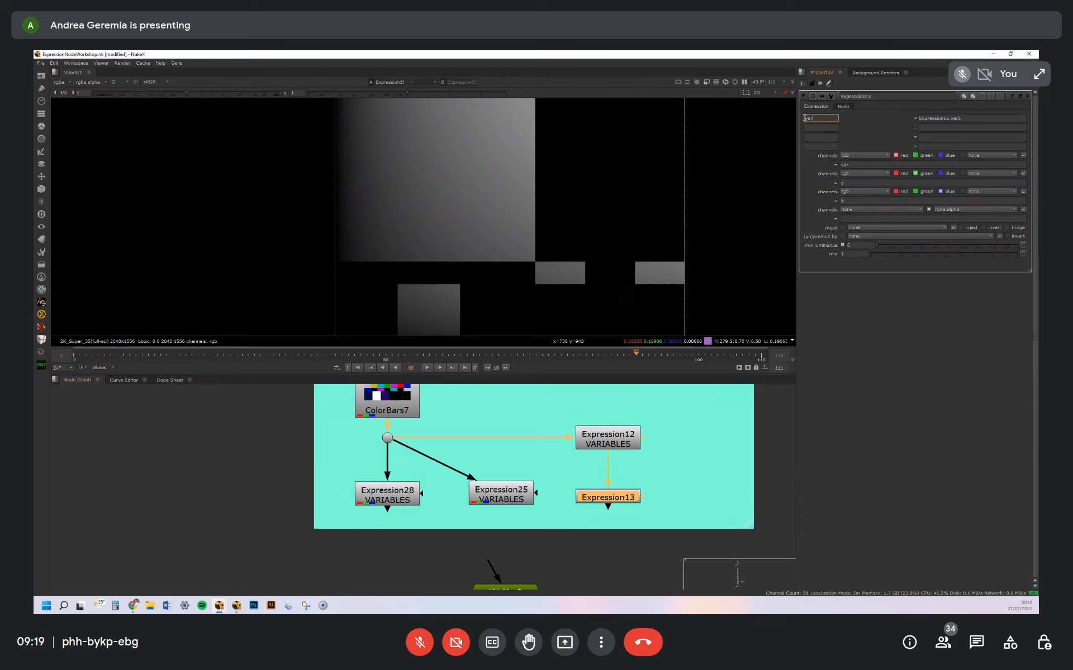
pyautogui.click(970, 118)
pyautogui.click(633, 446)
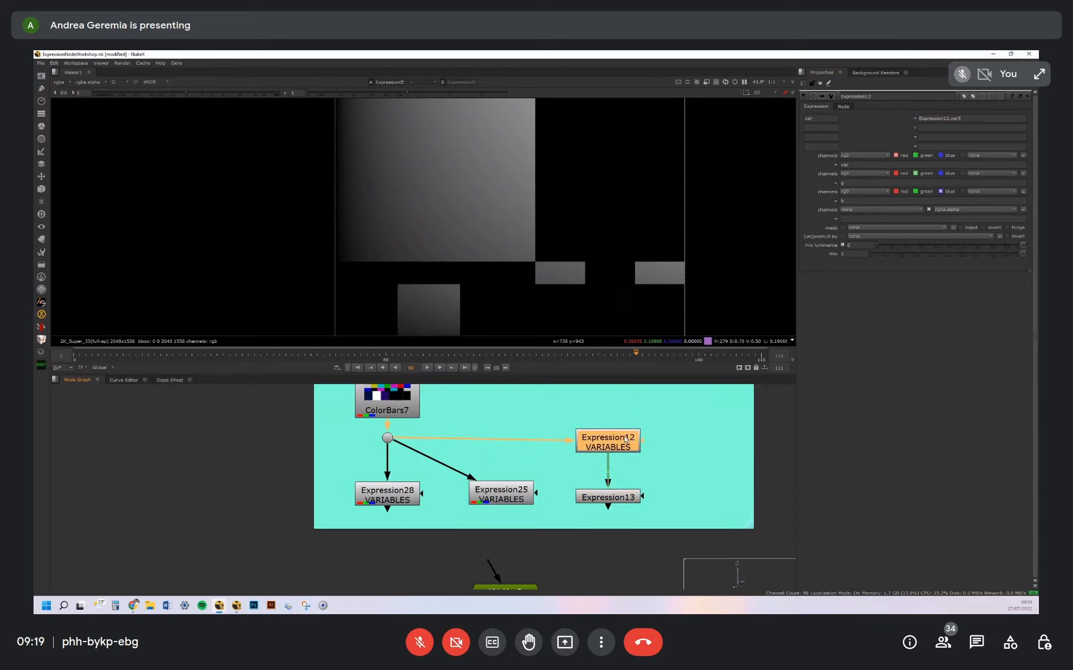
pyautogui.click(965, 118)
pyautogui.moveTo(950, 117); pyautogui.dragTo(976, 115)
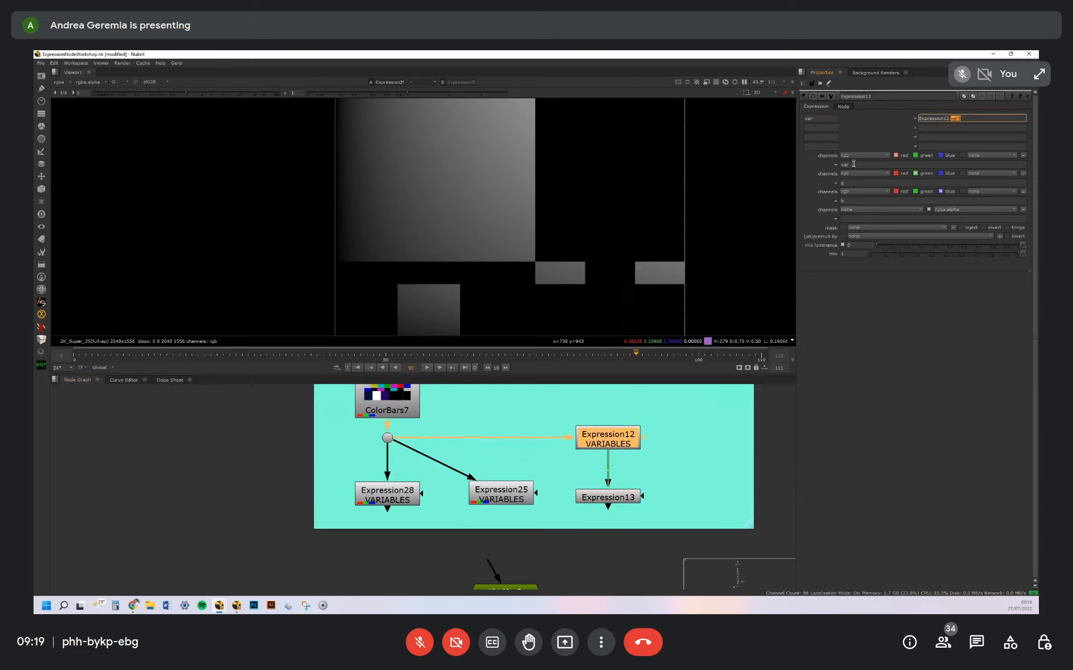
# Display Expression13 in the viewer and isolate its red channel
pyautogui.click(623, 502)
pyautogui.press('1')
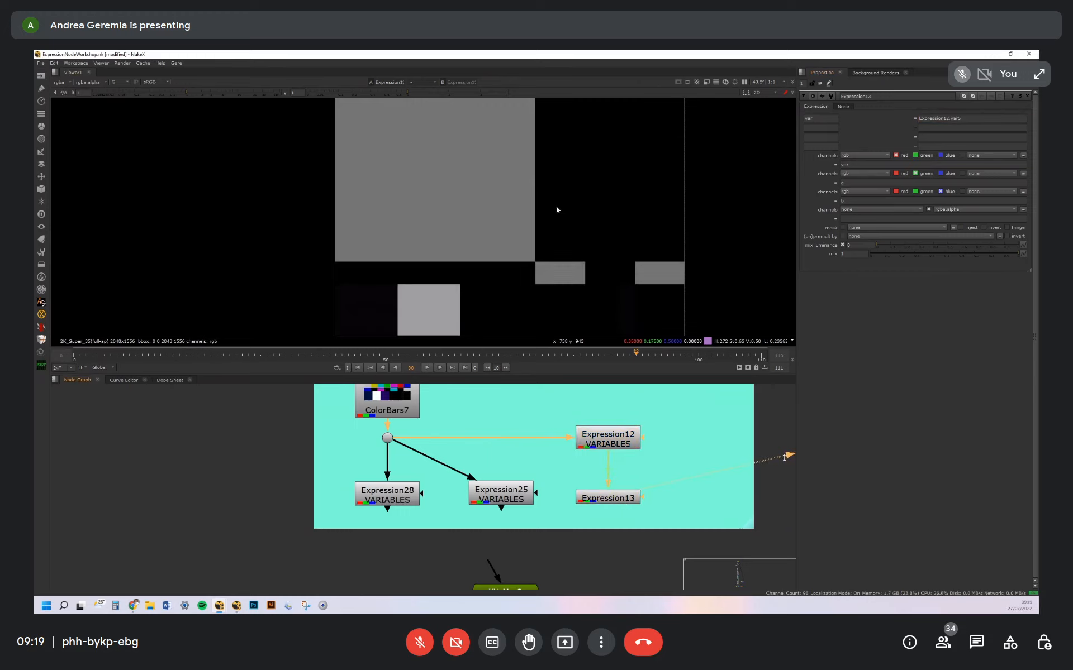
pyautogui.scroll(-2, 569, 217)
pyautogui.press('a')
pyautogui.press('a')
pyautogui.press('r')
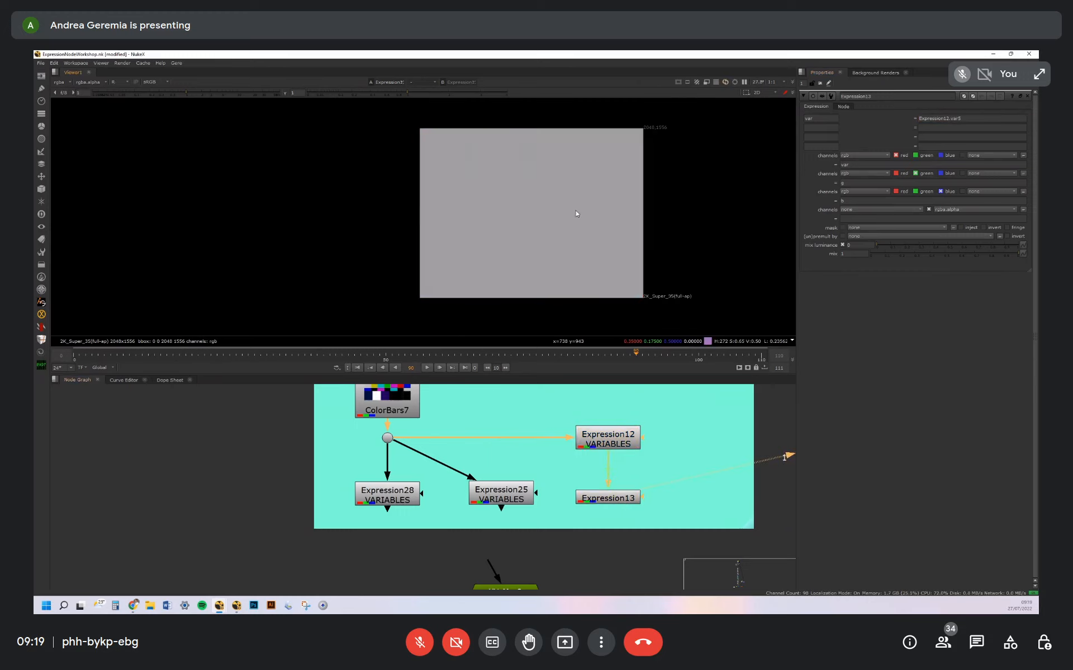
# Raise Expression12's var5 user slider to 0.8 and return the viewer to full RGB display
pyautogui.doubleClick(607, 439)
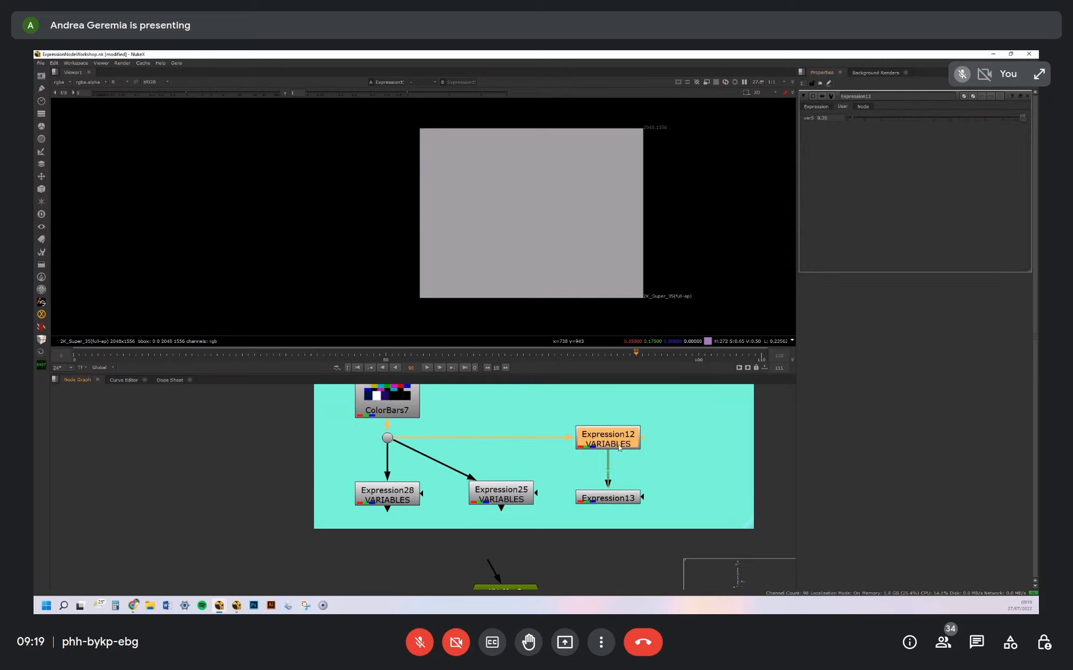
pyautogui.moveTo(851, 124)
pyautogui.mouseDown()
pyautogui.moveTo(906, 115)
pyautogui.moveTo(850, 119)
pyautogui.moveTo(886, 118)
pyautogui.moveTo(859, 118)
pyautogui.mouseUp()
pyautogui.moveTo(607, 498); pyautogui.dragTo(606, 502)
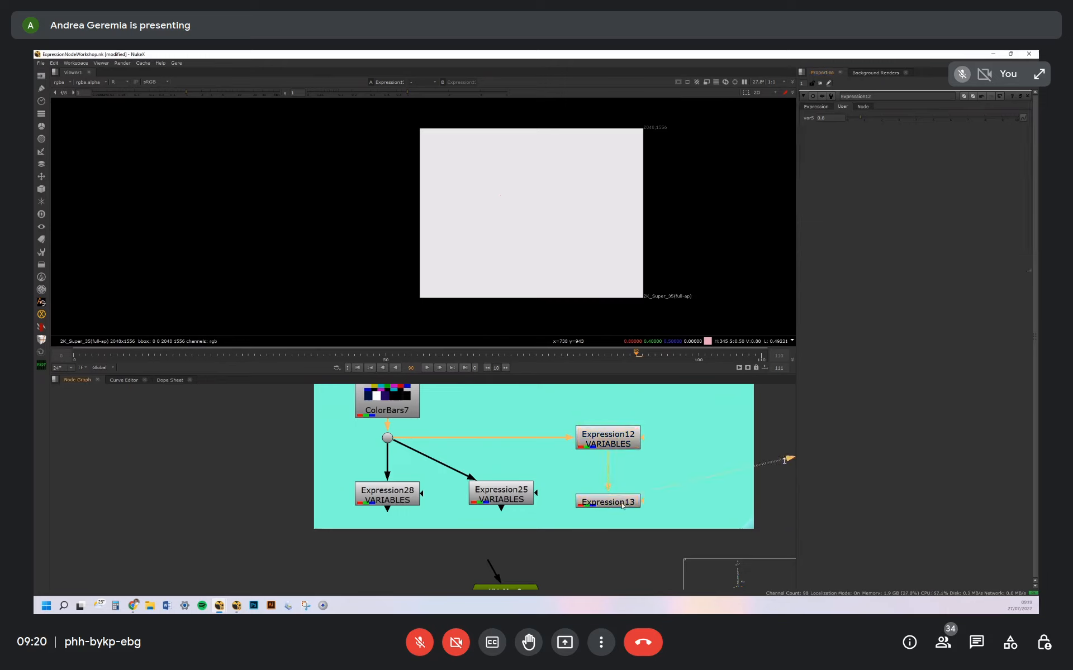
pyautogui.press('r')
pyautogui.moveTo(618, 505); pyautogui.dragTo(620, 502)
pyautogui.moveTo(620, 502); pyautogui.dragTo(613, 434, button='middle')
pyautogui.click(653, 394)
pyautogui.moveTo(654, 393); pyautogui.dragTo(642, 458, button='middle')
# Review the variable names var1 to var4 defined in Expression12 above the linked Expression13
pyautogui.click(600, 437)
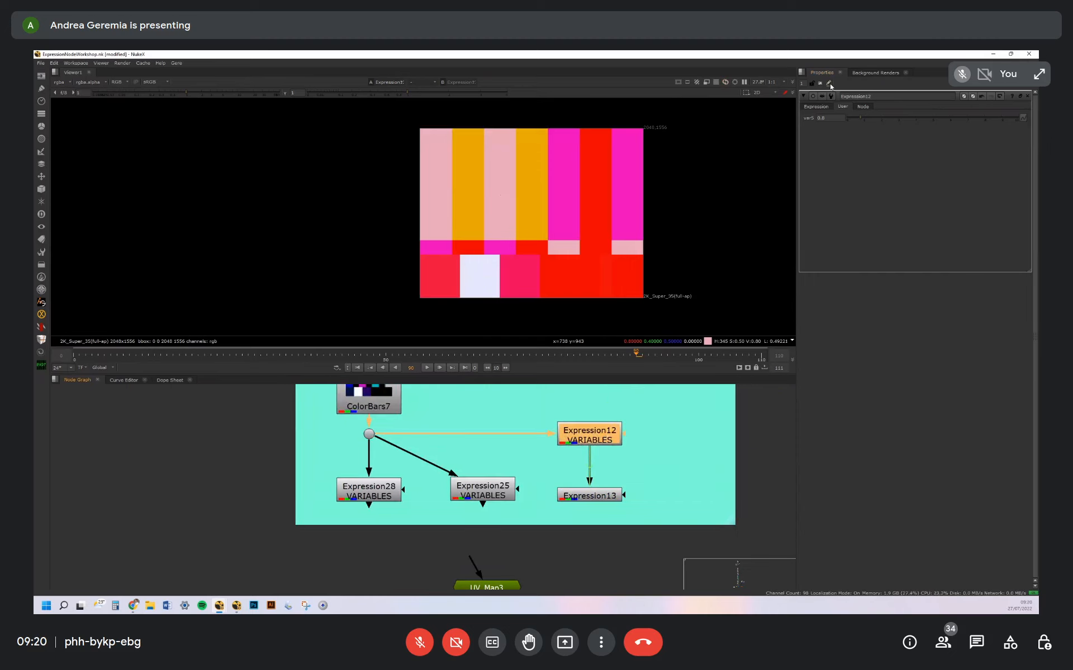
pyautogui.click(823, 106)
pyautogui.doubleClick(819, 118)
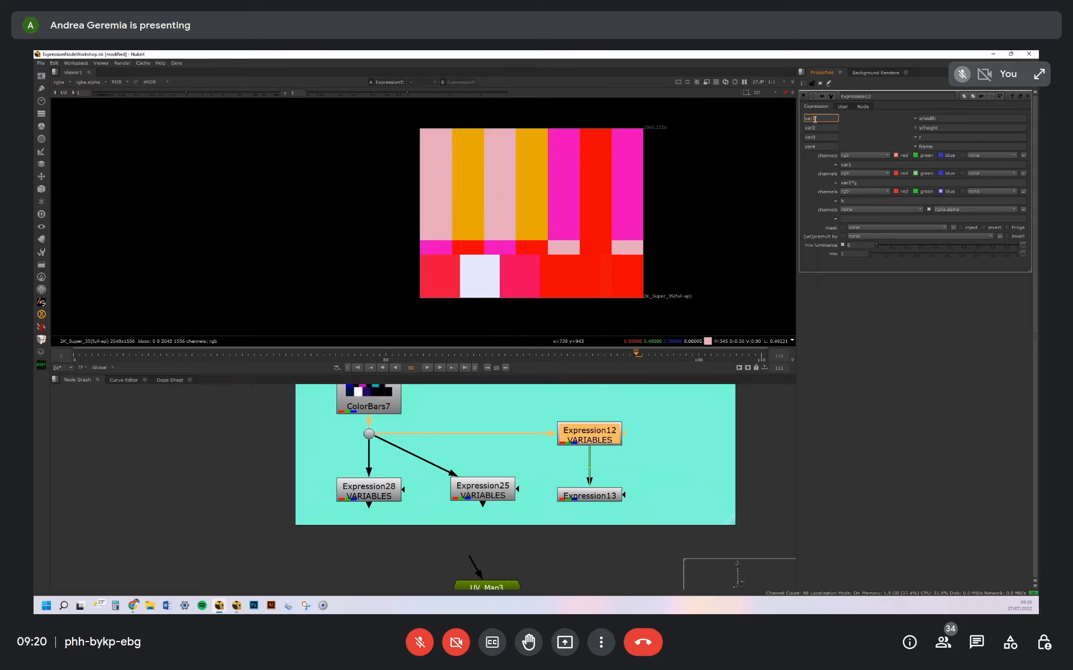
pyautogui.click(821, 137)
pyautogui.click(823, 146)
pyautogui.click(824, 138)
pyautogui.click(826, 127)
pyautogui.click(826, 119)
pyautogui.moveTo(606, 496); pyautogui.dragTo(609, 496)
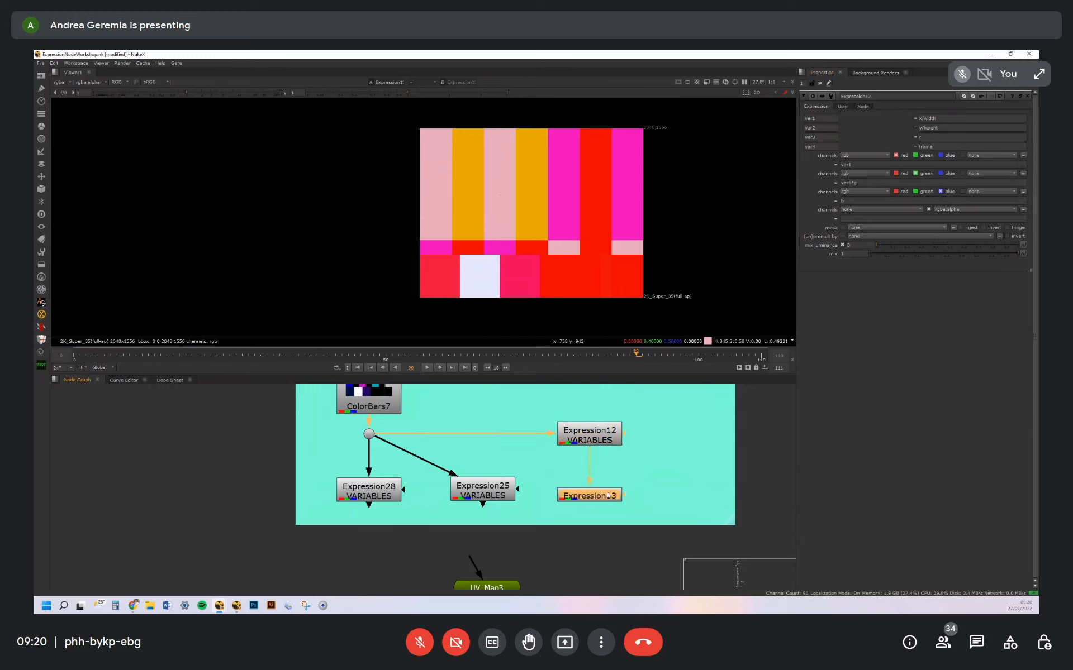
# Open the UV_Map3 node's properties and display its output in the viewer
pyautogui.moveTo(630, 484); pyautogui.dragTo(644, 402, button='middle')
pyautogui.click(622, 435)
pyautogui.moveTo(609, 418); pyautogui.dragTo(605, 417)
pyautogui.moveTo(574, 471); pyautogui.dragTo(635, 486, button='middle')
pyautogui.click(630, 486)
pyautogui.doubleClick(550, 518)
pyautogui.scroll(-3, 634, 487)
pyautogui.moveTo(619, 407); pyautogui.dragTo(609, 476, button='middle')
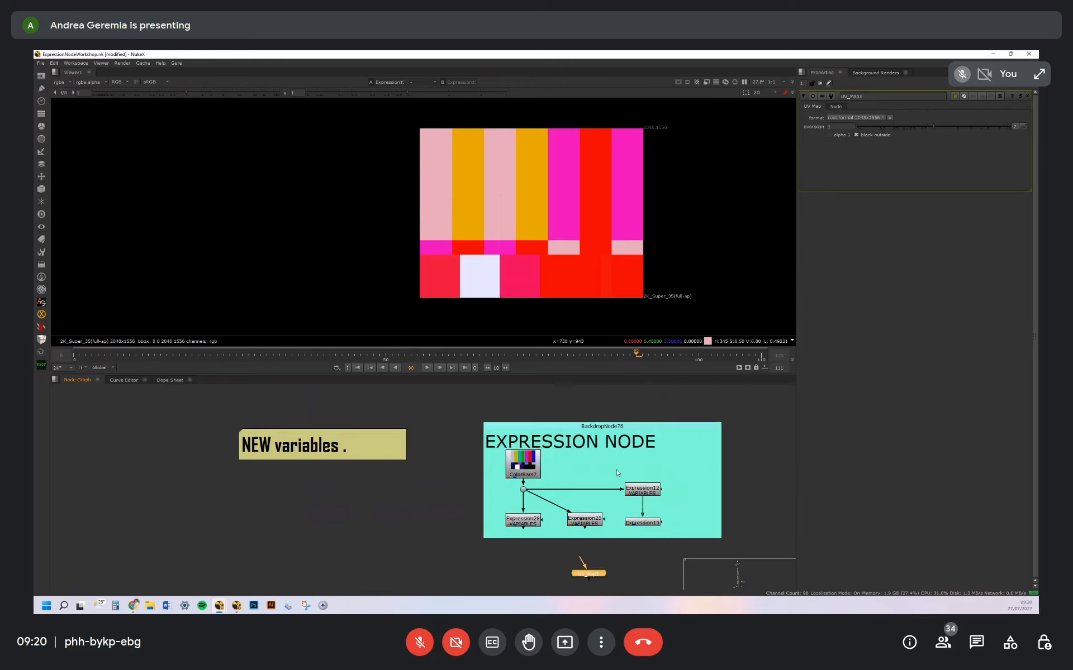
pyautogui.moveTo(629, 570); pyautogui.dragTo(617, 484, button='middle')
pyautogui.click(616, 485)
pyautogui.moveTo(592, 491); pyautogui.dragTo(582, 487)
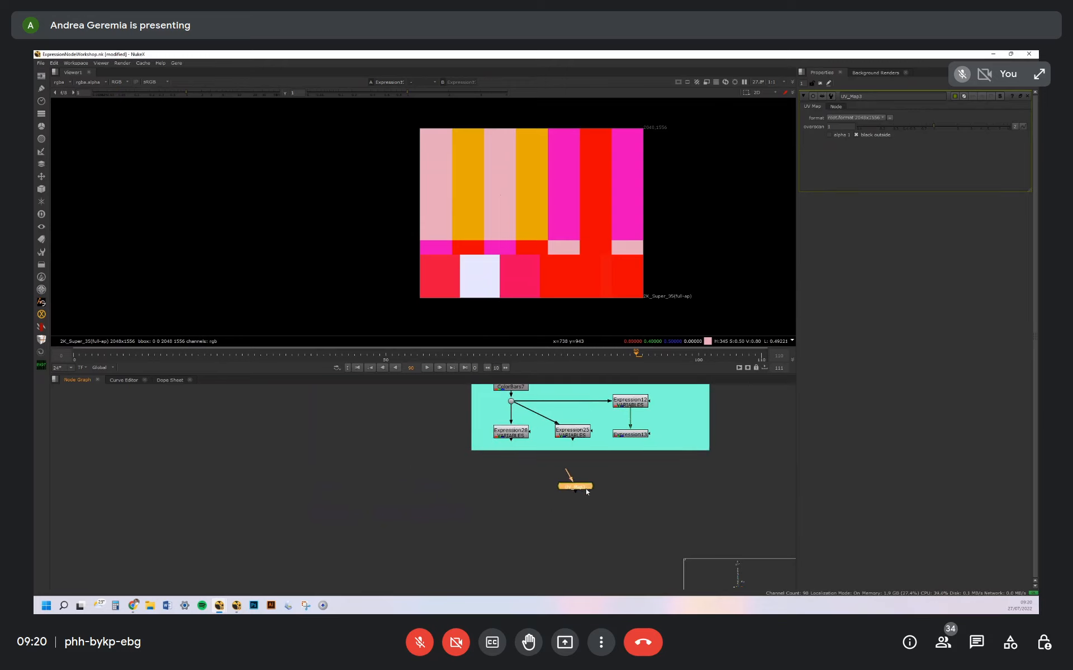
pyautogui.press('1')
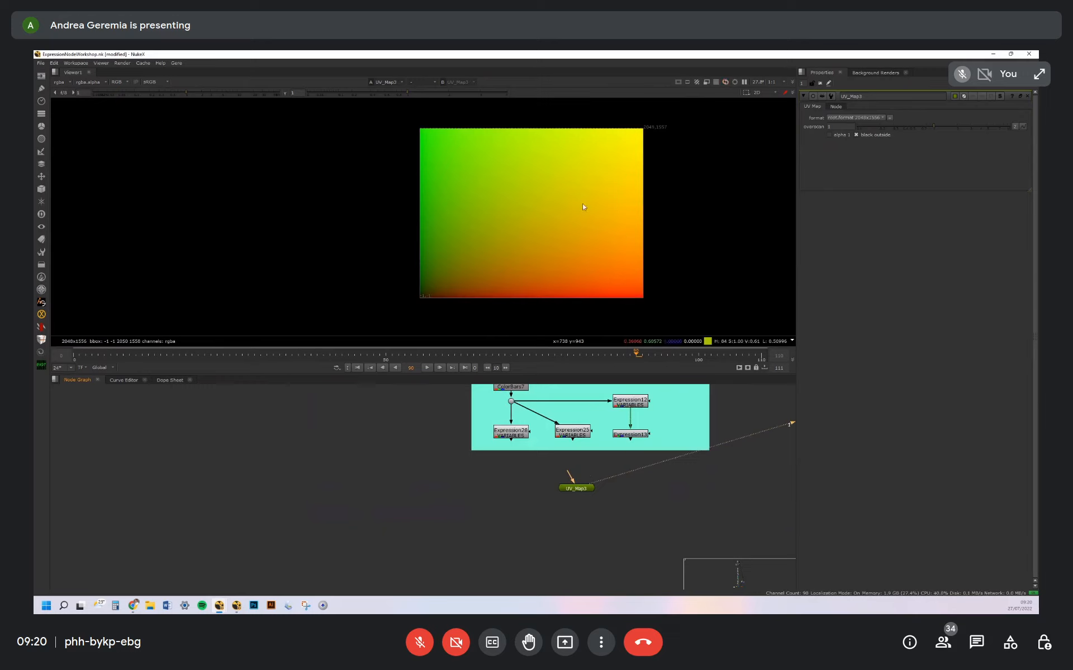
# Open UV_Map3's internal node graph and inspect the red and green formulas in Expression2
pyautogui.moveTo(577, 486); pyautogui.dragTo(581, 493)
pyautogui.click(583, 491)
pyautogui.hotkey('ctrl', 'Return')
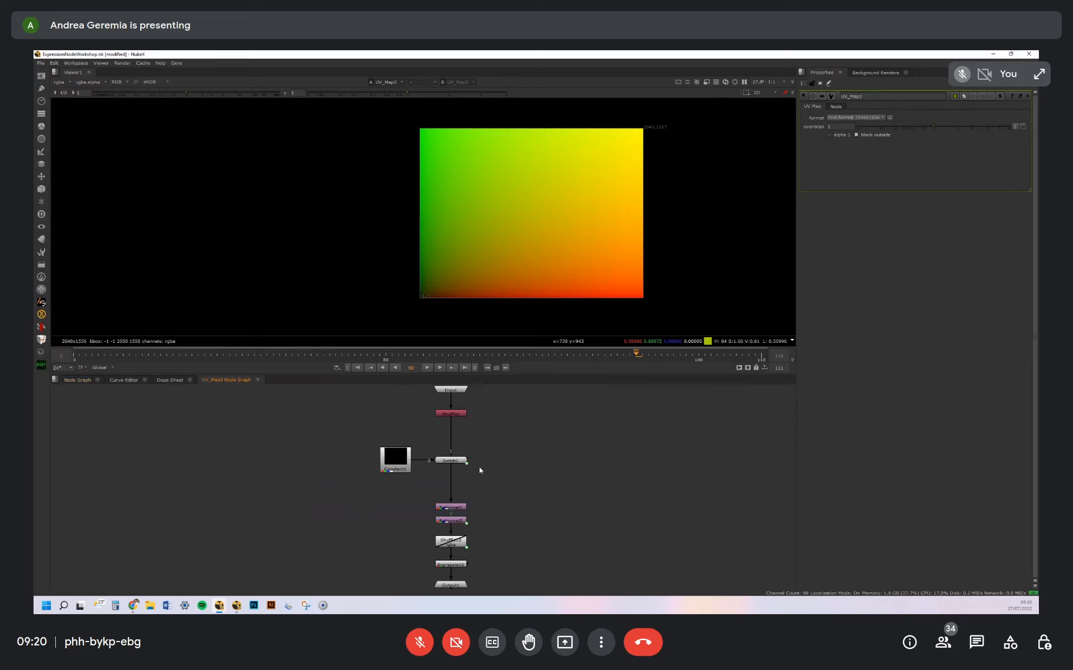
pyautogui.moveTo(479, 468); pyautogui.dragTo(527, 430, button='middle')
pyautogui.scroll(4, 511, 513)
pyautogui.doubleClick(513, 540)
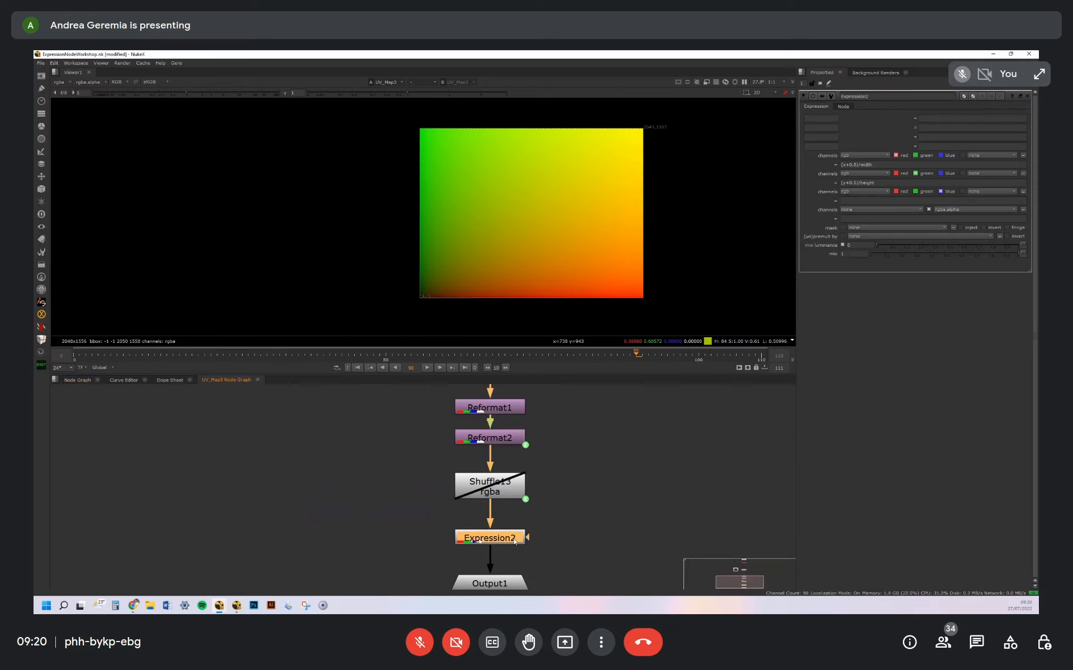
pyautogui.moveTo(399, 517); pyautogui.dragTo(571, 564)
# Add an Expression node beside UV_Map3 in the main node graph and set its red expression to ((x+0.5)/width)
pyautogui.click(78, 380)
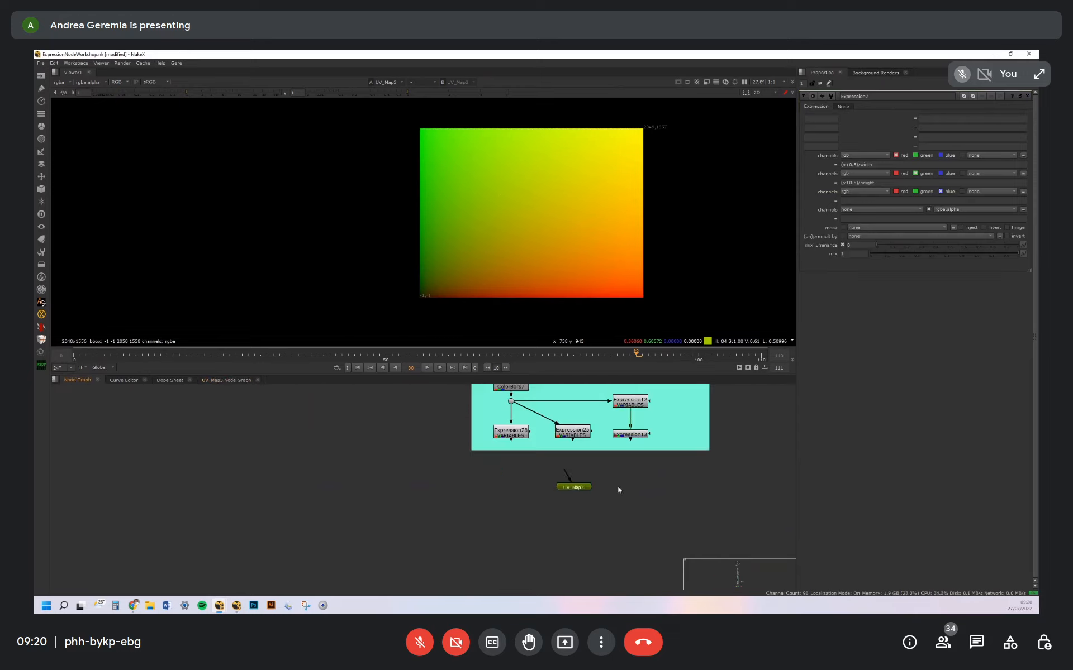
pyautogui.press('Tab')
pyautogui.write('expre')
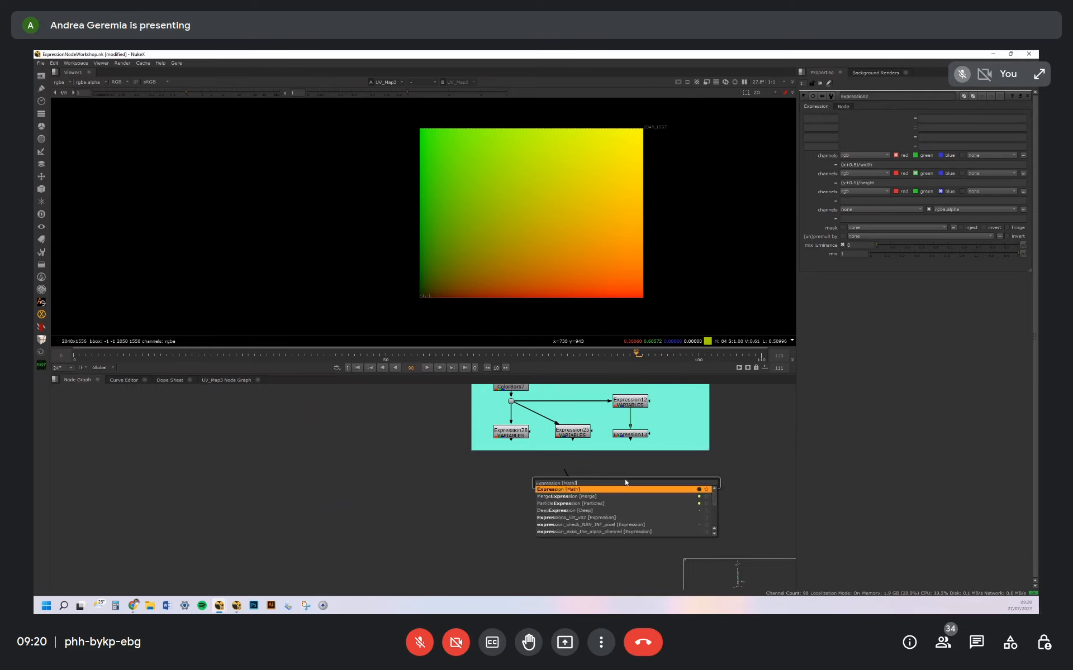
pyautogui.press('Return')
pyautogui.click(853, 163)
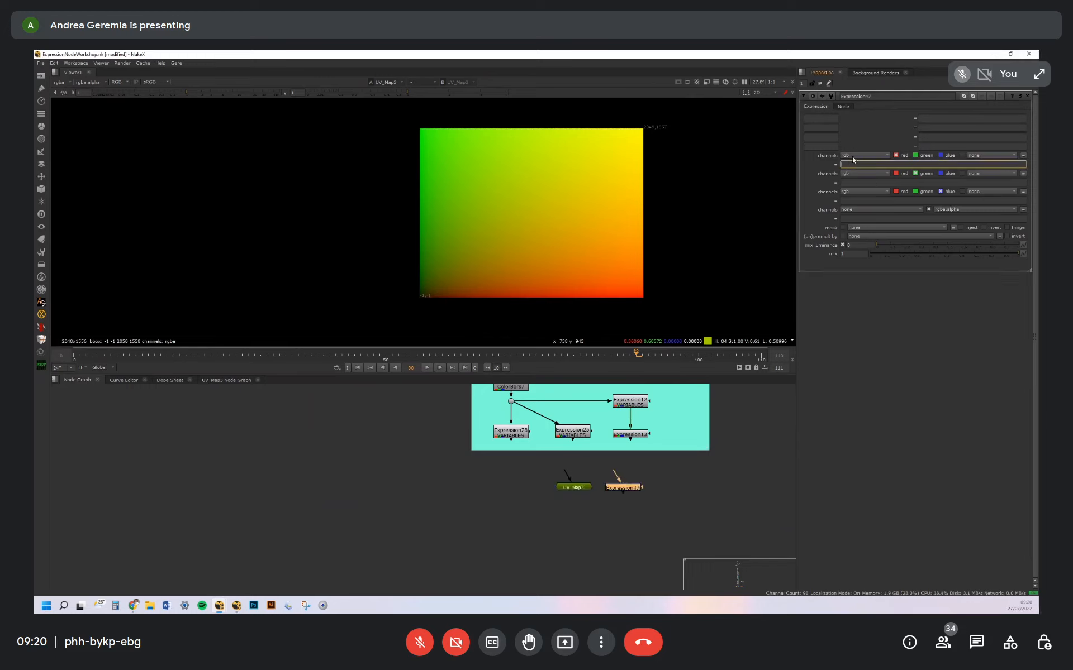
pyautogui.write('(x')
pyautogui.click(628, 493)
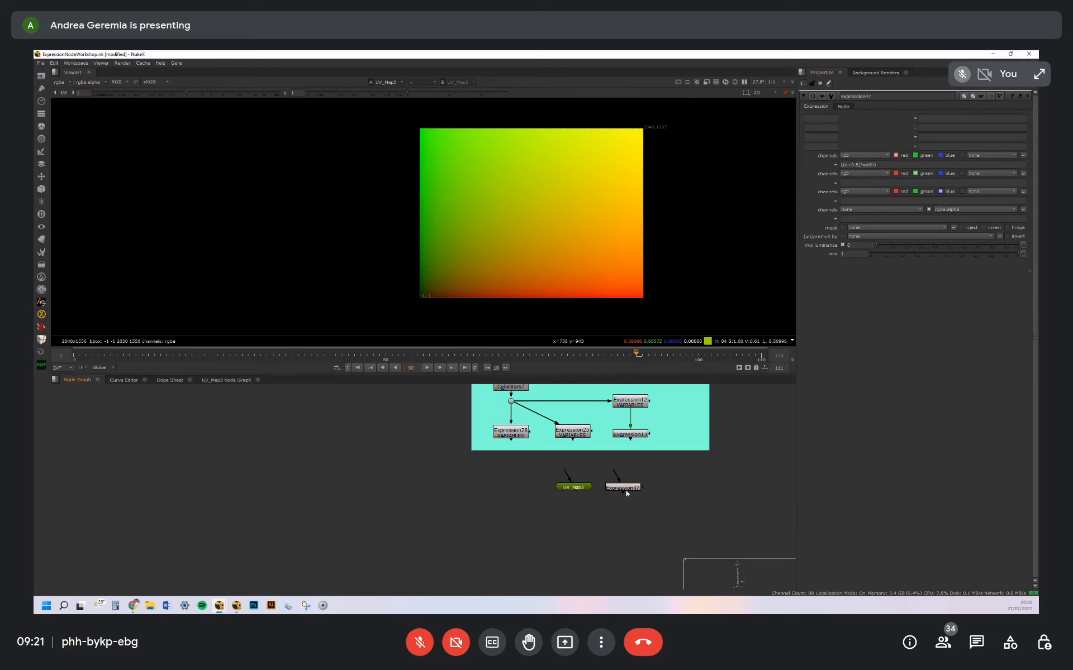
# Display the new Expression node in the viewer and inspect its red channel from edge to edge
pyautogui.moveTo(631, 487); pyautogui.dragTo(645, 486)
pyautogui.press('1')
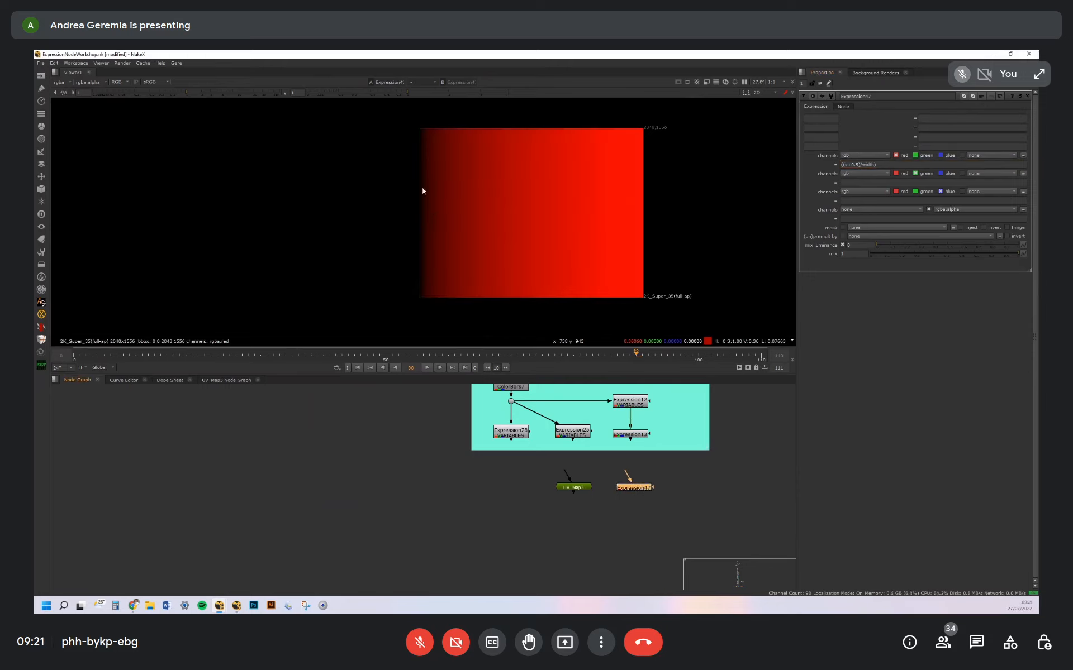
pyautogui.scroll(4, 433, 156)
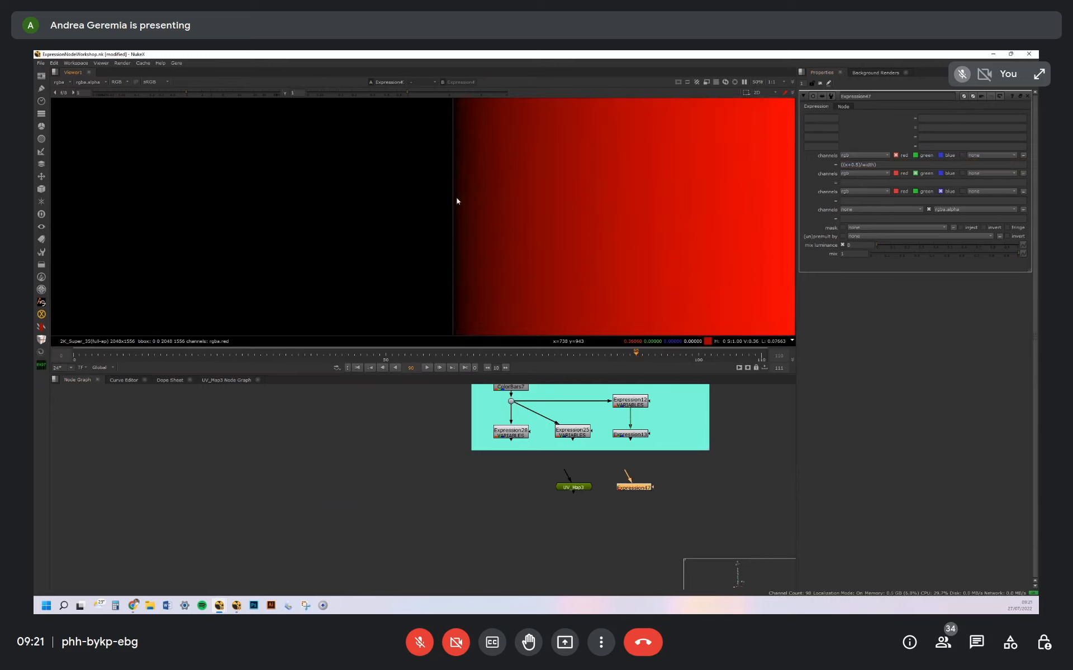
pyautogui.moveTo(611, 210); pyautogui.dragTo(515, 203, button='middle')
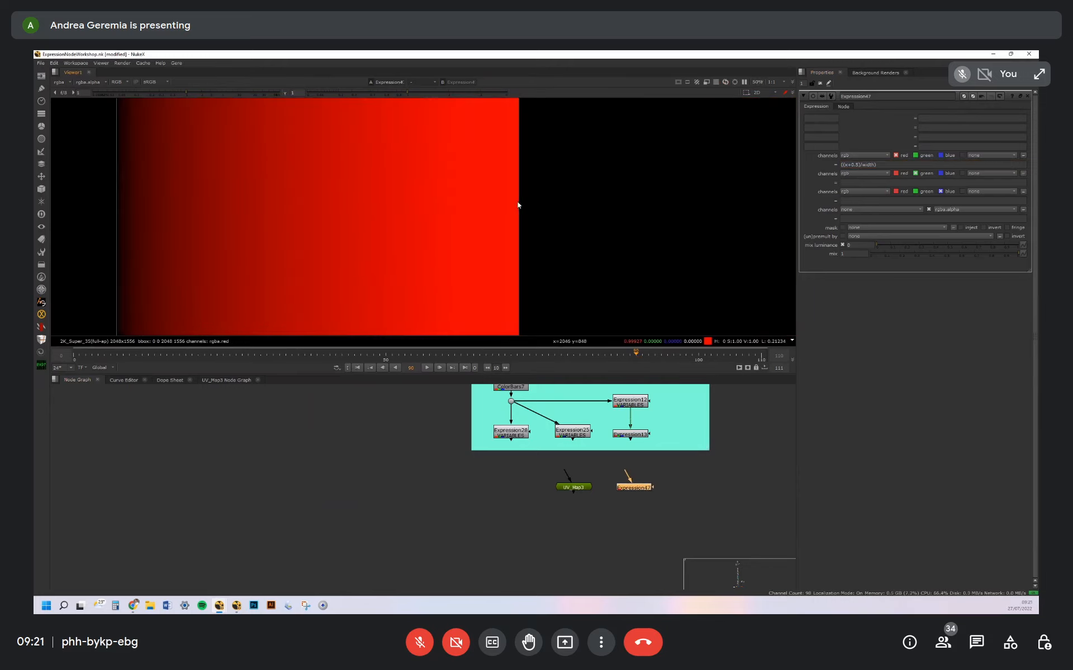
# Set the new Expression node's green expression to ((y+0.5)/height) and inspect the full frame
pyautogui.click(864, 184)
pyautogui.write('((y+0.5)/height')
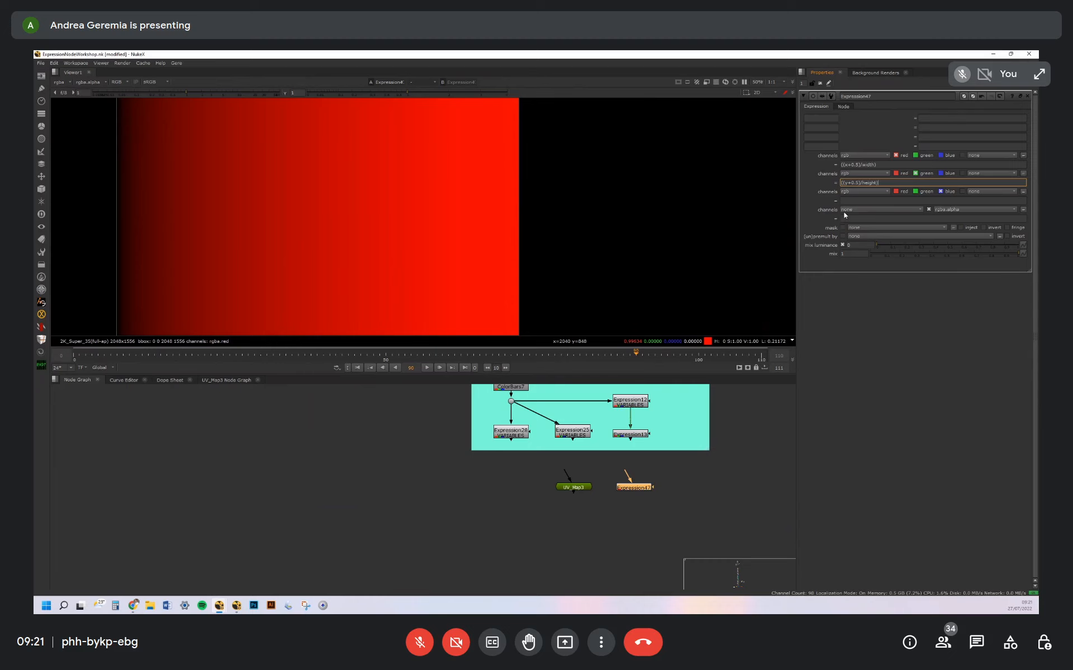
pyautogui.press('Return')
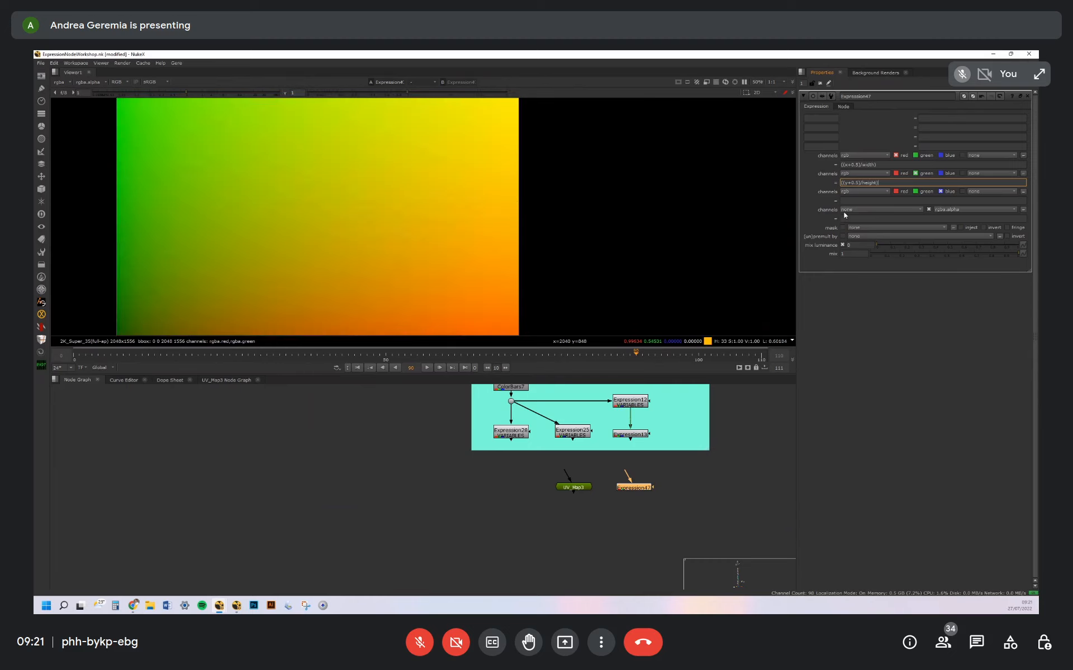
pyautogui.scroll(-3, 407, 206)
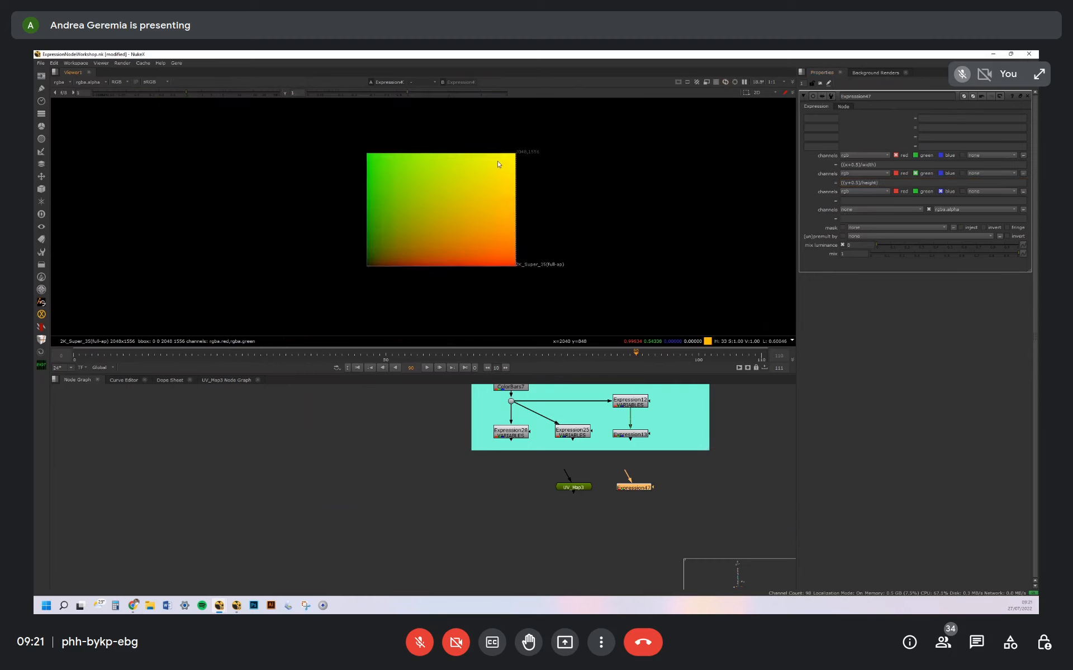
pyautogui.scroll(4, 489, 168)
pyautogui.moveTo(491, 235); pyautogui.dragTo(483, 190, button='middle')
pyautogui.click(665, 501)
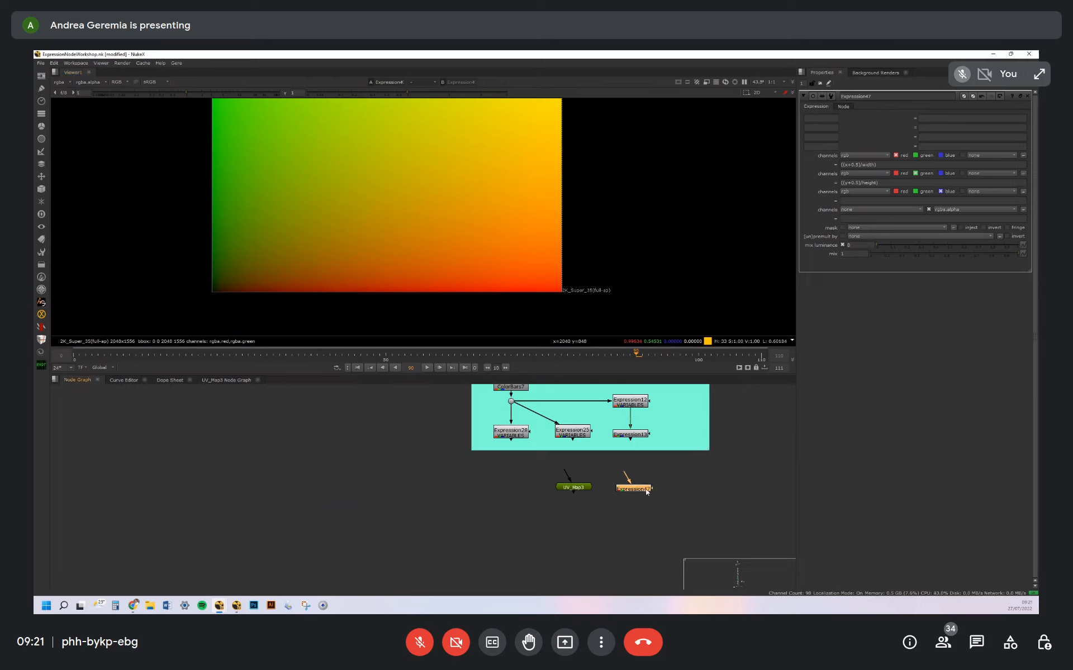
# Compare the UV_Map3 node with the red and green formulas written in the new Expression node
pyautogui.click(580, 487)
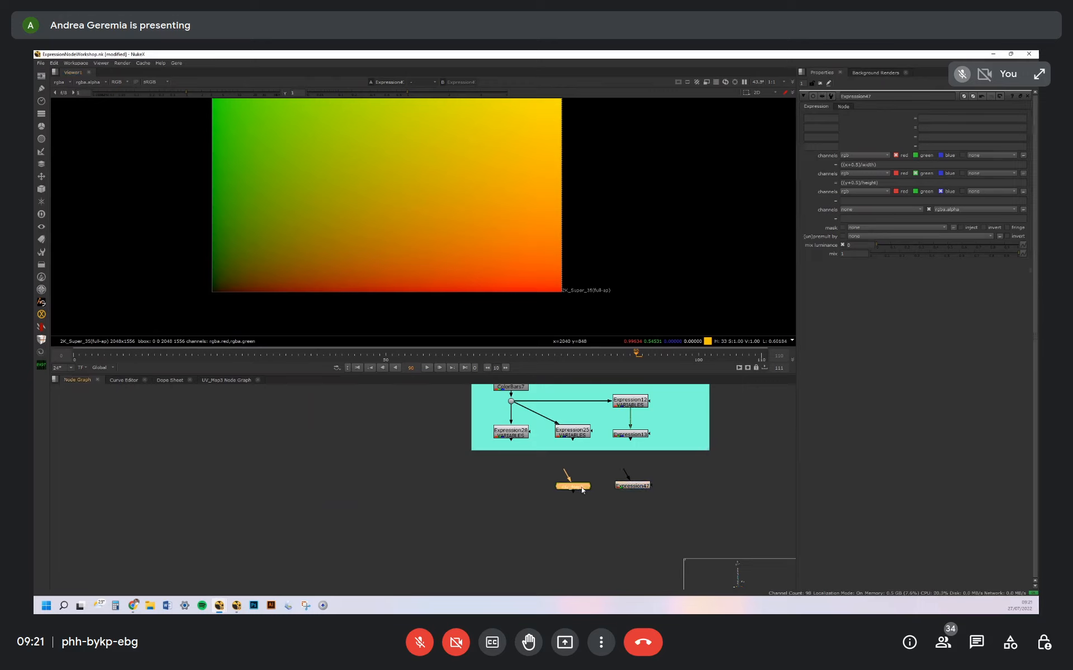
pyautogui.moveTo(581, 482); pyautogui.dragTo(587, 488)
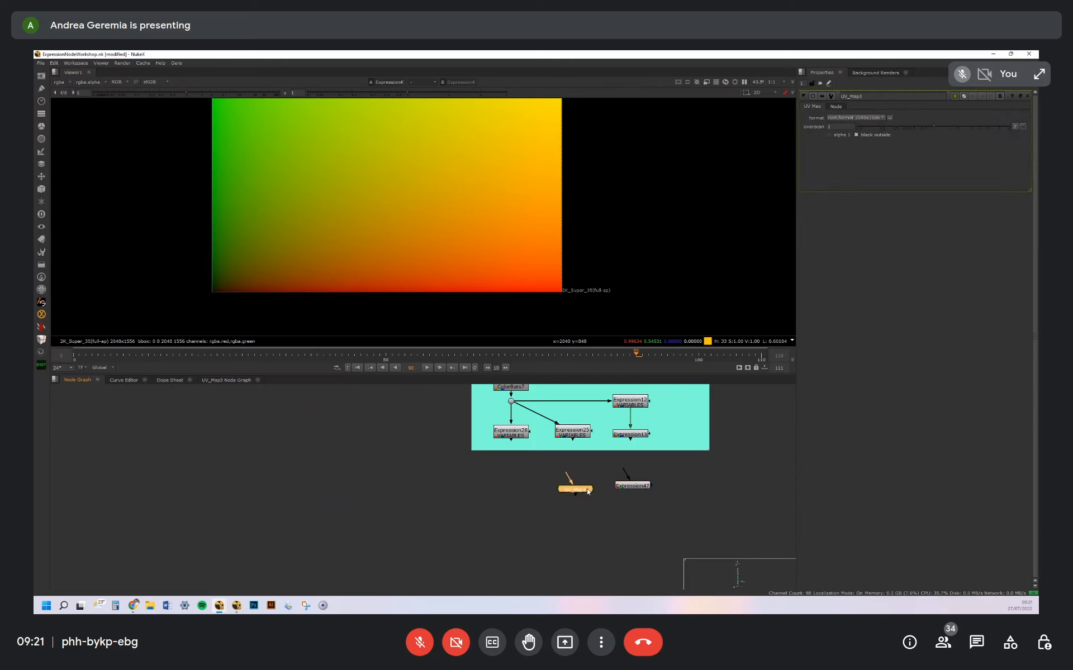
pyautogui.click(412, 465)
pyautogui.press('r')
pyautogui.press('Escape')
pyautogui.doubleClick(635, 487)
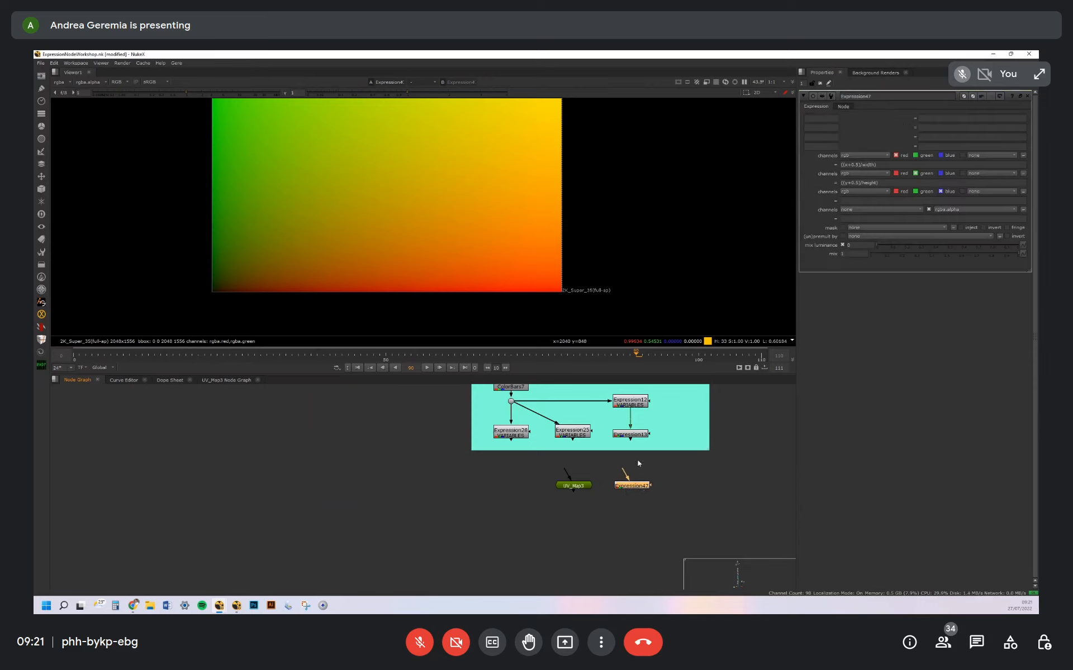
pyautogui.click(861, 182)
pyautogui.hotkey('ctrl', 'a')
pyautogui.click(881, 167)
pyautogui.hotkey('ctrl', 'a')
pyautogui.click(880, 163)
pyautogui.click(884, 182)
# Find the OPERATIONS section of the node graph and examine its operator notes
pyautogui.scroll(-5, 659, 439)
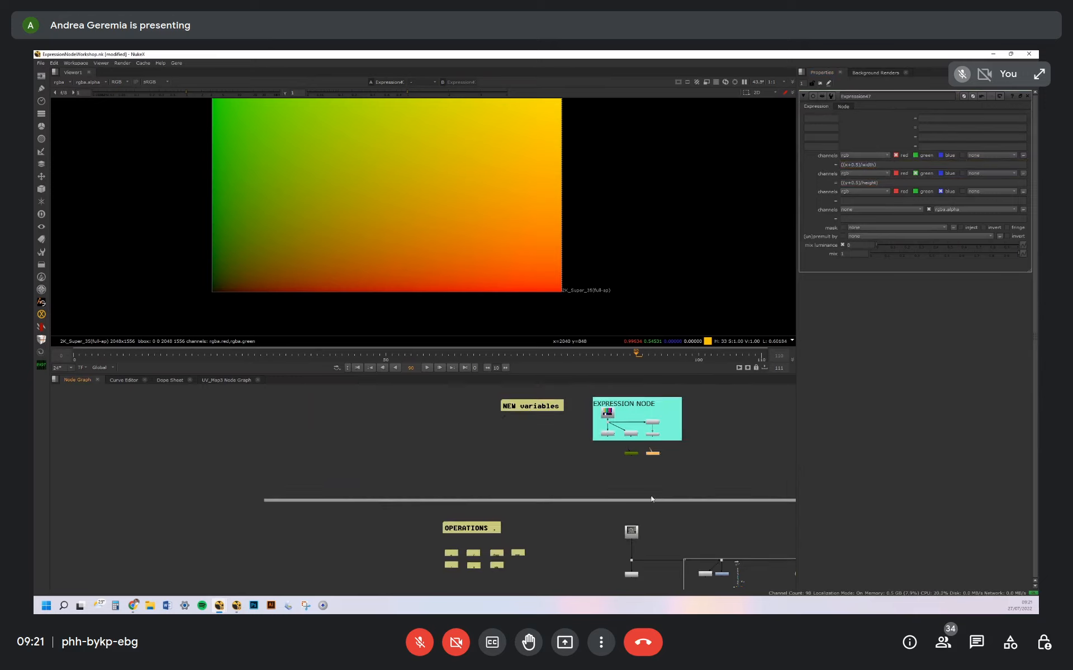
pyautogui.moveTo(648, 491); pyautogui.dragTo(587, 440, button='middle')
pyautogui.scroll(2, 552, 476)
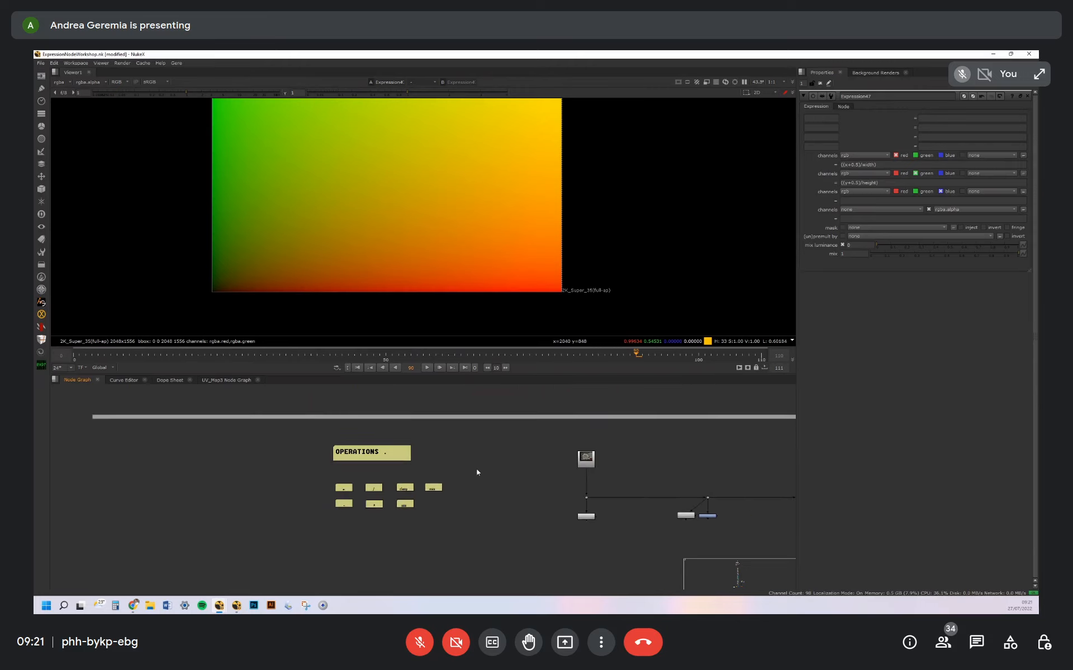
pyautogui.scroll(5, 355, 446)
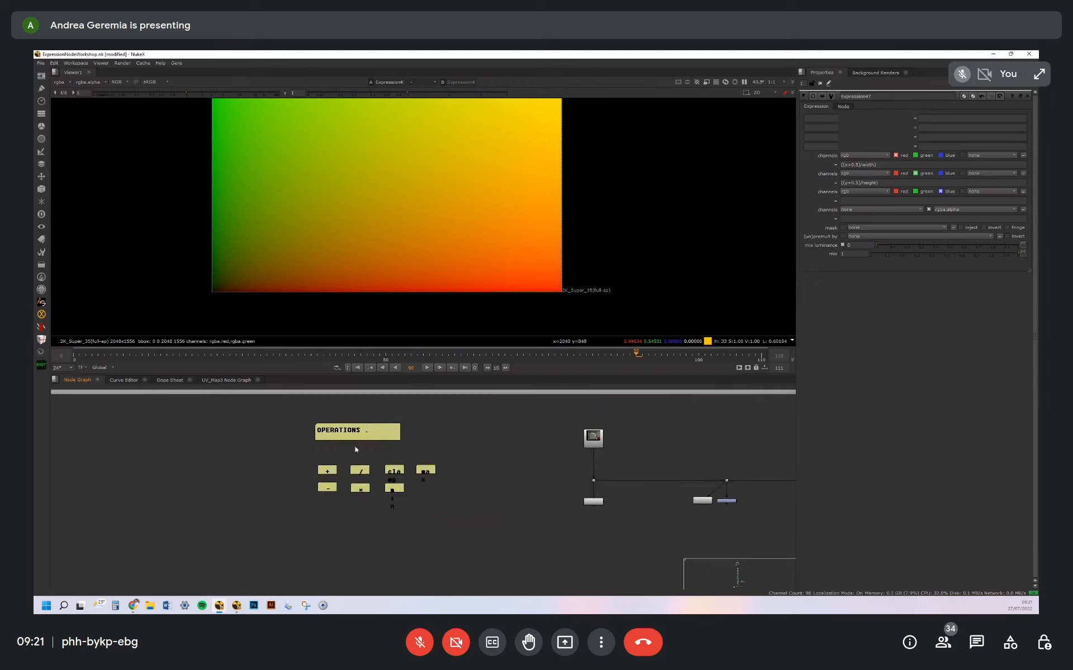
pyautogui.moveTo(255, 426); pyautogui.dragTo(434, 524)
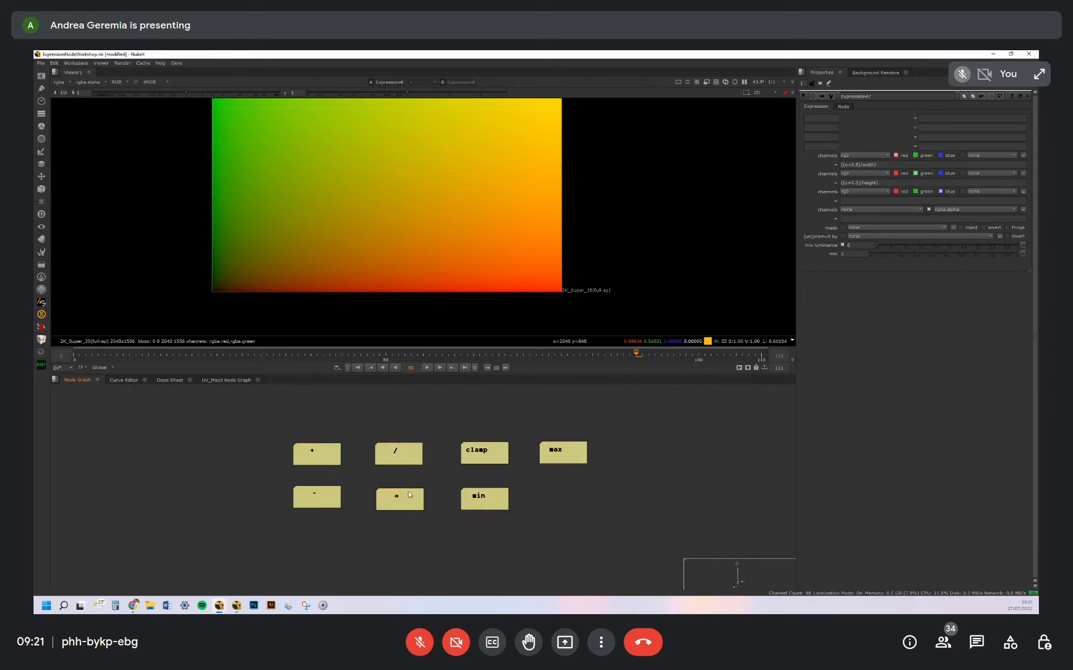
# Examine the clamp, max and min notes in the OPERATIONS section
pyautogui.moveTo(498, 454); pyautogui.dragTo(354, 469, button='middle')
pyautogui.click(352, 468)
pyautogui.click(418, 474)
pyautogui.click(333, 524)
pyautogui.click(342, 466)
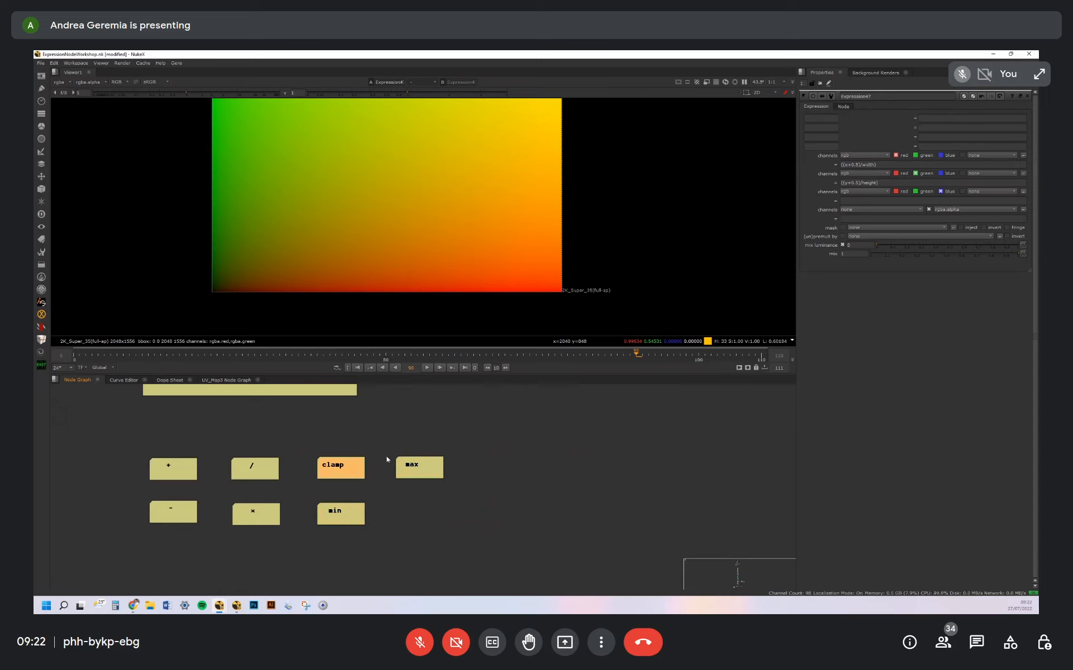
# Add a Clamp node beside the operator notes and delete it again
pyautogui.press('Tab')
pyautogui.write('cla')
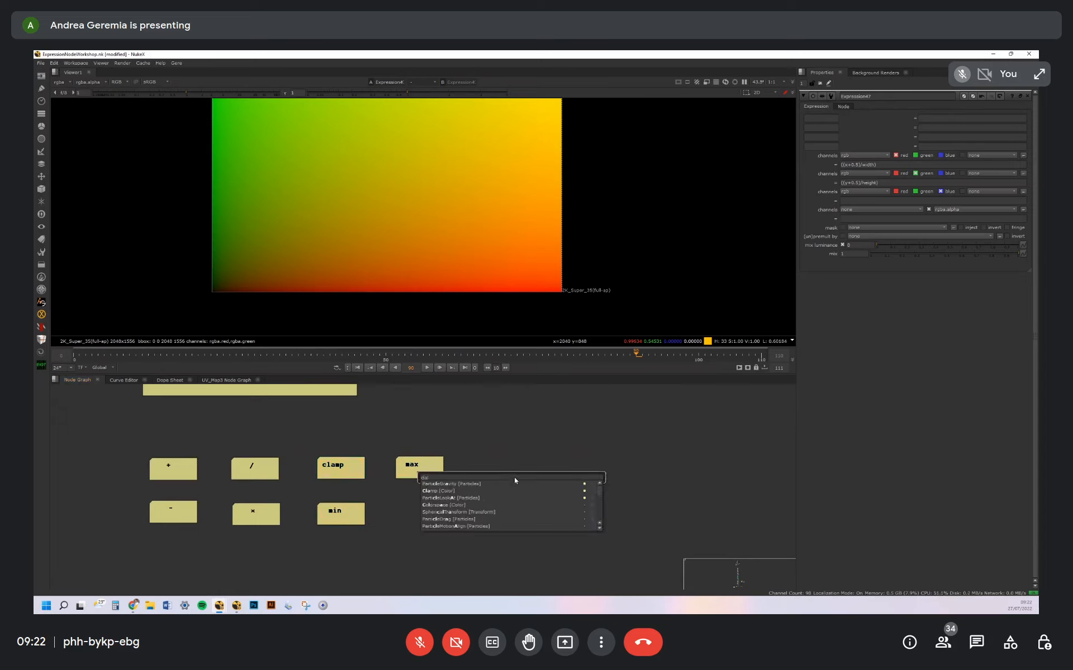
pyautogui.press('Return')
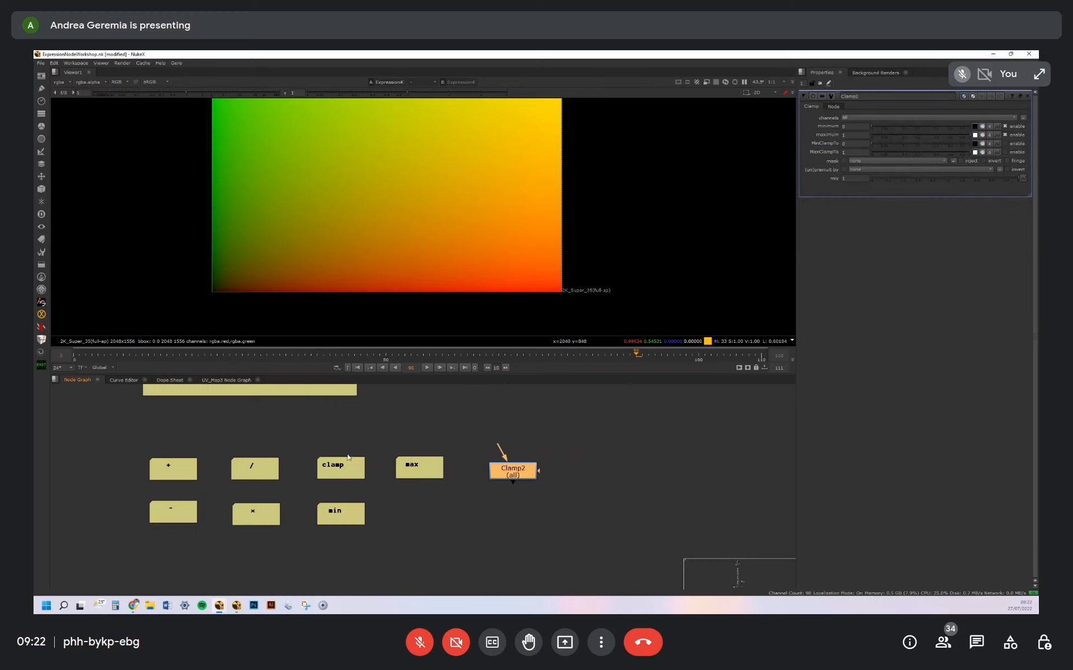
pyautogui.click(344, 515)
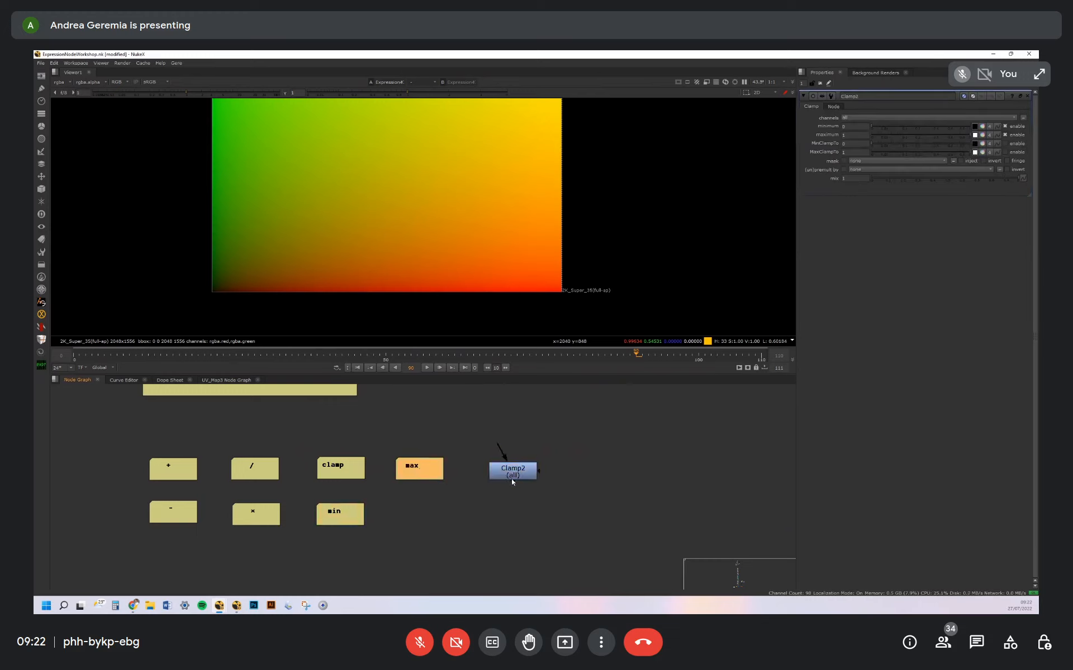
pyautogui.press('Delete')
# Display the Kodak test image Read node in the viewer and open the r+g+b Expression node's properties
pyautogui.scroll(-5, 363, 495)
pyautogui.scroll(5, 491, 447)
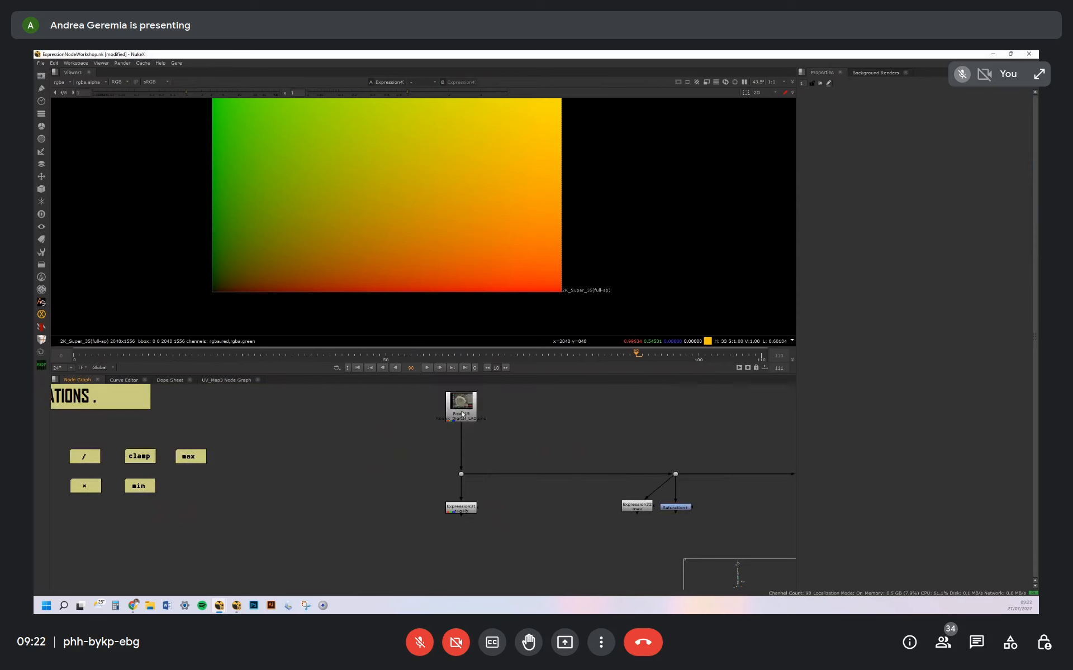
pyautogui.click(462, 415)
pyautogui.press('1')
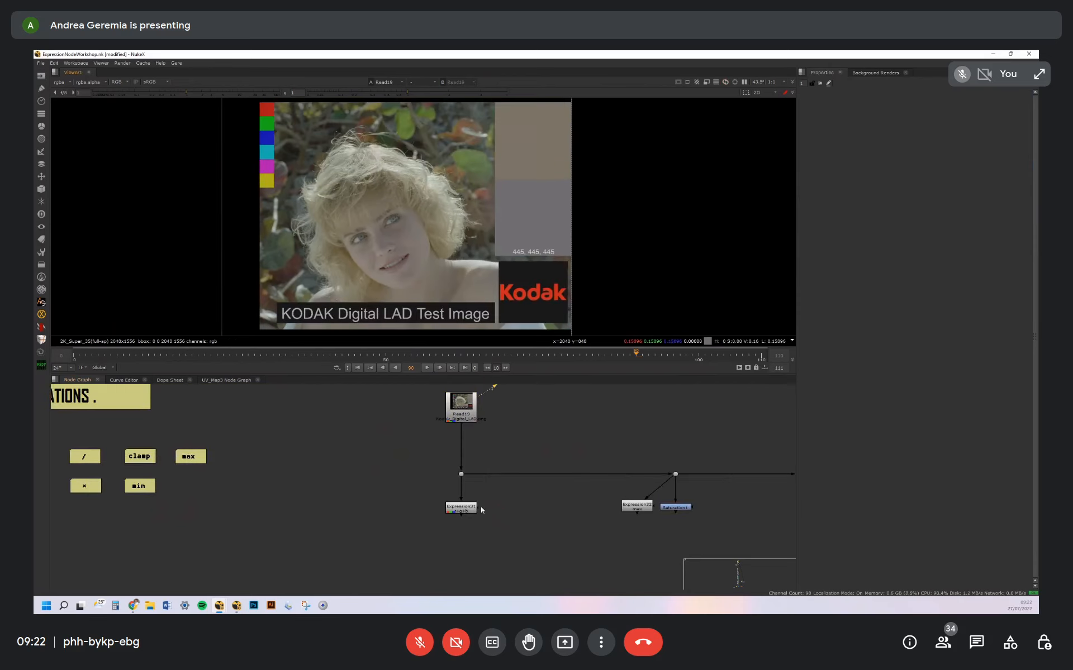
pyautogui.scroll(3, 481, 509)
pyautogui.doubleClick(494, 510)
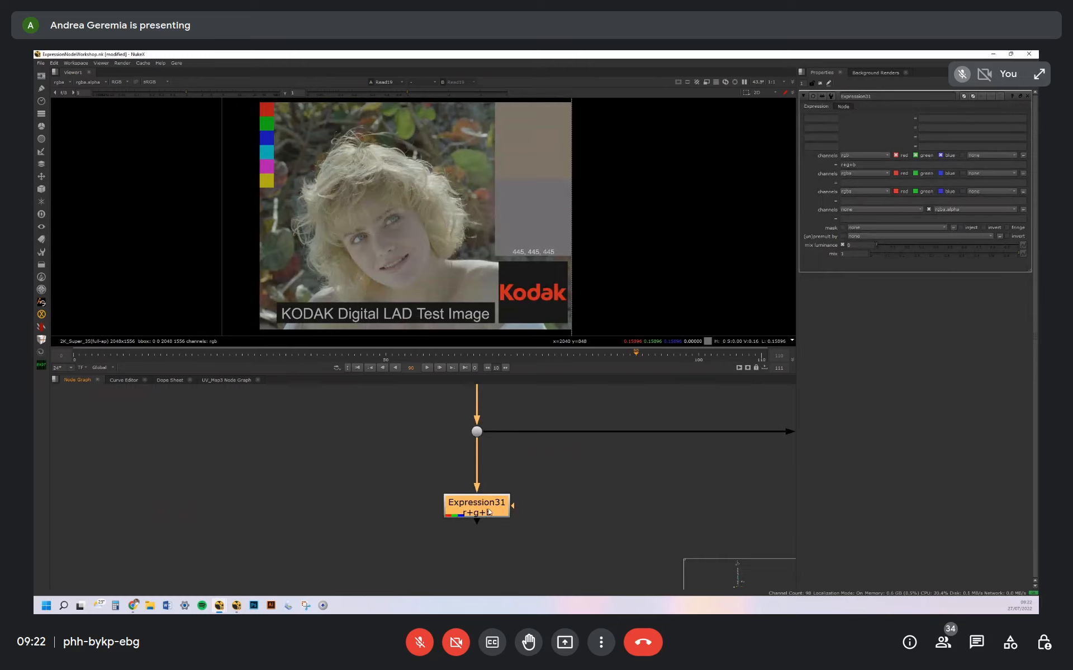
# Add a new Expression node beside the r+g+b example and connect it to the Dot under the Kodak Read node
pyautogui.click(551, 537)
pyautogui.press('Tab')
pyautogui.write('expre')
pyautogui.press('Return')
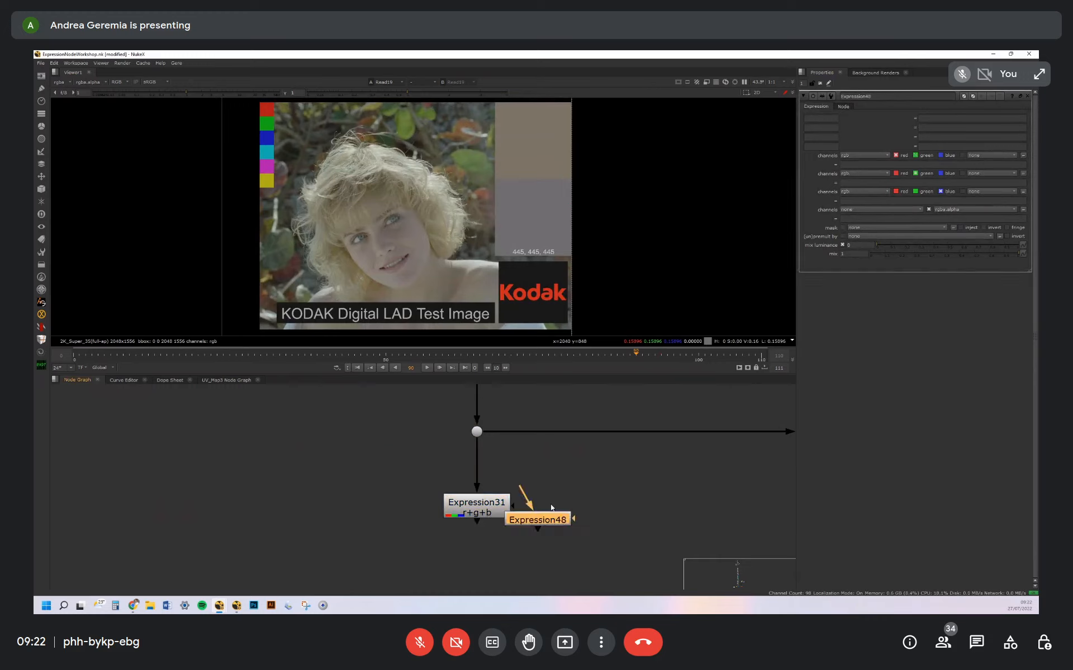
pyautogui.moveTo(522, 488); pyautogui.dragTo(479, 432)
pyautogui.moveTo(555, 521); pyautogui.dragTo(565, 517)
# Enable red, green and blue on the new Expression node's first channel line and set its expression to r+g+b
pyautogui.click(916, 156)
pyautogui.click(916, 155)
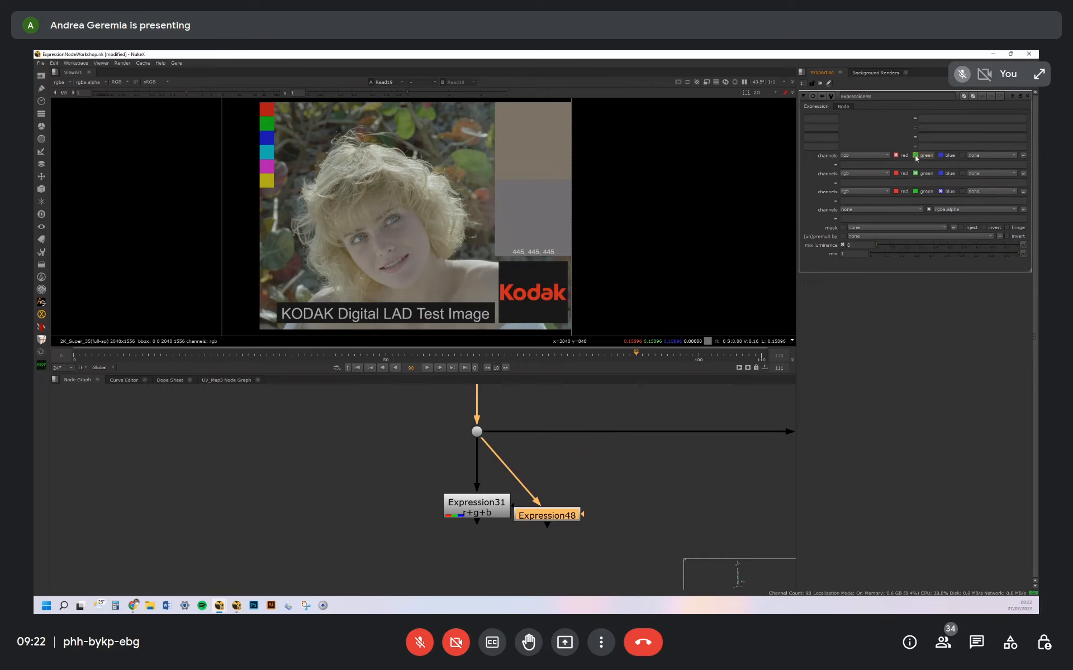
pyautogui.click(892, 163)
pyautogui.click(915, 156)
pyautogui.click(944, 156)
pyautogui.click(874, 164)
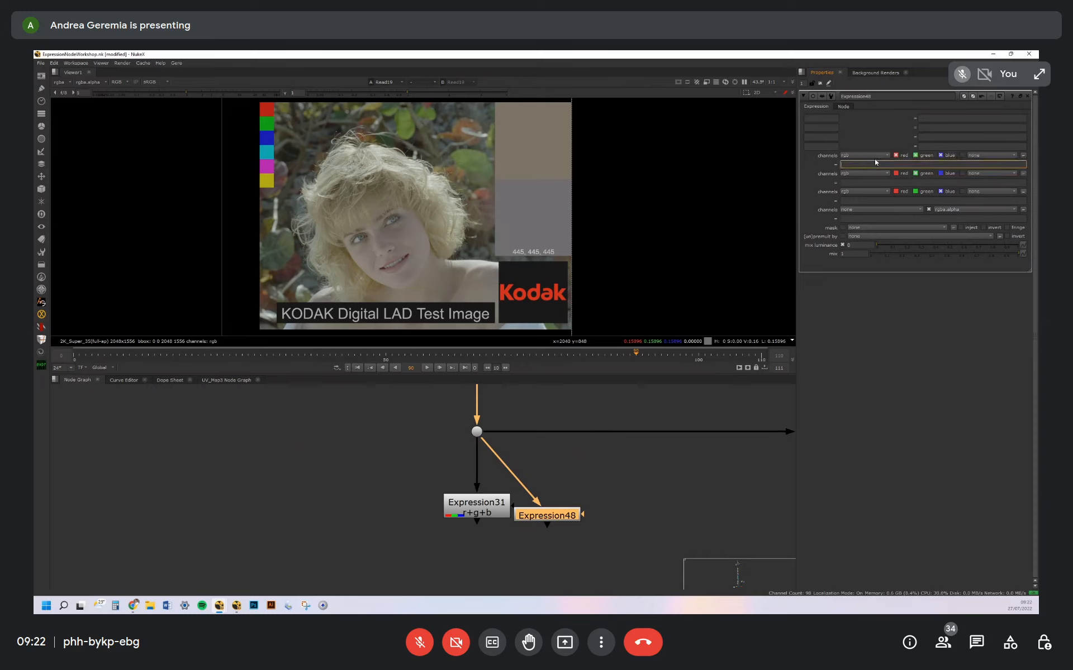
pyautogui.write('g+b')
# Display the new Expression node in the viewer and review the image against its r+g+b formula
pyautogui.moveTo(558, 520); pyautogui.dragTo(567, 512)
pyautogui.press('1')
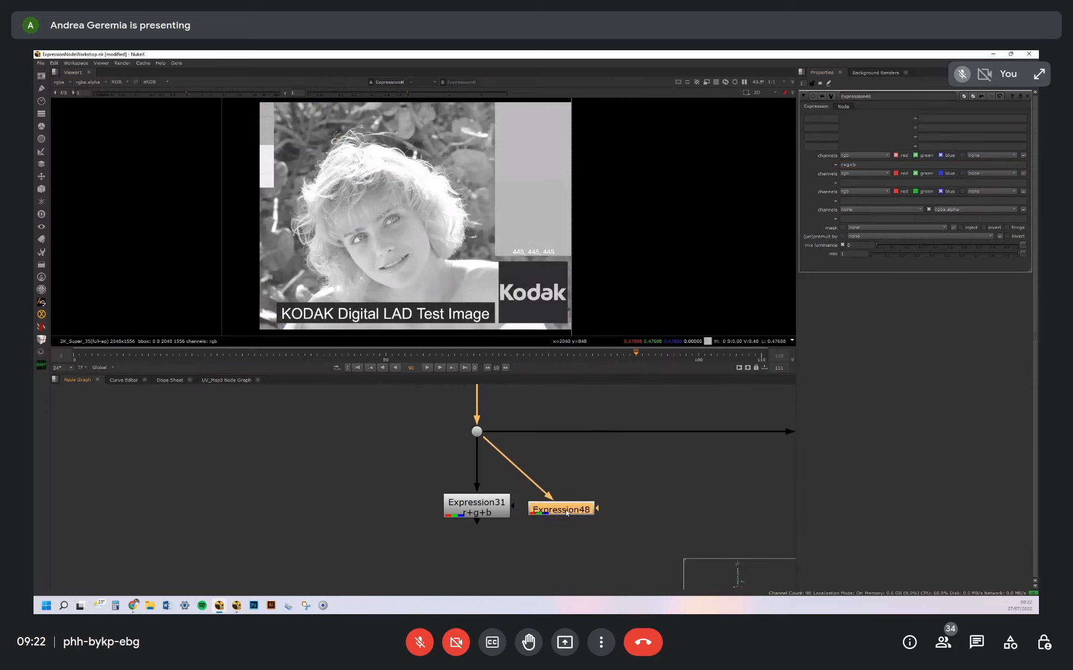
pyautogui.moveTo(453, 193)
pyautogui.mouseDown(button='middle')
pyautogui.moveTo(457, 225)
pyautogui.moveTo(463, 176)
pyautogui.mouseUp(button='middle')
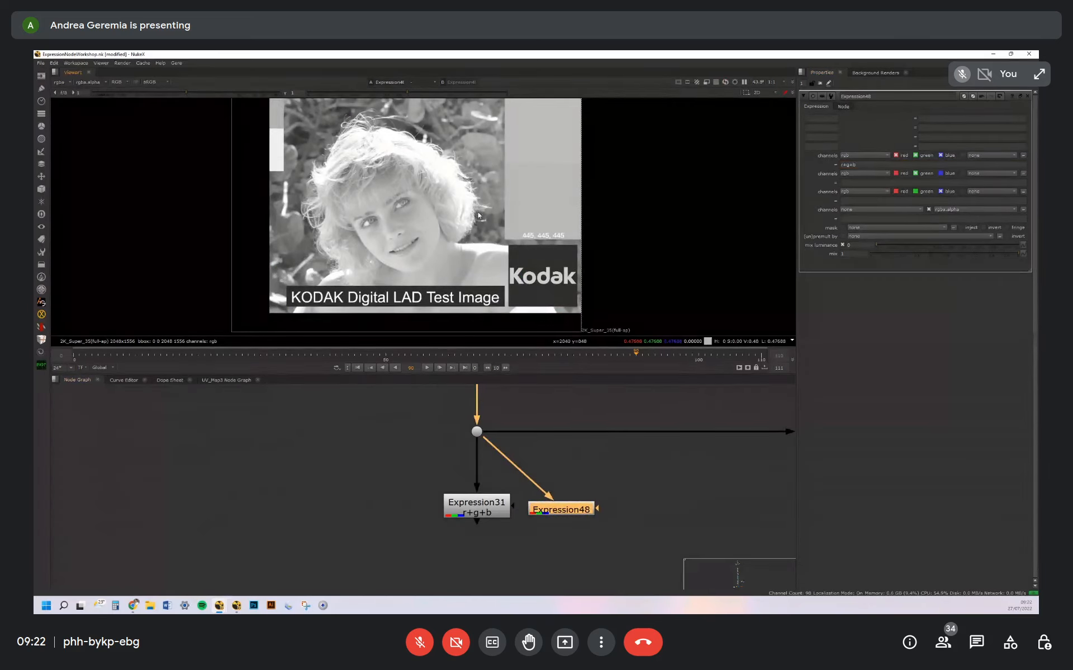
pyautogui.click(852, 163)
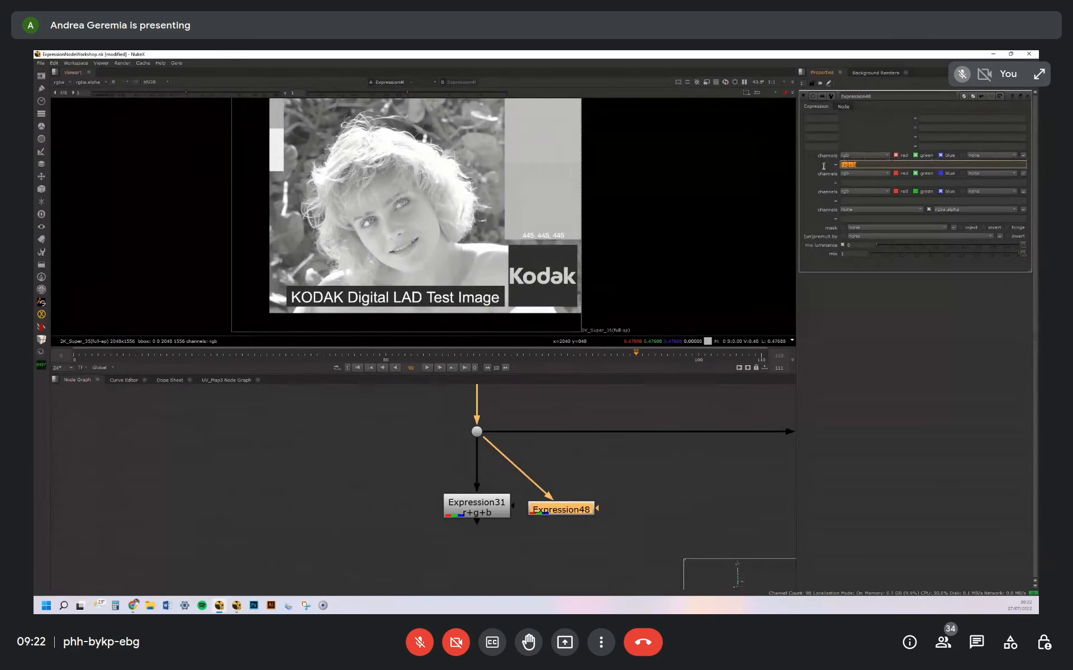
pyautogui.moveTo(863, 166); pyautogui.dragTo(828, 166)
# Try a Merge node fed by the Dot, toggling its B channels, and delete it
pyautogui.click(642, 502)
pyautogui.moveTo(267, 505); pyautogui.dragTo(333, 498, button='middle')
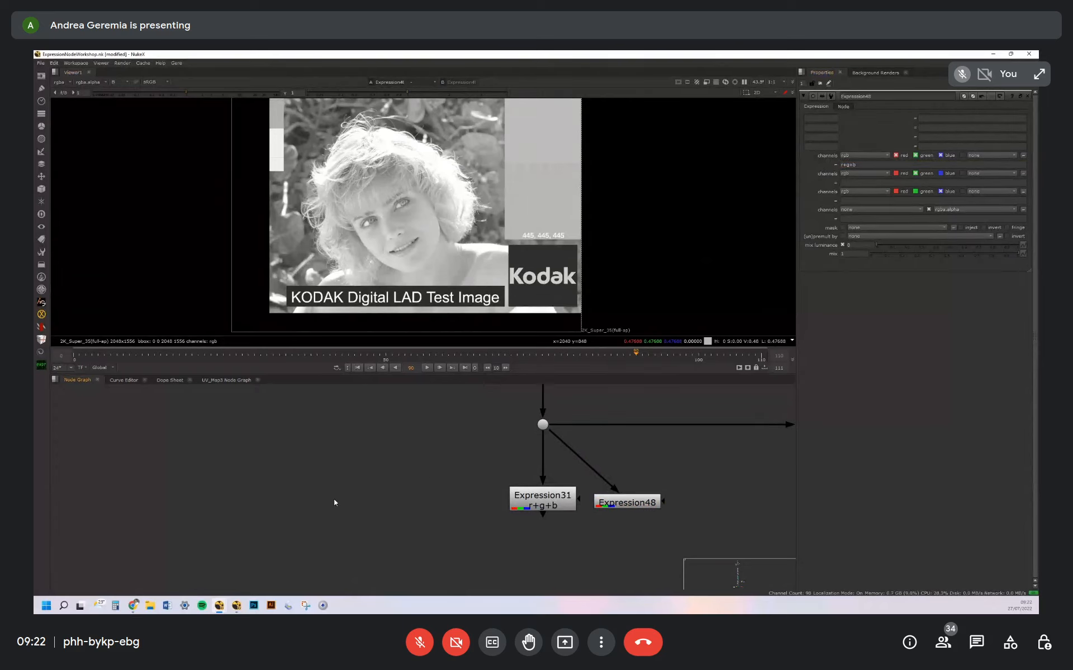
pyautogui.press('m')
pyautogui.moveTo(363, 473); pyautogui.dragTo(542, 425)
pyautogui.moveTo(329, 479); pyautogui.dragTo(386, 487)
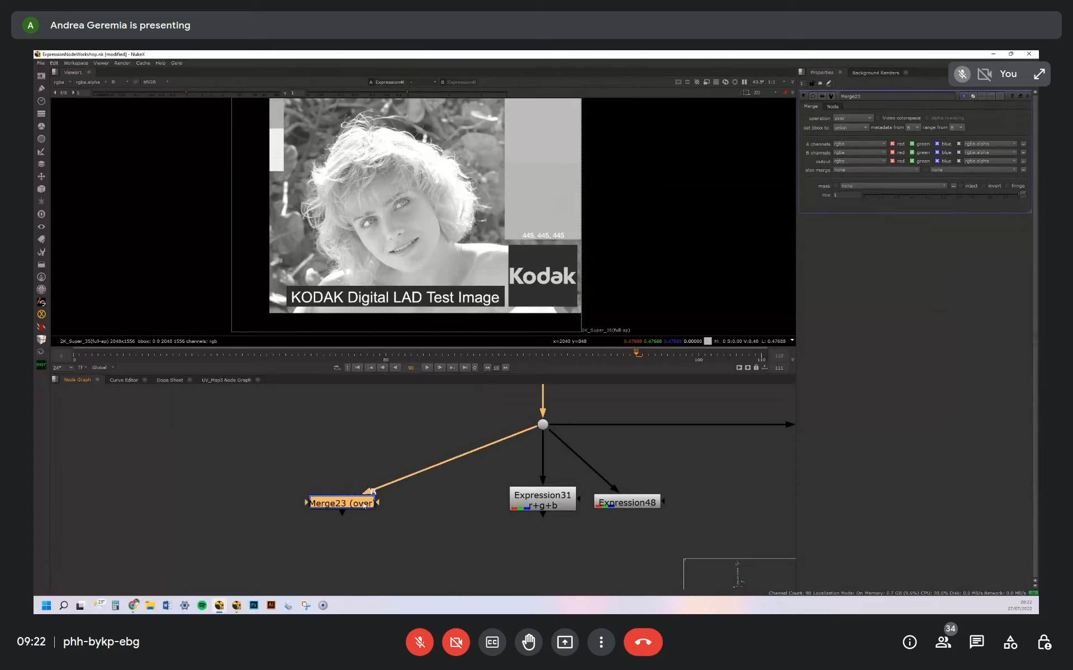
pyautogui.click(949, 152)
pyautogui.click(893, 151)
pyautogui.click(334, 501)
pyautogui.press('Delete')
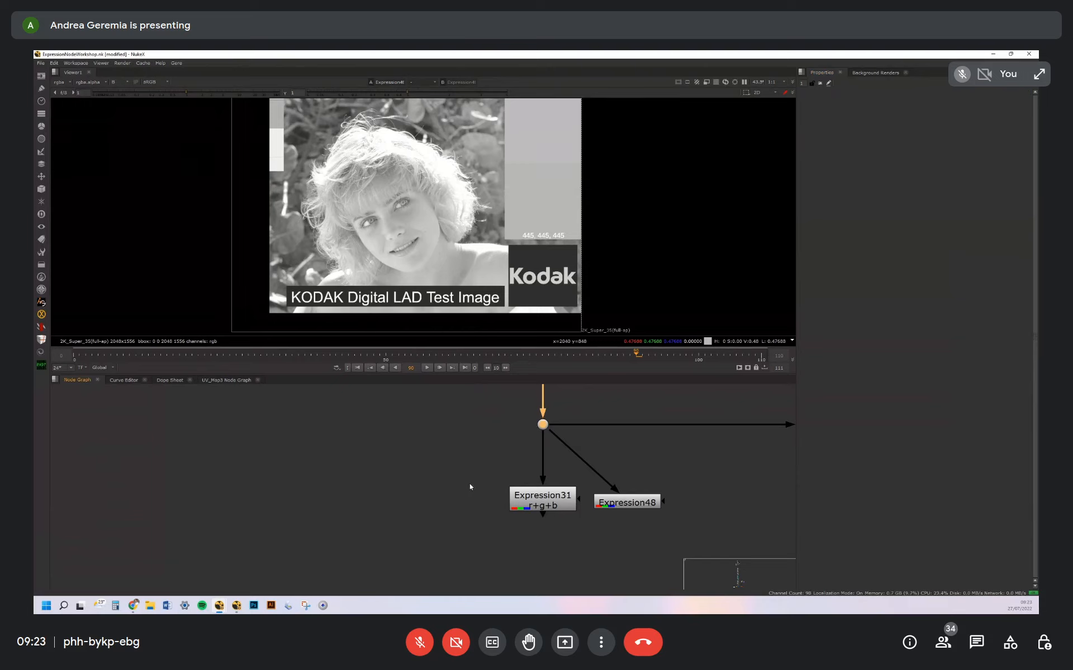
# Reopen the new Expression node and compare its r+g+b formula with the viewer's alpha and RGB displays
pyautogui.moveTo(482, 471); pyautogui.dragTo(396, 463, button='middle')
pyautogui.click(395, 460)
pyautogui.moveTo(556, 496); pyautogui.dragTo(558, 491)
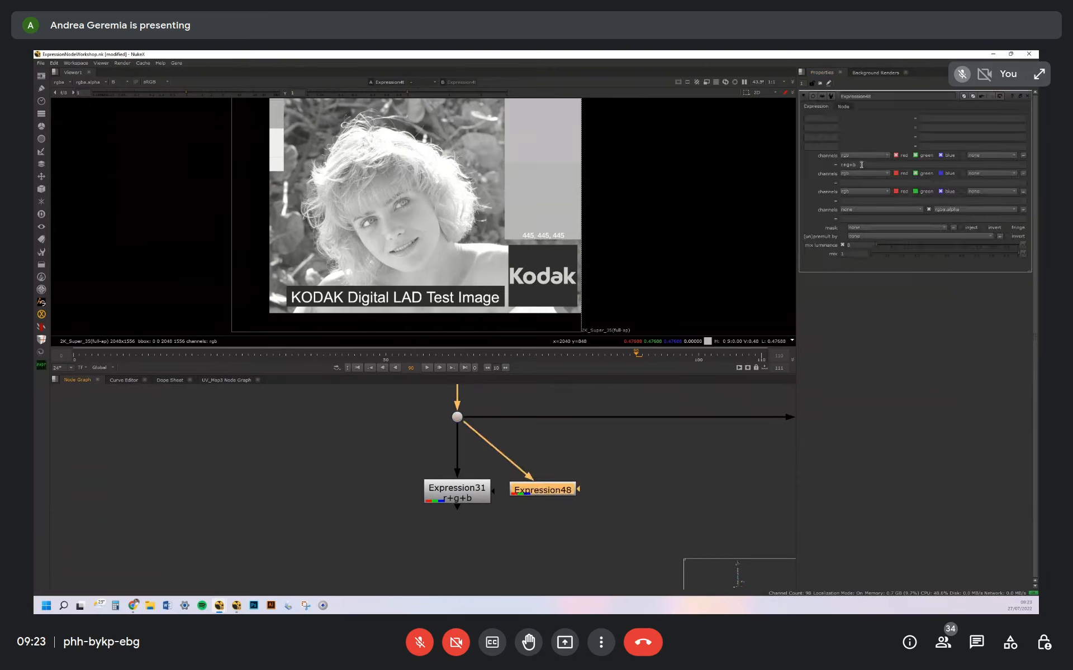
pyautogui.moveTo(860, 165); pyautogui.dragTo(820, 165)
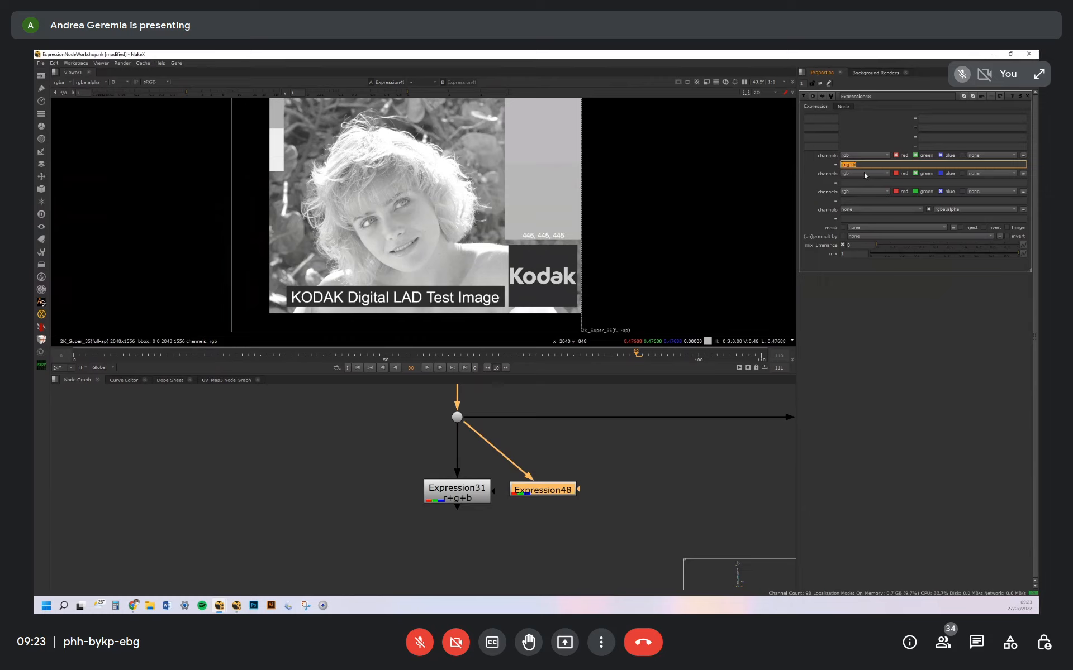
pyautogui.press('a')
pyautogui.moveTo(439, 190); pyautogui.dragTo(515, 228, button='middle')
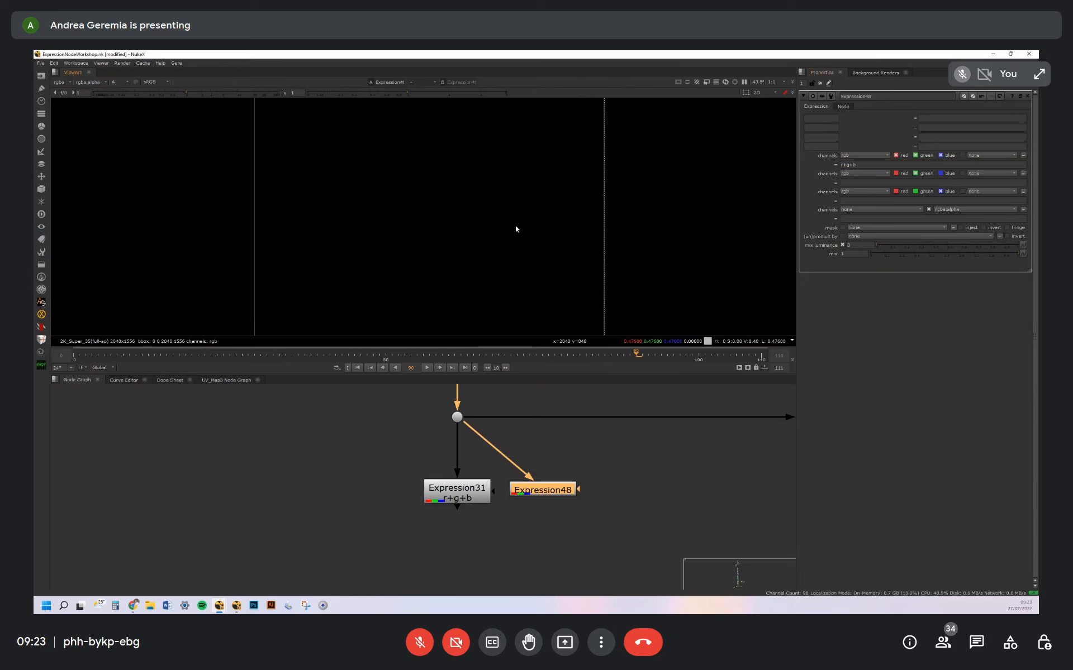
pyautogui.press('a')
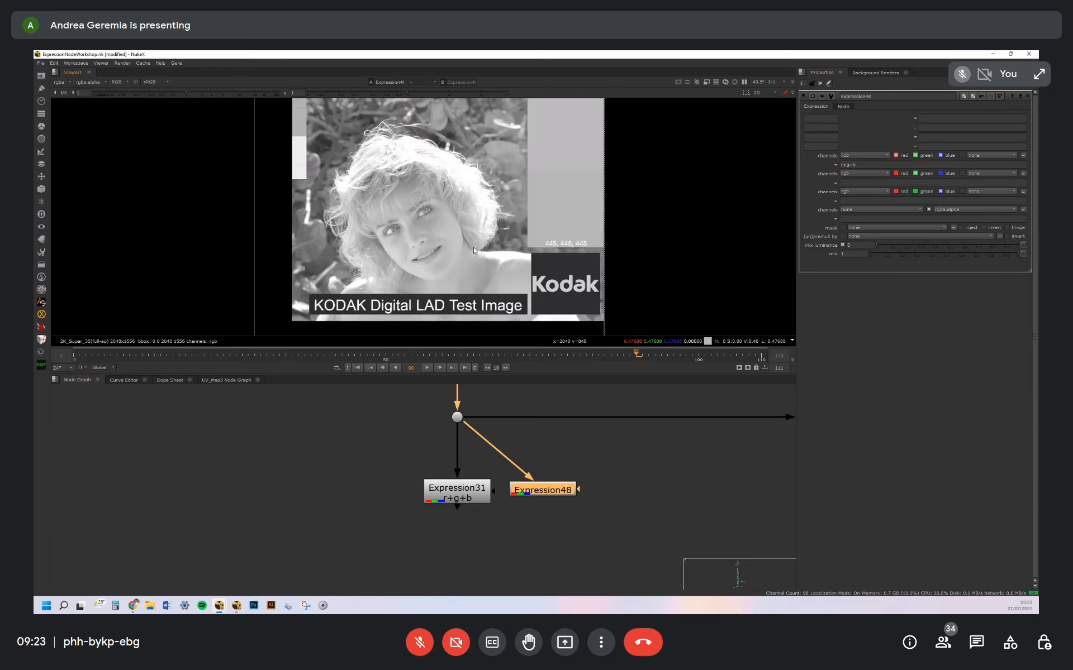
pyautogui.click(838, 165)
pyautogui.moveTo(839, 164); pyautogui.dragTo(807, 162)
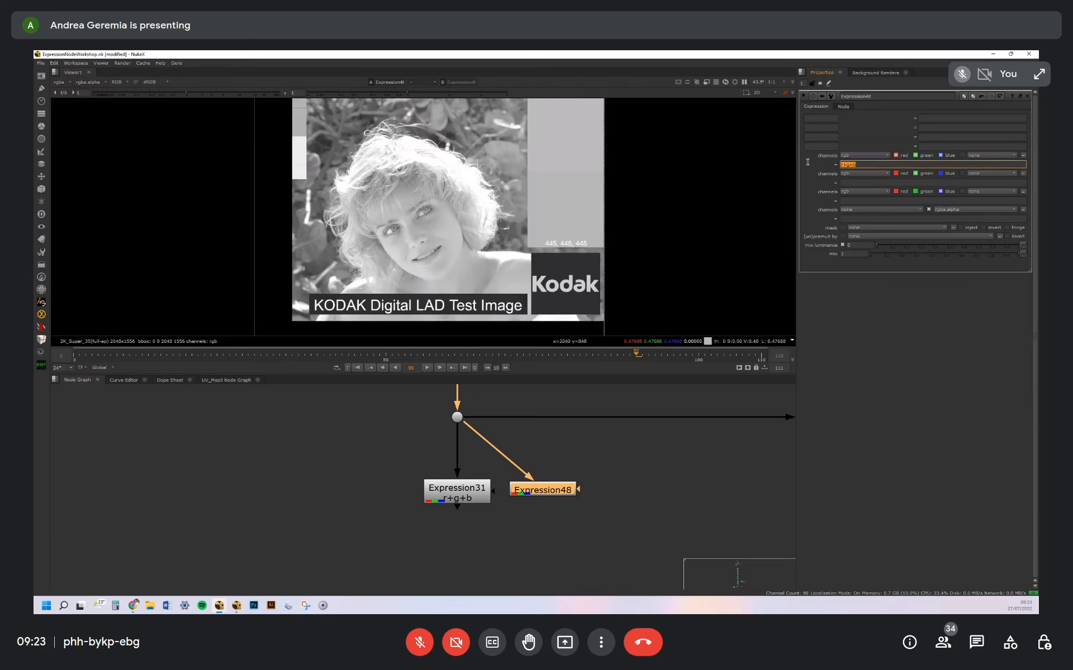
# Add a Shuffle node beneath the new Expression node and open its properties
pyautogui.click(537, 535)
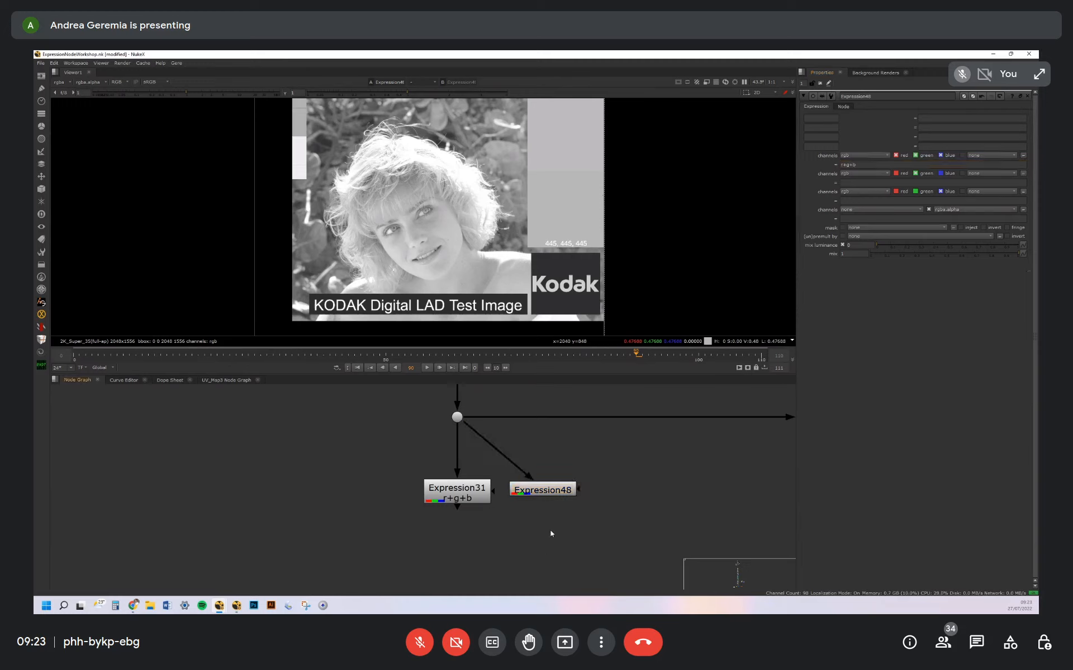
pyautogui.press('Tab')
pyautogui.write('shuffl')
pyautogui.press('Down')
pyautogui.press('Down')
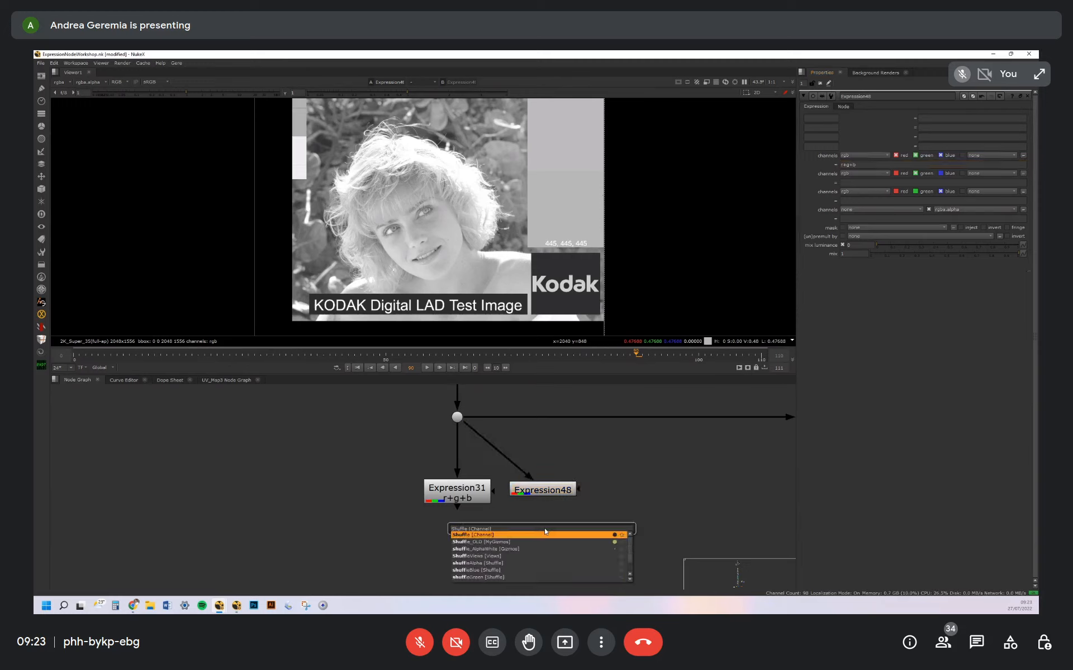
pyautogui.press('Return')
pyautogui.moveTo(532, 496); pyautogui.dragTo(533, 494)
pyautogui.moveTo(556, 538); pyautogui.dragTo(550, 541)
pyautogui.doubleClick(551, 541)
# Route the Shuffle node's red input into green, blue and alpha and display the result in the viewer
pyautogui.click(818, 148)
pyautogui.click(818, 156)
pyautogui.click(818, 163)
pyautogui.press('1')
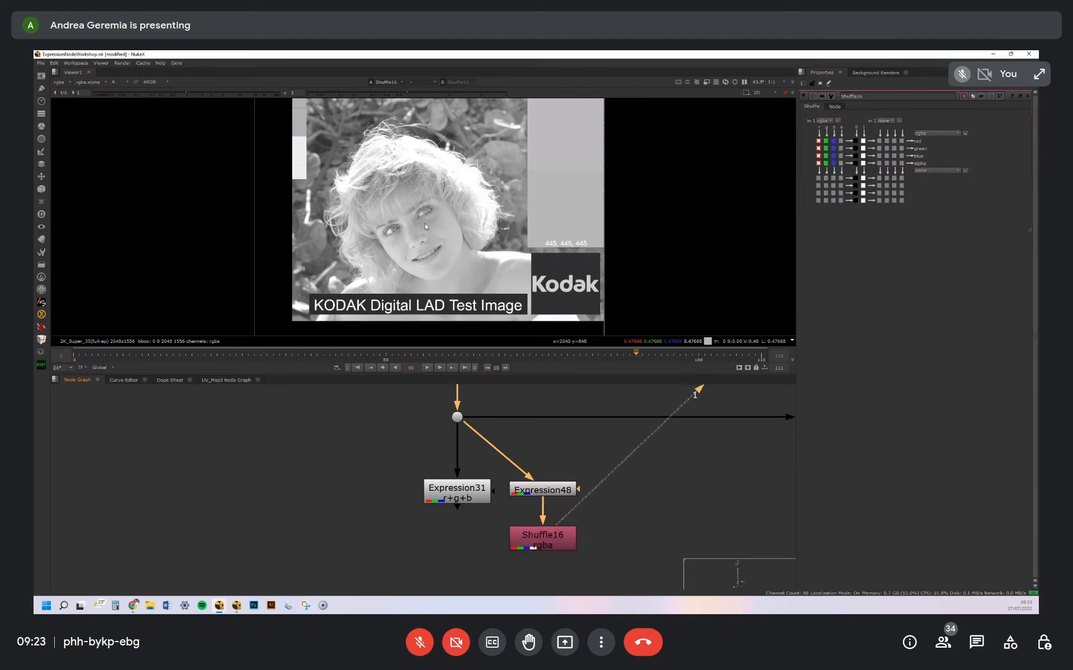
# Delete the Shuffle node and return the viewer from alpha to RGB
pyautogui.click(557, 548)
pyautogui.press('Delete')
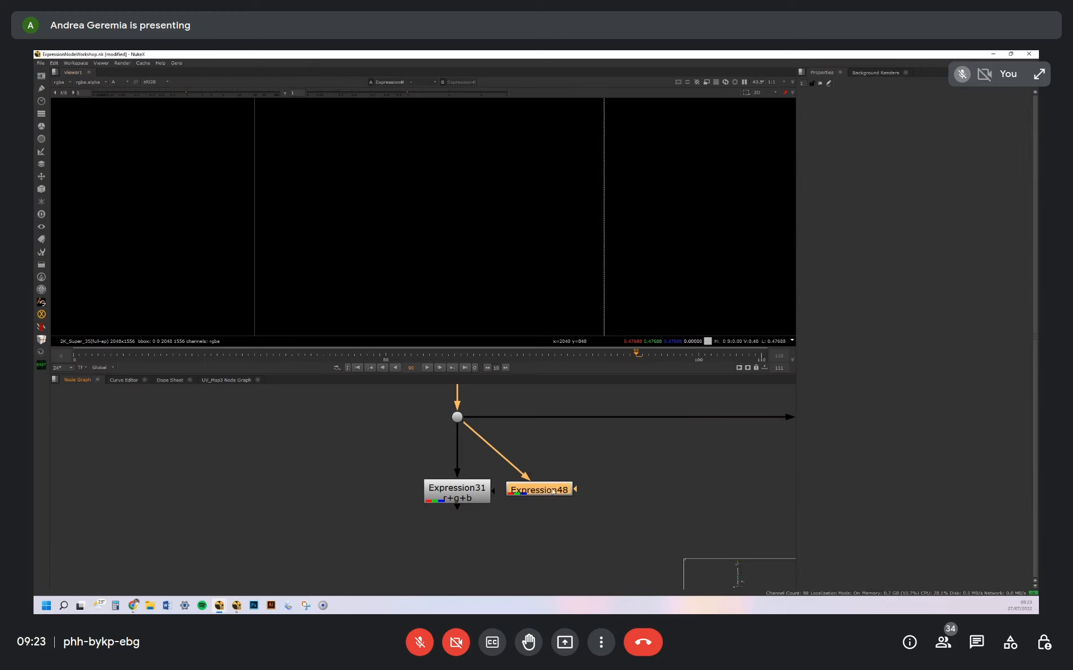
pyautogui.press('a')
# Copy the r+g+b formula from the new Expression node's first line into its alpha expression
pyautogui.doubleClick(554, 497)
pyautogui.click(861, 165)
pyautogui.hotkey('ctrl', 'a')
pyautogui.hotkey('ctrl', 'c')
pyautogui.click(866, 219)
pyautogui.hotkey('ctrl', 'v')
pyautogui.press('Return')
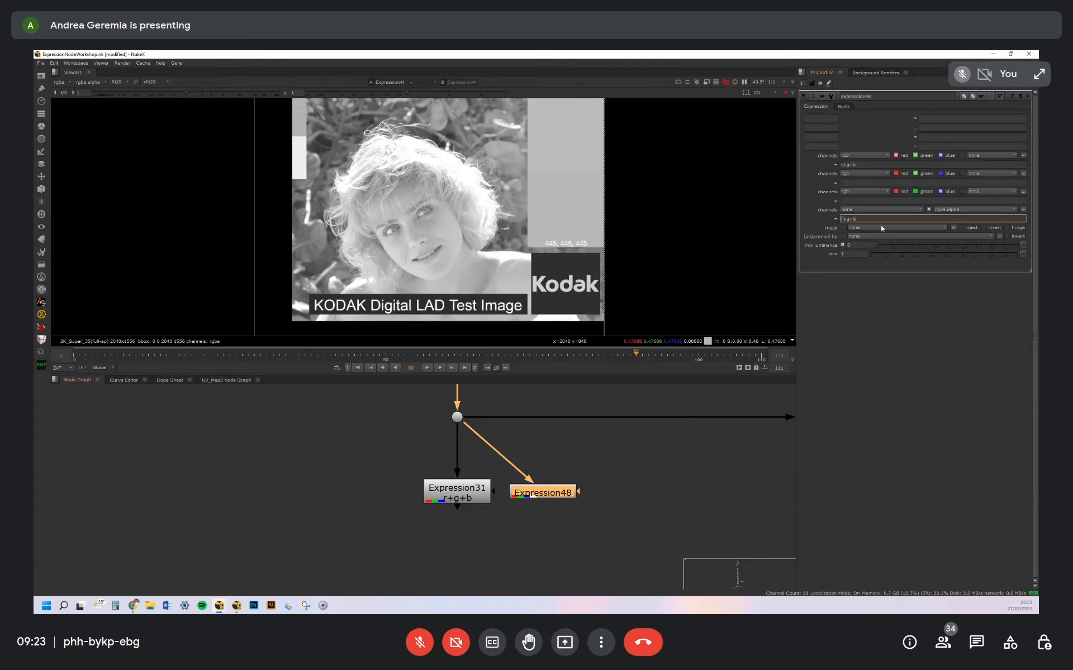
# Compare the new Expression node's alpha and RGB displays and review its alpha formula
pyautogui.moveTo(559, 496); pyautogui.dragTo(561, 494)
pyautogui.press('a')
pyautogui.press('a')
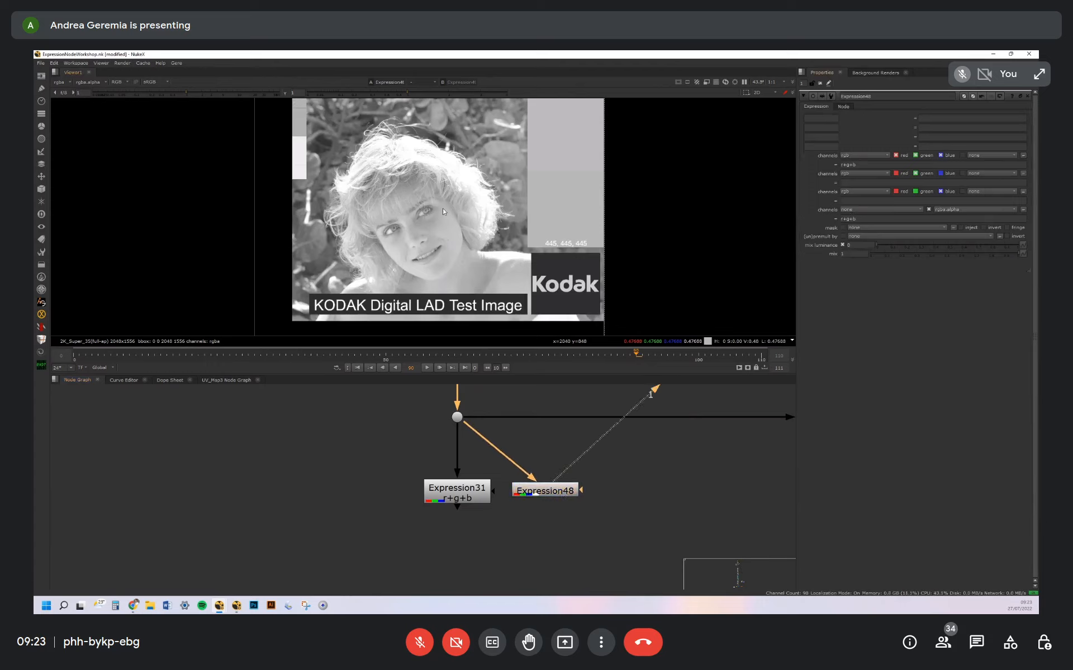
pyautogui.doubleClick(851, 218)
pyautogui.click(842, 219)
pyautogui.scroll(-2, 585, 461)
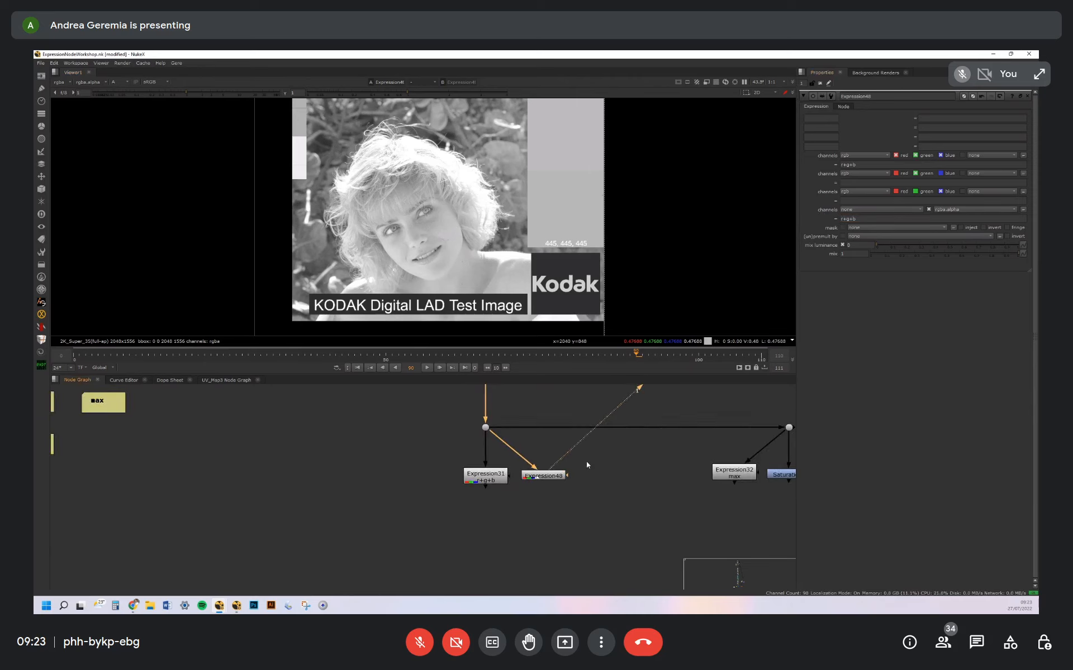
# Set the new Expression node's alpha expression to max(r,g,b)
pyautogui.doubleClick(859, 218)
pyautogui.write('max(')
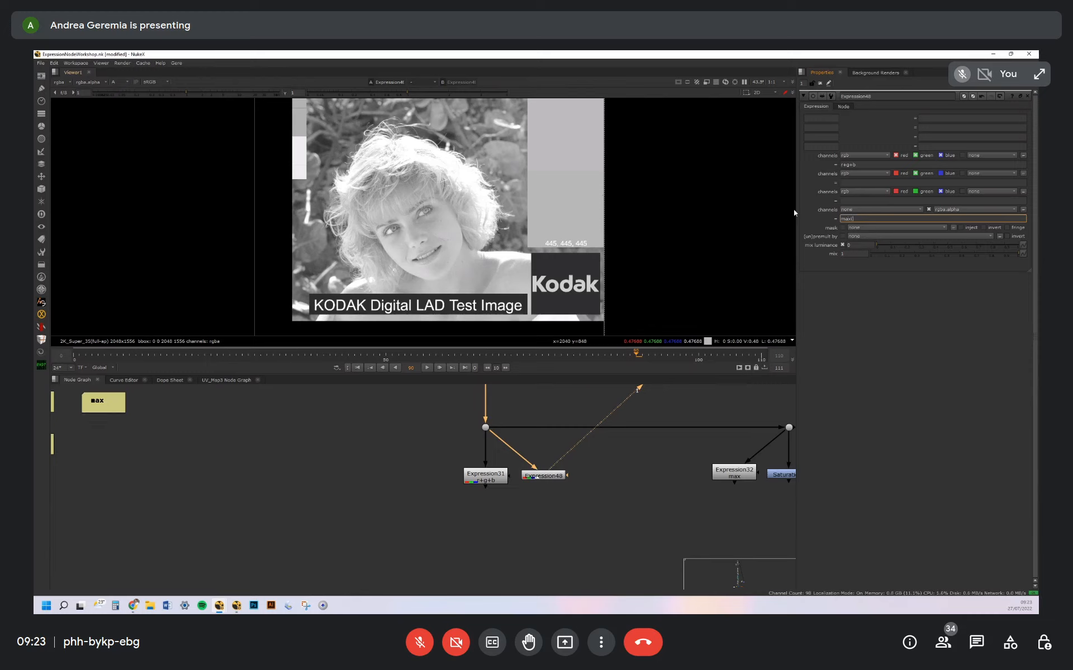
pyautogui.write(',g,b)')
pyautogui.press('Return')
# Sample the grey patch in the image's upper-left corner and compare its values between the source and Expression48's output
pyautogui.moveTo(553, 477); pyautogui.dragTo(556, 475)
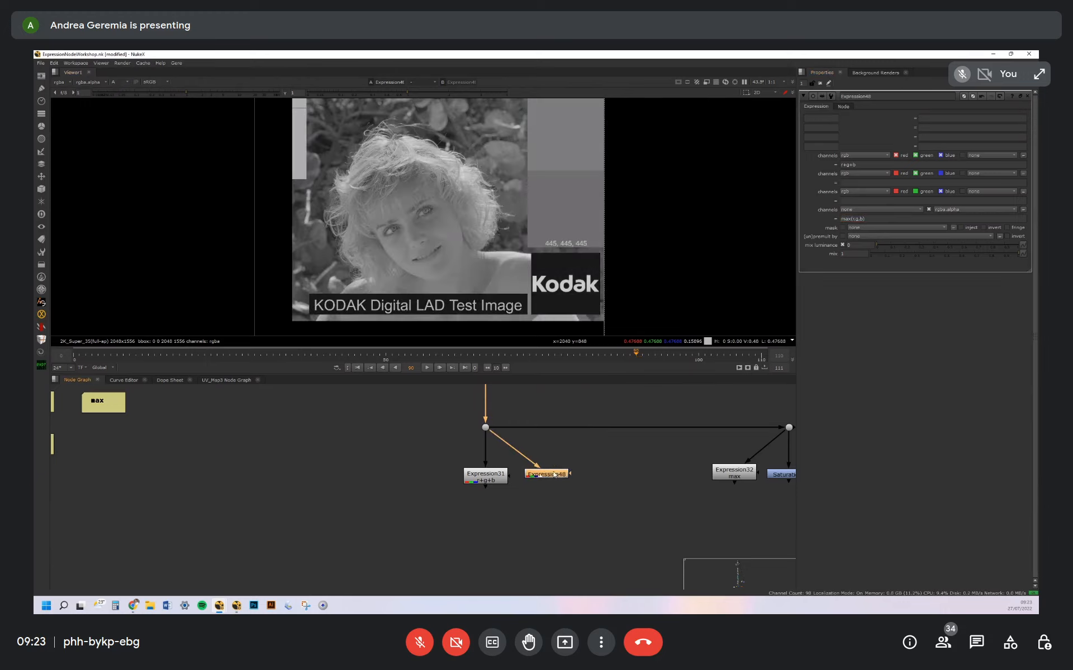
pyautogui.scroll(8, 330, 196)
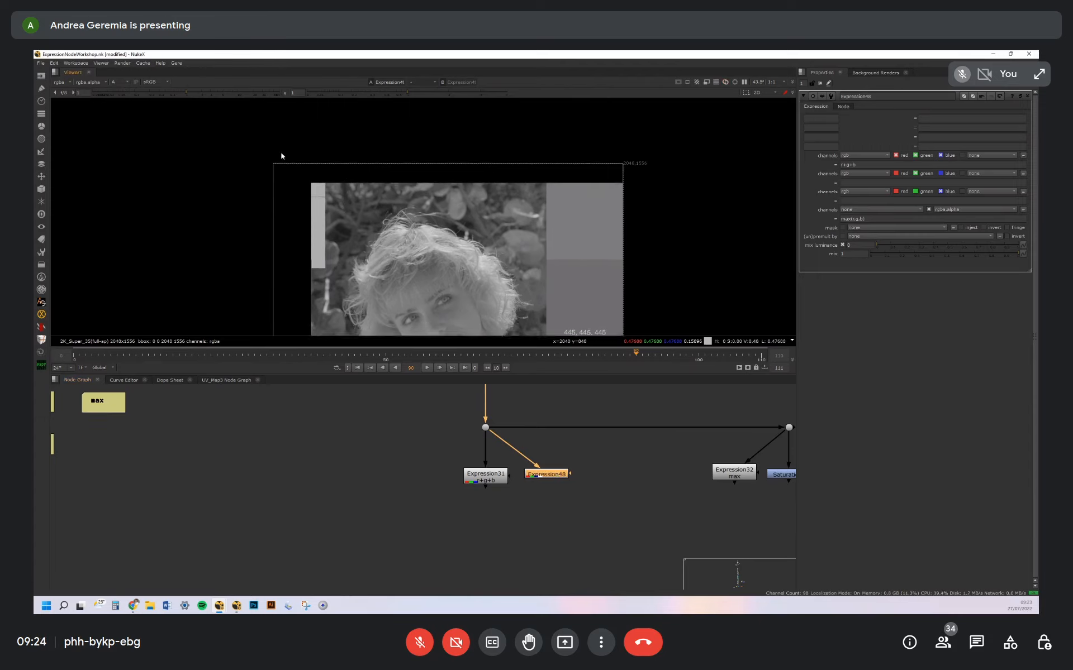
pyautogui.scroll(6, 419, 199)
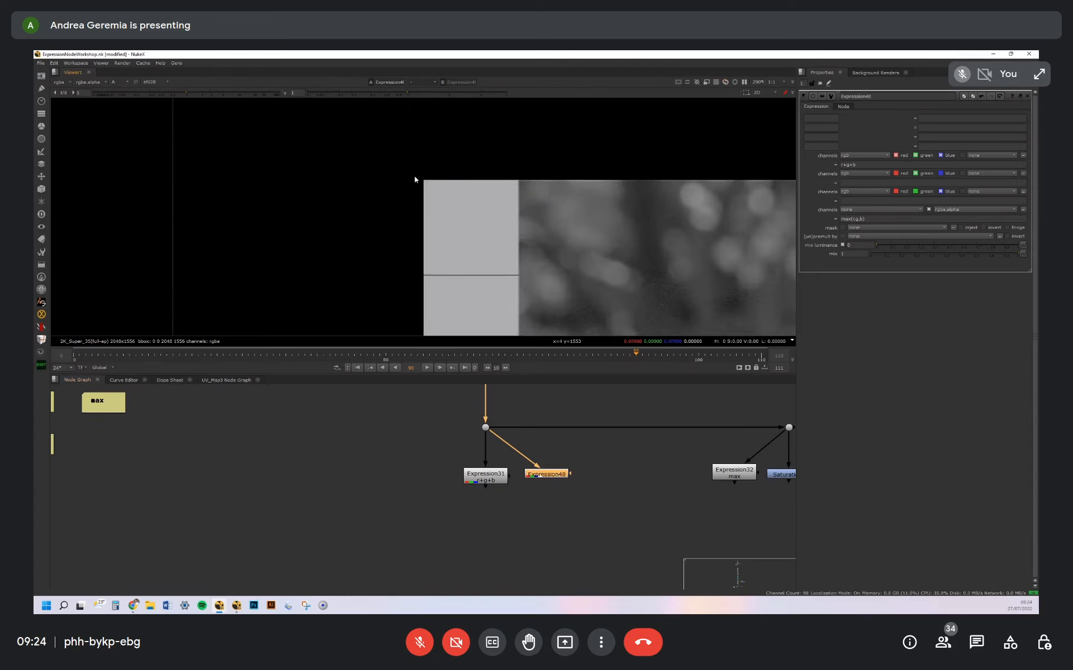
pyautogui.scroll(6, 480, 190)
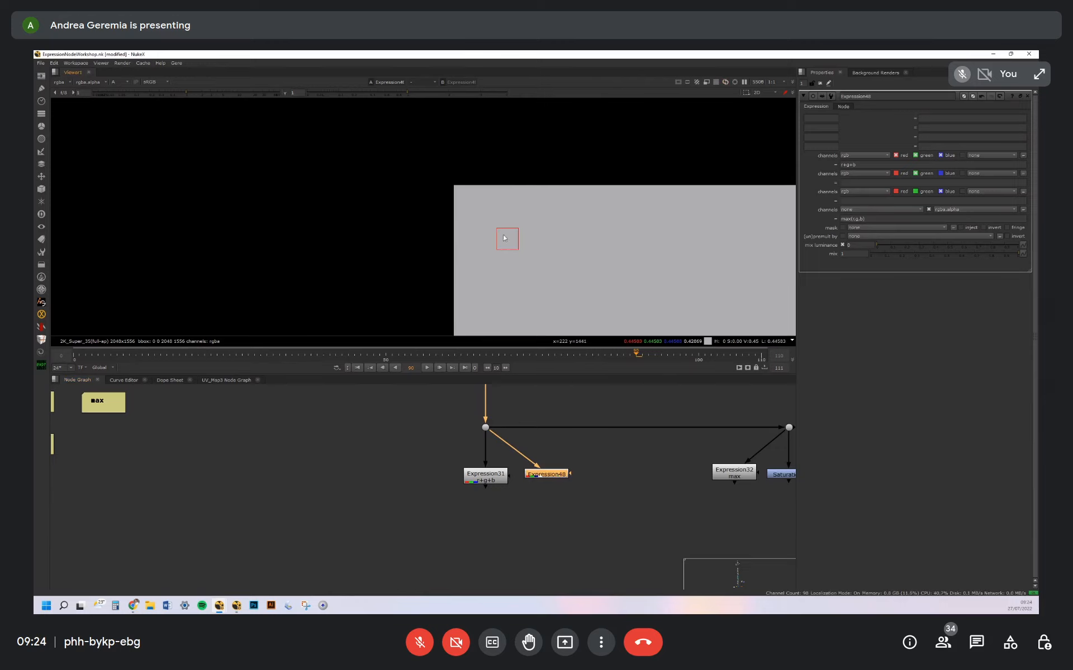
pyautogui.click(485, 428)
pyautogui.press('1')
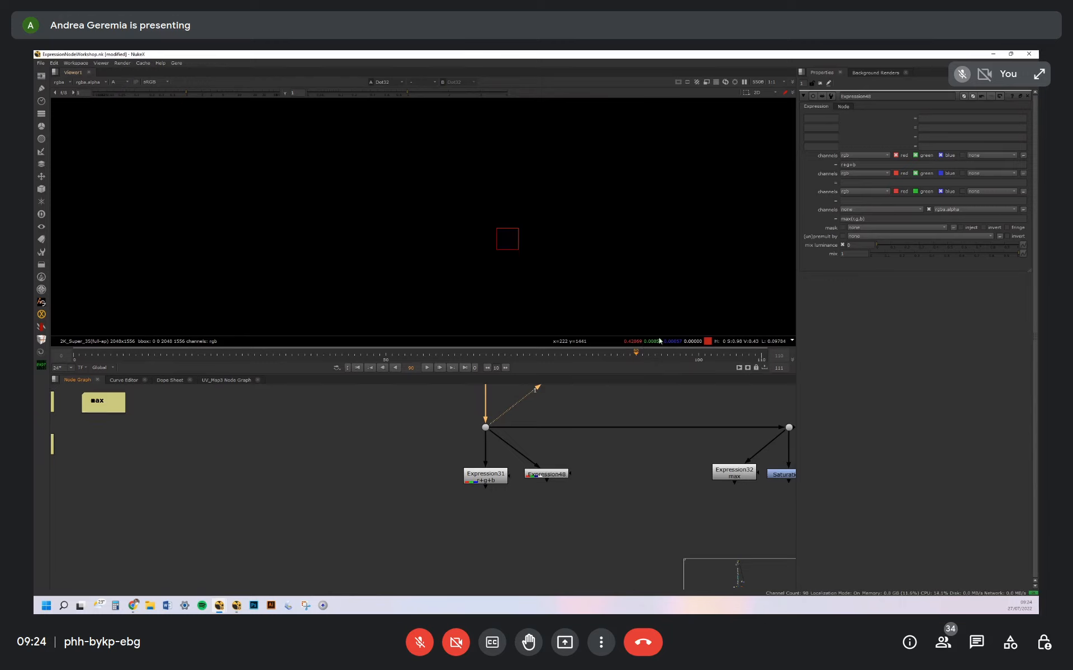
pyautogui.click(546, 480)
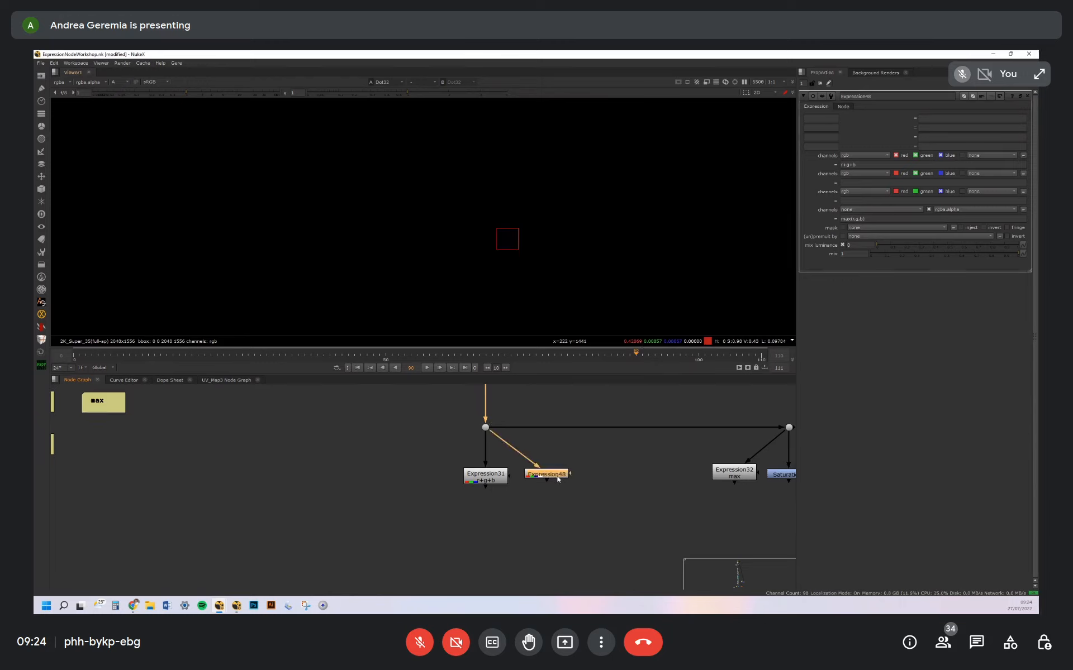
pyautogui.press('1')
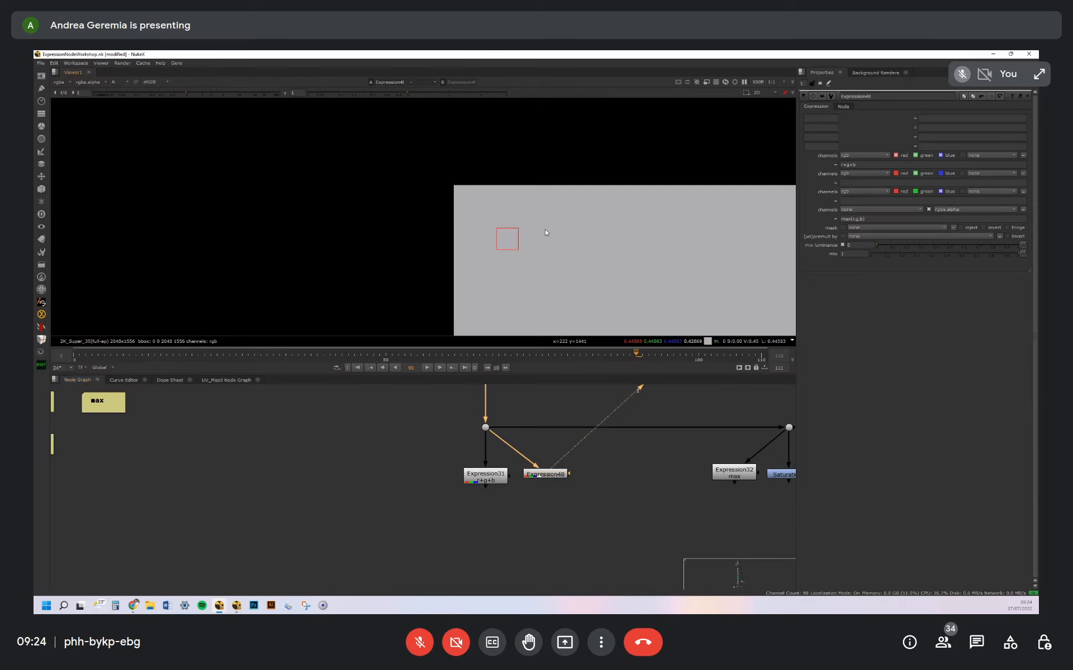
# Sample another point of the corner patch in Expression48's output and examine its RGB and alpha values
pyautogui.moveTo(643, 251); pyautogui.dragTo(451, 241, button='middle')
pyautogui.keyDown('ctrl'); pyautogui.click(538, 256); pyautogui.keyUp('ctrl')
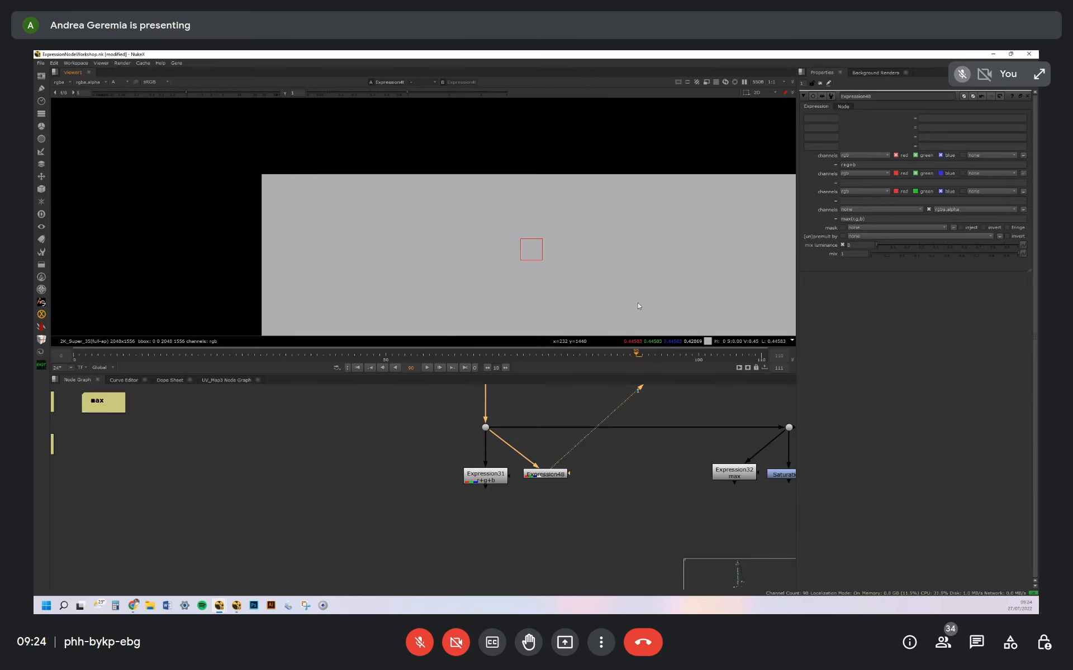
pyautogui.moveTo(607, 260); pyautogui.dragTo(511, 249, button='middle')
pyautogui.scroll(-9, 561, 208)
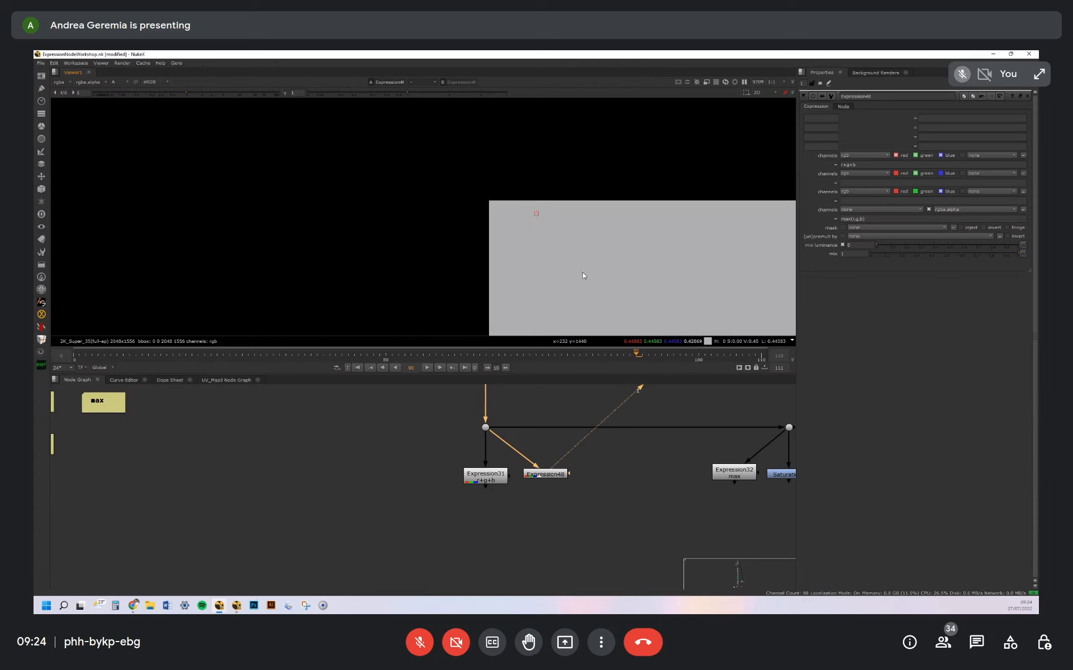
pyautogui.moveTo(599, 270); pyautogui.dragTo(504, 232, button='middle')
# Display the Expression32 max node in the viewer with its properties open and check its RGB and alpha output
pyautogui.click(596, 501)
pyautogui.moveTo(735, 473); pyautogui.dragTo(564, 481, button='middle')
pyautogui.doubleClick(564, 479)
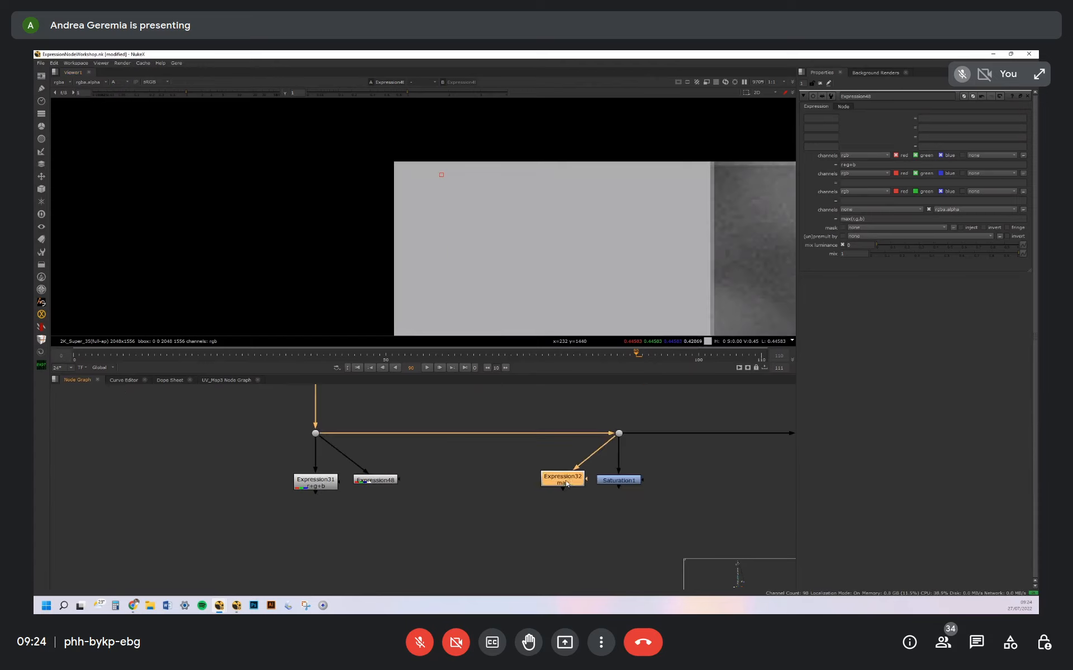
pyautogui.press('1')
pyautogui.moveTo(579, 236); pyautogui.dragTo(529, 225, button='middle')
pyautogui.moveTo(569, 480); pyautogui.dragTo(562, 482)
pyautogui.click(548, 447)
pyautogui.press('a')
pyautogui.scroll(-4, 592, 246)
# Review the Saturation1 node's luminance math setting and compare its output with the Expression32 max node
pyautogui.click(630, 480)
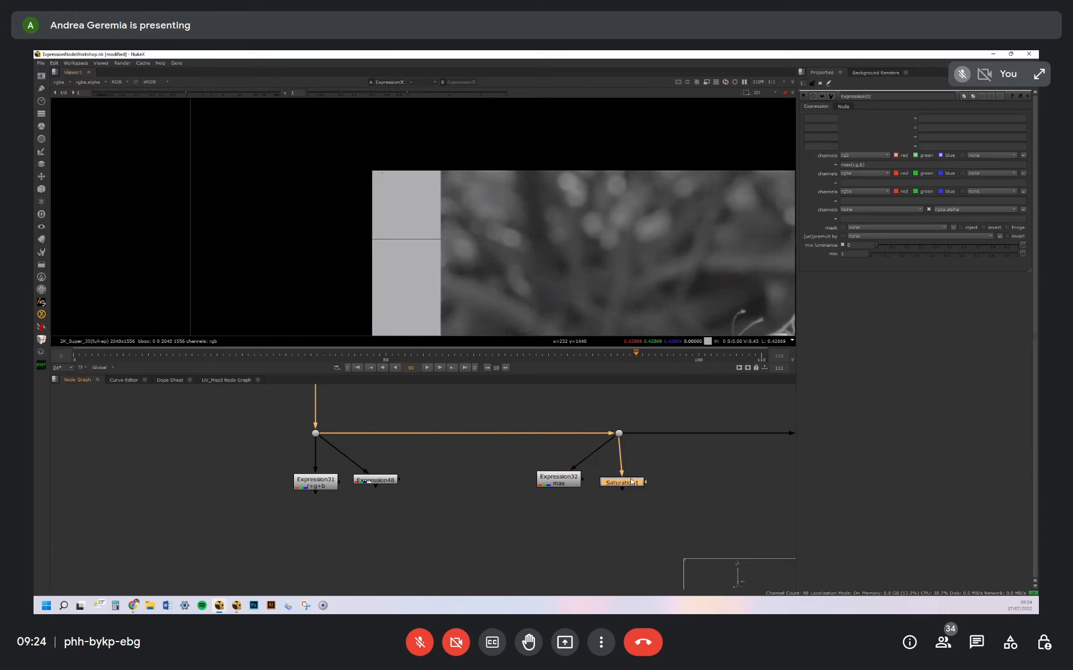
pyautogui.doubleClick(630, 481)
pyautogui.moveTo(630, 481); pyautogui.dragTo(628, 479)
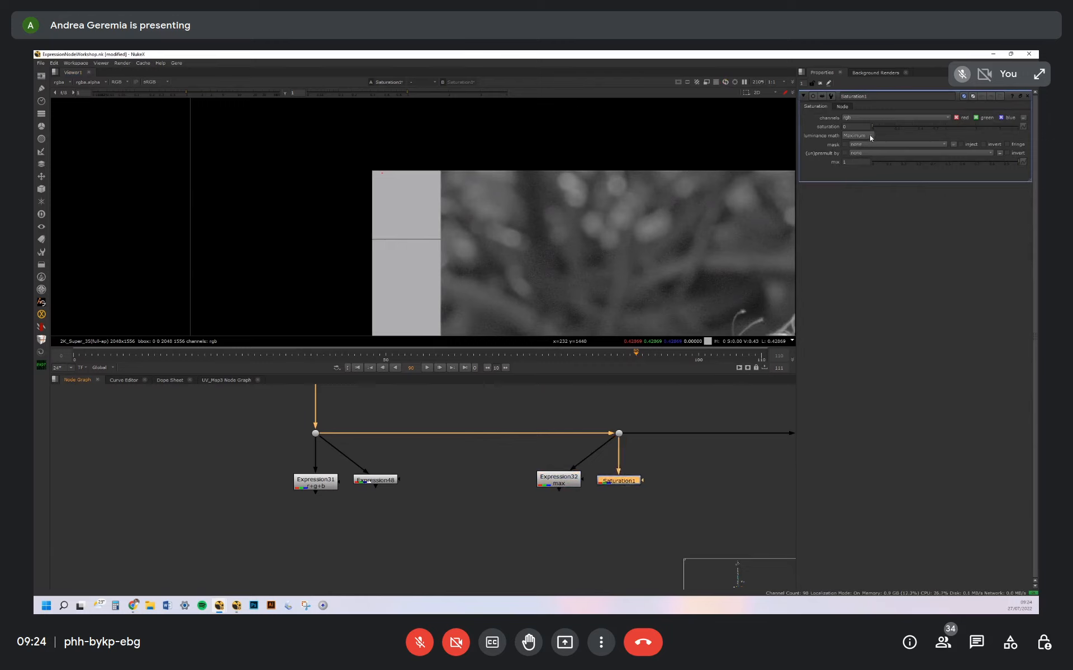
pyautogui.doubleClick(575, 485)
pyautogui.press('1')
pyautogui.moveTo(726, 280); pyautogui.dragTo(649, 269, button='middle')
pyautogui.click(568, 485)
# Display the ColorDifferenceKey node's output in the viewer and open its properties
pyautogui.moveTo(647, 478); pyautogui.dragTo(504, 474, button='middle')
pyautogui.scroll(-4, 581, 465)
pyautogui.moveTo(664, 457); pyautogui.dragTo(573, 454, button='middle')
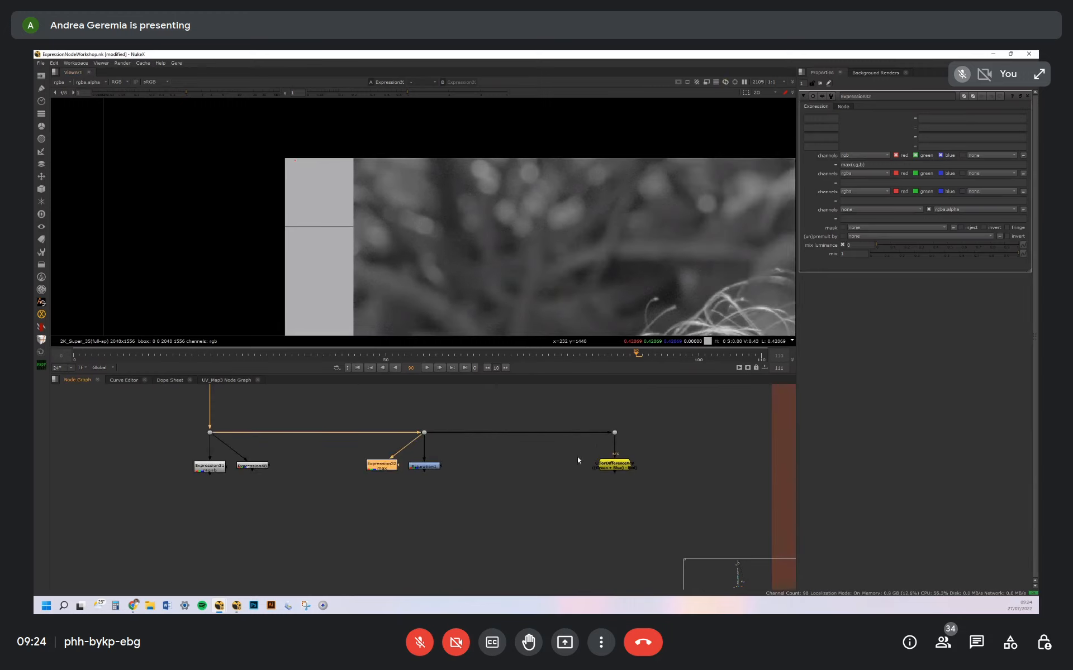
pyautogui.scroll(2, 581, 458)
pyautogui.click(639, 434)
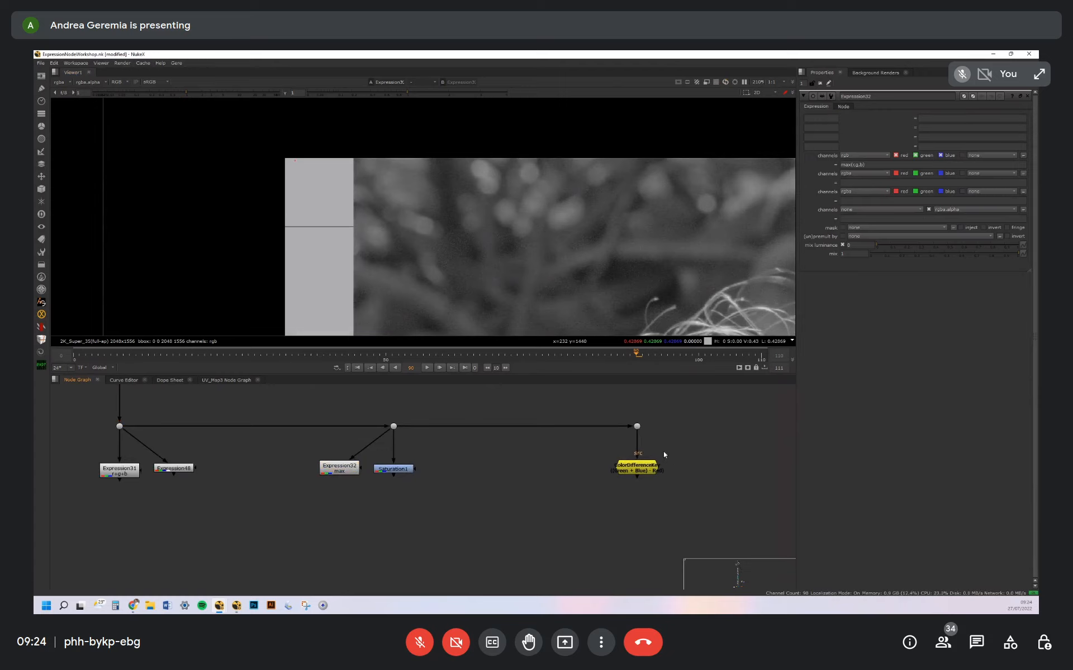
pyautogui.moveTo(664, 452); pyautogui.dragTo(603, 454, button='middle')
pyautogui.click(565, 473)
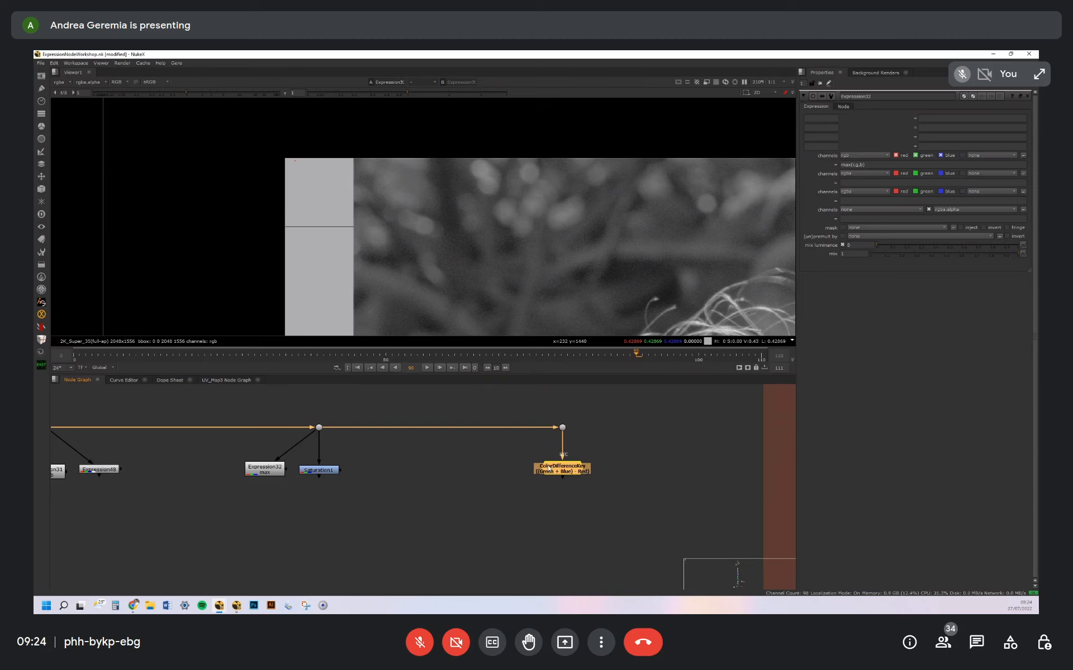
pyautogui.scroll(2, 550, 469)
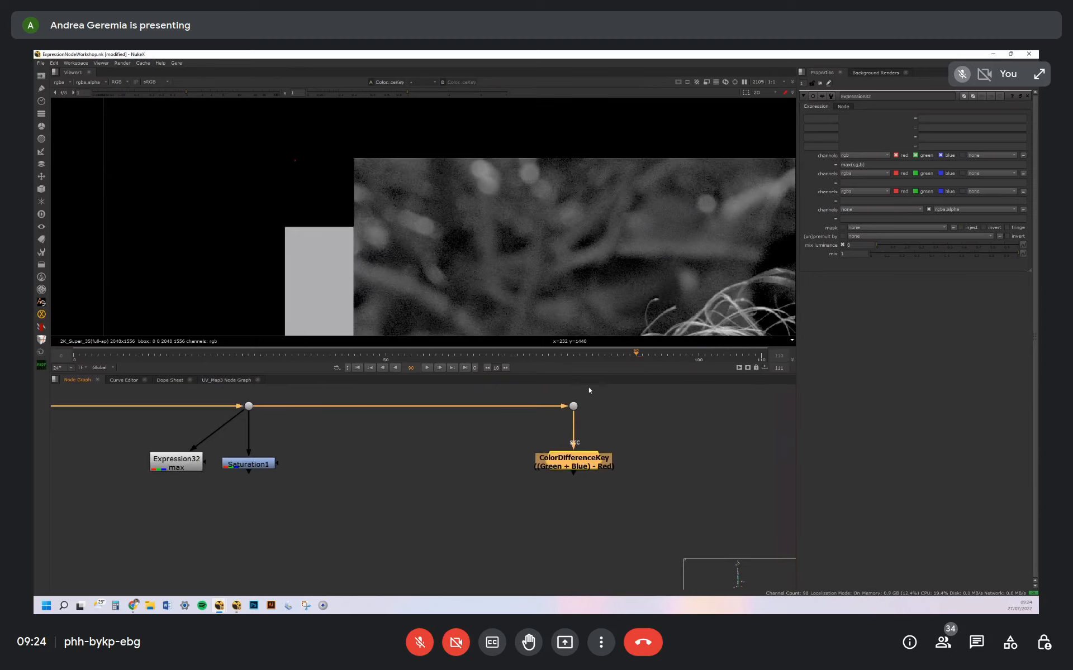
pyautogui.click(588, 459)
pyautogui.press('1')
pyautogui.doubleClick(584, 461)
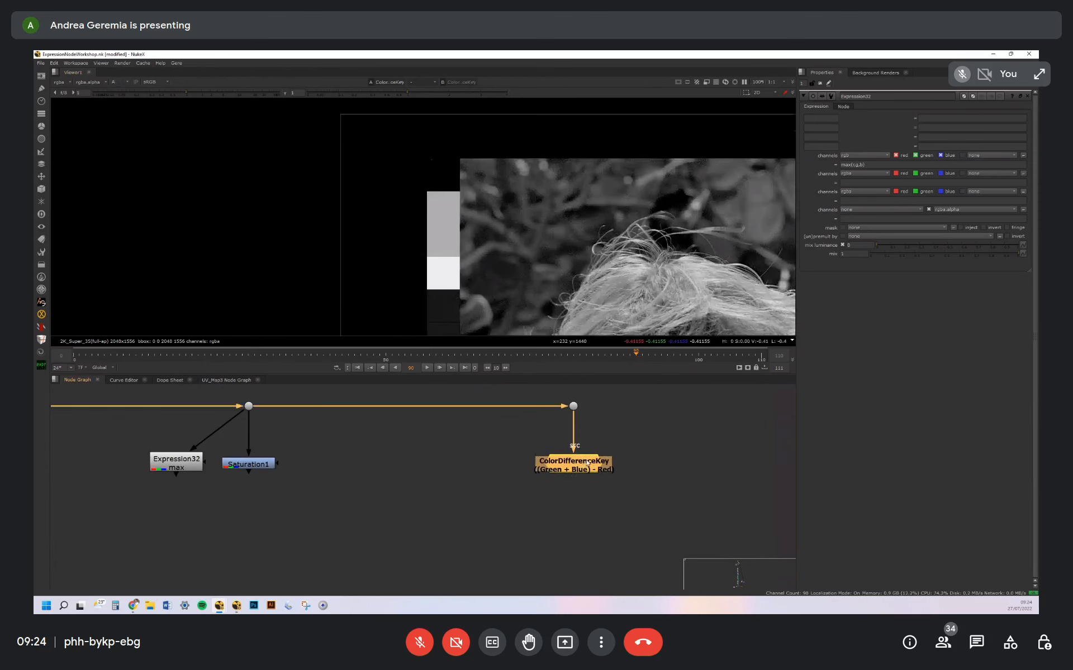
# Set the ColorDifferenceKey operation to Red - Green
pyautogui.click(892, 120)
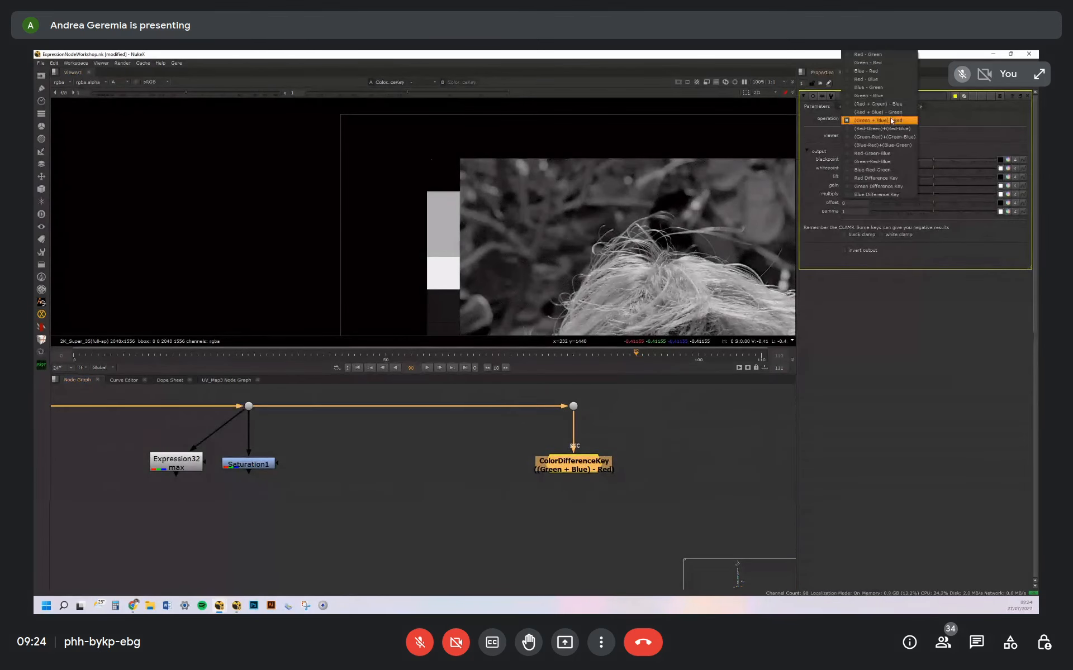
pyautogui.click(887, 56)
pyautogui.scroll(-2, 757, 165)
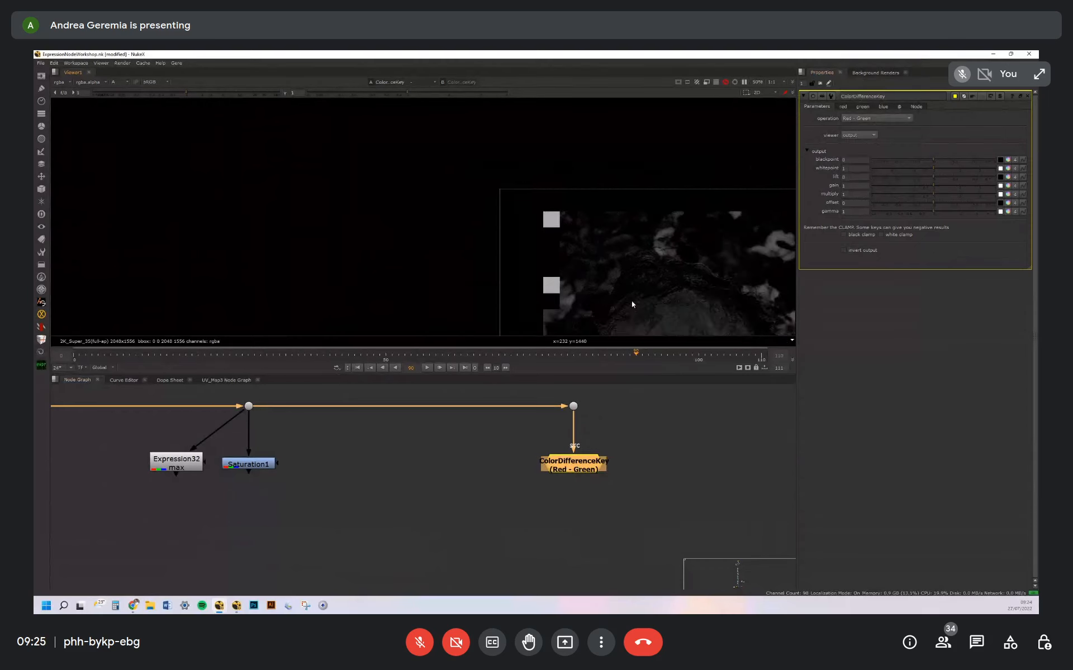
# Open the ColorDifferenceKey's internal node graph and examine the Expression nodes that add and subtract the colour channels
pyautogui.doubleClick(587, 464)
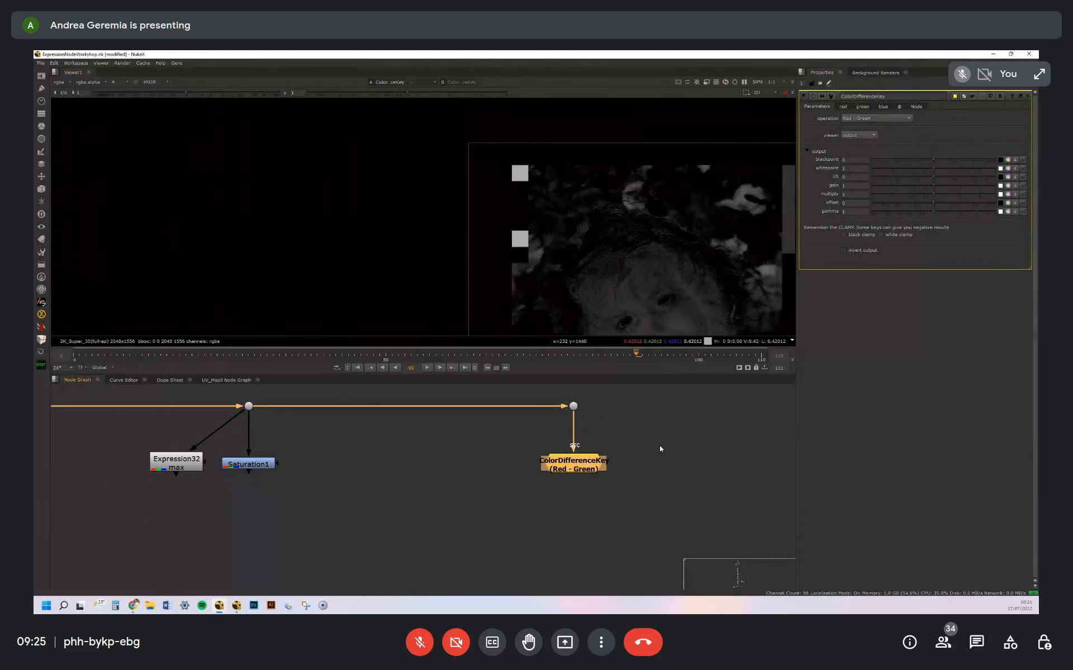
pyautogui.click(638, 459)
pyautogui.click(589, 464)
pyautogui.hotkey('ctrl', 'Return')
pyautogui.moveTo(259, 464); pyautogui.dragTo(380, 443, button='middle')
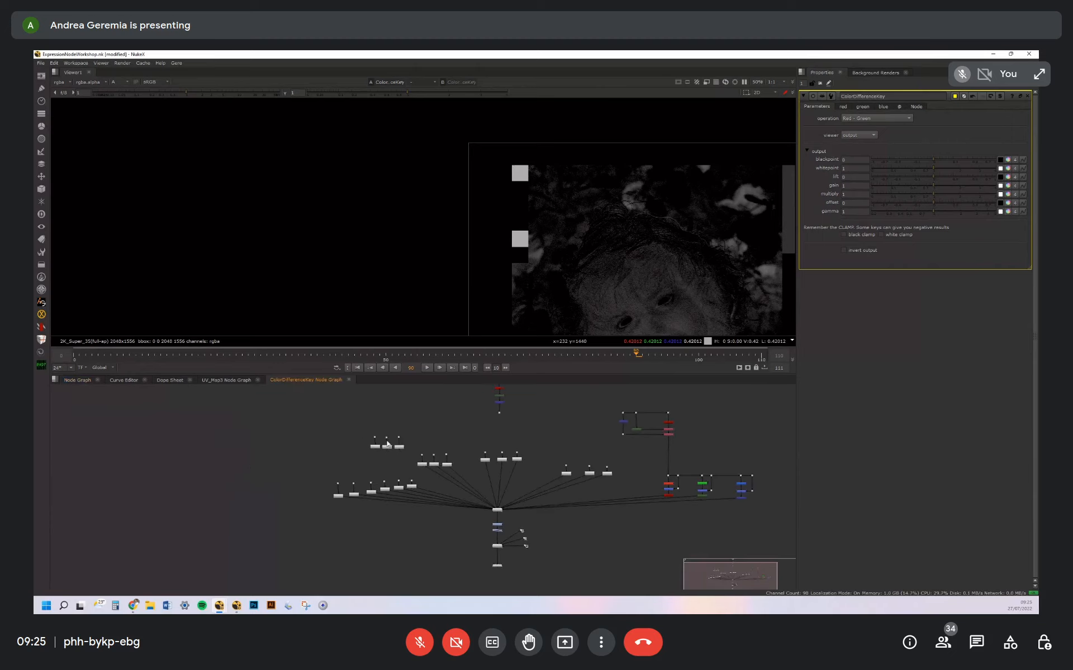
pyautogui.scroll(7, 378, 442)
pyautogui.click(378, 442)
pyautogui.click(429, 442)
pyautogui.click(482, 443)
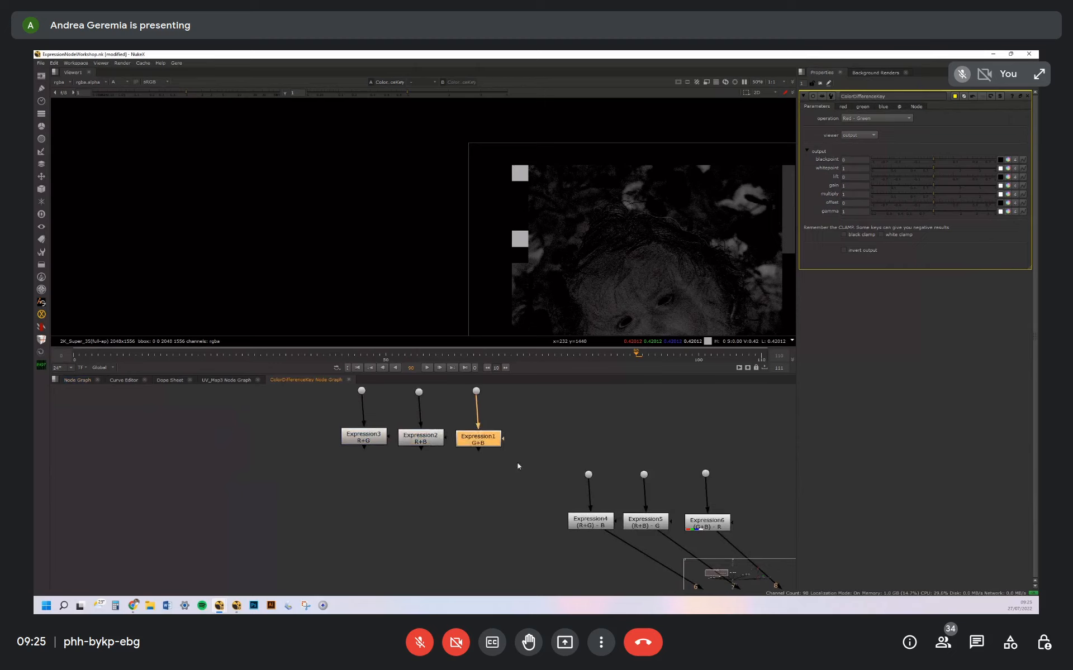
pyautogui.moveTo(604, 518); pyautogui.dragTo(553, 465, button='middle')
pyautogui.click(554, 466)
pyautogui.click(553, 465)
pyautogui.click(594, 469)
pyautogui.click(657, 469)
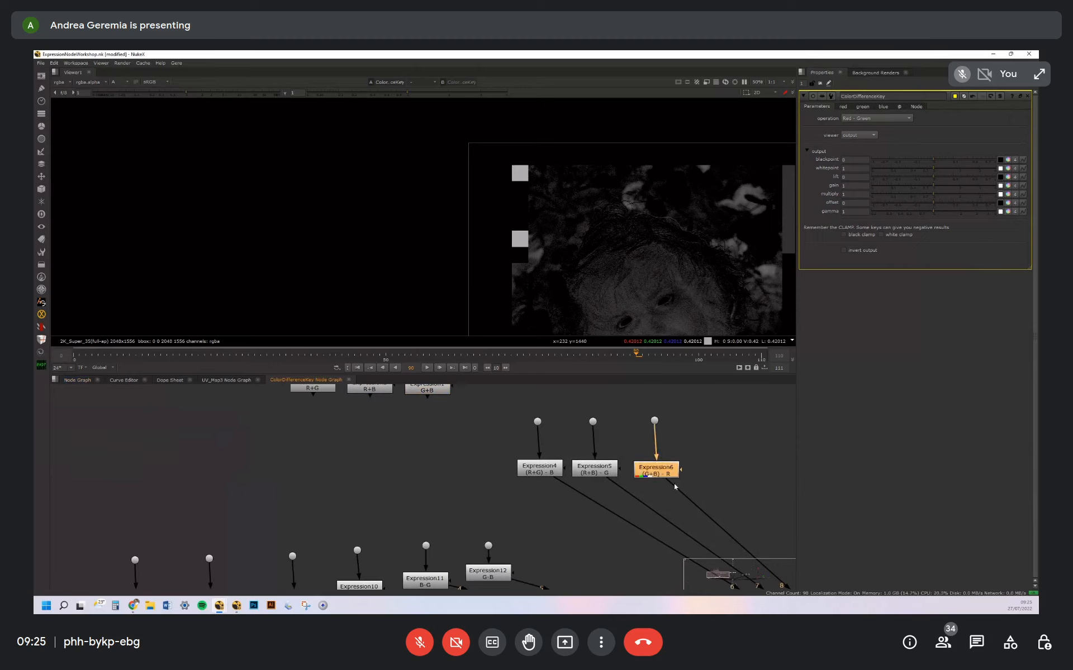
# Close the ColorDifferenceKey and UV_Map3 internal node graphs and return to the main node graph
pyautogui.click(465, 472)
pyautogui.click(257, 380)
pyautogui.click(281, 380)
pyautogui.click(593, 472)
pyautogui.click(589, 471)
pyautogui.click(585, 470)
pyautogui.click(585, 469)
pyautogui.click(611, 393)
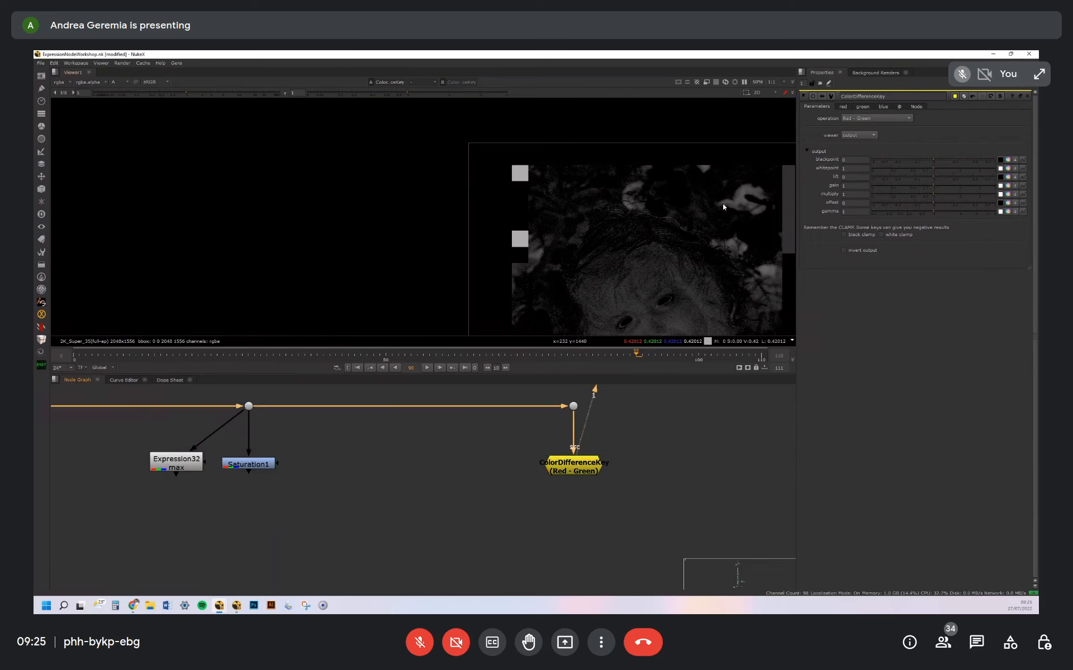
# Compare the source image with the ColorDifferenceKey's Red - Green output, looking at the flowers, face and lips
pyautogui.moveTo(722, 206); pyautogui.dragTo(668, 213, button='middle')
pyautogui.scroll(4, 704, 211)
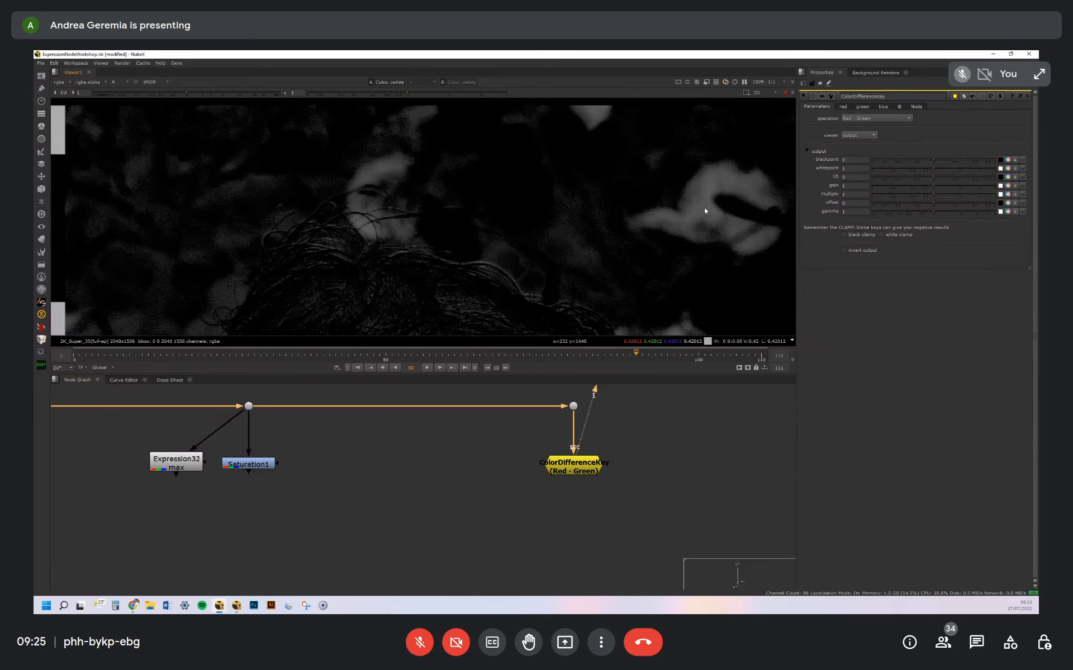
pyautogui.scroll(-3, 704, 210)
pyautogui.click(571, 407)
pyautogui.press('1')
pyautogui.click(583, 462)
pyautogui.press('1')
pyautogui.click(573, 404)
pyautogui.press('1')
pyautogui.press('a')
pyautogui.moveTo(580, 250); pyautogui.dragTo(598, 194, button='middle')
pyautogui.moveTo(578, 276); pyautogui.dragTo(582, 231, button='middle')
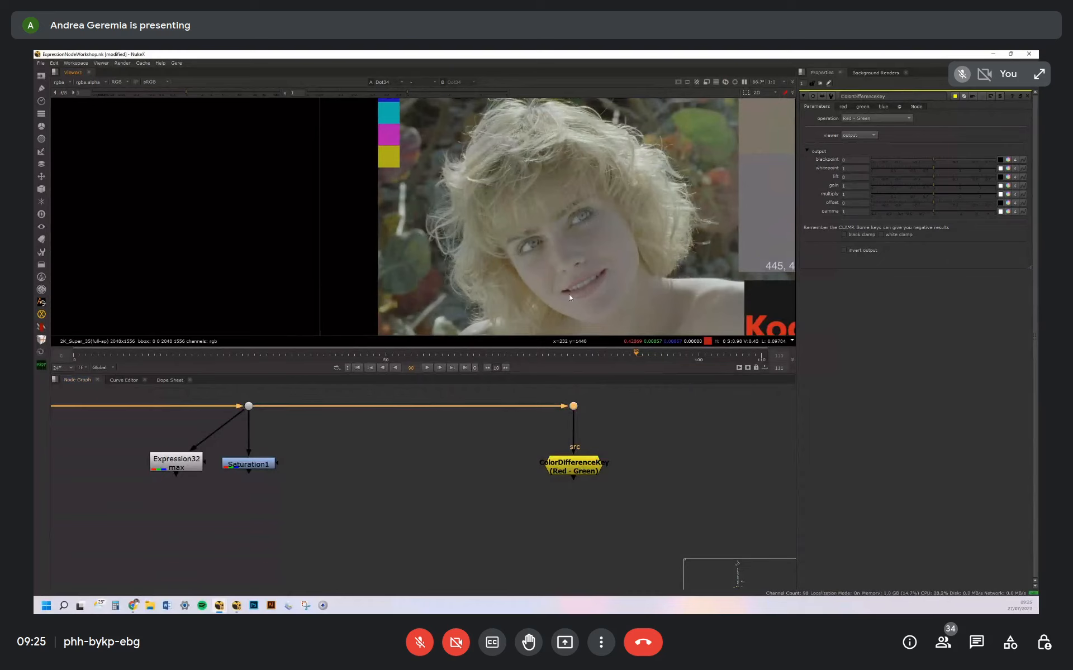
pyautogui.click(576, 467)
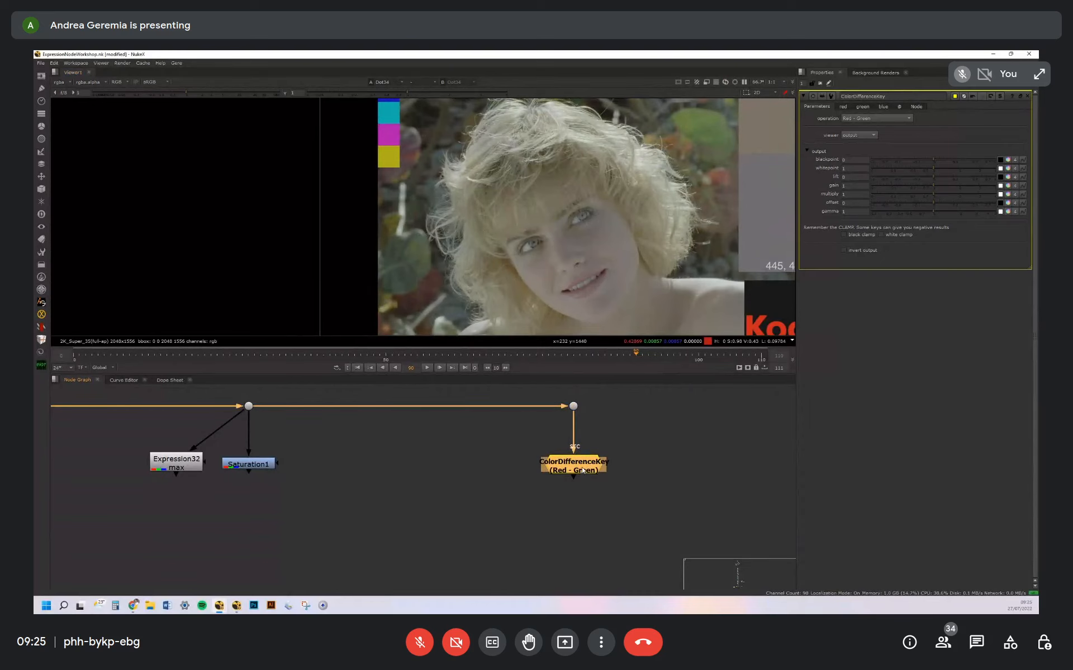
pyautogui.press('1')
# Step through the ColorDifferenceKey operations, such as Blue - Red and (Red + Blue) - Green, ending on (Green + Blue) - Red
pyautogui.click(605, 411)
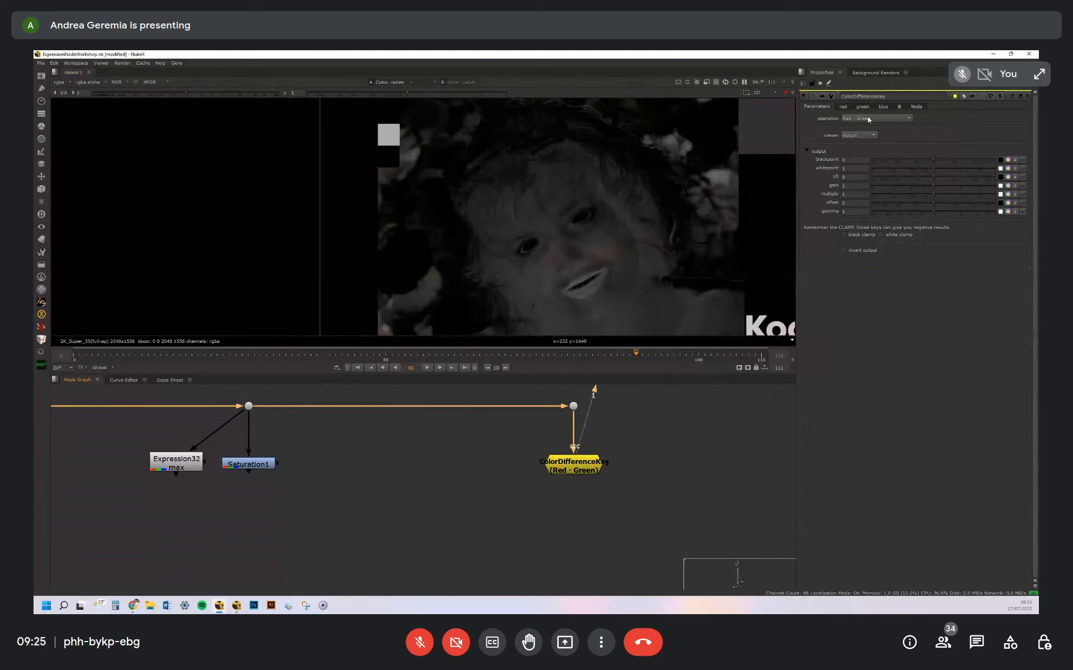
pyautogui.click(869, 119)
pyautogui.click(868, 121)
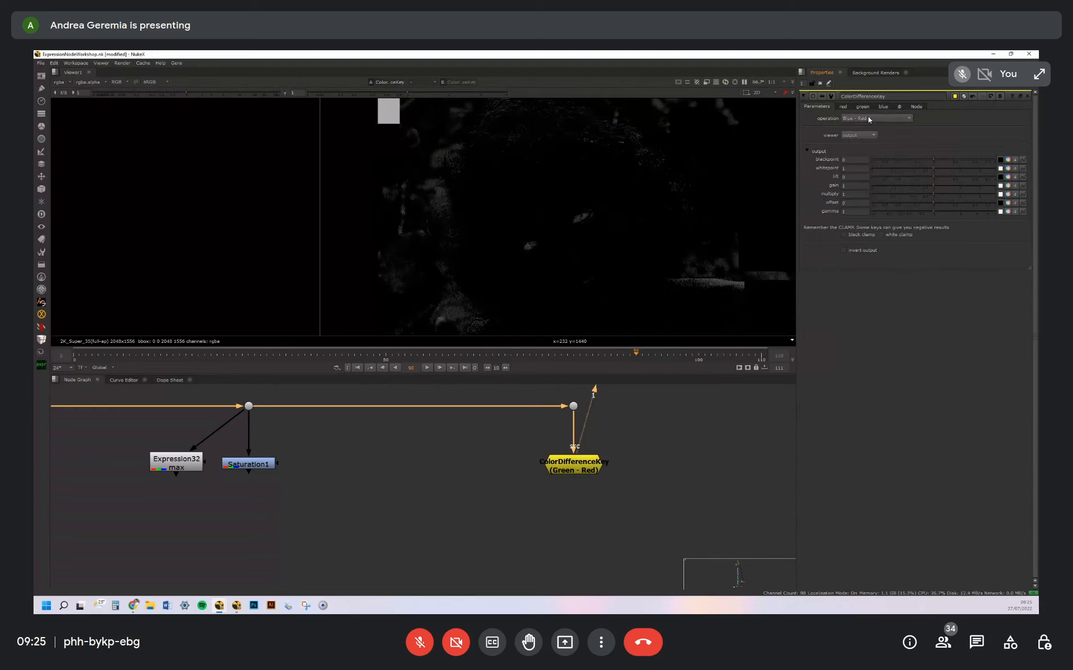
pyautogui.scroll(-3, 869, 119)
pyautogui.scroll(-1, 873, 120)
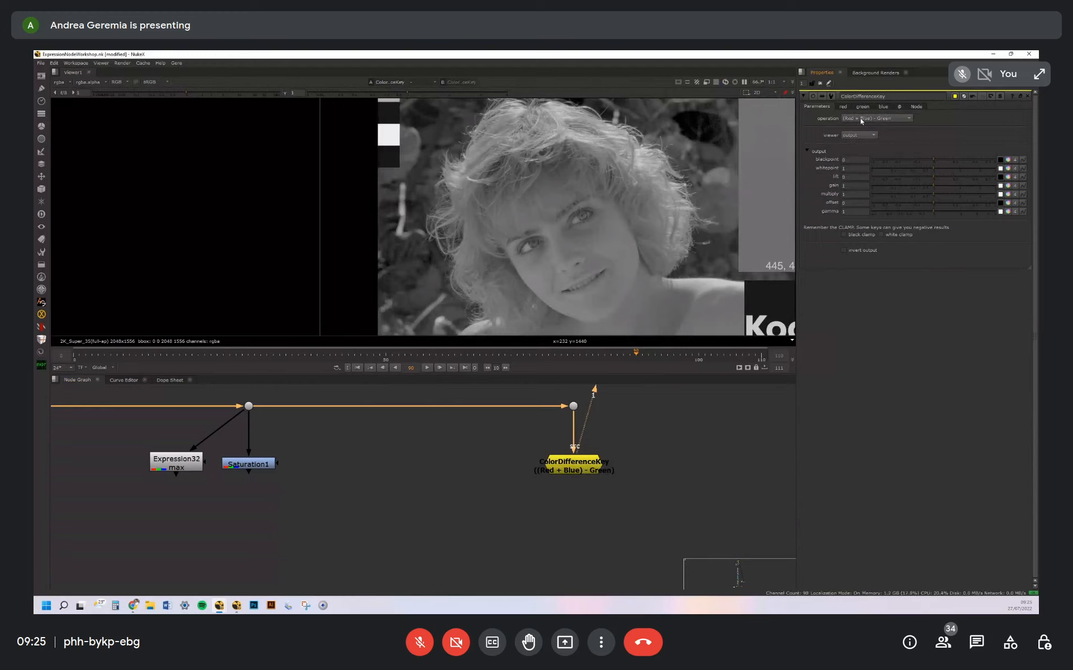
pyautogui.click(887, 120)
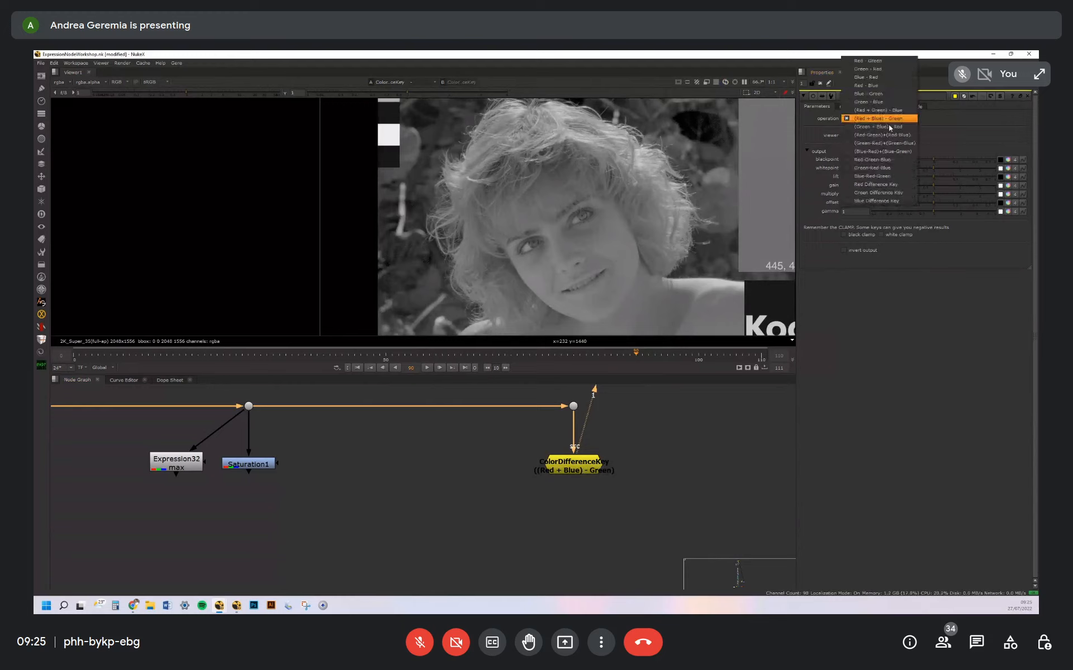
pyautogui.click(884, 124)
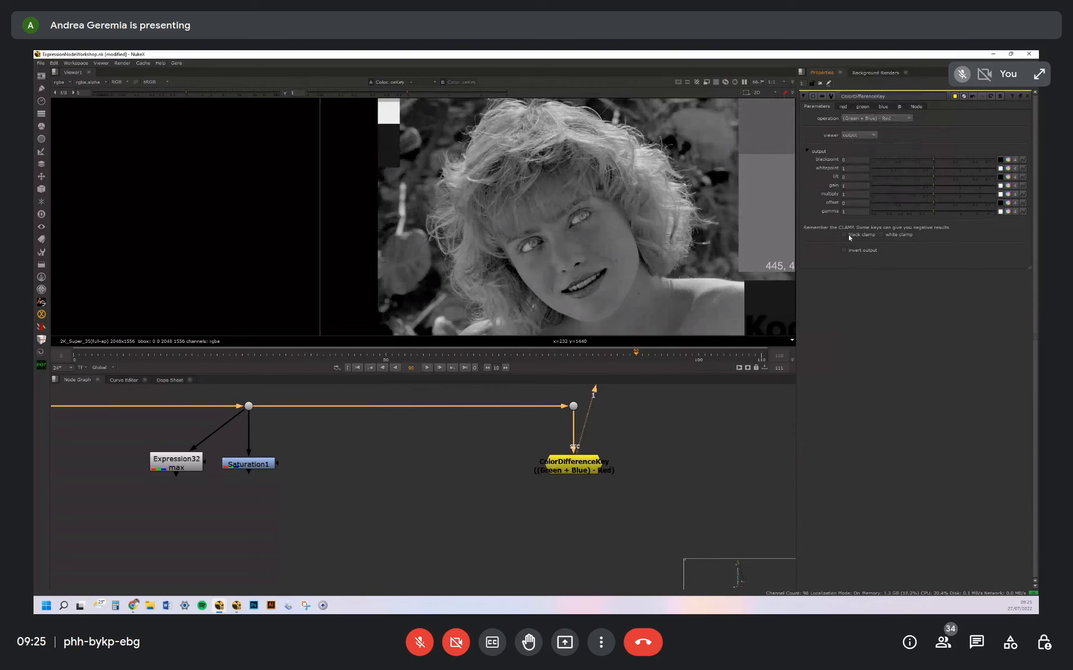
# Set the ColorDifferenceKey operation to Red-Green-Blue and raise the viewer gain to inspect the dark result
pyautogui.click(872, 119)
pyautogui.click(866, 120)
pyautogui.scroll(-3, 867, 121)
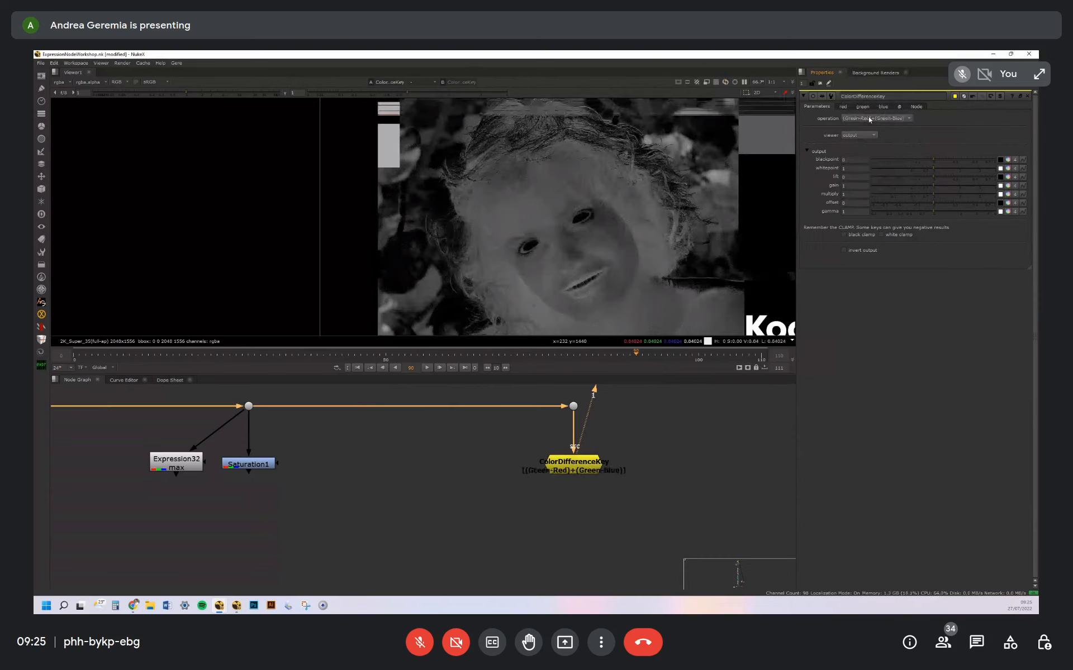
pyautogui.scroll(-1, 869, 120)
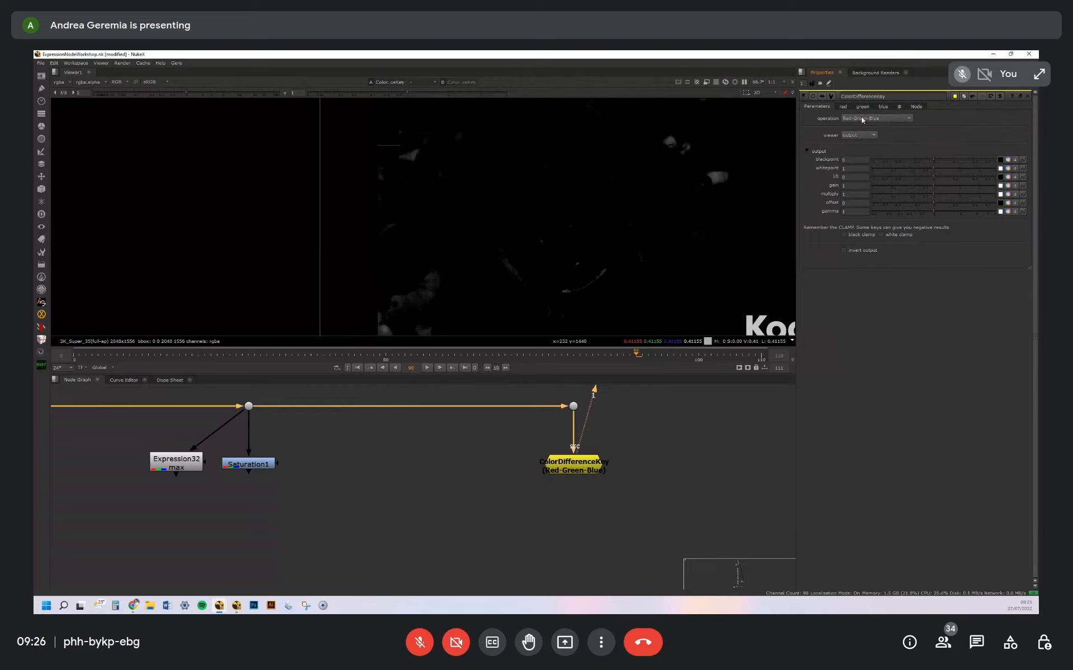
pyautogui.moveTo(189, 93); pyautogui.dragTo(223, 95)
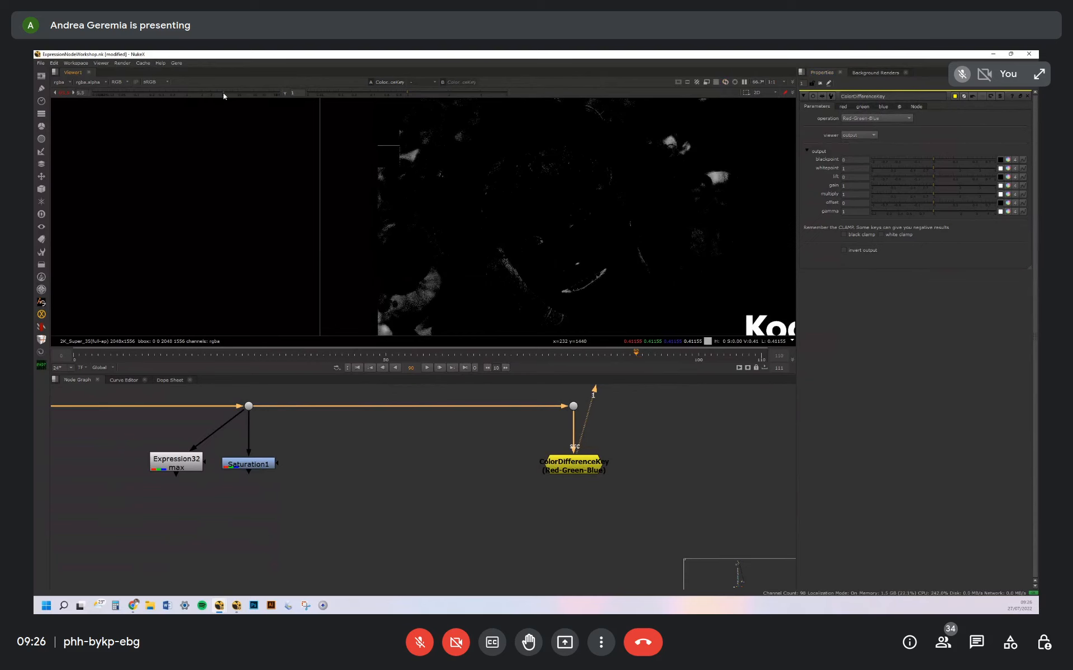
# Preview the Green Difference Key operation on the ColorDifferenceKey and set its operation to Red - Green
pyautogui.click(889, 121)
pyautogui.click(881, 165)
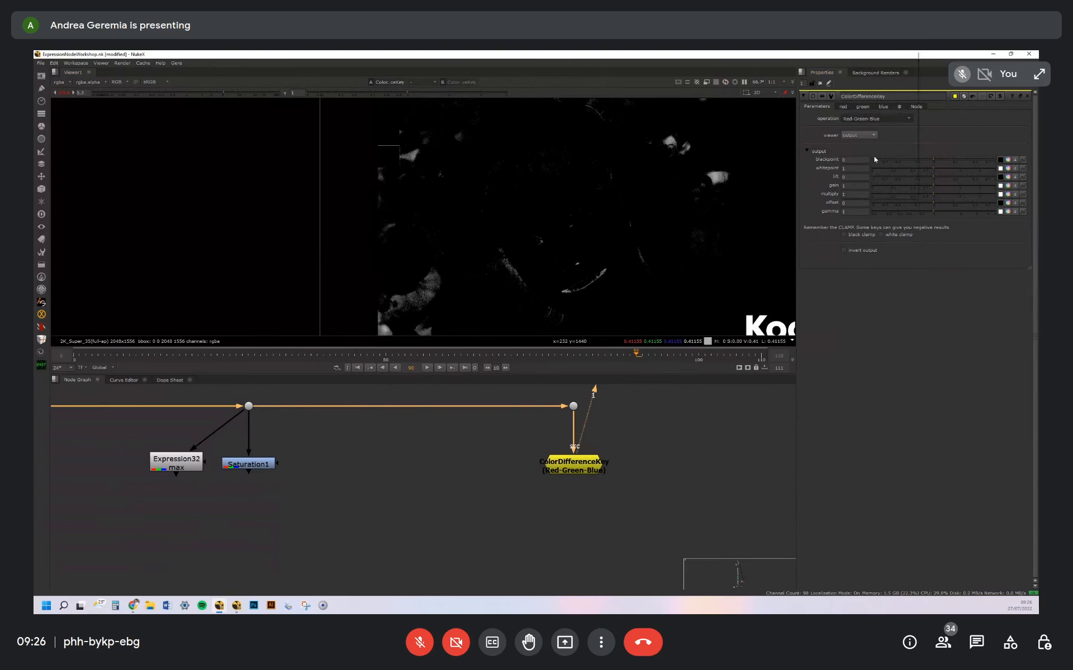
pyautogui.scroll(-1, 874, 121)
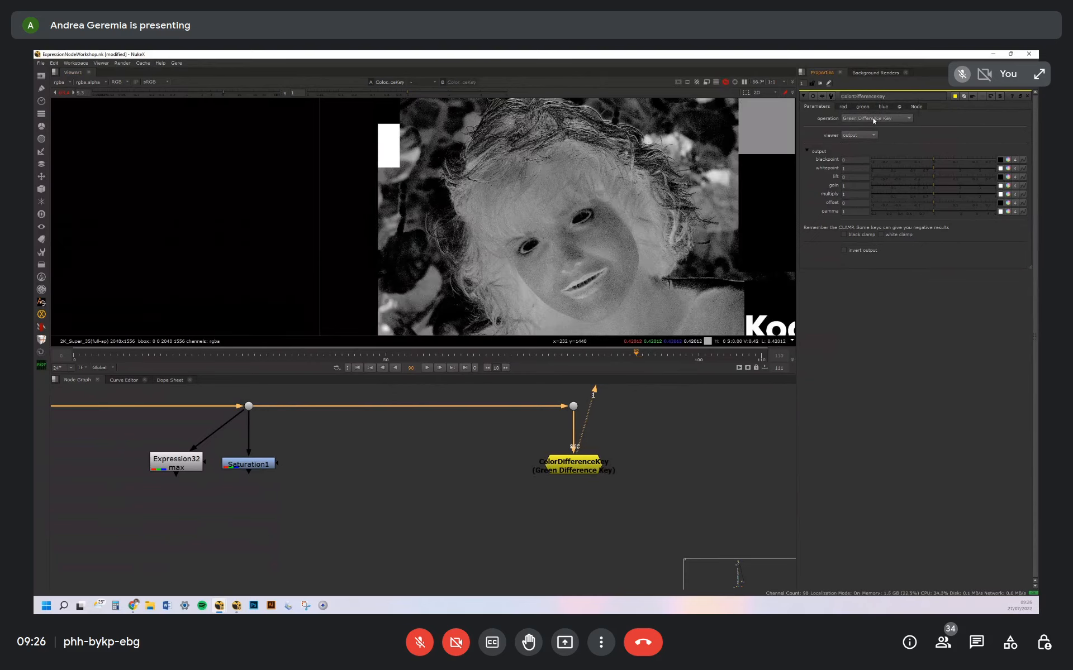
pyautogui.scroll(-1, 874, 121)
pyautogui.click(874, 120)
pyautogui.click(870, 63)
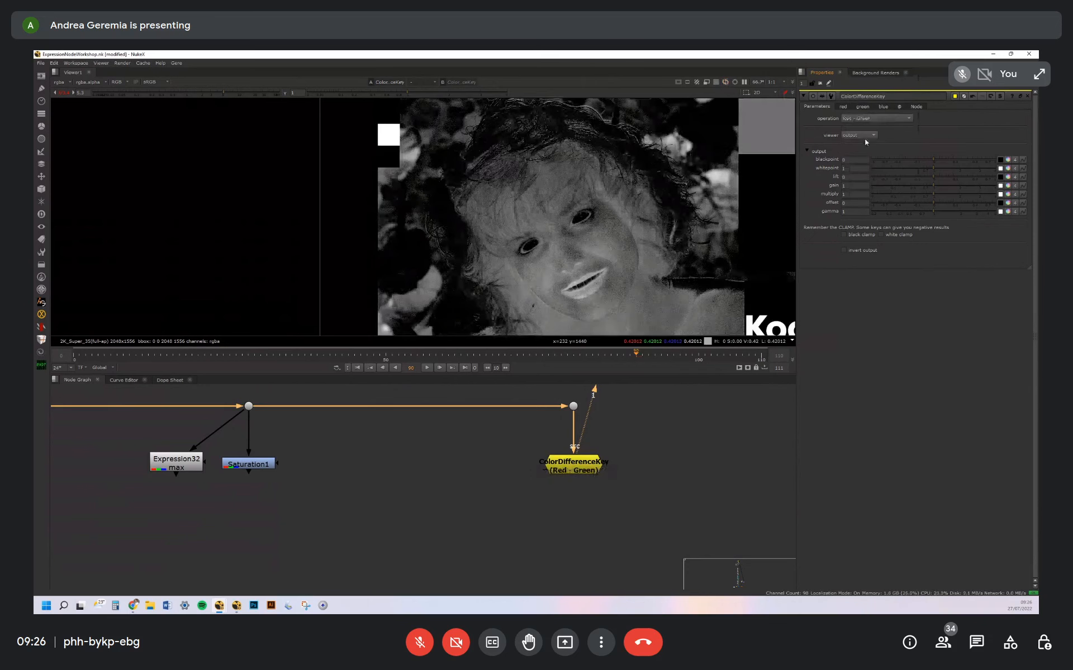
# Enable the ColorDifferenceKey's black and white clamps, raise the blackpoint and lower the whitepoint to isolate the lips
pyautogui.scroll(2, 537, 298)
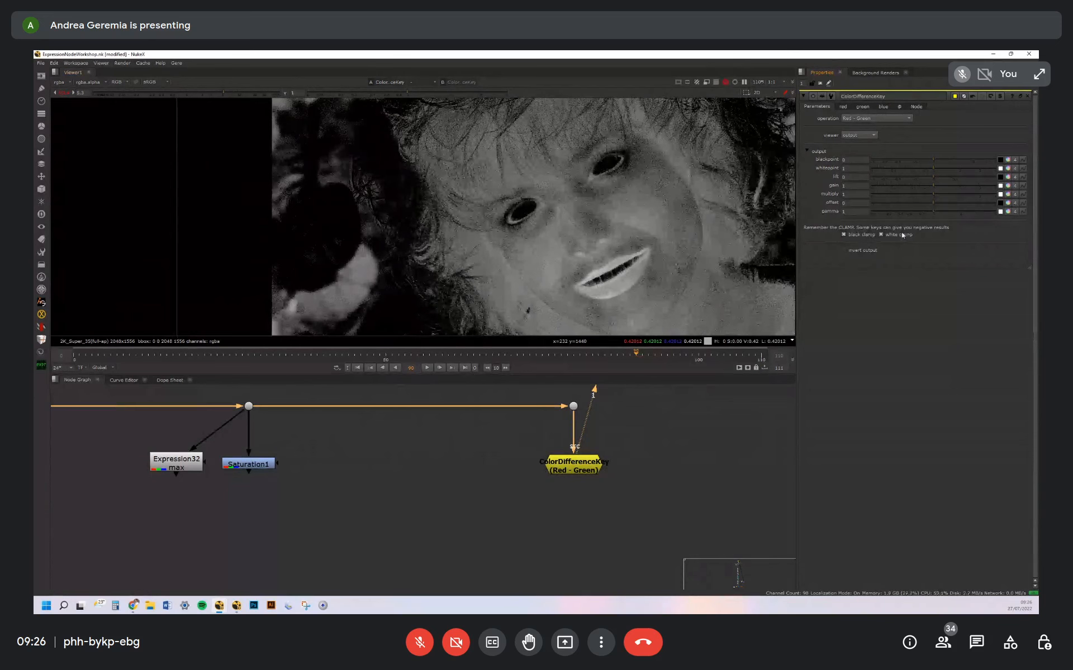
pyautogui.moveTo(926, 168); pyautogui.dragTo(899, 165)
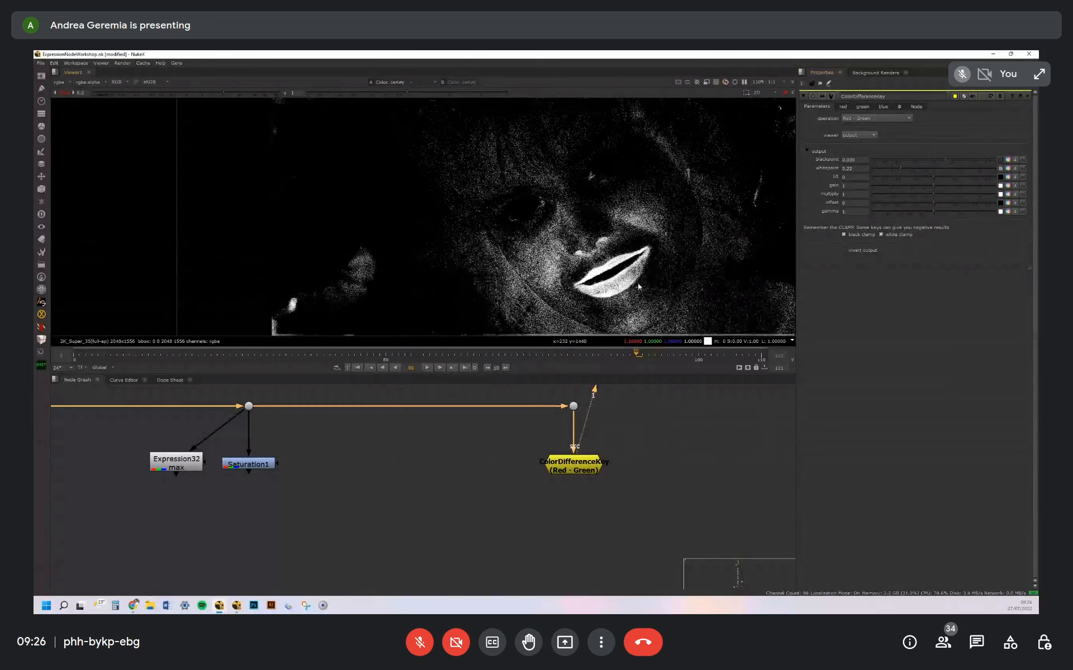
pyautogui.scroll(3, 639, 287)
pyautogui.scroll(-3, 648, 239)
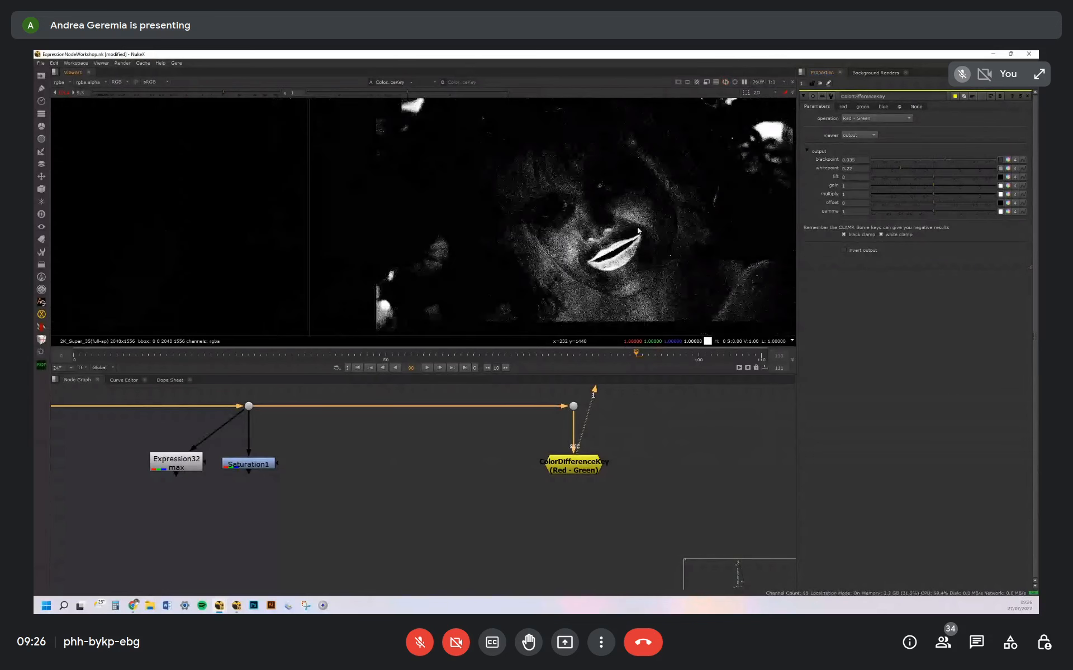
pyautogui.click(581, 469)
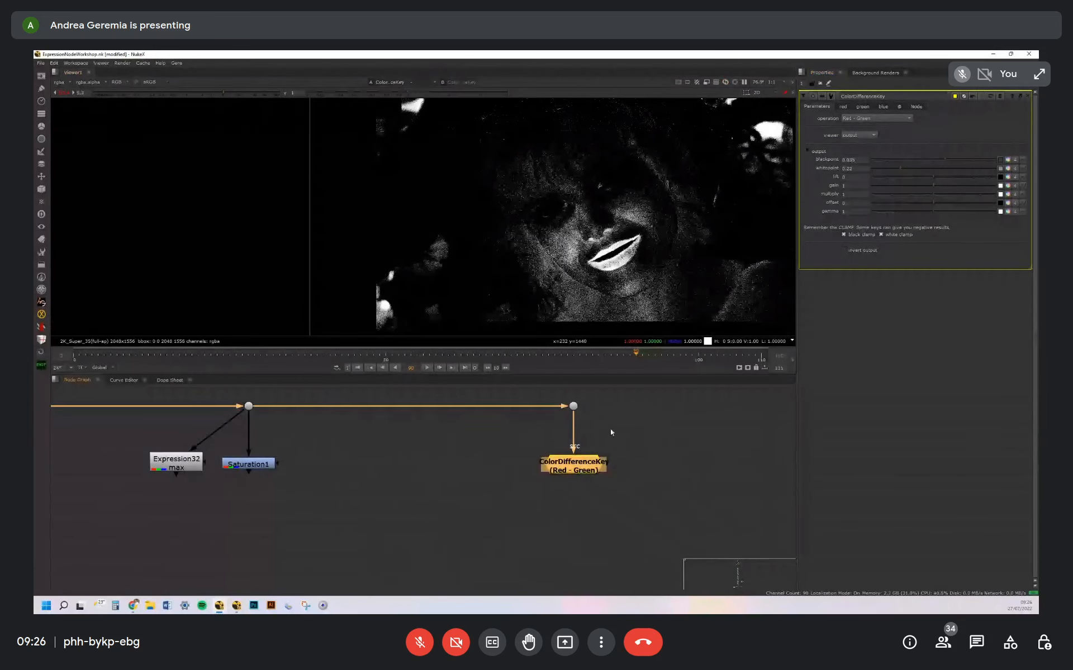
pyautogui.moveTo(593, 466); pyautogui.dragTo(592, 463)
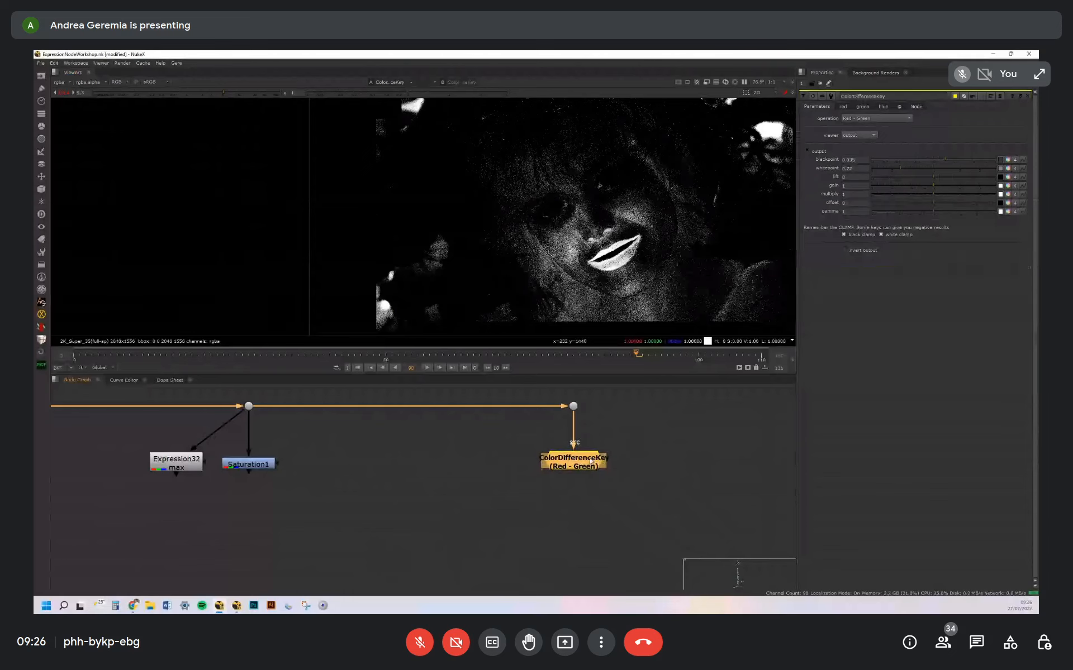
pyautogui.scroll(-3, 634, 229)
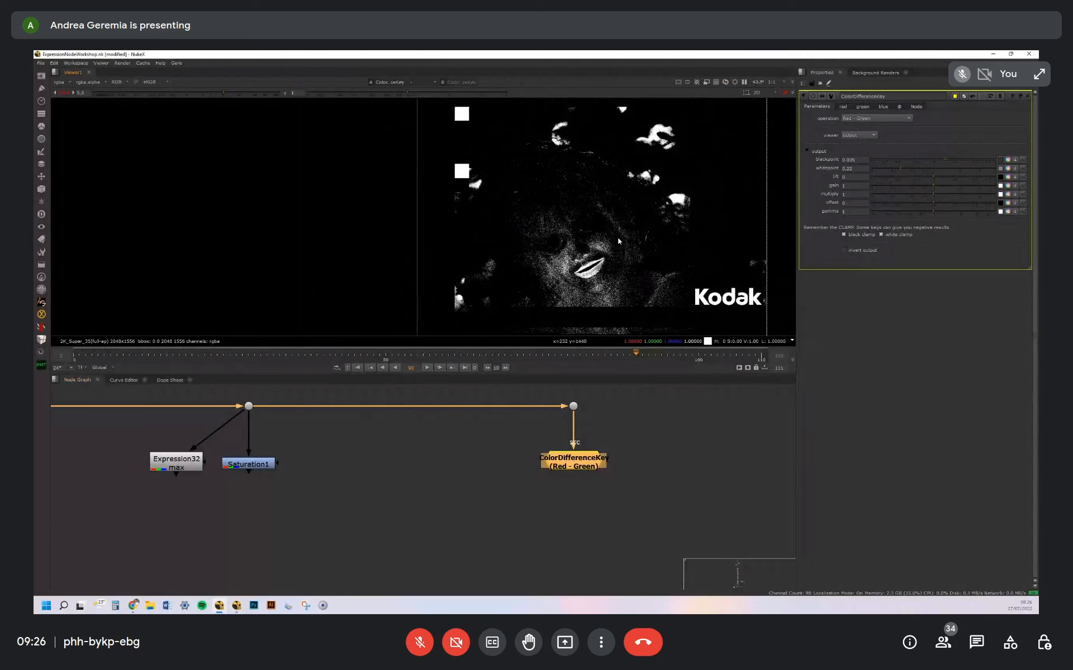
pyautogui.click(656, 456)
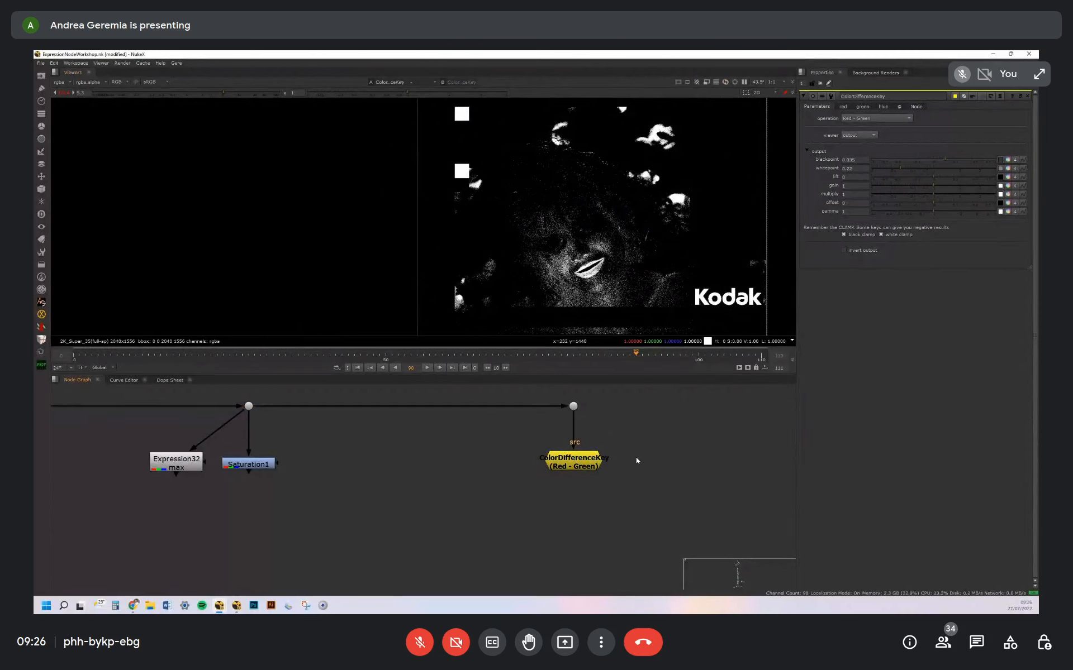
pyautogui.click(581, 464)
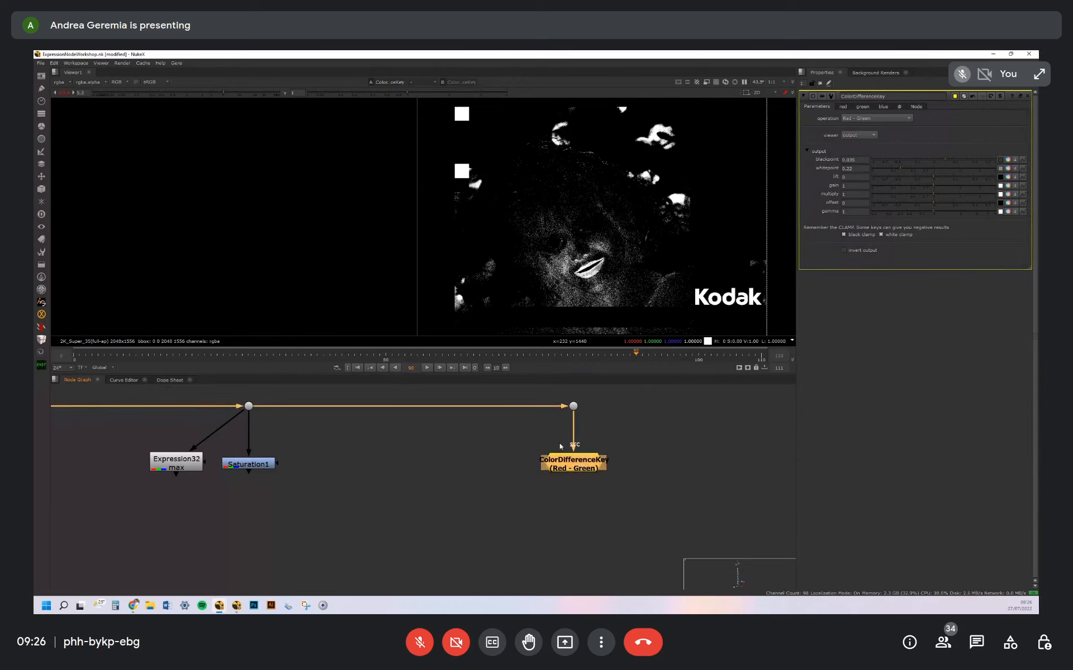
pyautogui.click(652, 468)
# Find the Matte section in the node graph and view the MATTE dot's combined colour shapes and its alpha channel
pyautogui.scroll(-10, 559, 461)
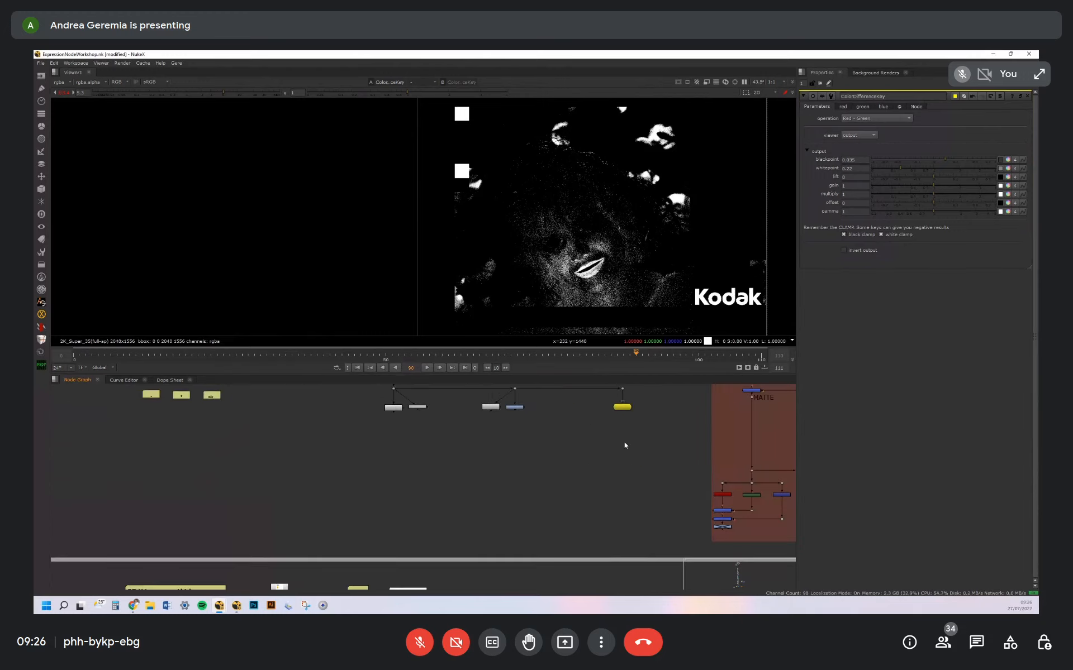
pyautogui.moveTo(625, 445); pyautogui.dragTo(542, 472, button='middle')
pyautogui.scroll(3, 495, 428)
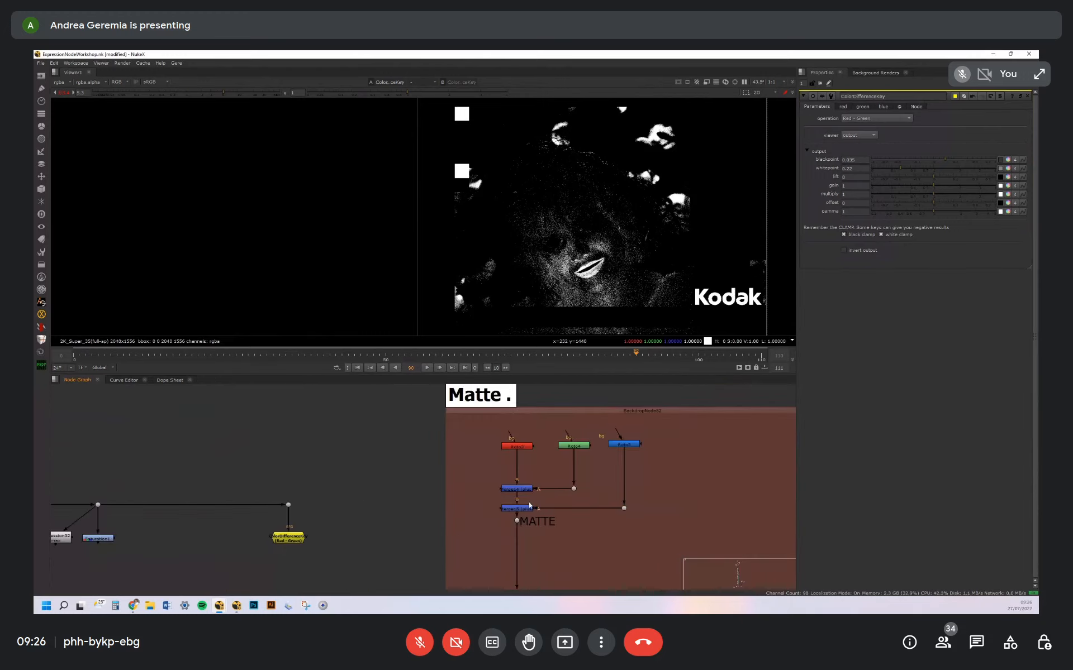
pyautogui.moveTo(551, 536); pyautogui.dragTo(564, 496, button='middle')
pyautogui.moveTo(511, 474); pyautogui.dragTo(566, 499)
pyautogui.press('1')
pyautogui.moveTo(603, 199); pyautogui.dragTo(585, 168, button='middle')
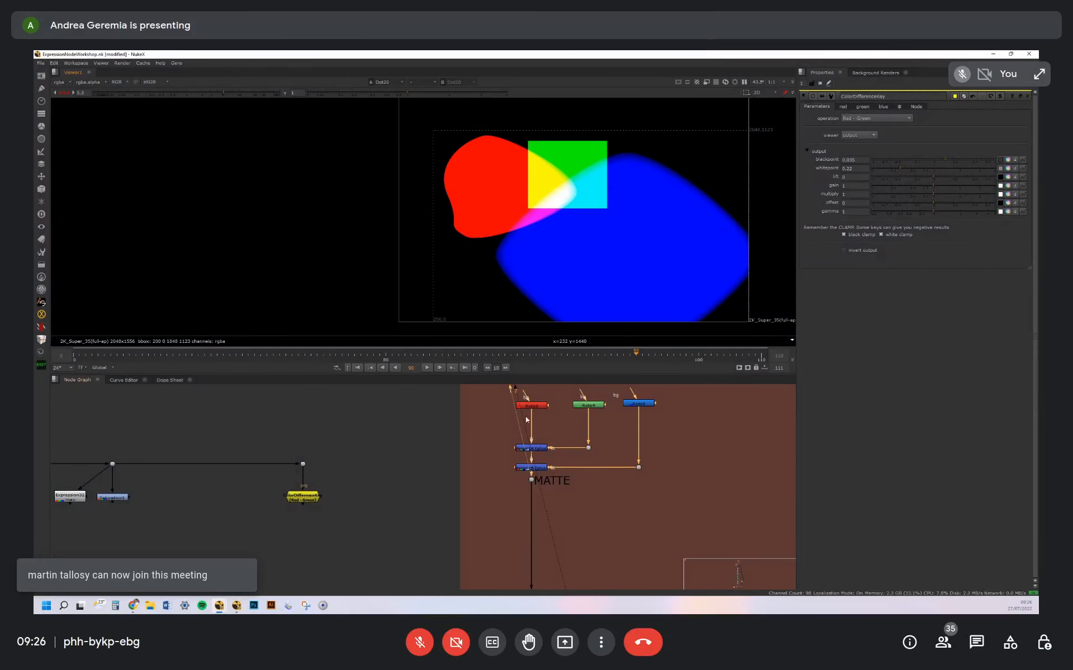
pyautogui.moveTo(531, 480); pyautogui.dragTo(534, 487)
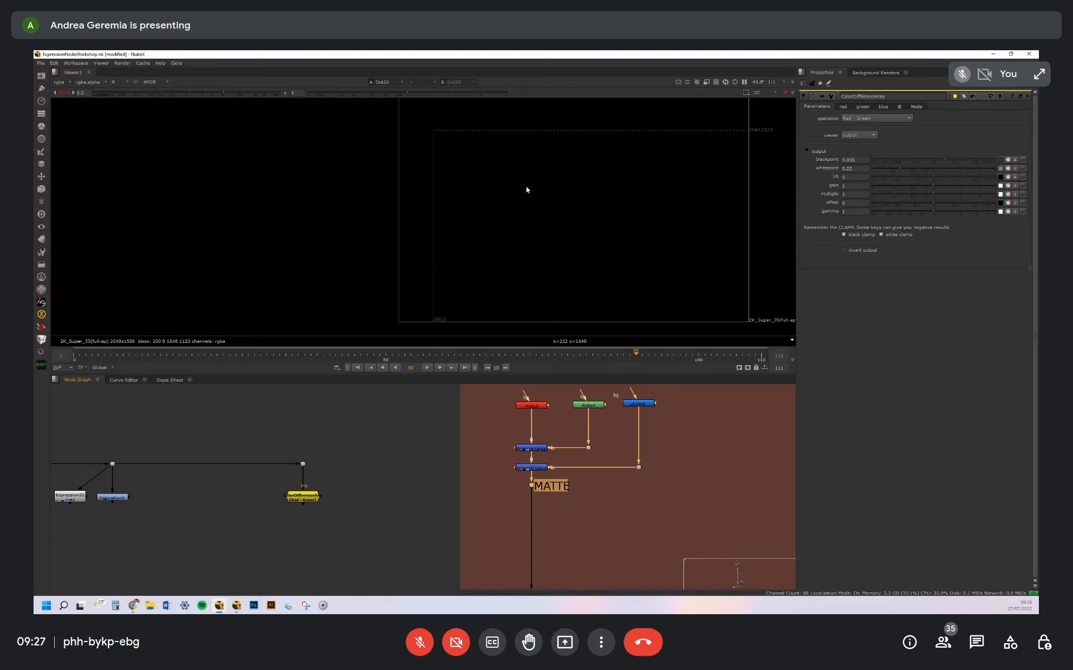
# Open the red, green and blue Roto nodes above the MATTE dot and look at their shapes
pyautogui.doubleClick(535, 407)
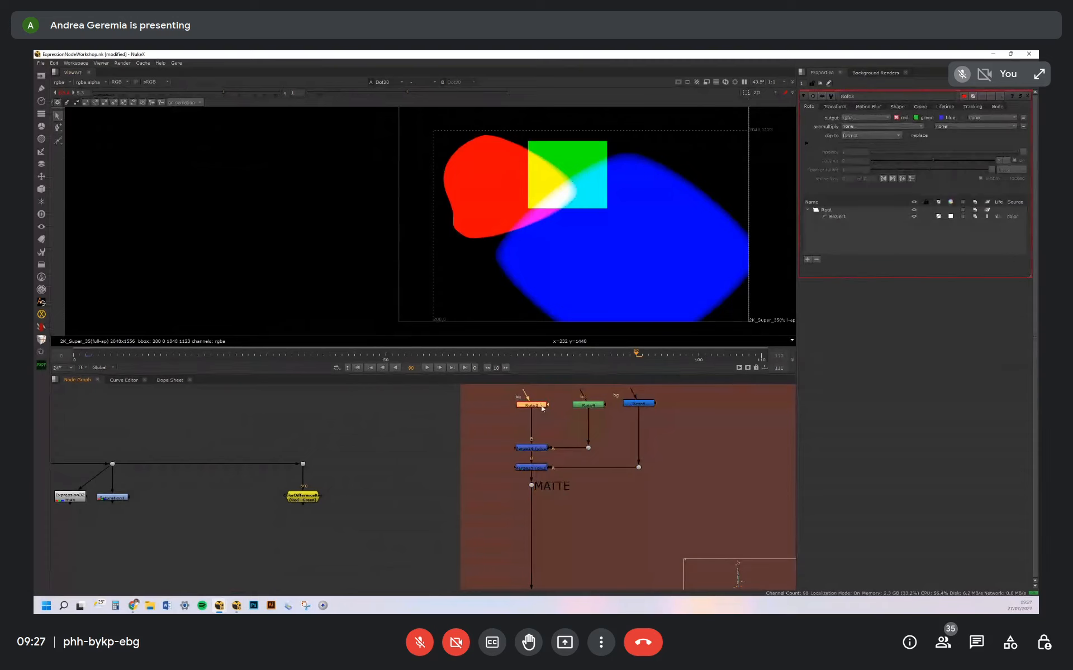
pyautogui.doubleClick(588, 405)
pyautogui.click(639, 403)
pyautogui.moveTo(590, 227); pyautogui.dragTo(566, 193, button='middle')
# Inspect the red, green and blue Shuffle nodes and view the outputs of the two max Merge nodes below them
pyautogui.moveTo(583, 525); pyautogui.dragTo(588, 387, button='middle')
pyautogui.scroll(-2, 588, 388)
pyautogui.scroll(3, 558, 495)
pyautogui.click(502, 453)
pyautogui.click(568, 453)
pyautogui.click(640, 453)
pyautogui.click(496, 453)
pyautogui.click(510, 488)
pyautogui.press('1')
pyautogui.click(516, 508)
pyautogui.press('1')
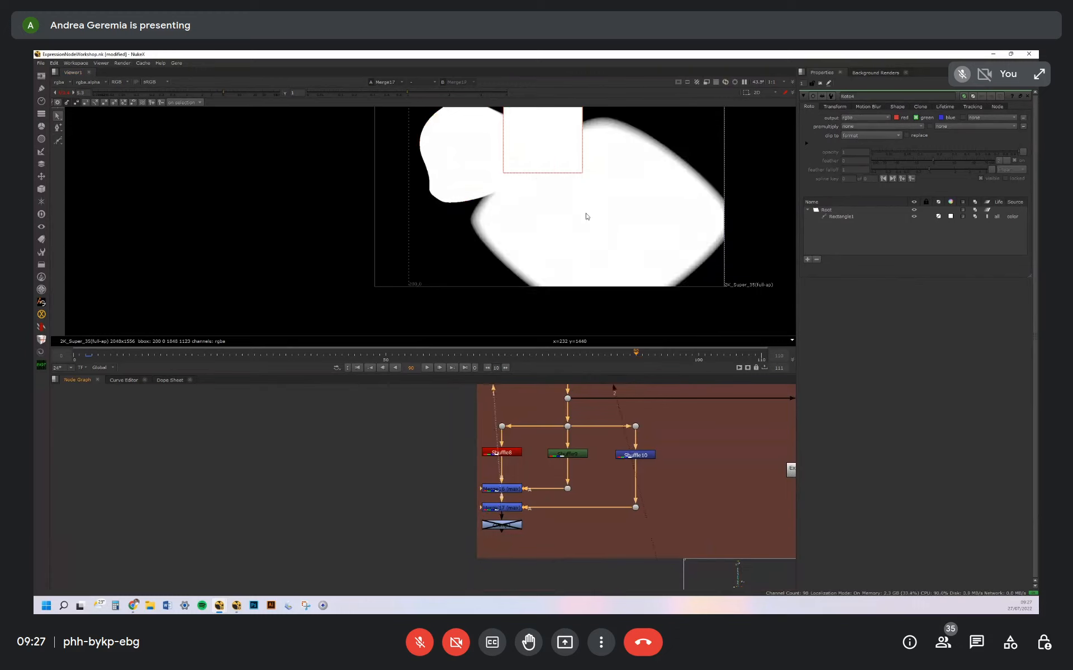
# Go over the matte branch's Merge nodes and disabled end node, selecting the whole Shuffle and Merge chain
pyautogui.click(510, 490)
pyautogui.click(510, 508)
pyautogui.click(515, 528)
pyautogui.moveTo(511, 526); pyautogui.dragTo(511, 533)
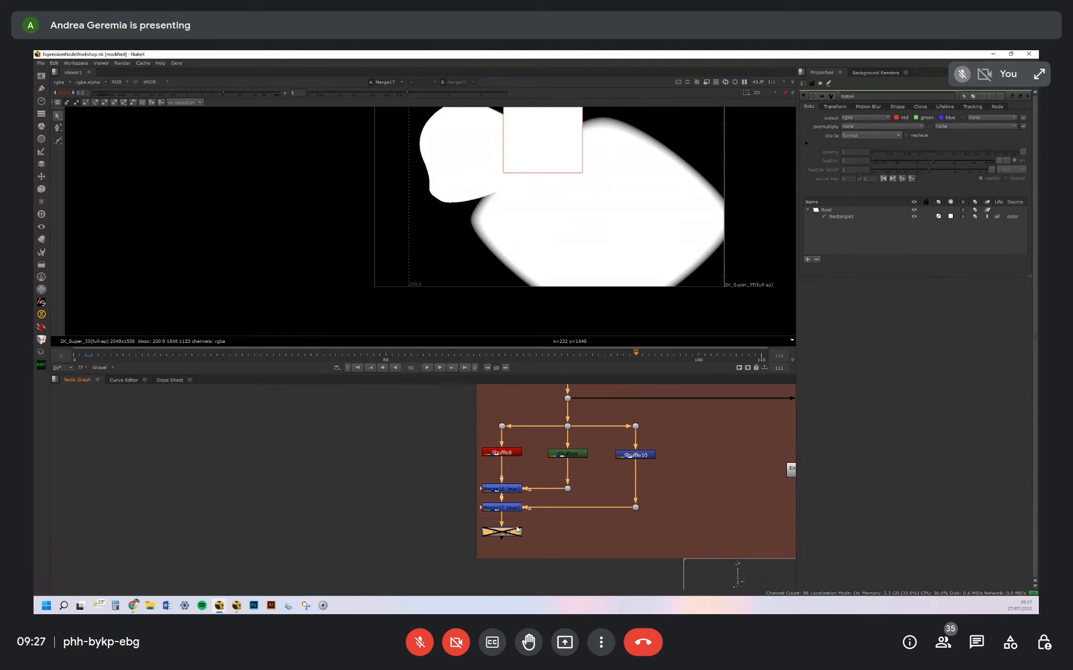
pyautogui.moveTo(420, 441); pyautogui.dragTo(637, 587)
pyautogui.scroll(-3, 571, 468)
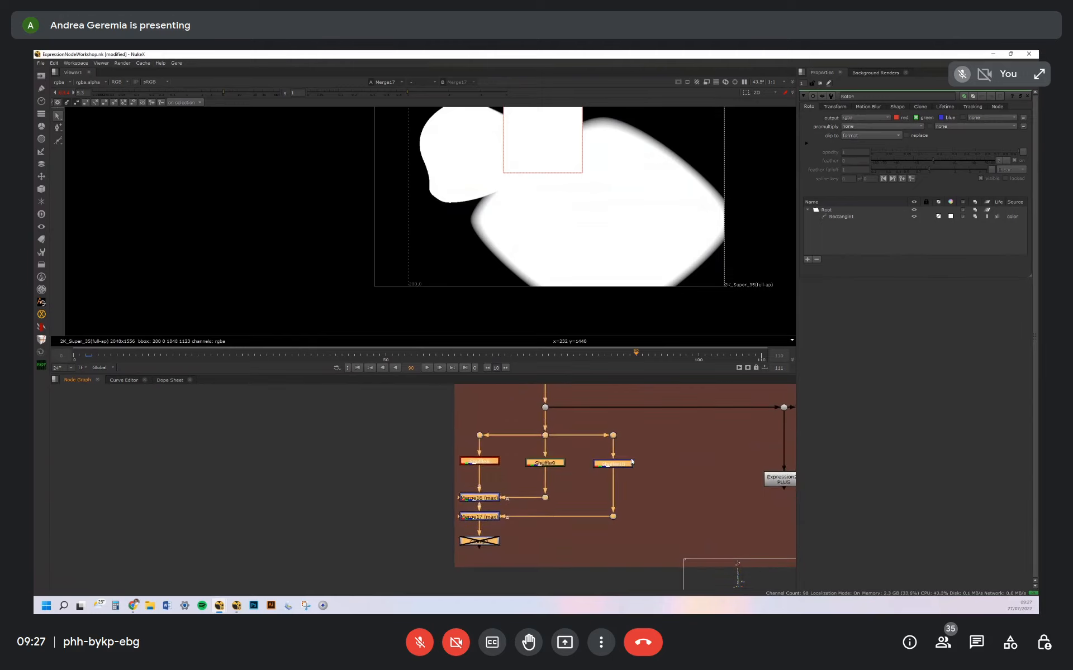
pyautogui.moveTo(462, 443); pyautogui.dragTo(629, 528)
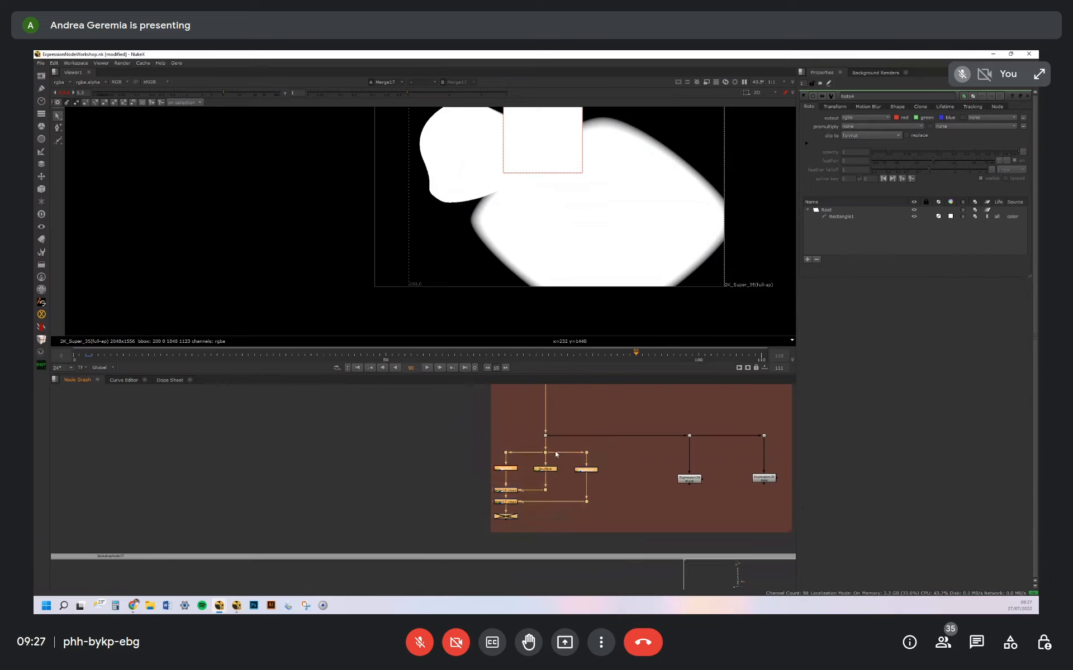
# Enable the Clamp1 node at the end of the Merge chain, view its output and open its properties
pyautogui.click(524, 509)
pyautogui.click(507, 517)
pyautogui.press('d')
pyautogui.press('1')
pyautogui.doubleClick(511, 517)
pyautogui.moveTo(575, 220); pyautogui.dragTo(564, 241, button='middle')
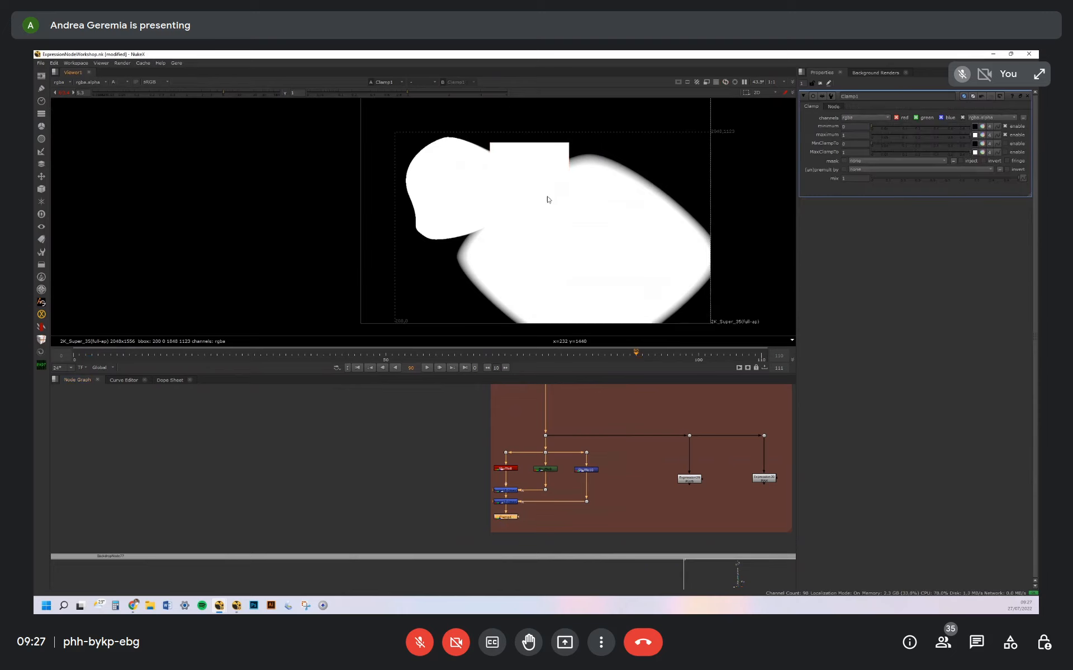
# Open the Expression29 PLUS node's properties and view its alpha output
pyautogui.moveTo(655, 456); pyautogui.dragTo(539, 448, button='middle')
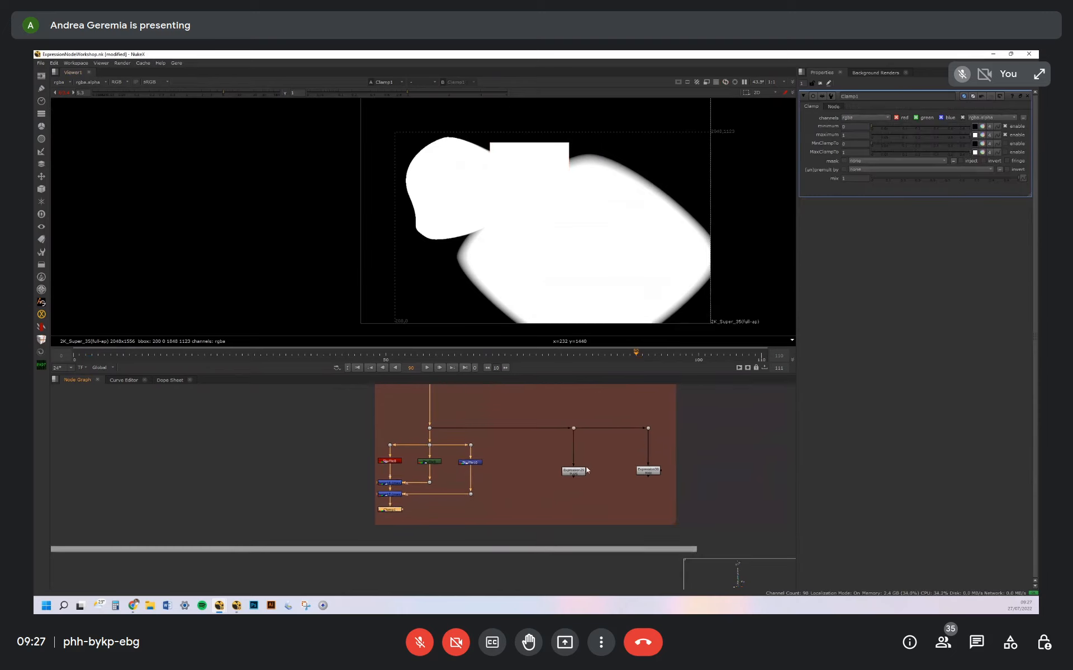
pyautogui.scroll(3, 578, 469)
pyautogui.doubleClick(578, 470)
pyautogui.moveTo(578, 469); pyautogui.dragTo(577, 471)
pyautogui.press('1')
pyautogui.press('a')
pyautogui.click(574, 473)
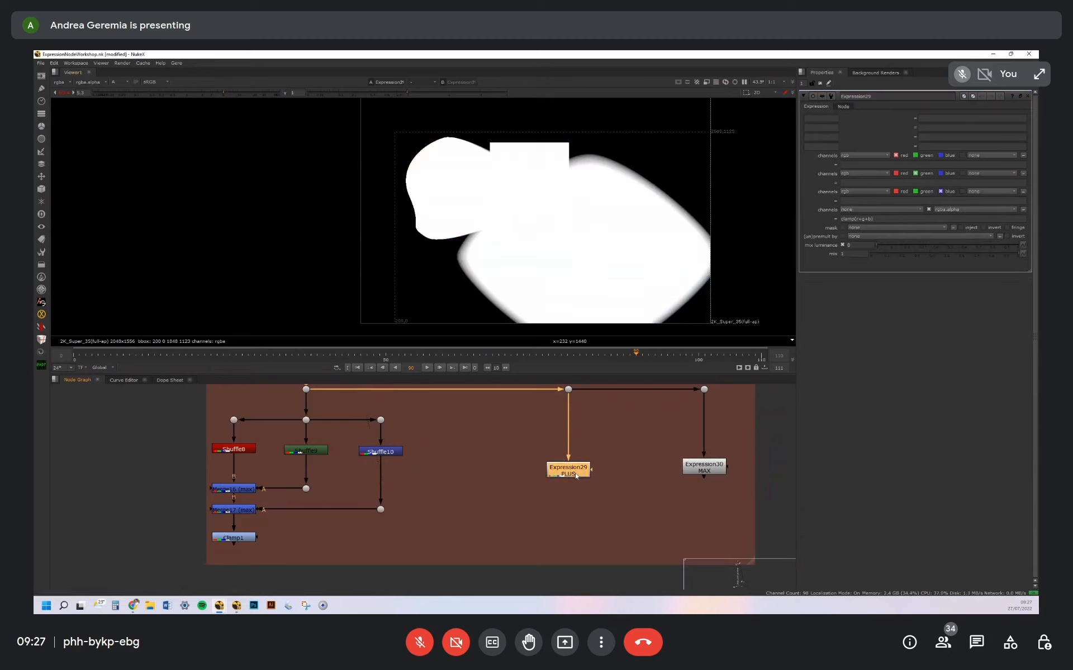
# Reduce Expression29's alpha expression to (r+g+b), sample the overlapping shapes, and restore it to clamp(r+g+b)
pyautogui.doubleClick(848, 219)
pyautogui.press('BackSpace')
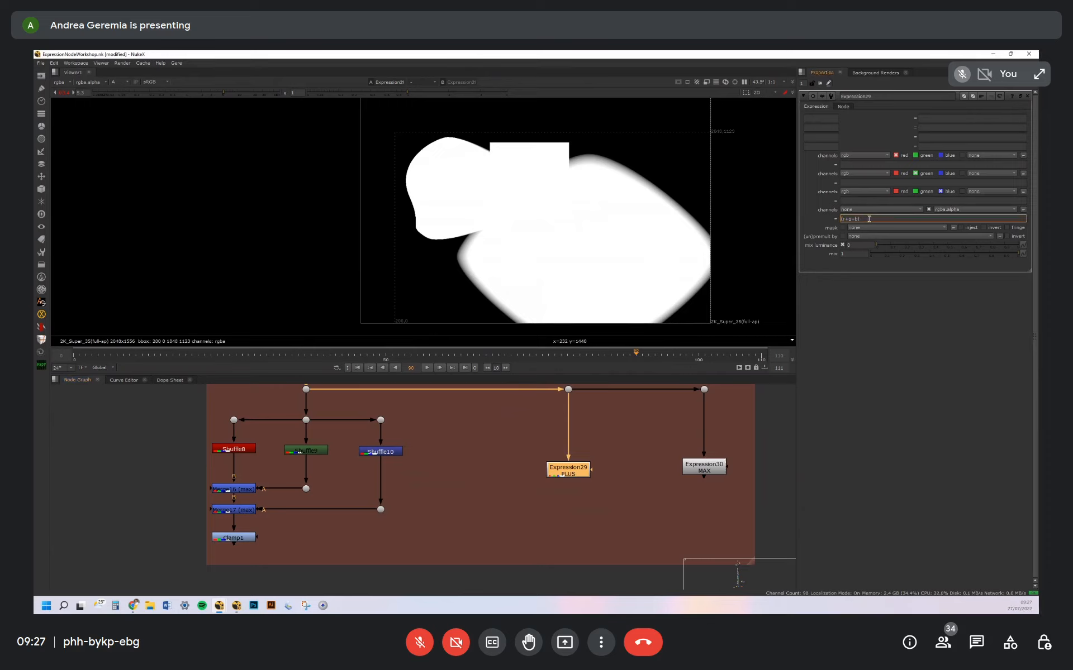
pyautogui.moveTo(843, 219); pyautogui.dragTo(858, 218)
pyautogui.click(864, 219)
pyautogui.scroll(4, 476, 178)
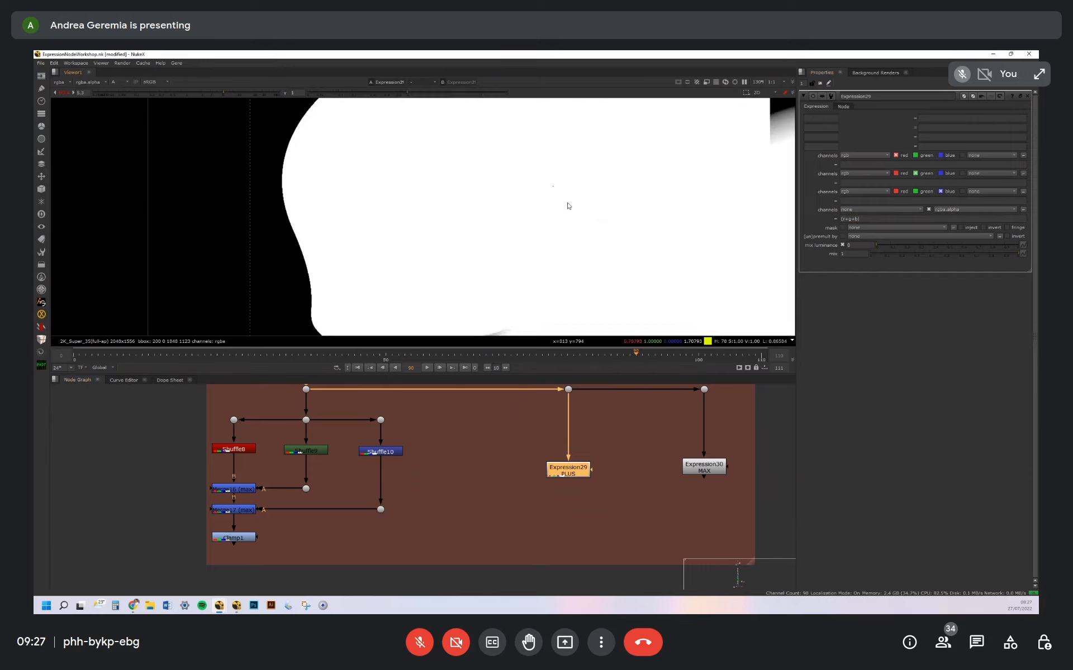
pyautogui.scroll(-3, 561, 213)
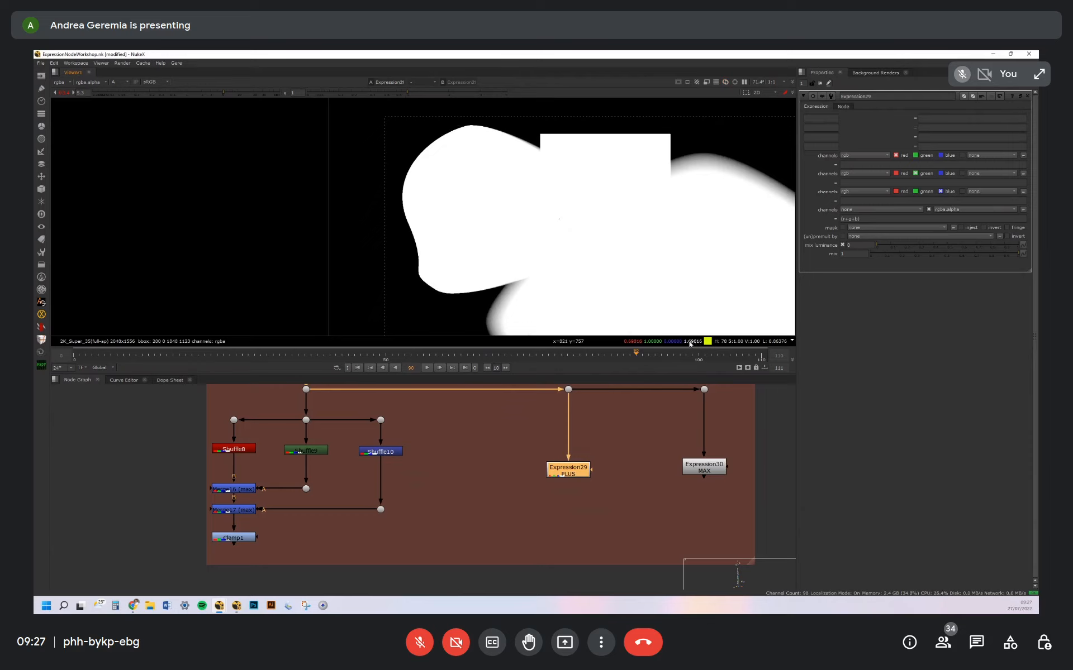
pyautogui.click(847, 219)
pyautogui.write('clamp')
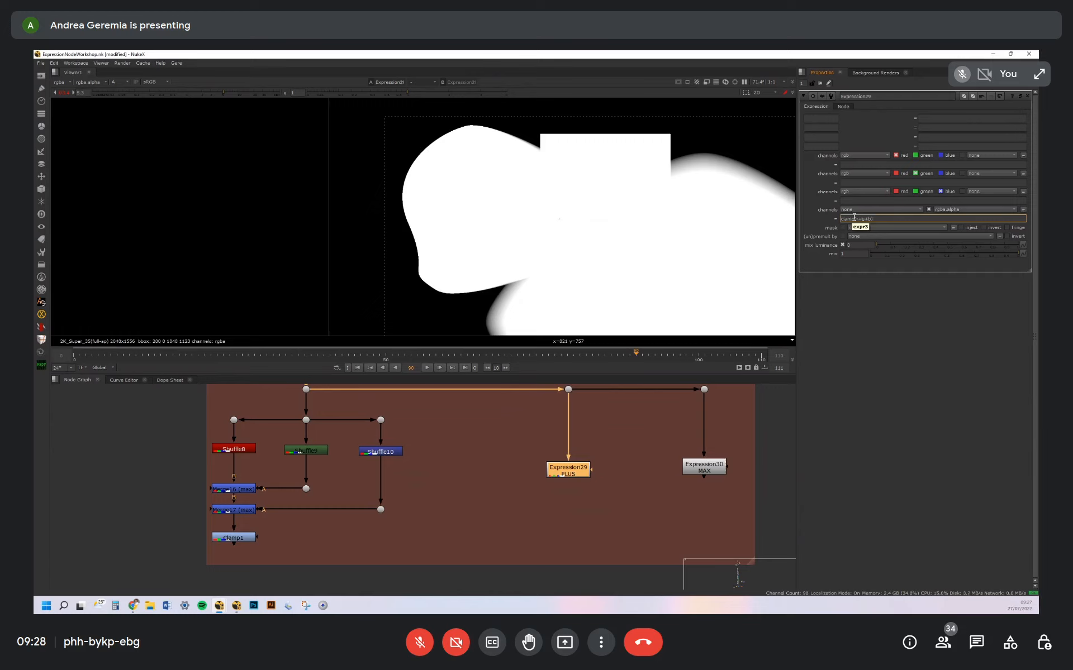
# View the Expression30 MAX node's output and open its properties to read the alpha expression
pyautogui.click(698, 471)
pyautogui.press('1')
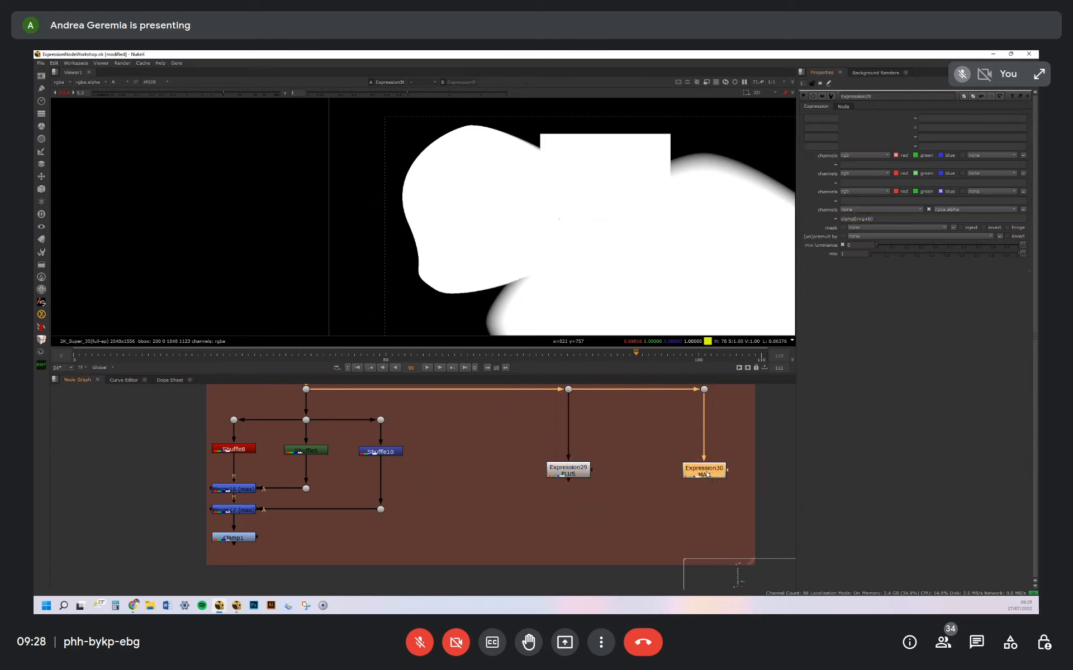
pyautogui.doubleClick(708, 478)
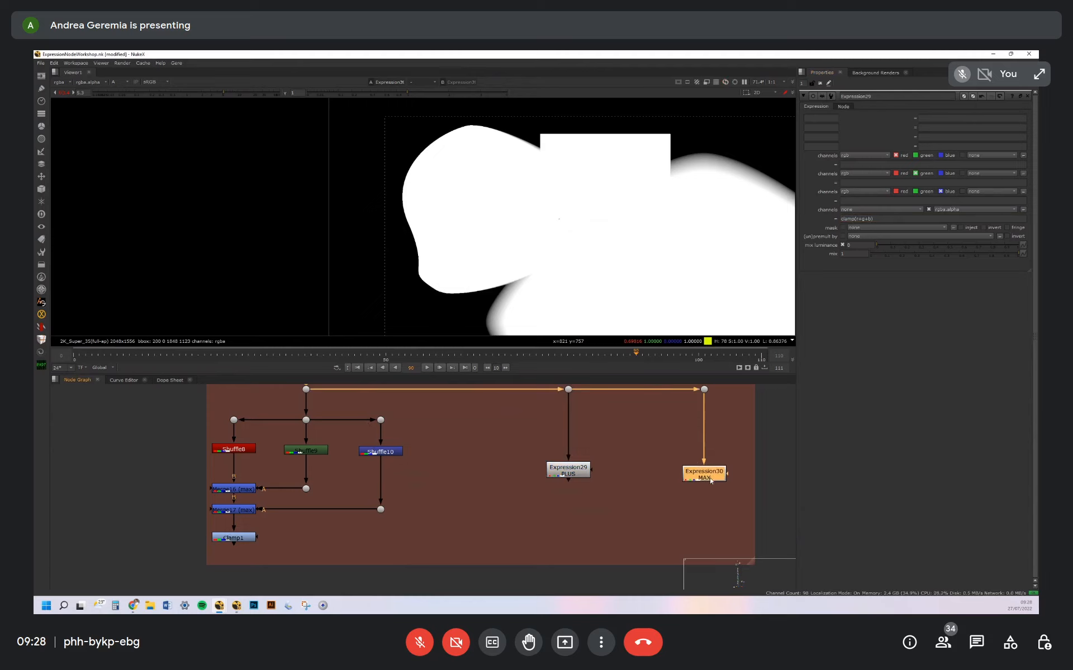
pyautogui.moveTo(867, 219); pyautogui.dragTo(817, 219)
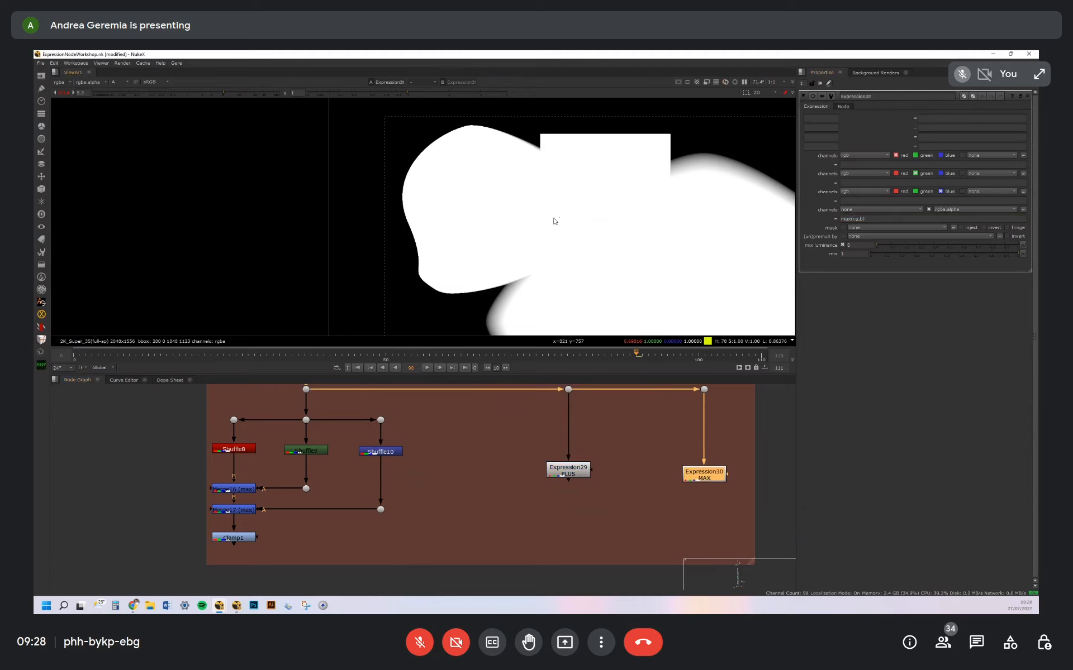
# Compare the Clamp1 output with the Expression30 MAX output by switching between the two viewer inputs
pyautogui.click(232, 540)
pyautogui.click(692, 472)
pyautogui.press('2')
pyautogui.press('1')
pyautogui.press('2')
pyautogui.press('1')
pyautogui.press('2')
# Select the Shuffle, Merge and Clamp branch to contrast it with the two single Expression nodes
pyautogui.scroll(-3, 572, 478)
pyautogui.moveTo(572, 477); pyautogui.dragTo(670, 477, button='middle')
pyautogui.moveTo(403, 430); pyautogui.dragTo(568, 501)
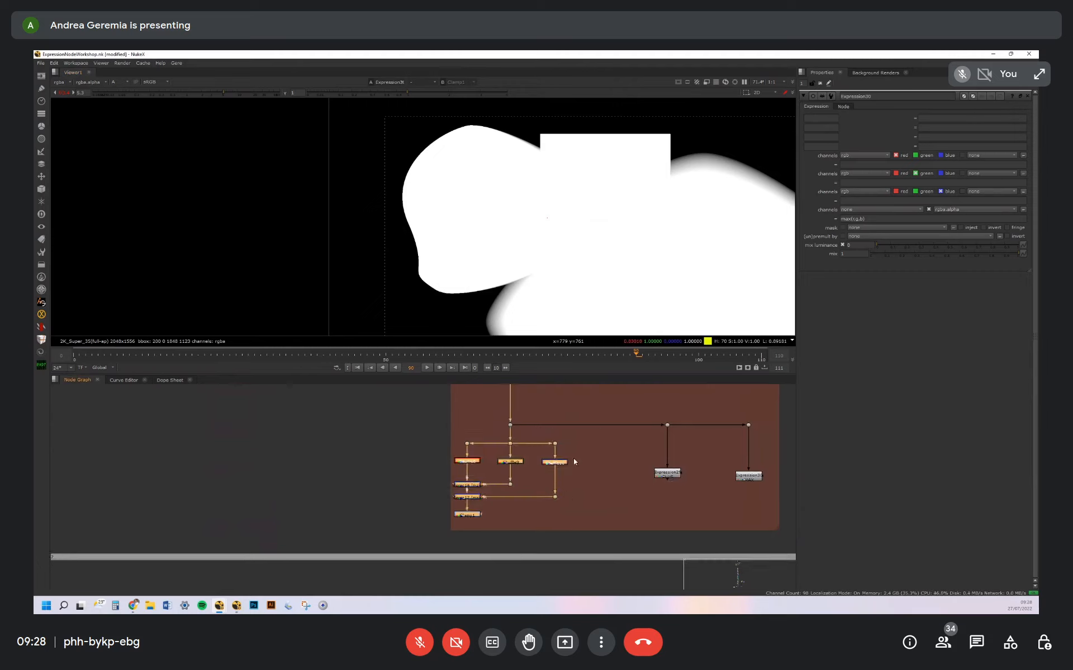
pyautogui.click(562, 474)
pyautogui.moveTo(411, 436); pyautogui.dragTo(604, 521)
pyautogui.moveTo(618, 494); pyautogui.dragTo(521, 458, button='middle')
pyautogui.click(500, 462)
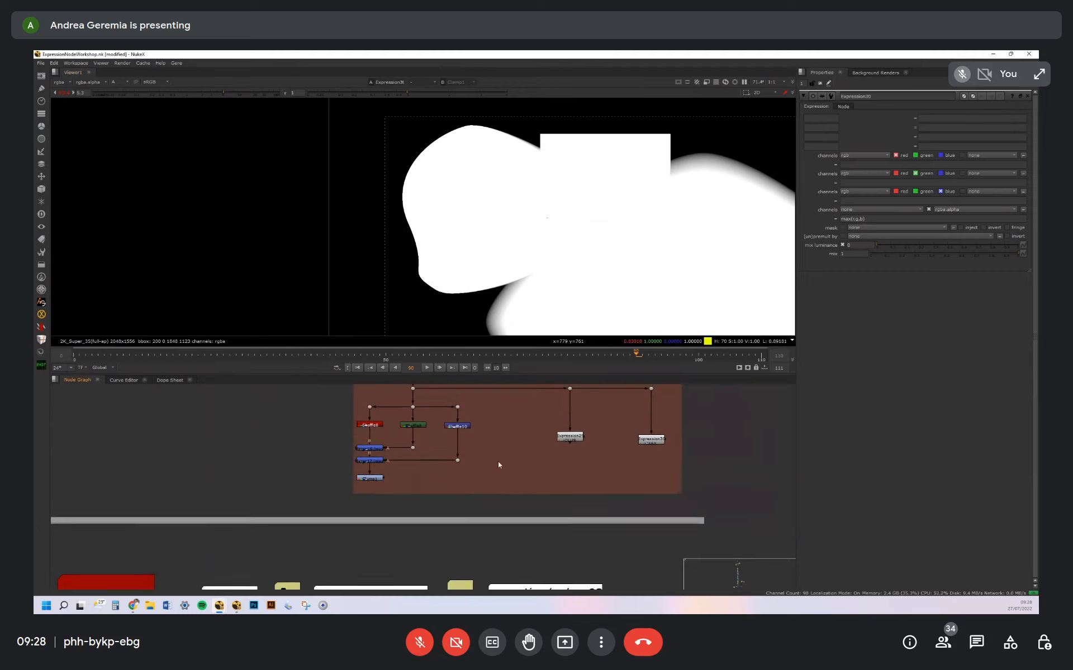
# Bring the IF/then condition section of the node graph into view and admit the waiting participant to the call
pyautogui.scroll(-5, 498, 461)
pyautogui.scroll(3, 398, 461)
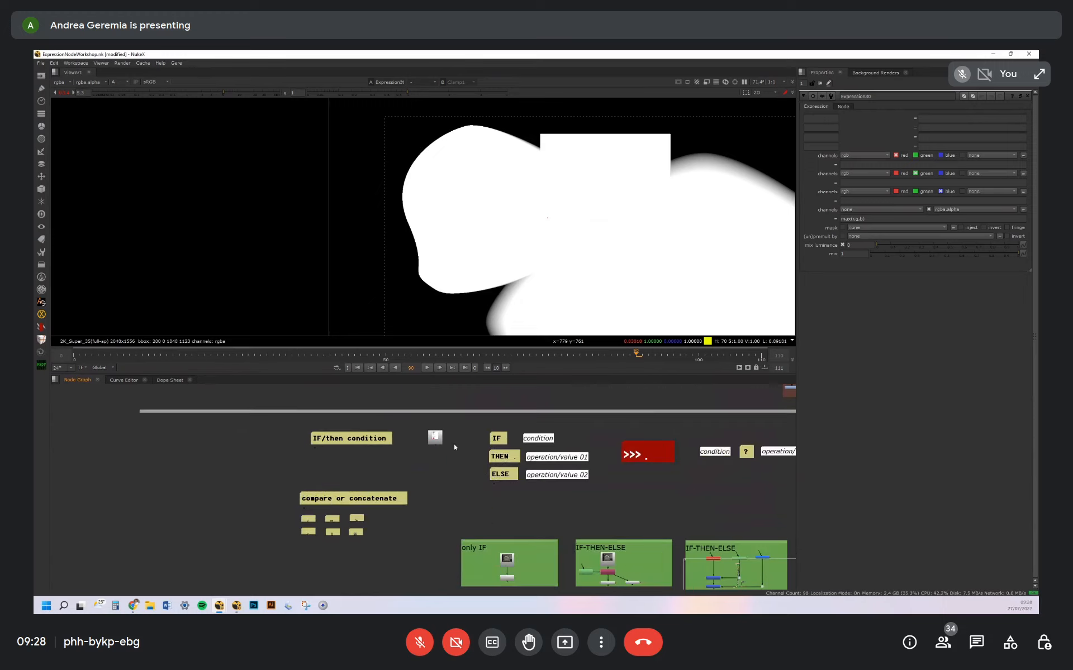
pyautogui.scroll(3, 419, 435)
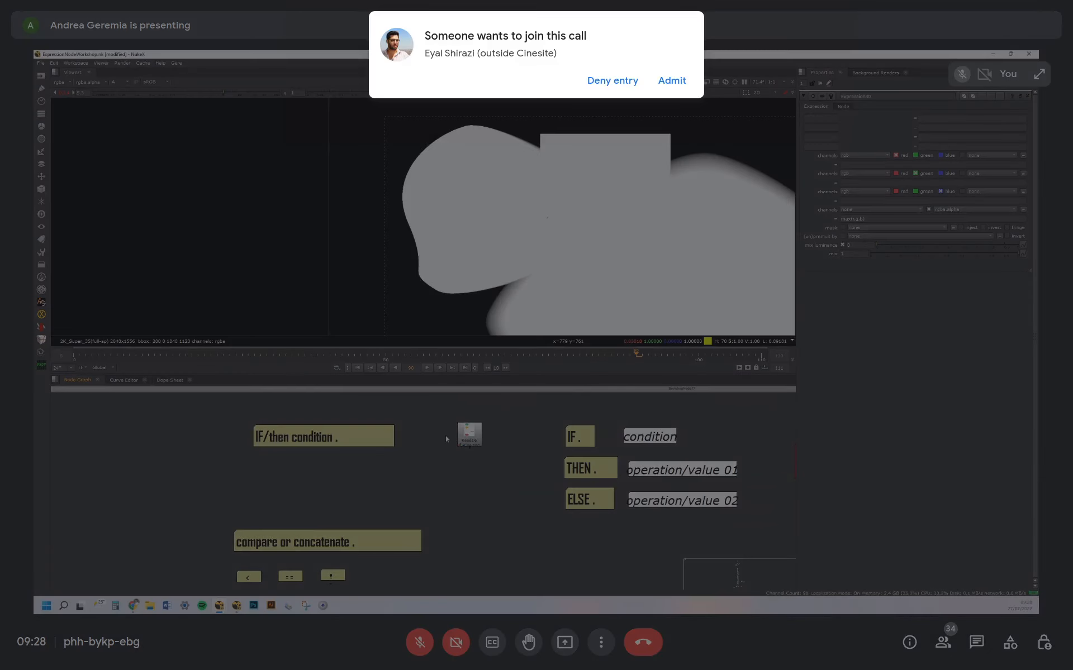
pyautogui.click(672, 80)
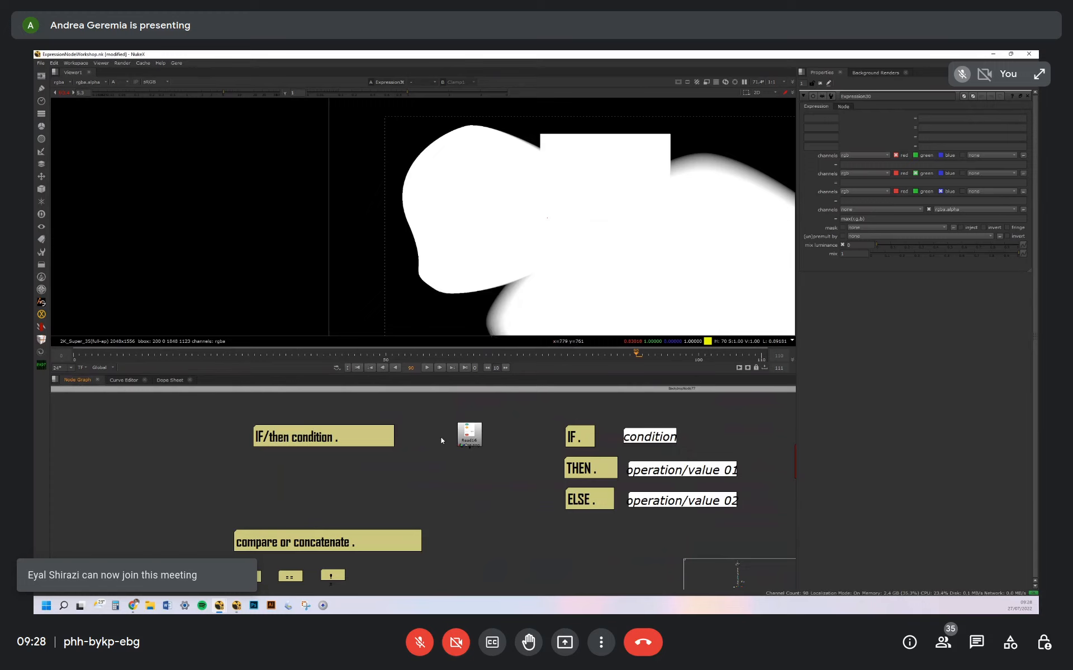
# View the Read node with the if/else flowchart image in RGB and reset the viewer's gain to normal exposure
pyautogui.scroll(2, 462, 438)
pyautogui.click(454, 439)
pyautogui.press('1')
pyautogui.keyDown('alt'); pyautogui.moveTo(589, 196); pyautogui.dragTo(539, 234, button='middle'); pyautogui.keyUp('alt')
pyautogui.press('a')
pyautogui.moveTo(612, 161); pyautogui.dragTo(581, 203, button='middle')
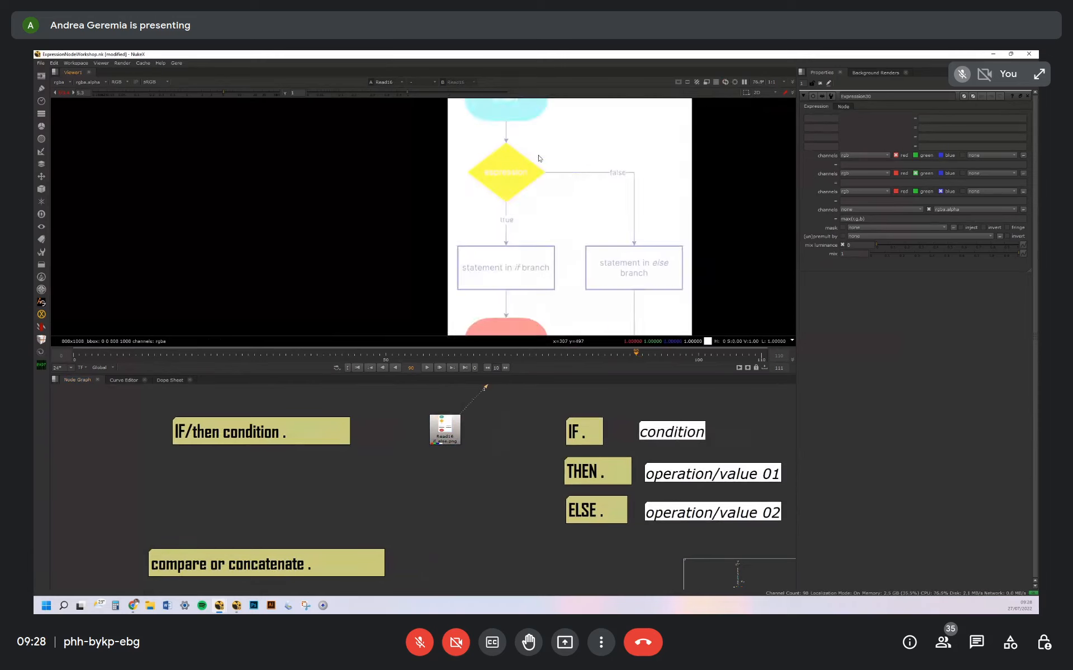
pyautogui.moveTo(519, 124); pyautogui.dragTo(542, 179, button='middle')
pyautogui.click(64, 92)
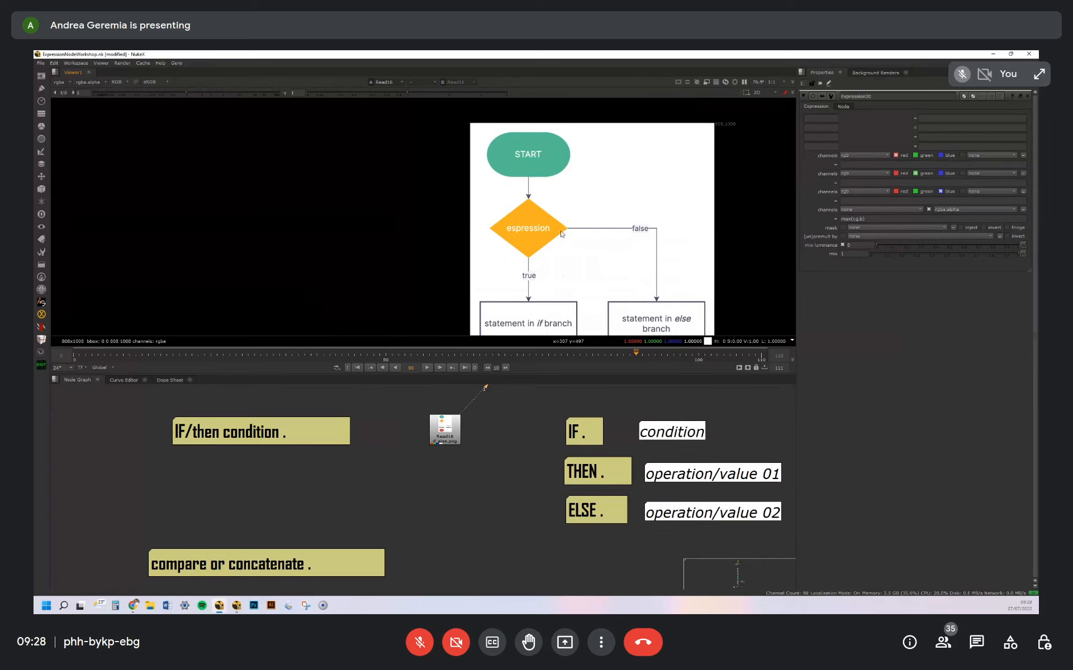
# Examine the flowchart from START through the expression's true and false branches down to STOP
pyautogui.moveTo(562, 233); pyautogui.dragTo(546, 218, button='middle')
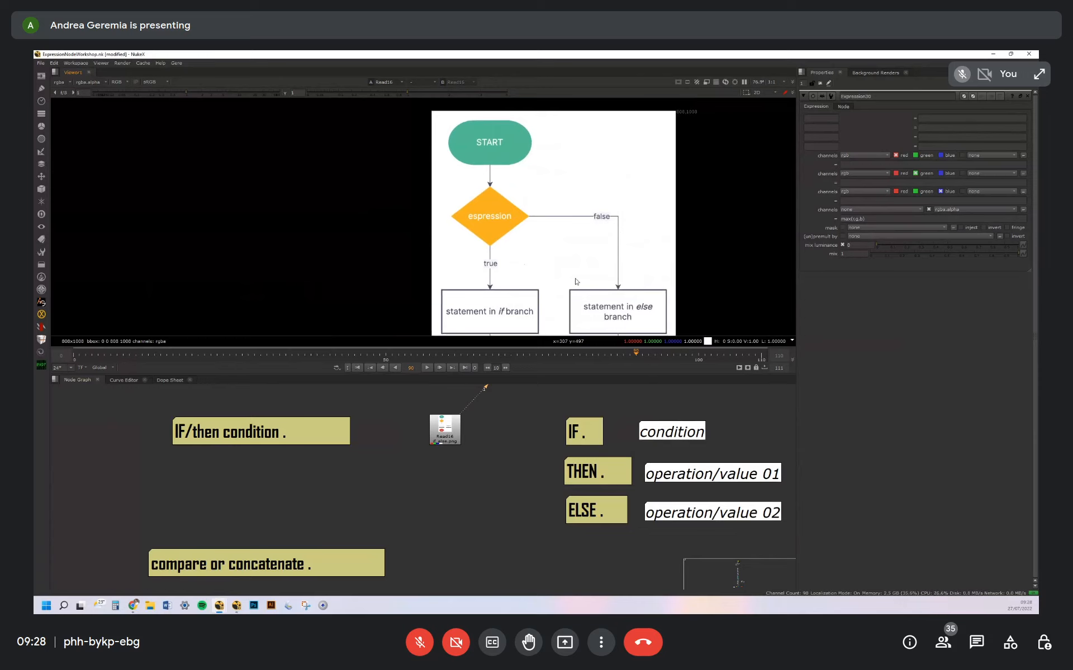
pyautogui.moveTo(495, 298); pyautogui.dragTo(498, 268, button='middle')
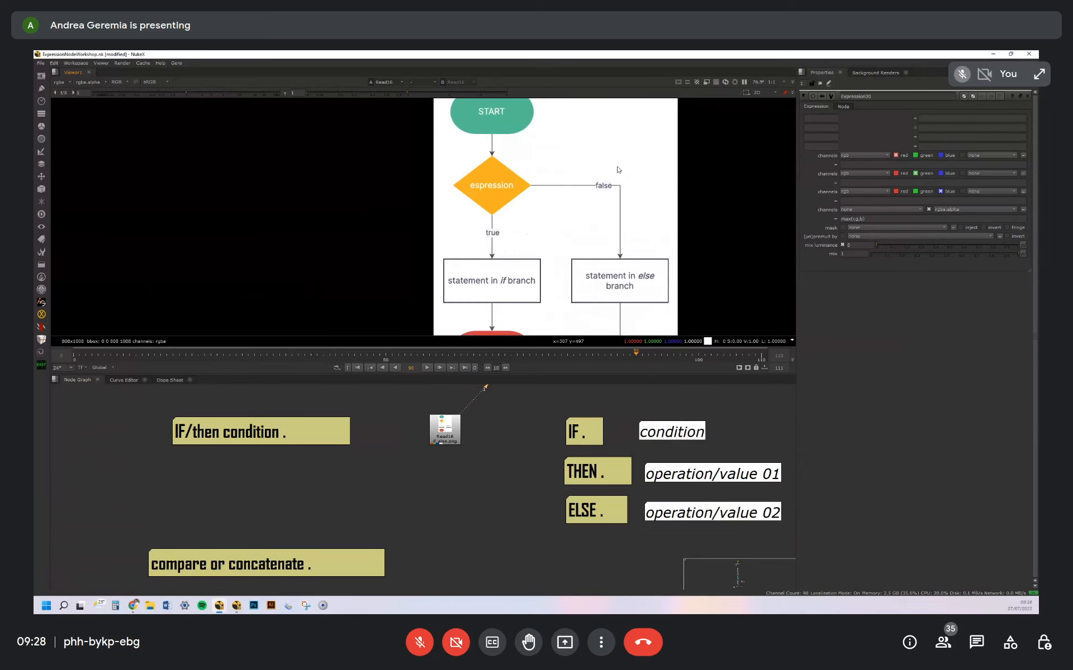
pyautogui.moveTo(634, 230); pyautogui.dragTo(613, 235, button='middle')
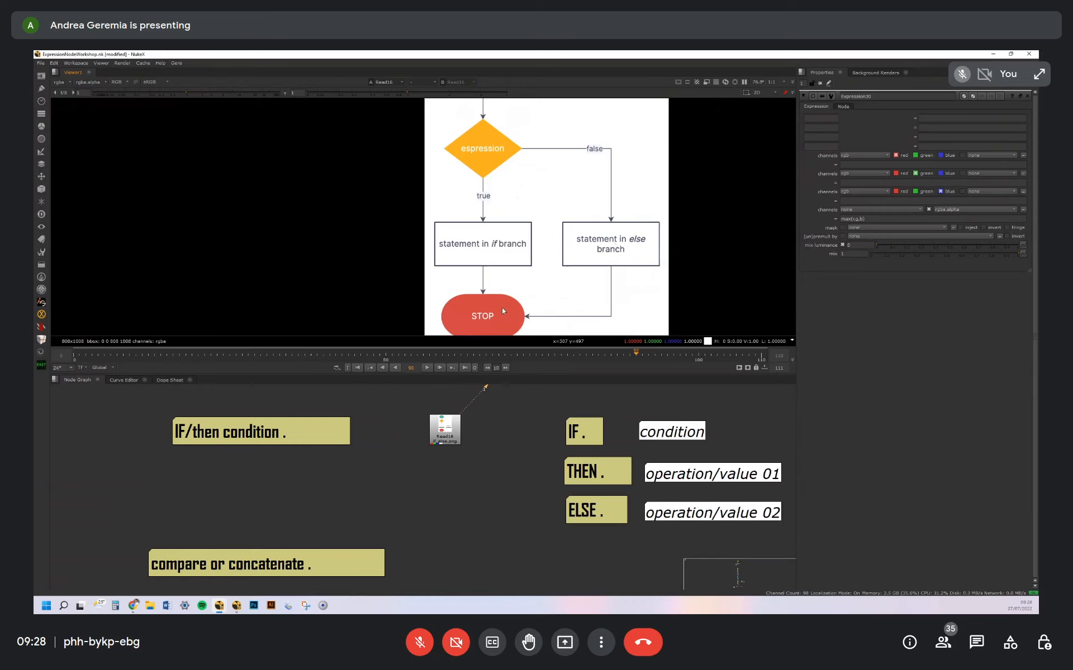
pyautogui.moveTo(502, 307); pyautogui.dragTo(504, 278, button='middle')
pyautogui.moveTo(426, 260); pyautogui.dragTo(547, 321)
pyautogui.moveTo(410, 179); pyautogui.dragTo(545, 245)
pyautogui.moveTo(401, 187); pyautogui.dragTo(716, 263)
# Go through the IF condition, THEN operation/value 01 and ELSE operation/value 02 notes beside the flowchart node
pyautogui.moveTo(611, 436); pyautogui.dragTo(487, 439, button='middle')
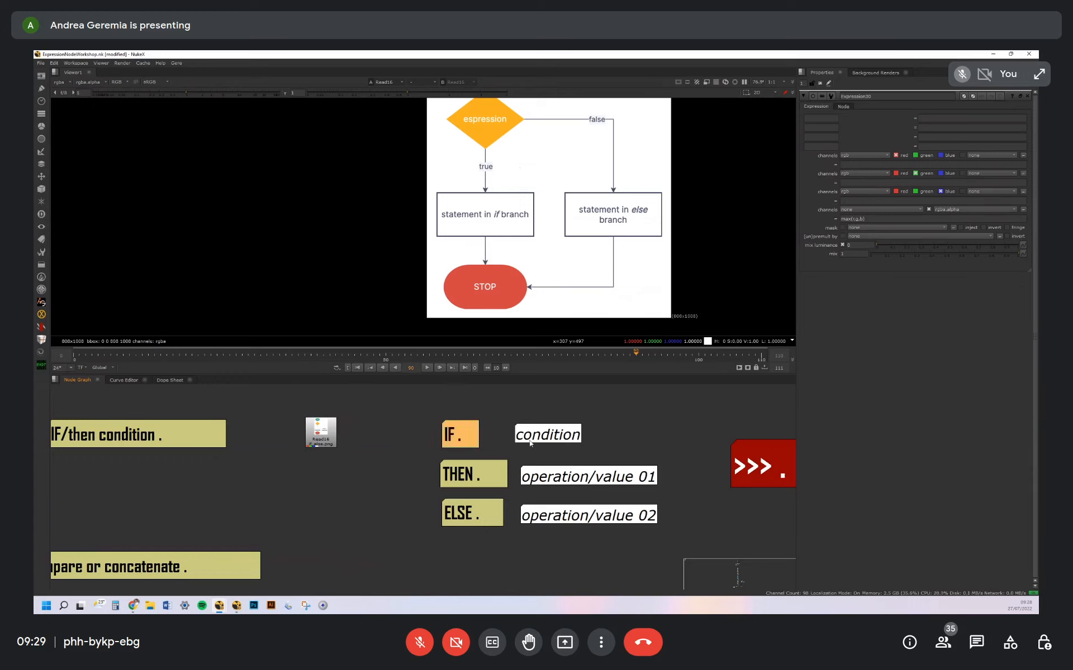
pyautogui.moveTo(583, 483); pyautogui.dragTo(602, 477)
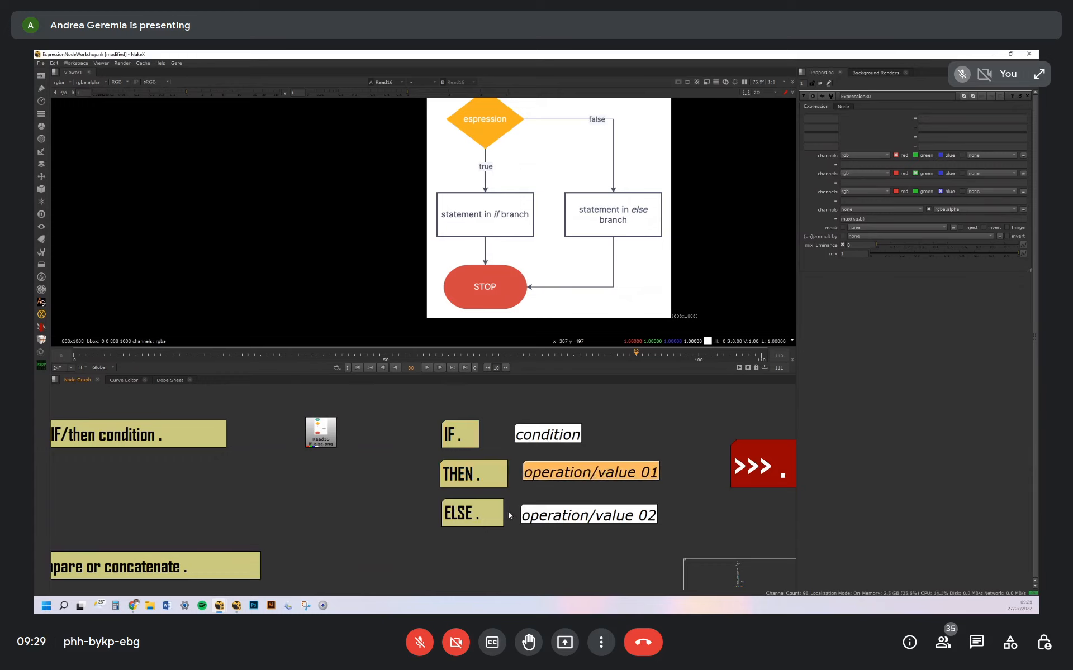
pyautogui.click(538, 495)
pyautogui.moveTo(566, 516)
pyautogui.mouseDown()
pyautogui.moveTo(578, 515)
pyautogui.moveTo(568, 513)
pyautogui.mouseUp()
pyautogui.moveTo(735, 503); pyautogui.dragTo(574, 498, button='middle')
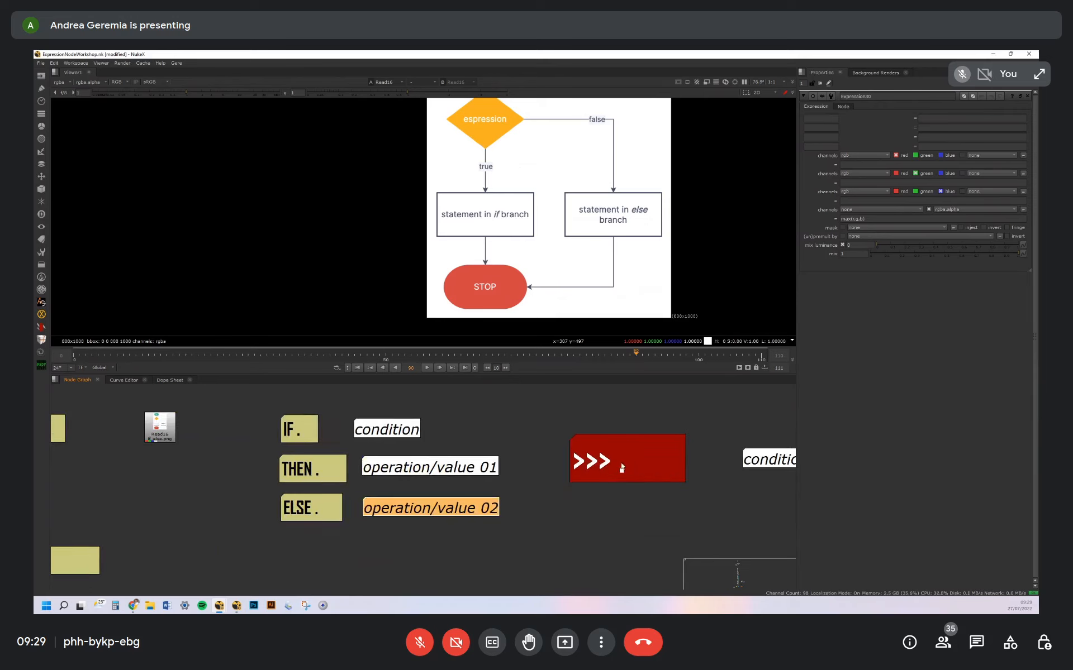
pyautogui.click(649, 466)
# Select the whole IF/THEN/ELSE note block and its three keyword labels to single them out
pyautogui.moveTo(236, 396); pyautogui.dragTo(530, 559)
pyautogui.moveTo(237, 424); pyautogui.dragTo(267, 426, button='middle')
pyautogui.click(268, 427)
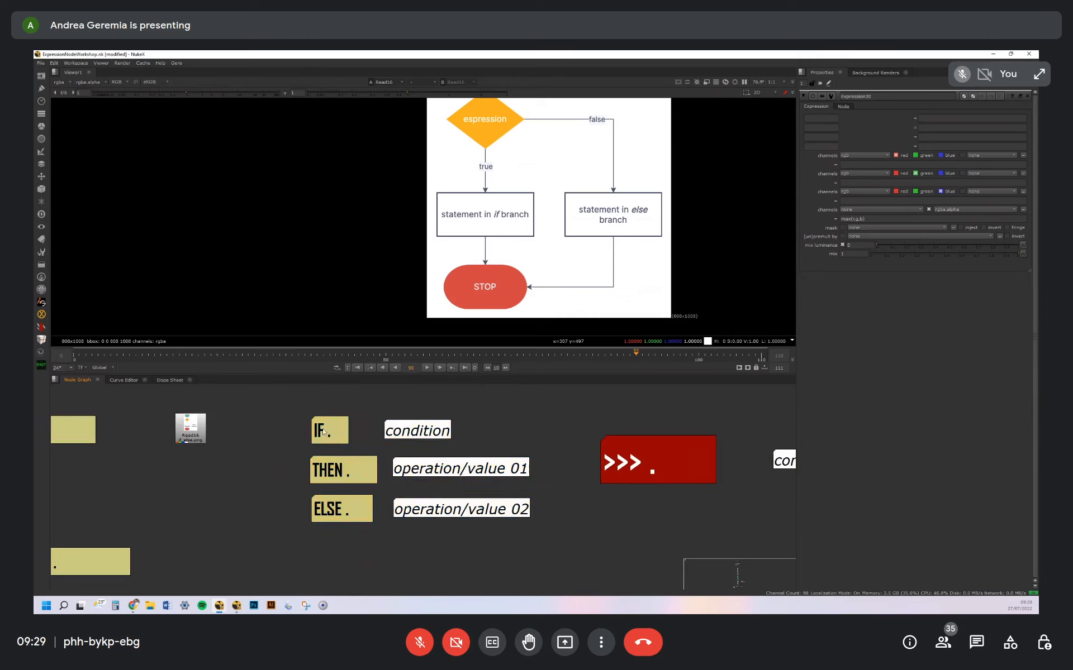
pyautogui.click(335, 502)
pyautogui.moveTo(282, 405); pyautogui.dragTo(388, 561)
# Bring the one-line syntax notes, condition ? operation/value 01 : operation/value 02, into view and read them
pyautogui.moveTo(545, 514); pyautogui.dragTo(305, 512, button='middle')
pyautogui.moveTo(588, 467); pyautogui.dragTo(421, 485, button='middle')
pyautogui.click(471, 482)
pyautogui.moveTo(471, 481); pyautogui.dragTo(474, 485)
pyautogui.moveTo(656, 492); pyautogui.dragTo(548, 478, button='middle')
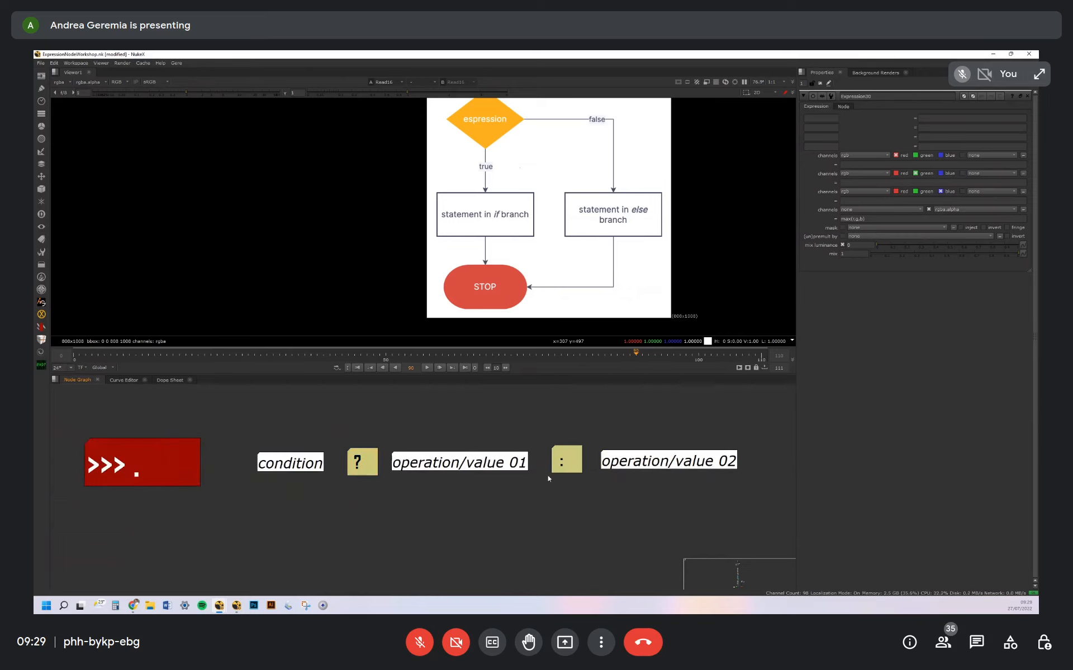
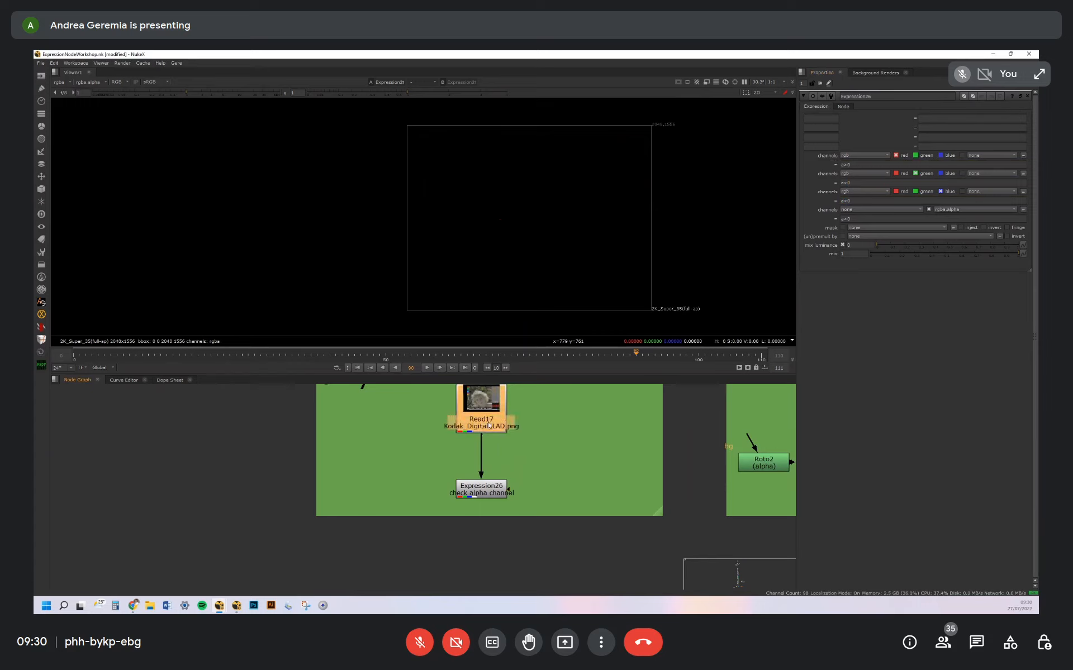
# Insert a Grade after the Kodak Read node, limit it to alpha, raise its offset to about 0.18 and view it
pyautogui.press('g')
pyautogui.moveTo(492, 450); pyautogui.dragTo(494, 453)
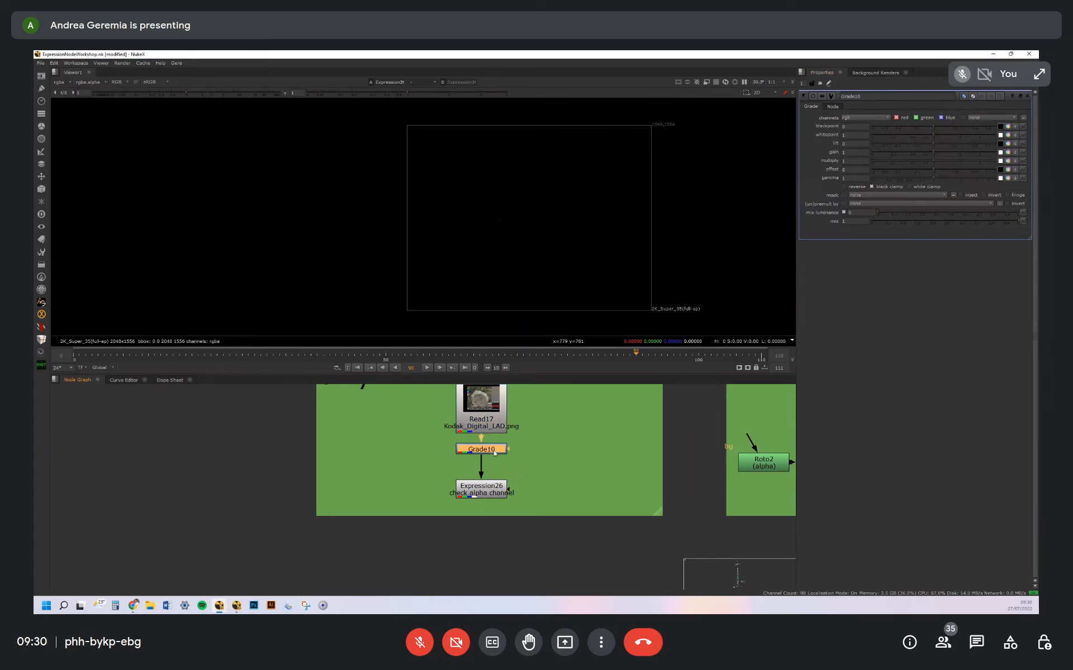
pyautogui.click(865, 118)
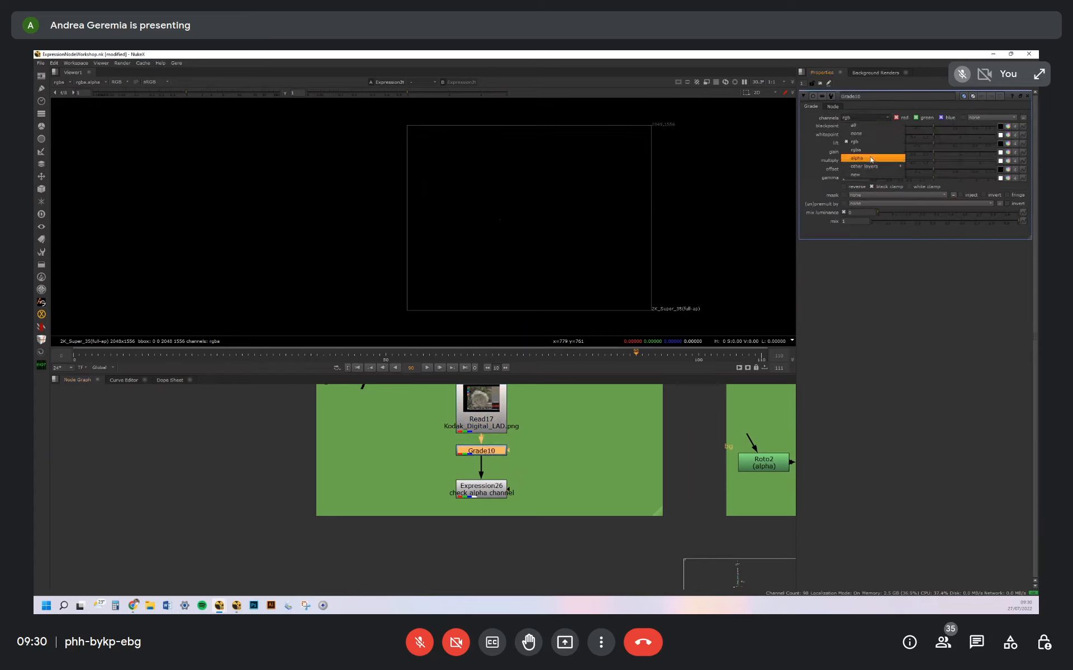
pyautogui.click(872, 158)
pyautogui.moveTo(938, 169); pyautogui.dragTo(957, 170)
pyautogui.click(482, 489)
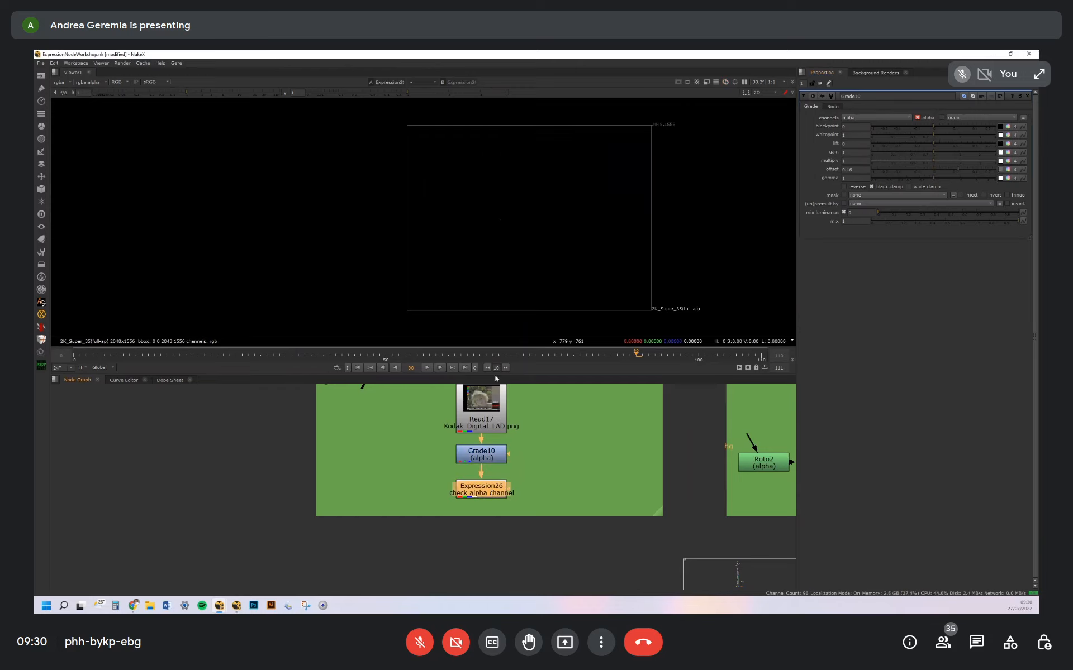
pyautogui.click(493, 461)
pyautogui.press('1')
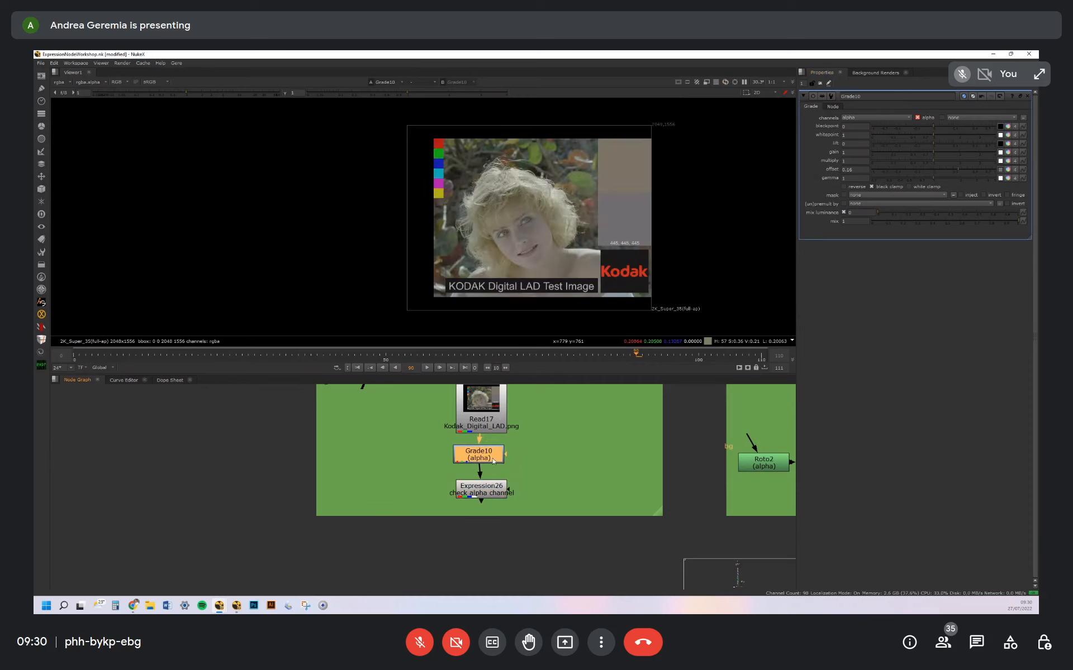
# Enable Auto Alpha on the Kodak Read node, delete the Grade and view the "check alpha channel" Expression
pyautogui.moveTo(488, 457); pyautogui.dragTo(485, 420)
pyautogui.doubleClick(479, 427)
pyautogui.click(490, 457)
pyautogui.press('Delete')
pyautogui.doubleClick(476, 493)
pyautogui.press('1')
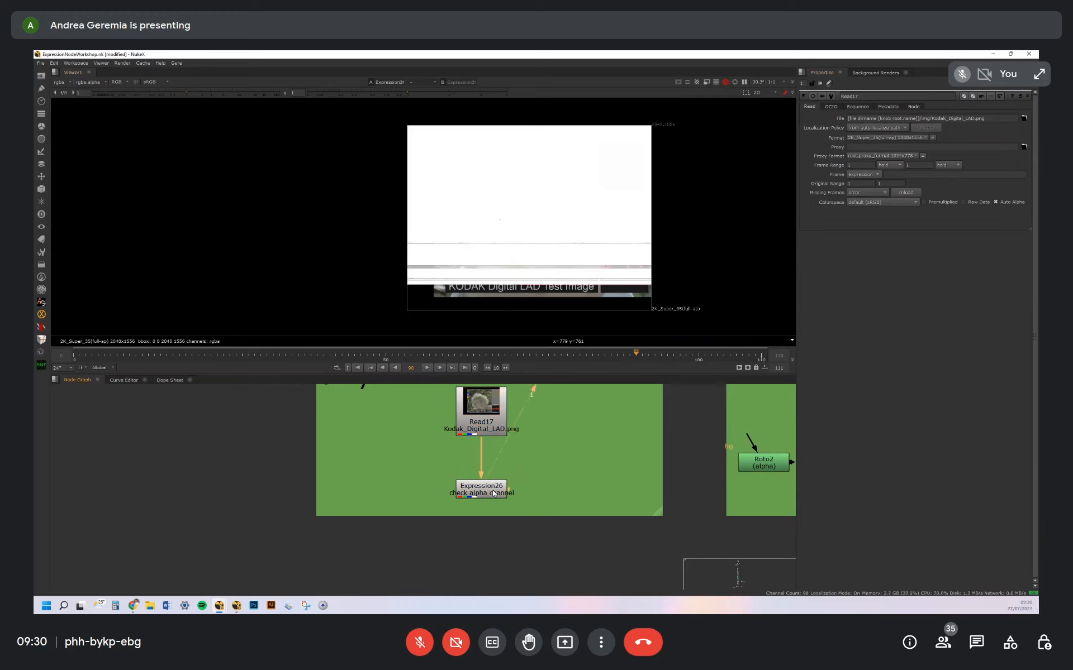
# Check the alpha view and examine the a>0 conditions of the Expression in the "only IF" group
pyautogui.press('a')
pyautogui.press('a')
pyautogui.click(845, 219)
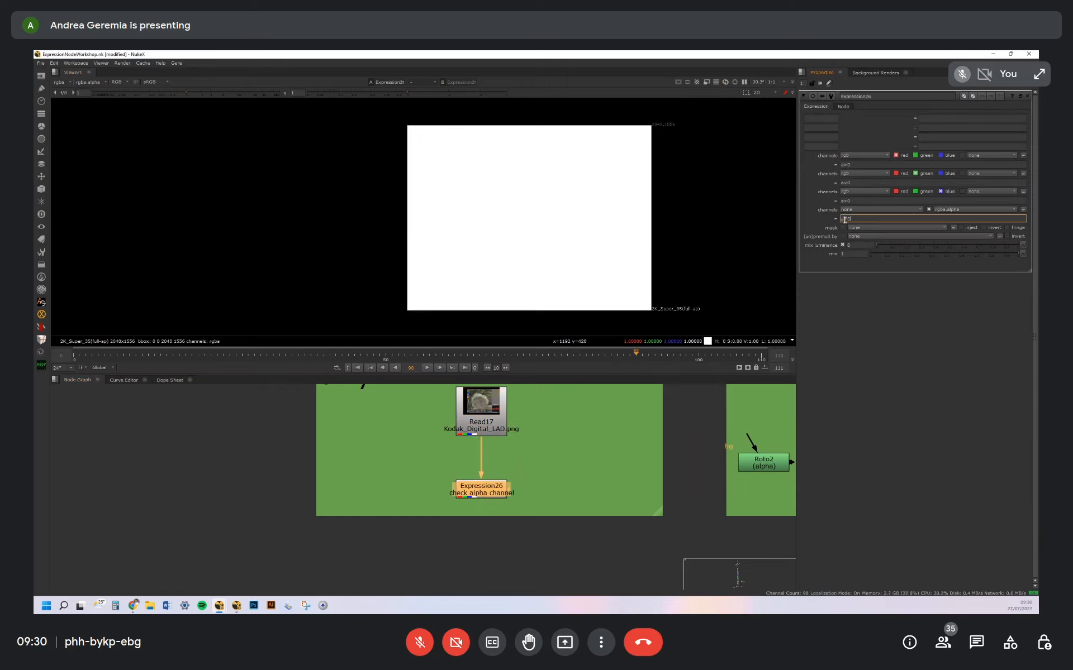
pyautogui.moveTo(574, 442); pyautogui.dragTo(447, 452, button='middle')
pyautogui.moveTo(619, 419); pyautogui.dragTo(582, 428, button='middle')
pyautogui.scroll(-2, 518, 438)
pyautogui.moveTo(338, 403); pyautogui.dragTo(434, 452)
pyautogui.moveTo(344, 464); pyautogui.dragTo(466, 481)
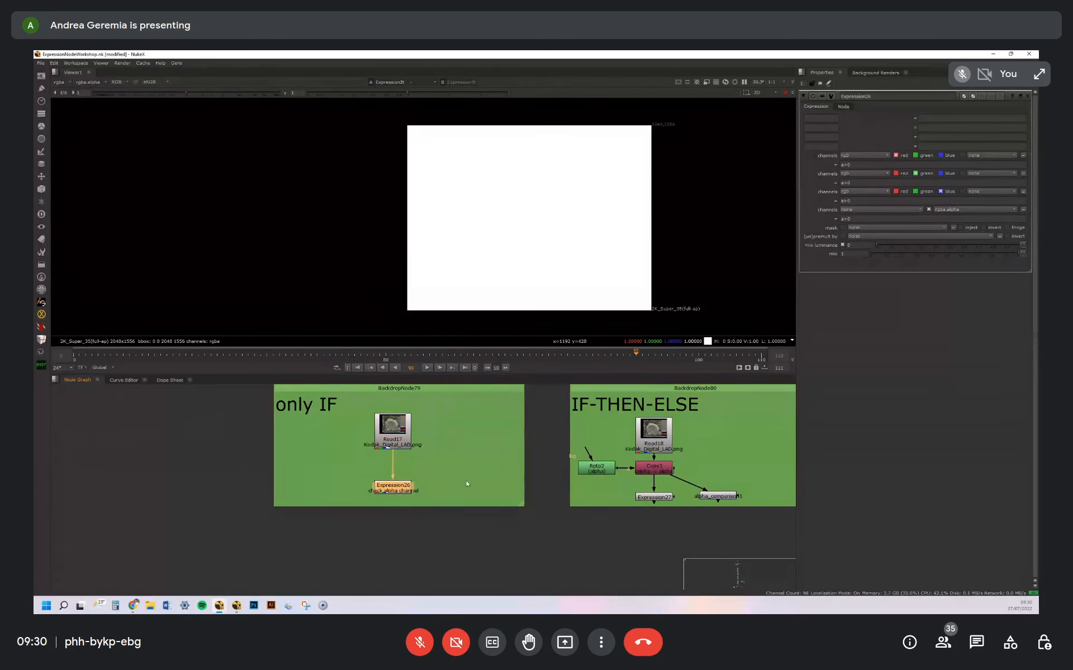
pyautogui.moveTo(853, 217)
pyautogui.mouseDown()
pyautogui.moveTo(864, 219)
pyautogui.moveTo(842, 220)
pyautogui.mouseUp()
pyautogui.click(847, 218)
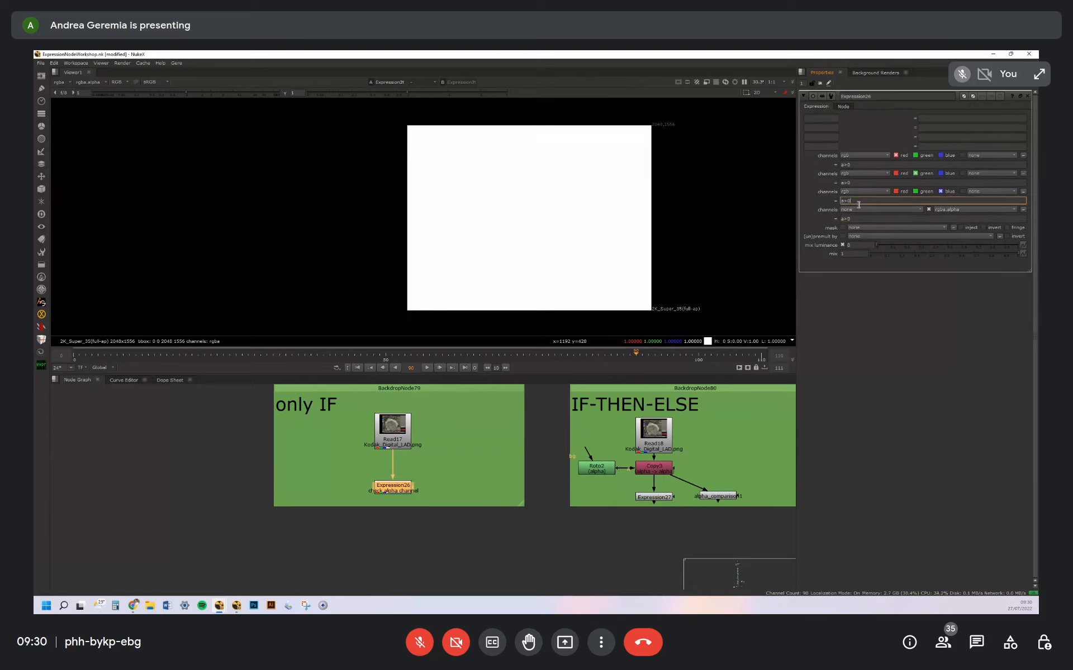
# View the Copy node in the IF-THEN-ELSE group and inspect the alpha matte supplied by its Roto node
pyautogui.moveTo(627, 424); pyautogui.dragTo(550, 421, button='middle')
pyautogui.click(549, 421)
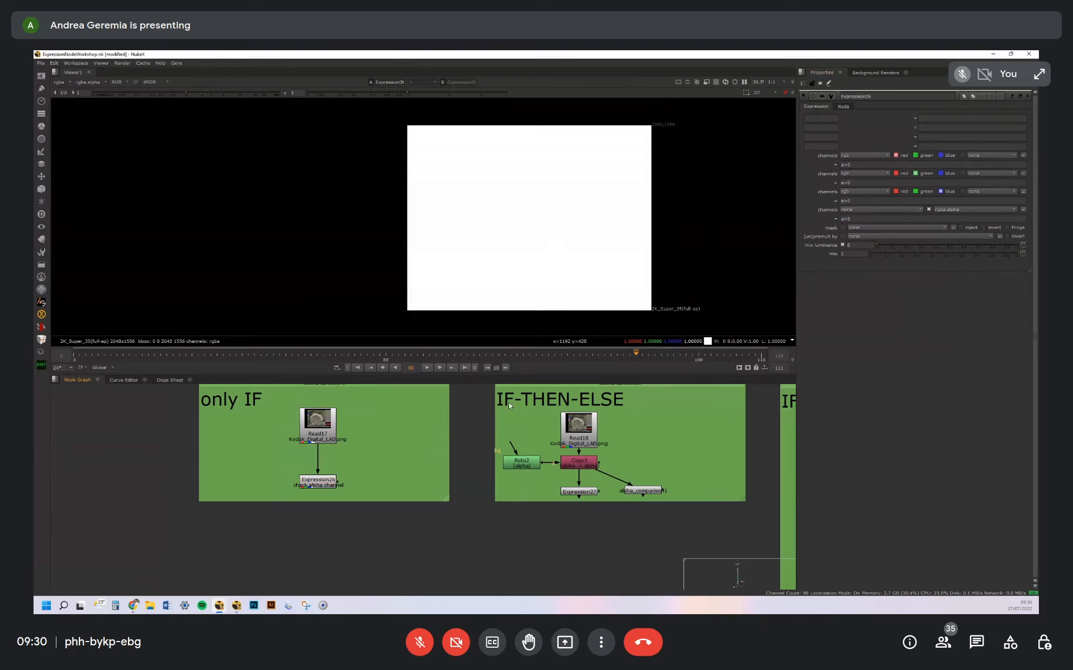
pyautogui.click(517, 465)
pyautogui.click(578, 460)
pyautogui.press('1')
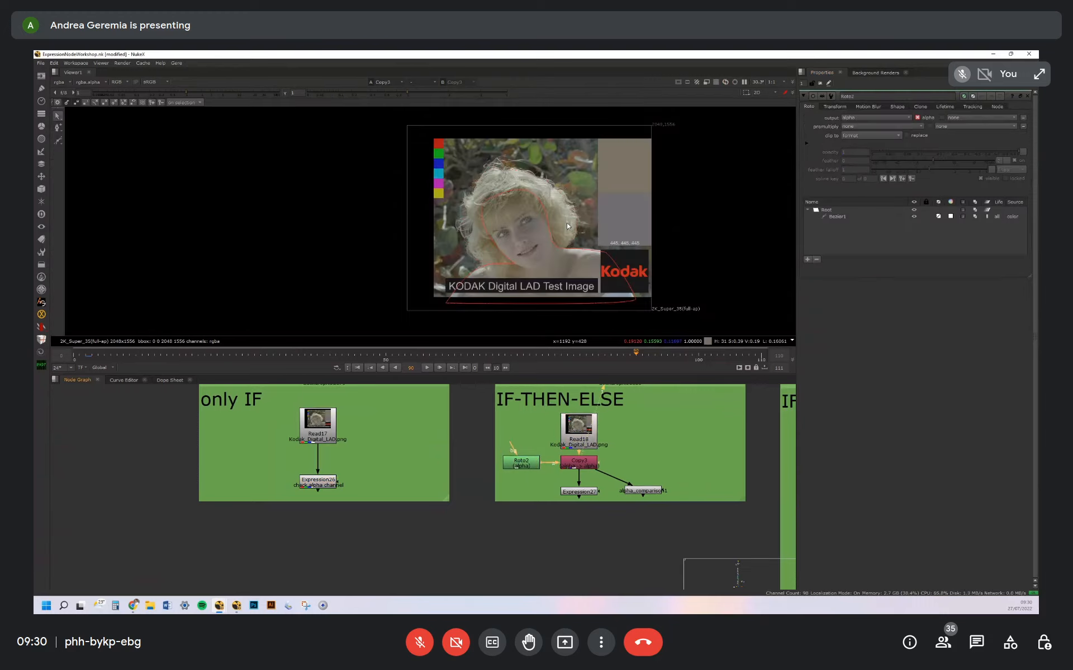
pyautogui.click(523, 465)
pyautogui.press('a')
pyautogui.press('a')
pyautogui.press('a')
pyautogui.press('a')
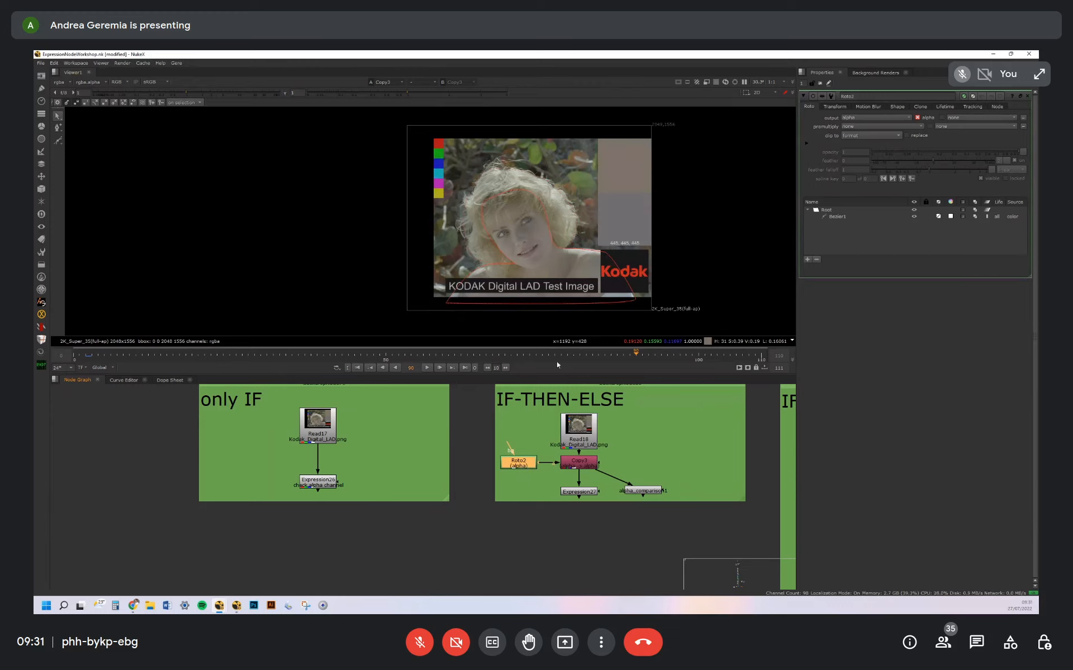
pyautogui.press('a')
# Open Expression27 and examine its number variable and the a==number?r:0 condition on the red channel
pyautogui.moveTo(589, 494); pyautogui.dragTo(601, 455, button='middle')
pyautogui.click(601, 454)
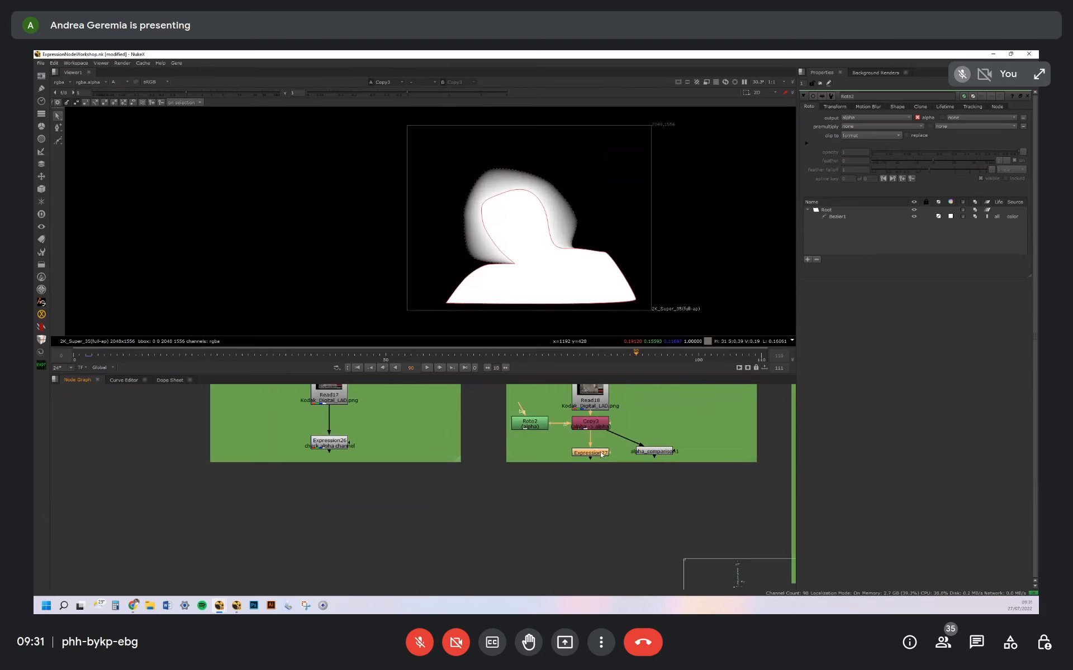
pyautogui.doubleClick(601, 455)
pyautogui.doubleClick(817, 119)
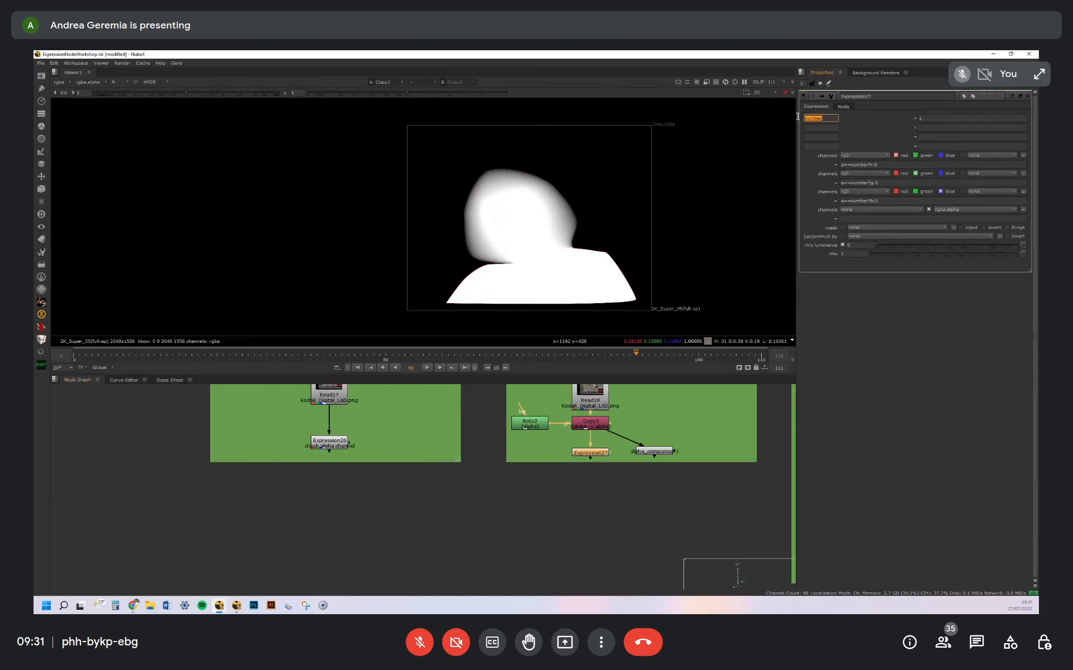
pyautogui.press('Tab')
pyautogui.click(848, 123)
pyautogui.moveTo(840, 165); pyautogui.dragTo(850, 165)
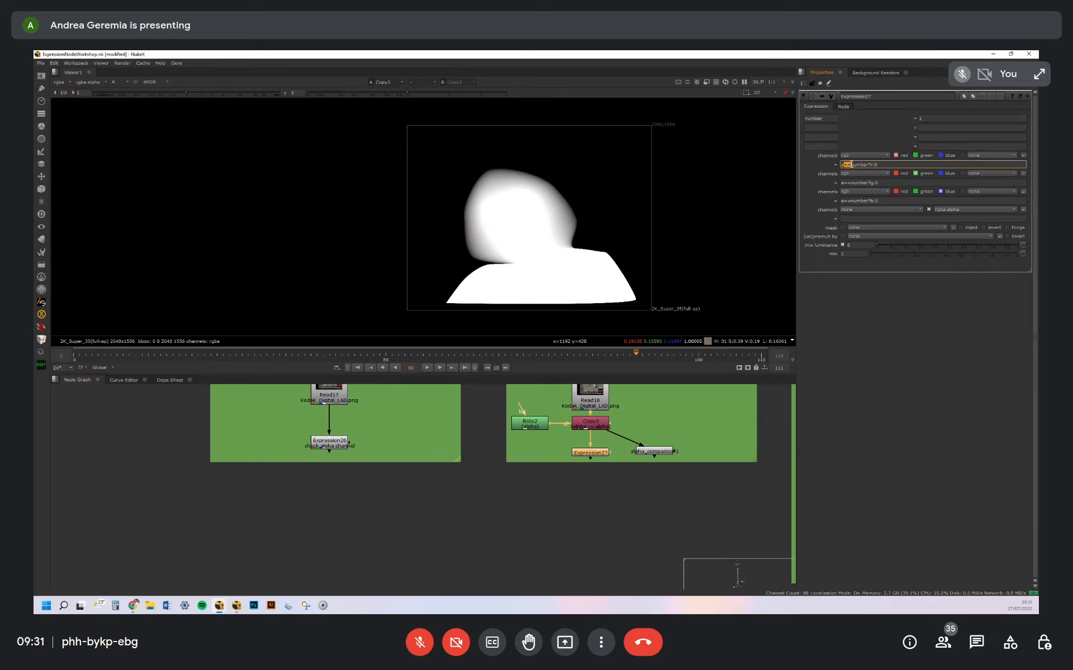
pyautogui.moveTo(858, 165); pyautogui.dragTo(870, 165)
pyautogui.click(869, 165)
# Inspect the soft edges of the Copy node's alpha matte around the head and shoulders
pyautogui.click(599, 426)
pyautogui.scroll(5, 473, 167)
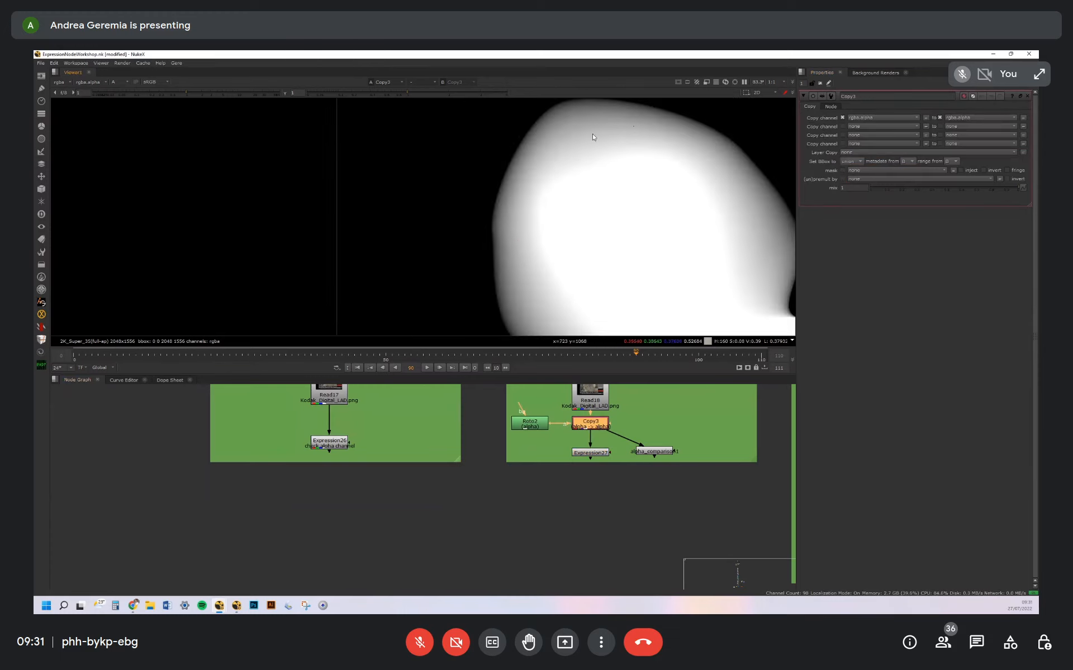
pyautogui.moveTo(755, 259); pyautogui.dragTo(617, 212, button='middle')
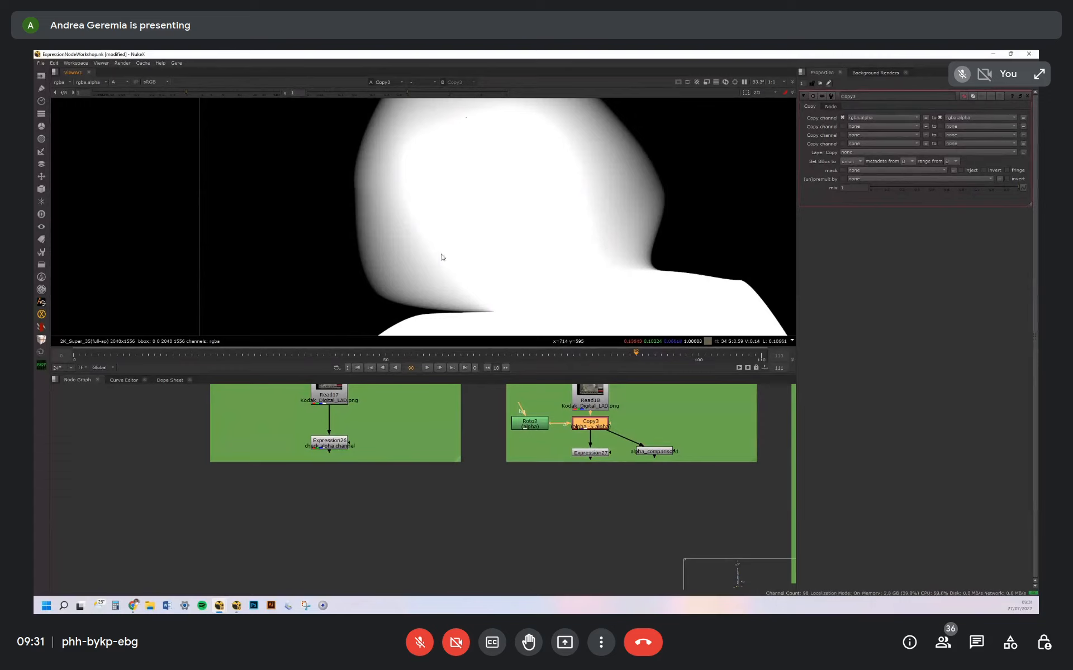
pyautogui.moveTo(555, 397); pyautogui.dragTo(557, 399, button='middle')
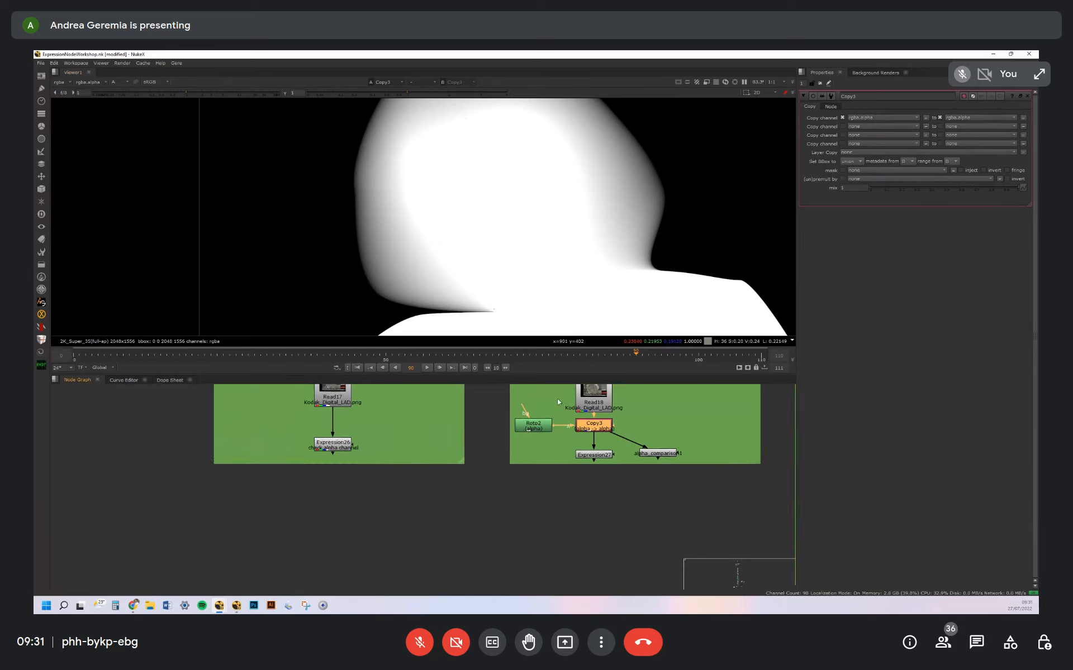
pyautogui.scroll(-5, 559, 399)
pyautogui.scroll(5, 583, 420)
# Single out the == operator in Expression27's red condition and bring up the "compare or concatenate" notes
pyautogui.doubleClick(602, 418)
pyautogui.doubleClick(847, 164)
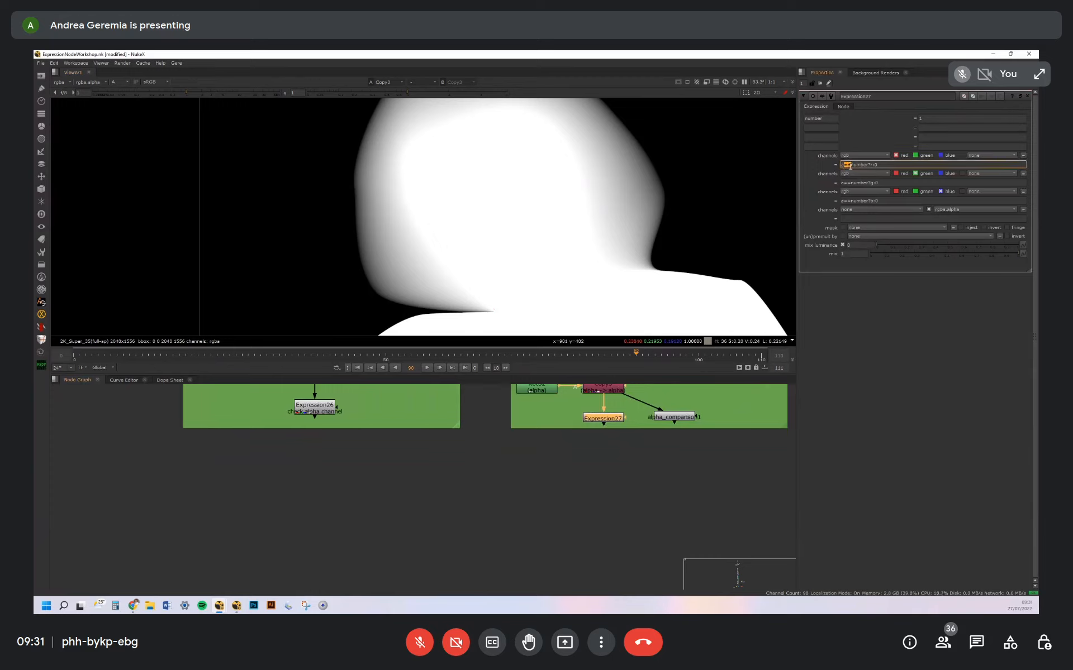
pyautogui.moveTo(474, 399); pyautogui.dragTo(638, 535, button='middle')
pyautogui.scroll(-3, 564, 478)
pyautogui.moveTo(301, 432); pyautogui.dragTo(590, 449, button='middle')
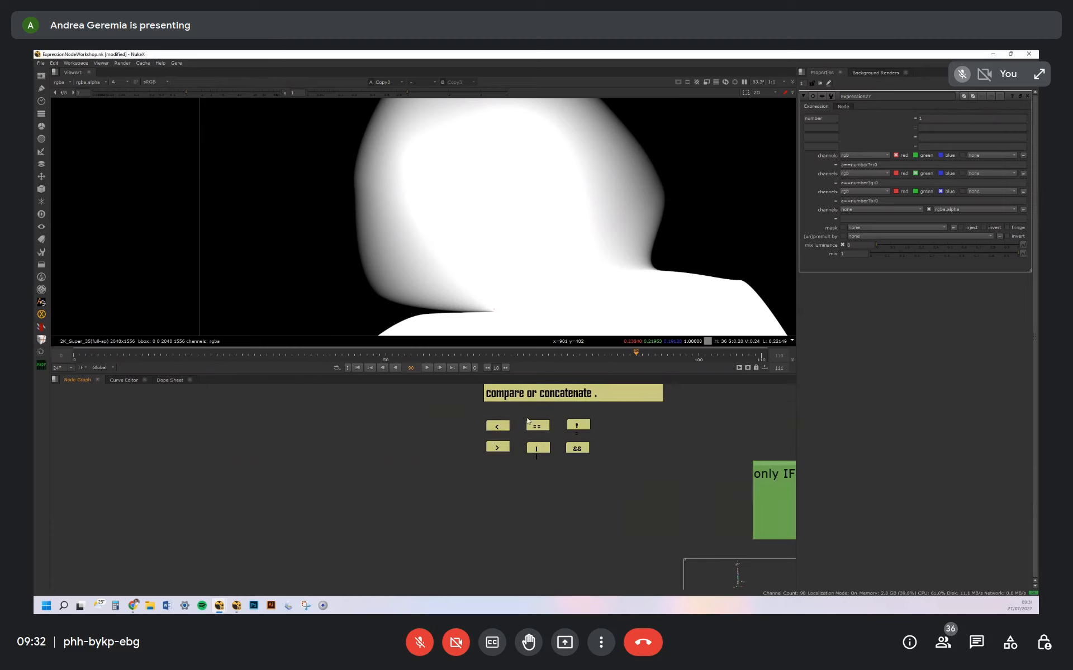
pyautogui.scroll(4, 527, 422)
pyautogui.moveTo(591, 408); pyautogui.dragTo(563, 450, button='middle')
pyautogui.scroll(-1, 562, 450)
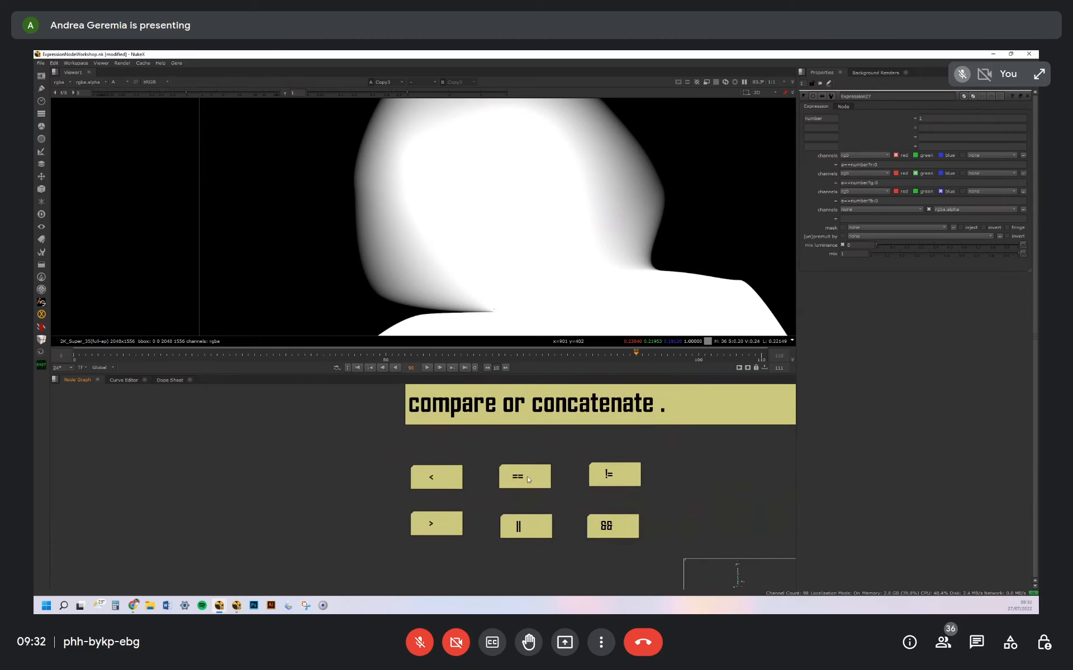
# Go through the comparison and logical operator notes, singling out == and &&
pyautogui.click(525, 474)
pyautogui.moveTo(527, 474); pyautogui.dragTo(520, 484)
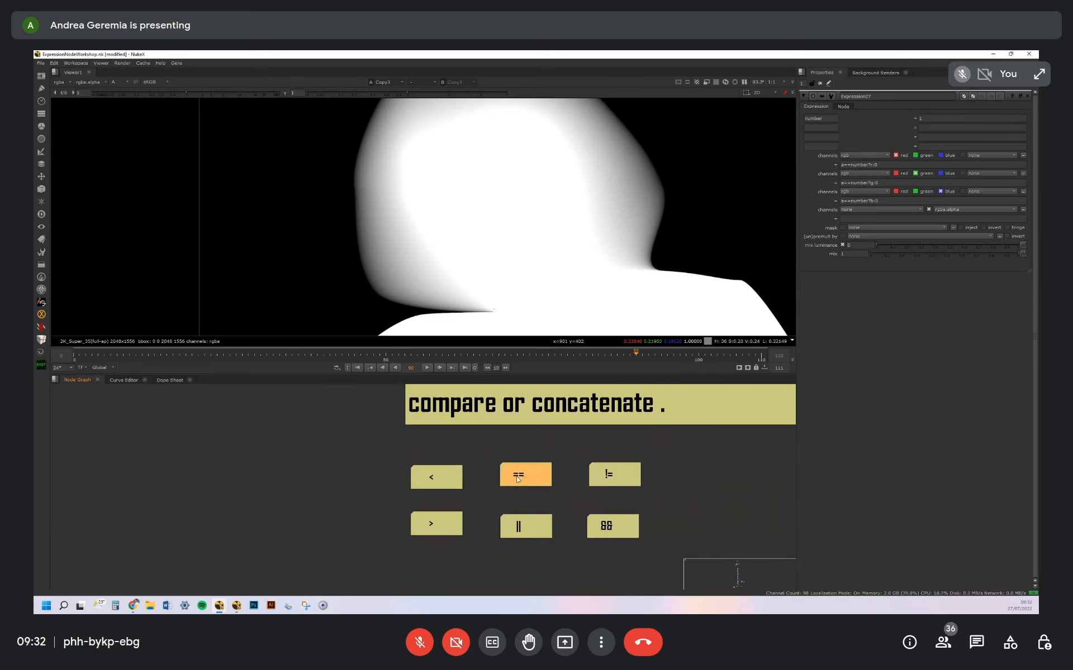
pyautogui.moveTo(522, 475); pyautogui.dragTo(536, 450, button='middle')
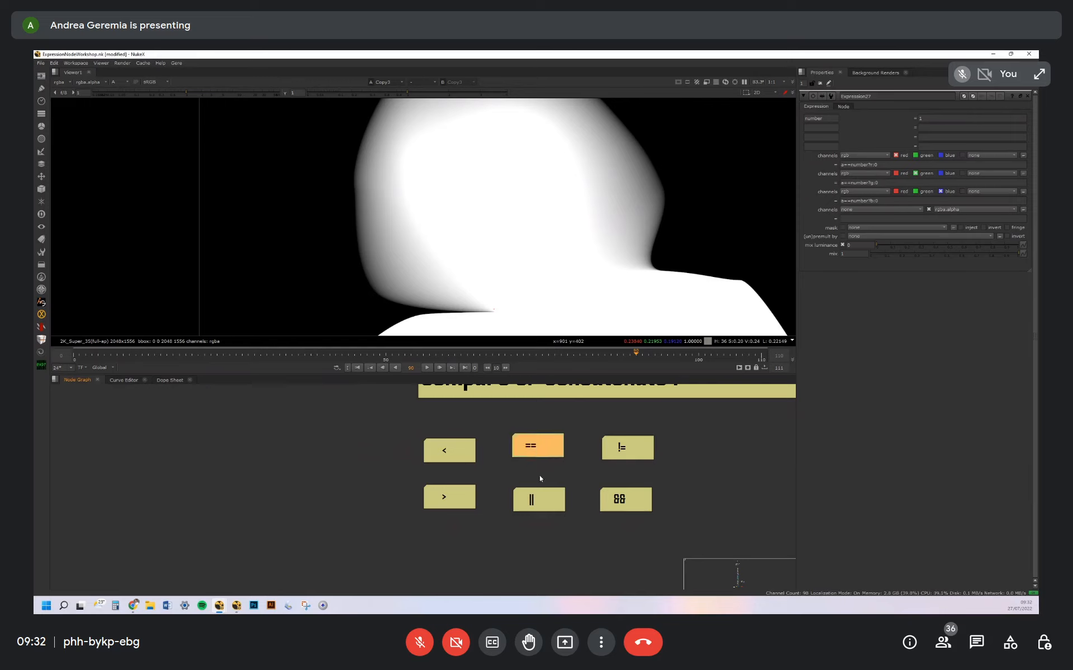
pyautogui.moveTo(540, 479); pyautogui.dragTo(529, 437, button='middle')
pyautogui.click(522, 445)
pyautogui.moveTo(520, 446); pyautogui.dragTo(519, 445)
pyautogui.moveTo(520, 445); pyautogui.dragTo(493, 453, button='middle')
pyautogui.click(540, 422)
pyautogui.moveTo(585, 401); pyautogui.dragTo(573, 419, button='middle')
pyautogui.click(569, 412)
pyautogui.moveTo(569, 413); pyautogui.dragTo(567, 413)
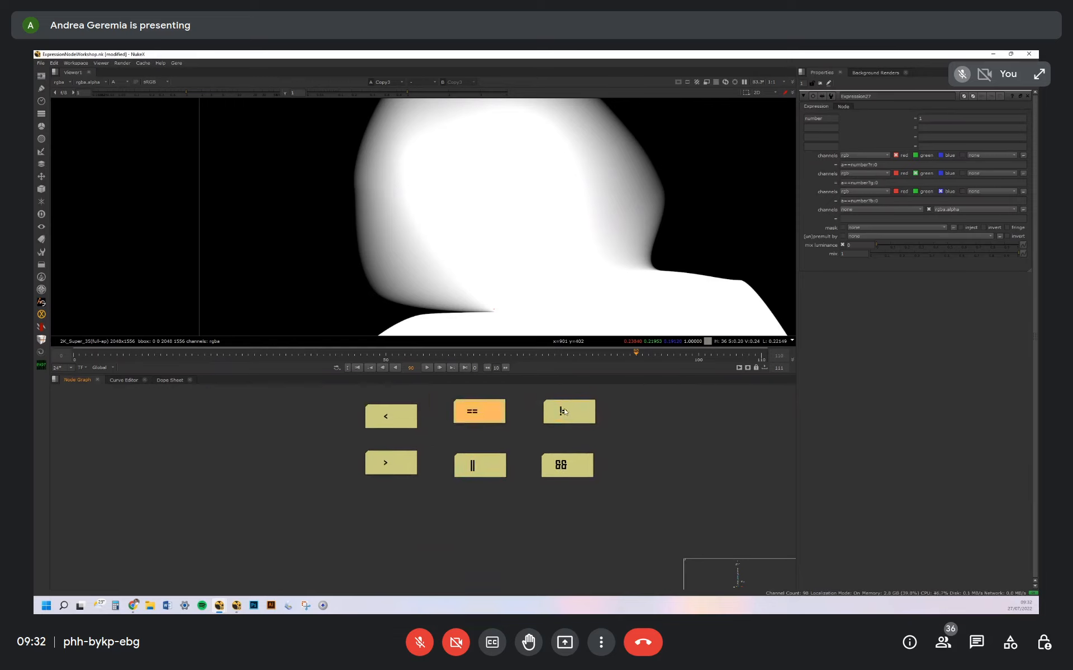
pyautogui.click(535, 444)
pyautogui.moveTo(534, 444); pyautogui.dragTo(524, 425, button='middle')
pyautogui.moveTo(560, 449); pyautogui.dragTo(563, 449)
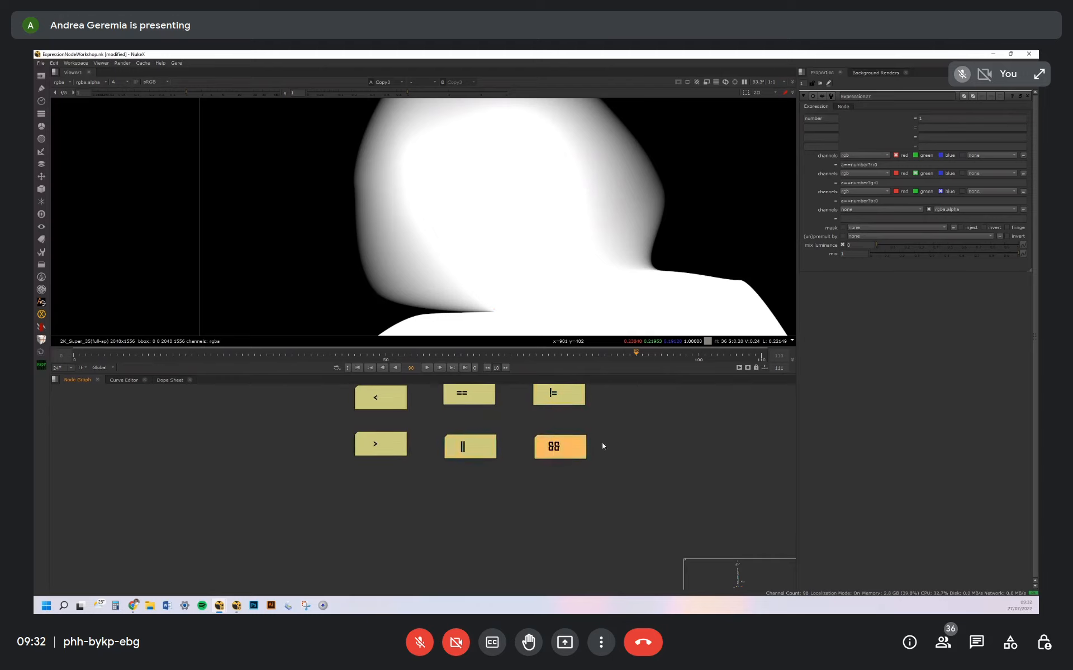
# View Expression27's colour output and inspect the cut-out edge around the hair up close
pyautogui.moveTo(601, 442); pyautogui.dragTo(461, 392, button='middle')
pyautogui.scroll(-5, 584, 412)
pyautogui.moveTo(741, 446); pyautogui.dragTo(460, 434, button='middle')
pyautogui.scroll(6, 582, 456)
pyautogui.click(588, 466)
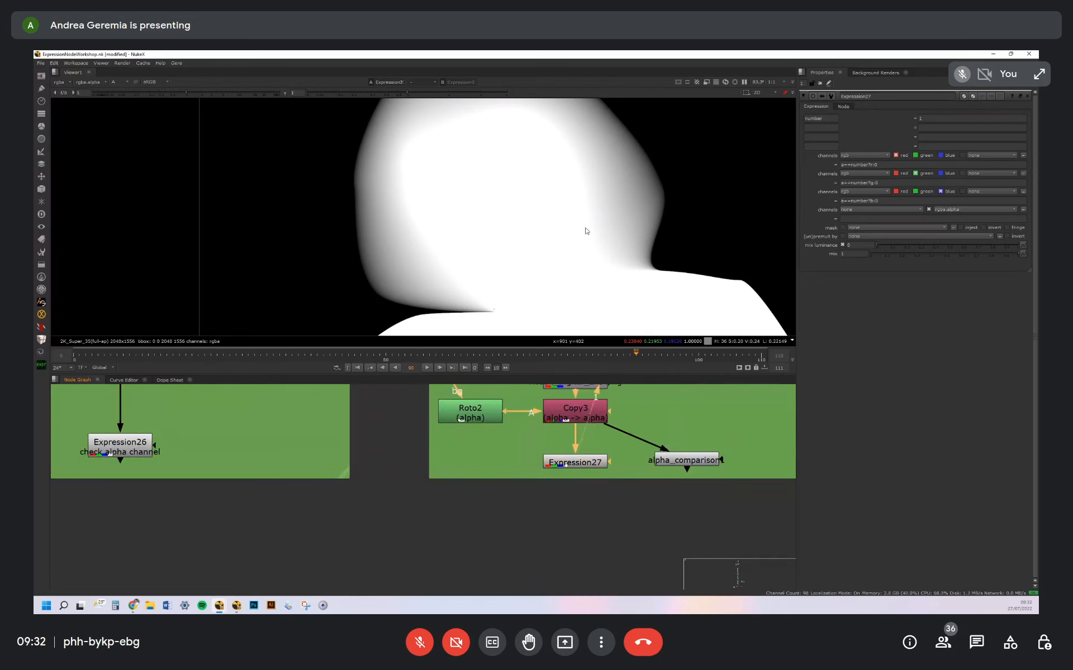
pyautogui.press('1')
pyautogui.scroll(-3, 564, 209)
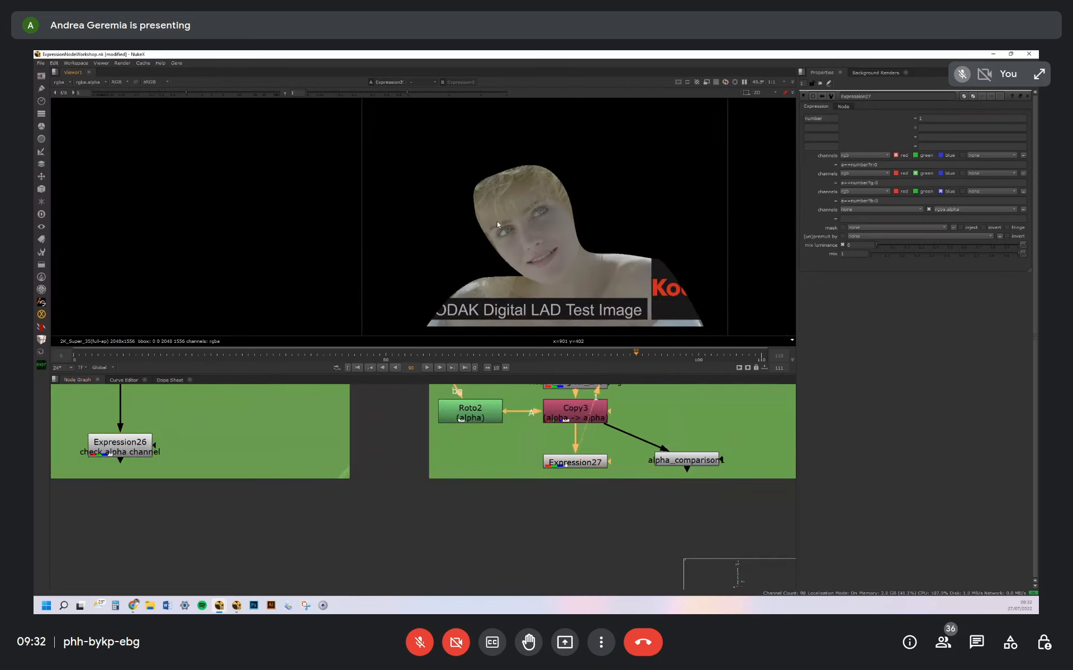
pyautogui.click(888, 183)
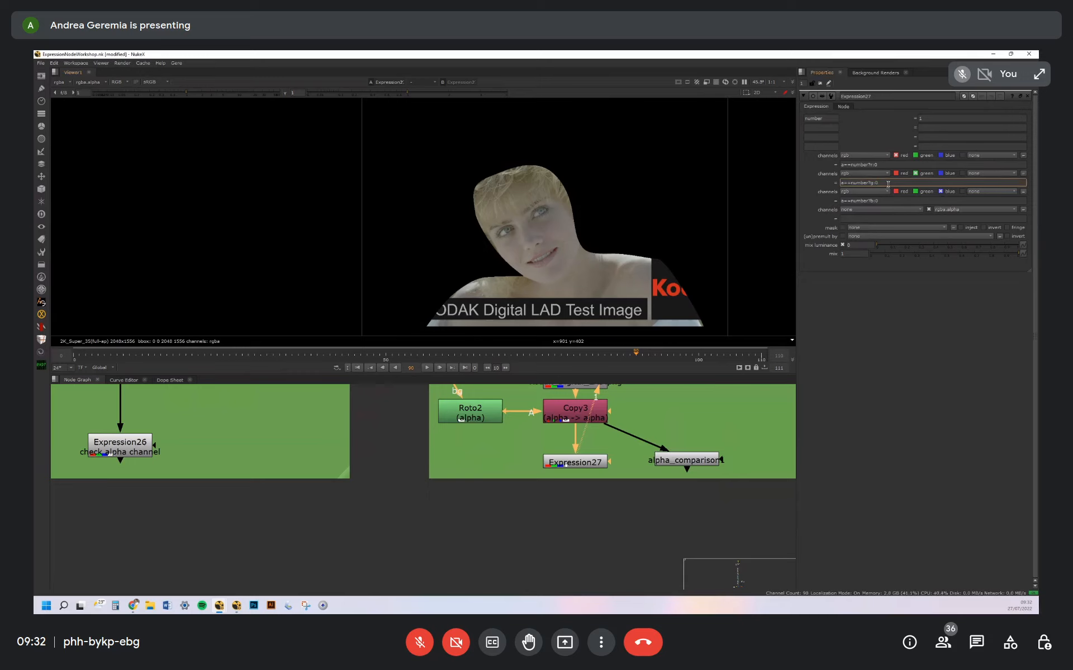
pyautogui.scroll(4, 530, 176)
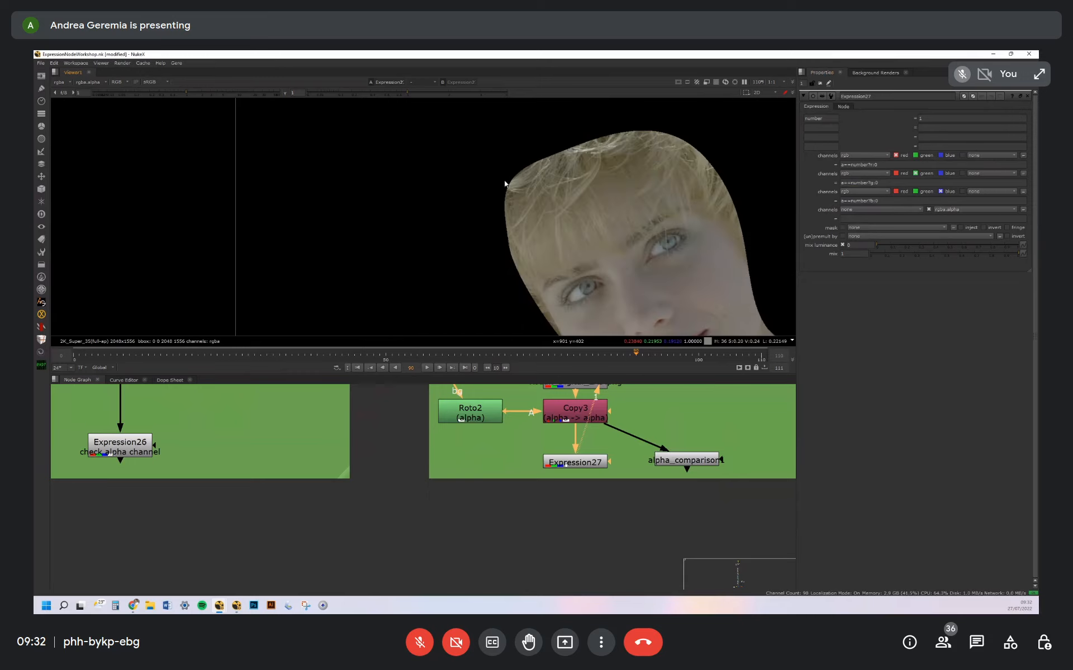
pyautogui.scroll(5, 582, 175)
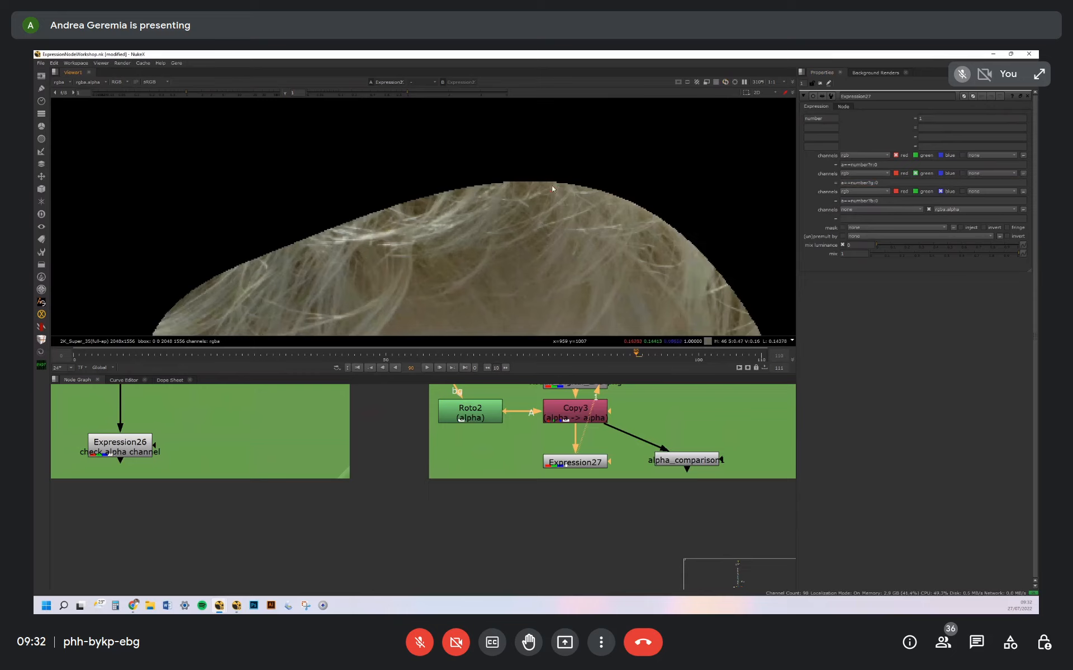
# View the Copy node again and inspect its alpha closely at the same hair edge
pyautogui.moveTo(601, 401); pyautogui.dragTo(576, 411)
pyautogui.scroll(2, 576, 206)
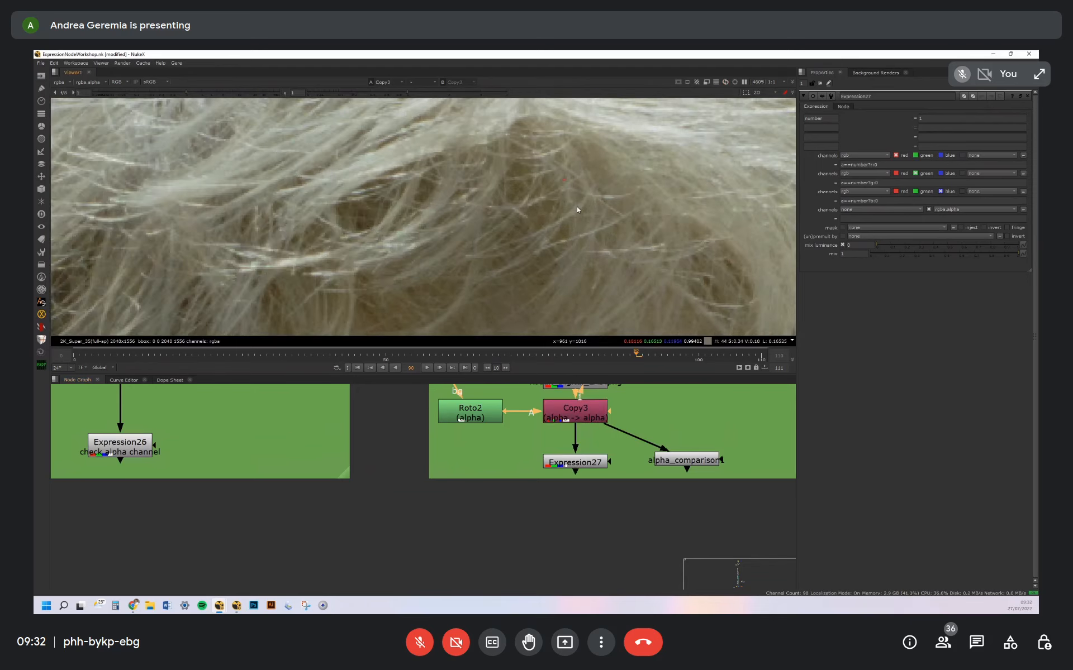
pyautogui.press('a')
pyautogui.scroll(3, 576, 175)
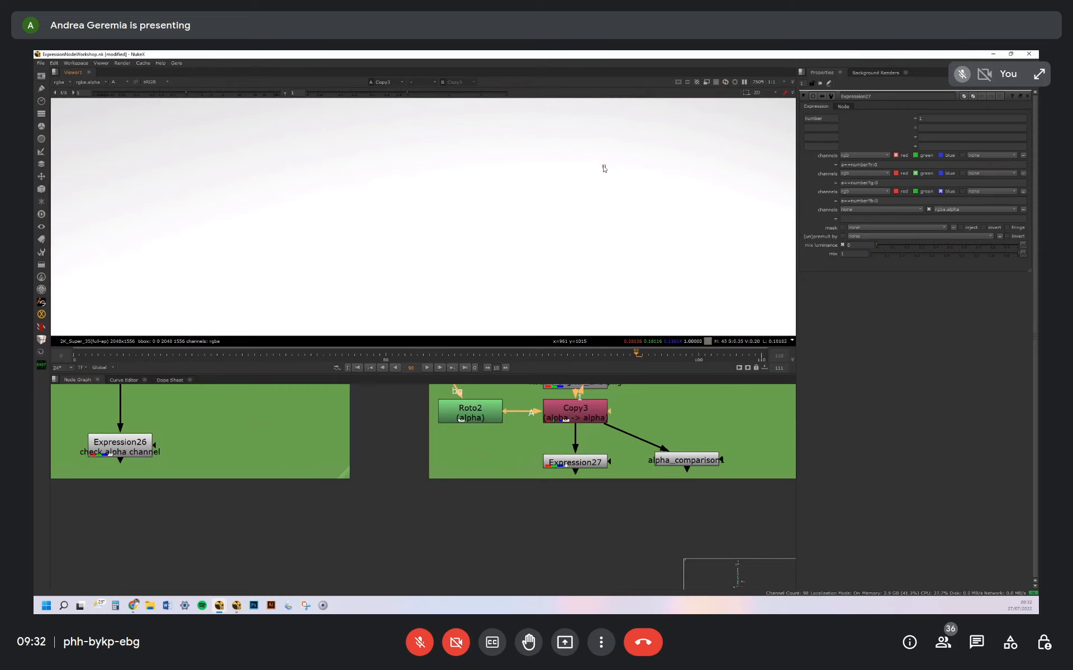
# Undo the accidental node moves and view Expression27's colour output at the hair edge against its red condition
pyautogui.moveTo(597, 463); pyautogui.dragTo(593, 466)
pyautogui.hotkey('ctrl', 'z')
pyautogui.hotkey('ctrl', 'z')
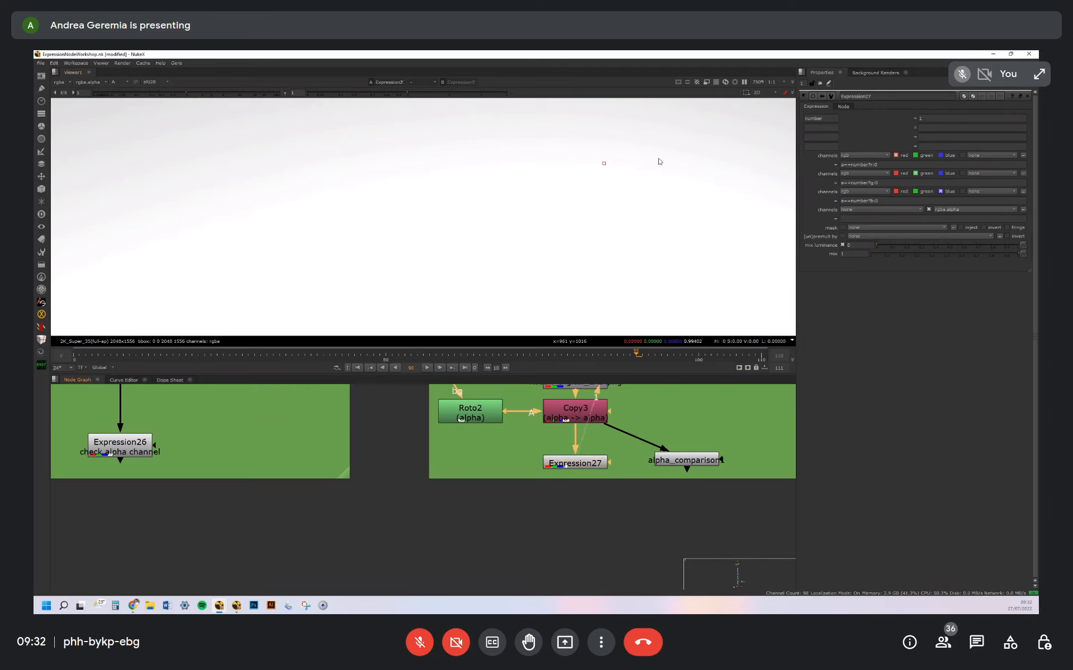
pyautogui.press('1')
pyautogui.press('a')
pyautogui.click(874, 165)
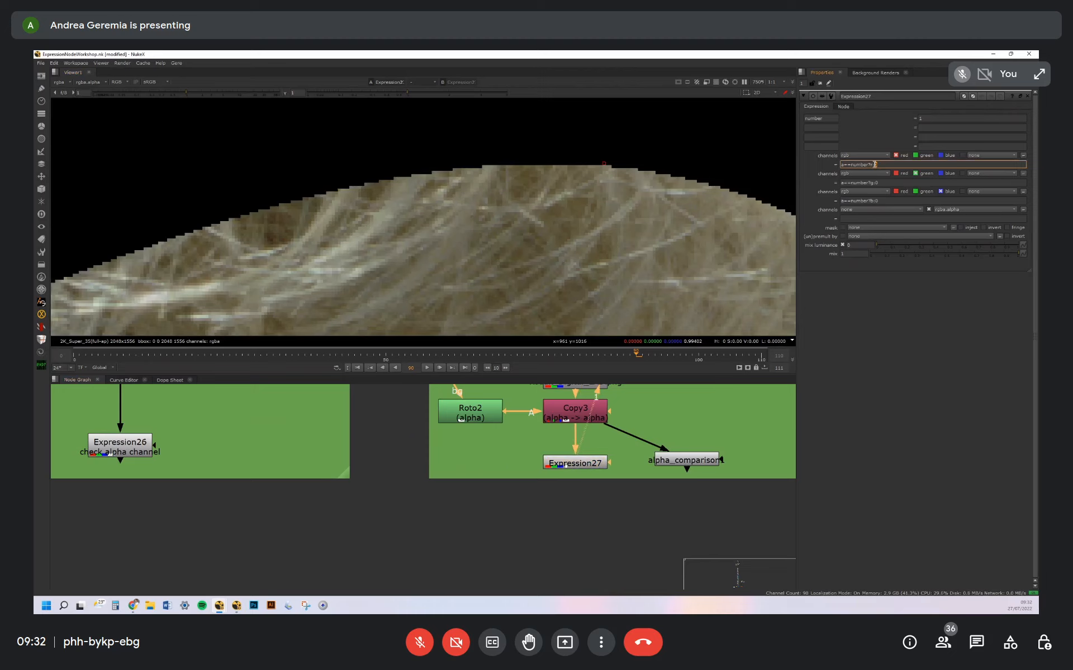
# Open the alpha_comparison1 node and examine its number comparison, singling out the condition on the blue channel
pyautogui.moveTo(707, 432); pyautogui.dragTo(612, 430, button='middle')
pyautogui.click(616, 461)
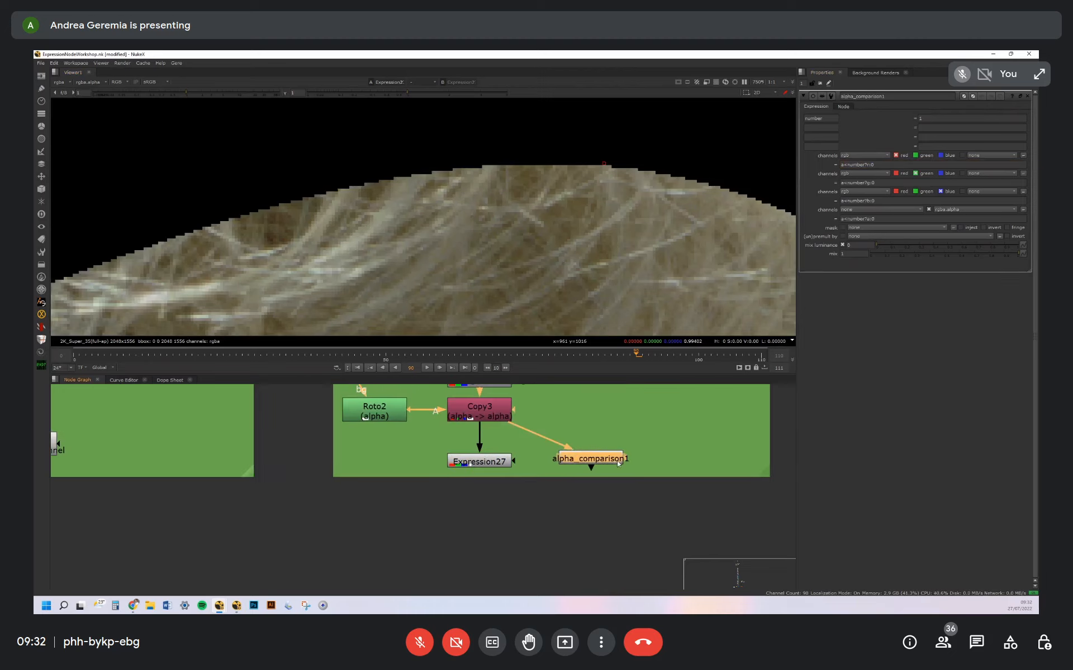
pyautogui.moveTo(617, 461); pyautogui.dragTo(616, 461)
pyautogui.moveTo(844, 201); pyautogui.dragTo(865, 200)
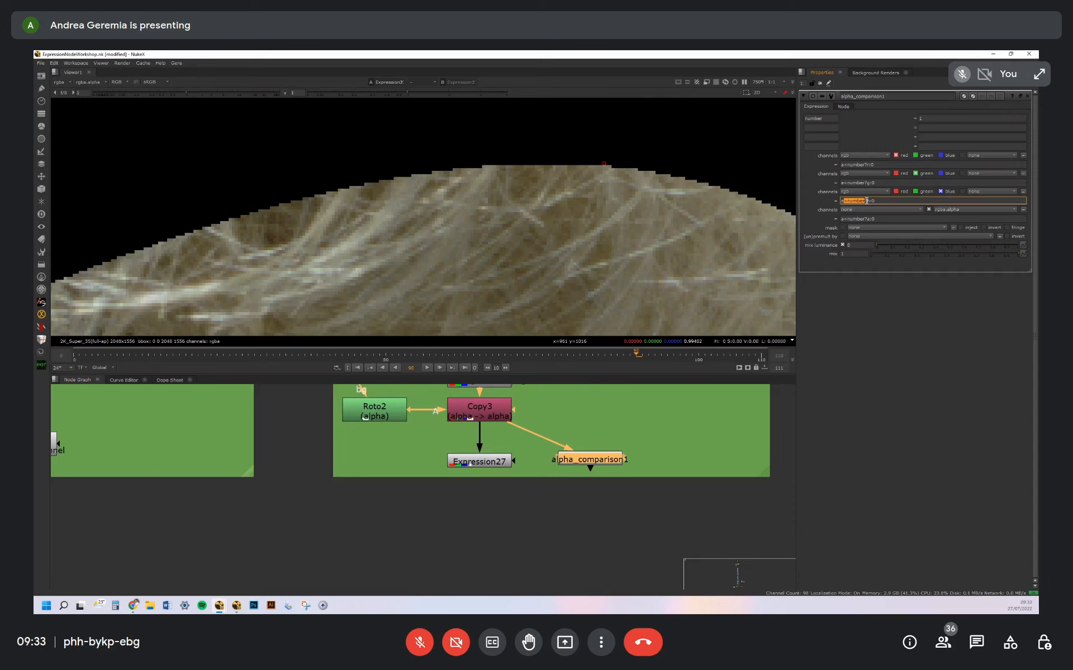
pyautogui.click(882, 200)
pyautogui.moveTo(612, 463); pyautogui.dragTo(612, 461)
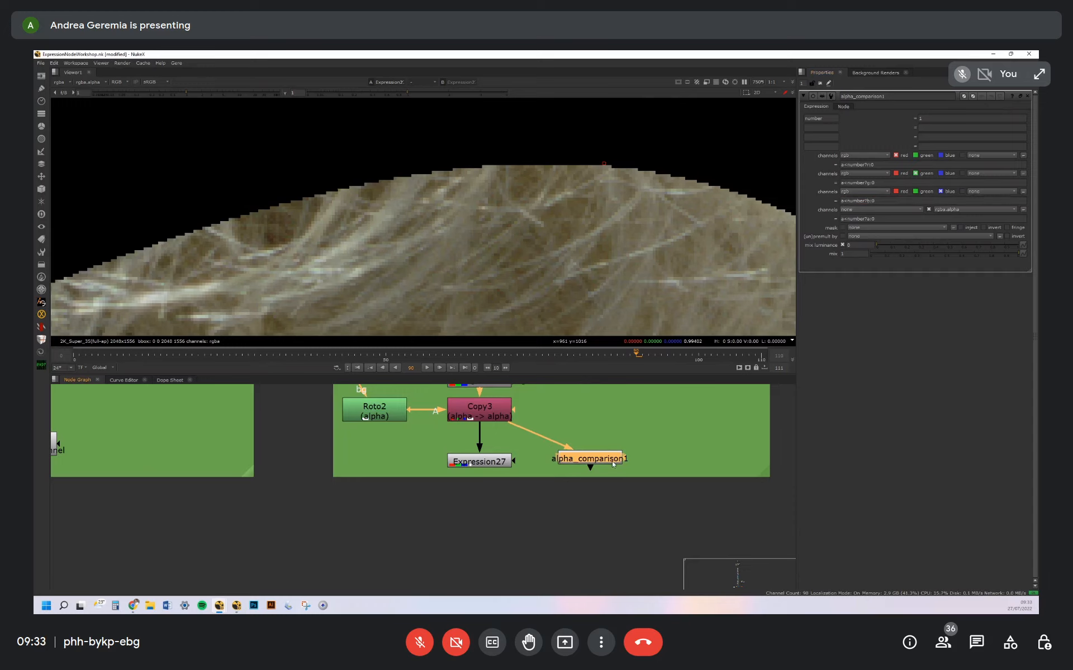
# View alpha_comparison1's output and inspect the soft outer edge of its alpha up close
pyautogui.press('1')
pyautogui.moveTo(634, 196)
pyautogui.mouseDown(button='middle')
pyautogui.moveTo(574, 216)
pyautogui.moveTo(619, 189)
pyautogui.moveTo(585, 150)
pyautogui.moveTo(626, 174)
pyautogui.mouseUp(button='middle')
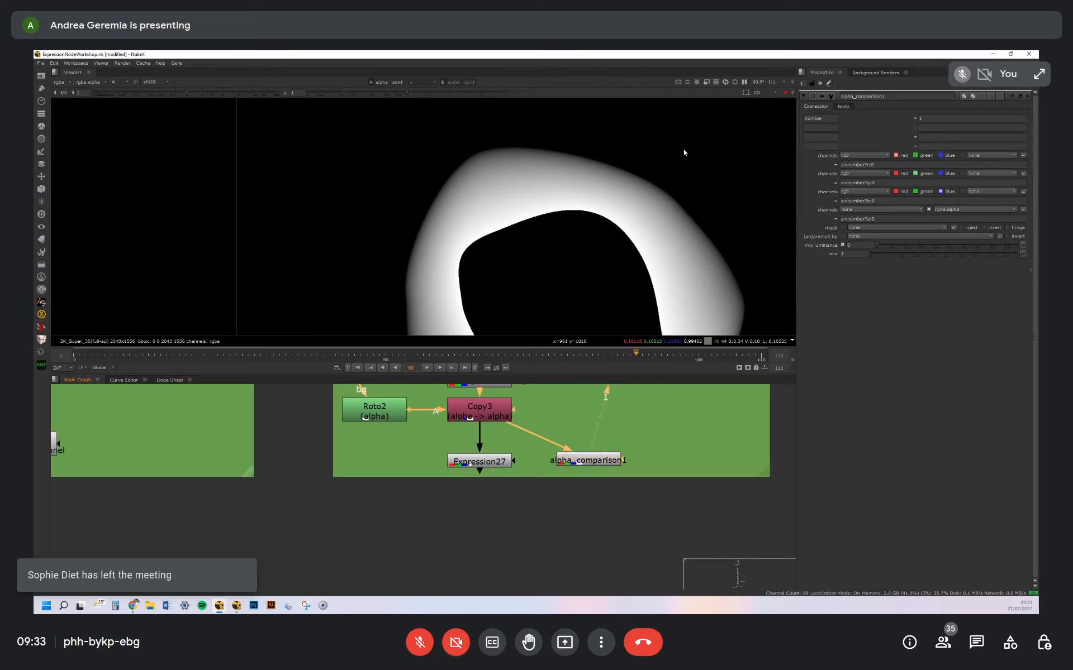
pyautogui.moveTo(684, 153); pyautogui.dragTo(649, 185, button='middle')
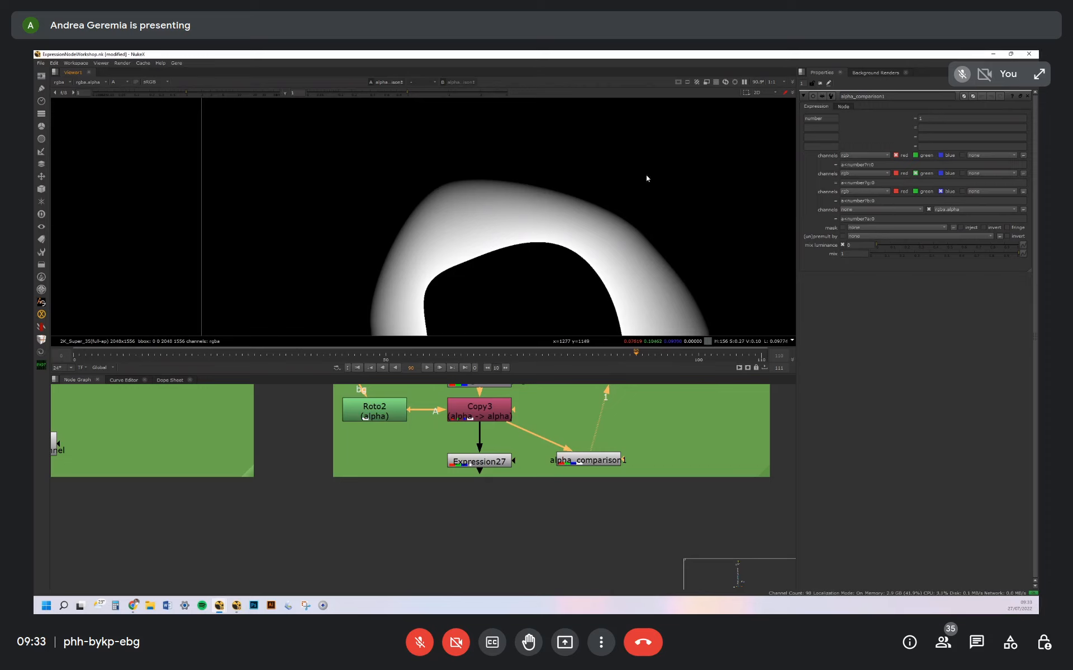
pyautogui.scroll(5, 637, 183)
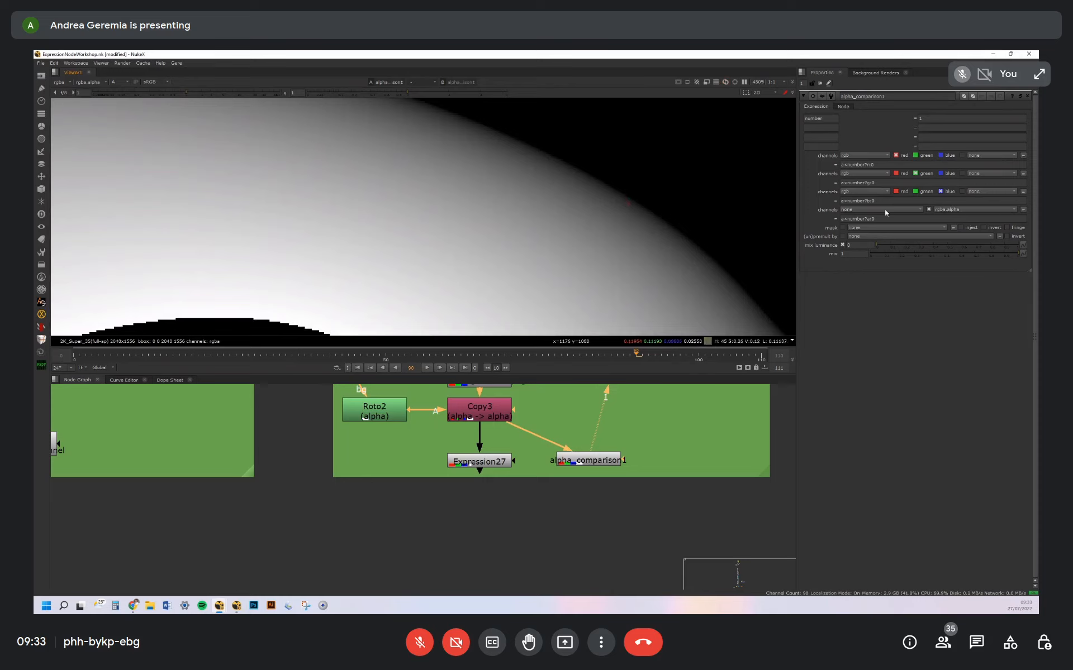
# Add an &&(a>0) condition to alpha_comparison1's alpha expression and reuse it for blue, green and red, returning b, g and r respectively, else 0
pyautogui.click(840, 219)
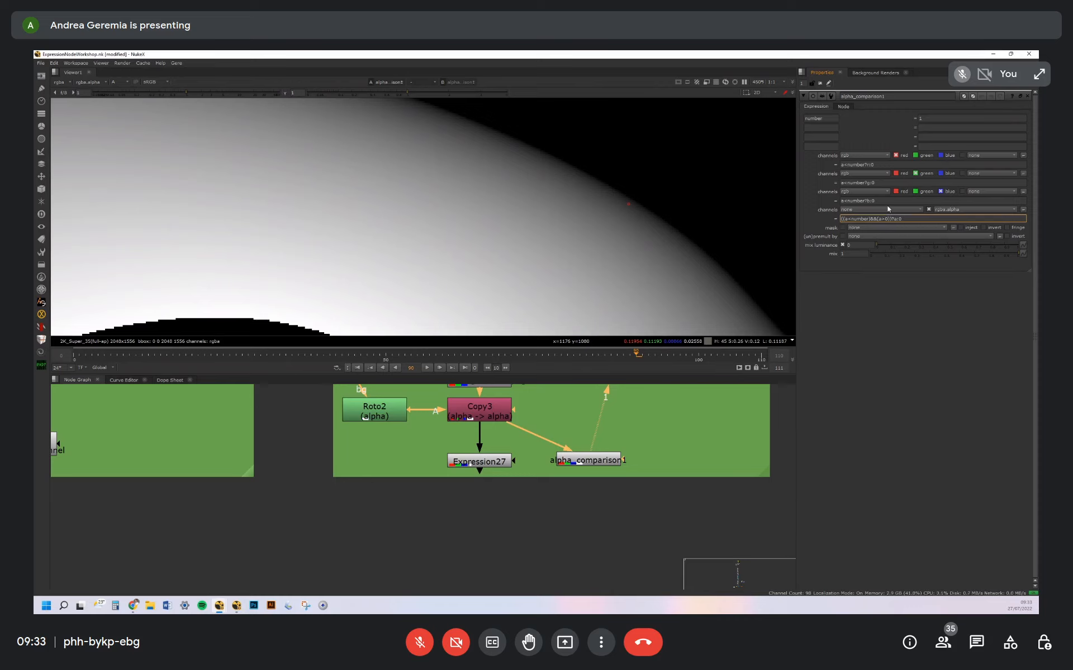
pyautogui.moveTo(888, 219); pyautogui.dragTo(799, 220)
pyautogui.moveTo(865, 200); pyautogui.dragTo(808, 203)
pyautogui.write('((a<number)&&(a>0))')
pyautogui.moveTo(865, 183); pyautogui.dragTo(821, 165)
pyautogui.write('((a<number)&&(a>0))')
pyautogui.click(863, 164)
pyautogui.write('((a<number)&&(a>0))')
# View alpha_comparison1's colour output, inspect its hair edge up close and compare it with the green channel's expression
pyautogui.scroll(-2, 585, 199)
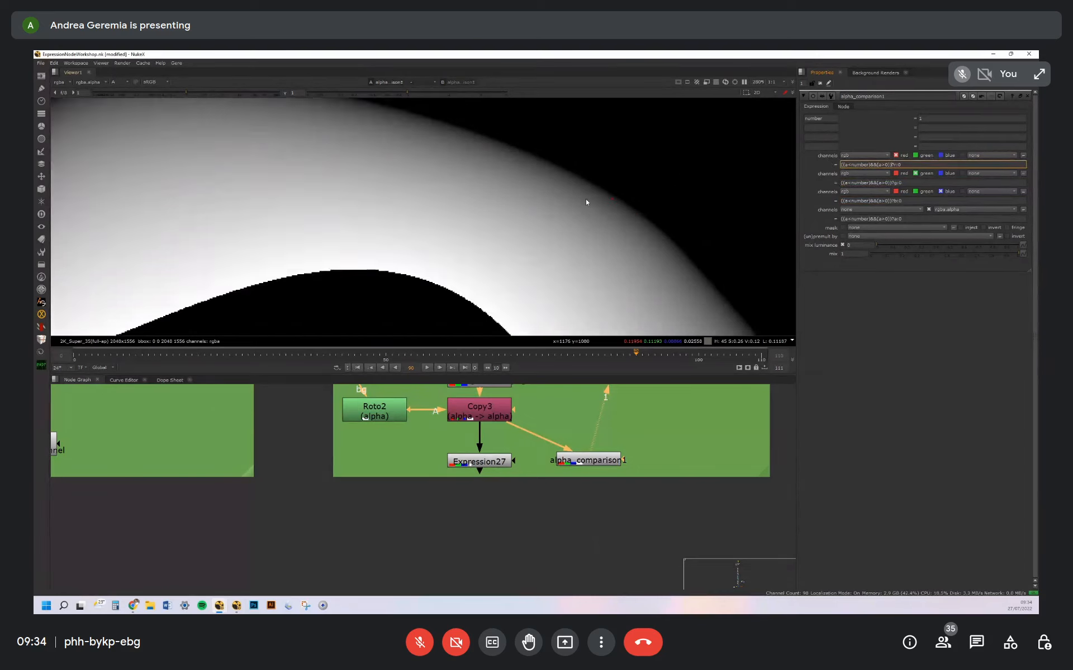
pyautogui.scroll(-3, 581, 218)
pyautogui.press('a')
pyautogui.scroll(-2, 564, 220)
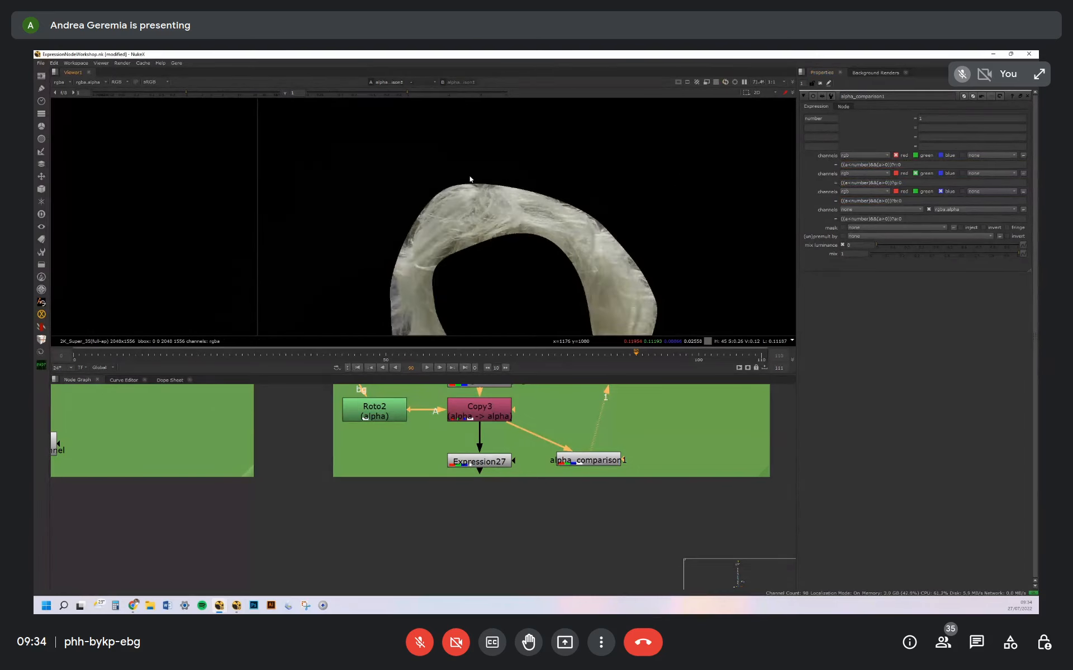
pyautogui.scroll(8, 481, 179)
pyautogui.keyDown('ctrl'); pyautogui.moveTo(489, 196); pyautogui.dragTo(497, 201); pyautogui.keyUp('ctrl')
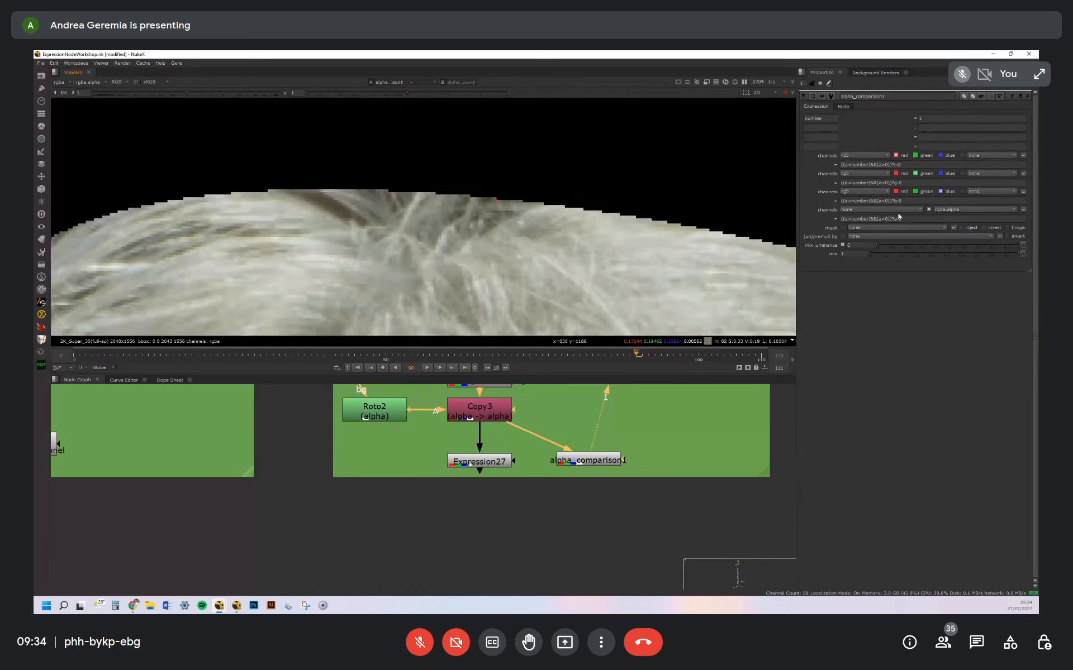
pyautogui.moveTo(909, 184); pyautogui.dragTo(833, 184)
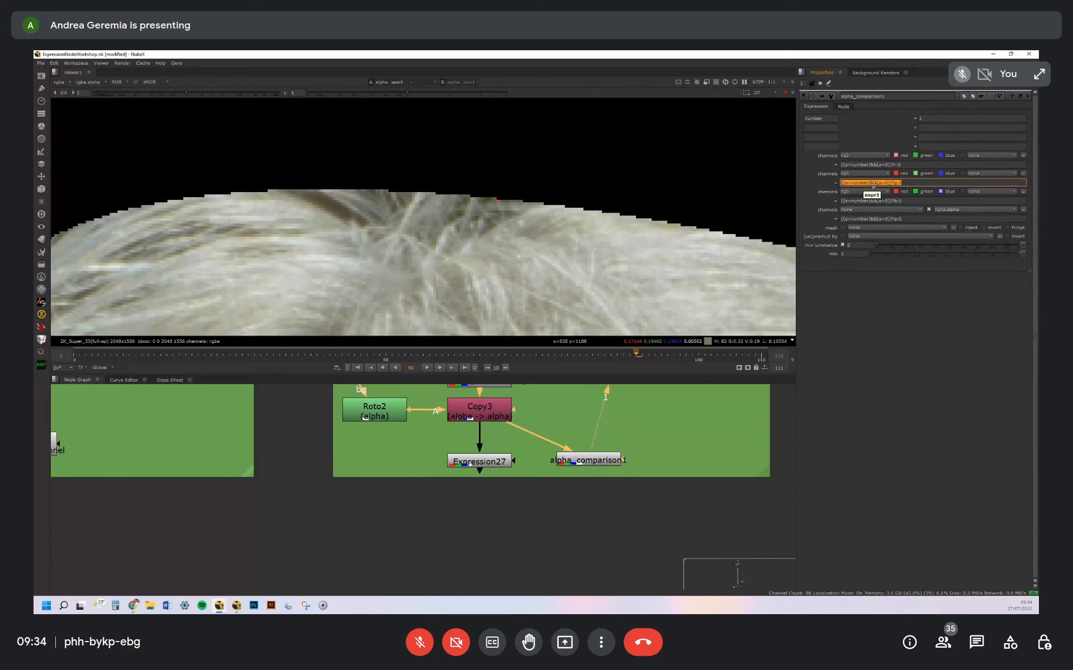
# View the Copy3 node and inspect its colour and alpha around the same hair edge
pyautogui.click(482, 414)
pyautogui.press('1')
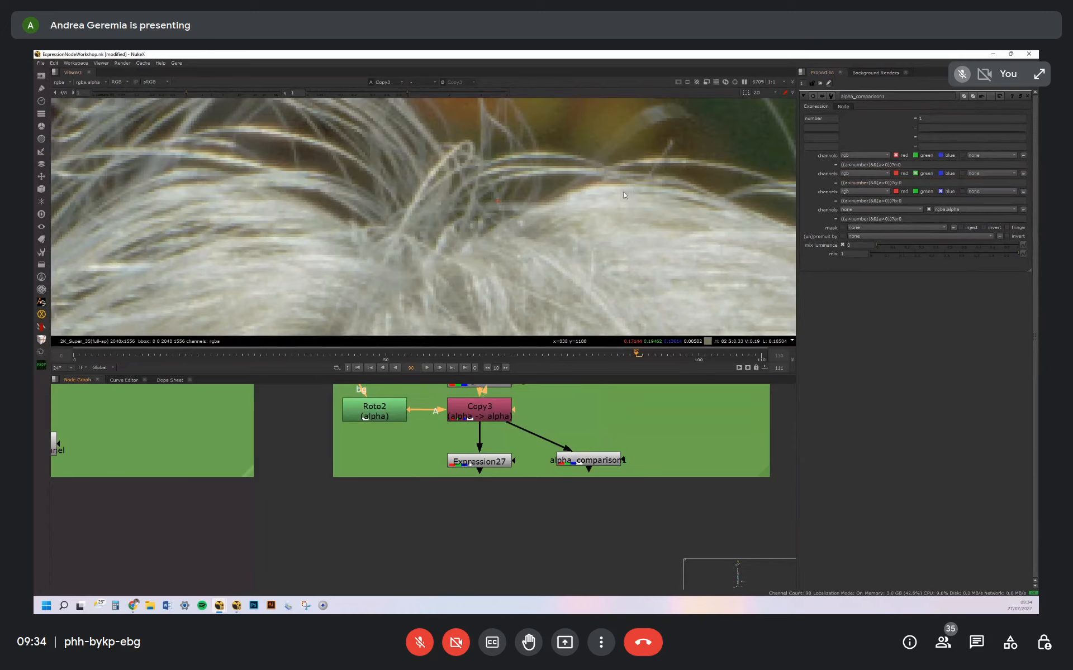
pyautogui.scroll(-4, 622, 192)
pyautogui.press('a')
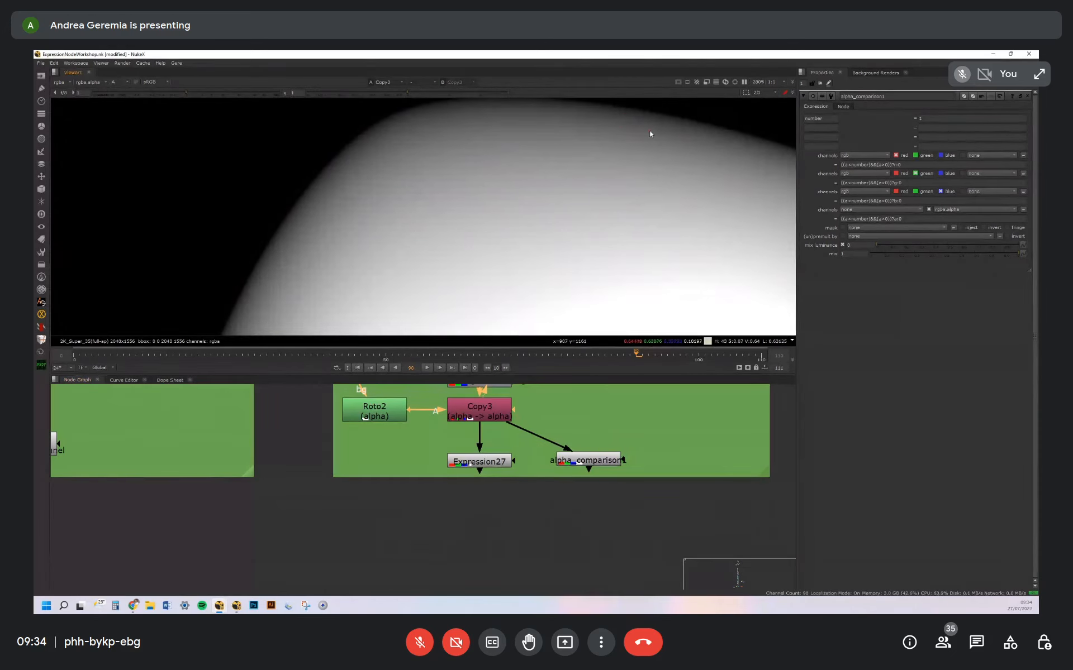
# View the MATTE dot of the next IF-THEN-ELSE group in colour, showing the combined red, green and blue shapes
pyautogui.scroll(-4, 646, 441)
pyautogui.moveTo(778, 426); pyautogui.dragTo(550, 444, button='middle')
pyautogui.click(555, 432)
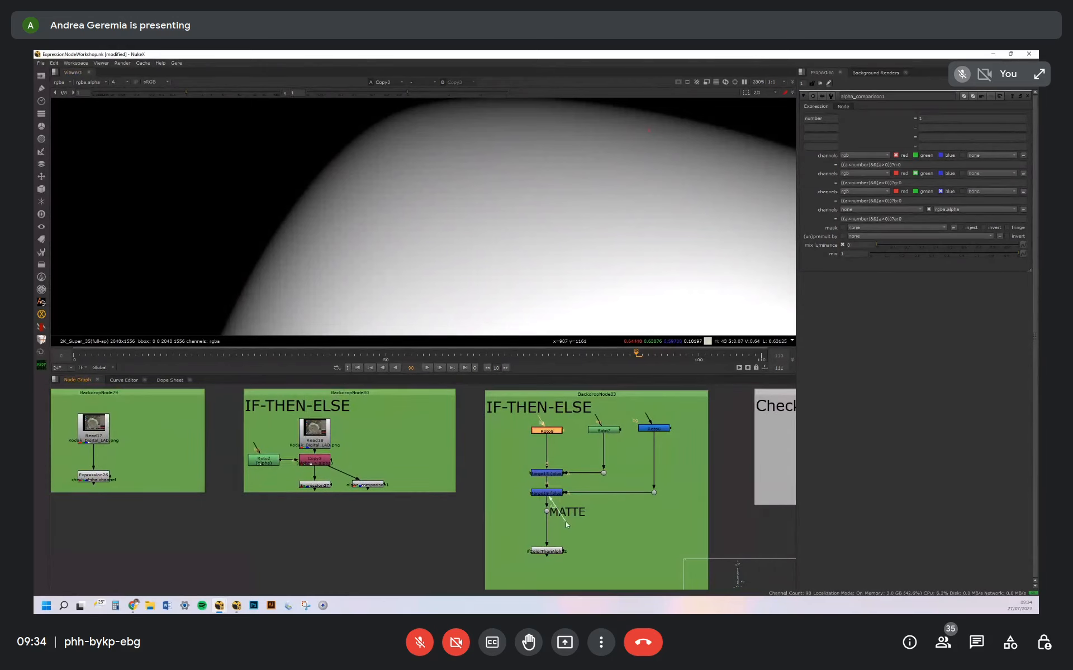
pyautogui.moveTo(518, 496); pyautogui.dragTo(569, 527)
pyautogui.press('1')
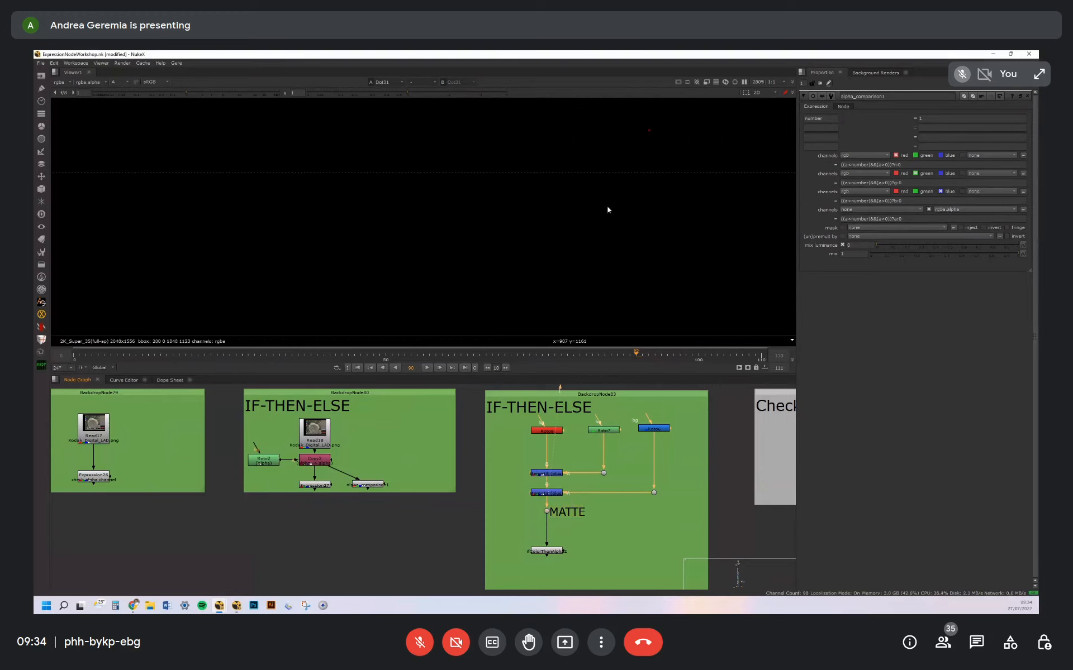
pyautogui.press('a')
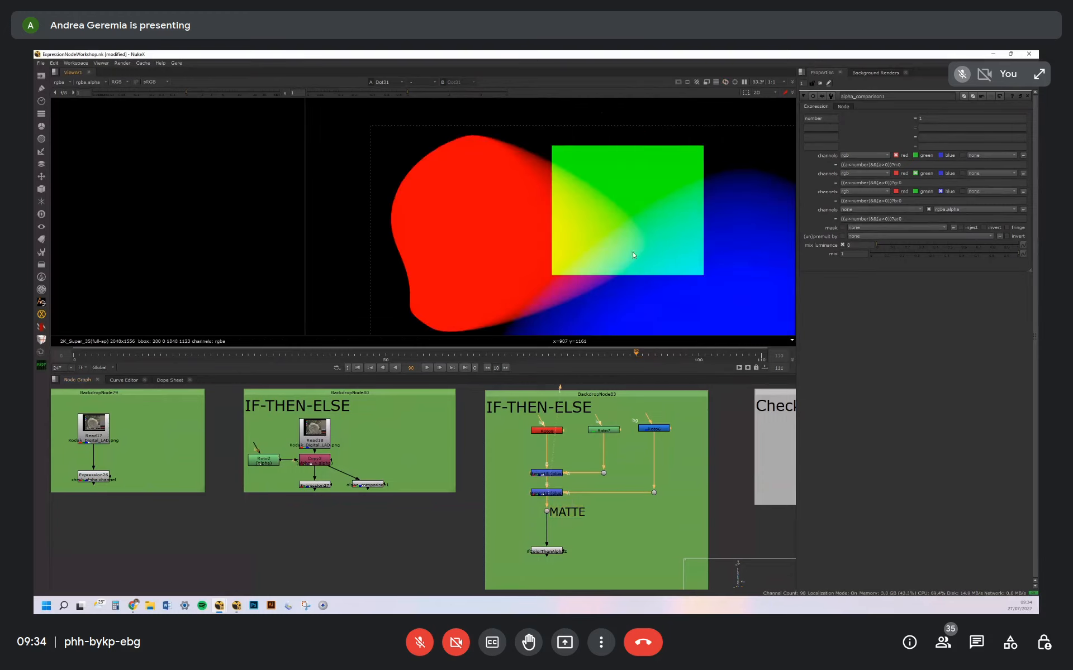
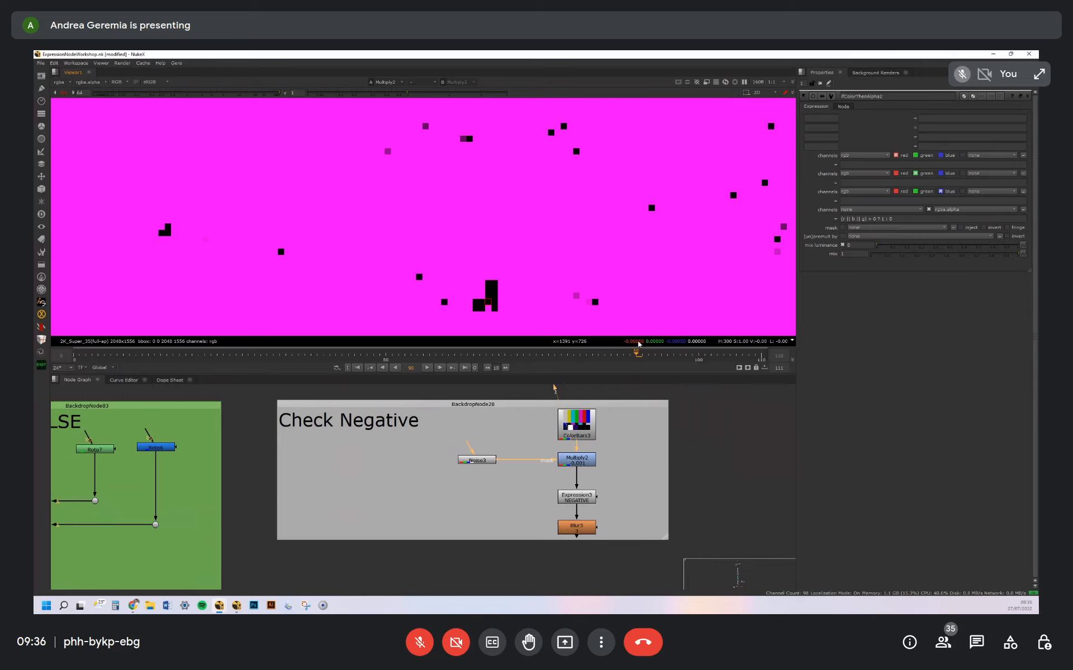
# Open Expression3 (NEGATIVE) in the Check Negative group, examine its red channel condition and inspect its output up close over the colour bars
pyautogui.moveTo(581, 441); pyautogui.dragTo(592, 411, button='middle')
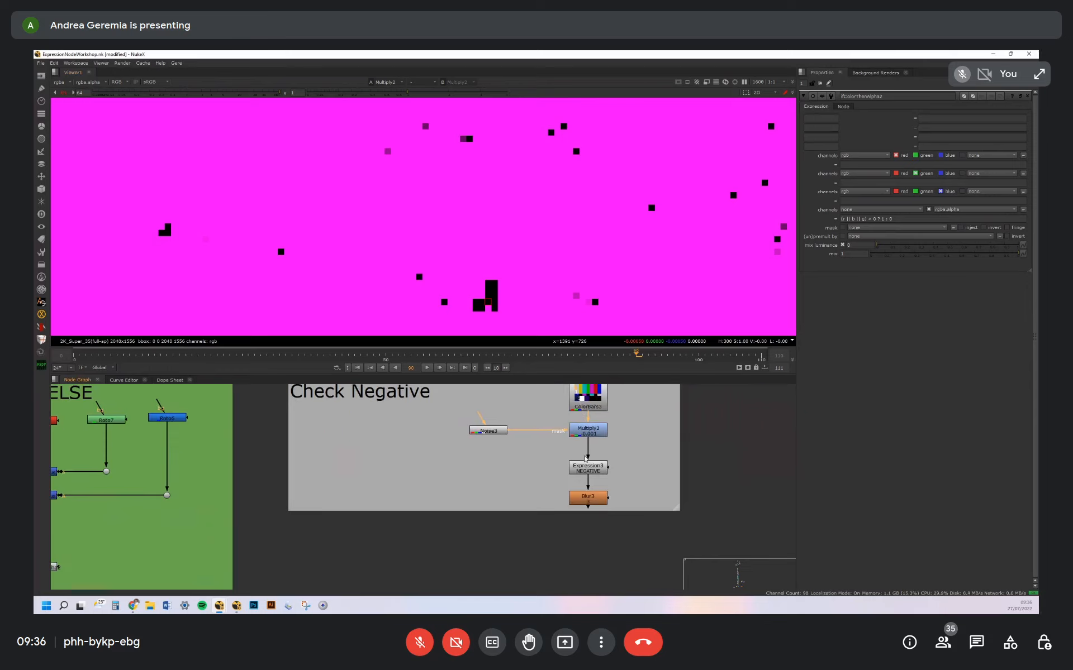
pyautogui.click(592, 471)
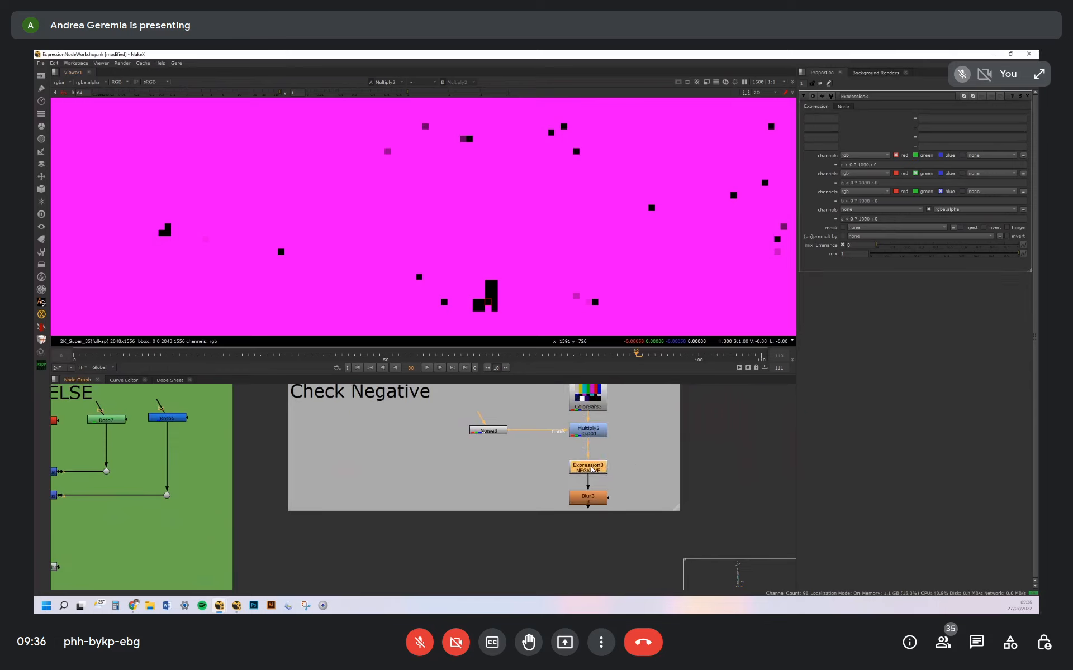
pyautogui.click(843, 165)
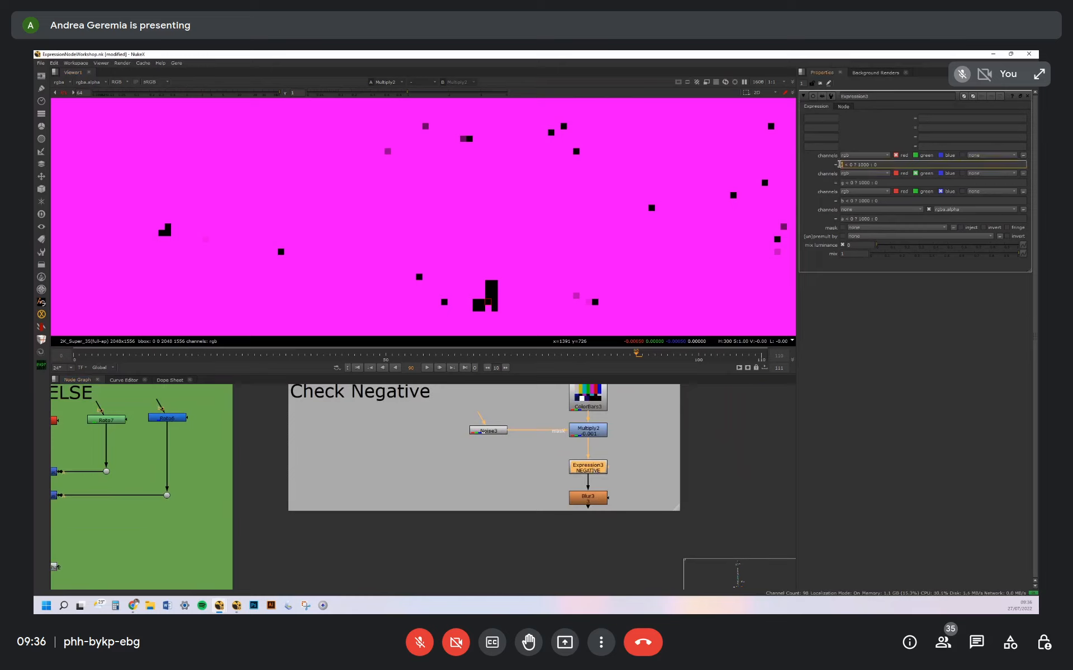
pyautogui.moveTo(869, 165); pyautogui.dragTo(859, 164)
pyautogui.click(875, 165)
pyautogui.moveTo(604, 468); pyautogui.dragTo(604, 471)
pyautogui.press('1')
pyautogui.scroll(-20, 613, 203)
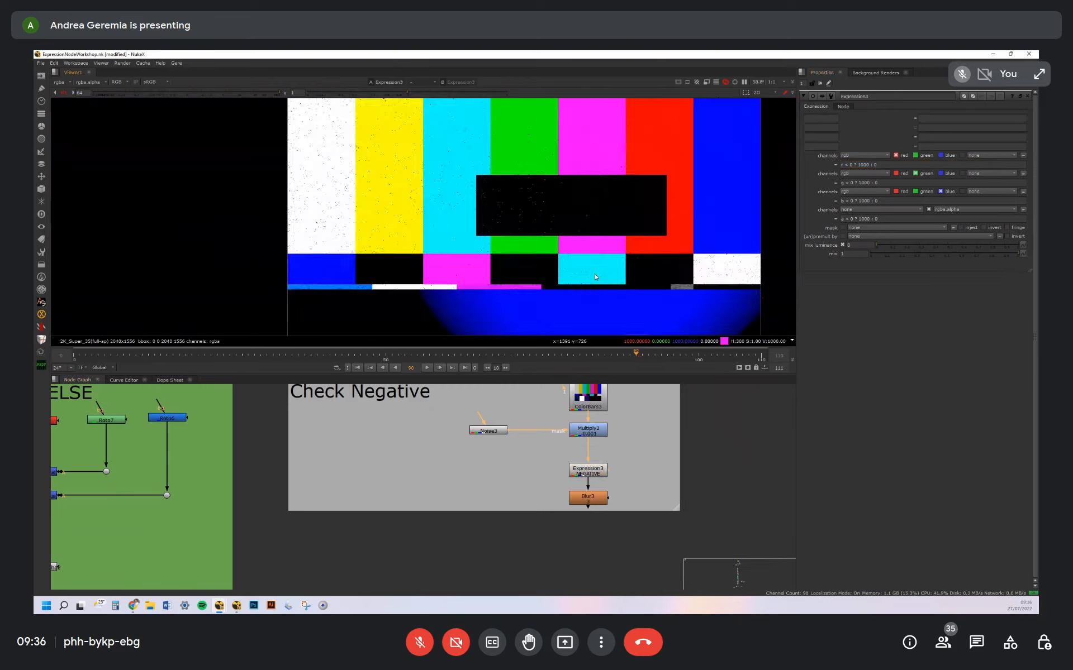
pyautogui.scroll(20, 614, 203)
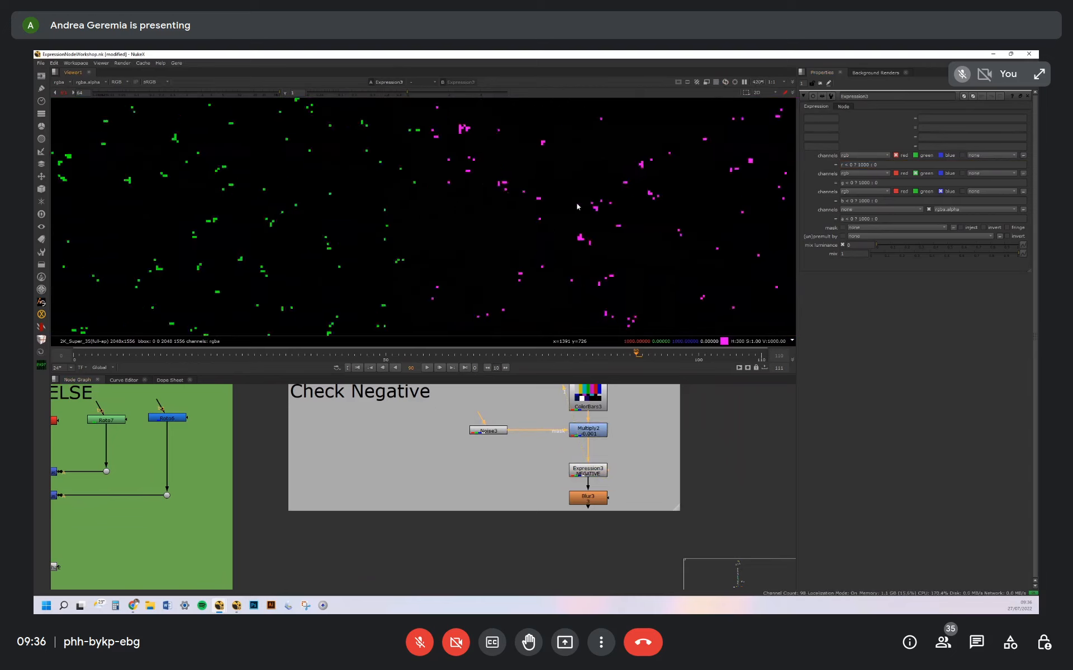
# View the Blur3 node below Expression3 and inspect the enlarged negative-pixel markers across the colour bars
pyautogui.click(597, 497)
pyautogui.press('1')
pyautogui.scroll(-12, 629, 189)
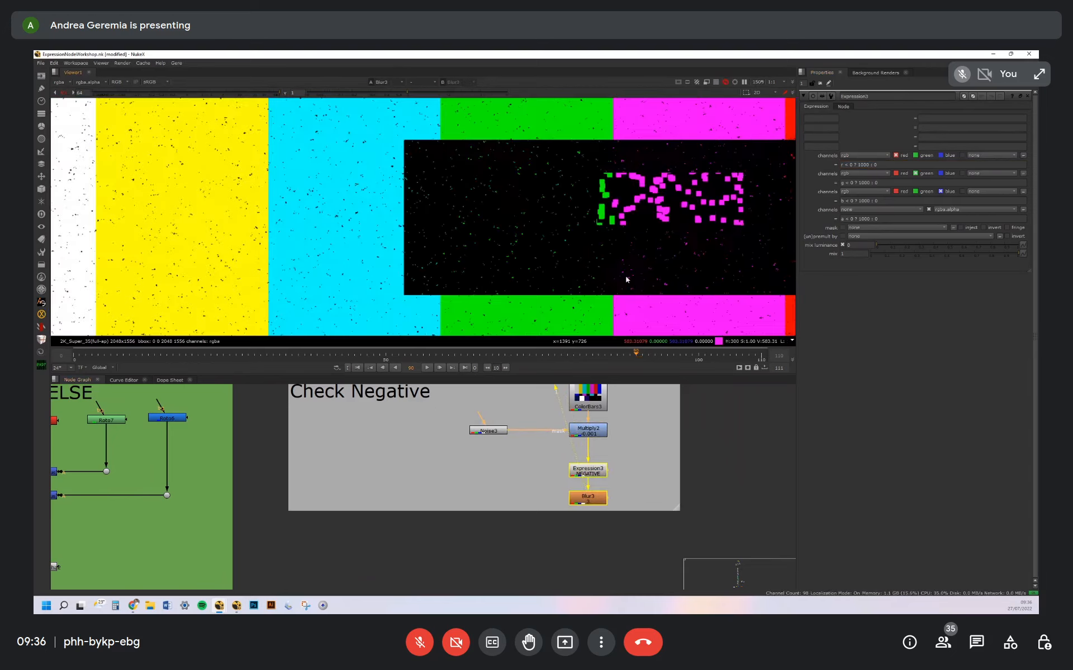
pyautogui.scroll(-7, 630, 190)
pyautogui.moveTo(633, 191); pyautogui.dragTo(603, 227, button='middle')
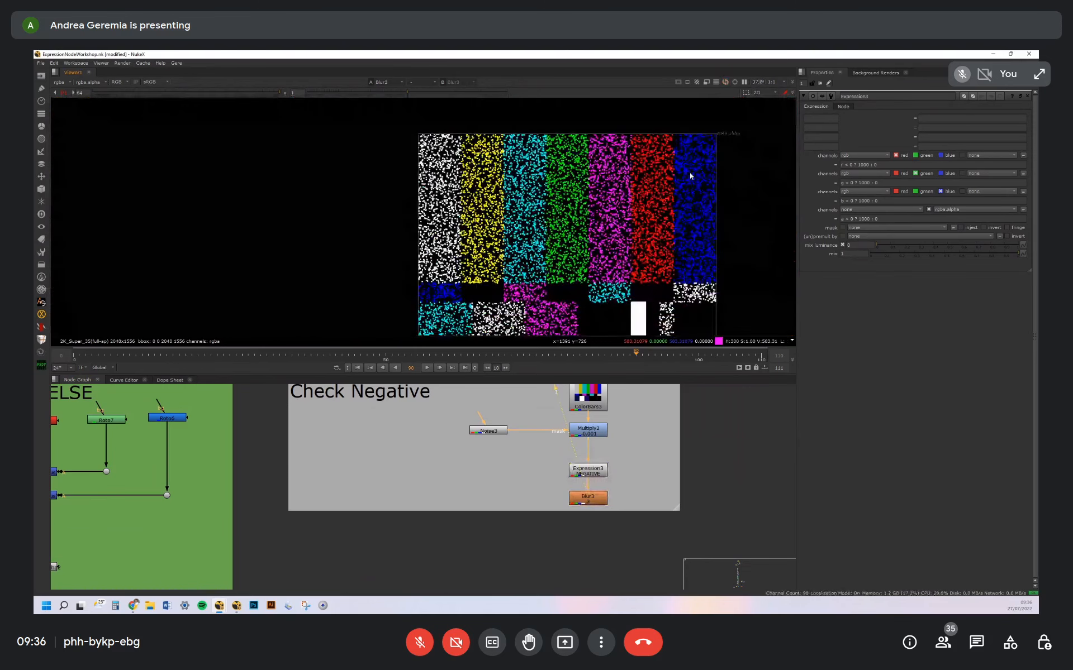
pyautogui.scroll(11, 693, 179)
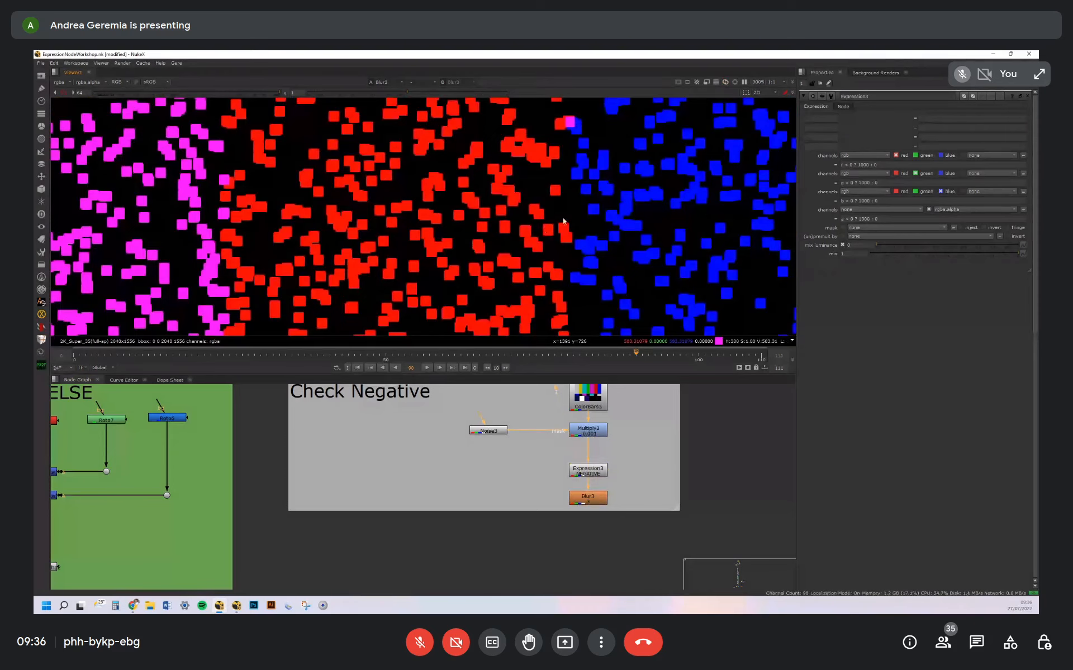
pyautogui.scroll(5, 564, 222)
pyautogui.scroll(-5, 597, 197)
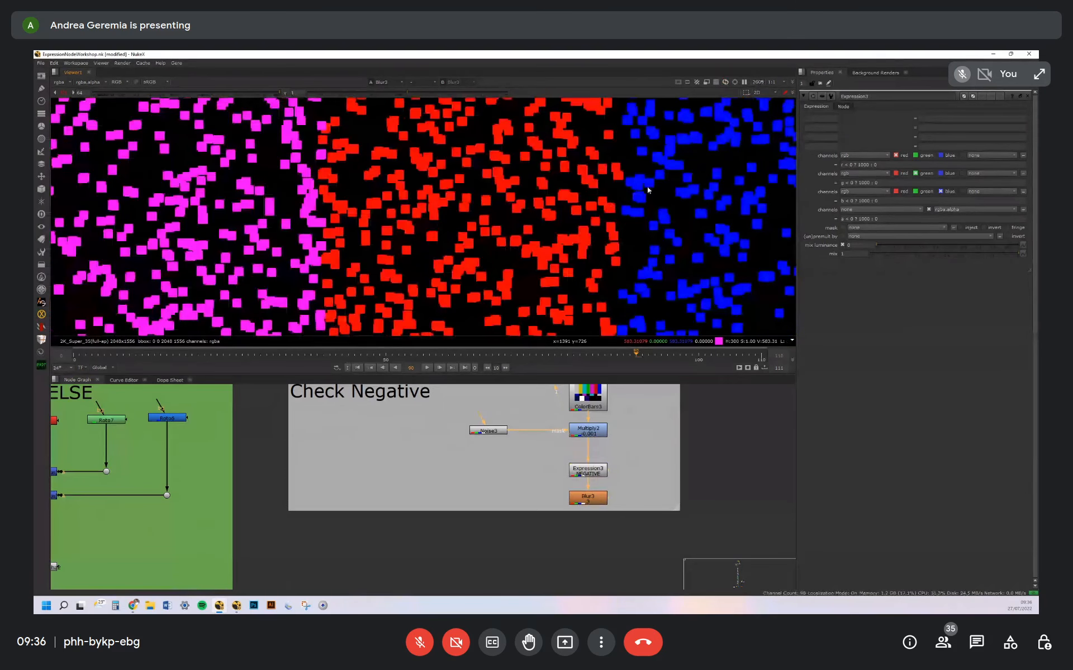
pyautogui.scroll(-5, 648, 190)
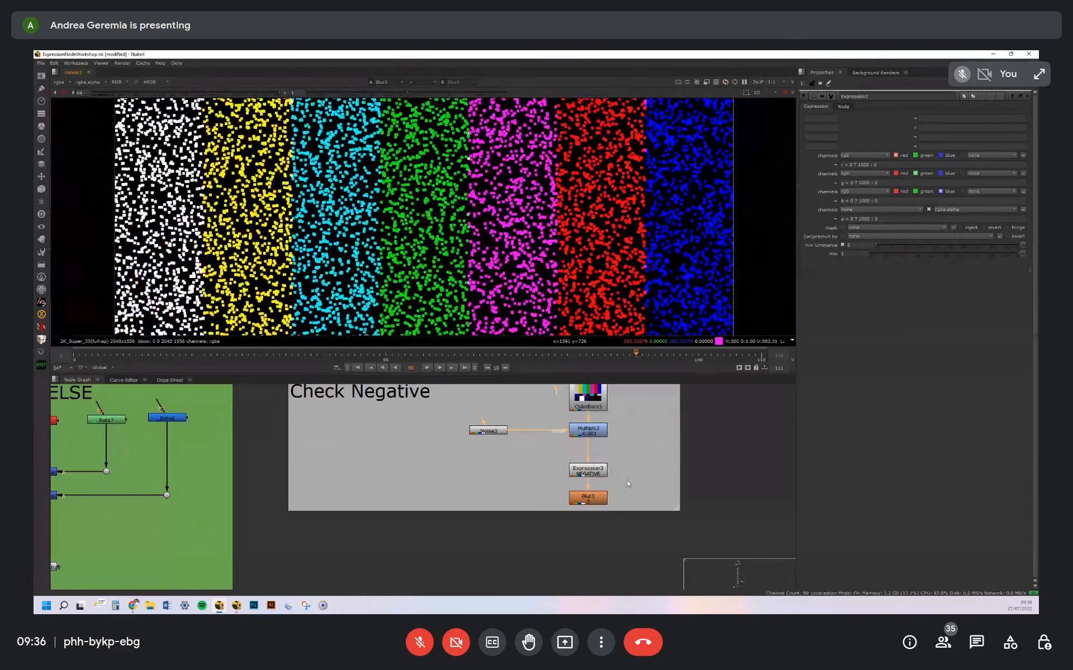
# Go to the Despill Green example in the EXAMPLES section, open Green_Despill1 and examine its key variable's expression
pyautogui.scroll(-5, 626, 481)
pyautogui.scroll(3, 609, 461)
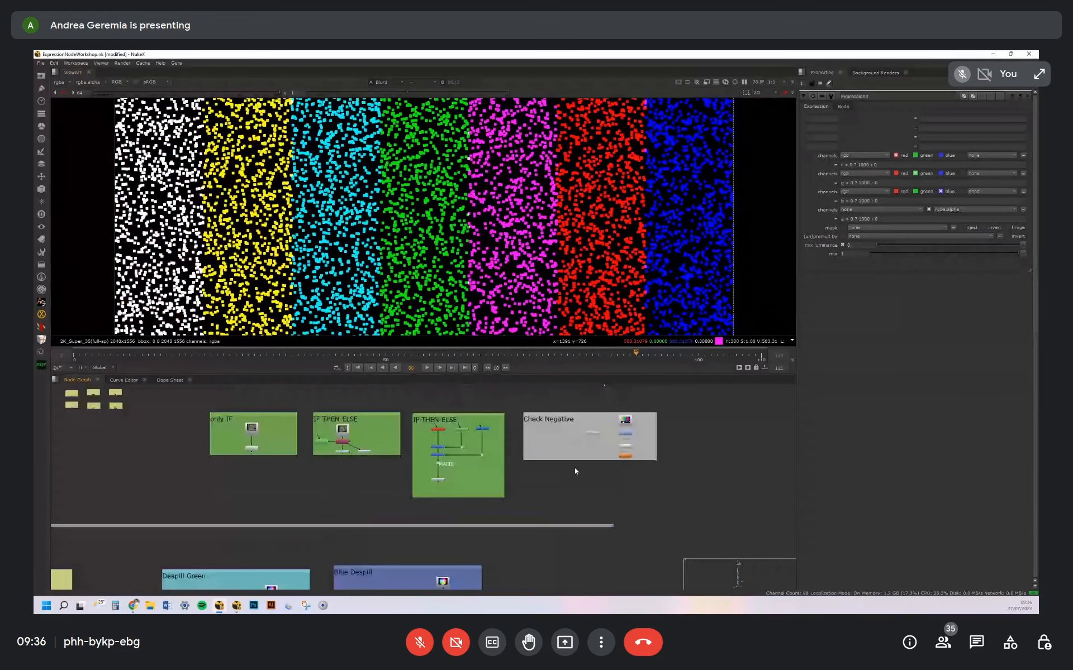
pyautogui.moveTo(257, 586); pyautogui.dragTo(546, 478, button='middle')
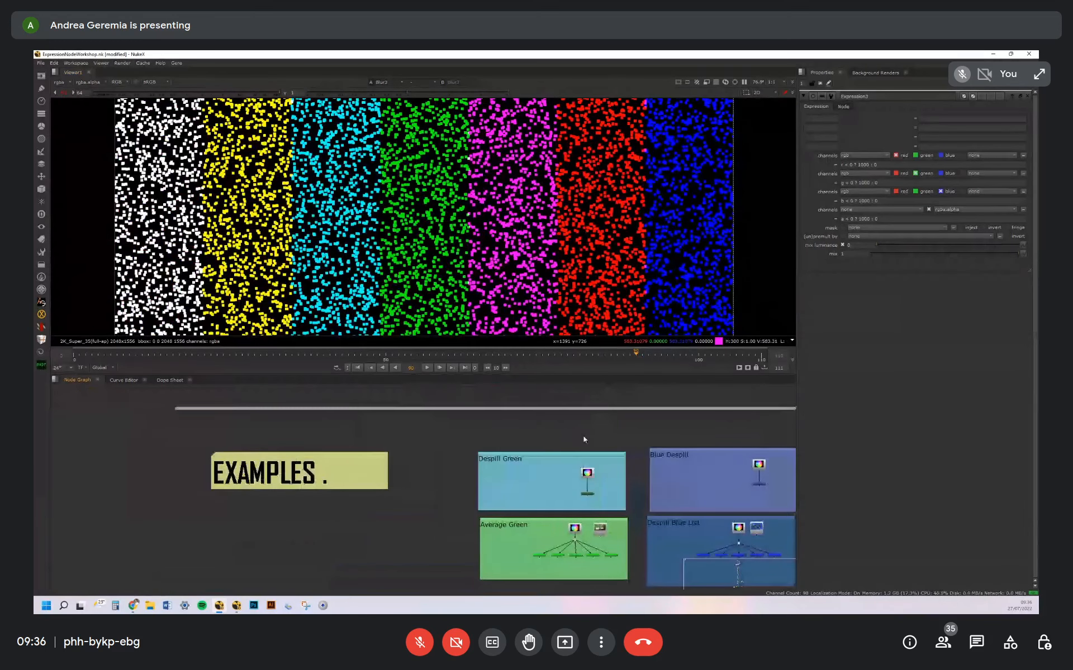
pyautogui.scroll(10, 585, 496)
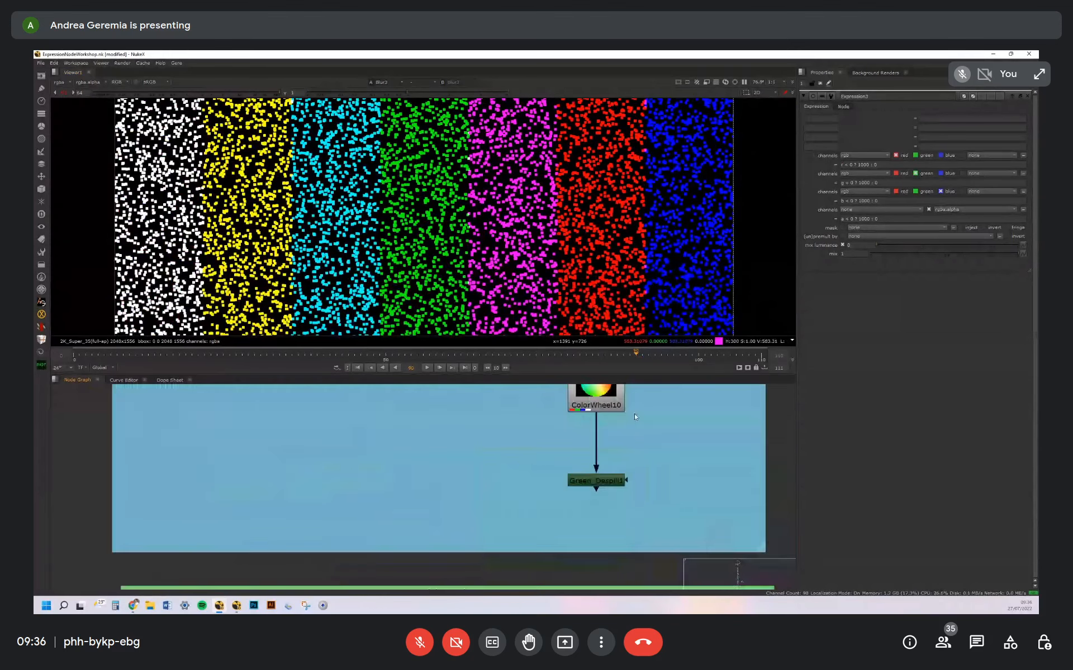
pyautogui.scroll(-9, 652, 415)
pyautogui.moveTo(656, 446); pyautogui.dragTo(639, 465, button='middle')
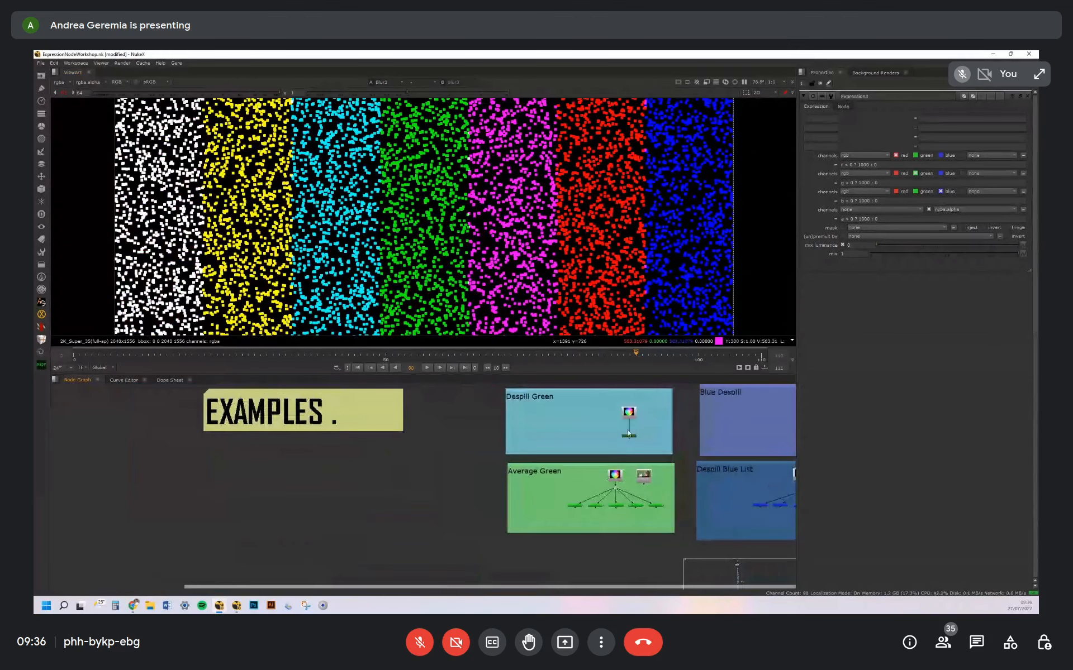
pyautogui.scroll(5, 646, 457)
pyautogui.doubleClick(648, 454)
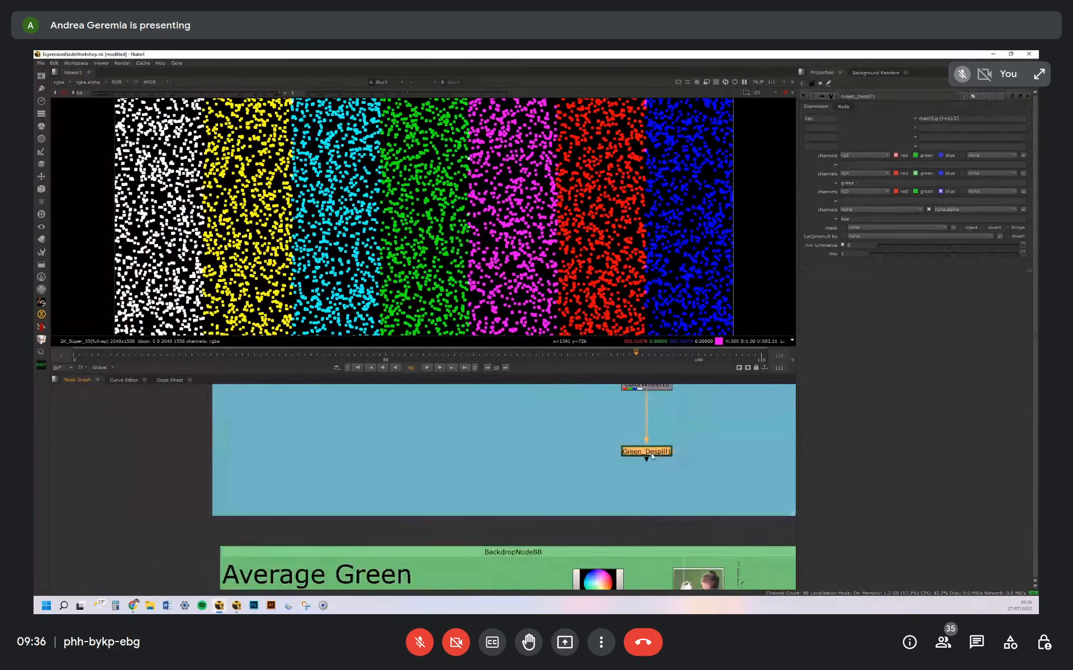
pyautogui.moveTo(964, 118); pyautogui.dragTo(899, 117)
pyautogui.moveTo(967, 118); pyautogui.dragTo(904, 115)
pyautogui.moveTo(710, 446); pyautogui.dragTo(637, 467, button='middle')
pyautogui.click(637, 468)
pyautogui.press('Tab')
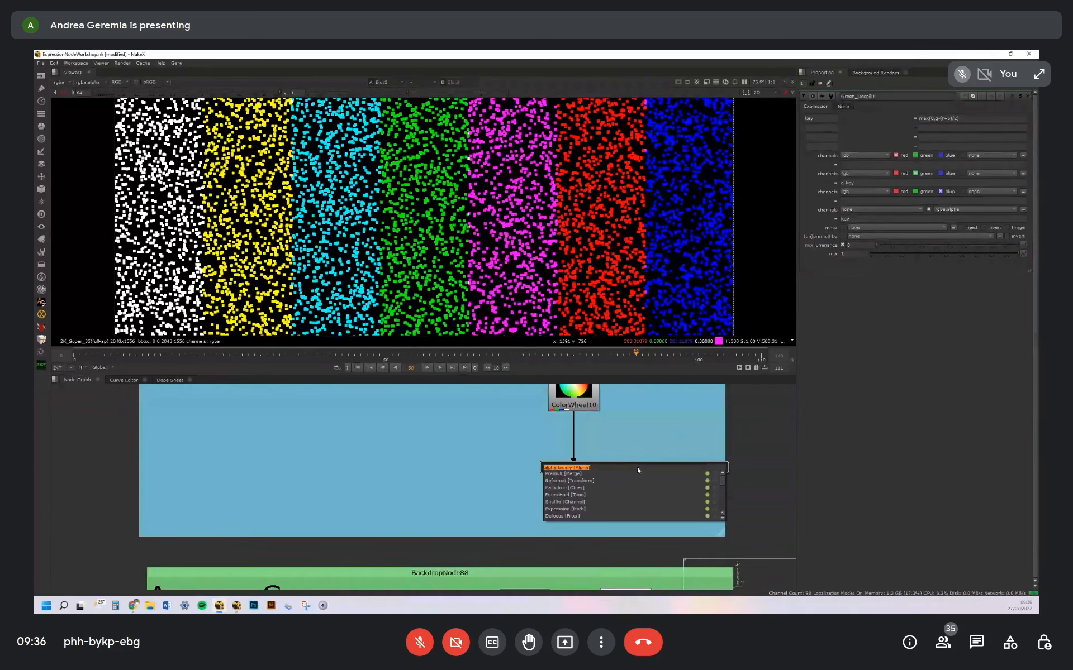
pyautogui.press('Escape')
# Examine Green_Despill1's key variable name, each part of its max expression, and how the green channel expression uses key
pyautogui.click(587, 476)
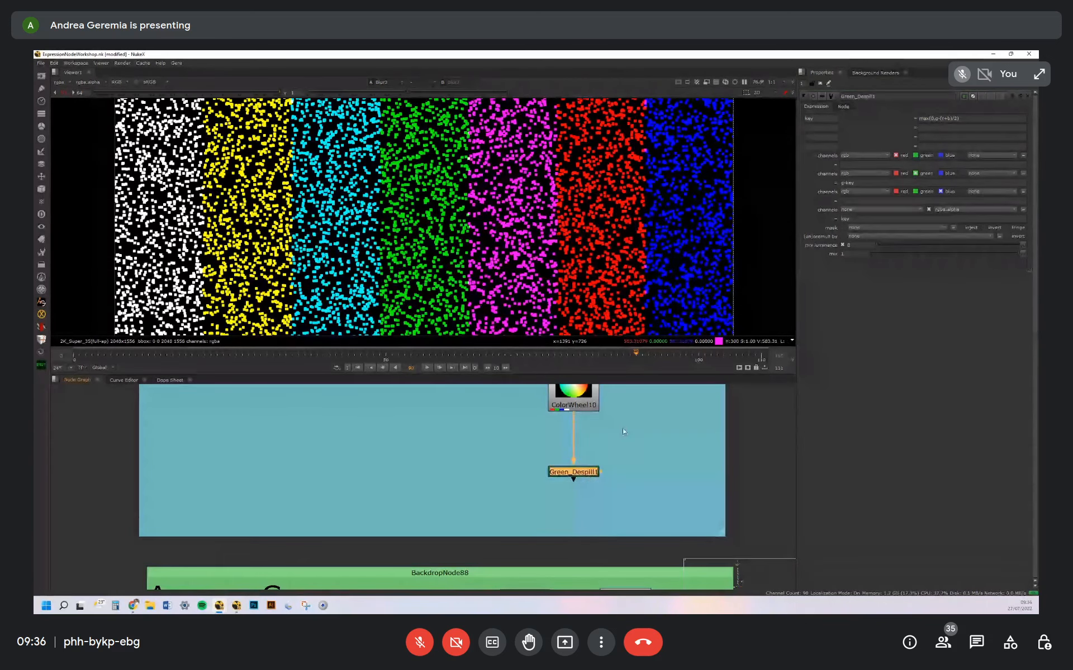
pyautogui.doubleClick(807, 119)
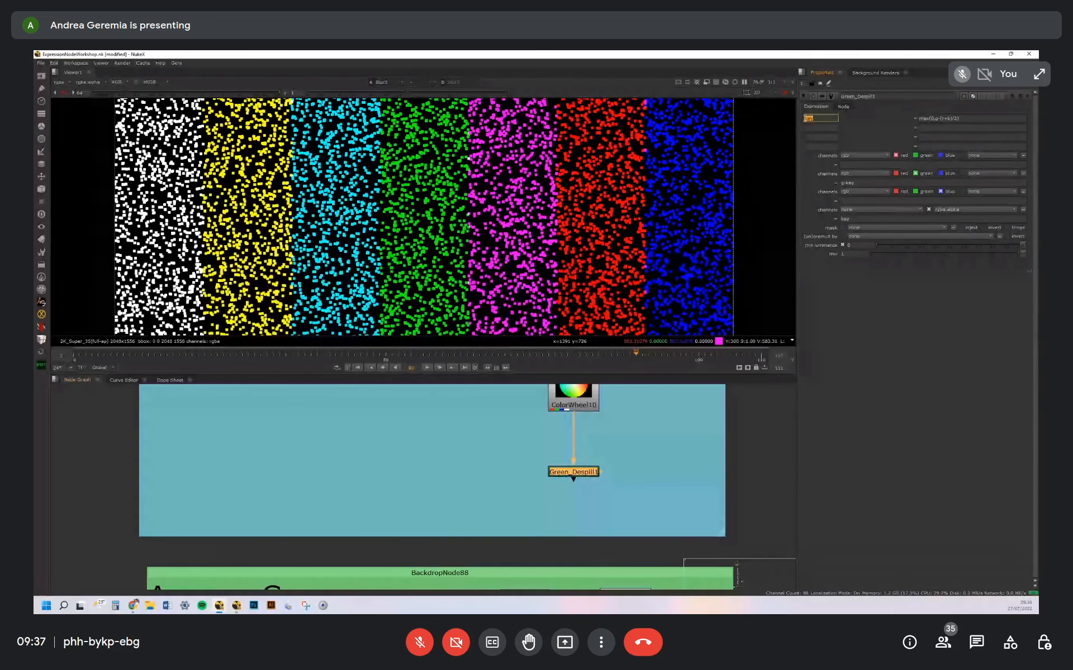
pyautogui.click(837, 118)
pyautogui.moveTo(918, 118); pyautogui.dragTo(976, 118)
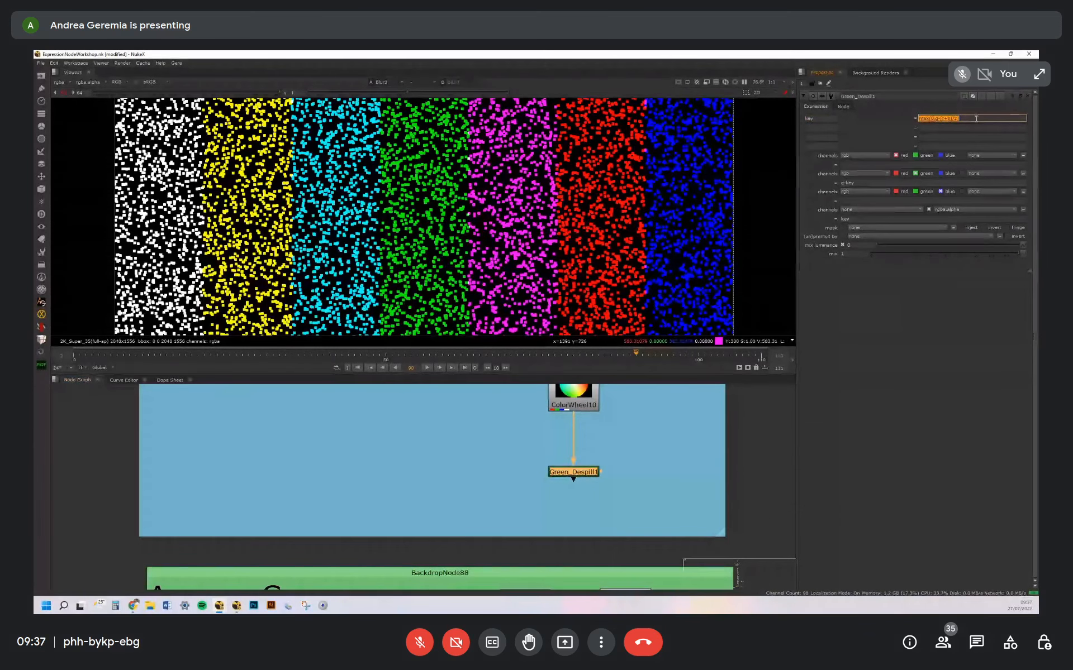
pyautogui.click(923, 118)
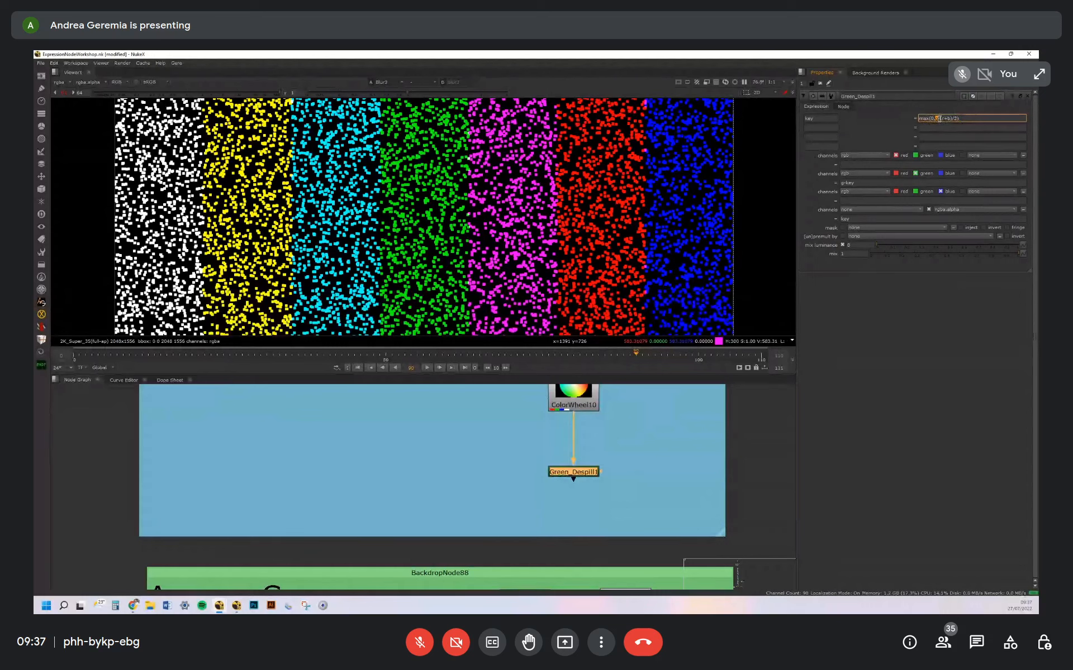
pyautogui.moveTo(940, 118)
pyautogui.mouseDown()
pyautogui.moveTo(951, 119)
pyautogui.moveTo(941, 118)
pyautogui.mouseUp()
pyautogui.click(958, 119)
pyautogui.click(956, 119)
pyautogui.click(867, 183)
# View Green_Despill1's output on the colour wheel and reset the viewer gain to 1
pyautogui.click(652, 484)
pyautogui.moveTo(579, 476); pyautogui.dragTo(574, 475)
pyautogui.press('1')
pyautogui.scroll(-2, 620, 260)
pyautogui.scroll(-3, 602, 230)
pyautogui.click(60, 92)
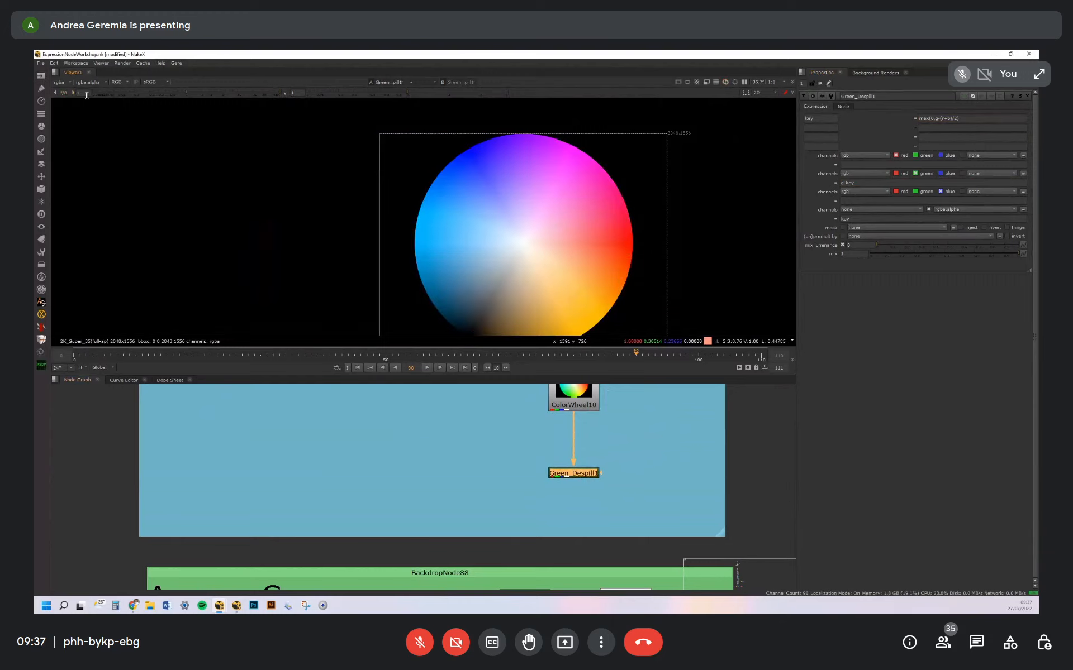
# Toggle Green_Despill1 off and on to compare the colour wheel with and without the green despill
pyautogui.press('d')
pyautogui.press('d')
pyautogui.moveTo(575, 249); pyautogui.dragTo(610, 210, button='middle')
pyautogui.press('d')
pyautogui.press('d')
# Open Blue_Despill1 in the Blue Despill example, view its output and toggle the node off and on to compare the colour wheel
pyautogui.scroll(-5, 615, 455)
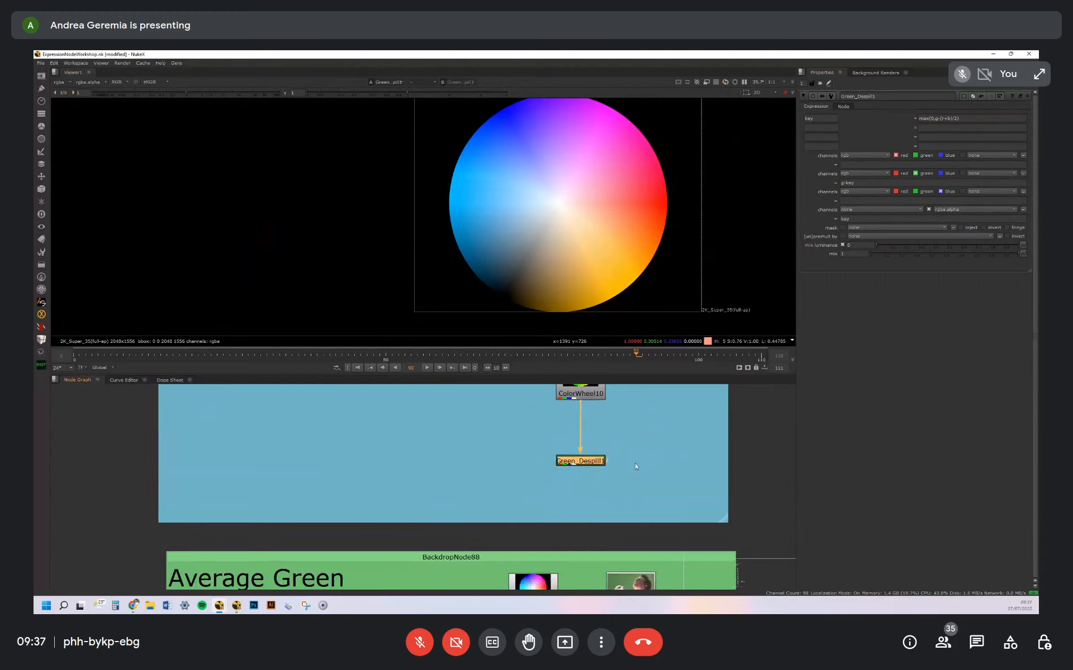
pyautogui.scroll(5, 595, 421)
pyautogui.doubleClick(587, 416)
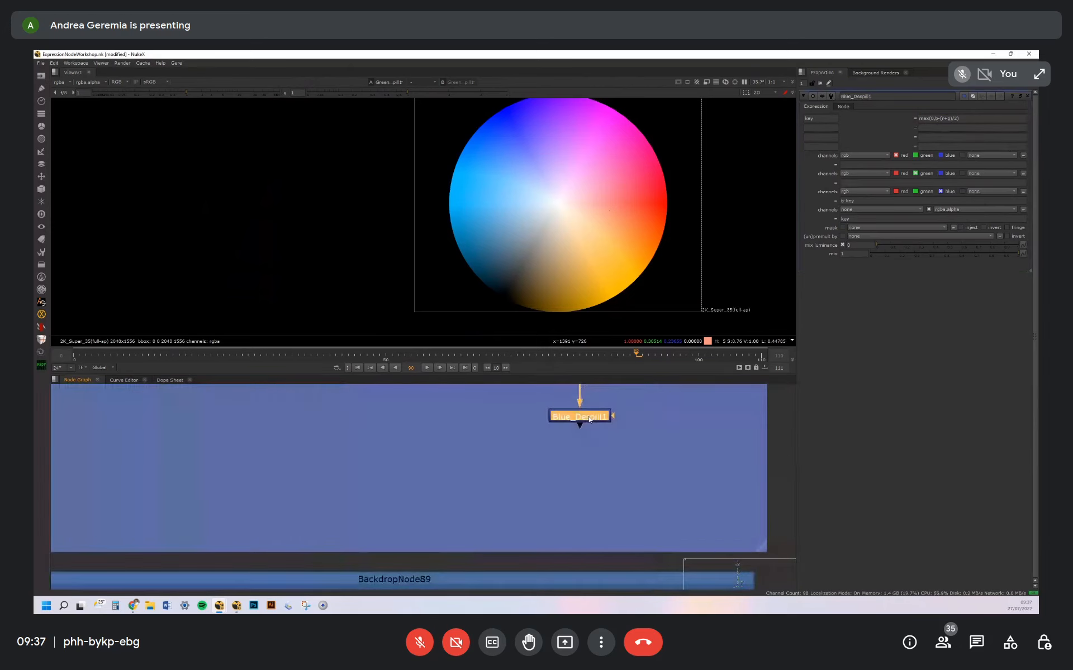
pyautogui.press('1')
pyautogui.press('d')
pyautogui.press('d')
pyautogui.moveTo(595, 205); pyautogui.dragTo(597, 244, button='middle')
# Go to the Average Green group, open RedLimitsGreen1 and examine its green channel expression
pyautogui.moveTo(622, 441); pyautogui.dragTo(745, 390, button='middle')
pyautogui.scroll(-5, 745, 390)
pyautogui.scroll(5, 483, 472)
pyautogui.moveTo(402, 481); pyautogui.dragTo(361, 470)
pyautogui.click(426, 497)
pyautogui.doubleClick(361, 470)
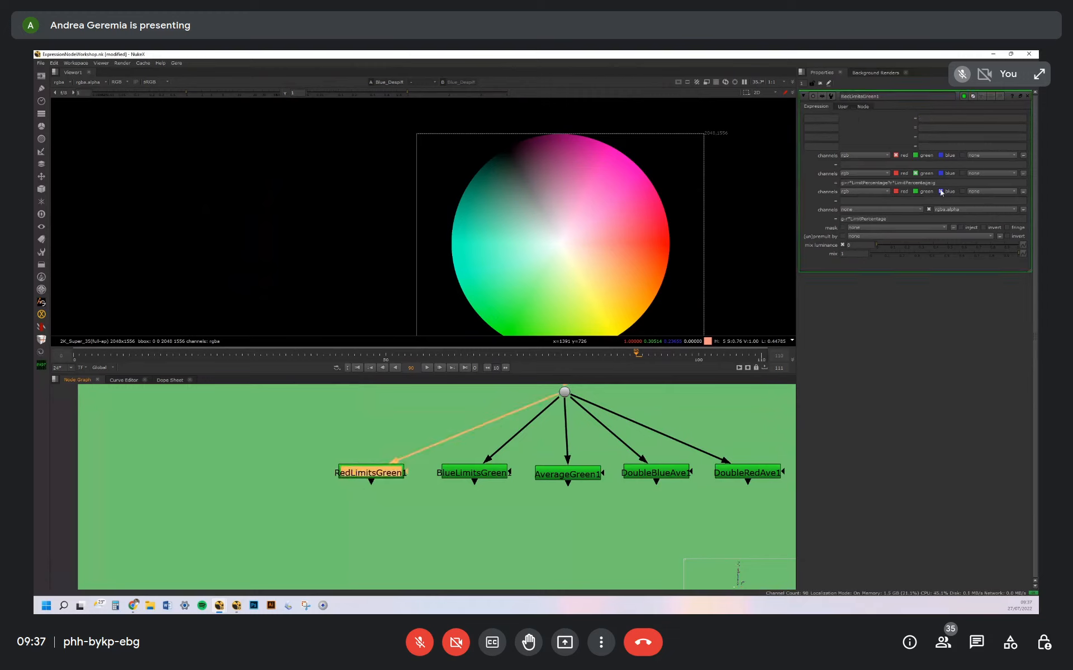
pyautogui.moveTo(939, 183); pyautogui.dragTo(850, 184)
# Set RedLimitsGreen1's Fine tune value to 1.275 and look over the neighbouring green despill variants
pyautogui.click(843, 107)
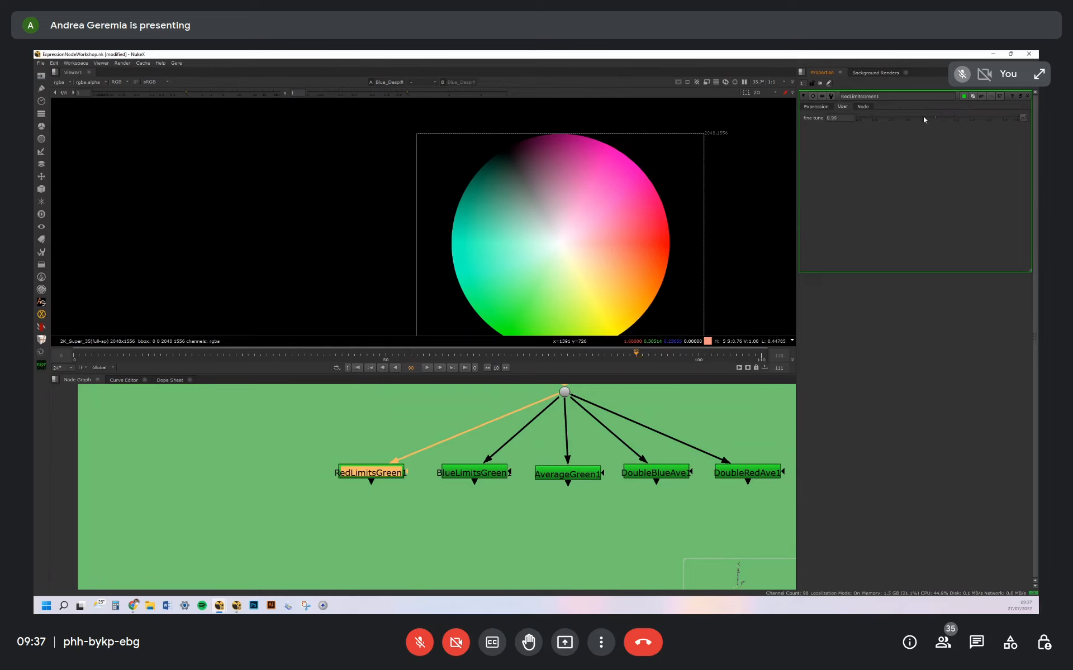
pyautogui.click(472, 484)
pyautogui.click(564, 472)
pyautogui.click(655, 468)
pyautogui.moveTo(655, 468); pyautogui.dragTo(566, 459, button='middle')
pyautogui.click(563, 453)
# Go to the IO graph example beside the MATH section, open Expression34 and view its output
pyautogui.scroll(-3, 565, 450)
pyautogui.moveTo(550, 572); pyautogui.dragTo(539, 408, button='middle')
pyautogui.scroll(-2, 558, 475)
pyautogui.moveTo(423, 475); pyautogui.dragTo(562, 449, button='middle')
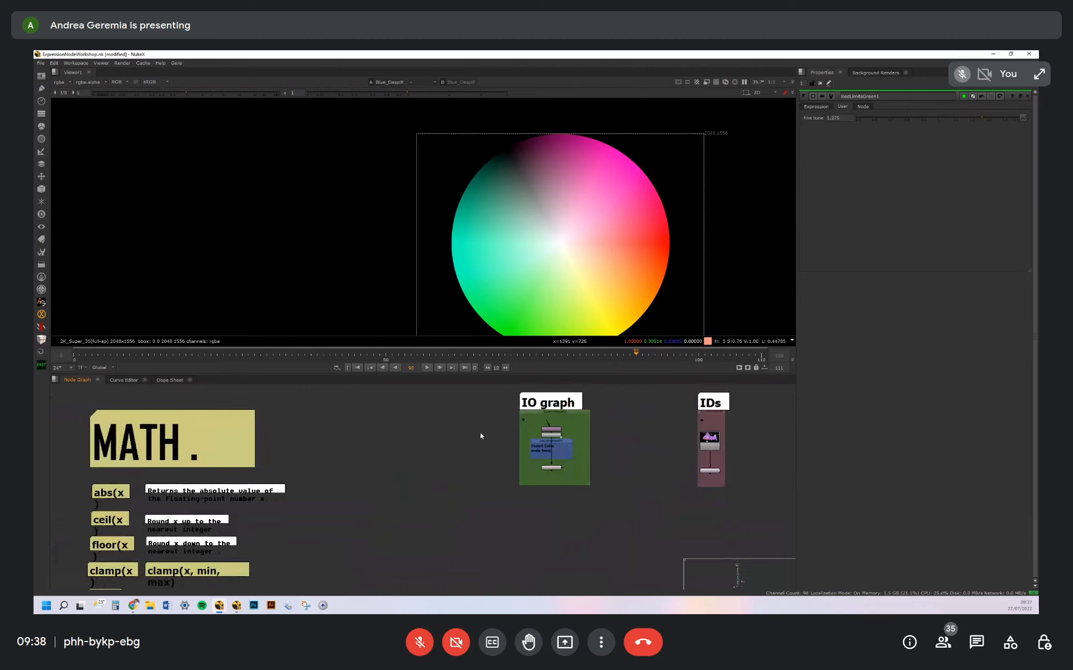
pyautogui.scroll(-4, 481, 435)
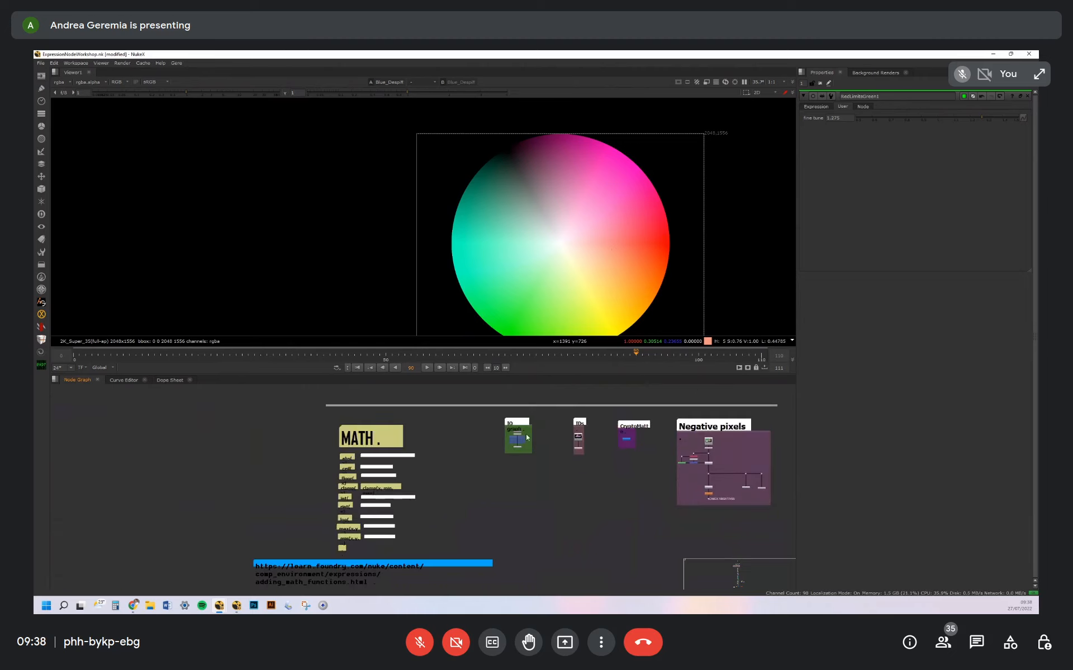
pyautogui.scroll(5, 525, 433)
pyautogui.moveTo(567, 447); pyautogui.dragTo(534, 488, button='middle')
pyautogui.scroll(2, 535, 491)
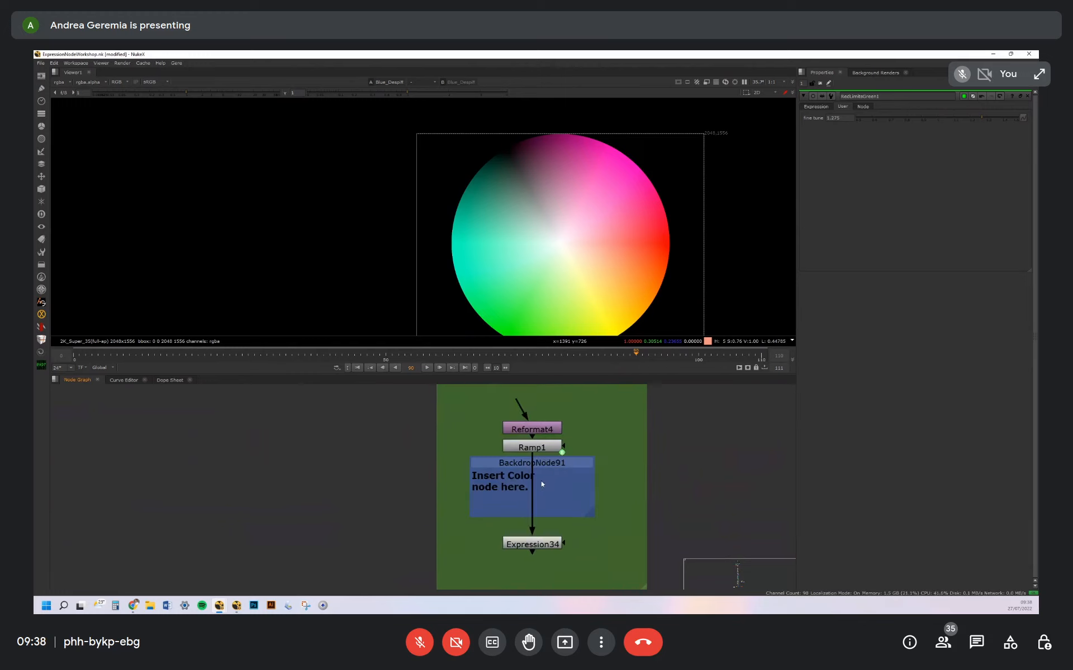
pyautogui.doubleClick(539, 545)
pyautogui.press('1')
pyautogui.scroll(-5, 615, 190)
pyautogui.moveTo(544, 551); pyautogui.dragTo(542, 554)
# Add a ColorLookup node beside the IO graph node tree
pyautogui.click(635, 514)
pyautogui.press('Tab')
pyautogui.write('colo')
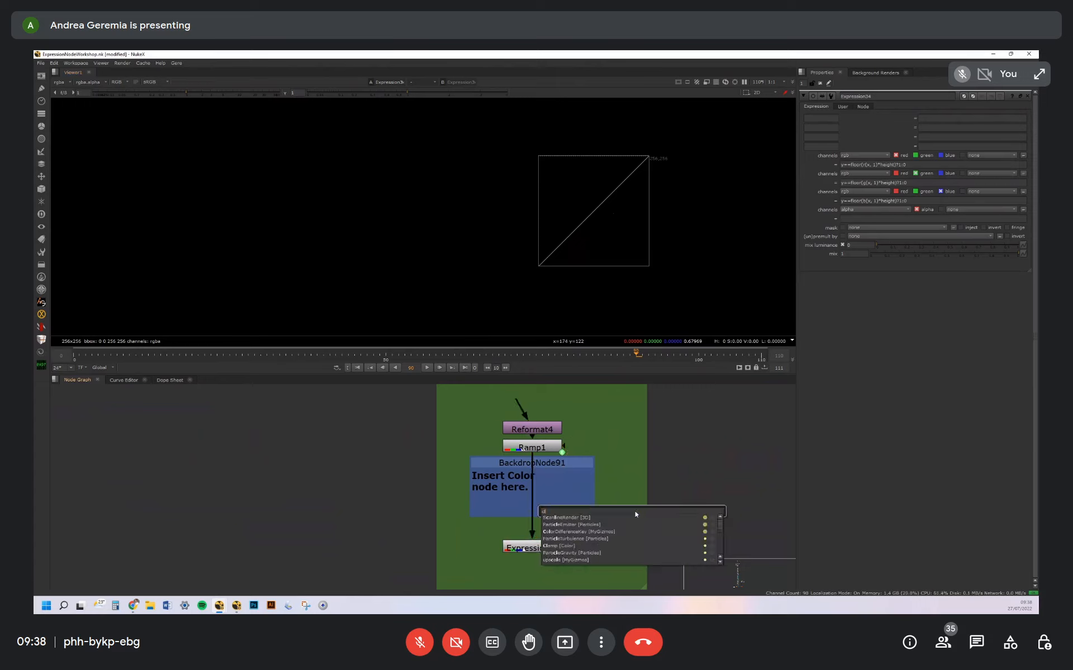
pyautogui.write('rlookup')
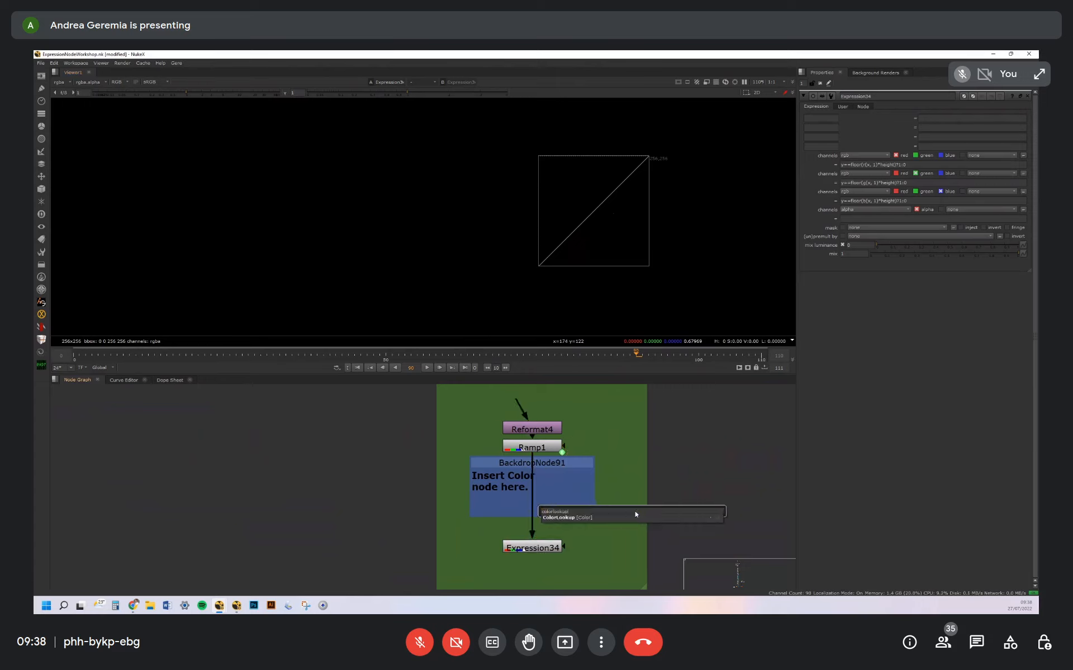
pyautogui.press('Down')
pyautogui.press('Return')
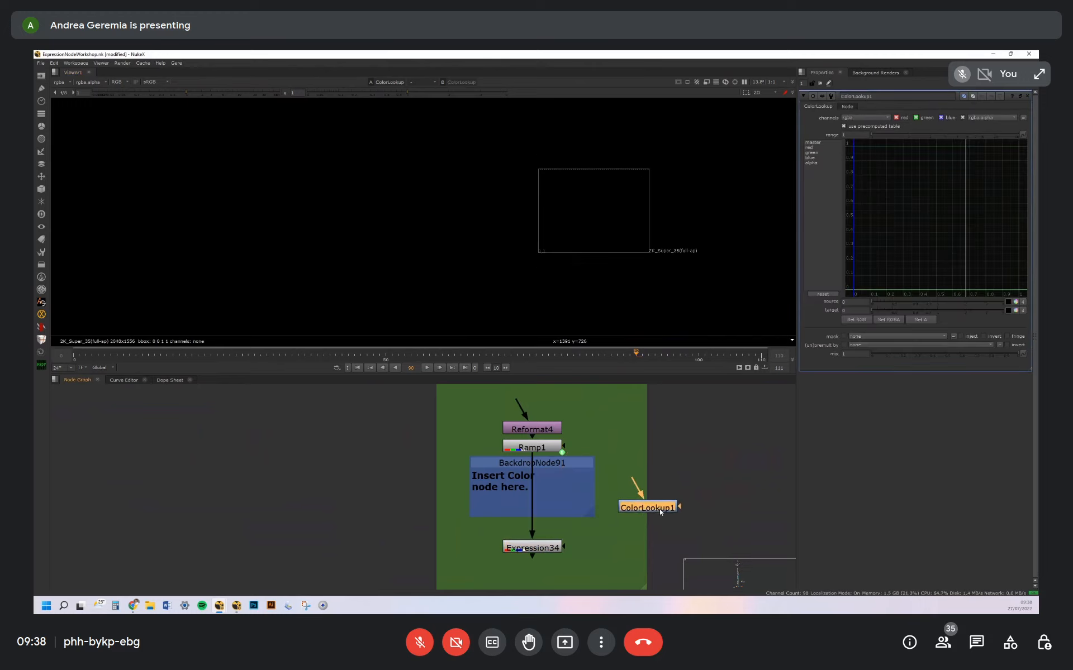
# Insert a Grade node between Ramp1 and Expression34 and view its output
pyautogui.click(561, 486)
pyautogui.press('g')
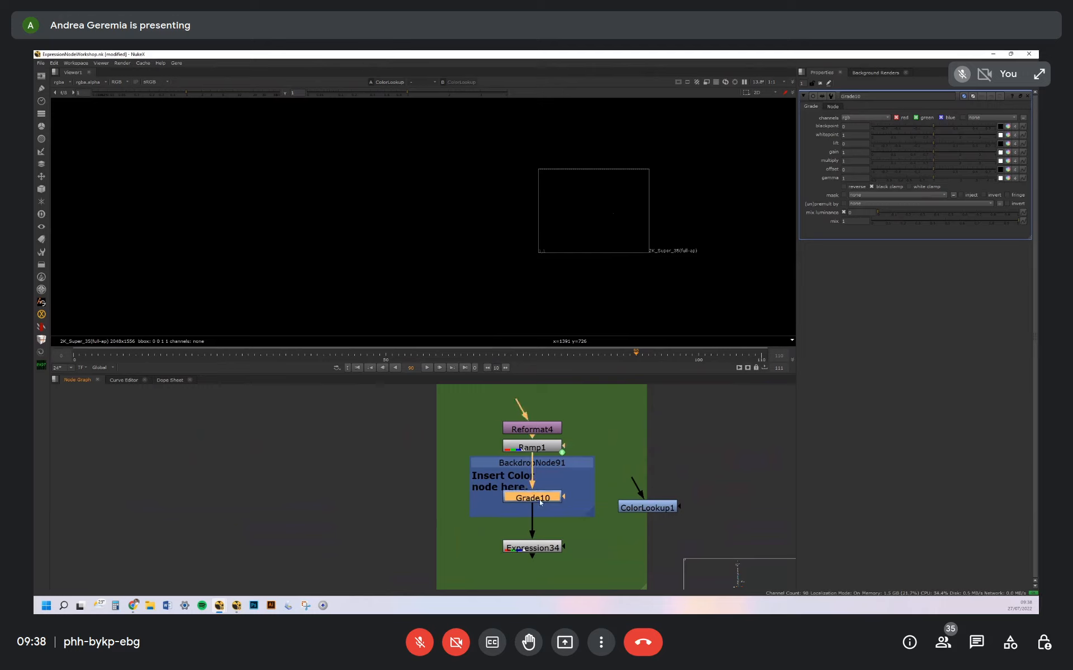
pyautogui.press('1')
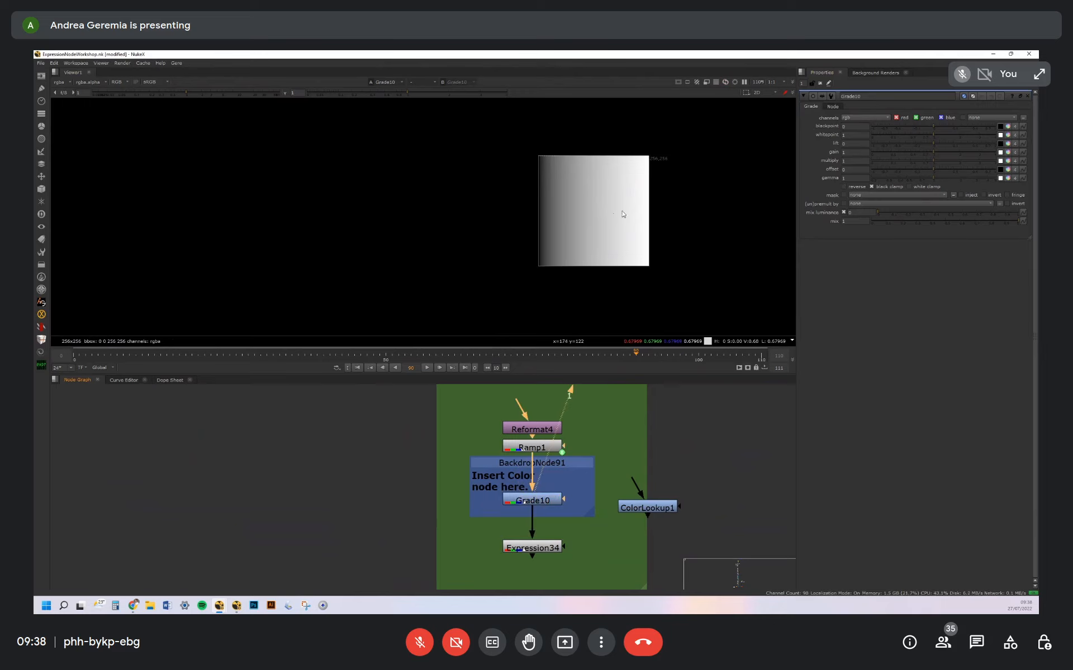
# View Expression34 below the new Grade node and inspect its graph line up close
pyautogui.click(543, 450)
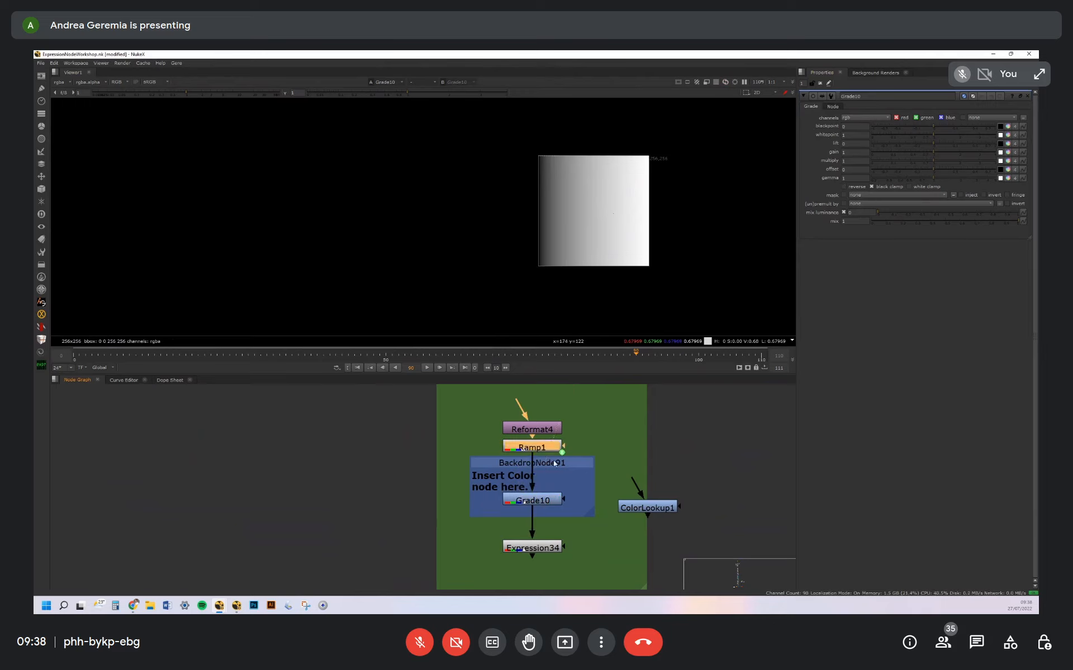
pyautogui.click(543, 548)
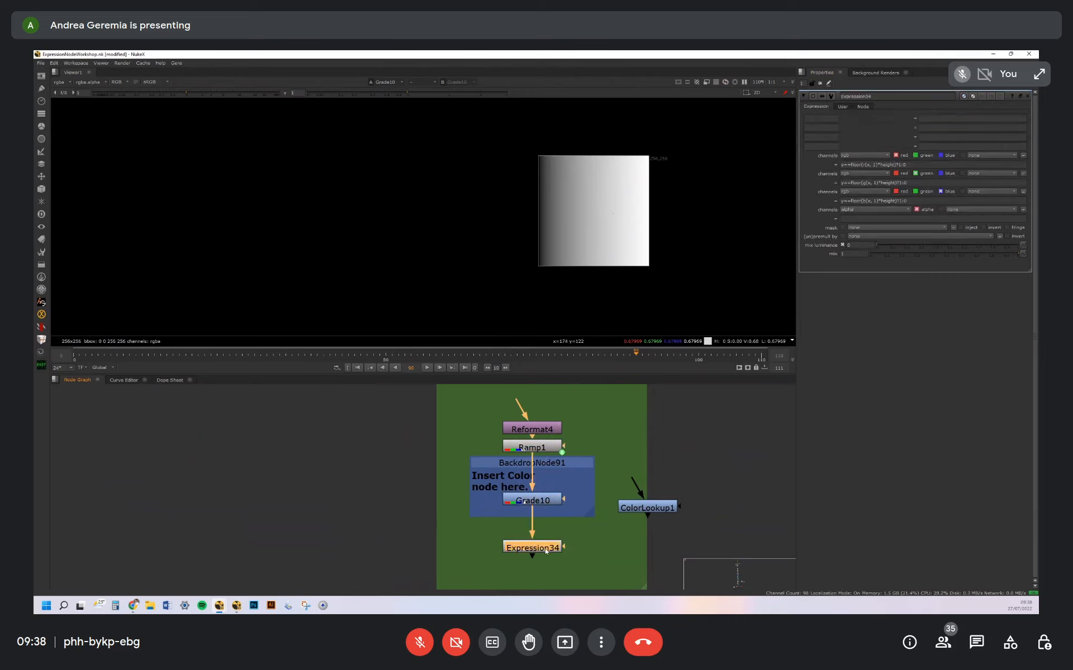
pyautogui.press('1')
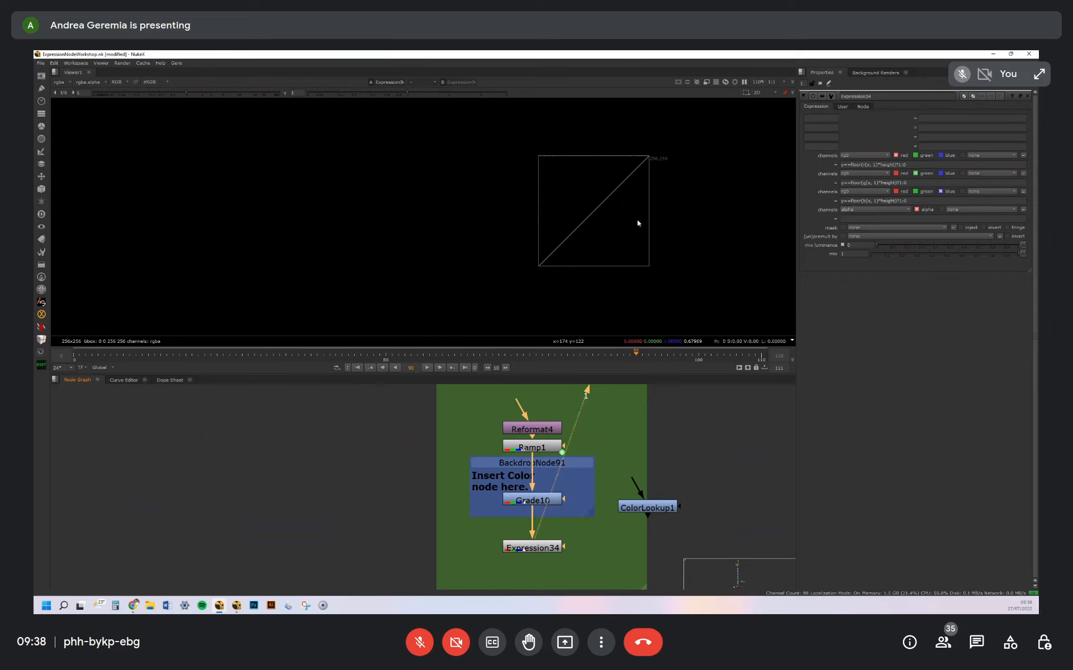
pyautogui.scroll(5, 659, 156)
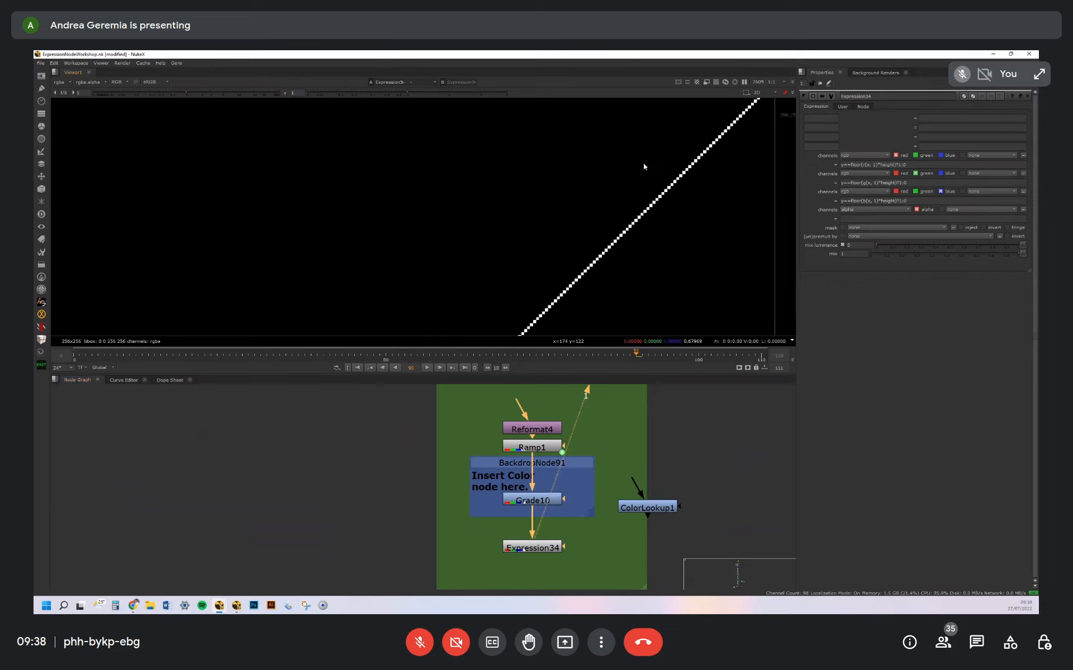
# Raise Grade10's gain to about 1.4 and check how Expression34's graph line steepens
pyautogui.click(541, 500)
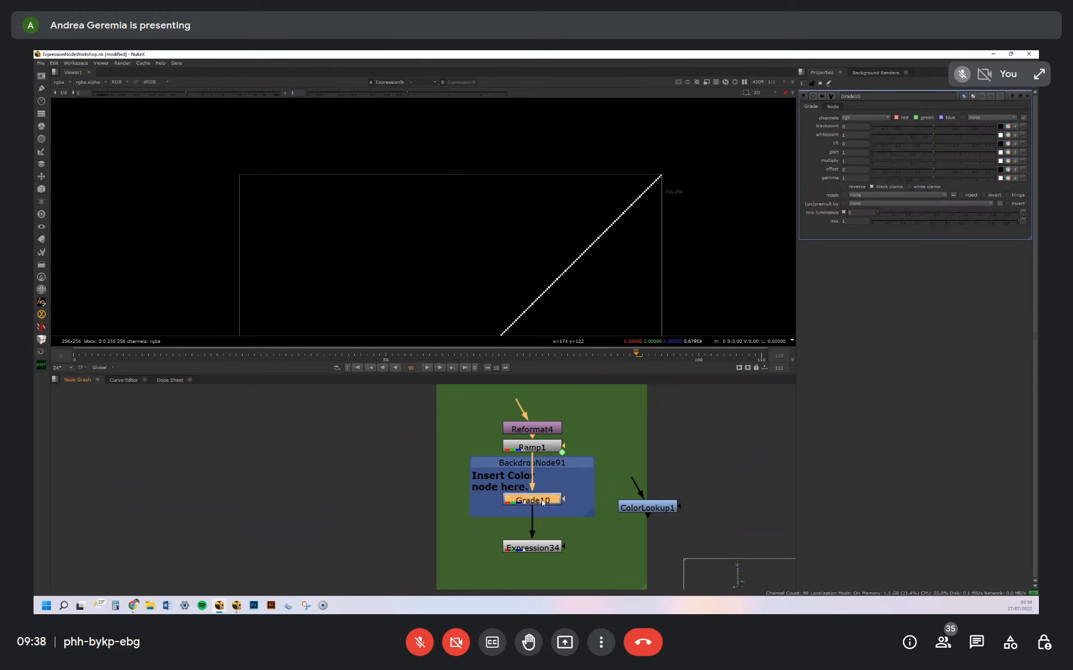
pyautogui.moveTo(934, 151); pyautogui.dragTo(938, 150)
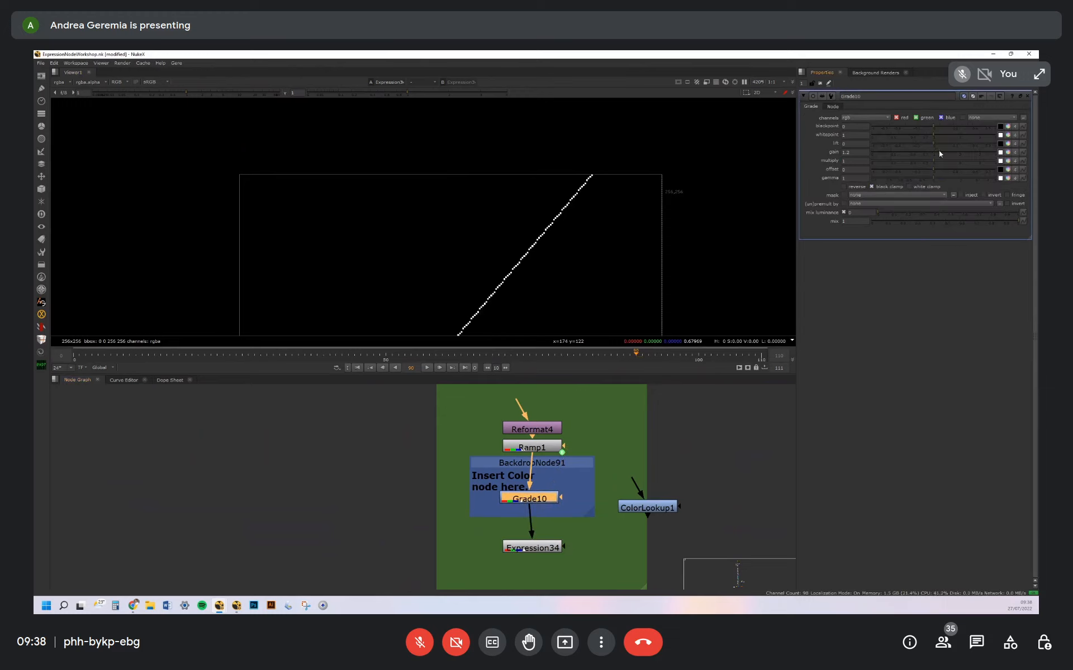
pyautogui.scroll(-5, 610, 176)
pyautogui.moveTo(603, 166); pyautogui.dragTo(590, 190, button='middle')
# Open ColorLookup1 and move the master curve's end point to about x 0.62, y 1
pyautogui.moveTo(648, 511); pyautogui.dragTo(650, 512)
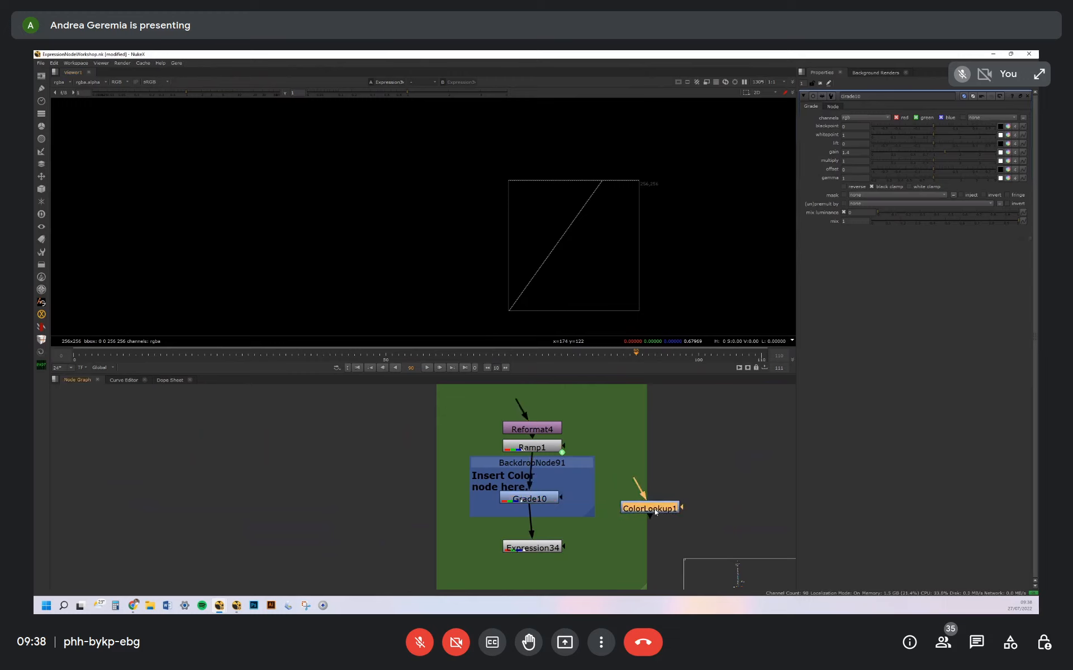
pyautogui.doubleClick(654, 511)
pyautogui.click(808, 143)
pyautogui.moveTo(1018, 145); pyautogui.dragTo(956, 146)
# Reopen Grade10 for a brief adjustment and delete it from between Ramp1 and Expression34
pyautogui.doubleClick(546, 500)
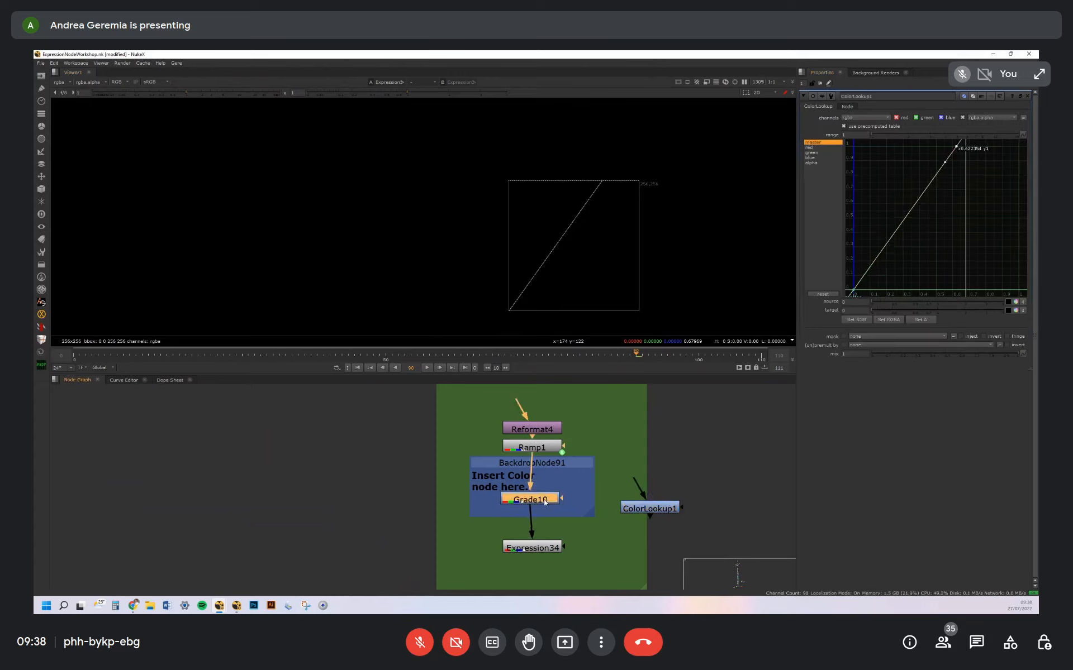
pyautogui.moveTo(937, 131)
pyautogui.mouseDown()
pyautogui.moveTo(972, 131)
pyautogui.moveTo(952, 139)
pyautogui.mouseUp()
pyautogui.press('Delete')
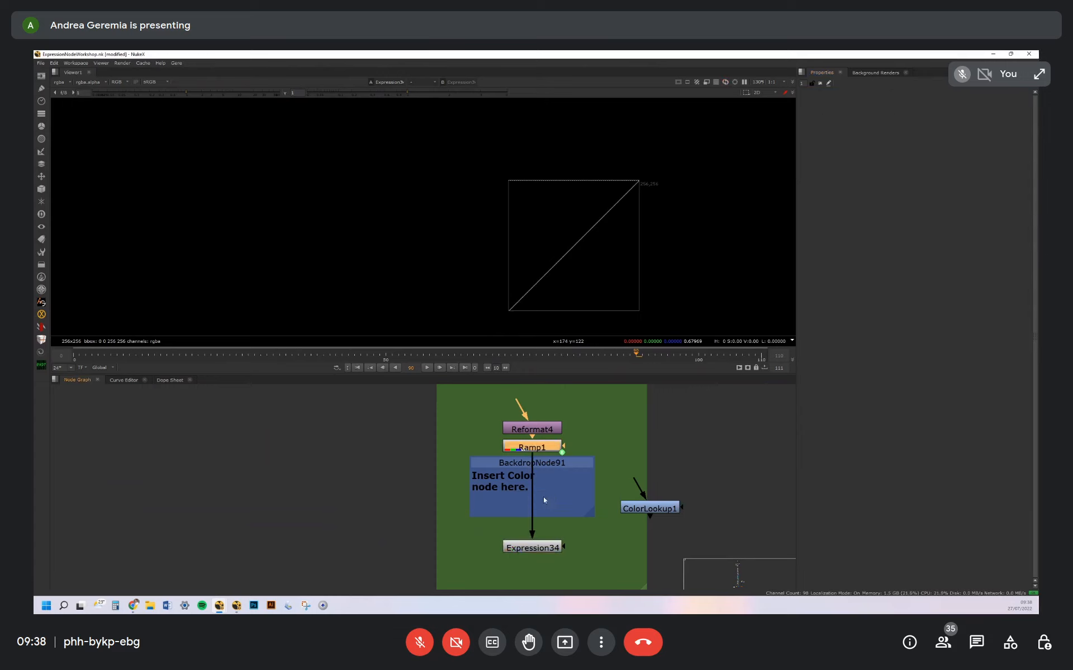
# Insert a Toe node between Ramp1 and Expression34 and set its lift to about 0.225
pyautogui.press('Tab')
pyautogui.write('toe')
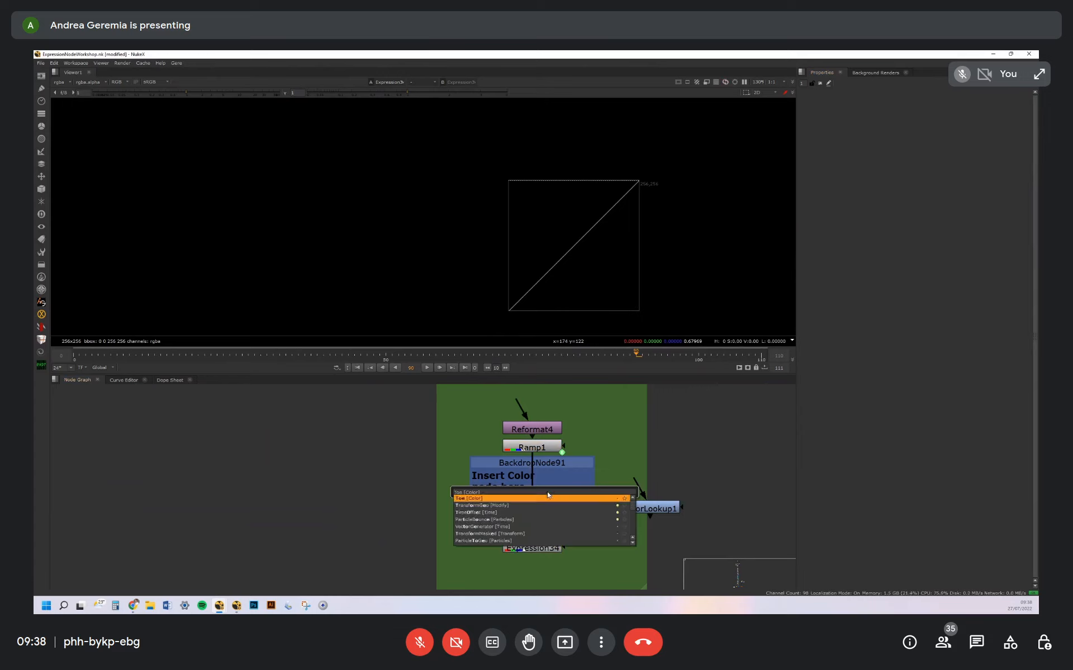
pyautogui.press('Return')
pyautogui.moveTo(563, 497); pyautogui.dragTo(538, 498)
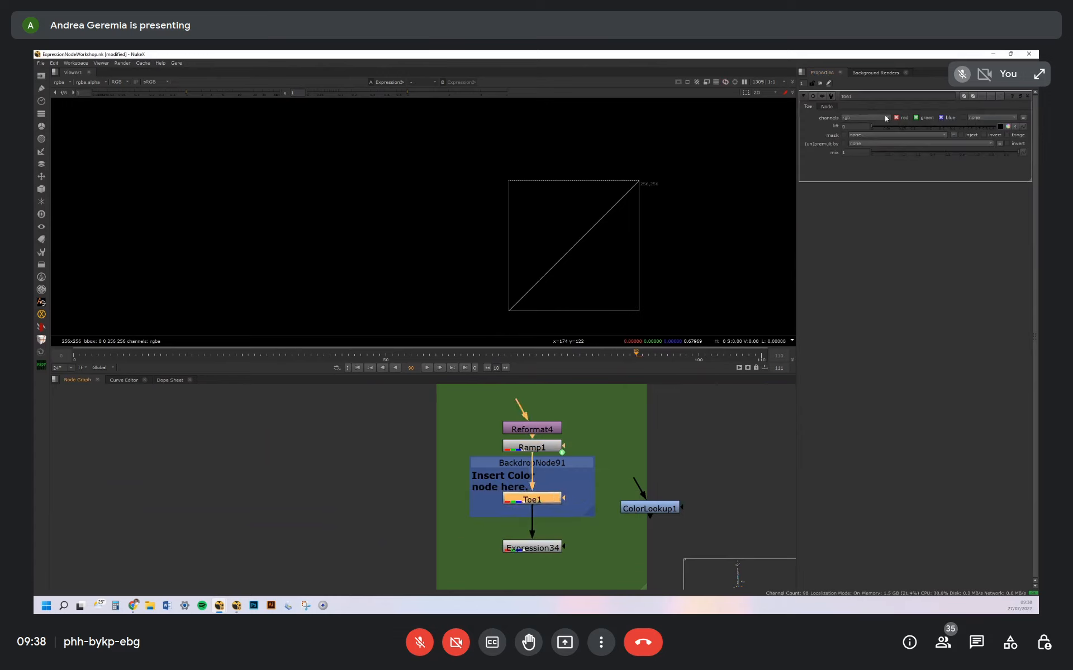
pyautogui.moveTo(874, 125); pyautogui.dragTo(899, 134)
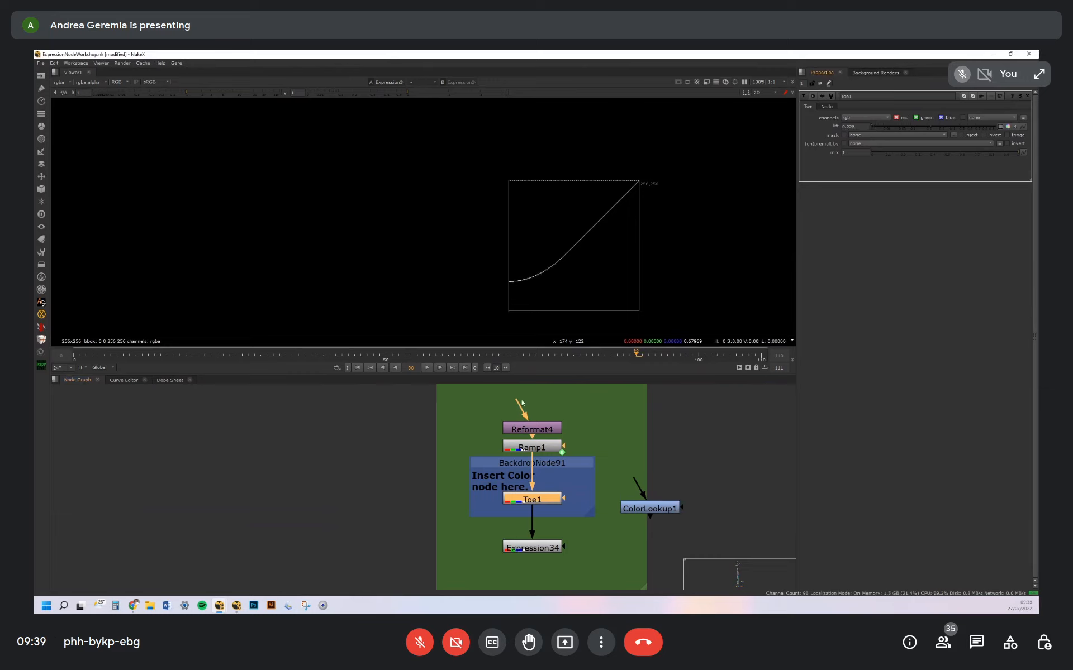
# Duplicate the IO graph node tree beside the ColorLookup node and delete the copied Toe node
pyautogui.moveTo(476, 400); pyautogui.dragTo(589, 560)
pyautogui.press('f')
pyautogui.hotkey('ctrl', 'c')
pyautogui.click(601, 431)
pyautogui.hotkey('ctrl', 'v')
pyautogui.moveTo(592, 492); pyautogui.dragTo(635, 487)
pyautogui.click(651, 487)
pyautogui.click(647, 490)
pyautogui.press('Delete')
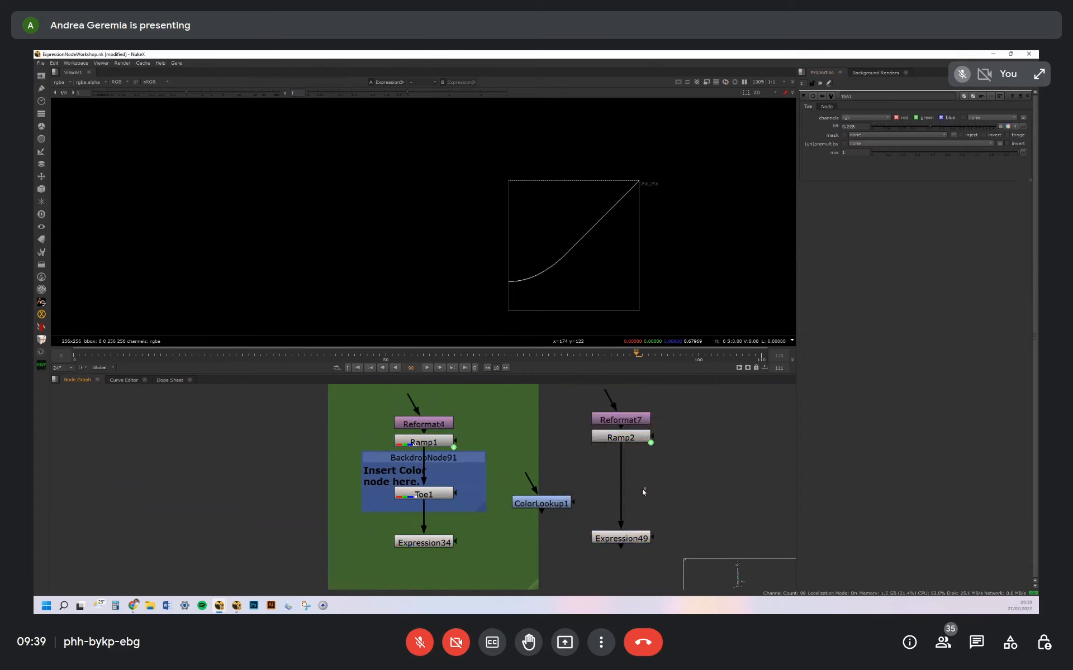
# Insert a Grade node in the duplicated tree, view Expression49 and set the Grade's lift to about 0.19
pyautogui.press('g')
pyautogui.moveTo(629, 491); pyautogui.dragTo(627, 490)
pyautogui.click(632, 541)
pyautogui.press('1')
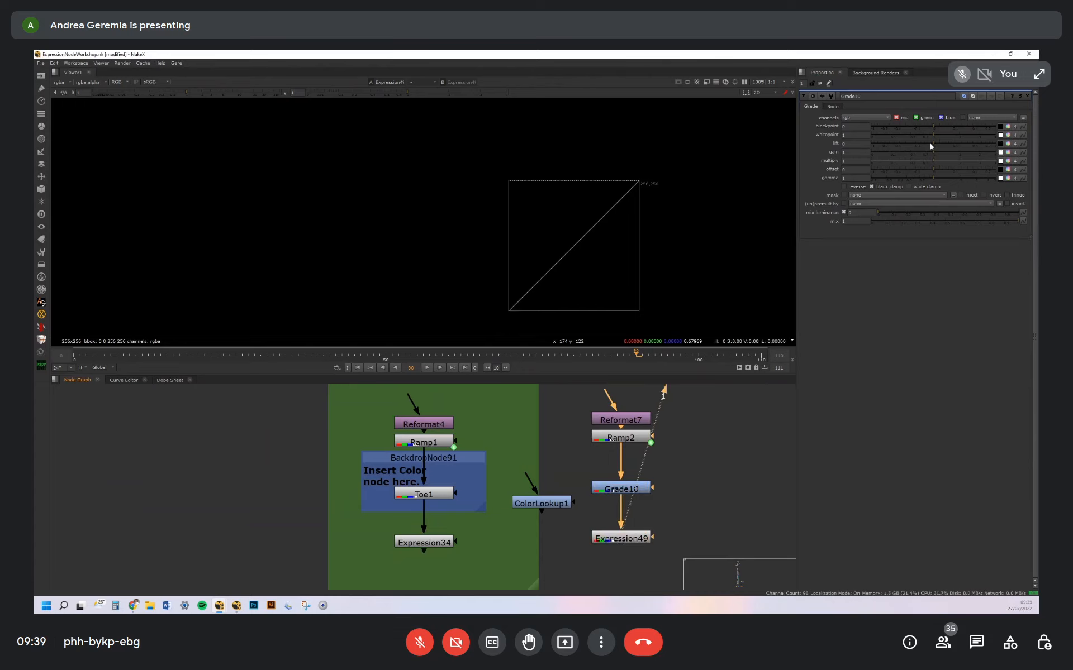
pyautogui.moveTo(934, 144); pyautogui.dragTo(959, 143)
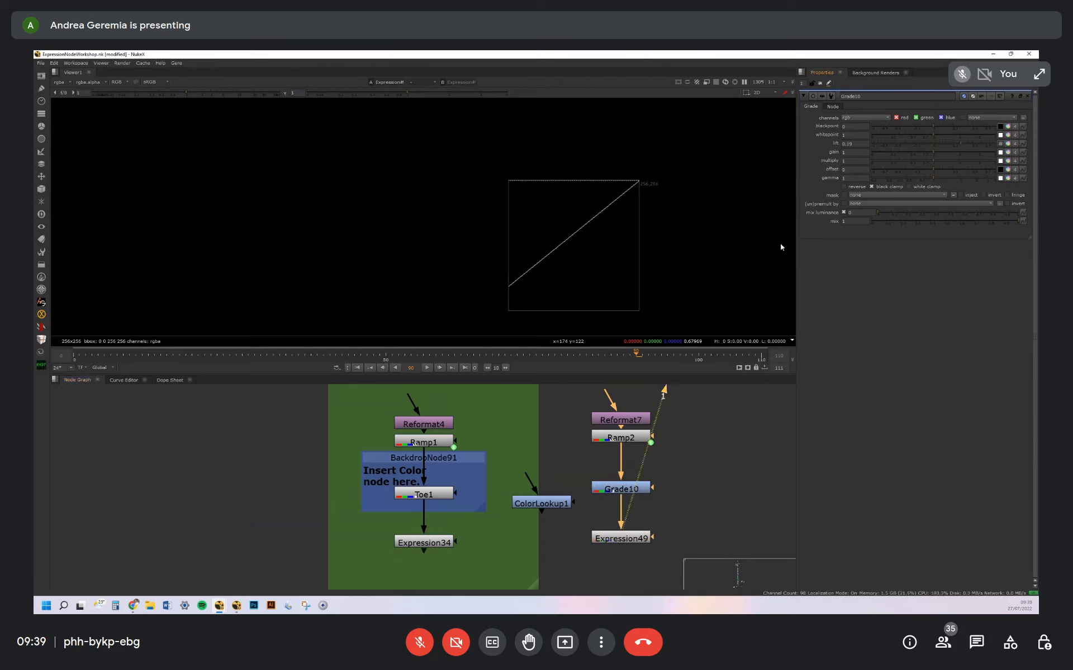
# Go to the IDs example beside the IO graph, open the HueID node and view its output
pyautogui.scroll(-3, 659, 423)
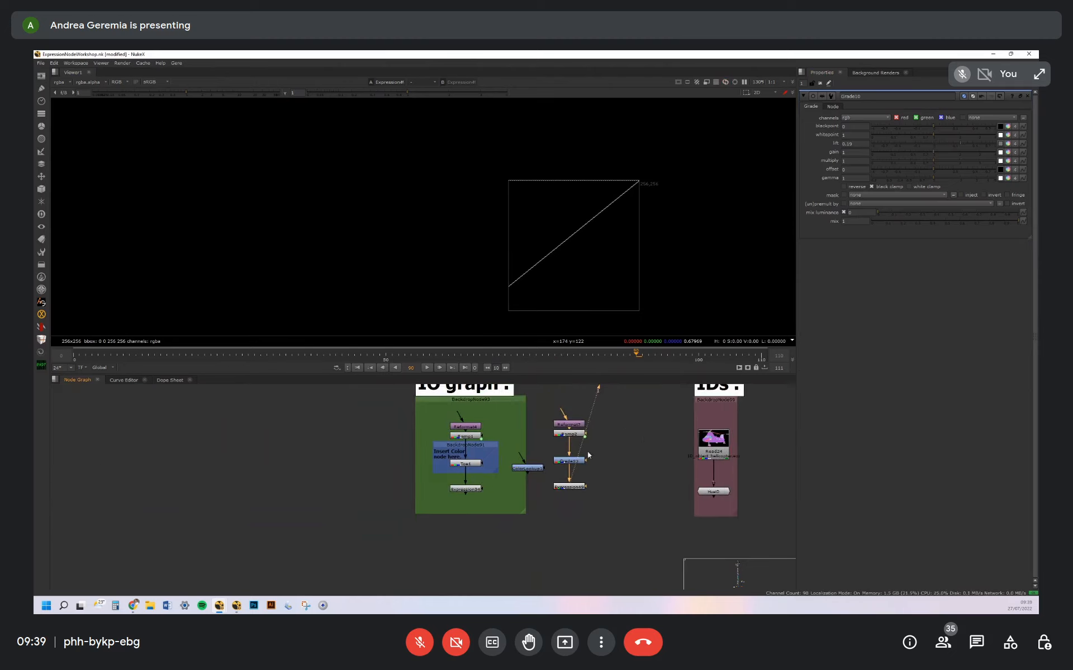
pyautogui.moveTo(588, 490); pyautogui.dragTo(529, 460, button='middle')
pyautogui.click(504, 463)
pyautogui.click(530, 462)
pyautogui.scroll(3, 597, 487)
pyautogui.doubleClick(578, 469)
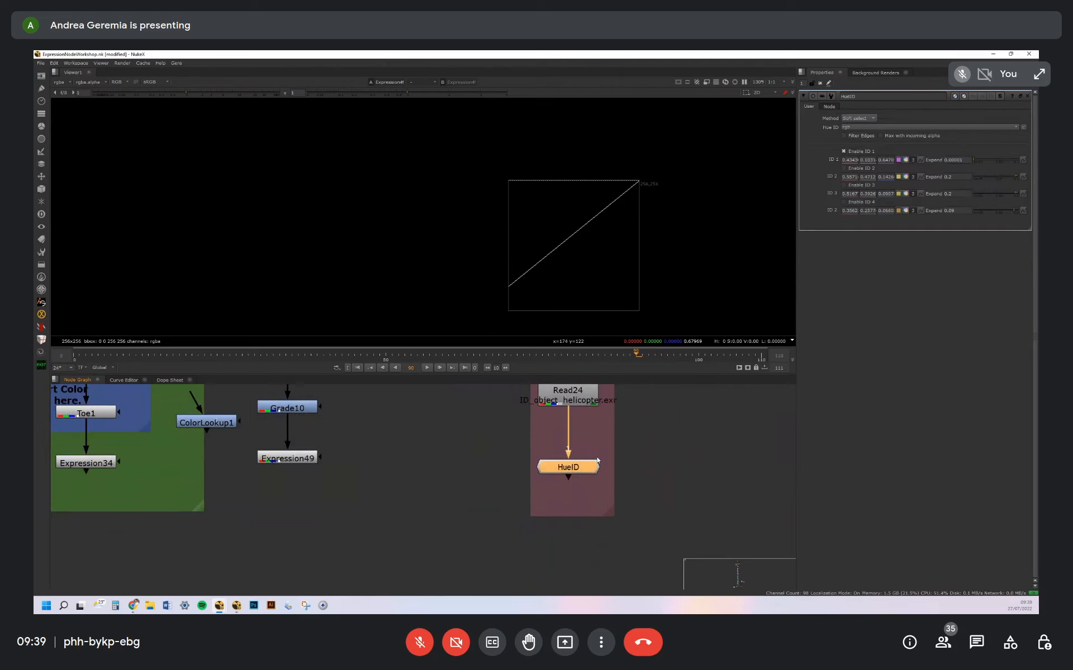
pyautogui.moveTo(618, 457); pyautogui.dragTo(601, 488, button='middle')
pyautogui.click(562, 501)
pyautogui.press('1')
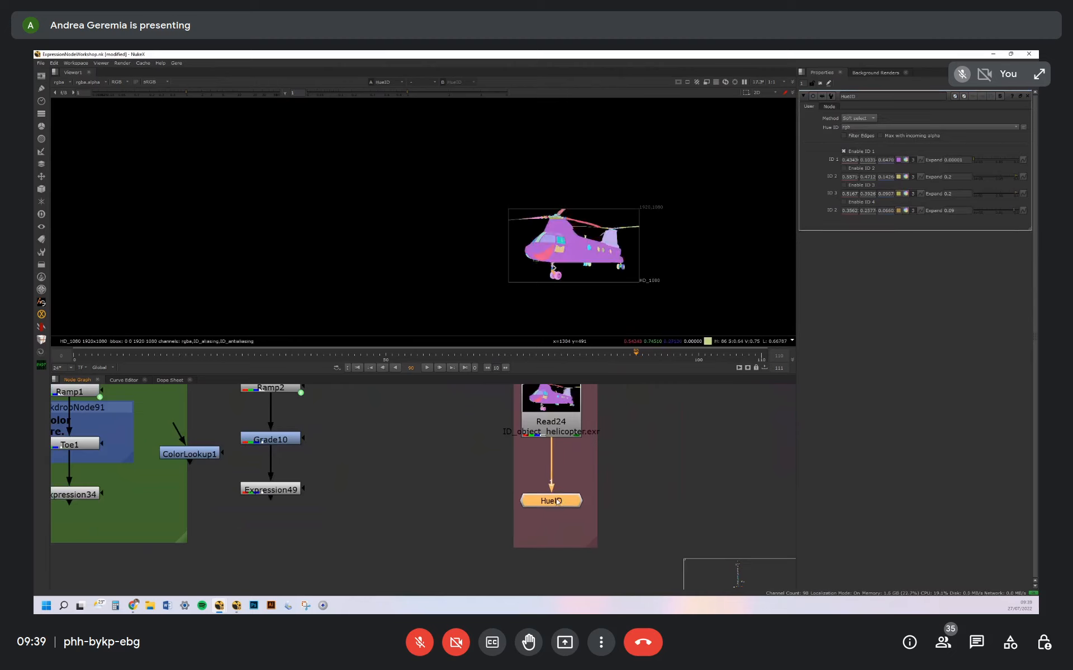
pyautogui.moveTo(555, 505); pyautogui.dragTo(556, 503)
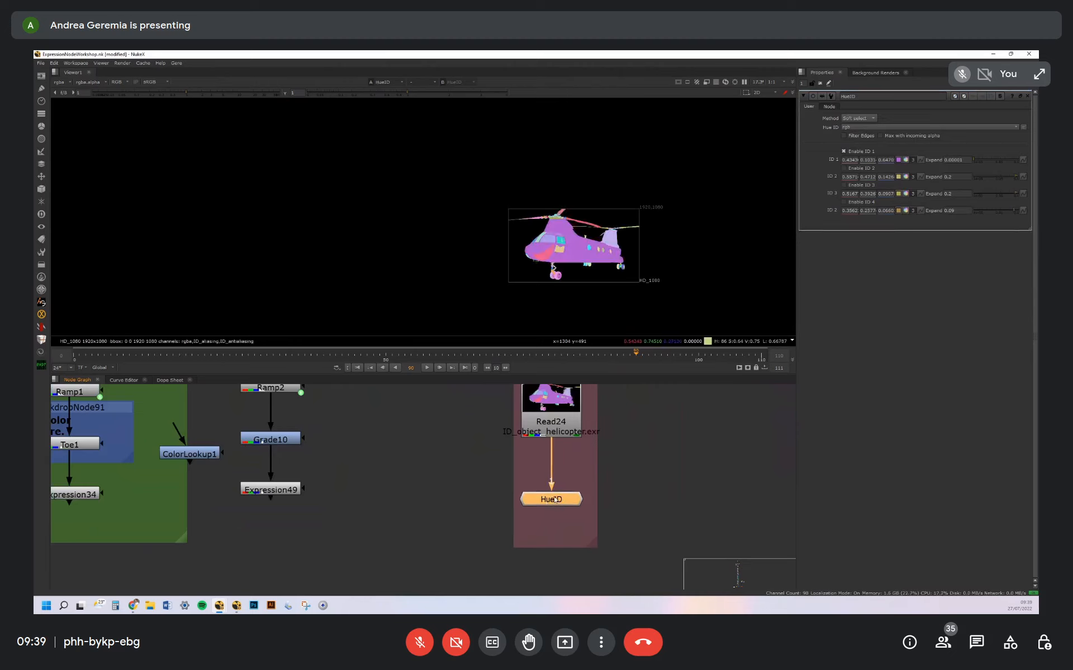
# View Read24's helicopter ID pass and inspect its flat ID colours up close
pyautogui.click(554, 414)
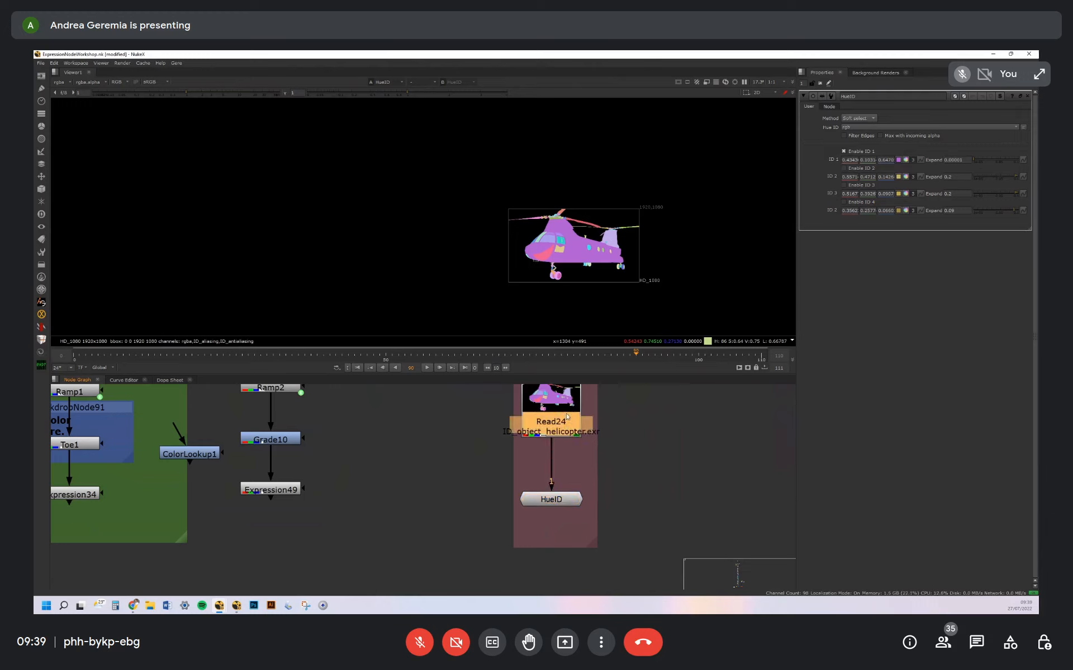
pyautogui.press('1')
pyautogui.scroll(5, 574, 221)
pyautogui.moveTo(572, 217); pyautogui.dragTo(538, 212, button='middle')
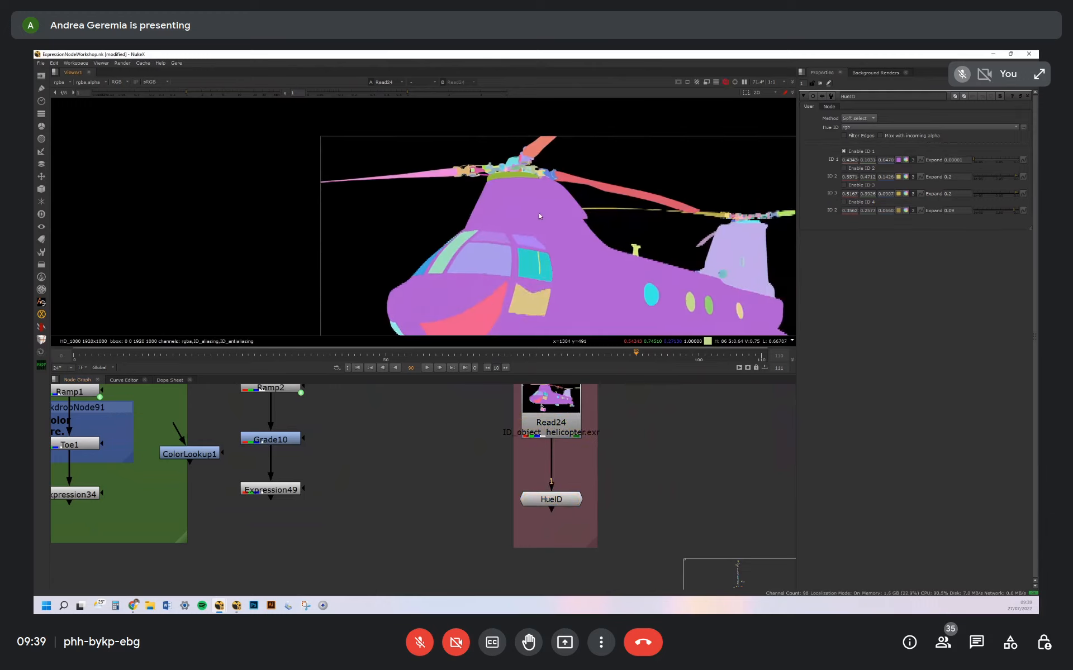
pyautogui.moveTo(580, 250); pyautogui.dragTo(552, 235, button='middle')
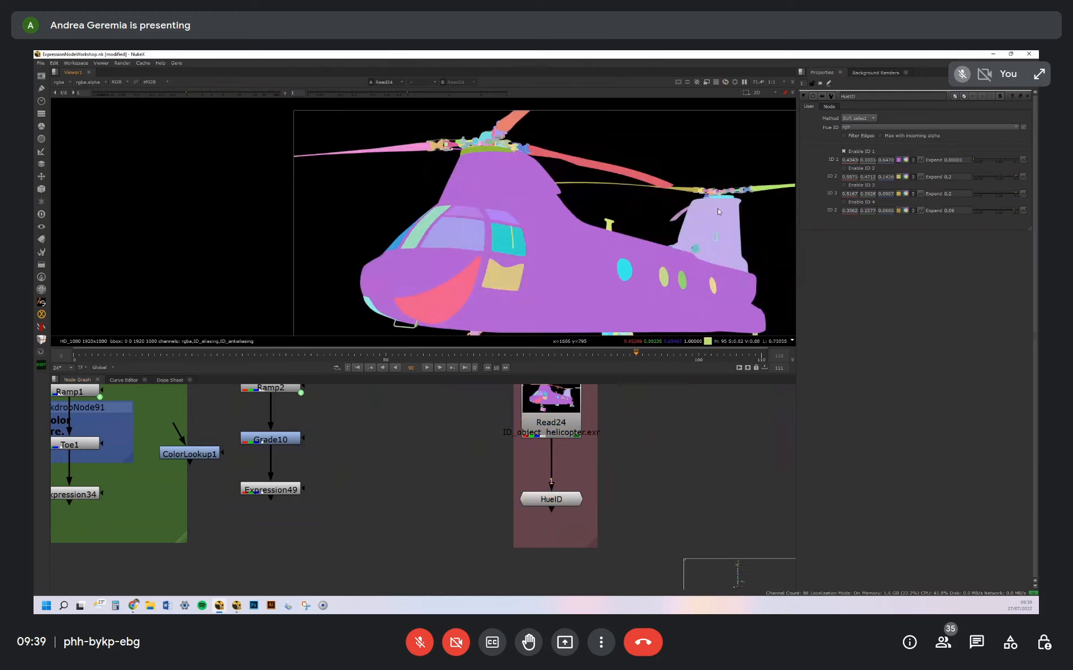
# Open the HueID group's internal node graph and show the properties of Expression2
pyautogui.click(553, 499)
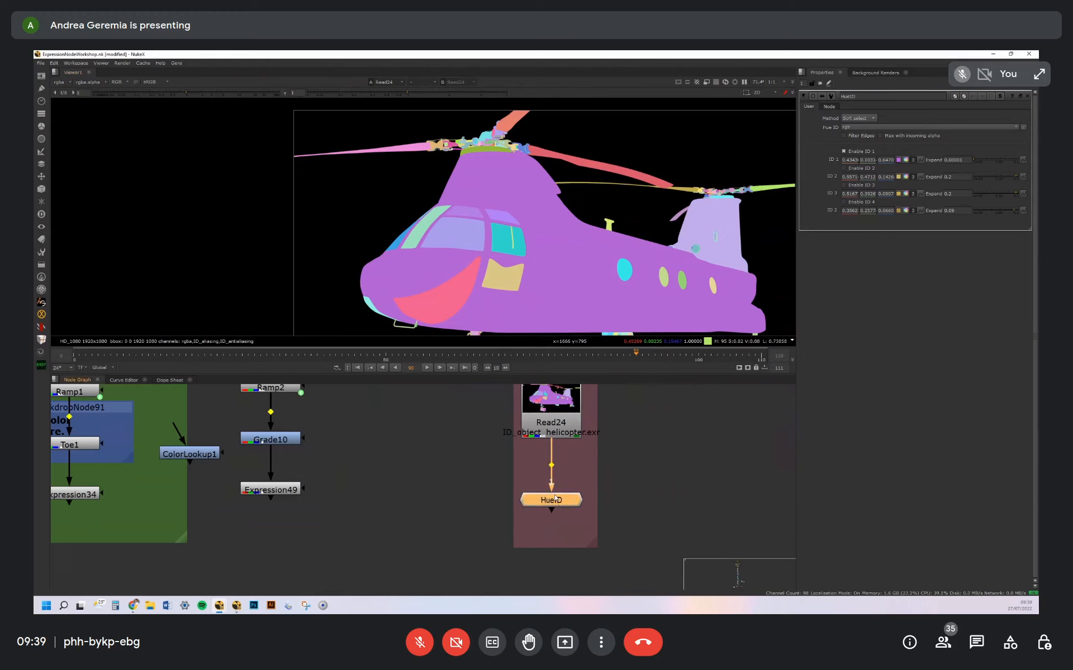
pyautogui.hotkey('ctrl', 'Return')
pyautogui.scroll(3, 451, 497)
pyautogui.doubleClick(484, 470)
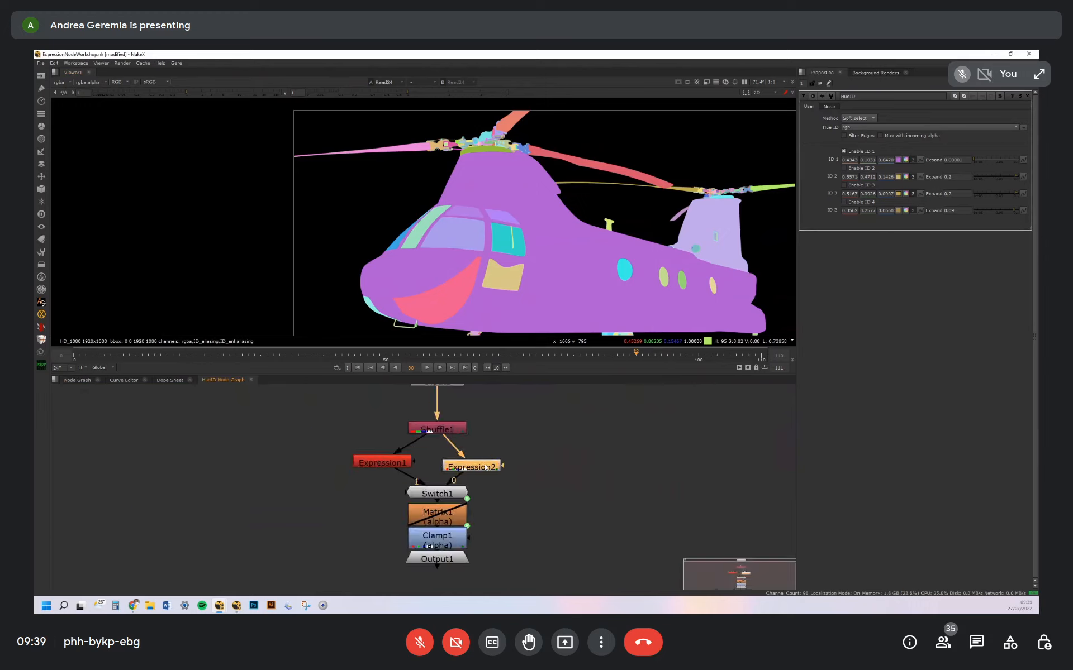
# Copy Expression2's full m1 expression into a new sticky note beside the HueID group's nodes
pyautogui.moveTo(970, 118); pyautogui.dragTo(914, 117)
pyautogui.click(960, 117)
pyautogui.hotkey('ctrl', 'a')
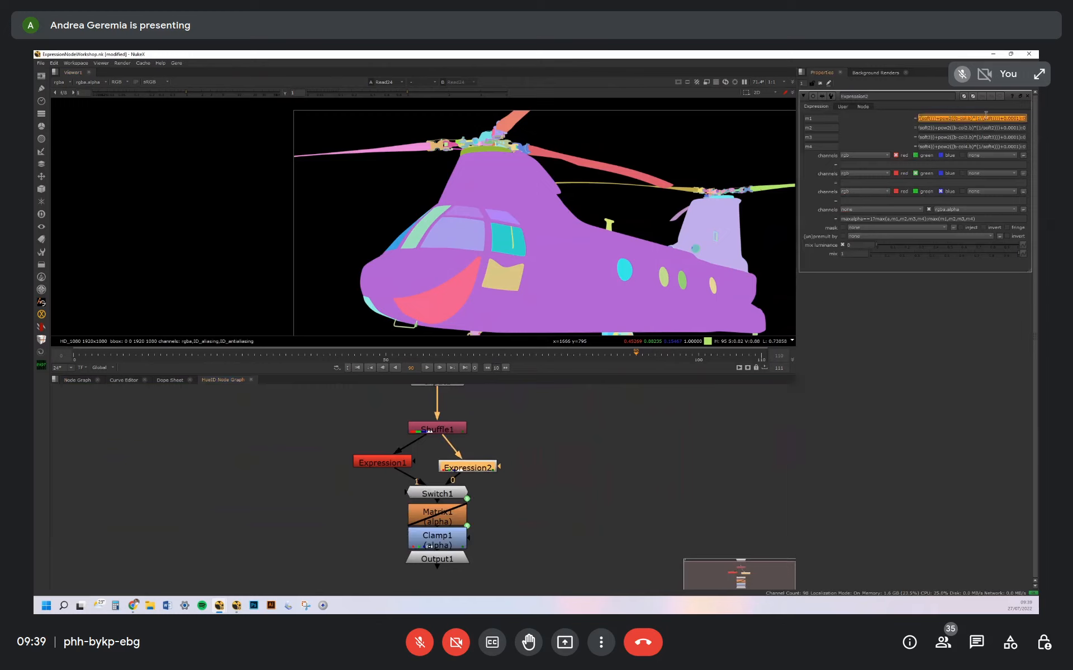
pyautogui.click(576, 475)
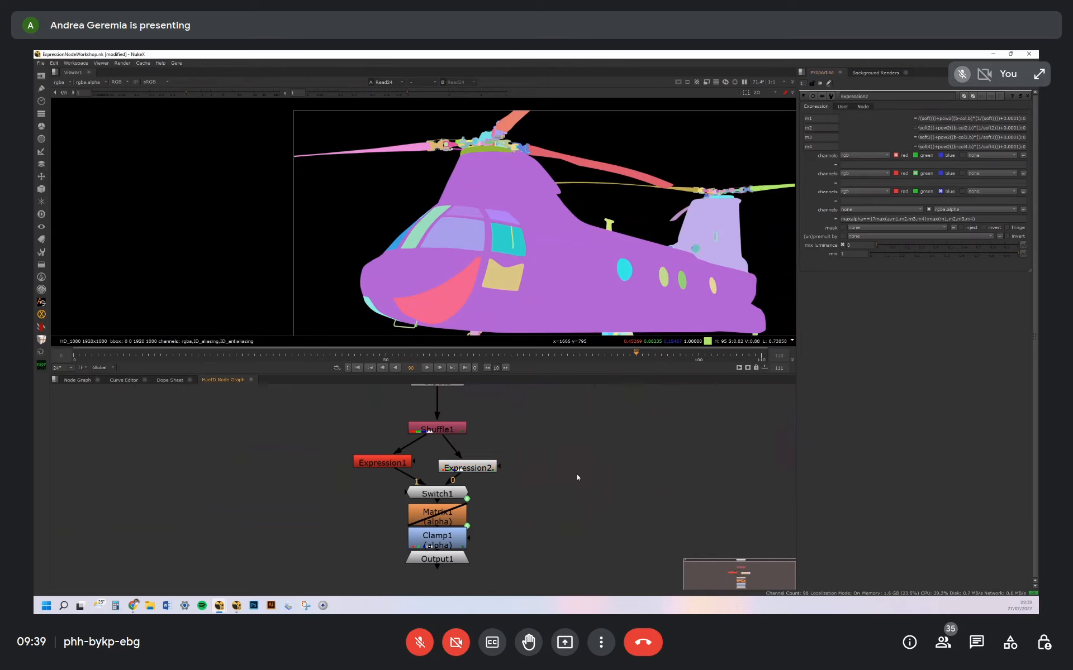
pyautogui.hotkey('alt', 'n')
pyautogui.hotkey('ctrl', 'v')
pyautogui.click(564, 352)
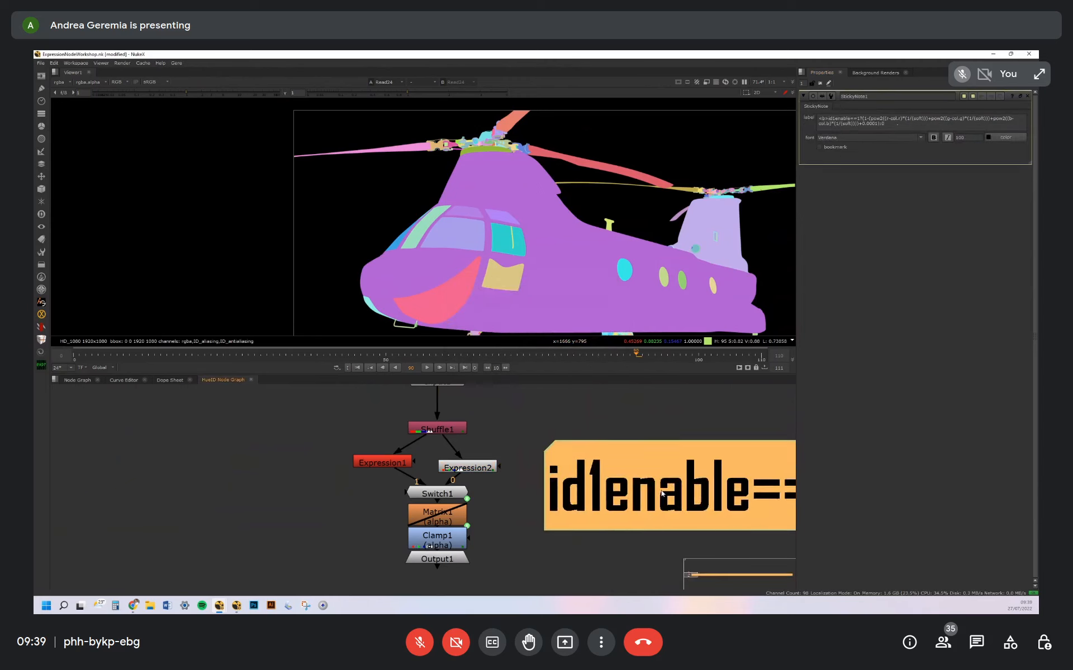
# Split the sticky note's expression into three lines, breaking after "id1enable==1?" and before the final 0
pyautogui.scroll(-6, 661, 494)
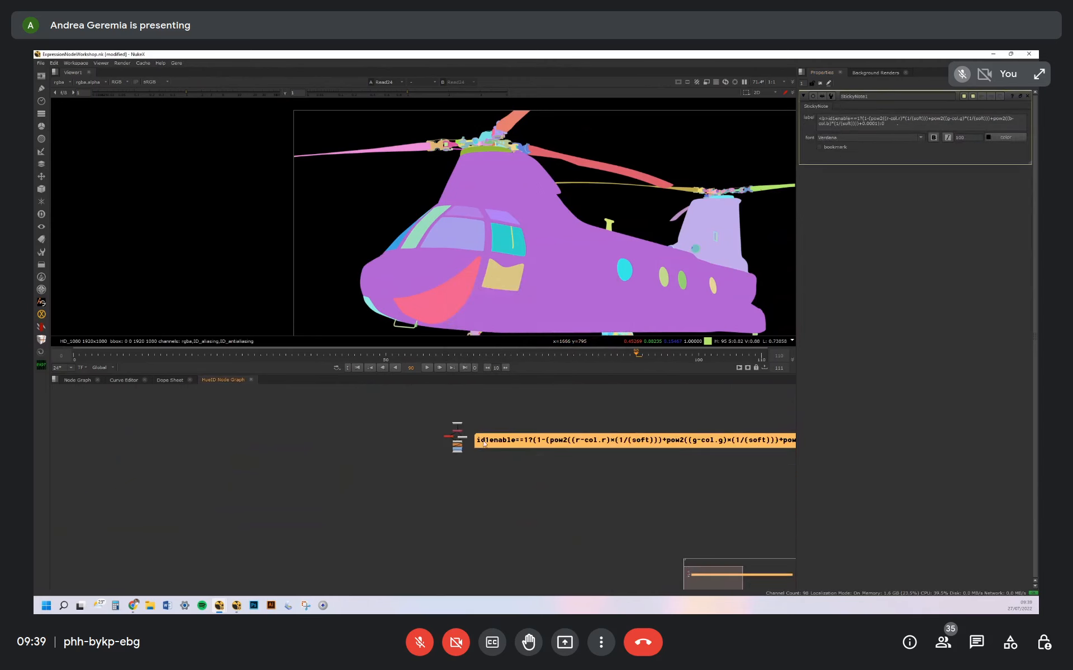
pyautogui.scroll(3, 519, 429)
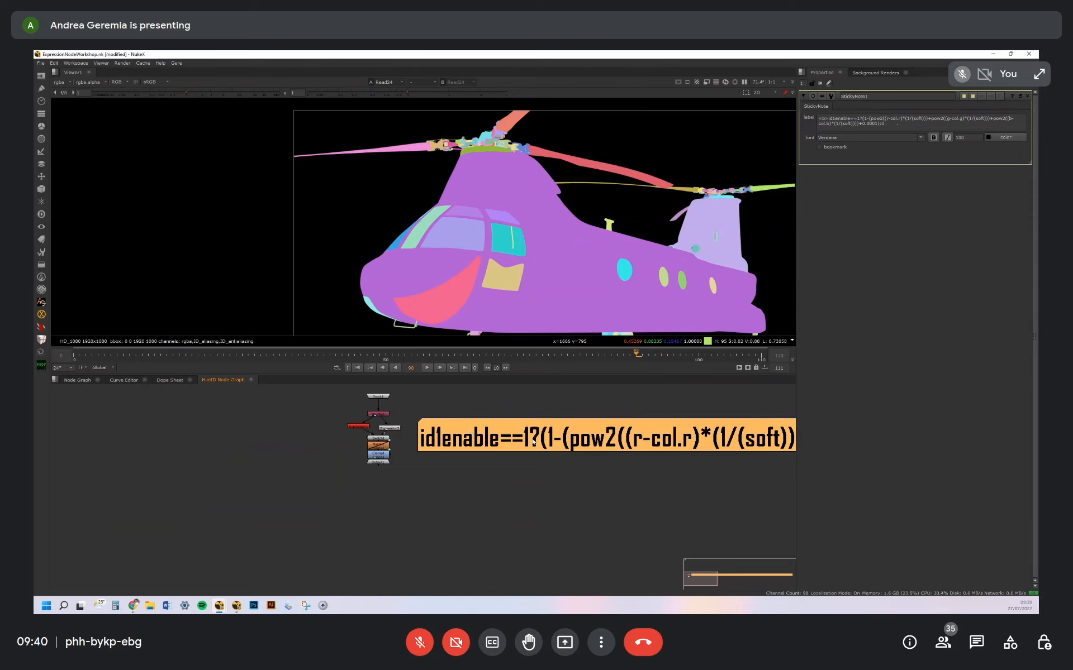
pyautogui.moveTo(553, 446); pyautogui.dragTo(551, 445)
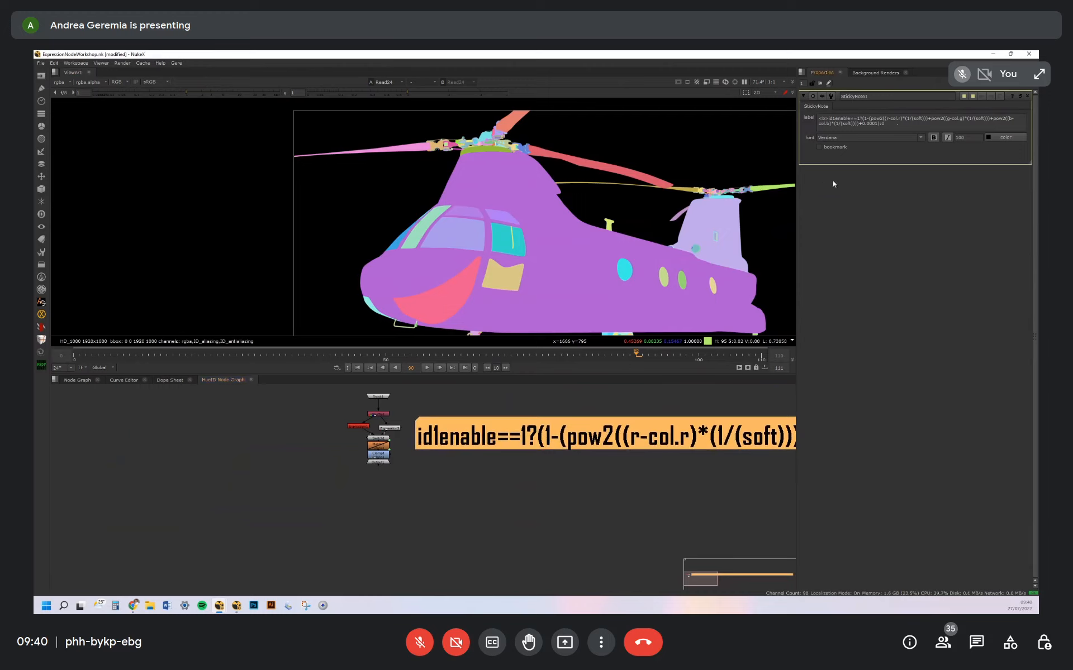
pyautogui.press('Return')
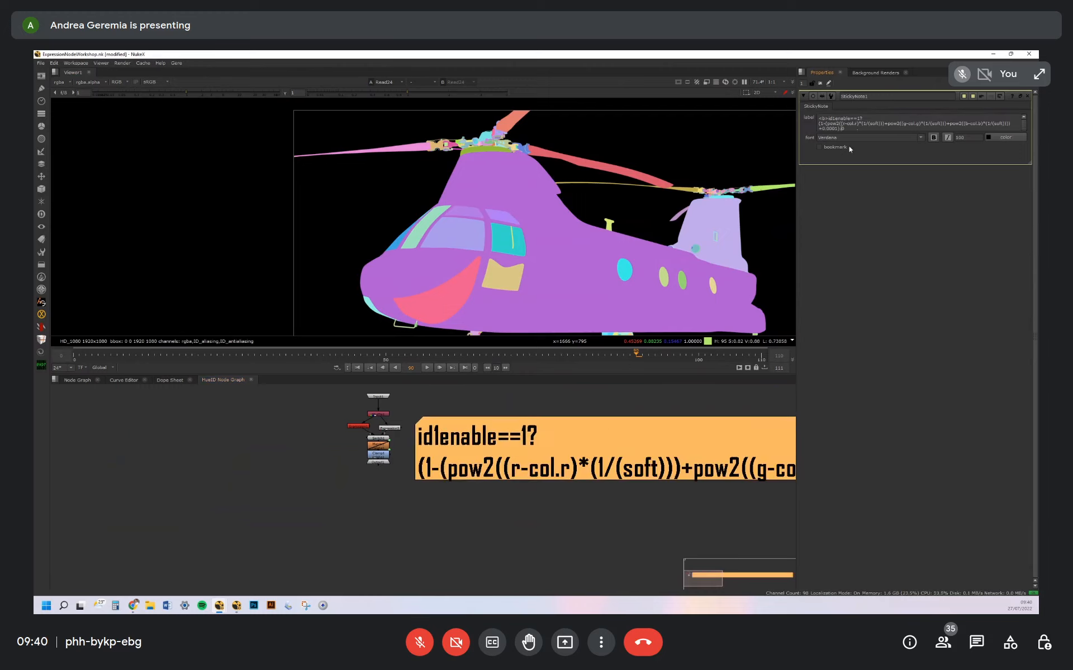
pyautogui.press('Return')
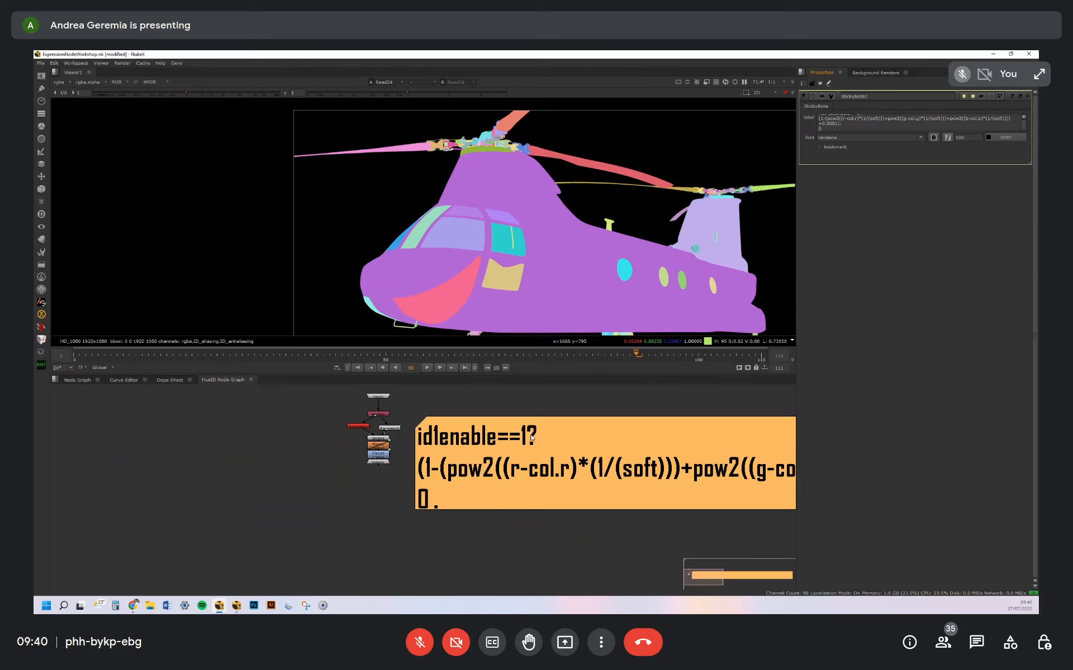
# Examine the enlarged expression in the sticky note, from the id1enable condition through the pow2 colour-distance terms
pyautogui.moveTo(458, 468); pyautogui.dragTo(373, 458, button='middle')
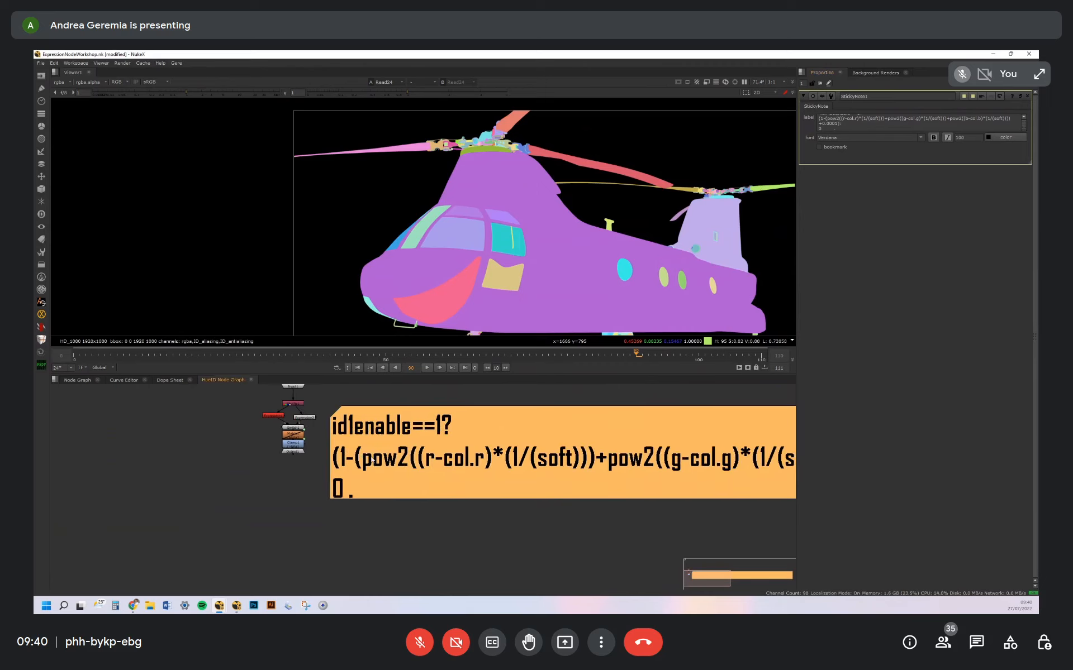
pyautogui.moveTo(588, 456); pyautogui.dragTo(475, 452, button='middle')
pyautogui.moveTo(636, 449); pyautogui.dragTo(457, 447, button='middle')
pyautogui.moveTo(347, 476); pyautogui.dragTo(580, 454, button='middle')
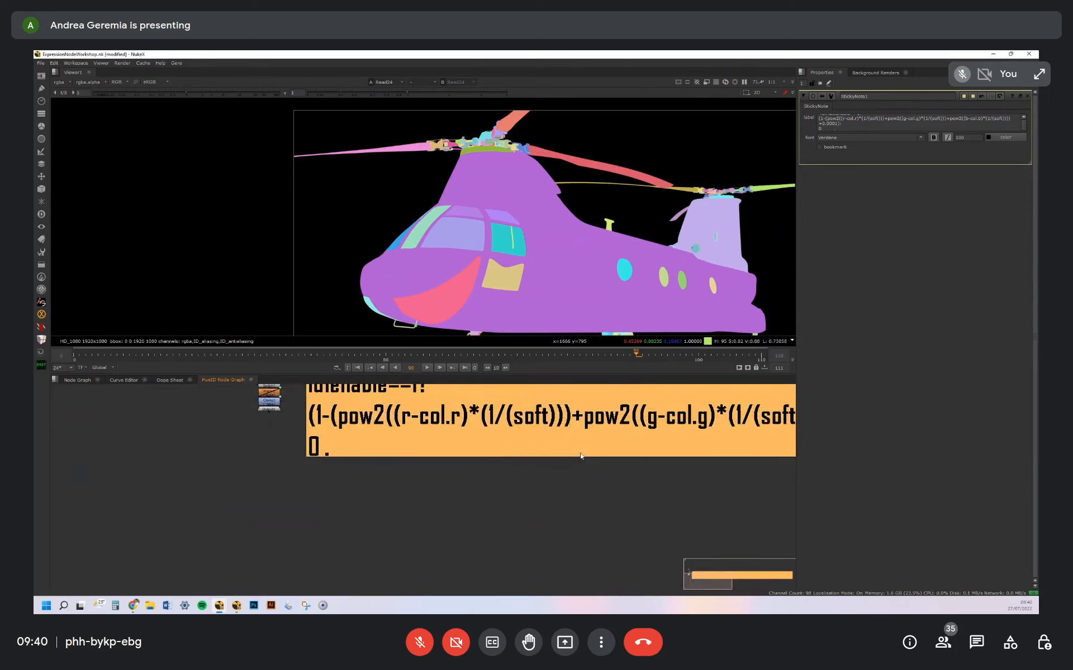
pyautogui.moveTo(288, 419); pyautogui.dragTo(334, 447, button='middle')
pyautogui.click(450, 516)
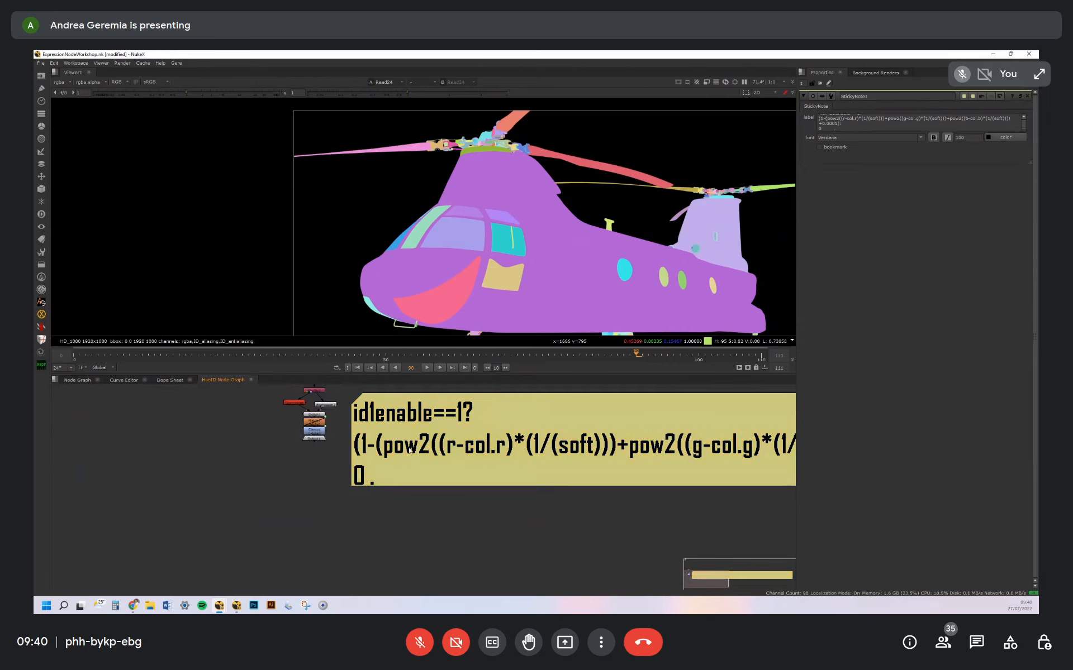
pyautogui.moveTo(409, 450); pyautogui.dragTo(414, 456)
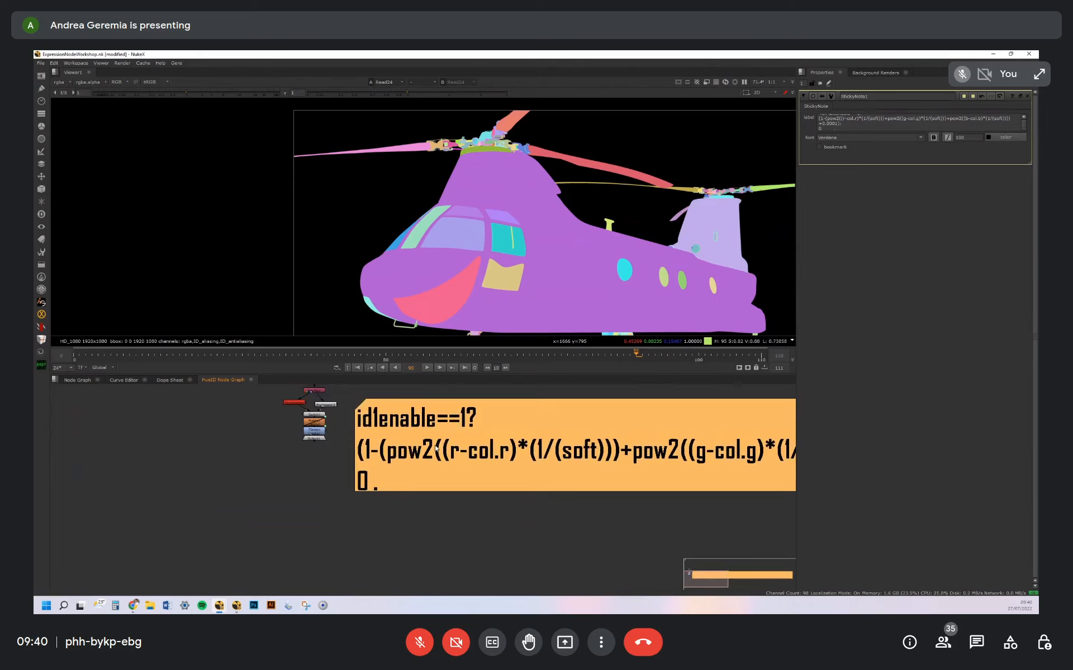
pyautogui.moveTo(521, 447); pyautogui.dragTo(418, 486, button='middle')
pyautogui.click(378, 413)
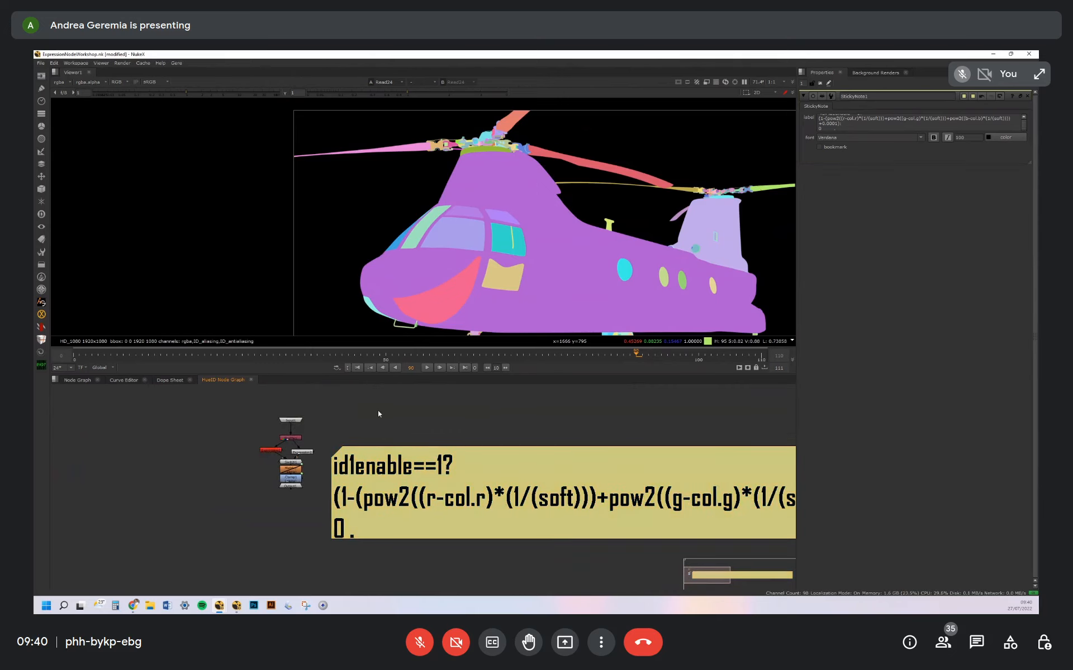
# Reopen Expression2 and read through its m1 expression again
pyautogui.scroll(3, 306, 441)
pyautogui.click(309, 463)
pyautogui.doubleClick(309, 464)
pyautogui.moveTo(928, 119); pyautogui.dragTo(1016, 124)
pyautogui.click(332, 445)
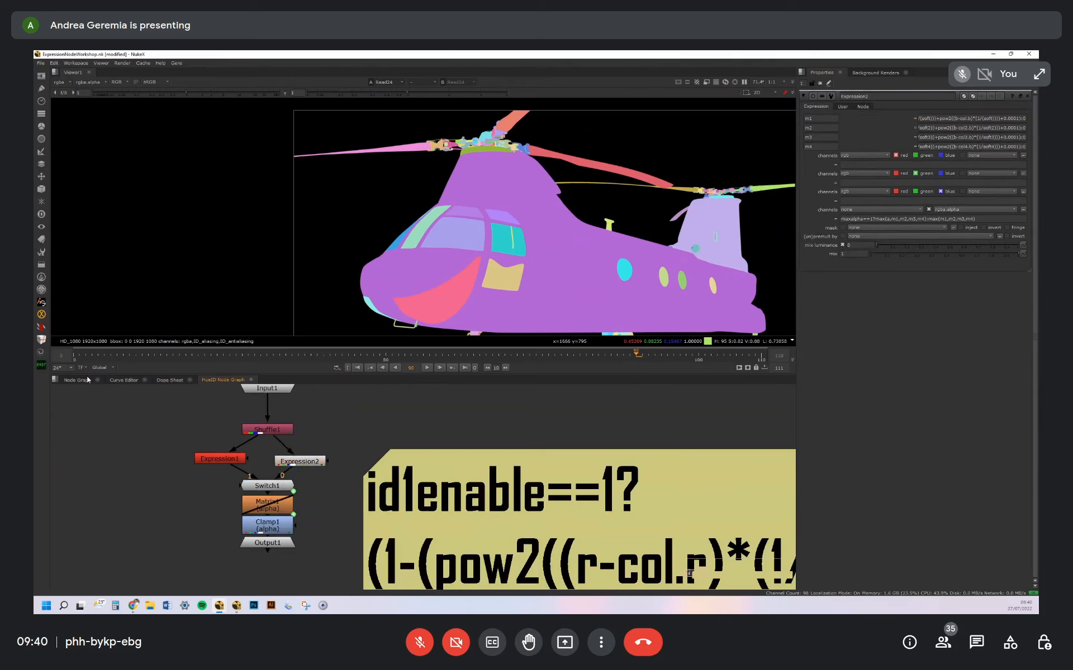
# Return to the main node graph and view the HueID node's output with the whole helicopter in frame
pyautogui.hotkey('ctrl', 't')
pyautogui.press('1')
pyautogui.scroll(-2, 657, 214)
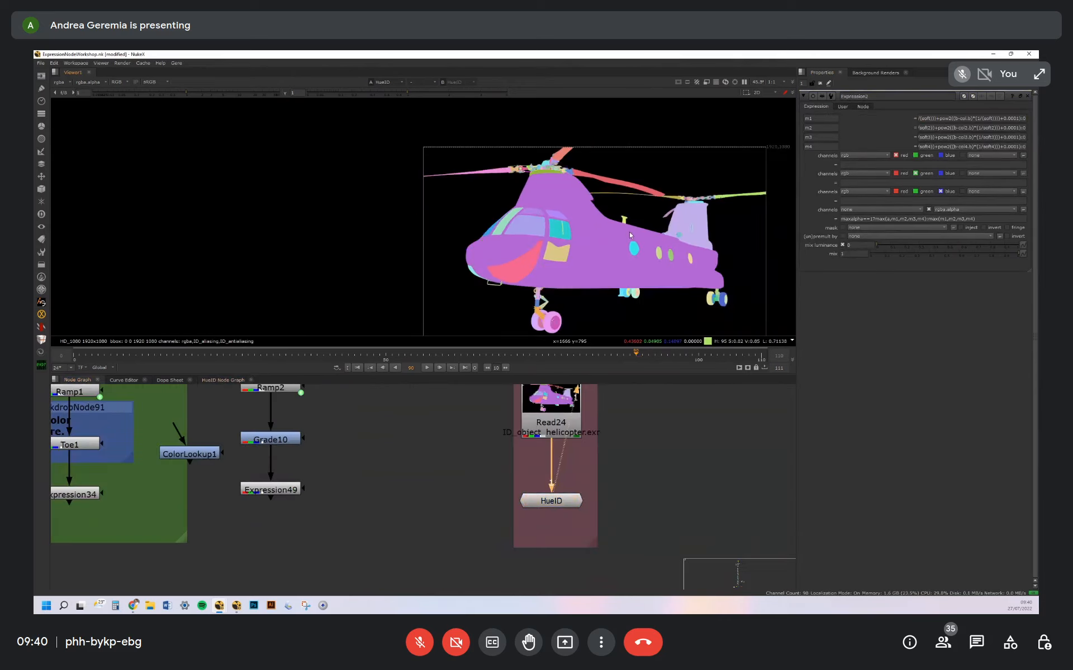
# Display the HueID node's alpha matte and raise the Expand value of ID 1 in its properties
pyautogui.press('a')
pyautogui.moveTo(655, 242); pyautogui.dragTo(591, 232, button='middle')
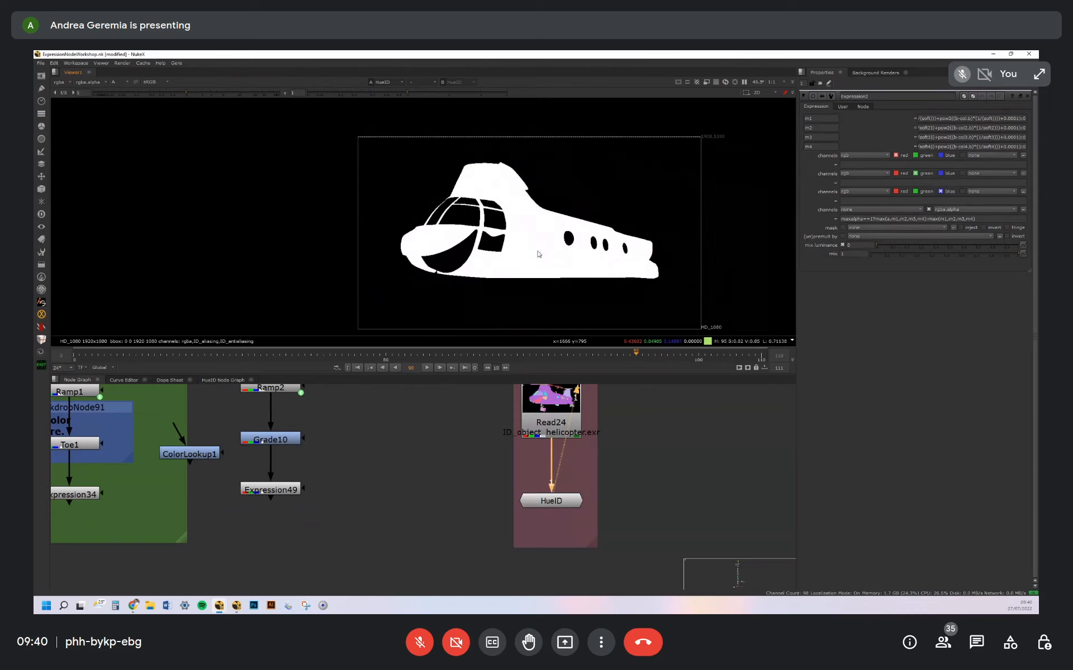
pyautogui.doubleClick(551, 501)
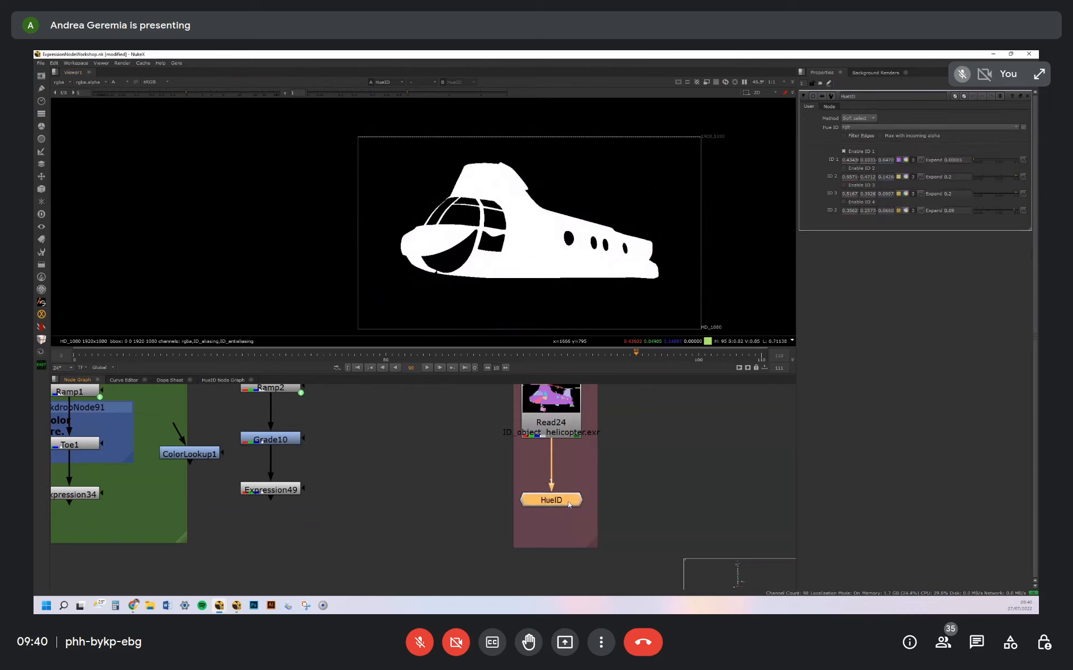
pyautogui.click(986, 160)
# Go to the Negative example in the node graph and send its Add node's output to the viewer
pyautogui.moveTo(601, 530); pyautogui.dragTo(619, 499, button='middle')
pyautogui.scroll(-1, 619, 499)
pyautogui.scroll(-4, 623, 483)
pyautogui.moveTo(641, 456); pyautogui.dragTo(332, 410, button='middle')
pyautogui.scroll(5, 312, 440)
pyautogui.click(362, 453)
pyautogui.scroll(-1, 446, 475)
pyautogui.moveTo(570, 511); pyautogui.dragTo(504, 496, button='middle')
pyautogui.scroll(-4, 505, 496)
pyautogui.moveTo(609, 514); pyautogui.dragTo(455, 538, button='middle')
pyautogui.moveTo(556, 473); pyautogui.dragTo(562, 376, button='middle')
pyautogui.click(544, 480)
pyautogui.moveTo(563, 469); pyautogui.dragTo(542, 411, button='middle')
pyautogui.press('1')
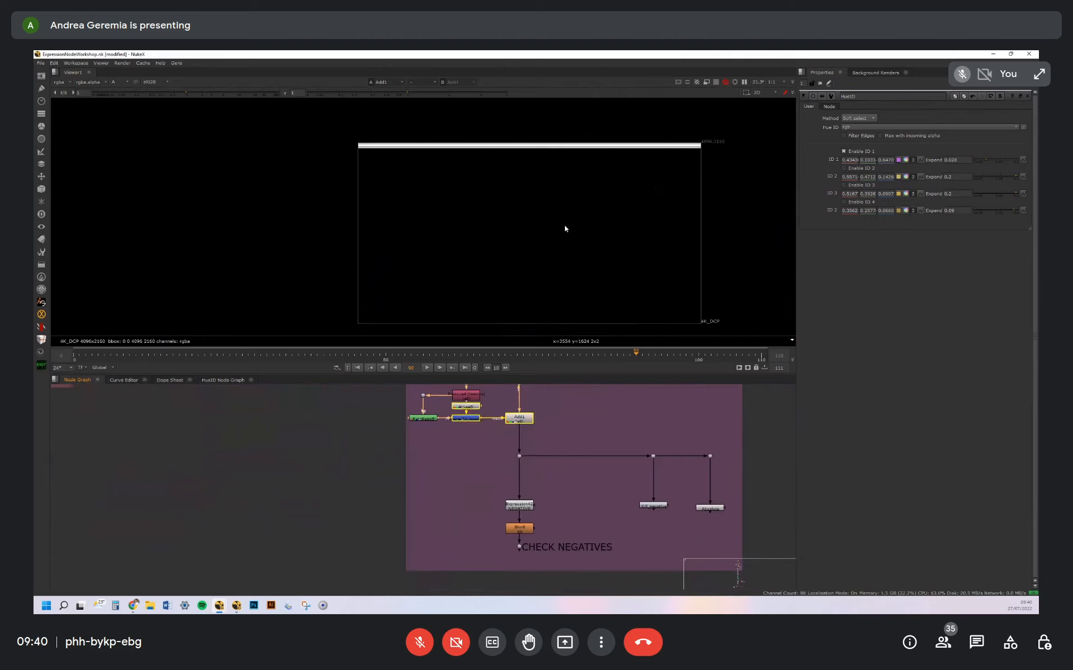
# Raise the viewer gain to 6.2 and enlarge the dark area along the plate's lower edge
pyautogui.moveTo(564, 325); pyautogui.dragTo(563, 289, button='middle')
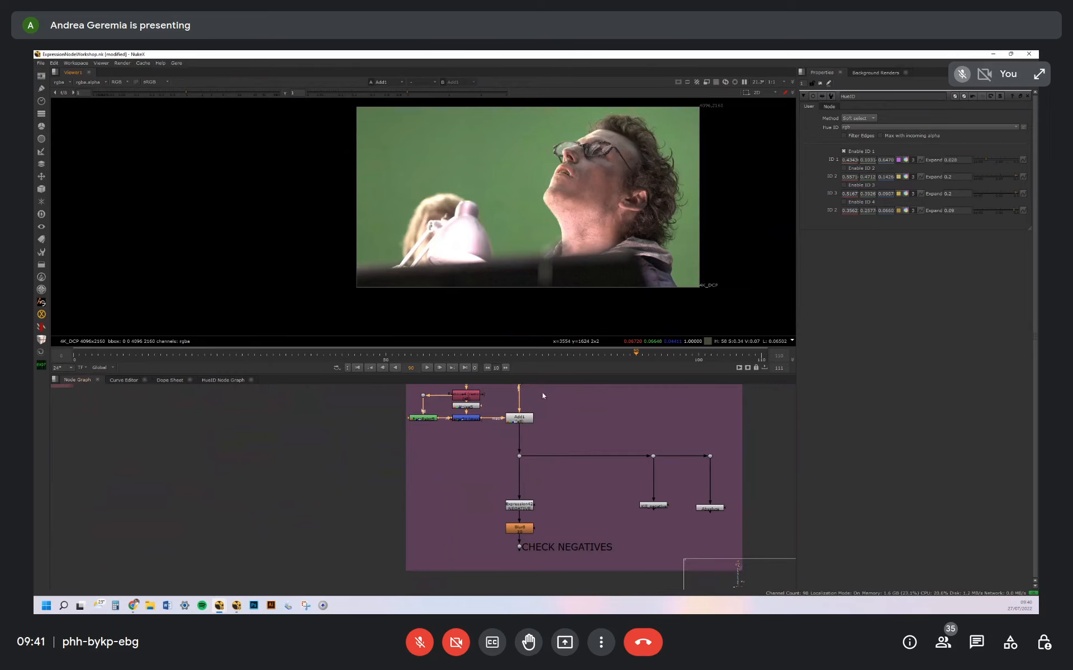
pyautogui.moveTo(188, 92); pyautogui.dragTo(226, 91)
pyautogui.scroll(5, 615, 241)
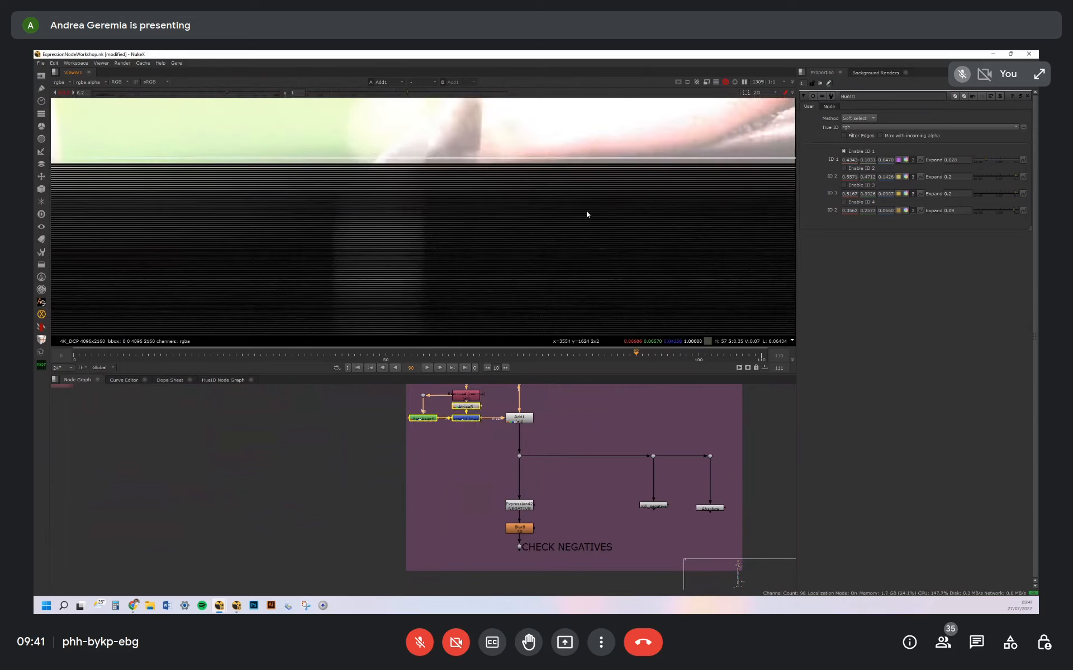
# View the CHECK NEGATIVES output and read the "r < 0 ? 1000 : 0" style conditions in Expression42
pyautogui.click(536, 547)
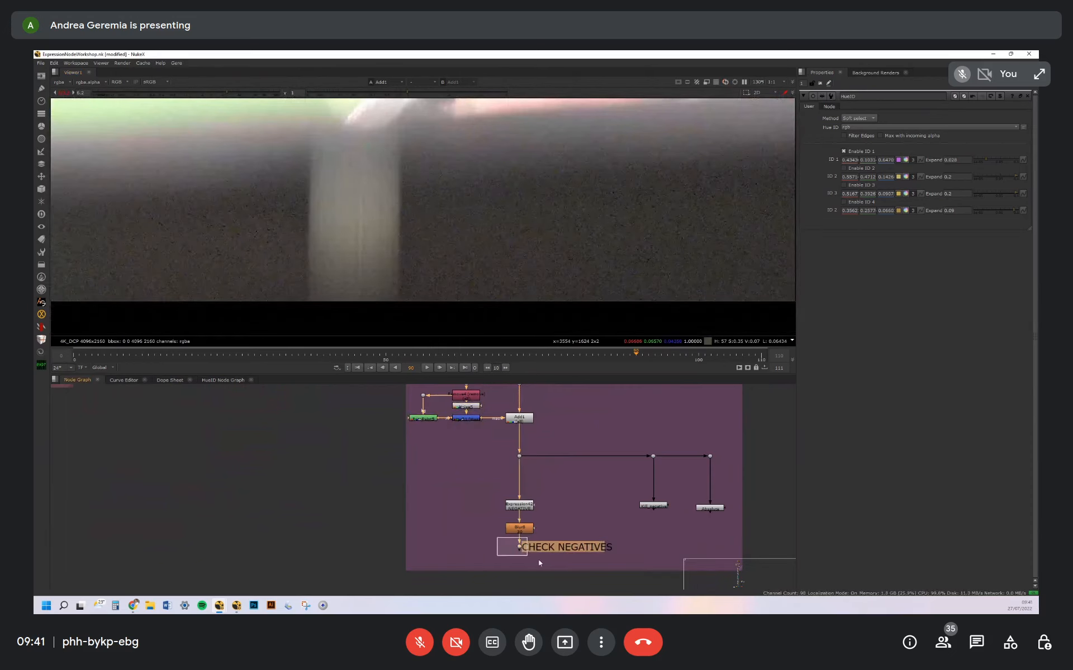
pyautogui.press('1')
pyautogui.doubleClick(525, 507)
pyautogui.moveTo(883, 165); pyautogui.dragTo(825, 170)
pyautogui.scroll(5, 622, 225)
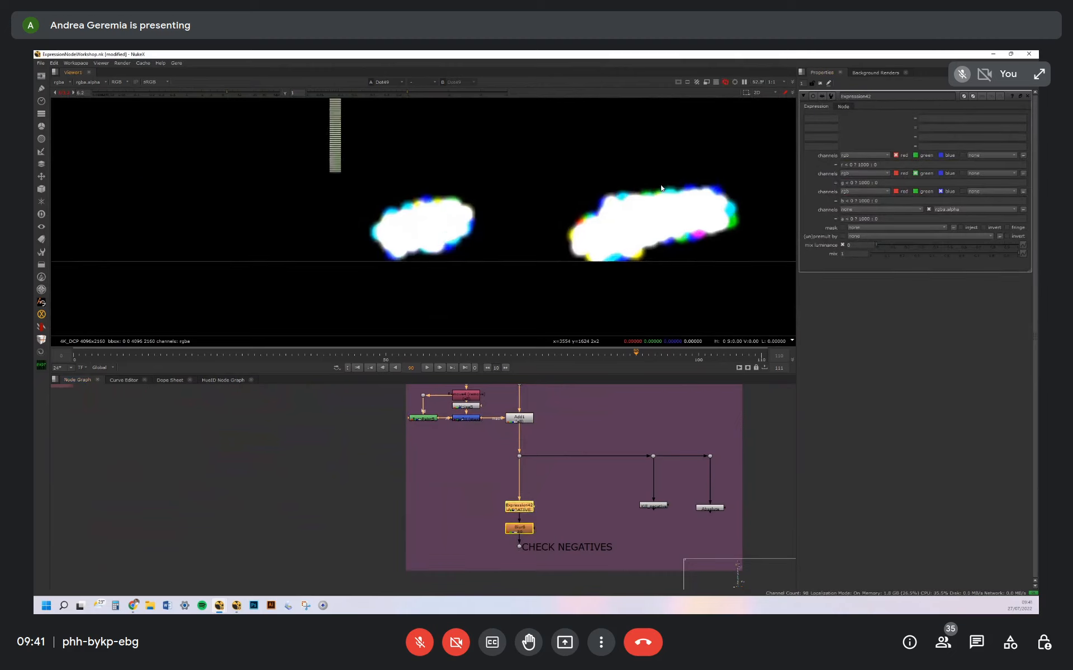
# Compare Expression42's raw negative-pixel output with the blurred CHECK NEGATIVES output in the viewer
pyautogui.click(515, 505)
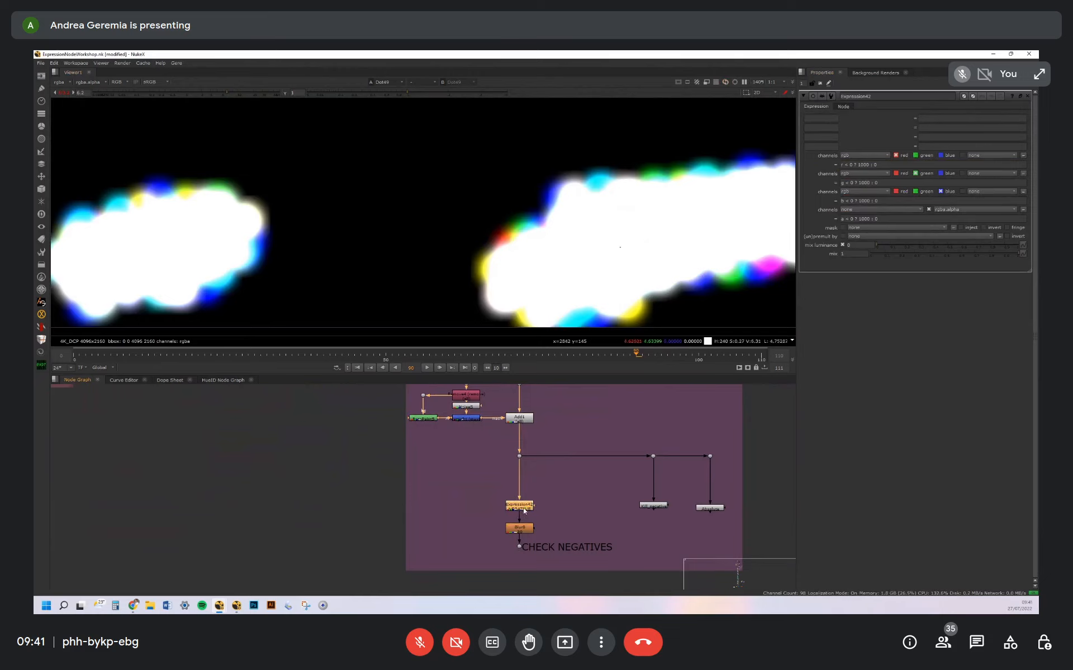
pyautogui.press('1')
pyautogui.scroll(6, 649, 227)
pyautogui.click(519, 547)
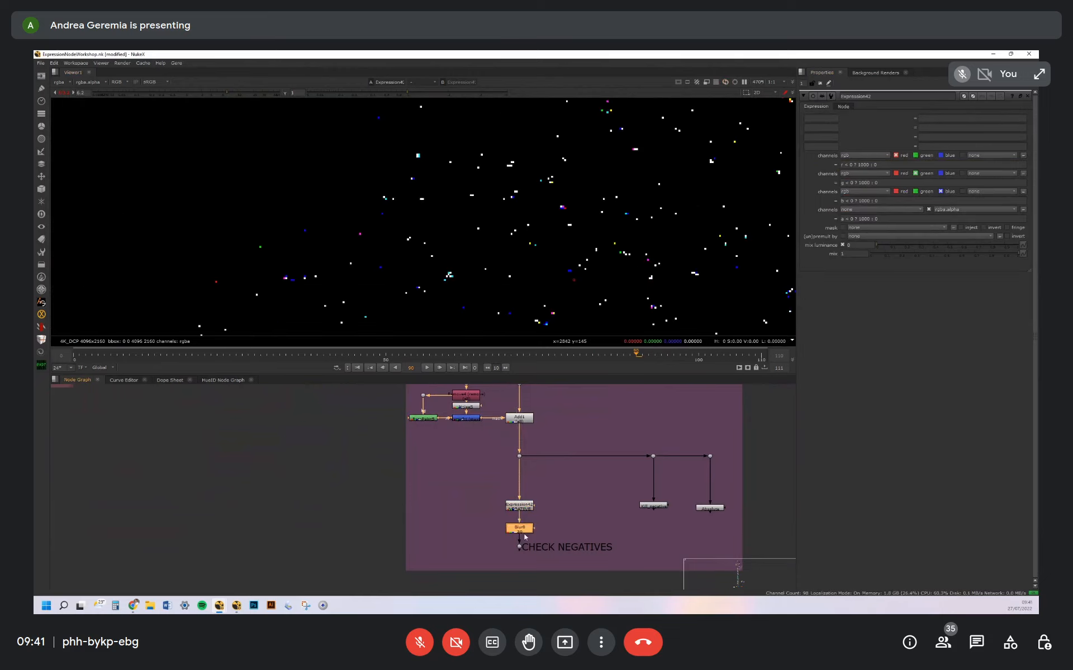
pyautogui.press('1')
pyautogui.scroll(-6, 610, 256)
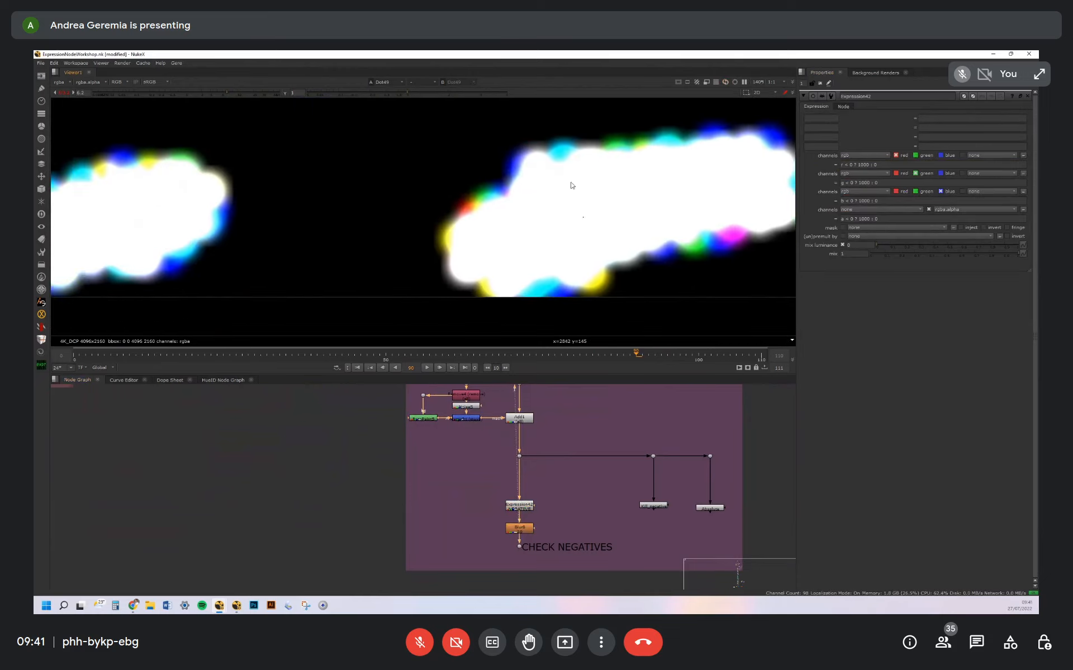
pyautogui.scroll(-3, 581, 184)
# Open the kill_negative node and view its output enlarged over the plate's dark area
pyautogui.moveTo(571, 483); pyautogui.dragTo(487, 460, button='middle')
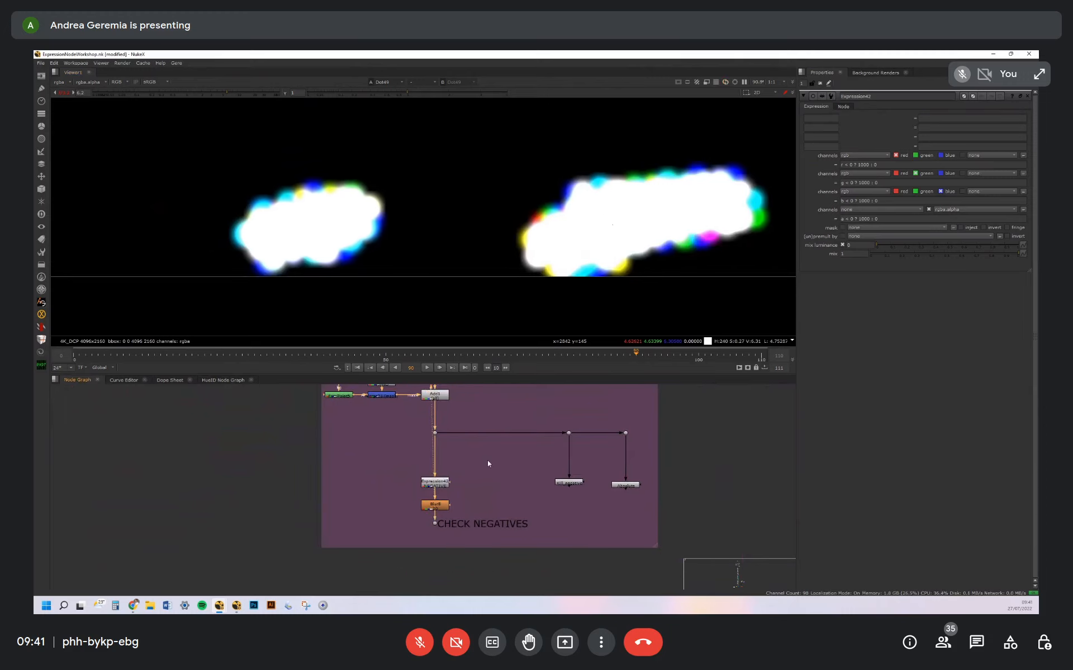
pyautogui.doubleClick(571, 484)
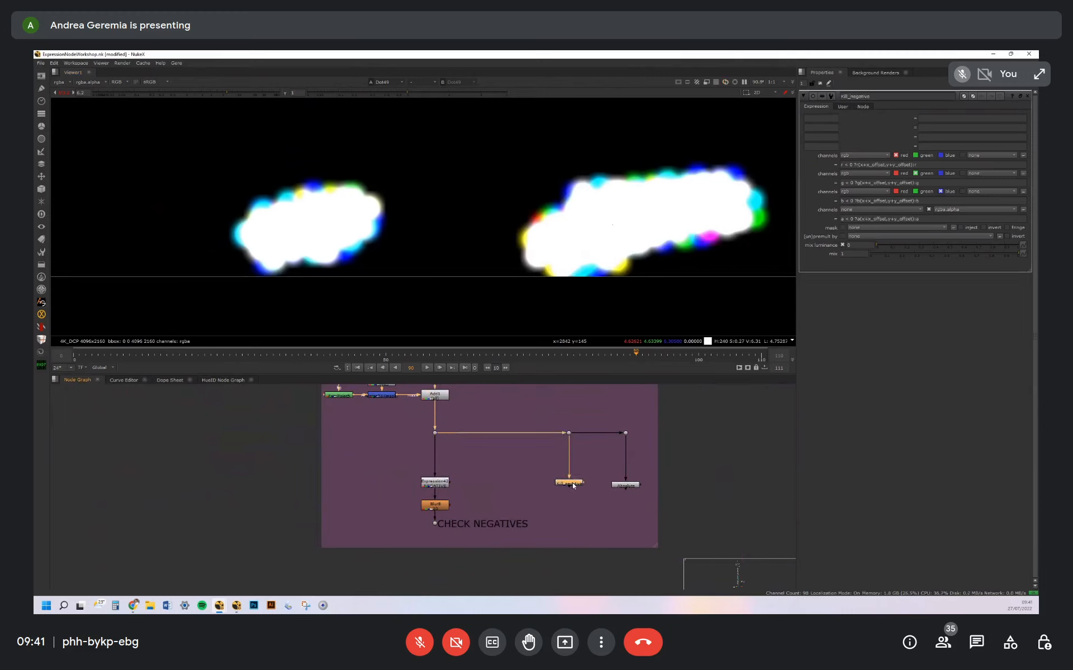
pyautogui.press('1')
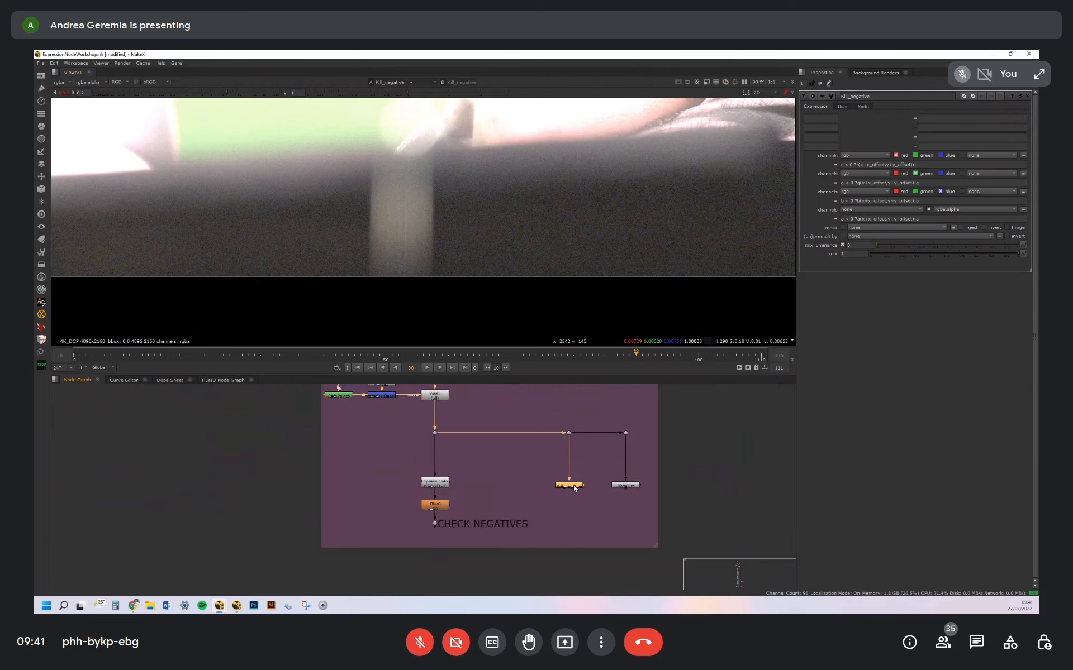
pyautogui.scroll(5, 655, 208)
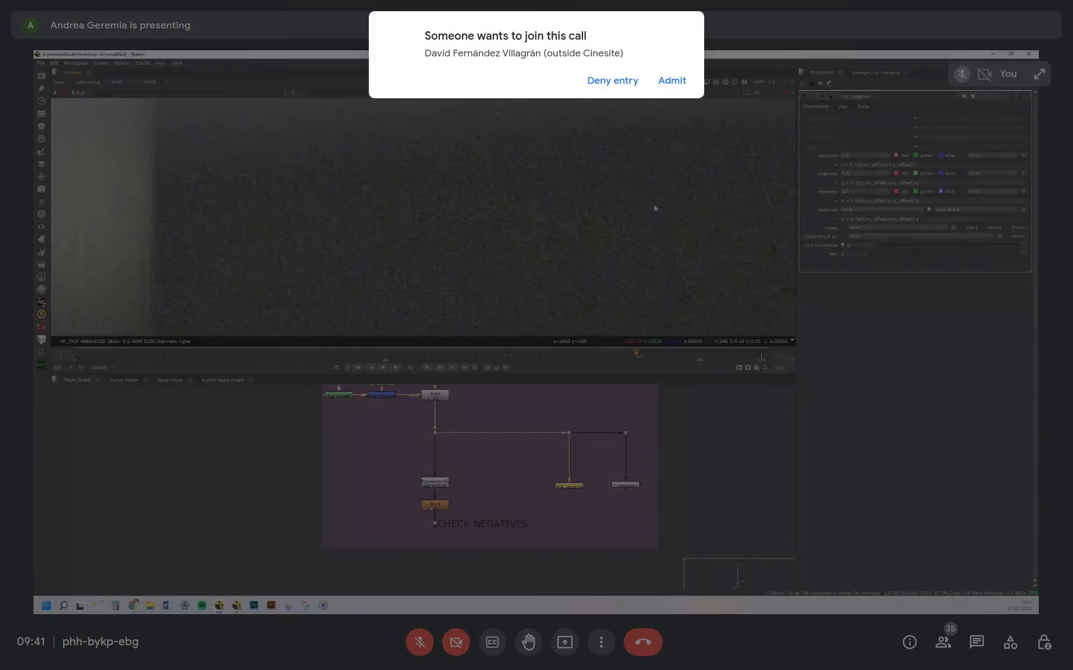
# Admit the waiting participant to the call, and read kill_negative's neighbour-pixel expressions and its x and y clone offset settings
pyautogui.click(671, 81)
pyautogui.click(921, 200)
pyautogui.moveTo(921, 200); pyautogui.dragTo(842, 202)
pyautogui.click(883, 201)
pyautogui.moveTo(859, 201); pyautogui.dragTo(917, 201)
pyautogui.click(842, 106)
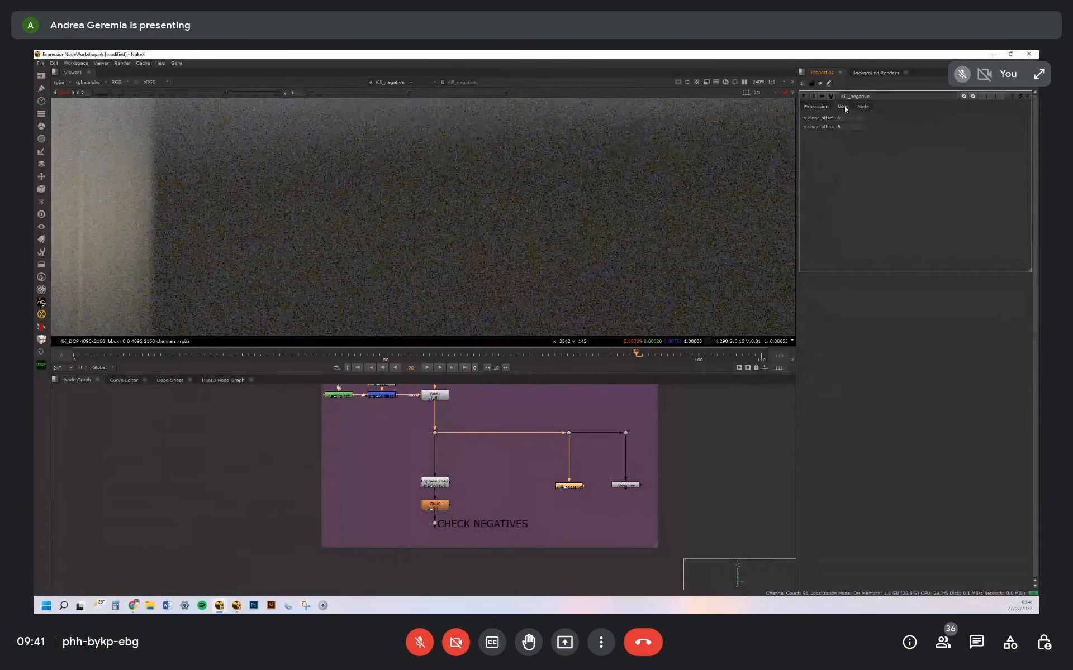
# Examine the kill_negative output at pixel level in the plate's dark area
pyautogui.click(581, 488)
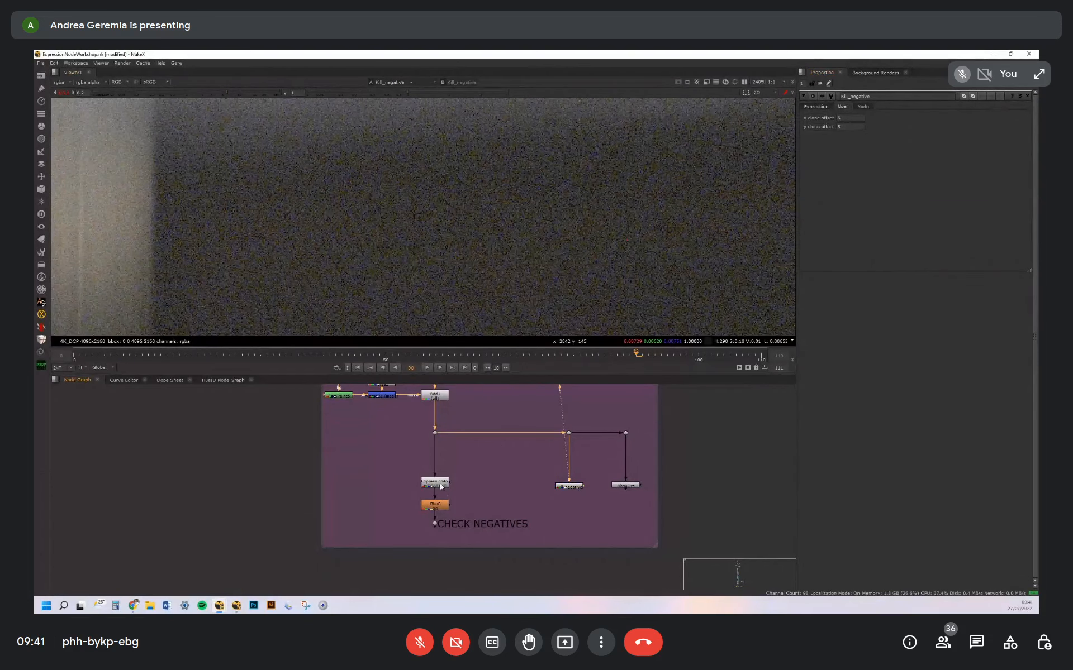
pyautogui.press('1')
pyautogui.press('1')
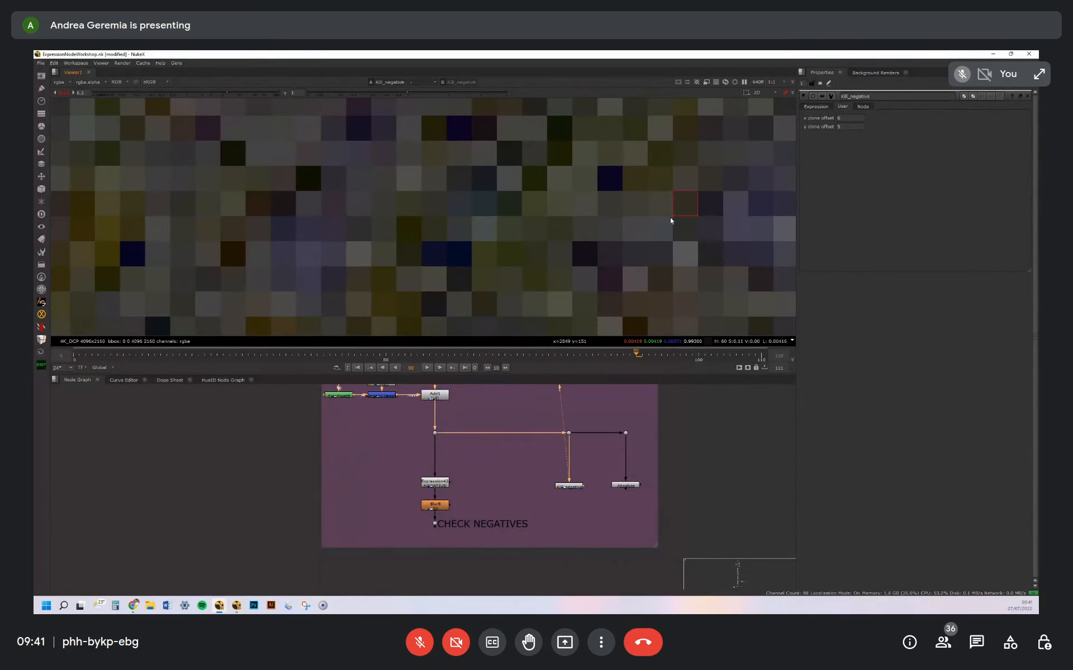
pyautogui.scroll(-10, 663, 230)
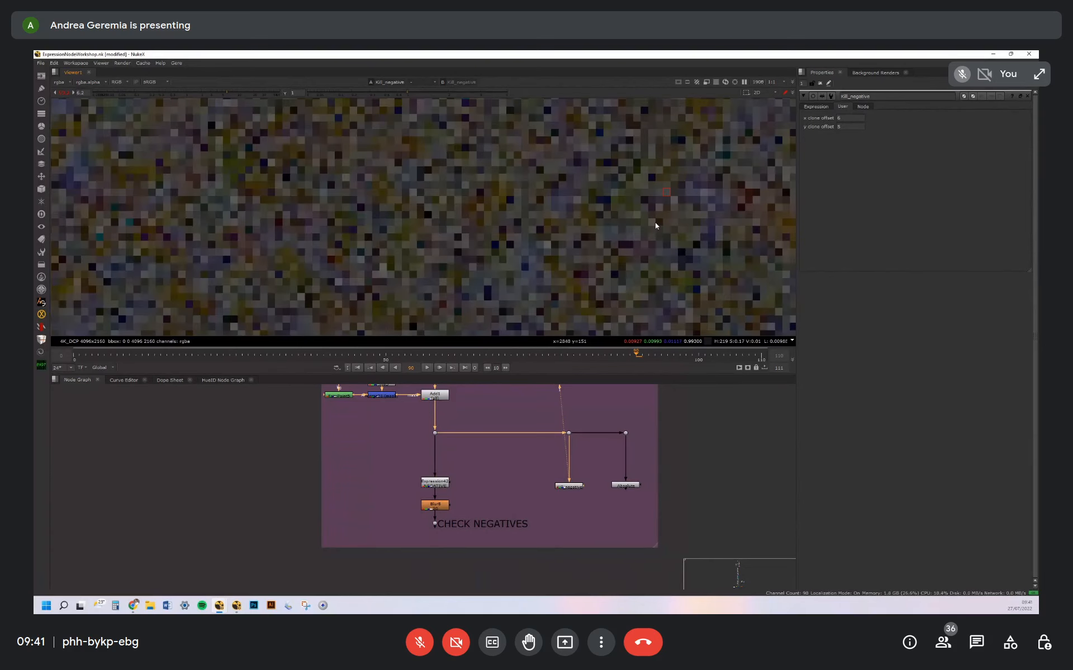
pyautogui.scroll(-2, 614, 184)
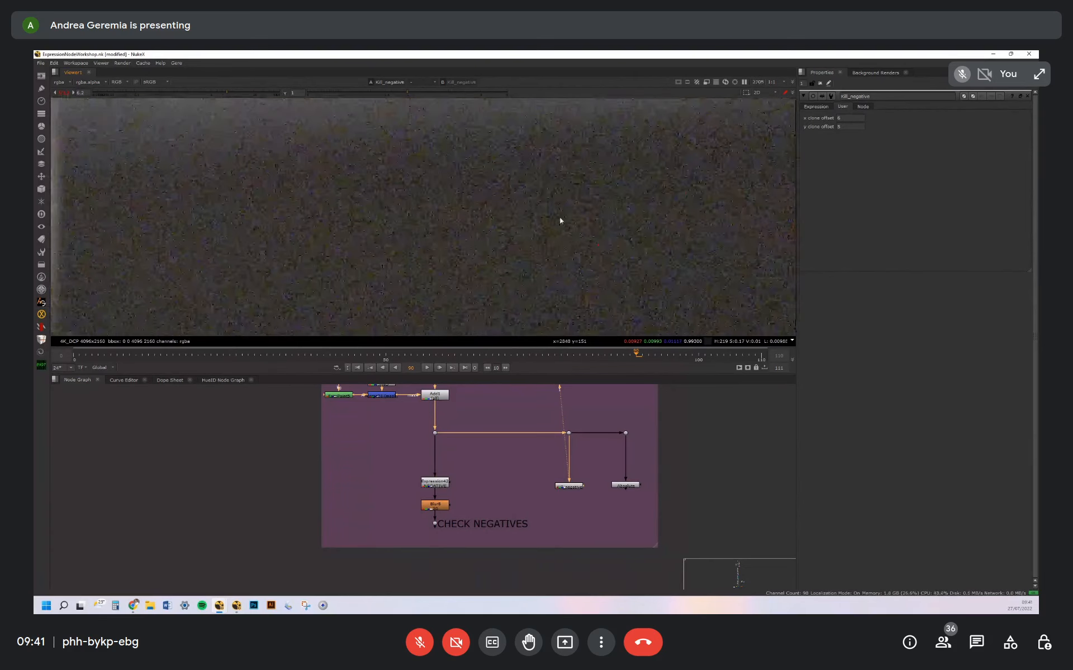
pyautogui.scroll(7, 645, 197)
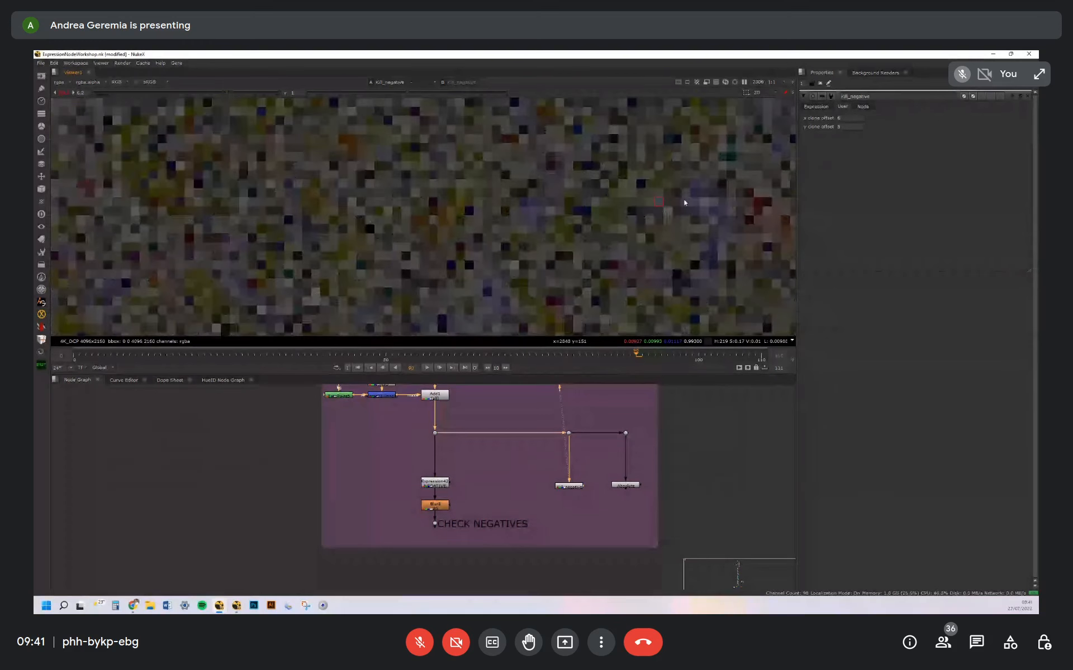
pyautogui.moveTo(627, 198); pyautogui.dragTo(621, 194, button='middle')
# Open the Absolute node, view its output and read its per-channel abs() expressions, starting with abs(r)
pyautogui.doubleClick(631, 486)
pyautogui.press('1')
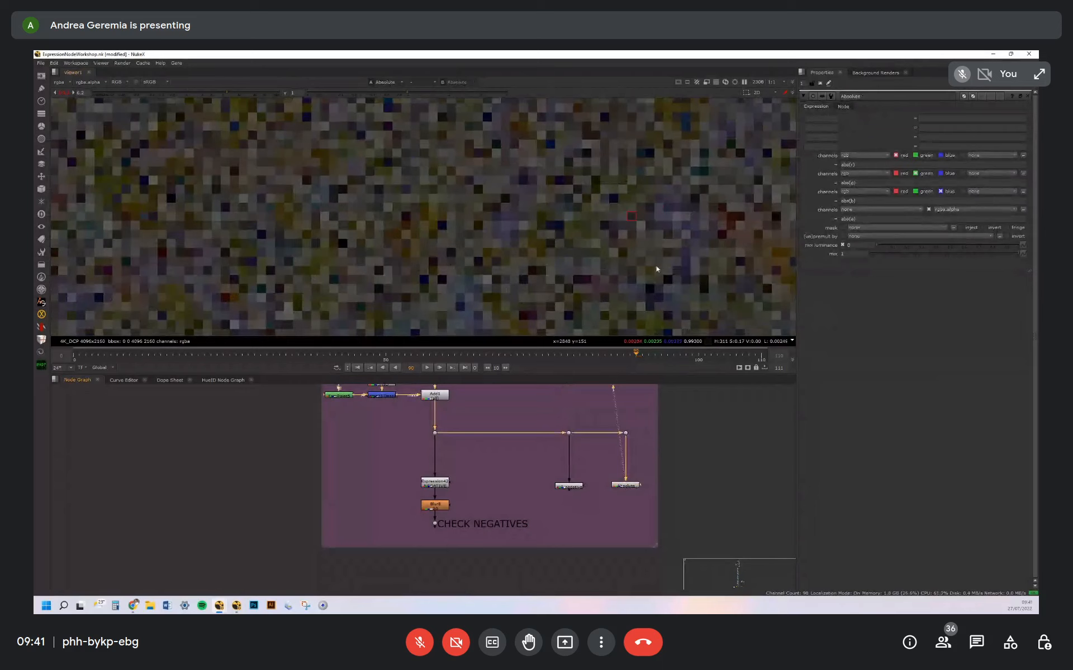
pyautogui.scroll(2, 653, 457)
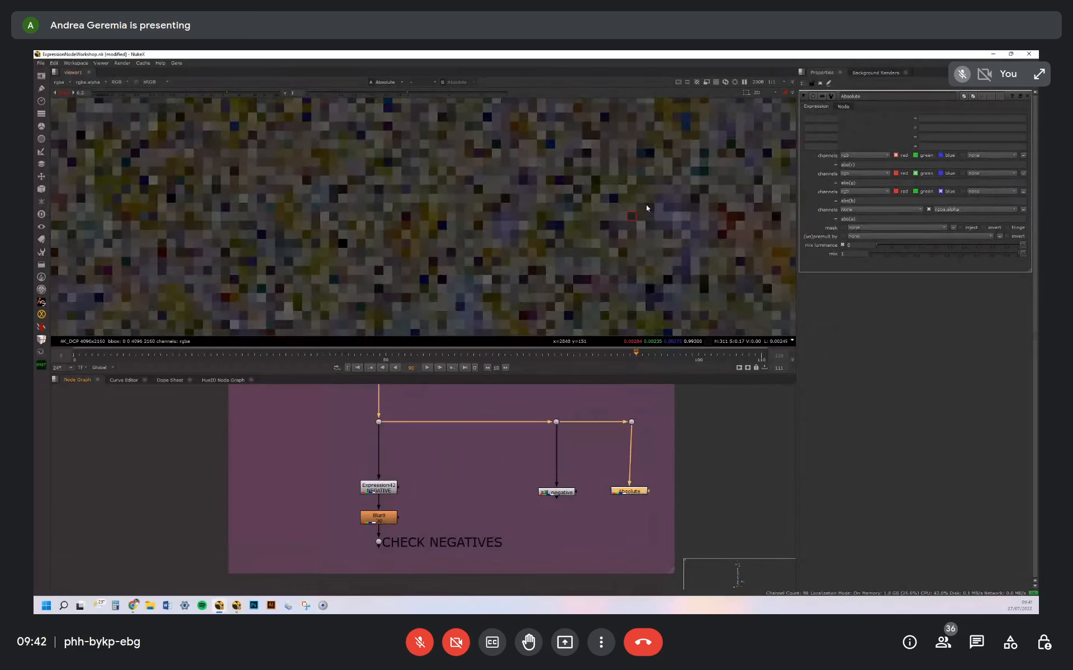
pyautogui.click(858, 165)
pyautogui.moveTo(640, 492); pyautogui.dragTo(642, 490)
pyautogui.moveTo(639, 488); pyautogui.dragTo(593, 489, button='middle')
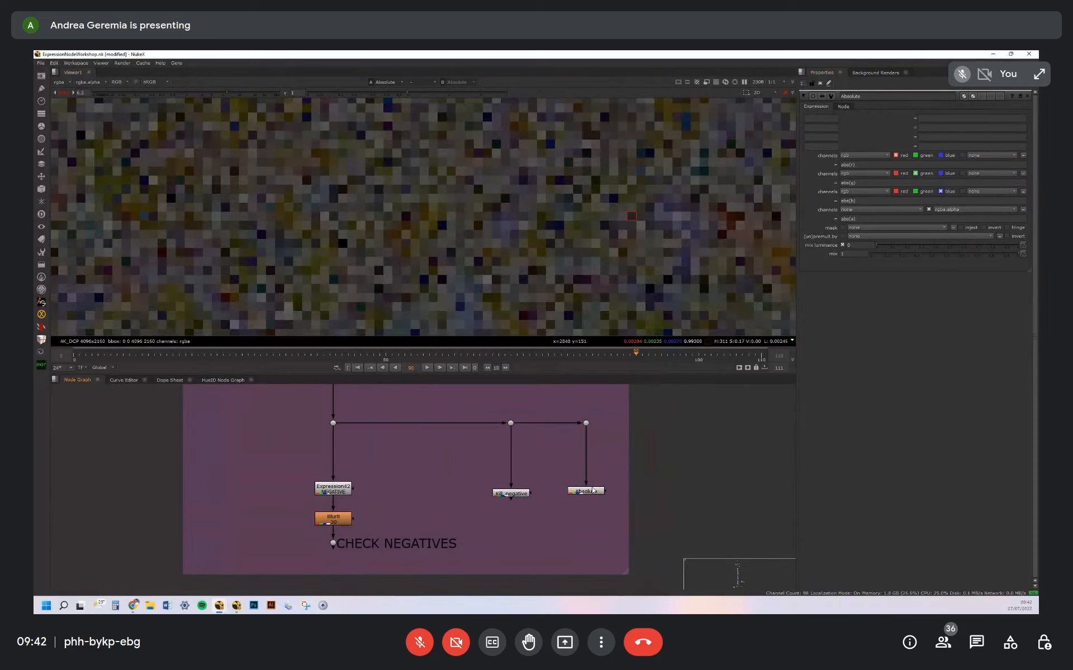
pyautogui.click(847, 165)
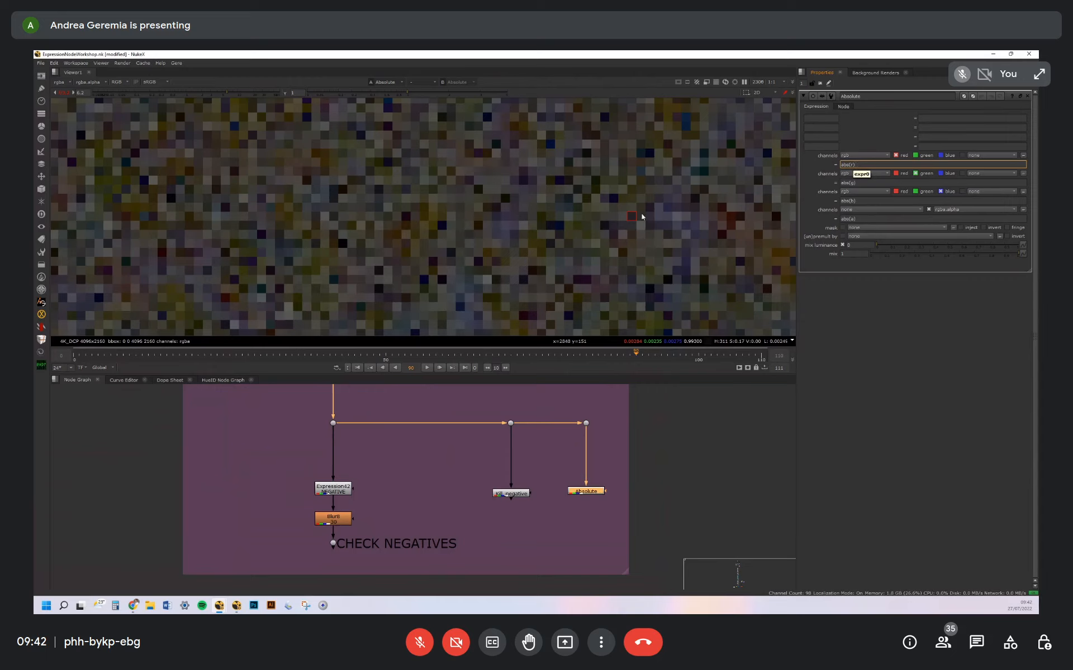
# Inspect individual pixels of the Absolute node's output in the viewer
pyautogui.click(593, 492)
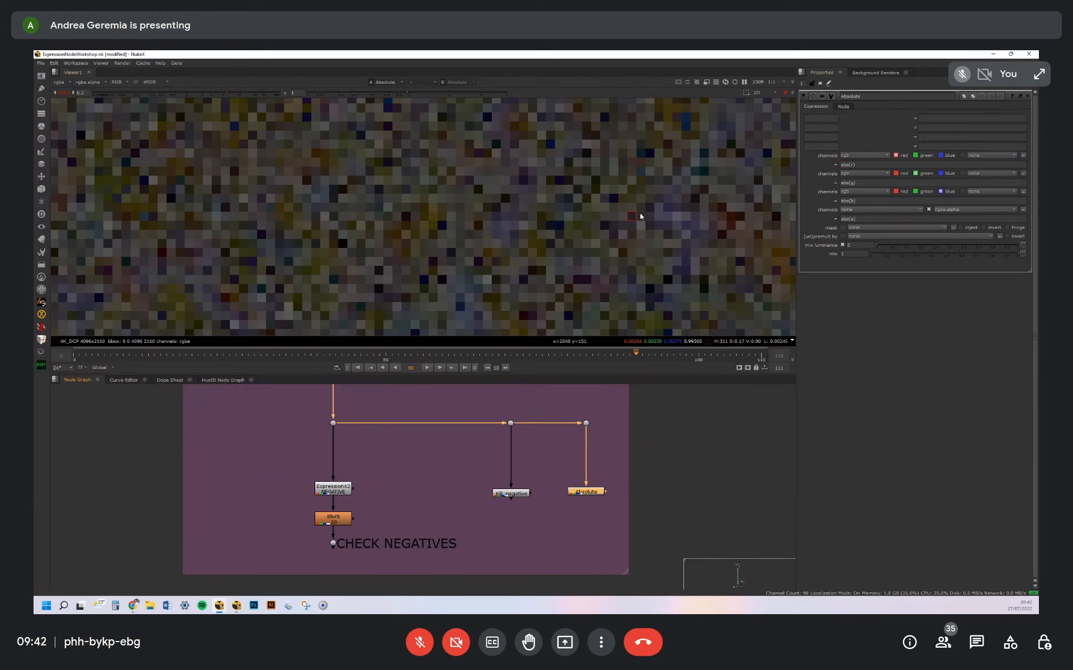
pyautogui.scroll(3, 642, 220)
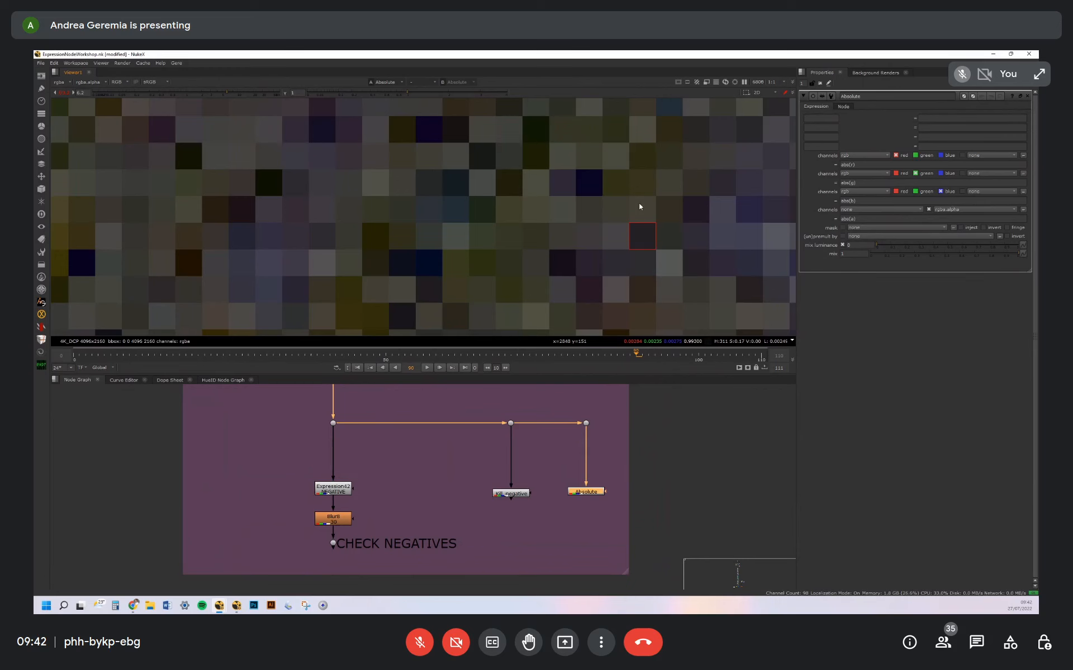
pyautogui.scroll(-2, 637, 204)
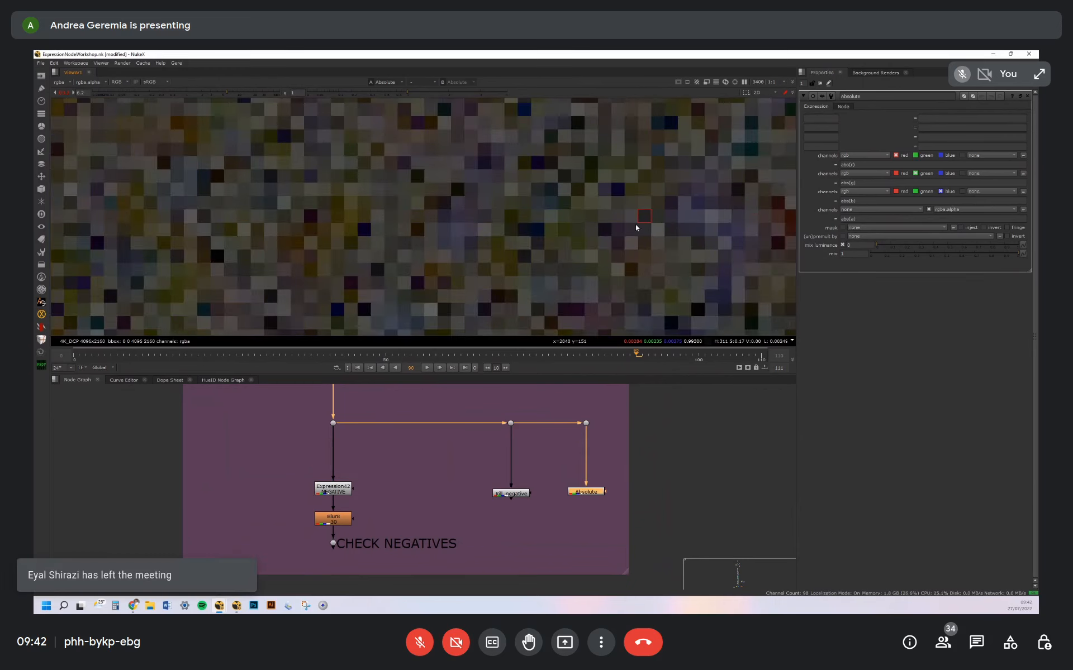
pyautogui.click(634, 462)
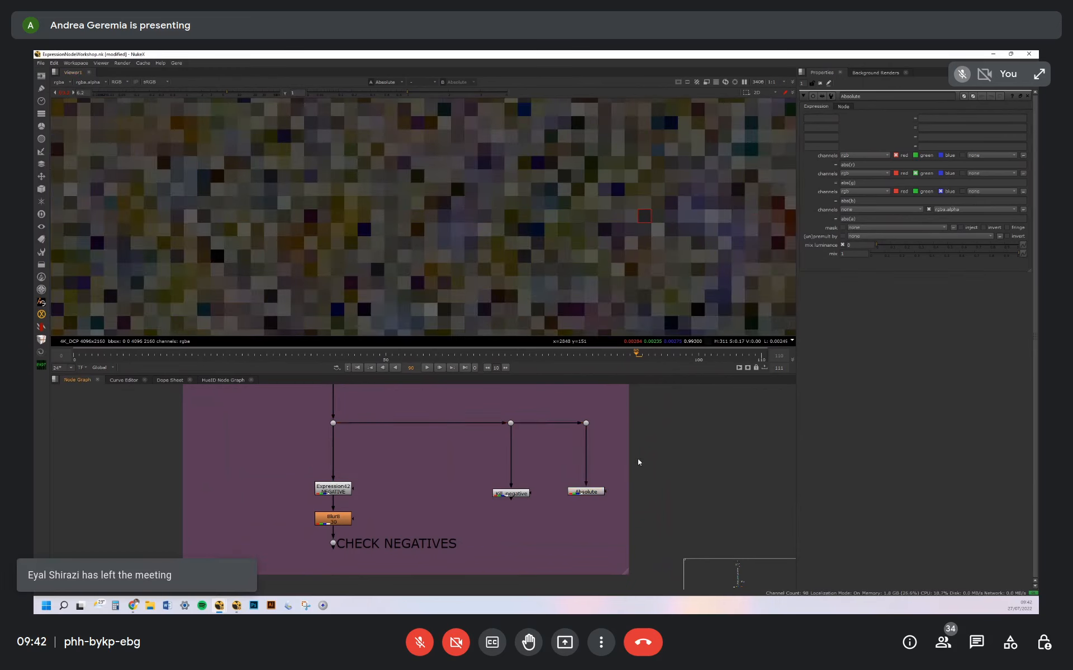
pyautogui.scroll(-3, 629, 247)
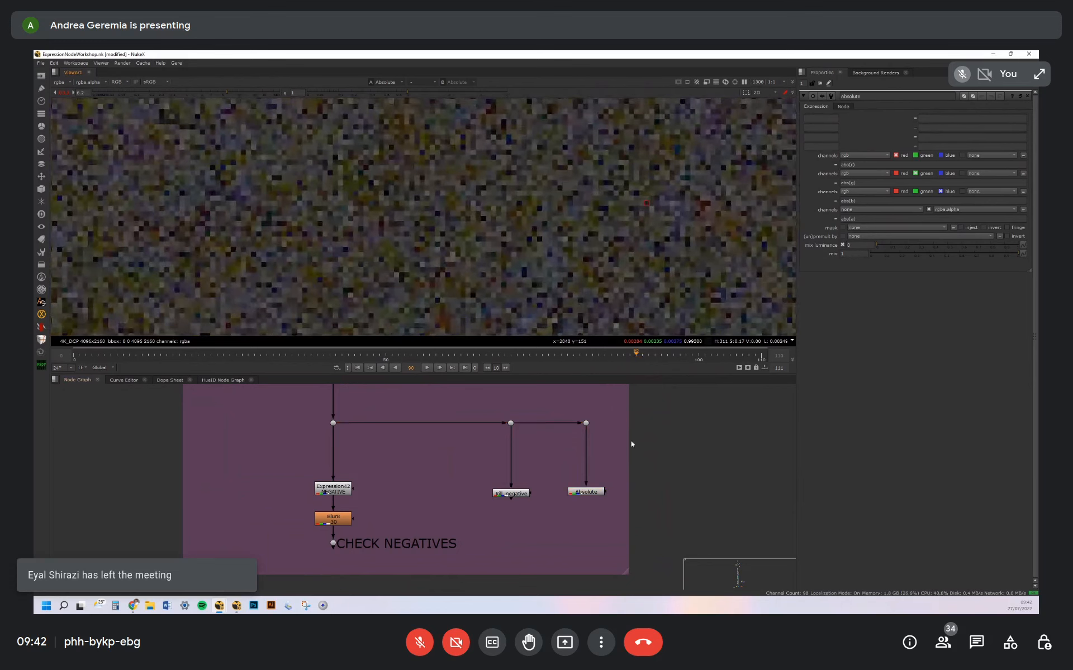
# Go to the MATH section and open the sticky note holding the Foundry adding_math_functions.html link
pyautogui.scroll(-2, 637, 233)
pyautogui.scroll(-8, 643, 525)
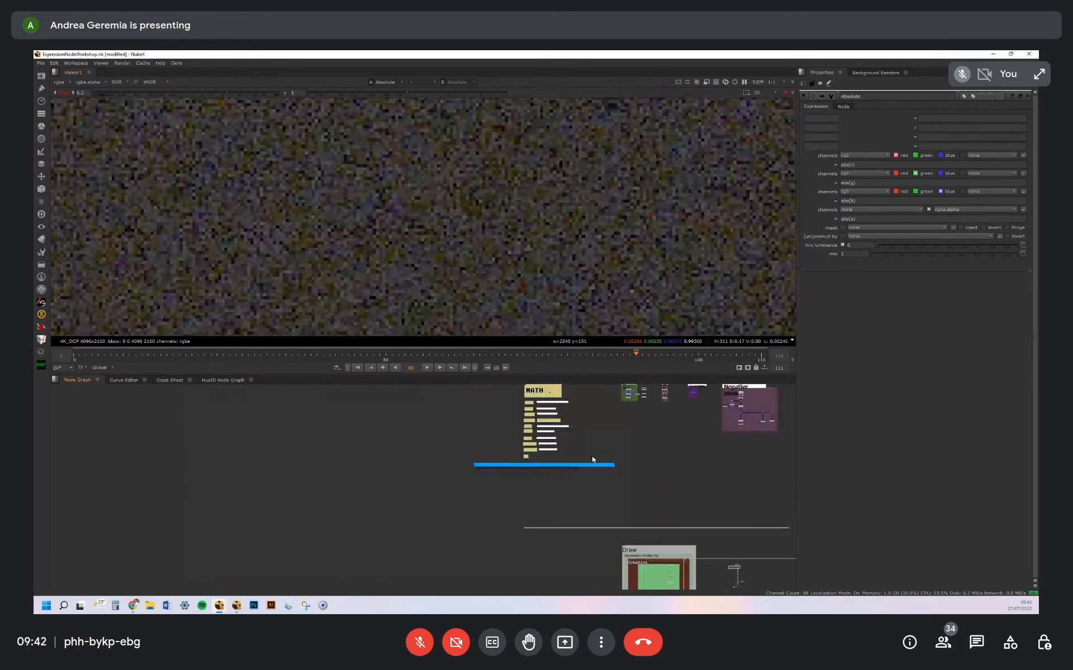
pyautogui.scroll(5, 591, 460)
pyautogui.moveTo(625, 458); pyautogui.dragTo(585, 447, button='middle')
pyautogui.moveTo(585, 461); pyautogui.dragTo(605, 462)
pyautogui.moveTo(583, 414); pyautogui.dragTo(615, 450, button='middle')
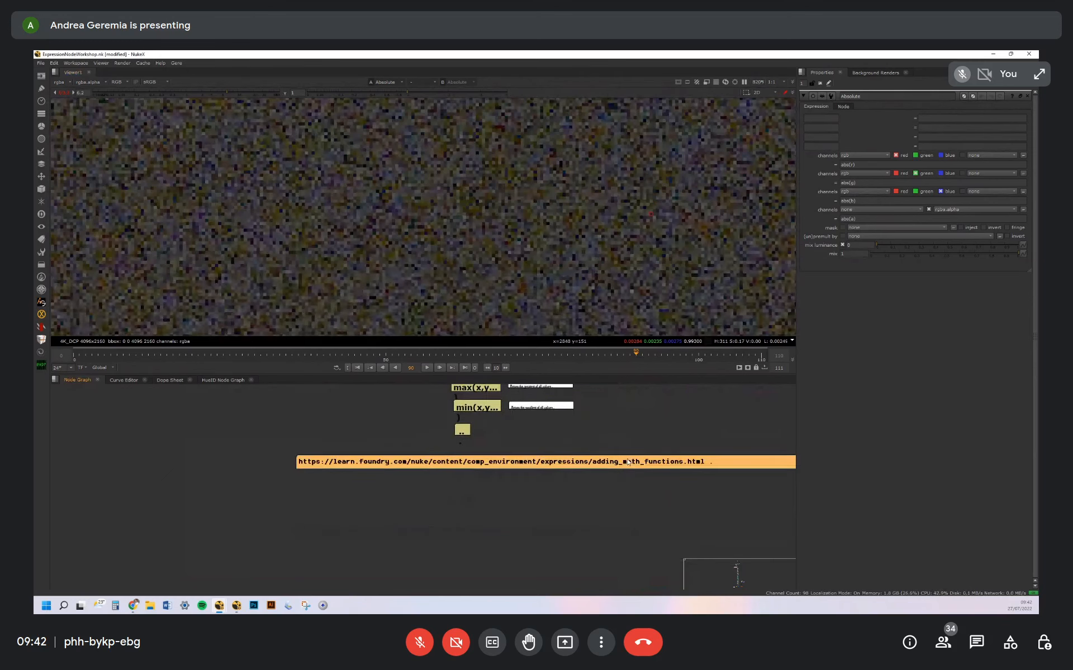
pyautogui.doubleClick(631, 461)
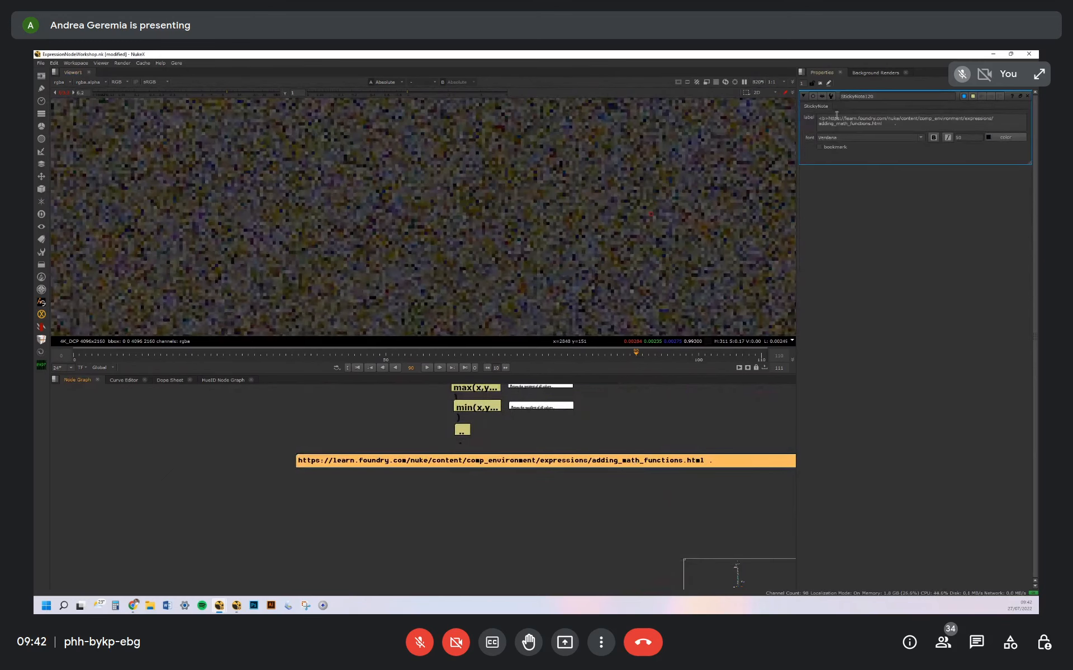
# Look over the Draw section's Creations and Gradients backdrops and the overall layout of the node graph
pyautogui.moveTo(679, 460); pyautogui.dragTo(601, 428, button='middle')
pyautogui.scroll(-5, 602, 429)
pyautogui.moveTo(679, 493)
pyautogui.mouseDown(button='middle')
pyautogui.moveTo(599, 452)
pyautogui.moveTo(584, 459)
pyautogui.mouseUp(button='middle')
pyautogui.moveTo(587, 517)
pyautogui.mouseDown(button='middle')
pyautogui.moveTo(570, 454)
pyautogui.moveTo(595, 463)
pyautogui.moveTo(596, 436)
pyautogui.mouseUp(button='middle')
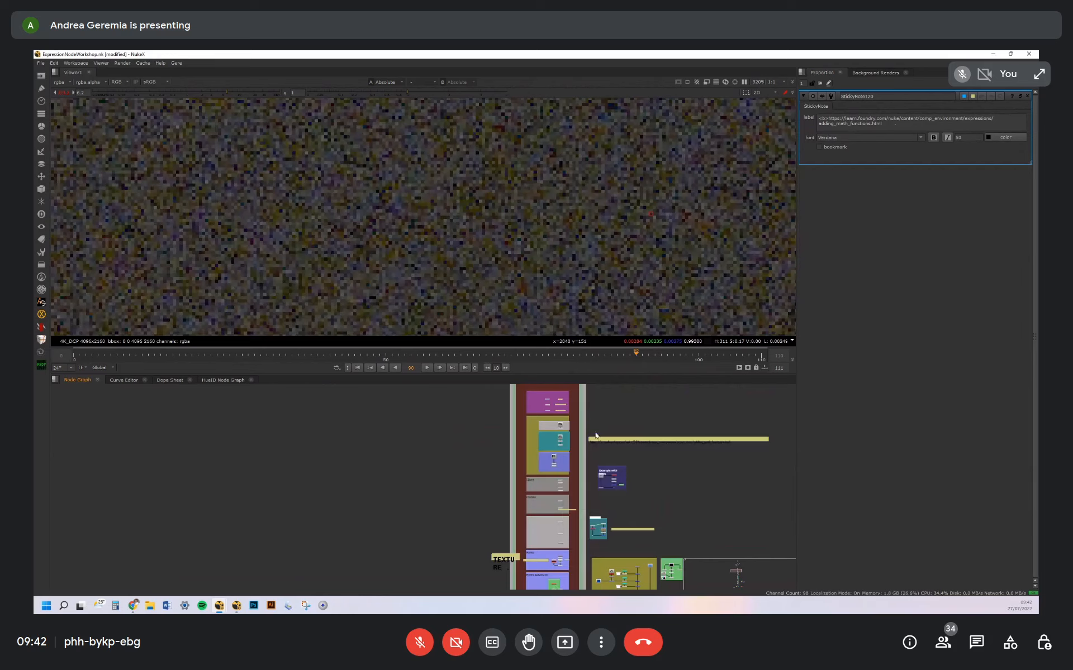
pyautogui.moveTo(521, 495)
pyautogui.mouseDown(button='middle')
pyautogui.moveTo(533, 420)
pyautogui.moveTo(572, 442)
pyautogui.moveTo(577, 492)
pyautogui.mouseUp(button='middle')
pyautogui.scroll(6, 573, 446)
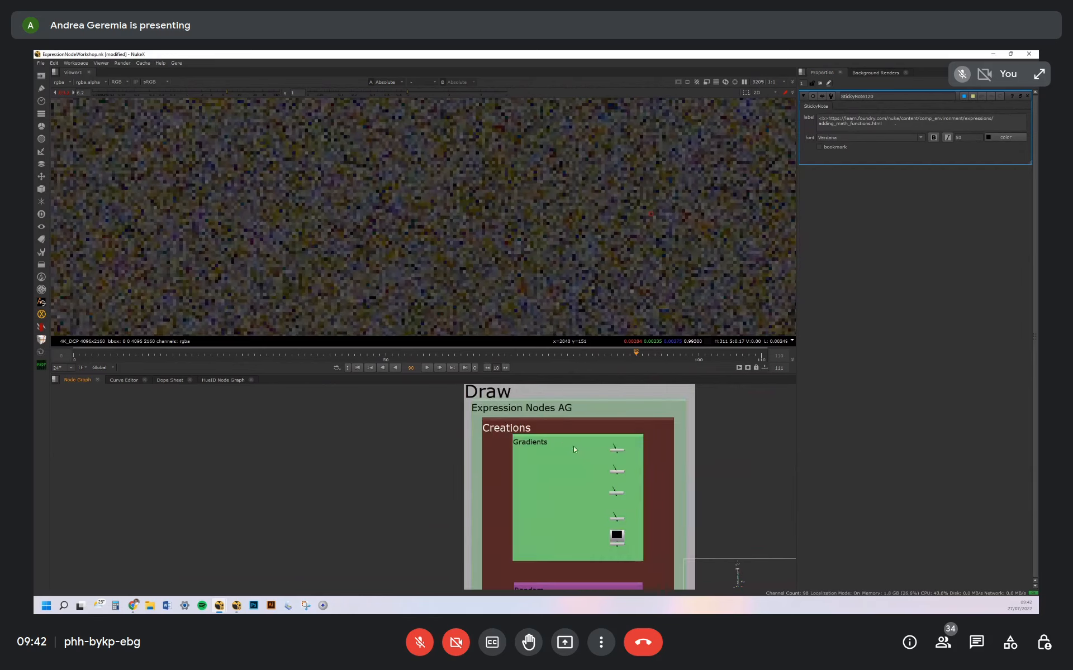
pyautogui.scroll(-3, 565, 417)
pyautogui.scroll(-5, 563, 420)
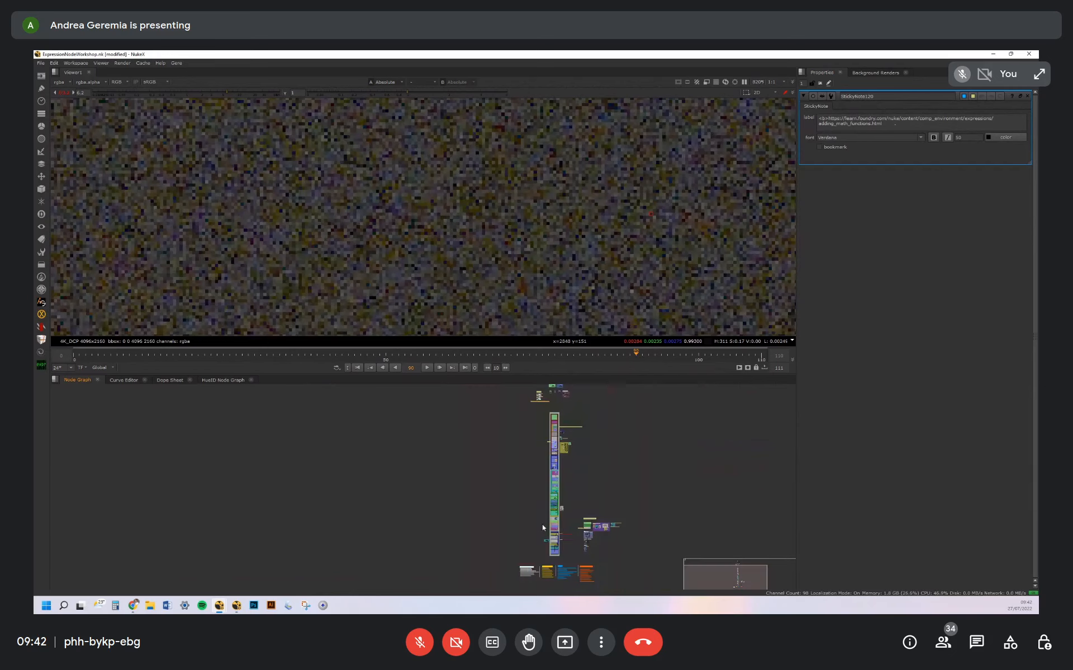
# Look over the gradient expression nodes in the Creations section, down to the Random backdrop
pyautogui.scroll(8, 555, 436)
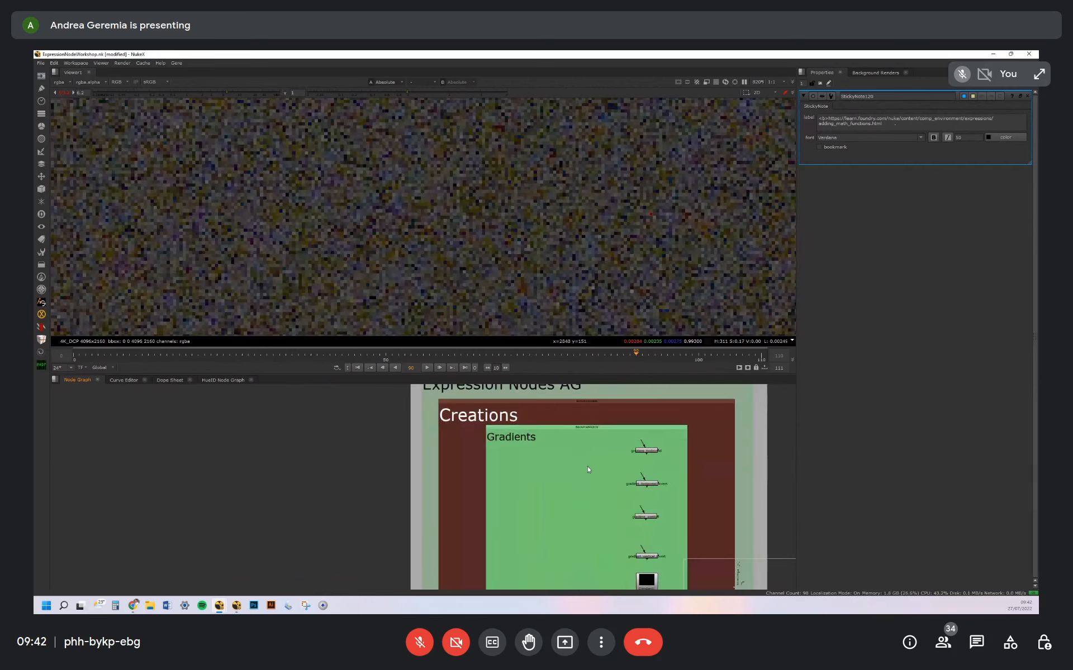
pyautogui.click(586, 442)
pyautogui.click(633, 433)
pyautogui.moveTo(595, 470); pyautogui.dragTo(565, 446, button='middle')
pyautogui.click(567, 446)
pyautogui.click(603, 408)
pyautogui.click(572, 438)
pyautogui.moveTo(584, 498); pyautogui.dragTo(585, 435, button='middle')
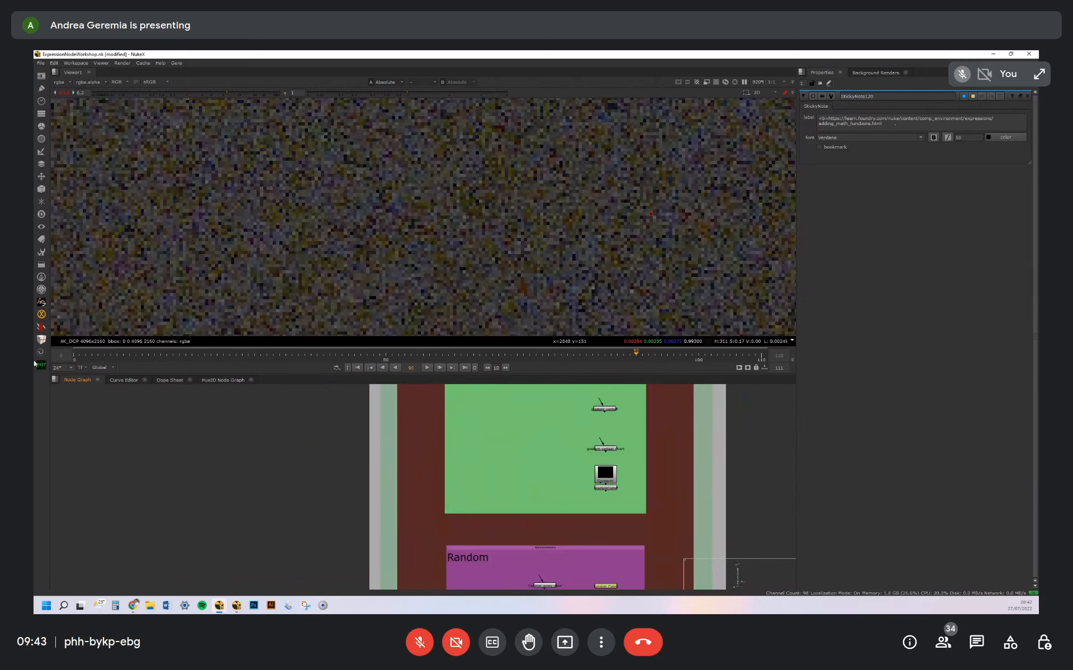
# Review the list of Creations expression presets in the custom node toolset
pyautogui.click(40, 365)
pyautogui.moveTo(84, 369)
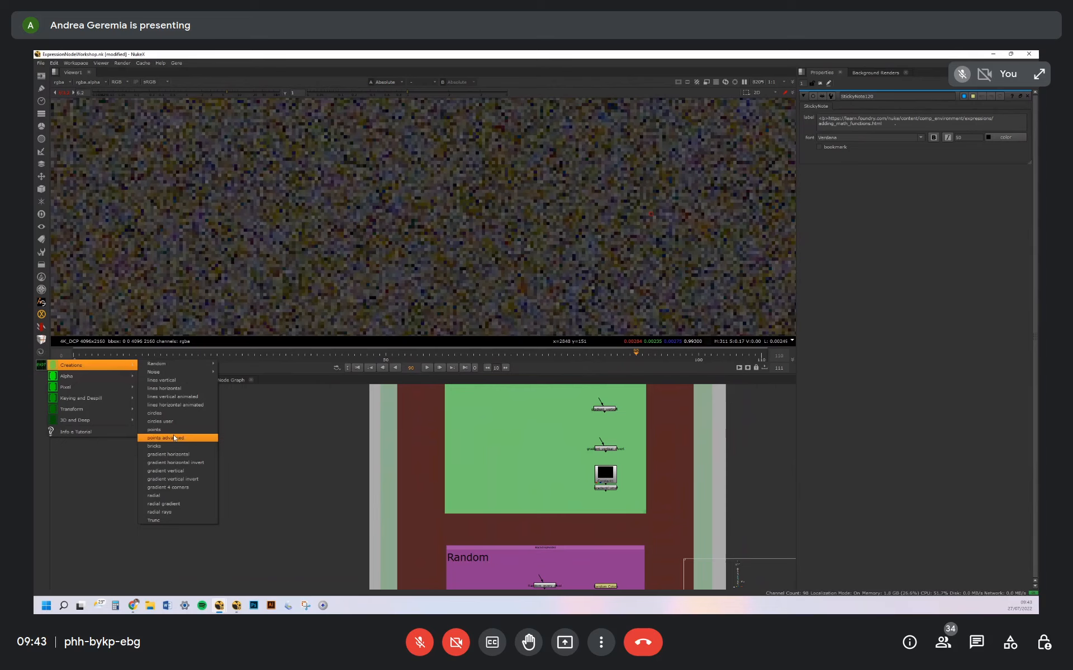
pyautogui.click(607, 454)
# View the animated horizontal lines node in the Lines backdrop and play its animation, including from around frame 50
pyautogui.scroll(3, 608, 446)
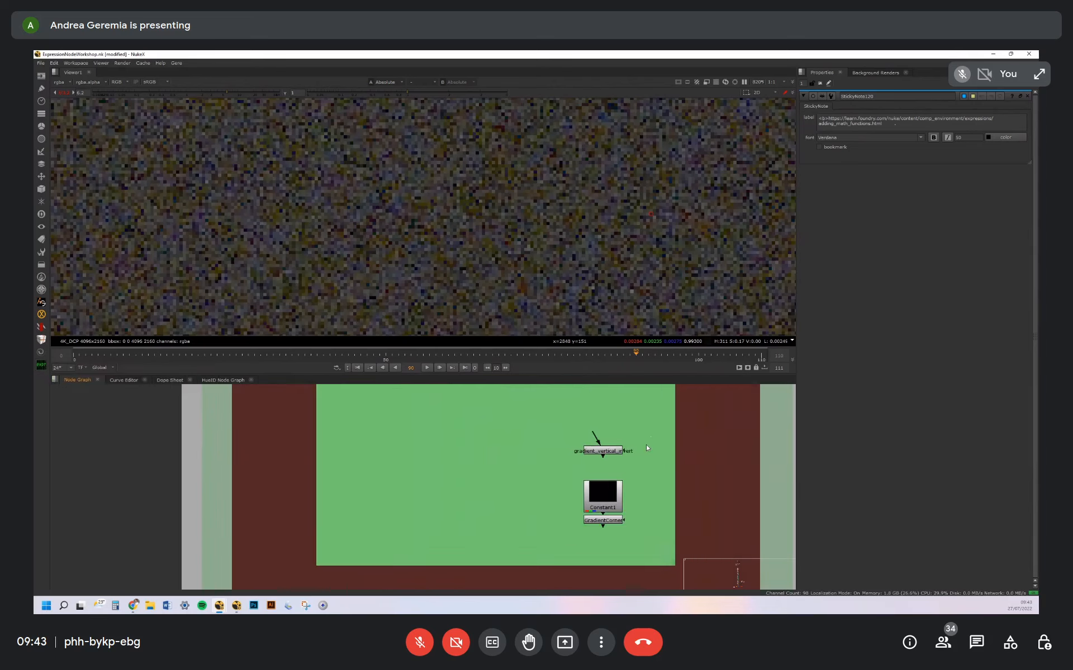
pyautogui.moveTo(646, 448); pyautogui.dragTo(642, 347, button='middle')
pyautogui.scroll(-2, 596, 462)
pyautogui.moveTo(555, 499); pyautogui.dragTo(570, 464, button='middle')
pyautogui.moveTo(596, 576)
pyautogui.mouseDown(button='middle')
pyautogui.moveTo(598, 459)
pyautogui.moveTo(578, 490)
pyautogui.moveTo(568, 406)
pyautogui.mouseUp(button='middle')
pyautogui.moveTo(540, 575)
pyautogui.mouseDown(button='middle')
pyautogui.moveTo(575, 484)
pyautogui.moveTo(564, 382)
pyautogui.mouseUp(button='middle')
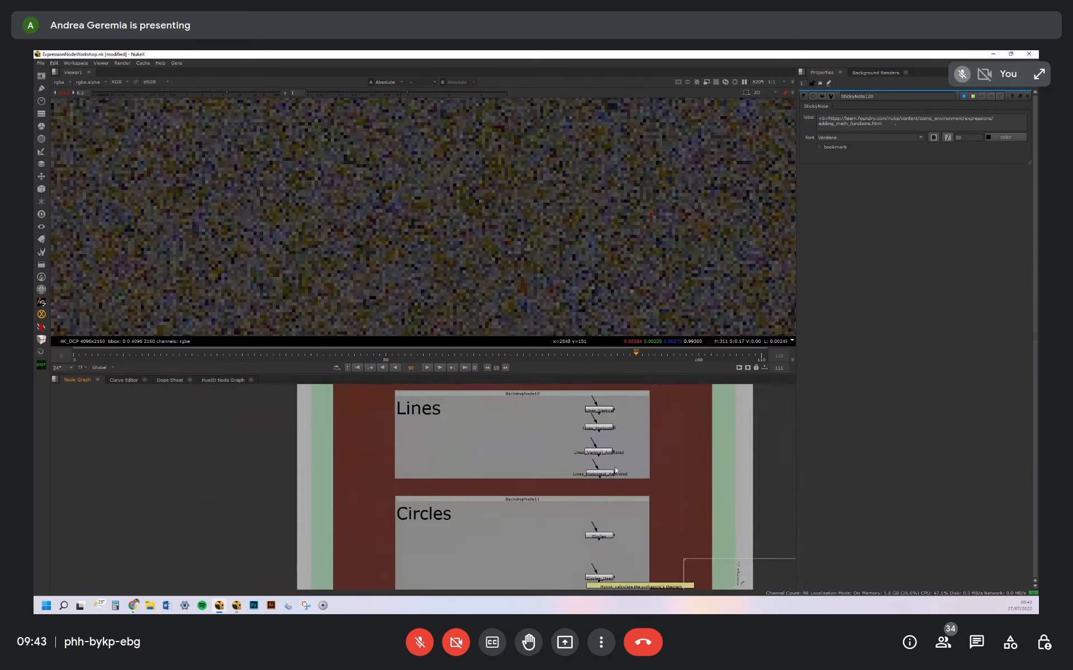
pyautogui.press('1')
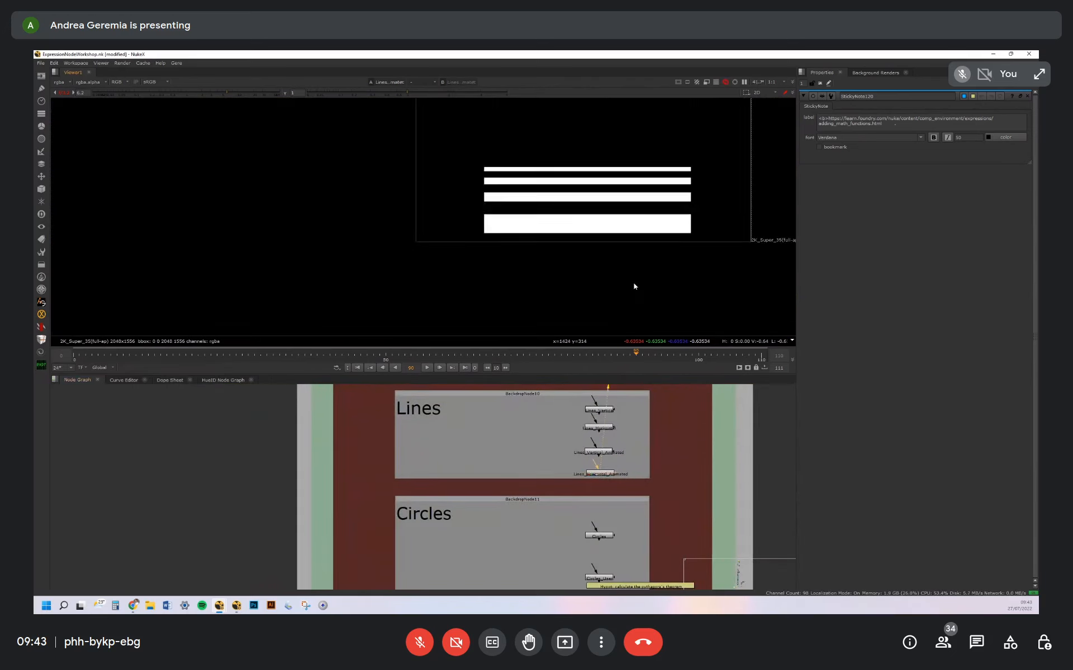
pyautogui.moveTo(638, 238); pyautogui.dragTo(628, 278, button='middle')
pyautogui.click(427, 367)
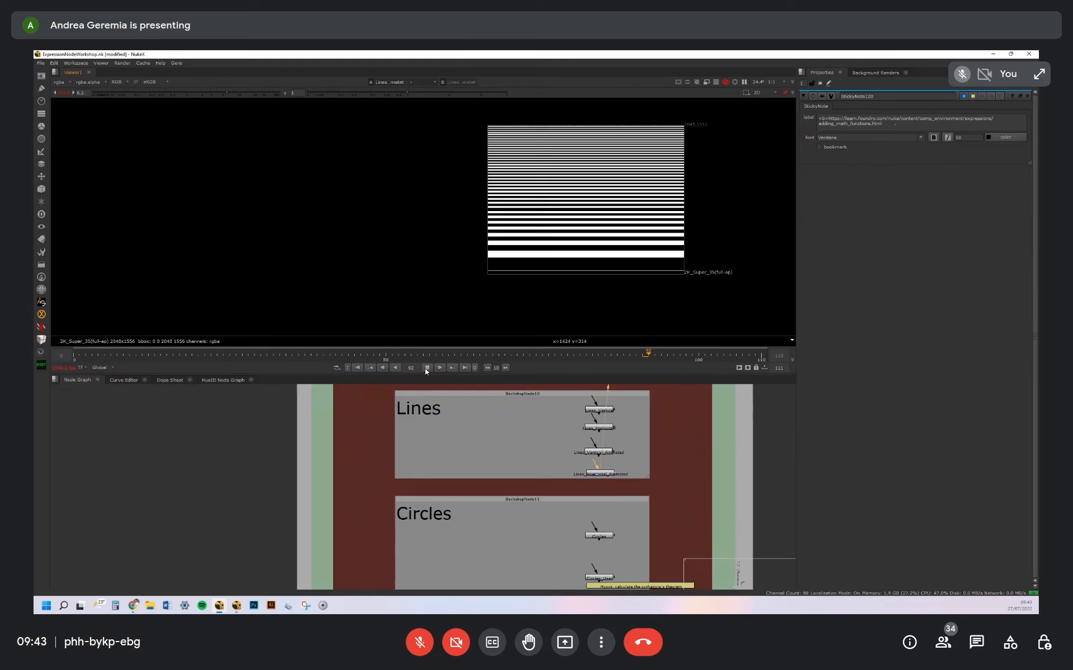
pyautogui.click(380, 357)
pyautogui.click(425, 369)
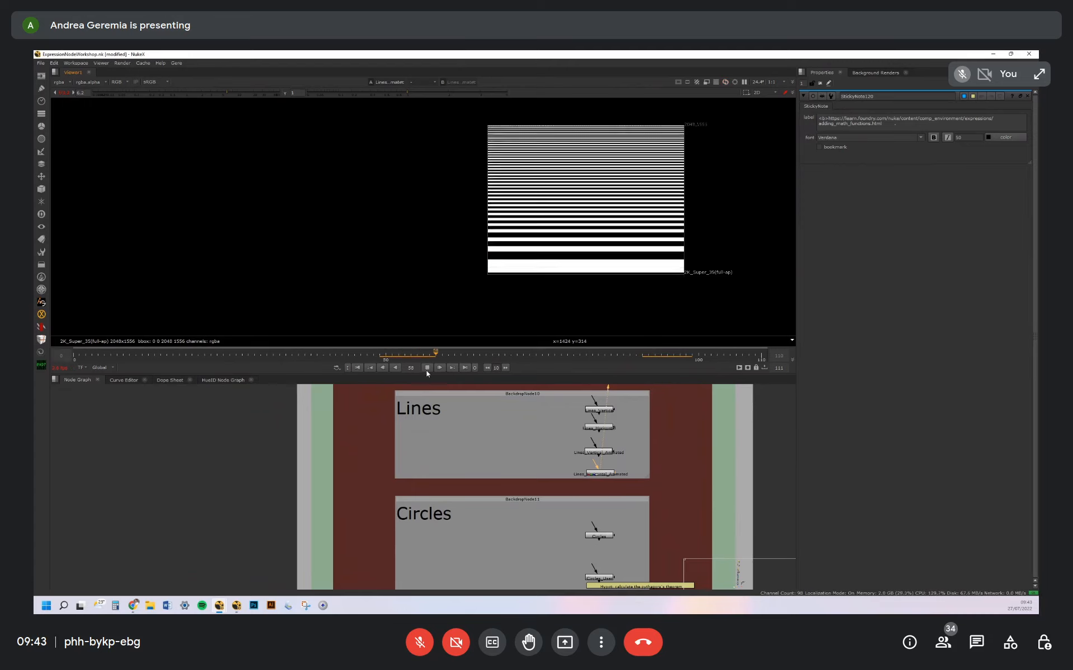
pyautogui.click(427, 367)
# Open and view the Lines_Horizontal node, and read its (cos(y / wide) + thickness) / 2 expression
pyautogui.doubleClick(591, 430)
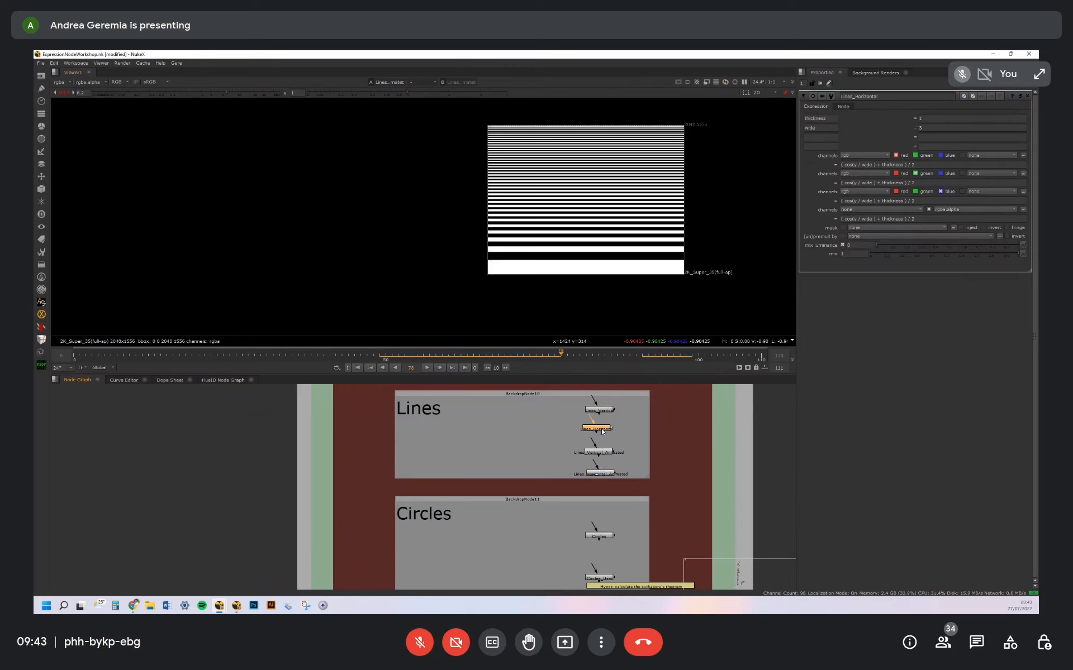
pyautogui.press('1')
pyautogui.scroll(5, 618, 207)
pyautogui.click(859, 201)
pyautogui.doubleClick(851, 203)
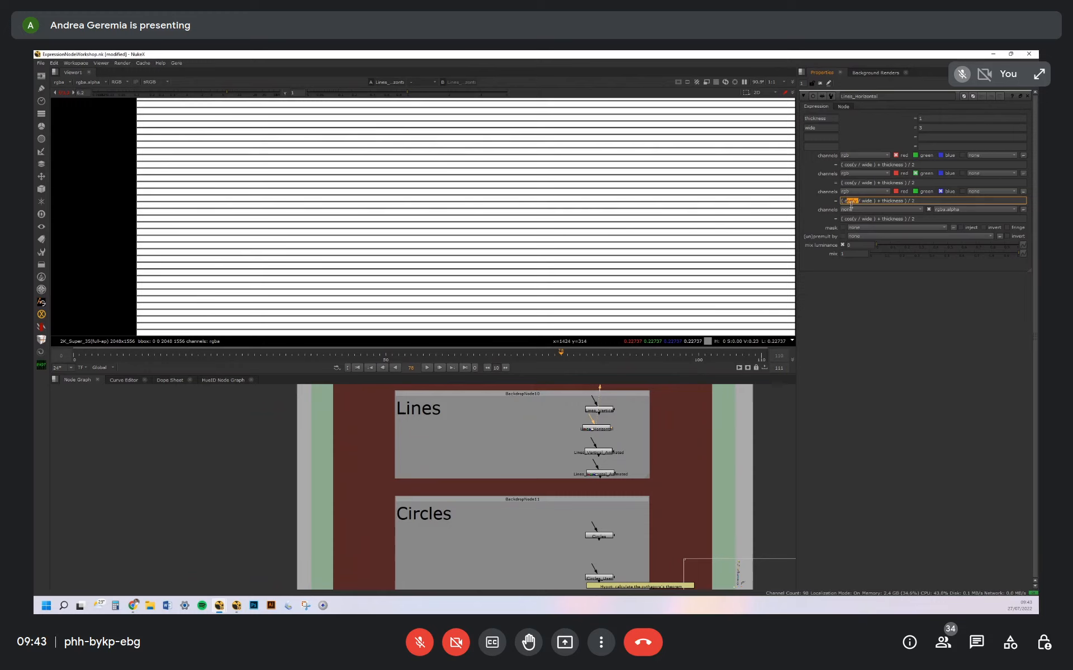
pyautogui.moveTo(918, 201); pyautogui.dragTo(838, 200)
# View the output of the Circles node and of the Radial node in the Radials backdrop
pyautogui.moveTo(613, 557); pyautogui.dragTo(587, 444, button='middle')
pyautogui.click(585, 424)
pyautogui.press('1')
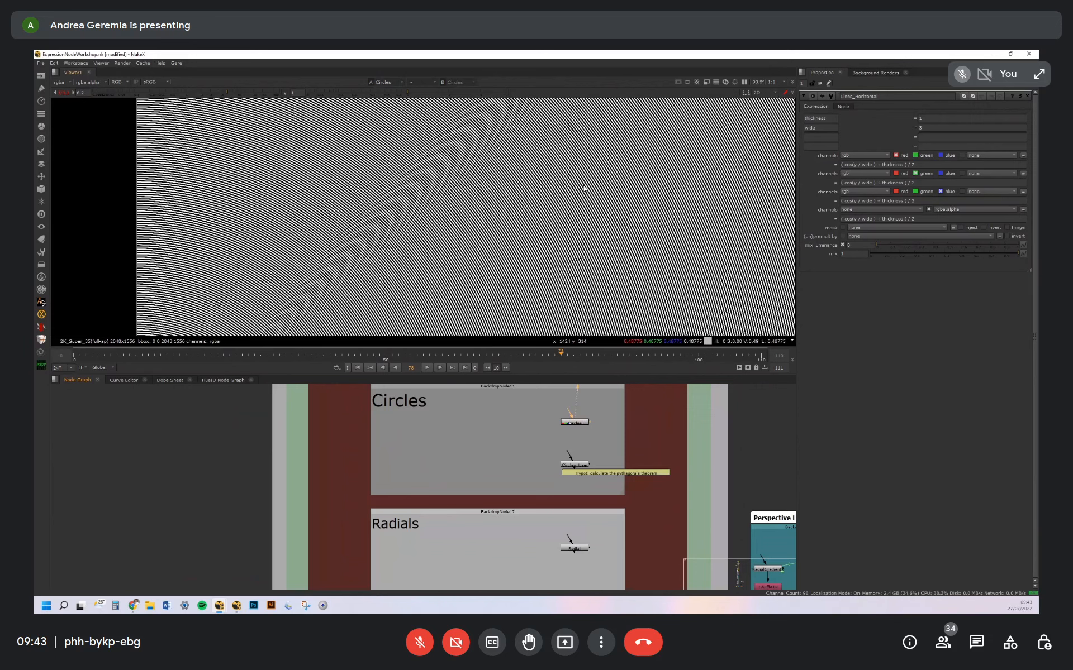
pyautogui.scroll(-4, 584, 189)
pyautogui.moveTo(585, 557); pyautogui.dragTo(567, 426, button='middle')
pyautogui.click(564, 421)
pyautogui.press('1')
# Open and view the Points node in the Points backdrop, and inspect its individual coloured pixels up close
pyautogui.moveTo(518, 462); pyautogui.dragTo(513, 426, button='middle')
pyautogui.scroll(-2, 514, 426)
pyautogui.moveTo(560, 539); pyautogui.dragTo(516, 416, button='middle')
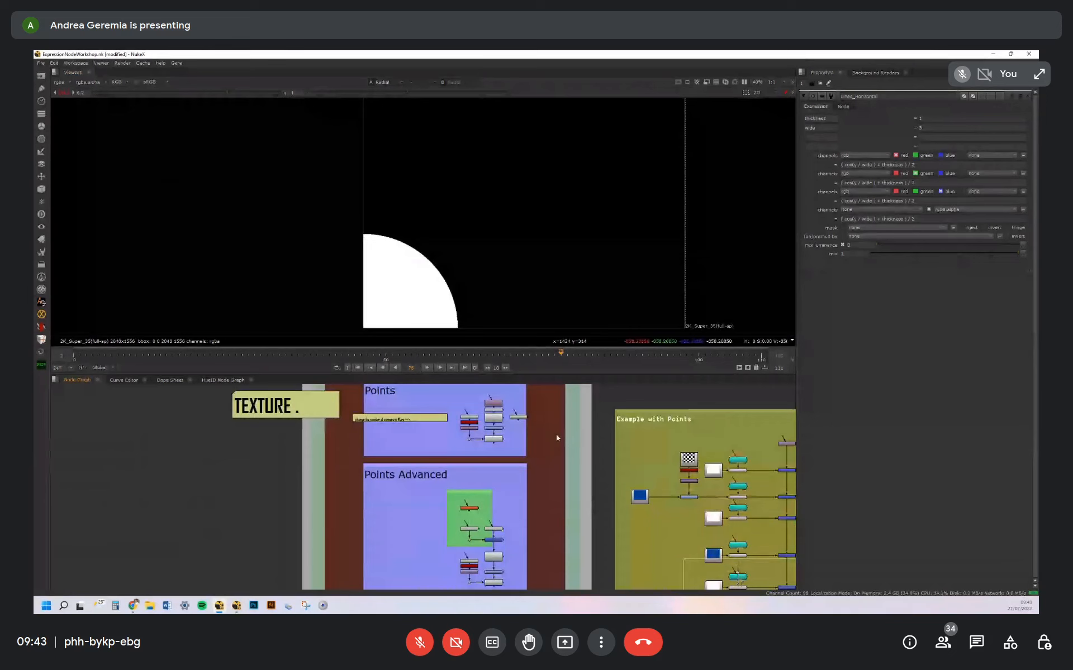
pyautogui.scroll(4, 519, 414)
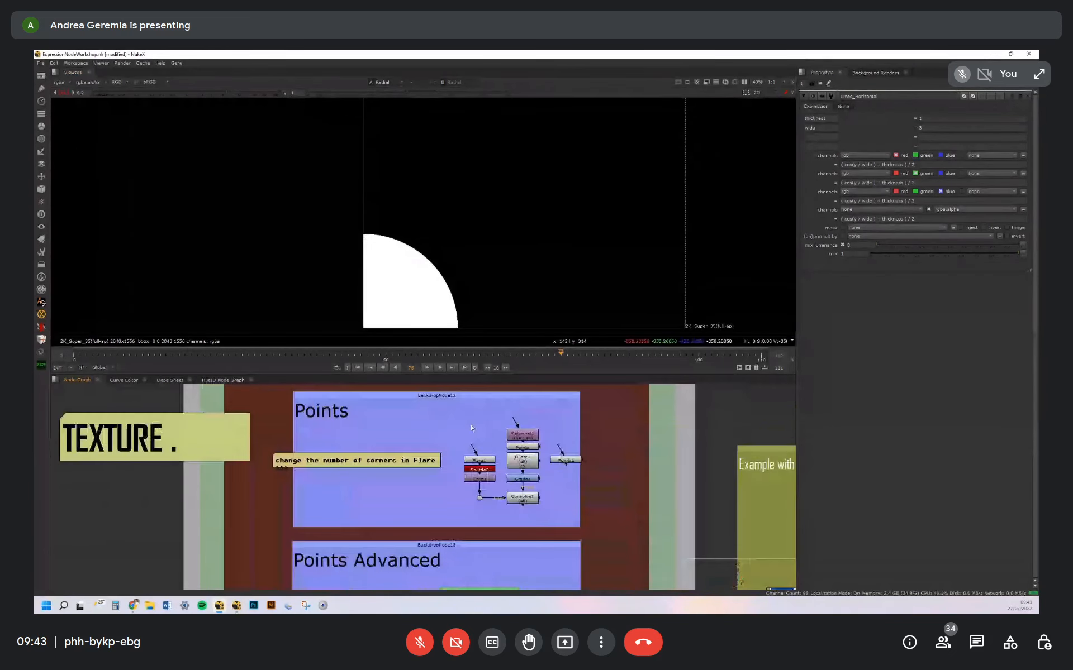
pyautogui.doubleClick(530, 449)
pyautogui.press('1')
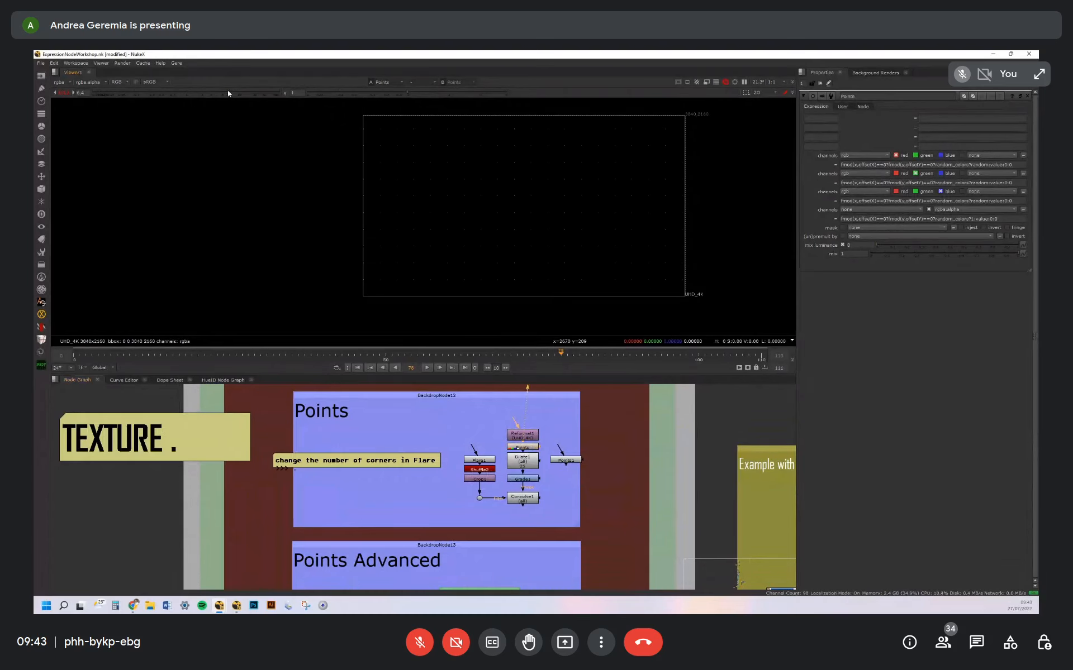
pyautogui.scroll(5, 491, 179)
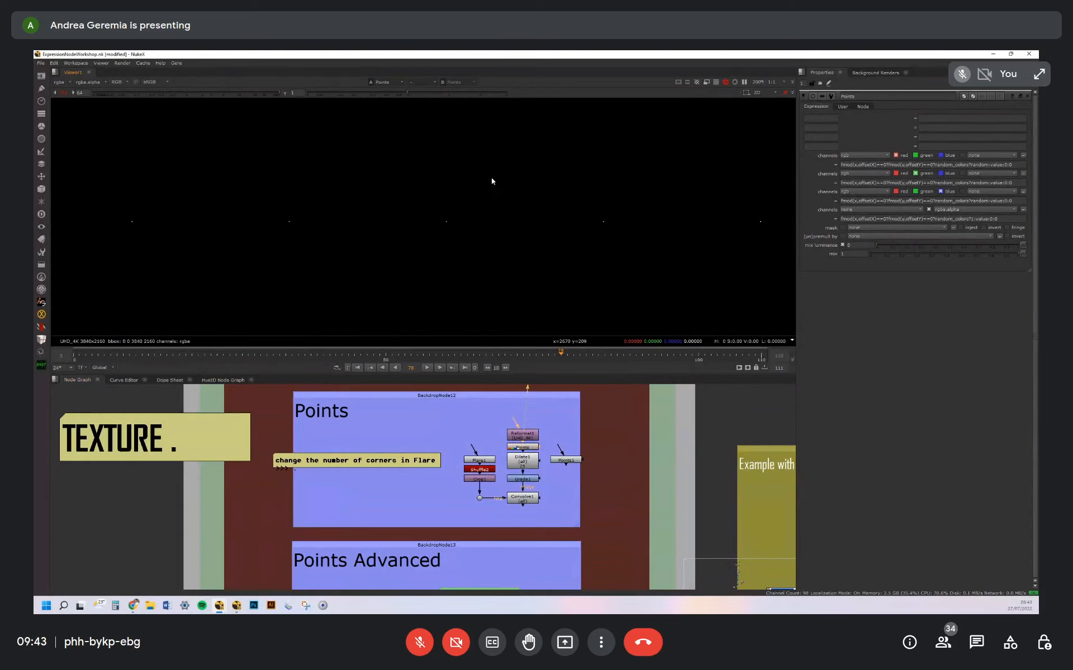
pyautogui.scroll(5, 570, 246)
pyautogui.scroll(-8, 628, 186)
pyautogui.scroll(4, 595, 254)
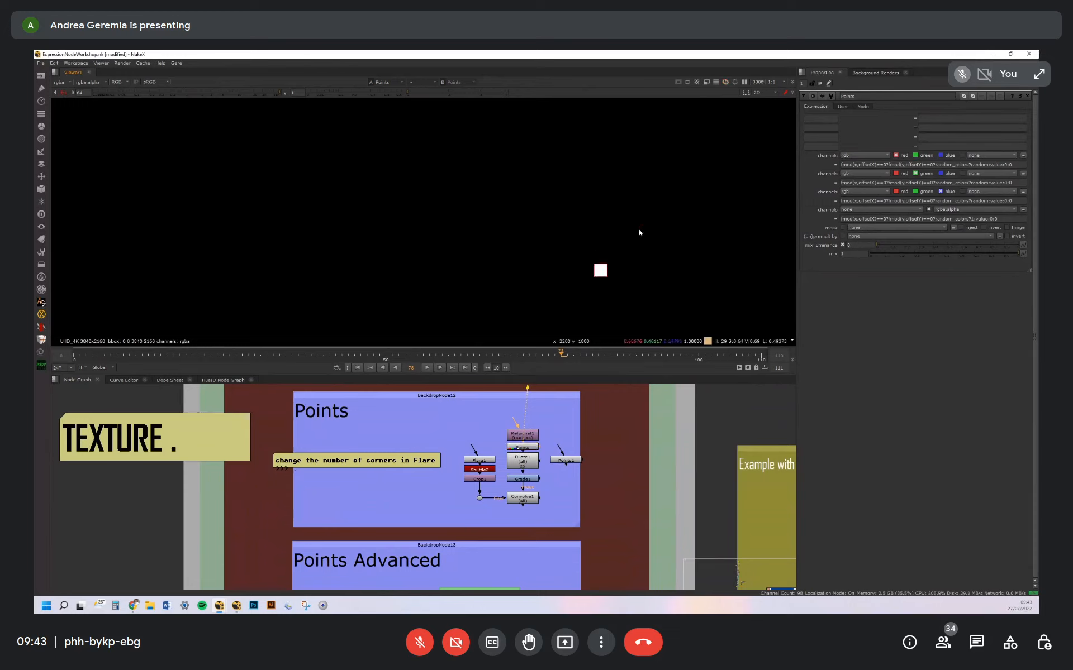
pyautogui.moveTo(599, 271); pyautogui.dragTo(624, 226, button='middle')
# Set the Points node's offsetX and offsetY to 100
pyautogui.click(843, 106)
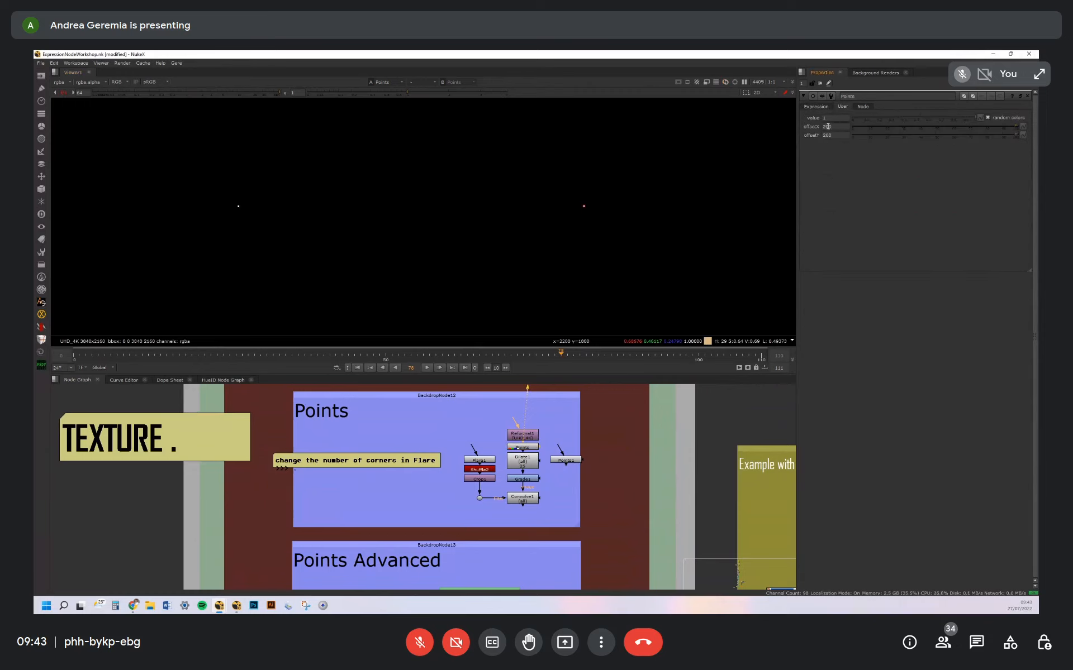
pyautogui.click(837, 126)
pyautogui.write('100')
pyautogui.press('Return')
pyautogui.click(836, 135)
pyautogui.press('Down')
pyautogui.scroll(-5, 620, 246)
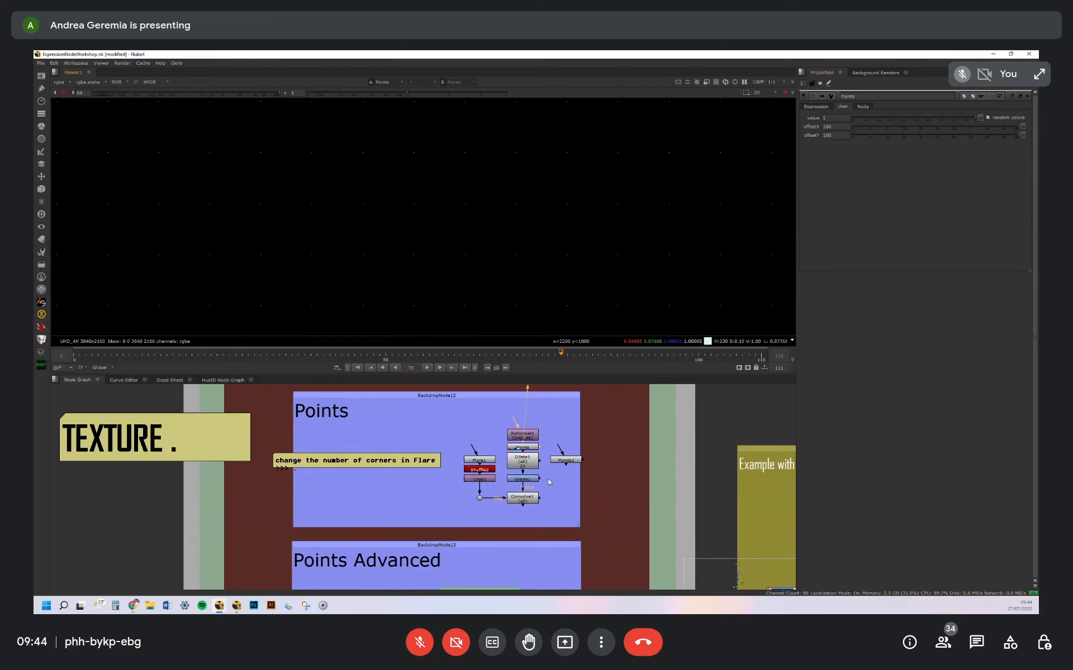
# View the Dilate1 result on the points and open the Grade1 settings below it
pyautogui.scroll(3, 536, 455)
pyautogui.click(528, 453)
pyautogui.press('1')
pyautogui.scroll(-5, 658, 227)
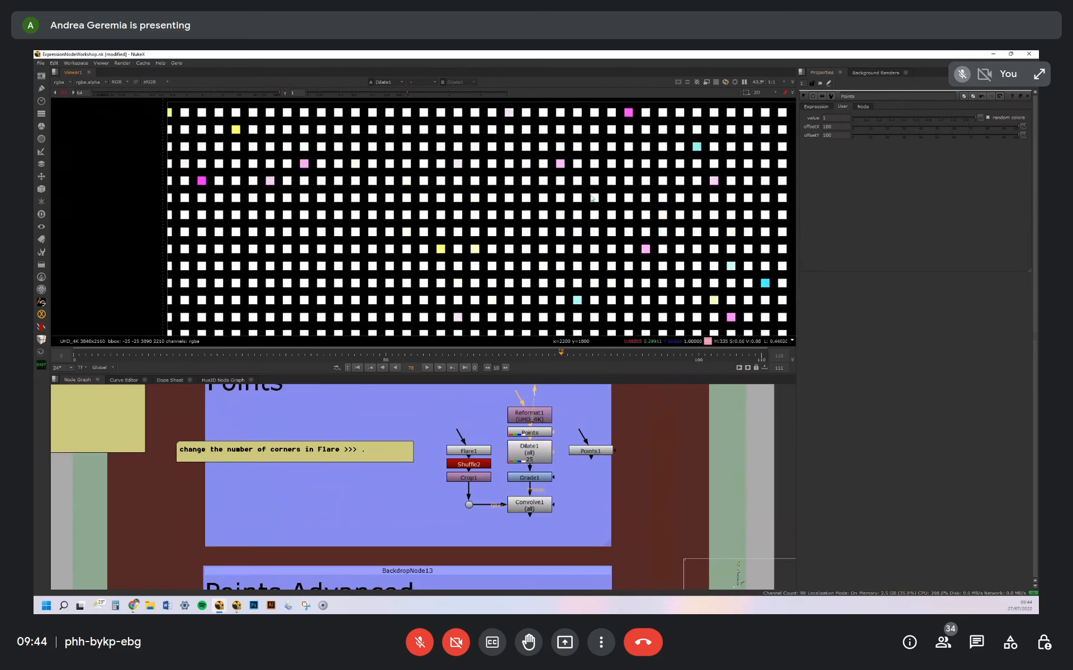
pyautogui.moveTo(565, 484); pyautogui.dragTo(577, 463, button='middle')
pyautogui.click(560, 456)
pyautogui.doubleClick(549, 485)
pyautogui.click(550, 459)
pyautogui.doubleClick(550, 459)
# View the Flare branch's filter shape and the Convolve1 result that applies it to the points
pyautogui.moveTo(451, 470); pyautogui.dragTo(492, 499)
pyautogui.press('1')
pyautogui.scroll(-6, 560, 200)
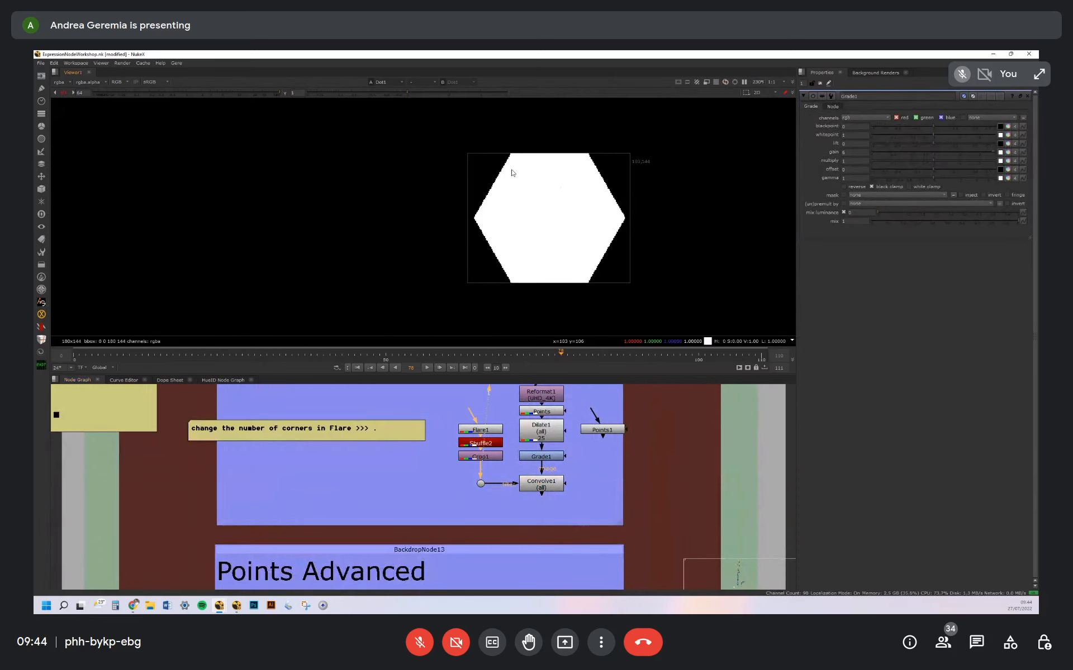
pyautogui.click(553, 456)
pyautogui.click(549, 485)
pyautogui.press('1')
pyautogui.click(585, 481)
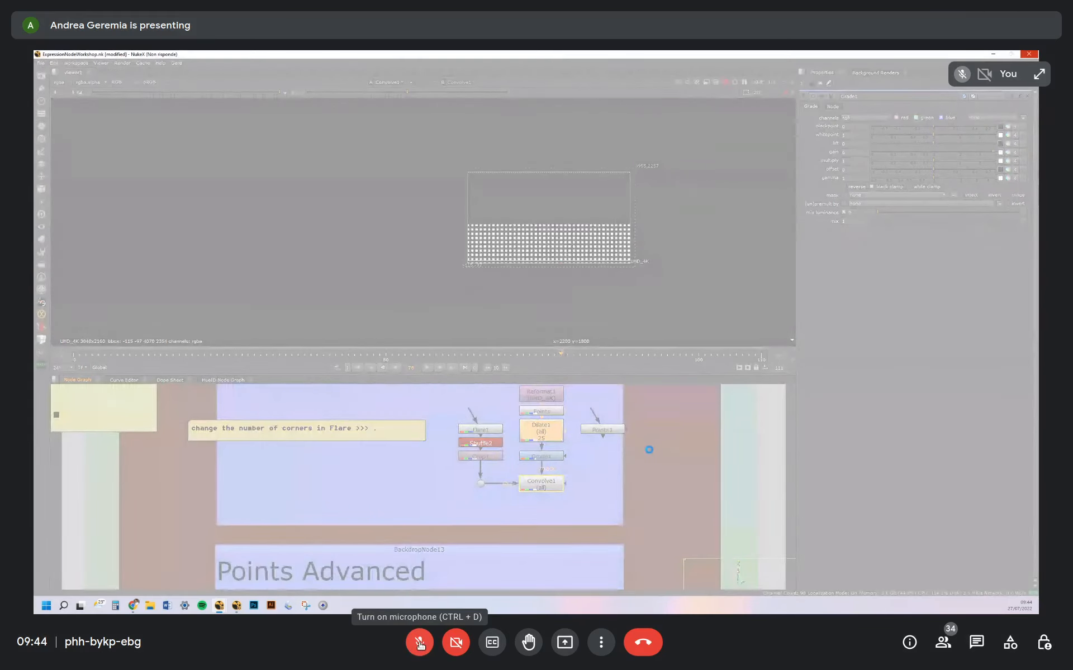
pyautogui.click(420, 644)
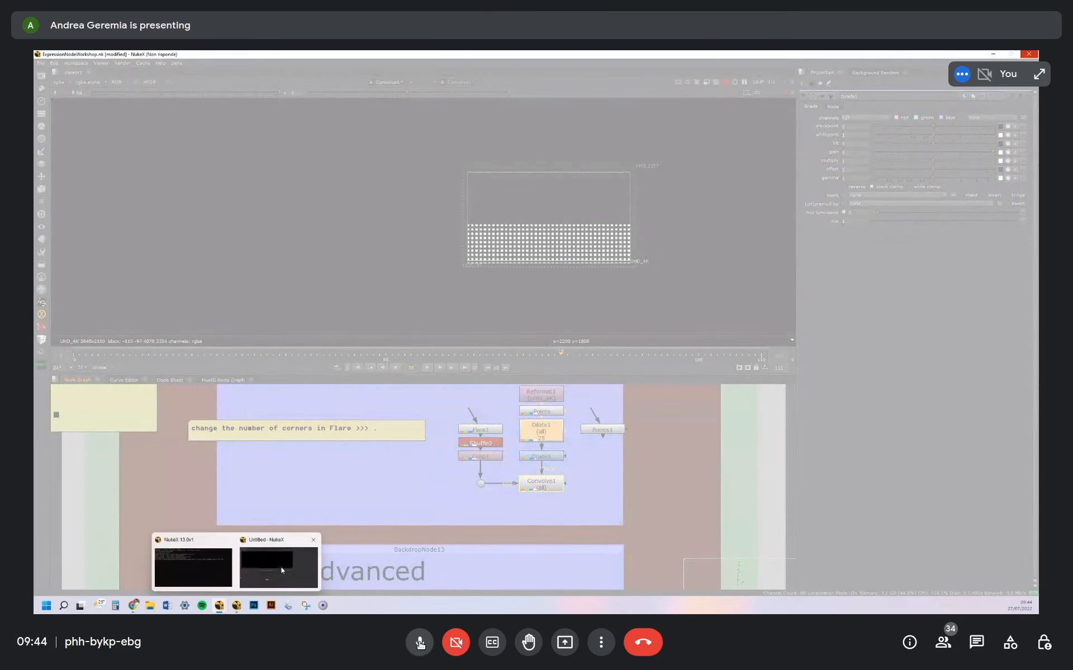
pyautogui.click(419, 643)
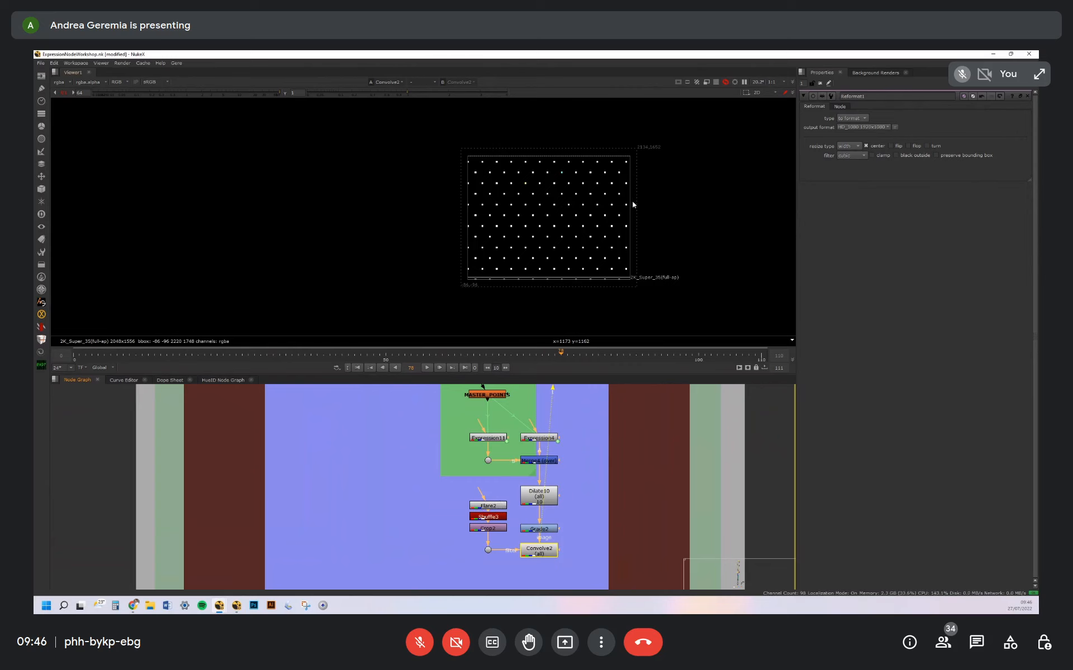
# Reset the viewer gain and inspect the coloured hexagon pattern from Convolve2 in Points Advanced
pyautogui.click(63, 93)
pyautogui.scroll(3, 568, 200)
pyautogui.scroll(3, 586, 195)
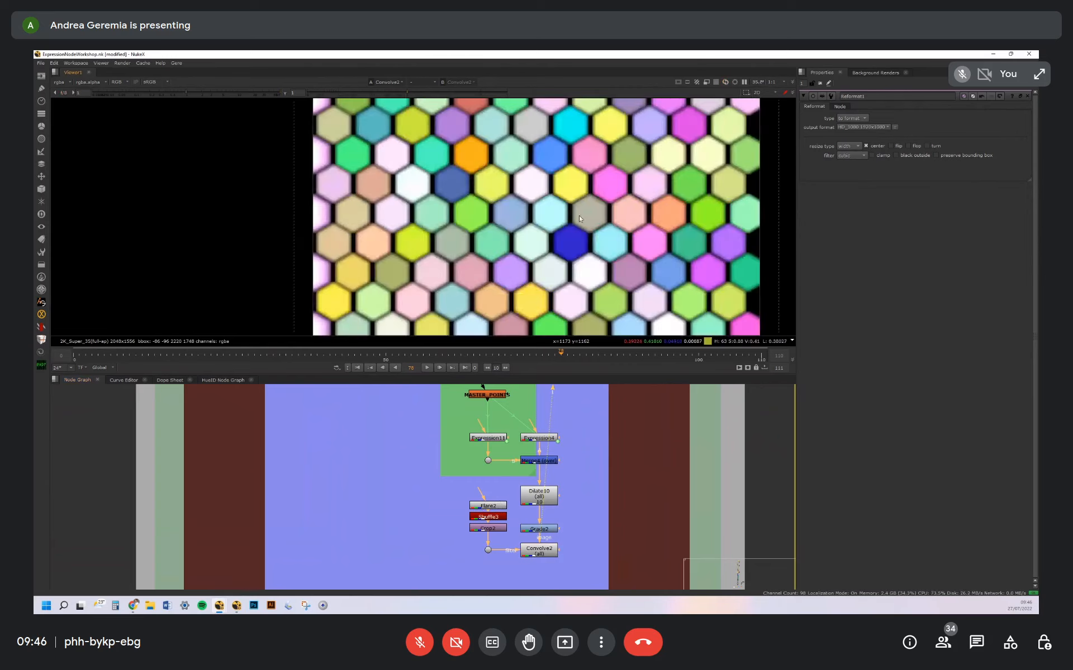
pyautogui.moveTo(597, 235); pyautogui.dragTo(605, 175, button='middle')
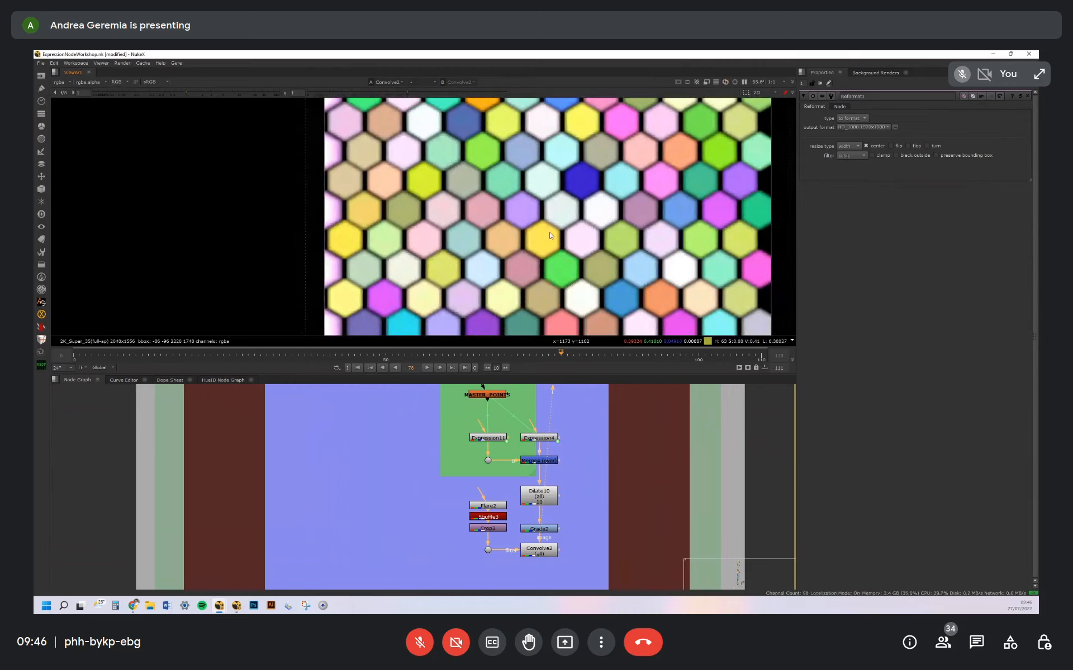
pyautogui.scroll(8, 577, 250)
# Check Convolve2's alpha channel with adjusted viewer gain, and return to the full-colour view at default gain
pyautogui.press('a')
pyautogui.moveTo(219, 93); pyautogui.dragTo(235, 93)
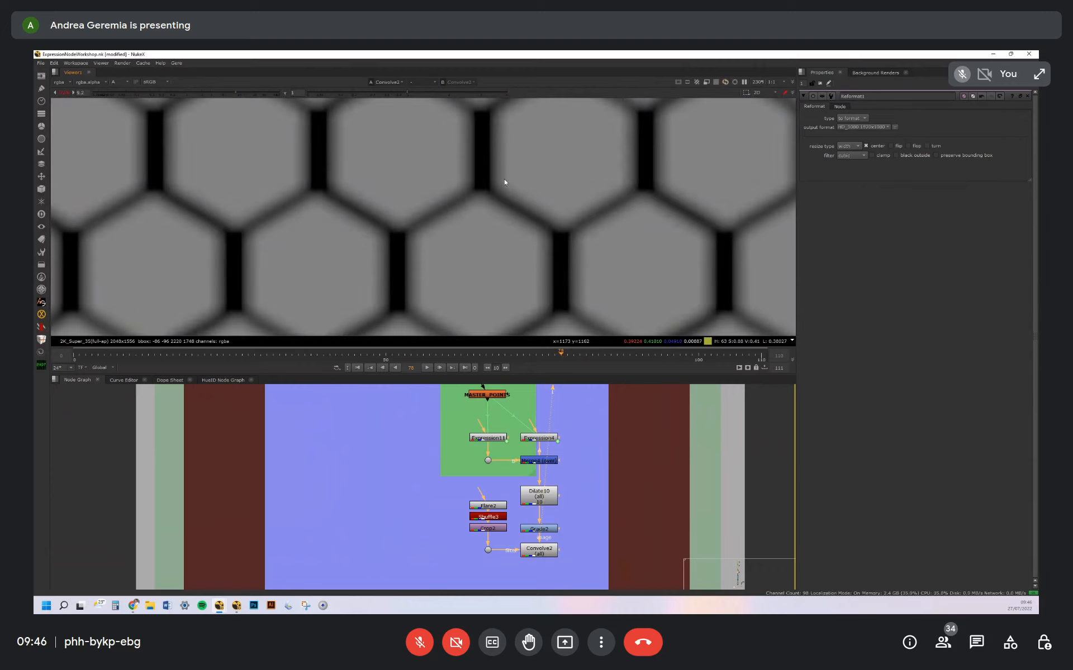
pyautogui.press('a')
pyautogui.click(60, 94)
pyautogui.scroll(-8, 614, 223)
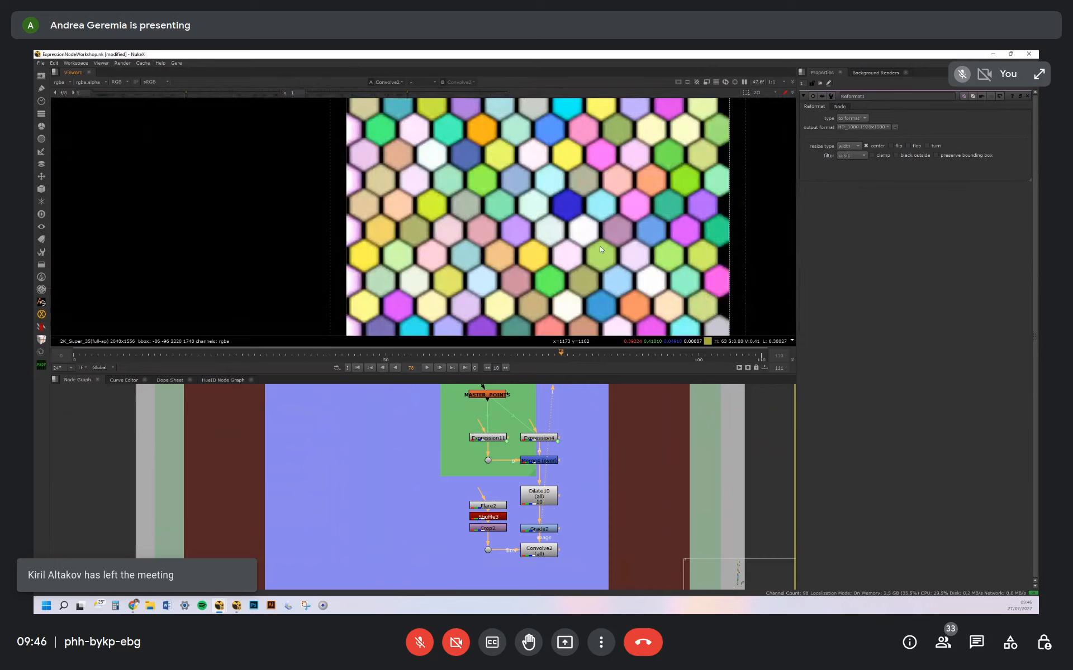
pyautogui.moveTo(593, 283); pyautogui.dragTo(564, 251, button='middle')
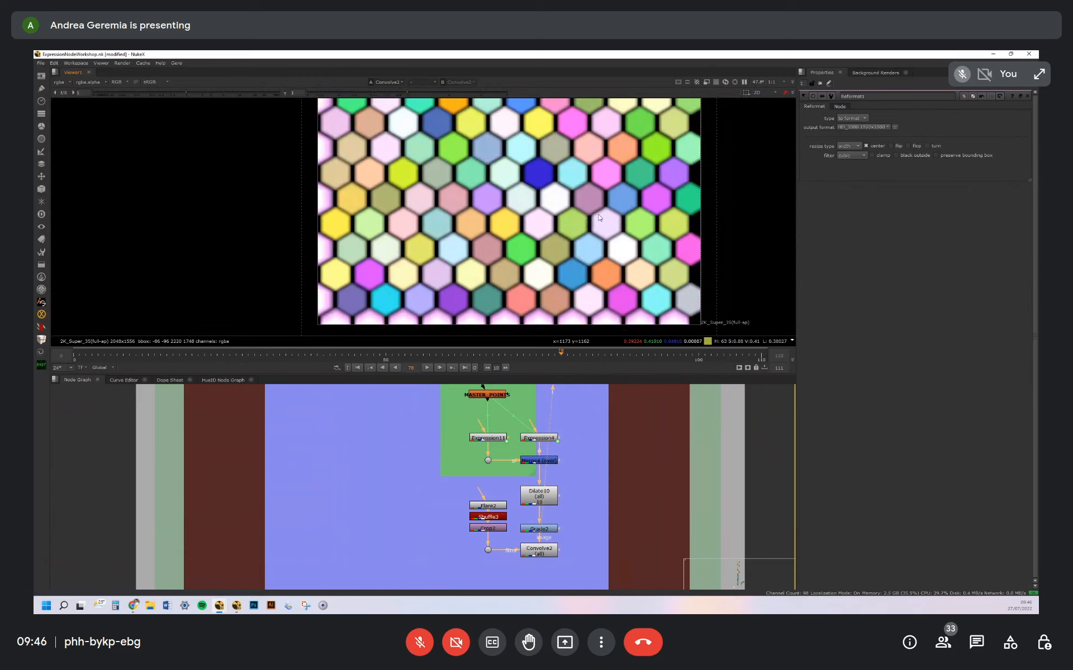
# In the Bricks backdrop, view the corner-pinned UV map and the STMap2 result, and open STMap2's properties
pyautogui.moveTo(588, 519); pyautogui.dragTo(581, 398, button='middle')
pyautogui.scroll(-4, 581, 398)
pyautogui.moveTo(569, 458)
pyautogui.mouseDown(button='middle')
pyautogui.moveTo(565, 438)
pyautogui.moveTo(561, 463)
pyautogui.mouseUp(button='middle')
pyautogui.scroll(4, 565, 438)
pyautogui.scroll(1, 561, 462)
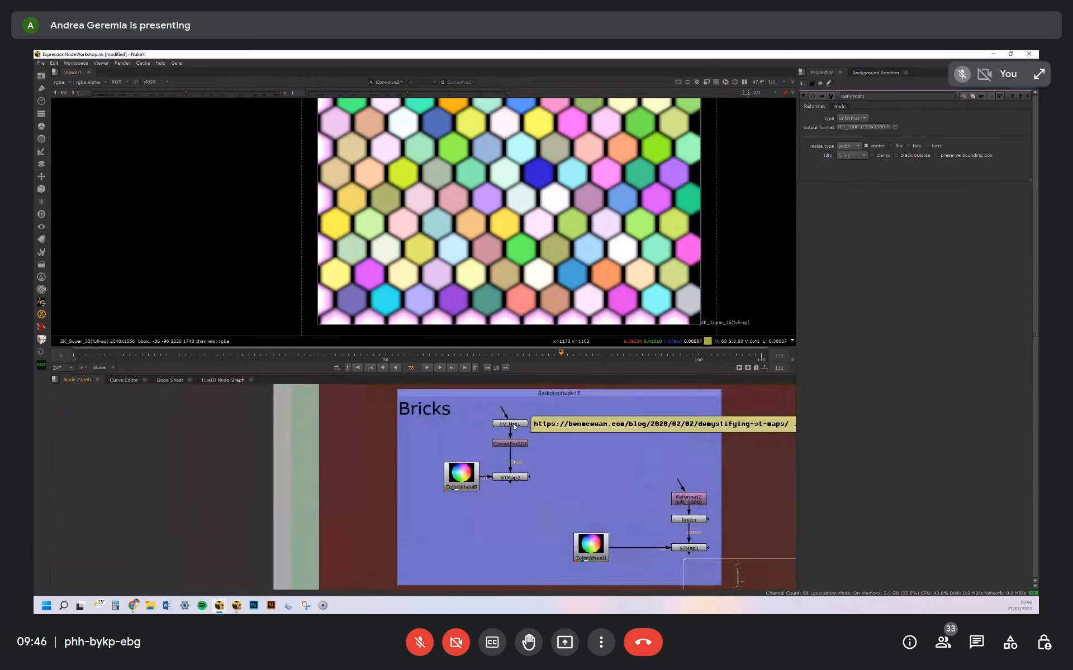
pyautogui.click(516, 444)
pyautogui.press('1')
pyautogui.click(544, 489)
pyautogui.click(513, 479)
pyautogui.press('1')
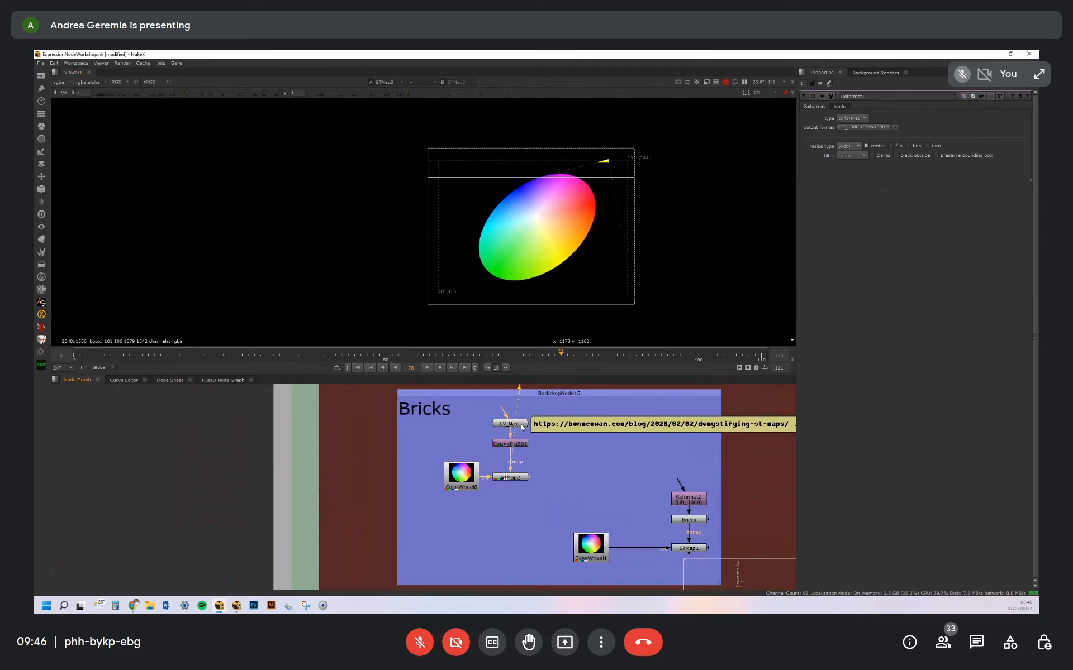
pyautogui.doubleClick(521, 479)
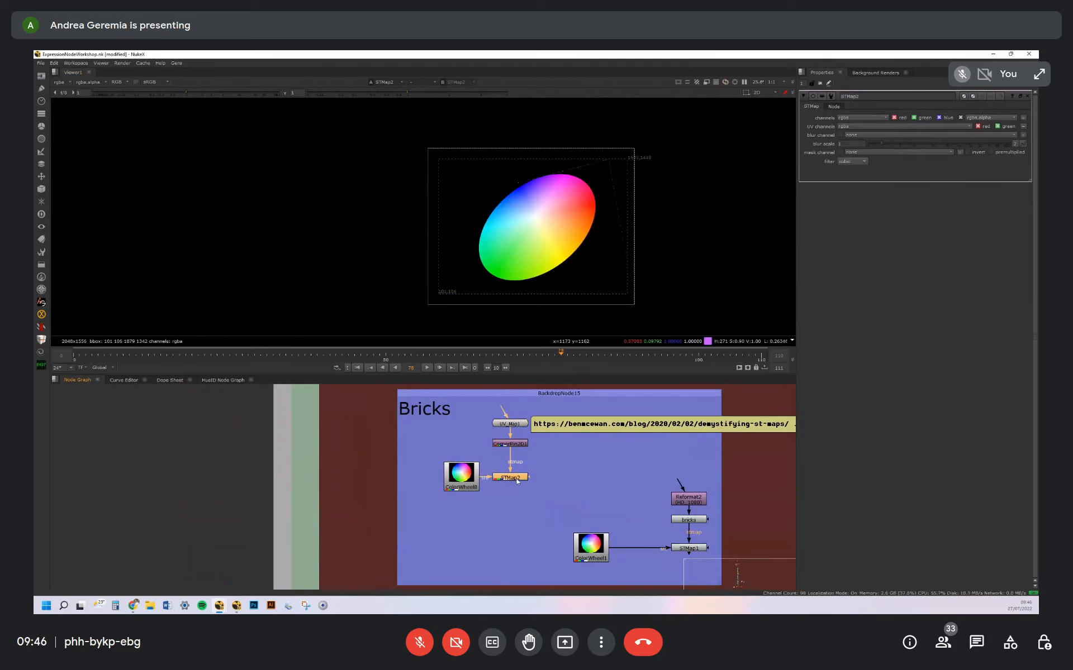
# View the bricks node and its expressions, and view STMap1 tiling the colour wheel through the brick pattern
pyautogui.moveTo(603, 476); pyautogui.dragTo(534, 438, button='middle')
pyautogui.click(617, 475)
pyautogui.press('1')
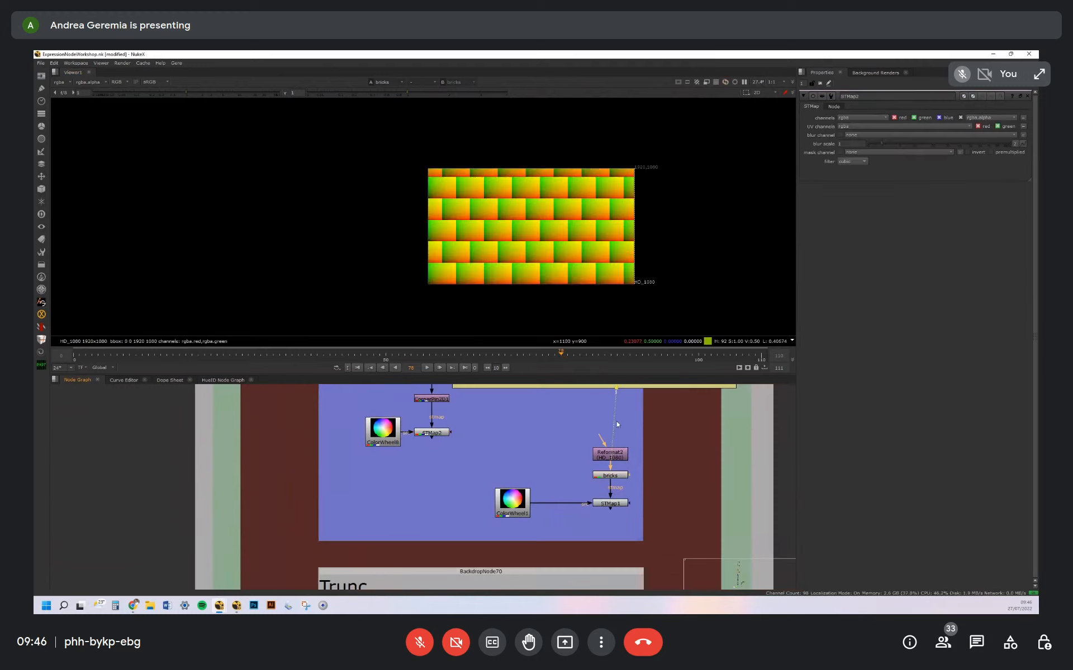
pyautogui.doubleClick(621, 477)
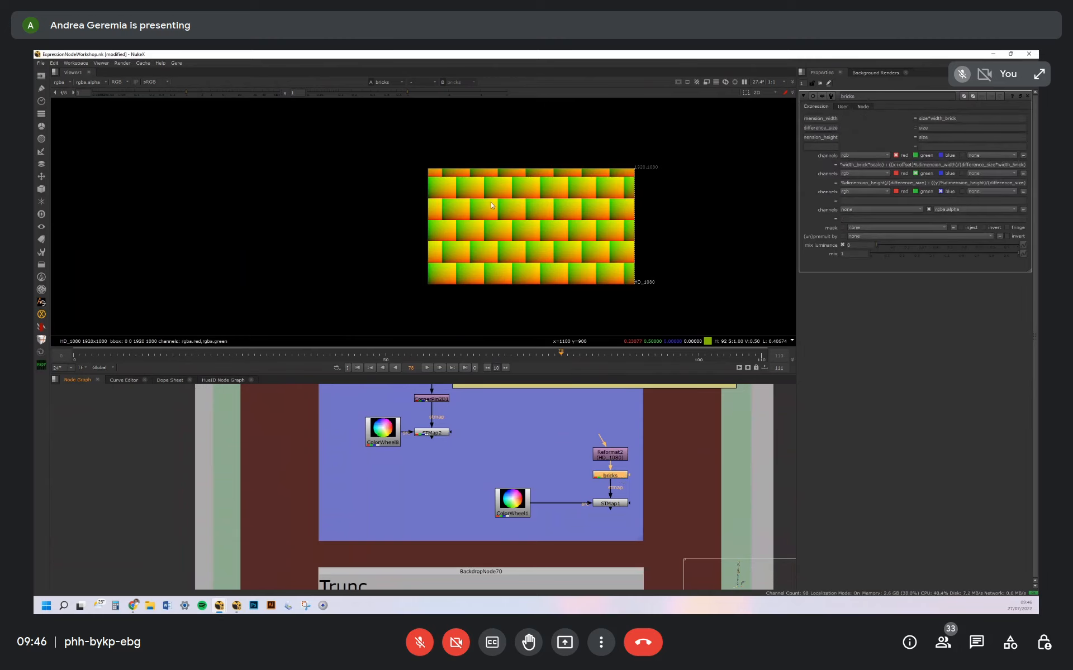
pyautogui.scroll(5, 460, 192)
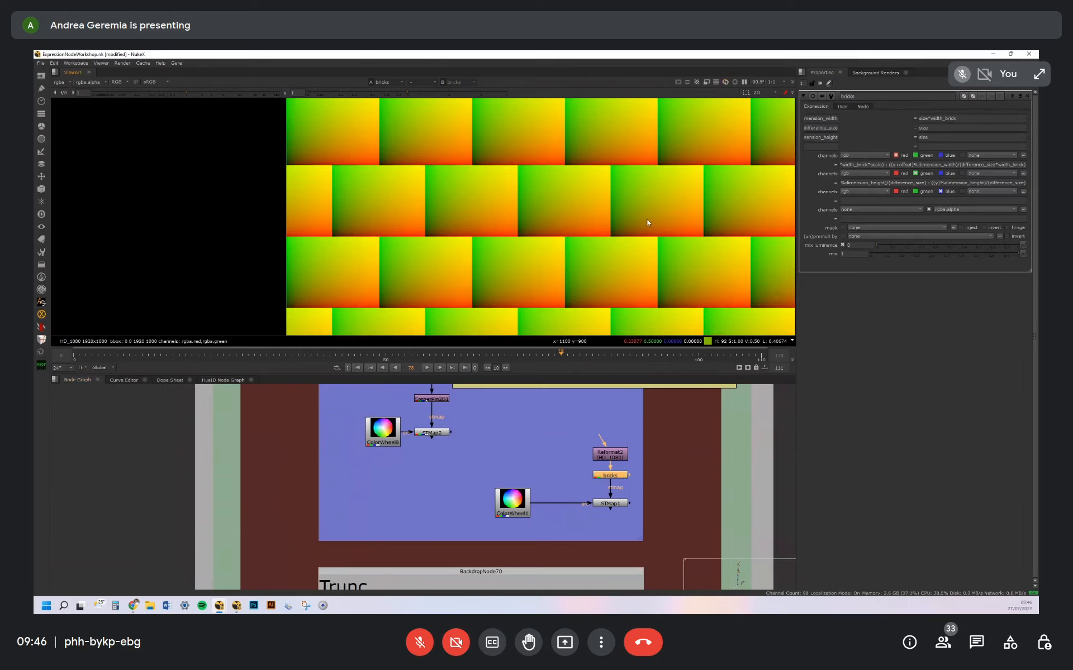
pyautogui.click(614, 503)
pyautogui.press('1')
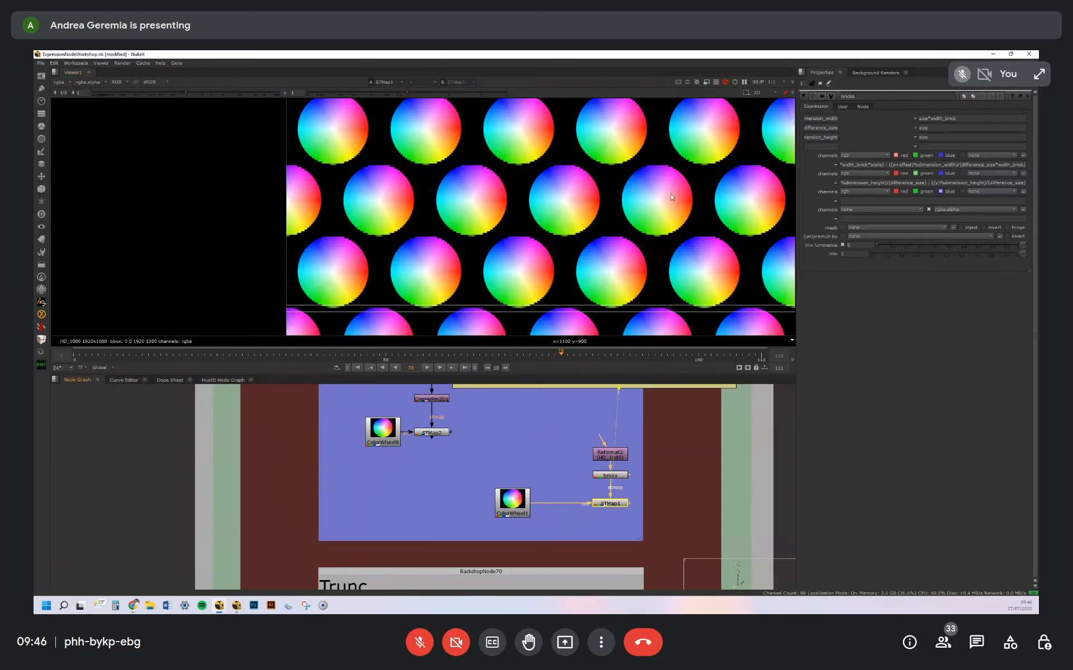
# Open the properties of the ProceduralTEXTURE2 node in the Example with Points backdrop
pyautogui.scroll(-6, 671, 197)
pyautogui.scroll(3, 628, 210)
pyautogui.keyDown('shift'); pyautogui.click(610, 475); pyautogui.keyUp('shift')
pyautogui.scroll(-1, 682, 488)
pyautogui.moveTo(683, 488); pyautogui.dragTo(508, 437, button='middle')
pyautogui.scroll(-5, 665, 476)
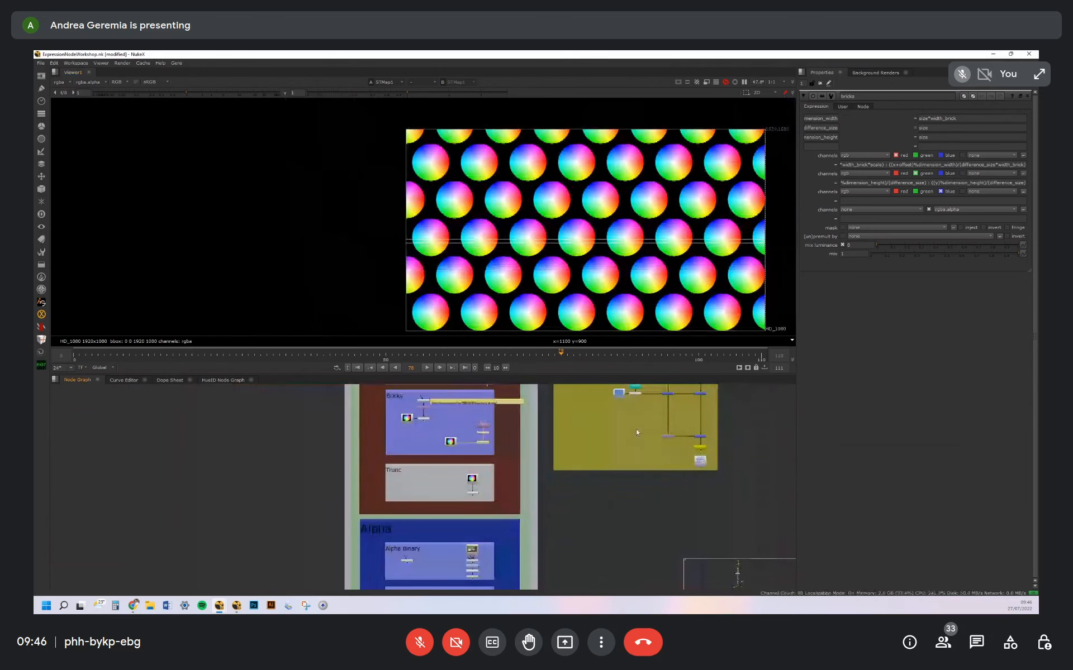
pyautogui.moveTo(699, 409); pyautogui.dragTo(576, 463, button='middle')
pyautogui.scroll(8, 627, 481)
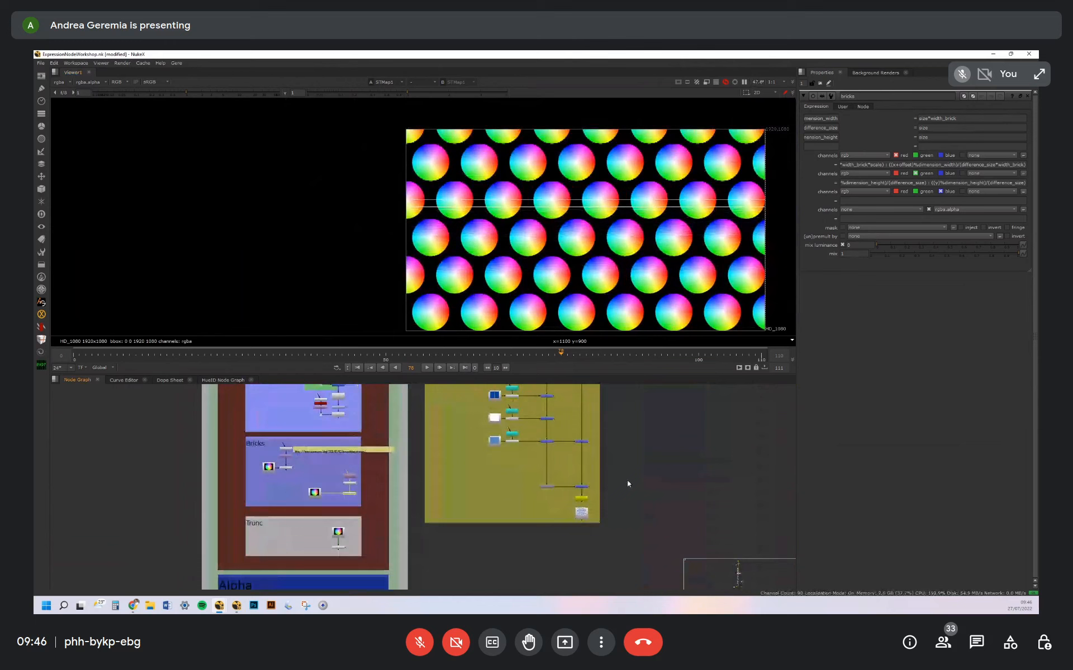
pyautogui.scroll(-6, 512, 501)
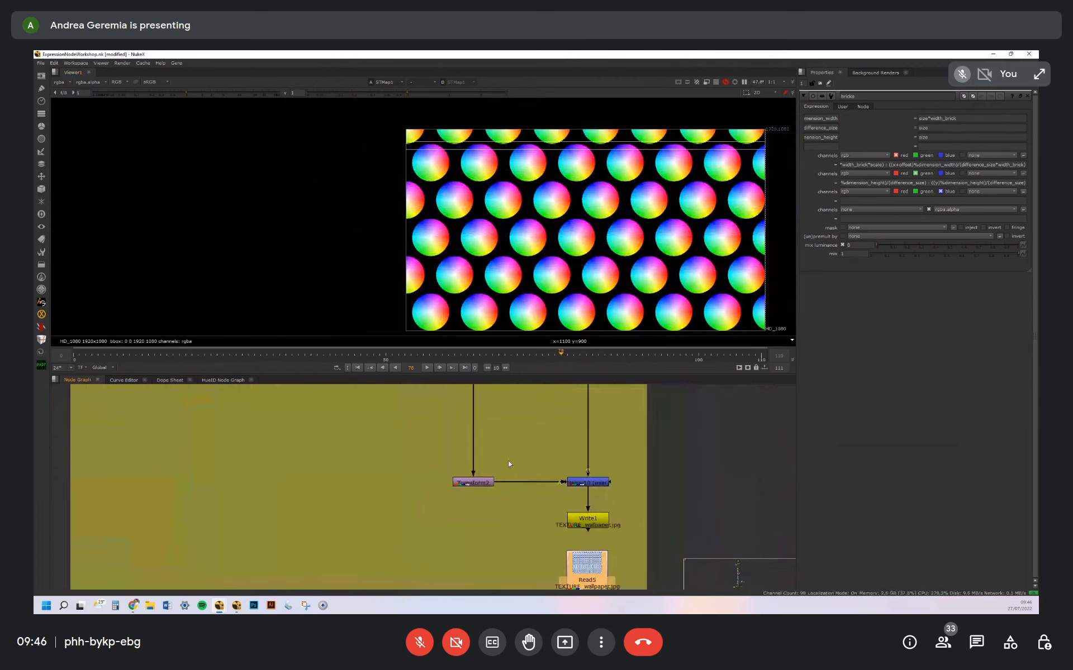
pyautogui.moveTo(501, 488); pyautogui.dragTo(509, 563, button='middle')
pyautogui.moveTo(490, 434); pyautogui.dragTo(501, 502, button='middle')
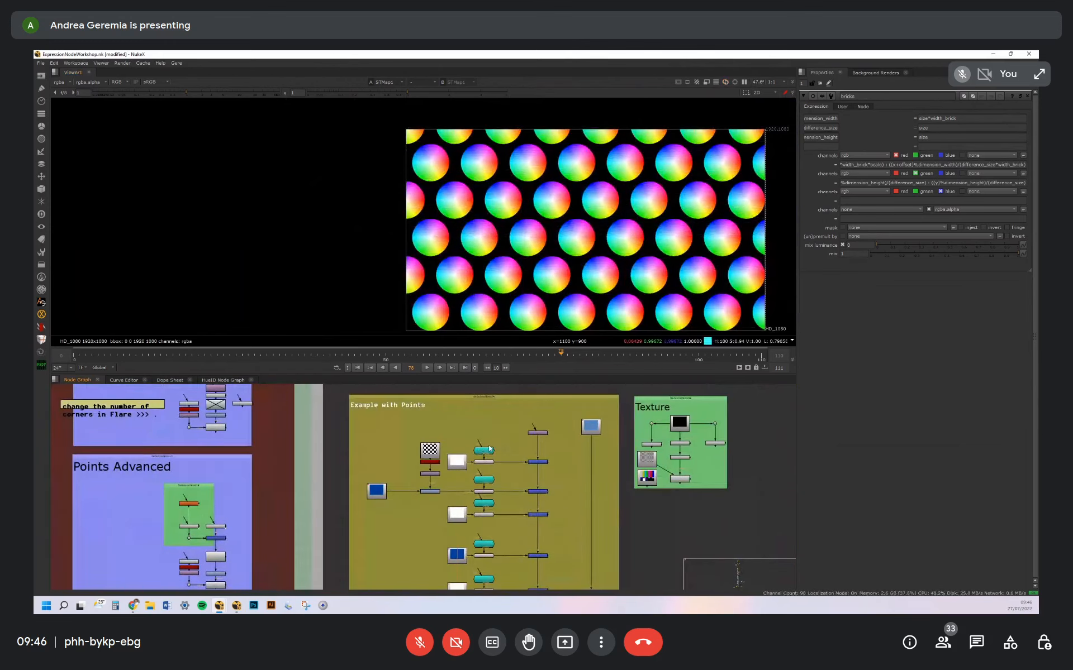
pyautogui.moveTo(486, 460); pyautogui.dragTo(504, 451, button='middle')
pyautogui.scroll(5, 511, 444)
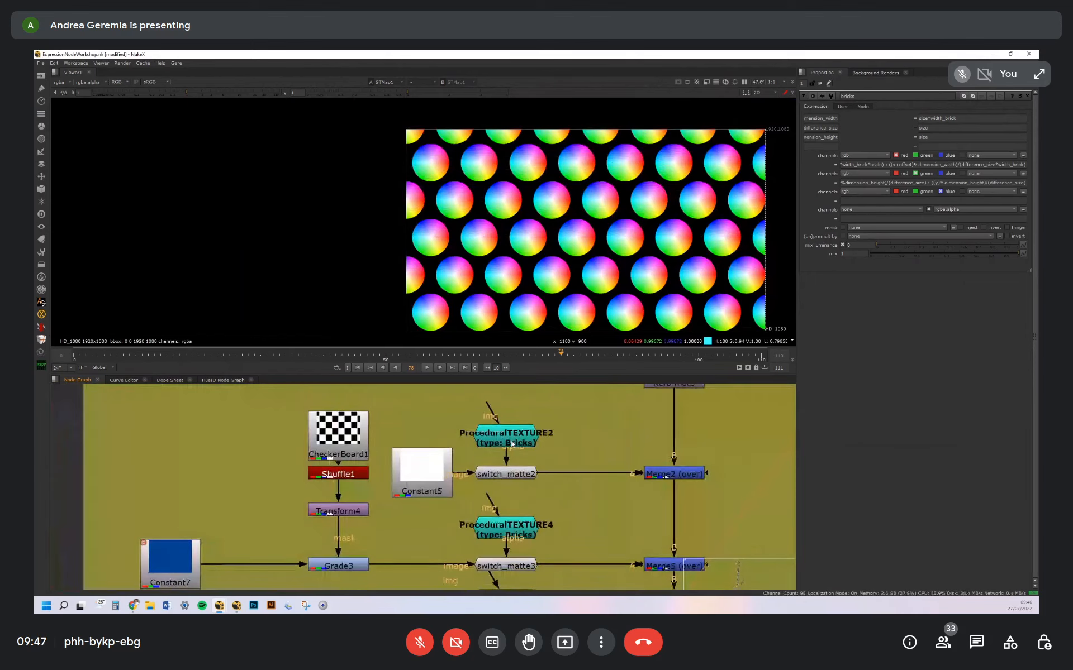
pyautogui.doubleClick(515, 440)
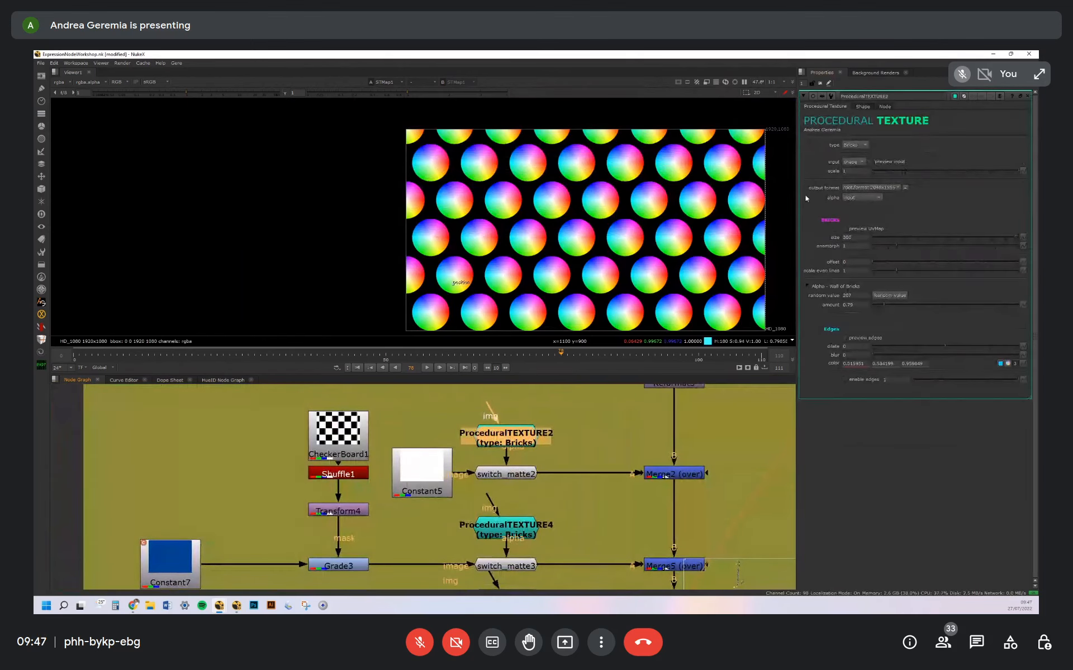
# View the Read5 image TEXTURE_wallpaper.jpg below Write1 and inspect its blue and white pattern
pyautogui.moveTo(577, 444); pyautogui.dragTo(581, 423, button='middle')
pyautogui.scroll(-6, 584, 428)
pyautogui.moveTo(614, 541); pyautogui.dragTo(609, 452, button='middle')
pyautogui.scroll(6, 609, 452)
pyautogui.click(605, 463)
pyautogui.press('1')
pyautogui.scroll(-2, 647, 218)
pyautogui.click(647, 218)
pyautogui.scroll(-3, 598, 242)
pyautogui.moveTo(646, 218); pyautogui.dragTo(608, 235, button='middle')
pyautogui.scroll(2, 589, 241)
pyautogui.scroll(3, 600, 230)
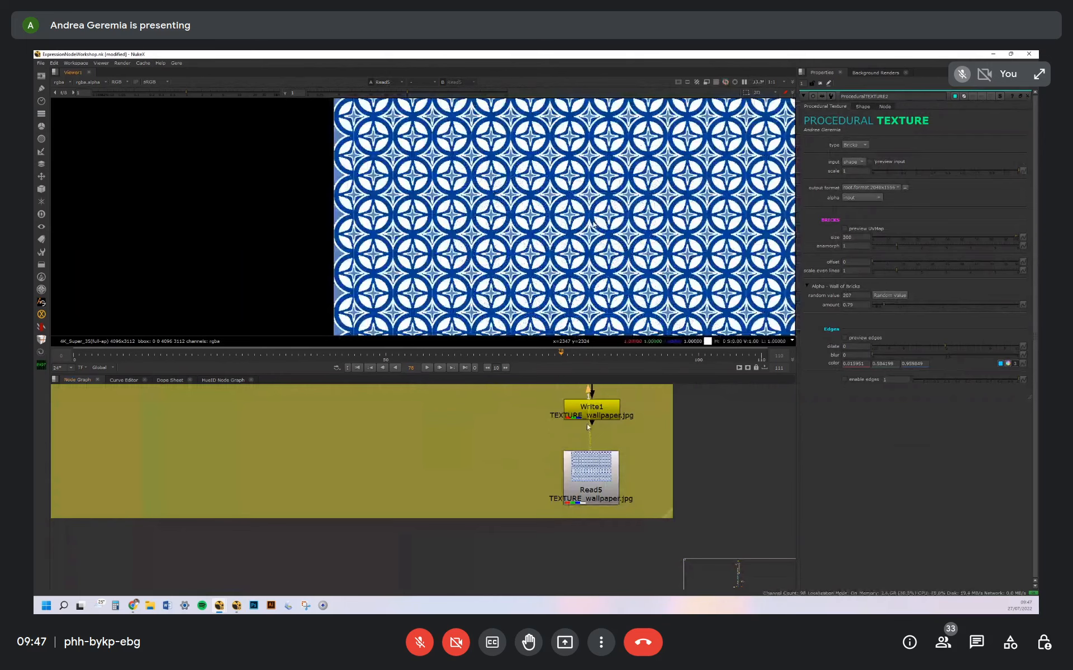
# View the individual blue and white pattern layers from the switch_matte nodes in Example with Points
pyautogui.scroll(-5, 515, 437)
pyautogui.moveTo(515, 437); pyautogui.dragTo(574, 564, button='middle')
pyautogui.scroll(3, 514, 462)
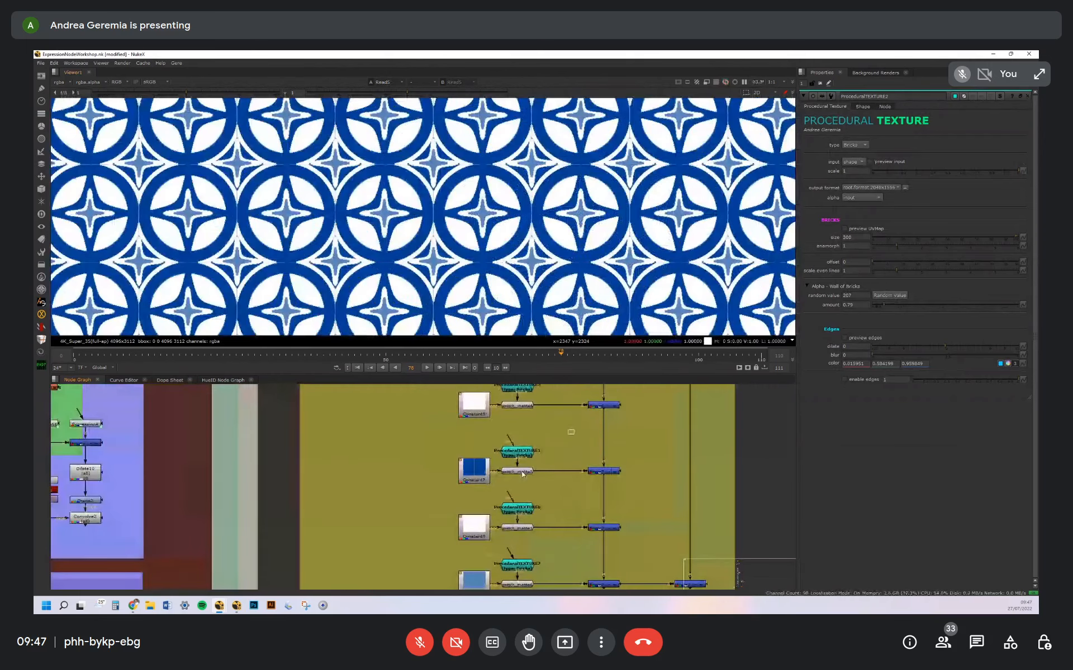
pyautogui.press('1')
pyautogui.scroll(-5, 606, 224)
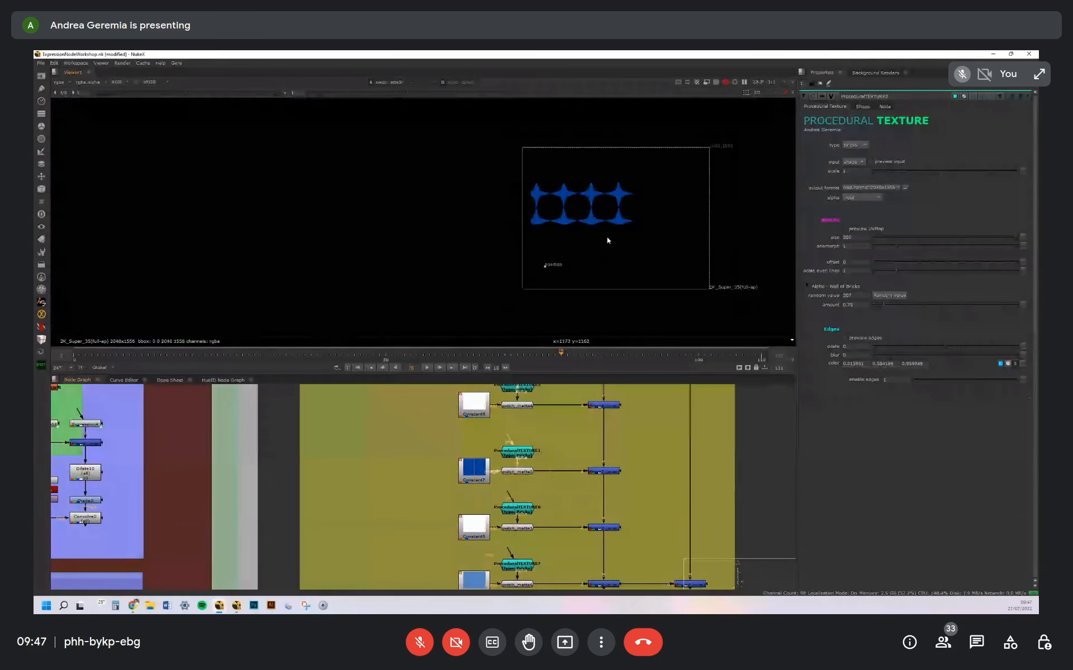
pyautogui.click(530, 406)
pyautogui.press('1')
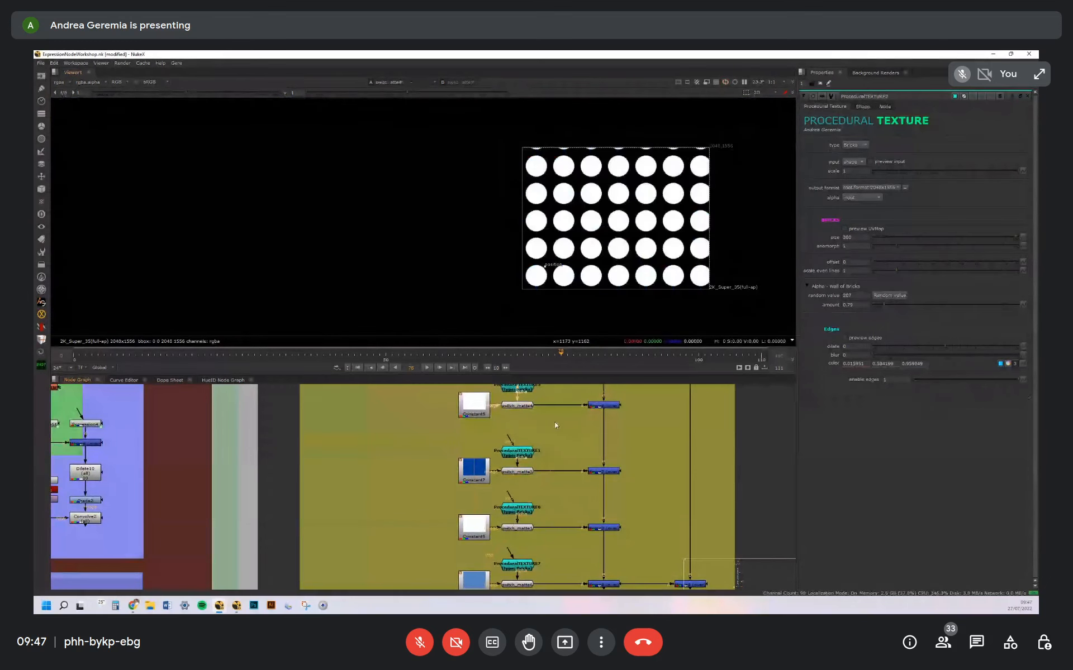
pyautogui.moveTo(536, 391); pyautogui.dragTo(530, 442, button='middle')
pyautogui.click(518, 449)
pyautogui.press('1')
# View the merged pattern layers, the final merge above Write1, and the rendered wallpaper texture
pyautogui.moveTo(553, 490); pyautogui.dragTo(553, 298, button='middle')
pyautogui.click(603, 473)
pyautogui.press('1')
pyautogui.moveTo(636, 506); pyautogui.dragTo(568, 439, button='middle')
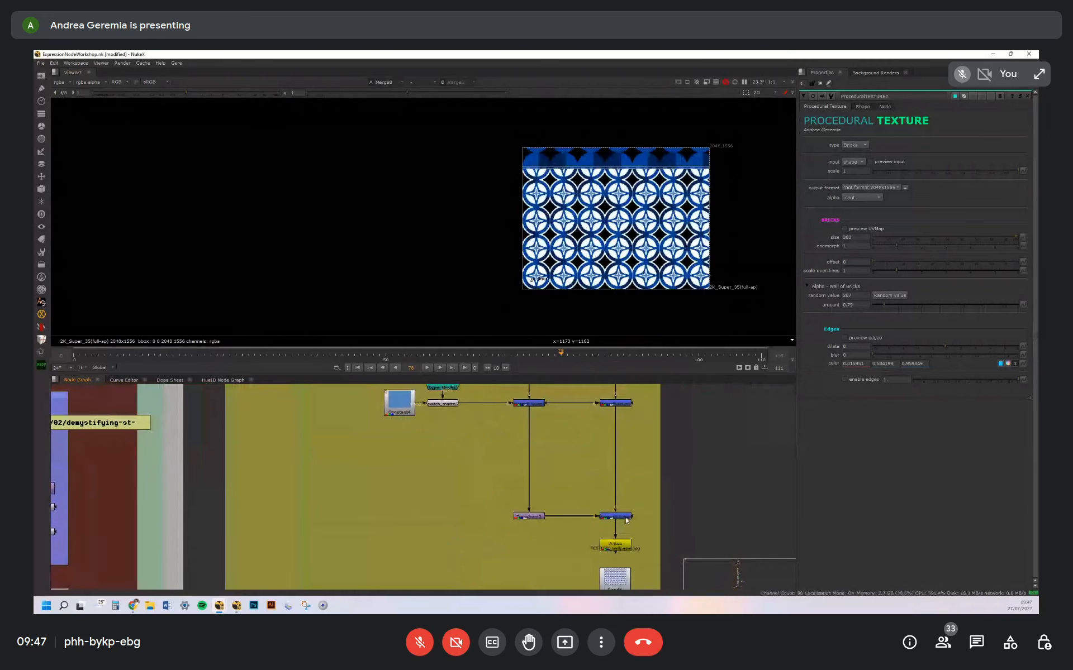
pyautogui.click(615, 517)
pyautogui.press('1')
pyautogui.moveTo(615, 516); pyautogui.dragTo(605, 435, button='middle')
pyautogui.click(604, 500)
pyautogui.press('1')
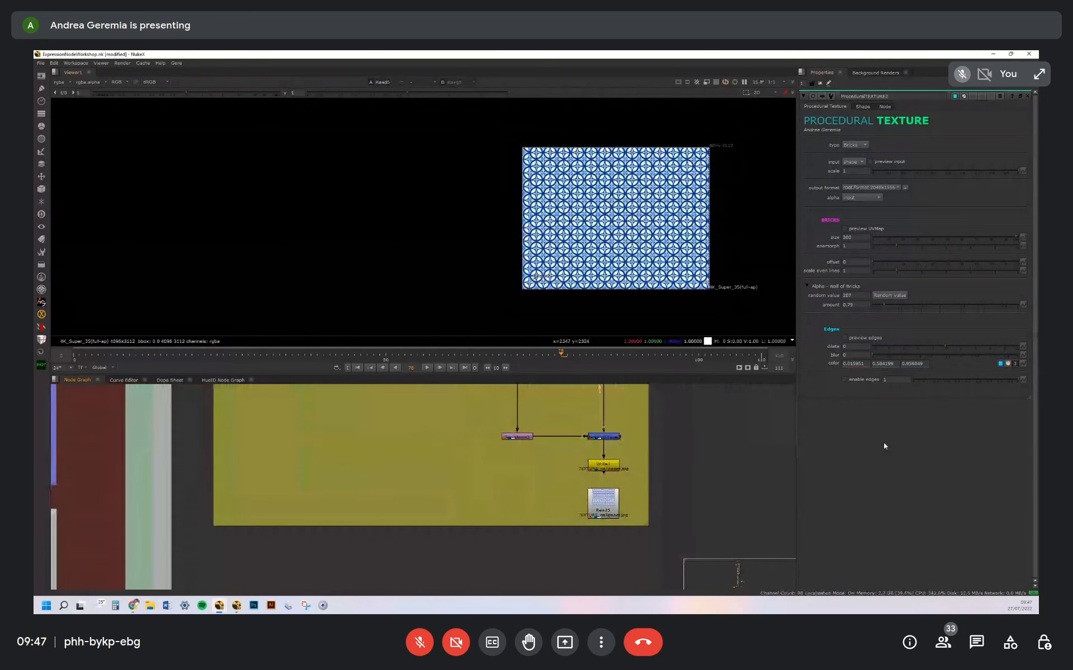
# Examine the wallpaper's circle and star motifs up close
pyautogui.scroll(5, 653, 200)
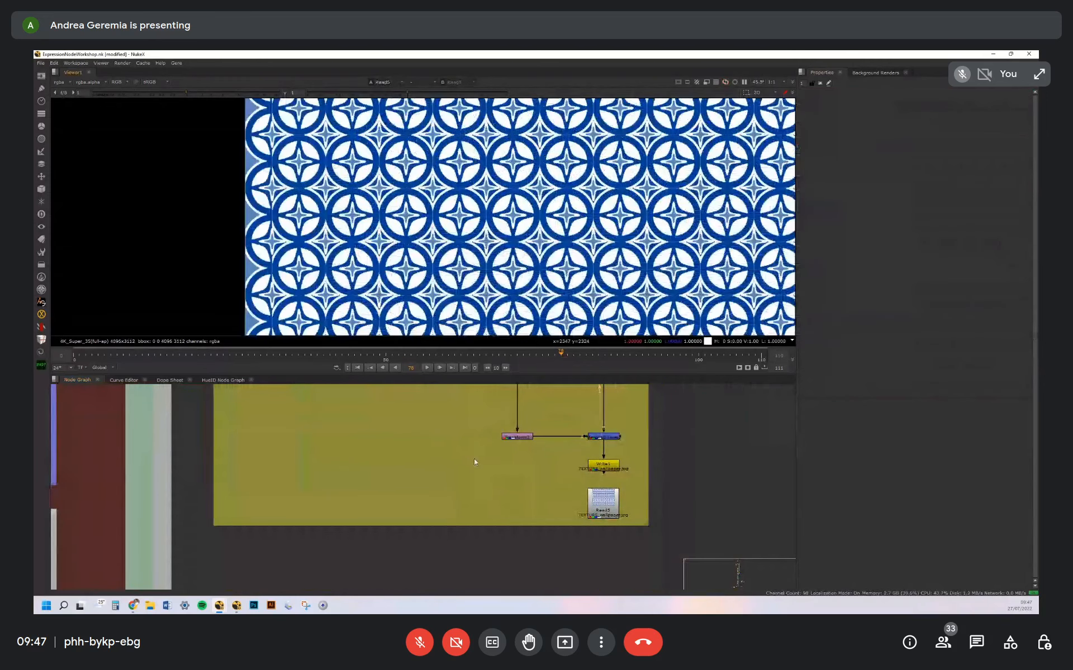
pyautogui.scroll(-3, 474, 458)
pyautogui.scroll(6, 608, 253)
pyautogui.moveTo(389, 190); pyautogui.dragTo(467, 214, button='middle')
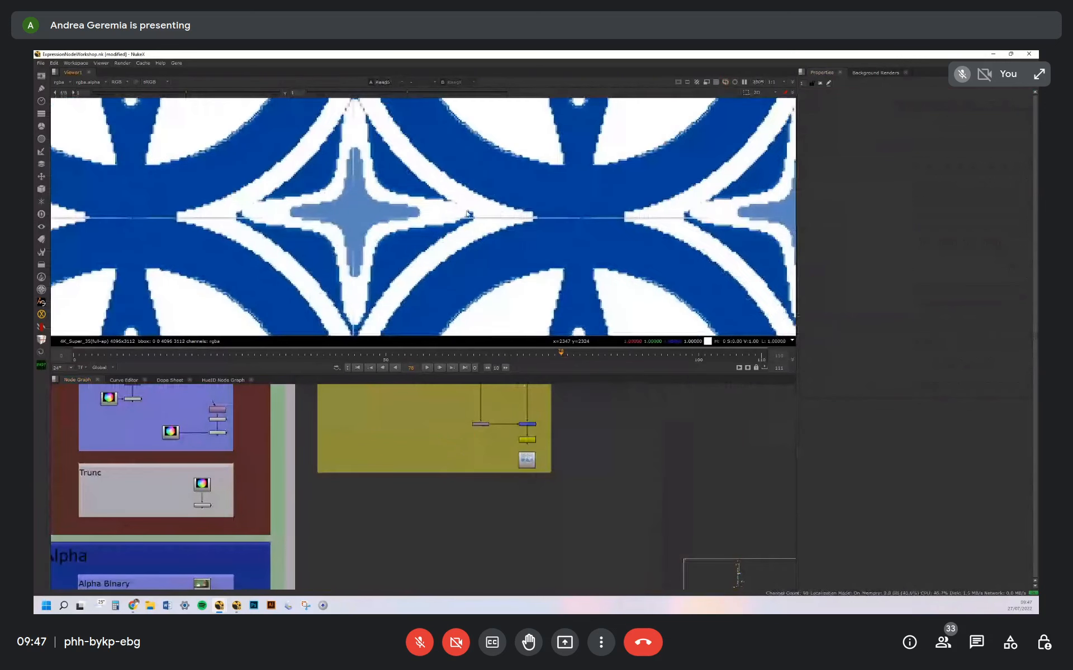
pyautogui.moveTo(640, 220); pyautogui.dragTo(642, 199, button='middle')
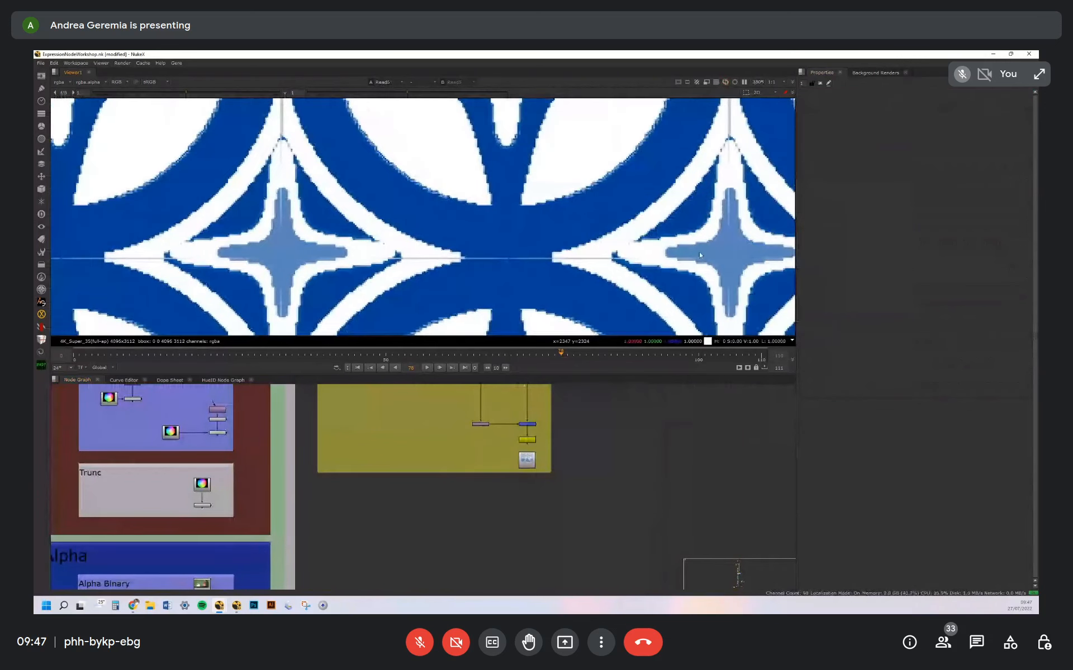
# Browse the node graph from the Alpha sections down to the Check Negative and Check Nan Inf Pixels backdrops
pyautogui.moveTo(360, 489); pyautogui.dragTo(498, 391, button='middle')
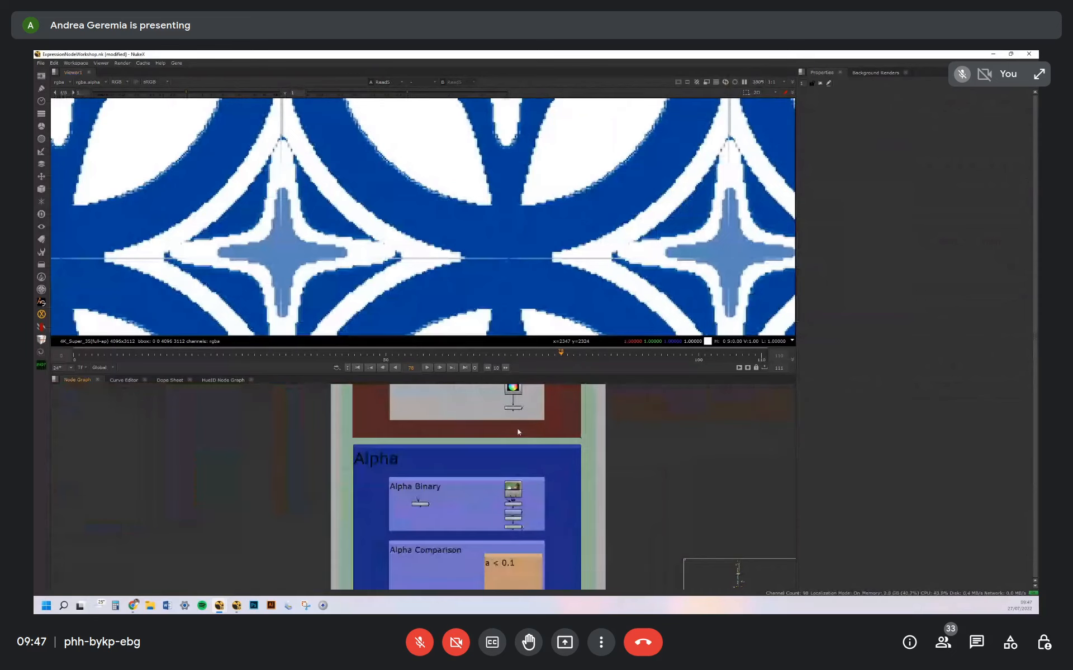
pyautogui.moveTo(471, 497); pyautogui.dragTo(454, 417, button='middle')
pyautogui.scroll(-3, 515, 427)
pyautogui.moveTo(521, 458); pyautogui.dragTo(523, 405, button='middle')
pyautogui.moveTo(511, 486); pyautogui.dragTo(516, 557, button='middle')
pyautogui.moveTo(420, 398); pyautogui.dragTo(571, 440)
pyautogui.moveTo(561, 548); pyautogui.dragTo(570, 423, button='middle')
pyautogui.moveTo(570, 440); pyautogui.dragTo(565, 520)
pyautogui.moveTo(564, 519); pyautogui.dragTo(565, 477, button='middle')
pyautogui.moveTo(565, 520); pyautogui.dragTo(564, 502)
pyautogui.moveTo(554, 536); pyautogui.dragTo(526, 445, button='middle')
pyautogui.moveTo(447, 424); pyautogui.dragTo(549, 476)
pyautogui.moveTo(545, 518); pyautogui.dragTo(539, 429, button='middle')
pyautogui.moveTo(548, 477); pyautogui.dragTo(576, 468)
pyautogui.scroll(1, 538, 469)
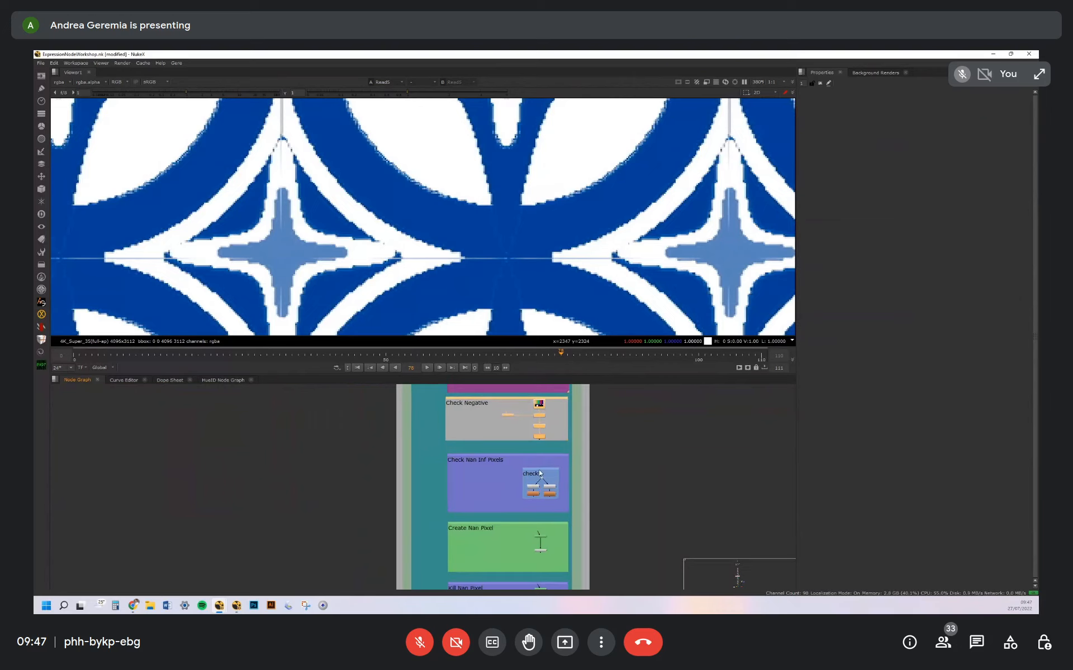
# Open the properties of the INF and NAN Expression nodes in Check Nan Inf Pixels
pyautogui.scroll(8, 534, 495)
pyautogui.click(537, 485)
pyautogui.moveTo(526, 419); pyautogui.dragTo(514, 472, button='middle')
pyautogui.click(528, 510)
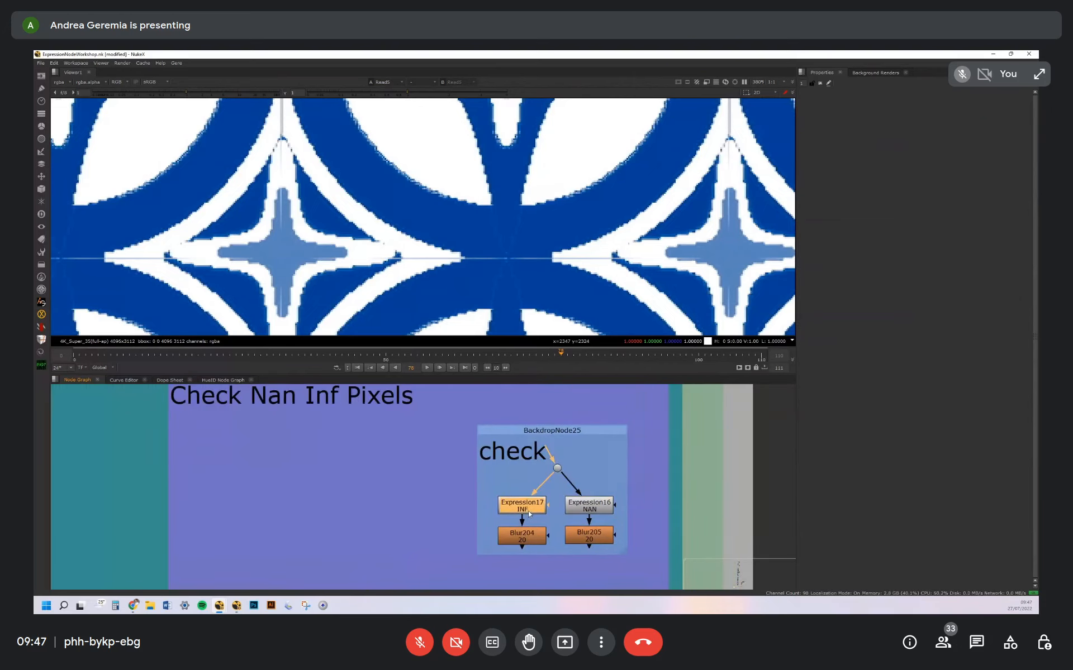
pyautogui.doubleClick(529, 510)
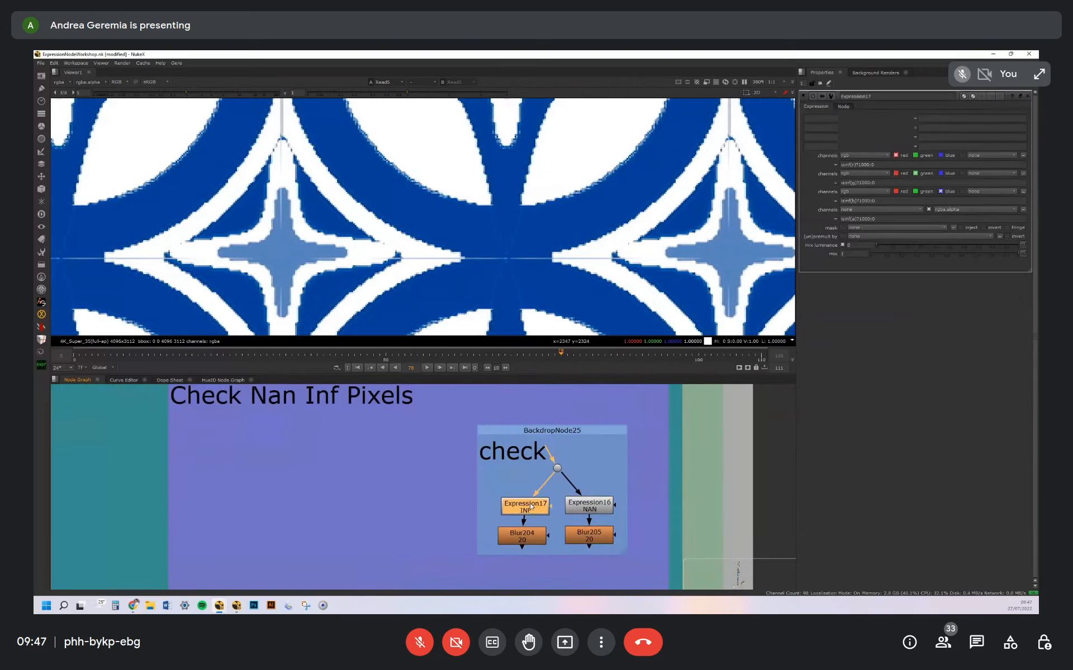
pyautogui.click(596, 507)
pyautogui.doubleClick(599, 507)
# Open the properties of the NEGATIVE Expression node in the Check Negative backdrop
pyautogui.moveTo(598, 528); pyautogui.dragTo(564, 471, button='middle')
pyautogui.click(497, 476)
pyautogui.click(558, 475)
pyautogui.moveTo(534, 397); pyautogui.dragTo(541, 451, button='middle')
pyautogui.scroll(-5, 541, 447)
pyautogui.scroll(5, 567, 446)
pyautogui.doubleClick(568, 446)
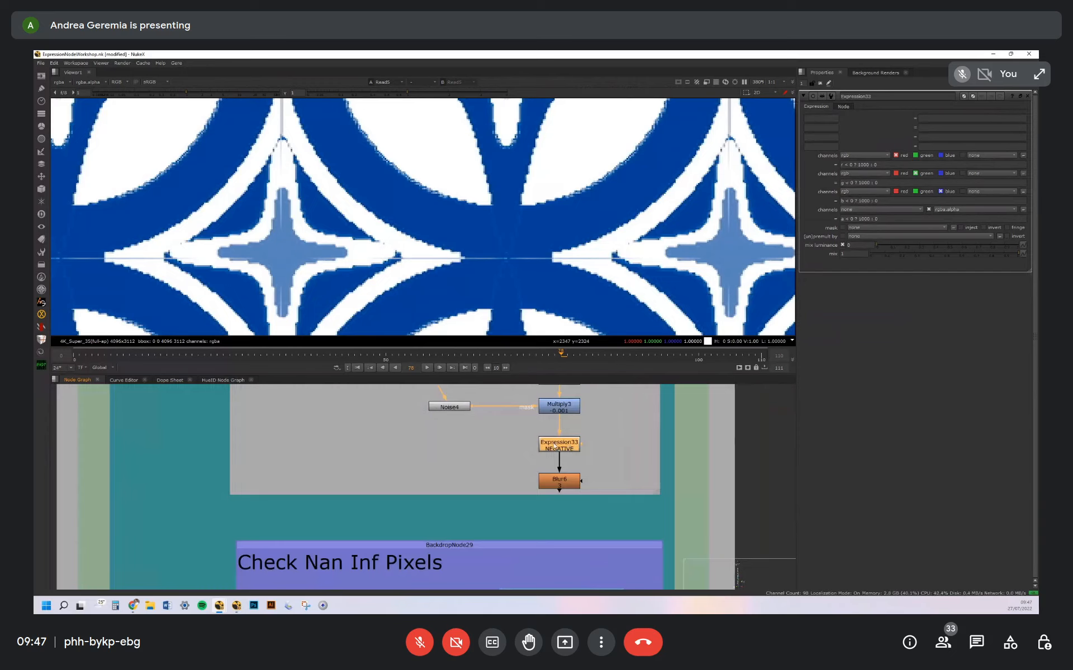
# Browse the node graph to NEW SECTION and look over the UV, vector, ST Invert and RotoPaint Transform backdrops
pyautogui.moveTo(581, 519); pyautogui.dragTo(531, 319, button='middle')
pyautogui.click(491, 457)
pyautogui.scroll(-2, 565, 506)
pyautogui.moveTo(565, 506); pyautogui.dragTo(507, 427, button='middle')
pyautogui.scroll(-2, 564, 481)
pyautogui.scroll(-4, 528, 502)
pyautogui.moveTo(521, 507)
pyautogui.mouseDown(button='middle')
pyautogui.moveTo(531, 406)
pyautogui.moveTo(520, 428)
pyautogui.moveTo(519, 418)
pyautogui.mouseUp(button='middle')
pyautogui.moveTo(517, 505); pyautogui.dragTo(505, 396, button='middle')
pyautogui.scroll(-3, 544, 459)
pyautogui.moveTo(605, 555); pyautogui.dragTo(440, 502, button='middle')
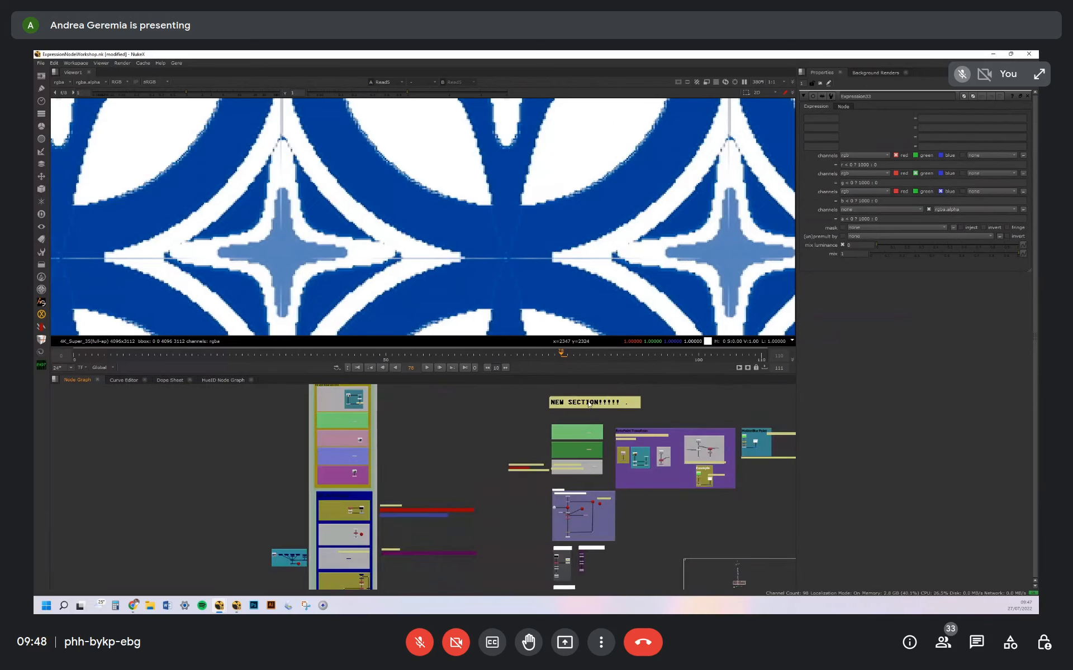
pyautogui.moveTo(588, 403); pyautogui.dragTo(502, 426, button='middle')
pyautogui.scroll(5, 503, 427)
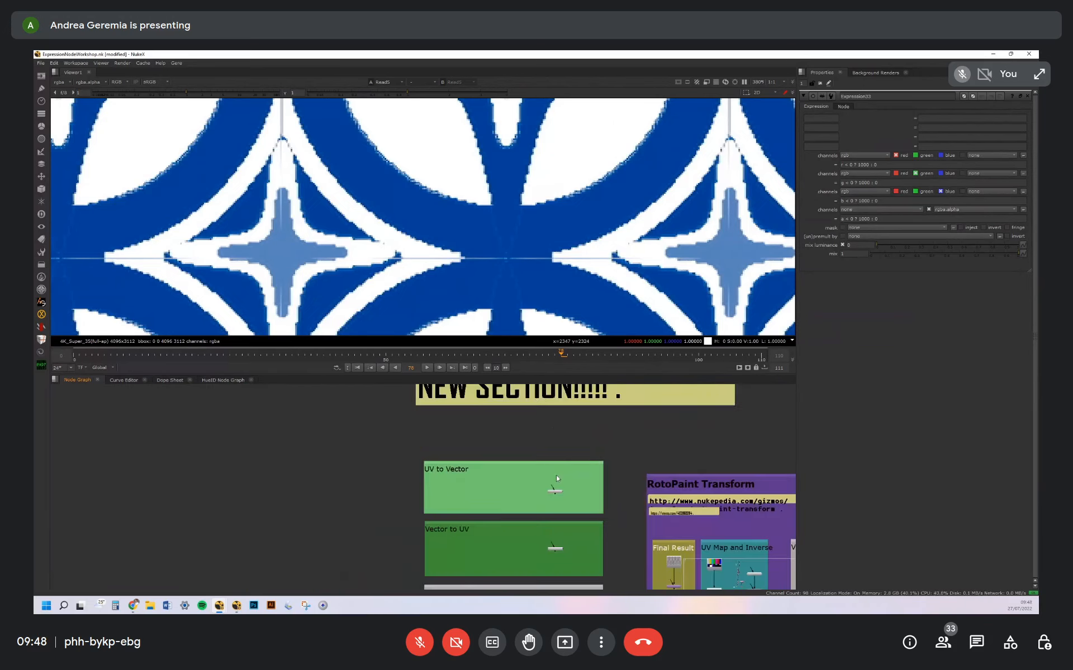
pyautogui.moveTo(556, 475); pyautogui.dragTo(524, 441, button='middle')
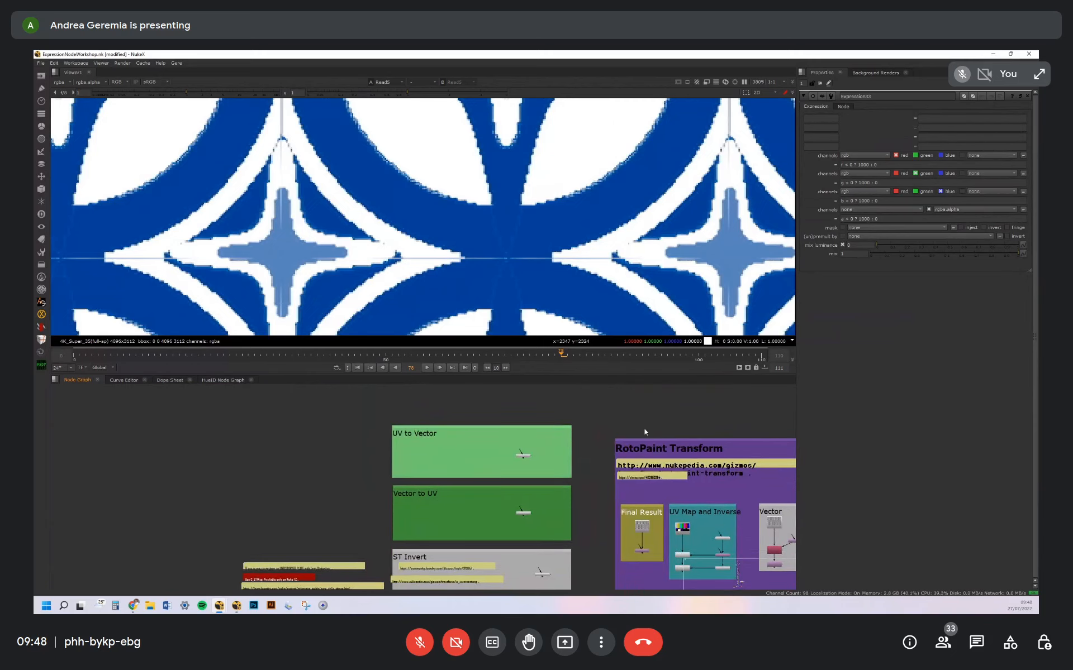
pyautogui.moveTo(634, 431); pyautogui.dragTo(510, 419, button='middle')
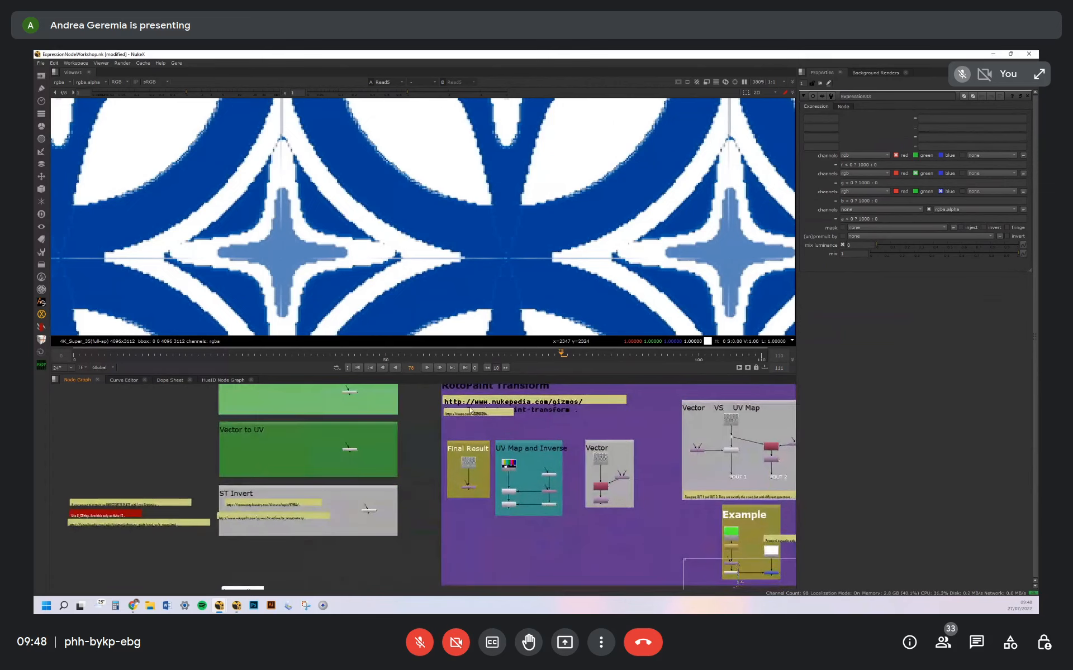
# Open the properties of UV_Map2 in the UV Map and Inverse backdrop
pyautogui.scroll(6, 471, 493)
pyautogui.moveTo(637, 436); pyautogui.dragTo(482, 459, button='middle')
pyautogui.click(626, 444)
pyautogui.doubleClick(626, 444)
pyautogui.moveTo(540, 479); pyautogui.dragTo(587, 467, button='middle')
pyautogui.click(527, 449)
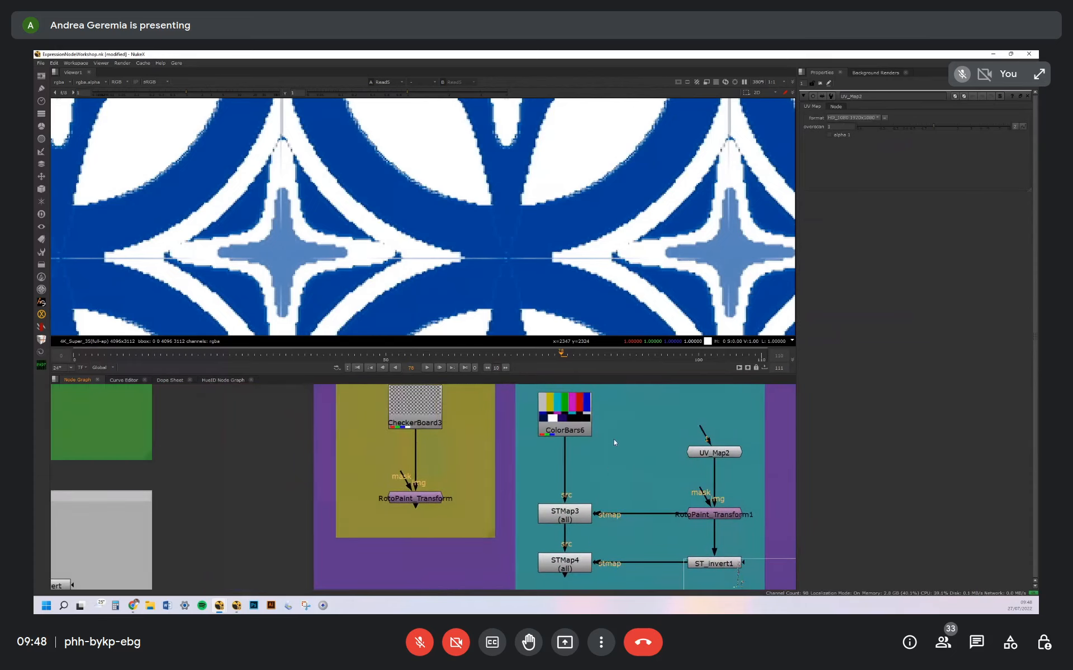
# Open the Vector_to_UV node and review its channel expressions
pyautogui.scroll(-4, 614, 440)
pyautogui.moveTo(352, 397); pyautogui.dragTo(456, 440, button='middle')
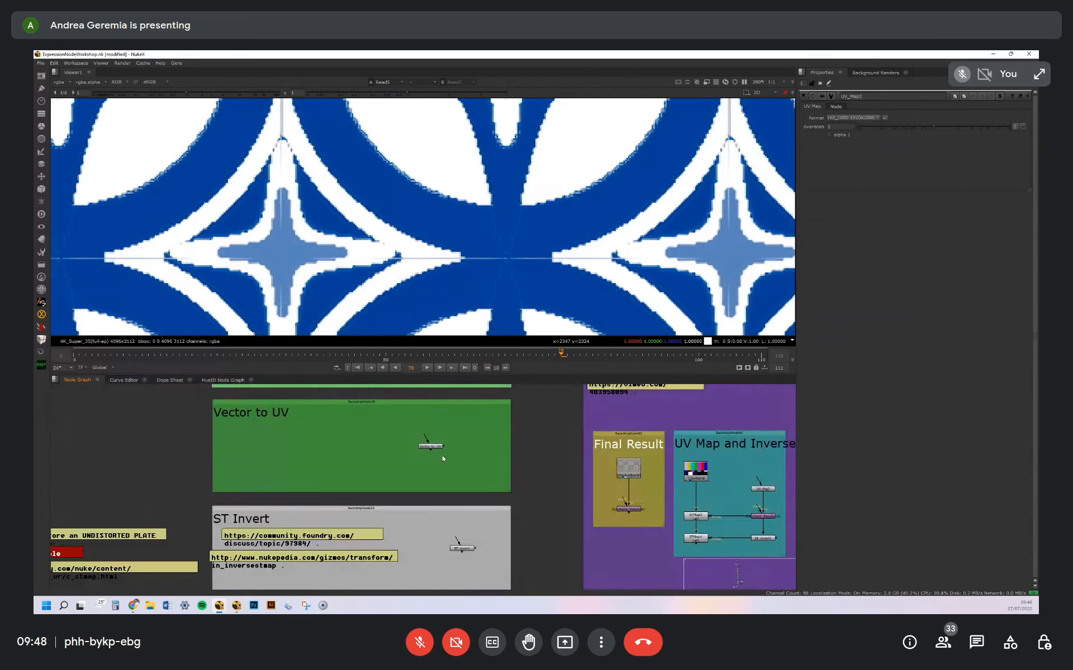
pyautogui.scroll(4, 443, 459)
pyautogui.click(440, 430)
pyautogui.moveTo(443, 431); pyautogui.dragTo(463, 449, button='middle')
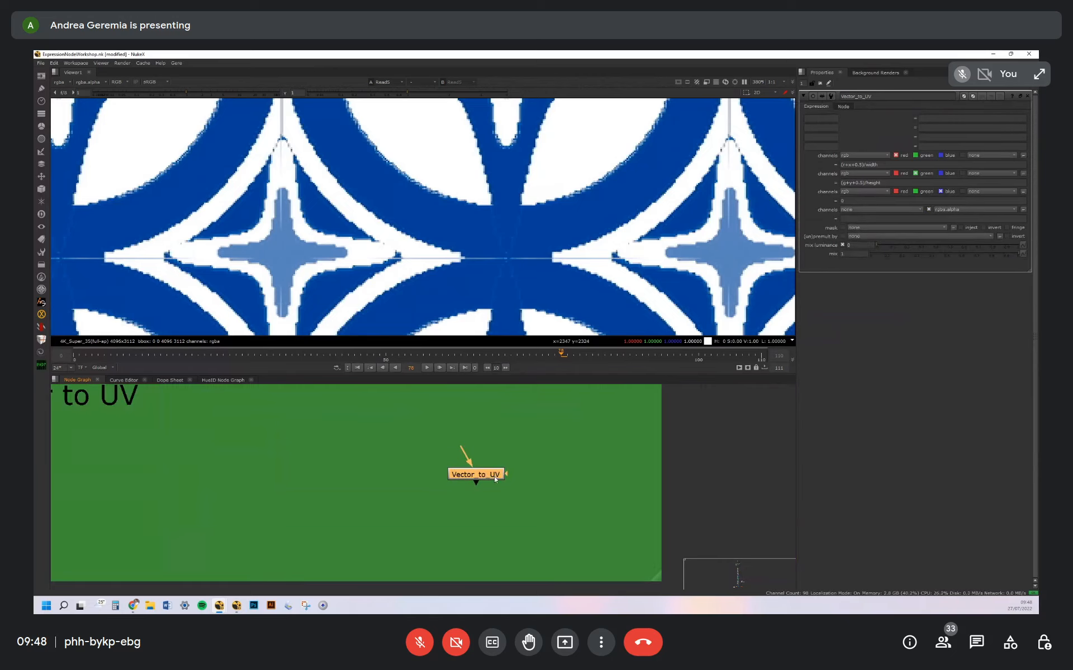
# Look over the ST Invert backdrop and open the properties of RotoPaint_Transform in Final Result
pyautogui.scroll(-5, 509, 437)
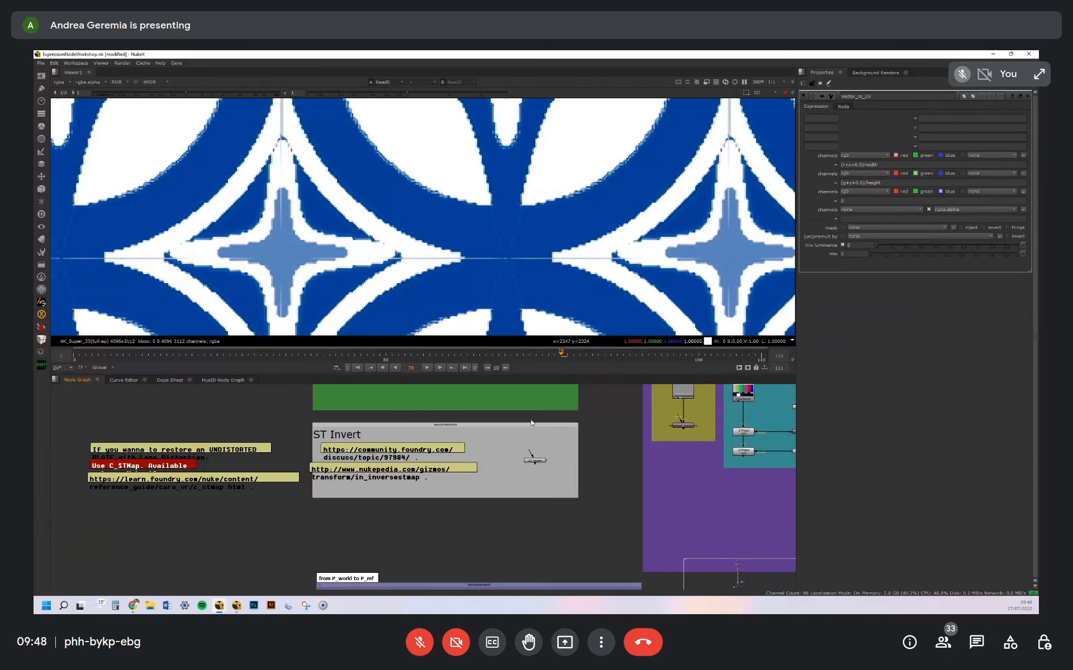
pyautogui.moveTo(531, 422); pyautogui.dragTo(498, 518, button='middle')
pyautogui.moveTo(484, 426); pyautogui.dragTo(321, 355, button='middle')
pyautogui.click(482, 452)
pyautogui.scroll(3, 448, 478)
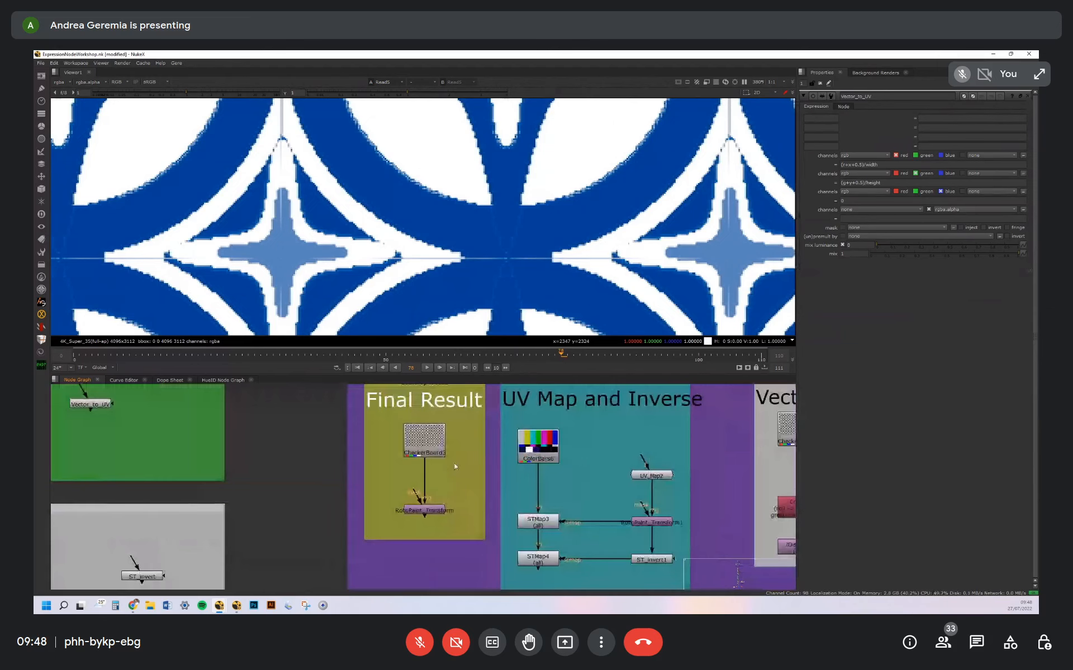
pyautogui.click(429, 511)
pyautogui.doubleClick(432, 511)
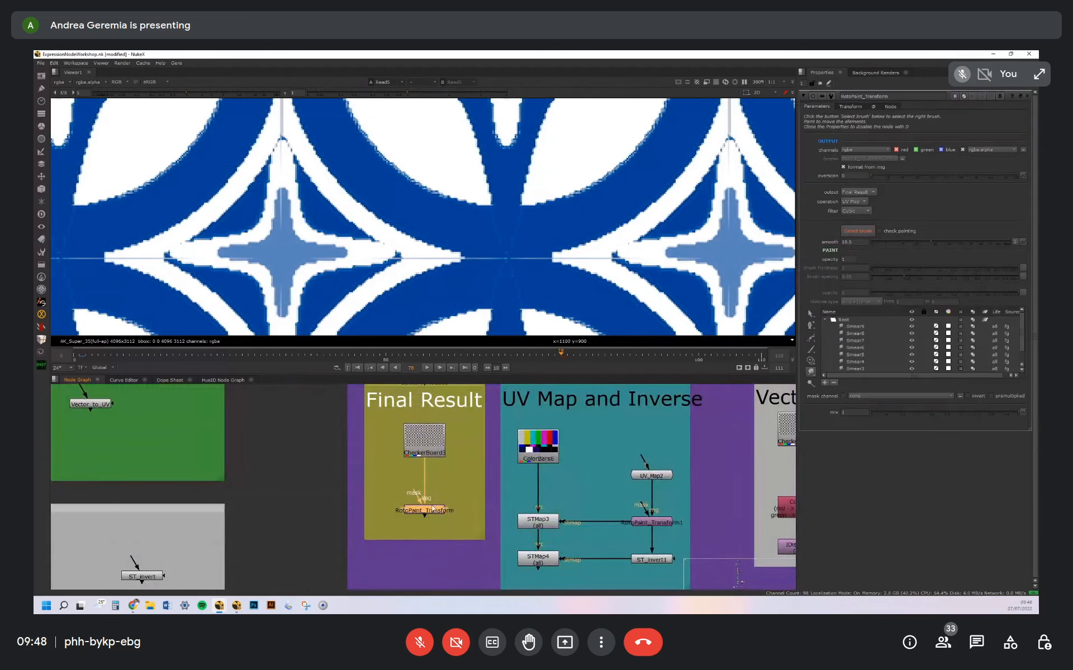
# Compare the CheckerBoard3 source with the RotoPaint_Transform output in the viewer, checking the output's alpha channel too
pyautogui.press('1')
pyautogui.press('a')
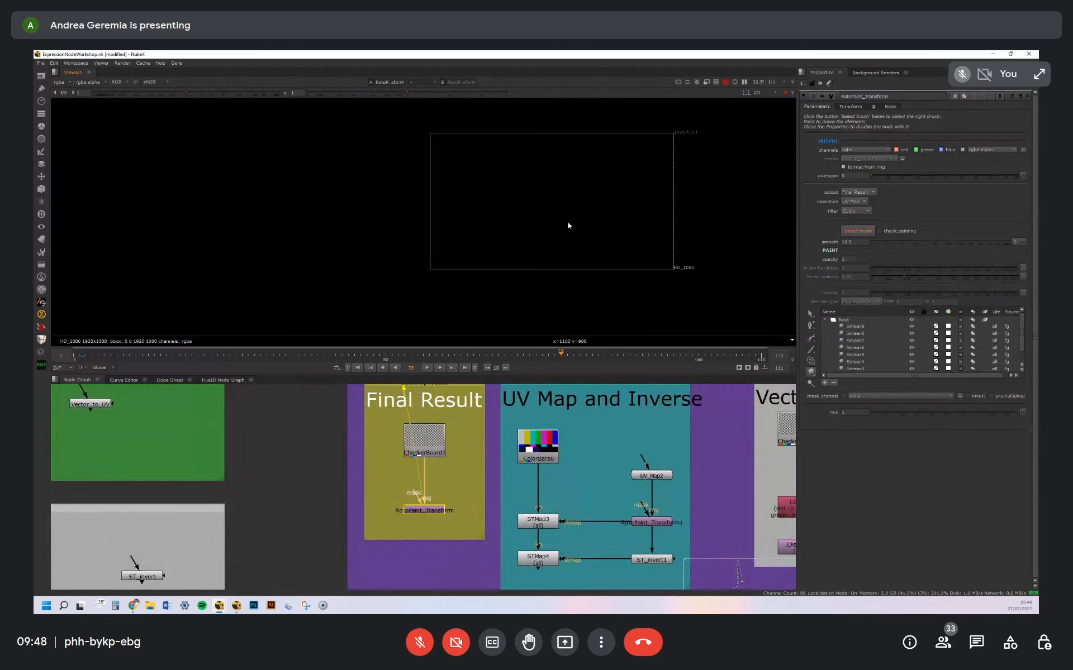
pyautogui.press('a')
pyautogui.click(424, 444)
pyautogui.press('1')
pyautogui.moveTo(589, 179); pyautogui.dragTo(561, 219, button='middle')
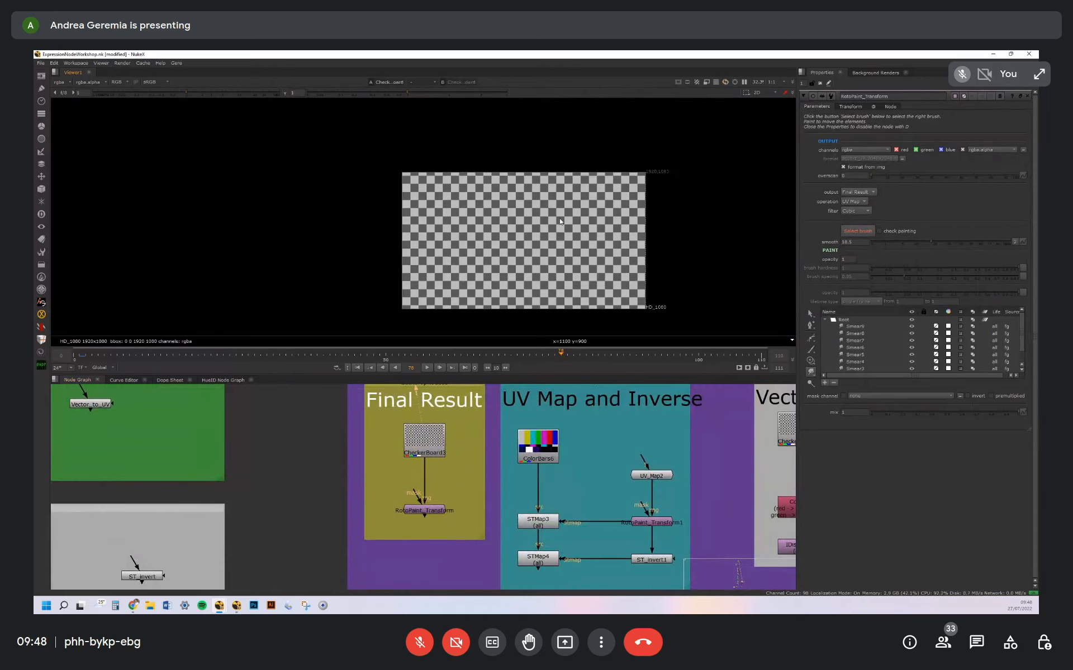
pyautogui.scroll(3, 560, 221)
pyautogui.click(439, 512)
pyautogui.press('1')
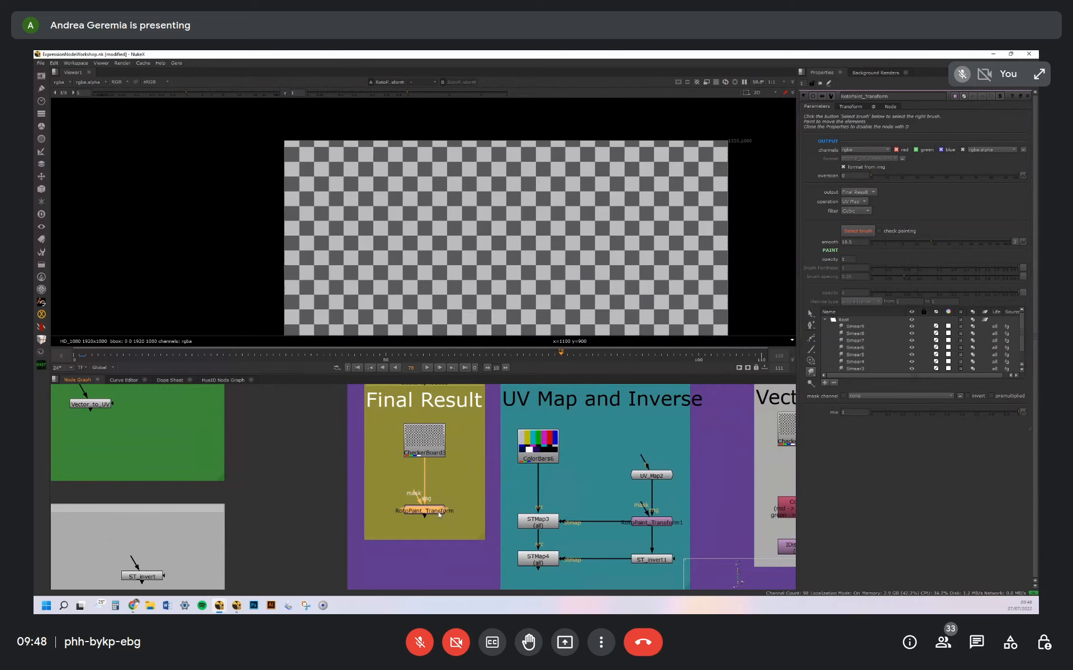
# Select UV_Map2 in the UV Map and Inverse backdrop and nudge it slightly upward
pyautogui.moveTo(582, 505); pyautogui.dragTo(492, 484, button='middle')
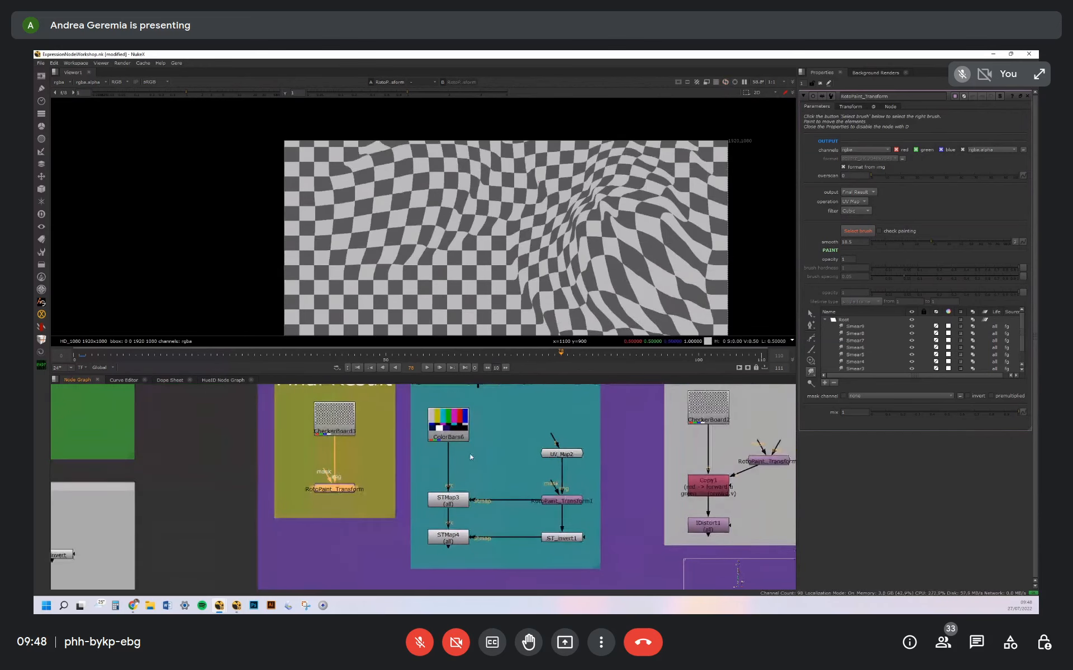
pyautogui.click(570, 455)
pyautogui.moveTo(570, 461); pyautogui.dragTo(568, 453)
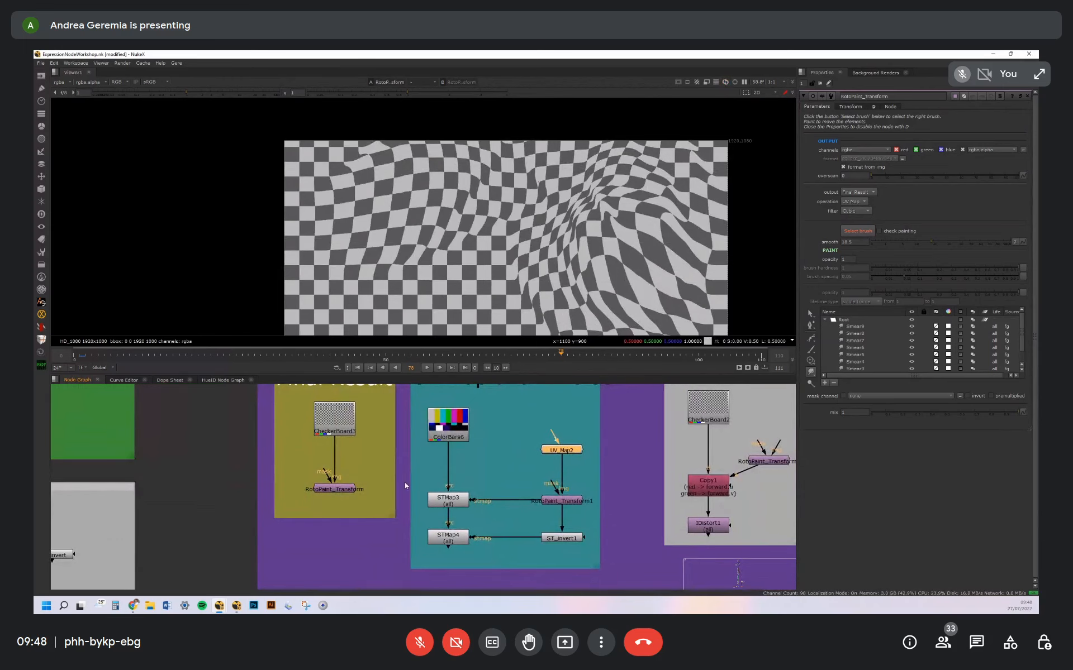
# Select RotoPaint_Transform in the Final Result backdrop and admit the participant waiting to join the call
pyautogui.moveTo(404, 485); pyautogui.dragTo(425, 486, button='middle')
pyautogui.click(375, 488)
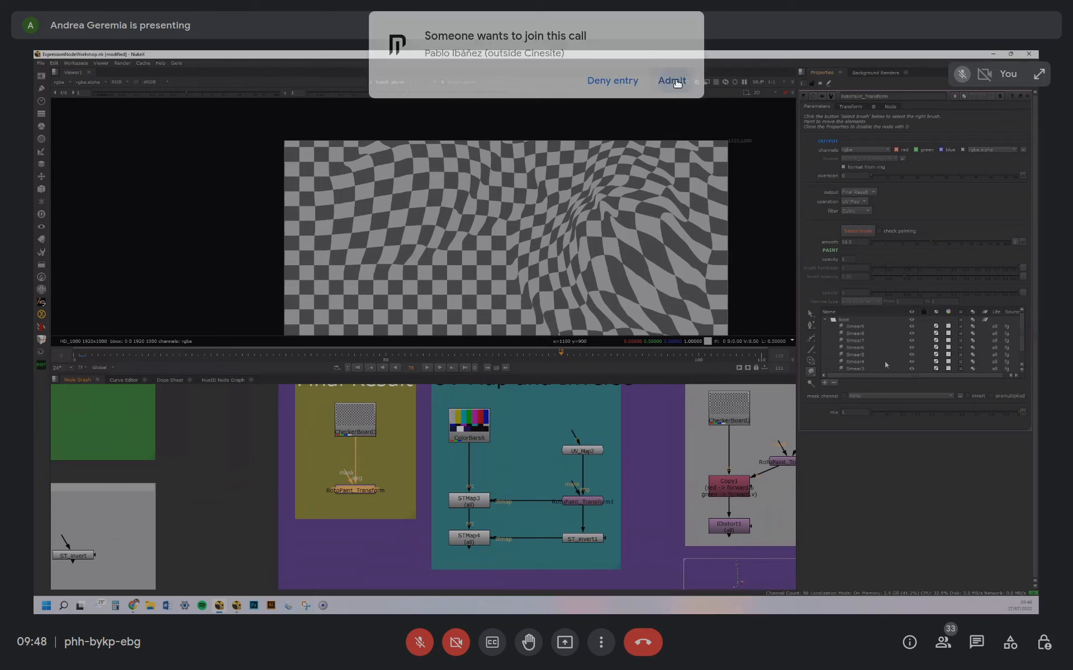
pyautogui.click(671, 80)
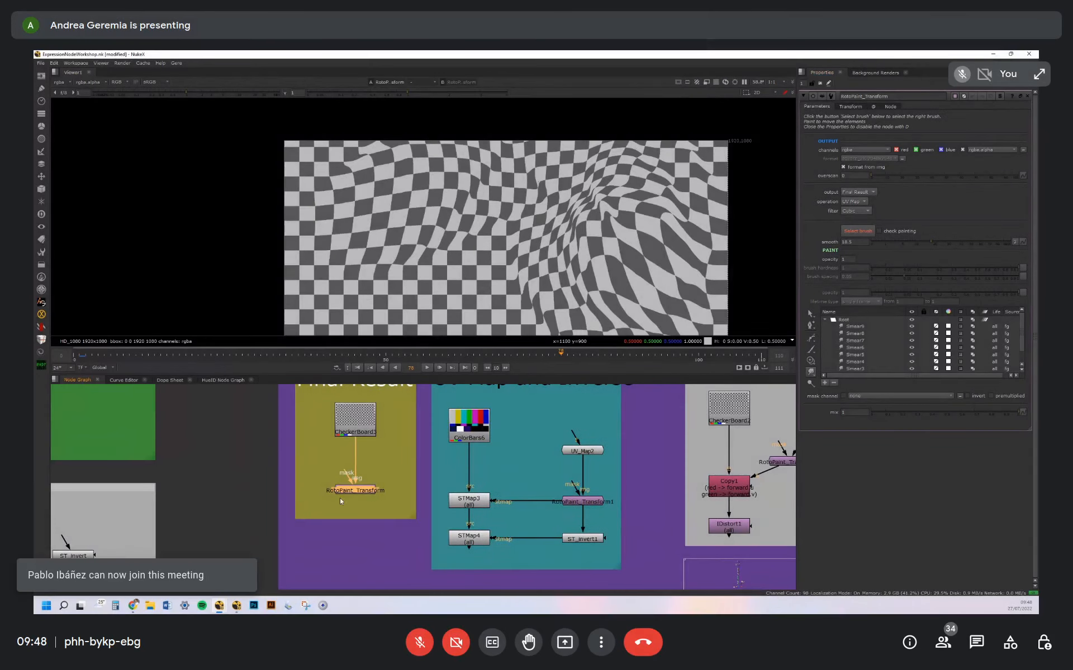
# Close all open node properties and toggle RotoPaint_Transform off and on again to compare its effect
pyautogui.hotkey('ctrl', 'shift', 'a')
pyautogui.click(361, 493)
pyautogui.press('d')
pyautogui.press('d')
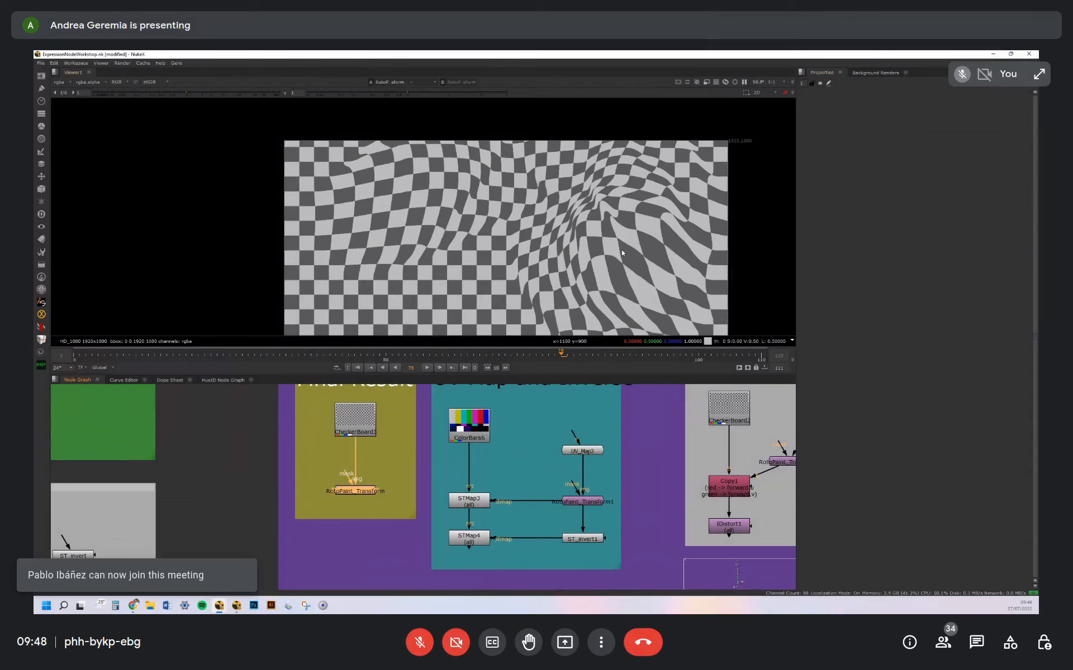
# Reopen RotoPaint_Transform, activate its smear brush and paint an upward stroke on the lower-left checkerboard area
pyautogui.doubleClick(370, 493)
pyautogui.click(873, 229)
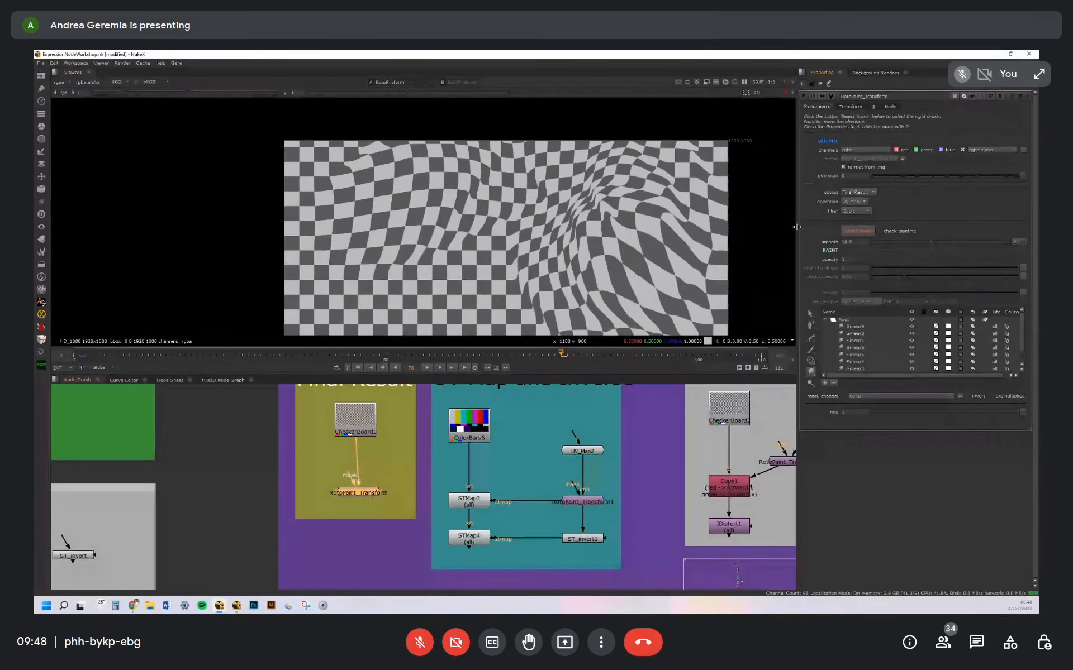
pyautogui.moveTo(429, 286)
pyautogui.mouseDown()
pyautogui.moveTo(486, 255)
pyautogui.moveTo(452, 240)
pyautogui.mouseUp()
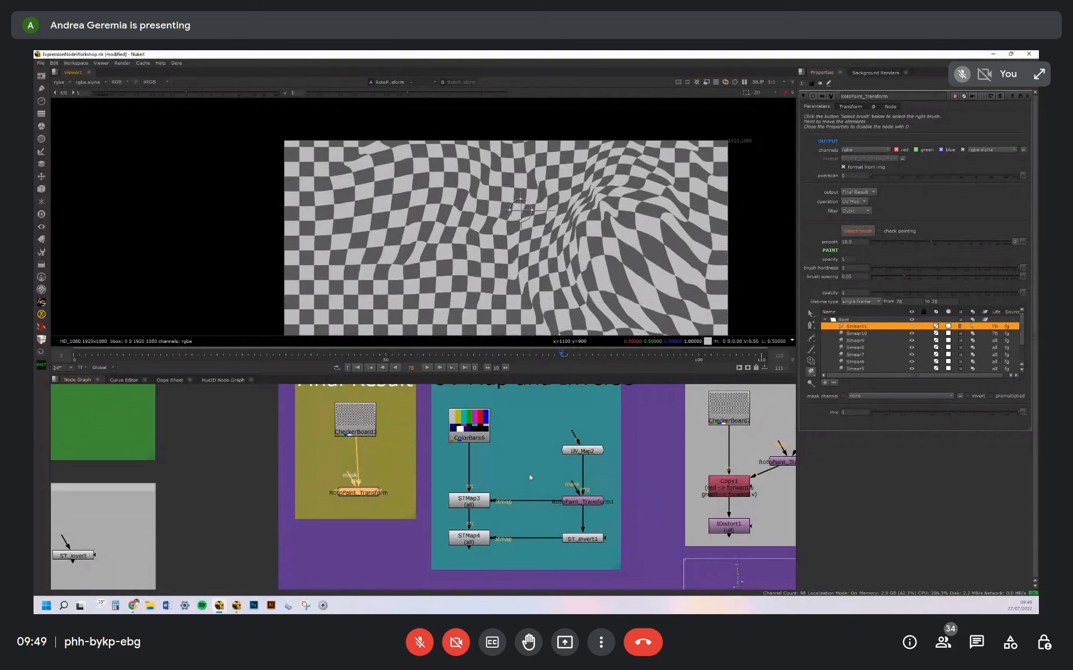
# Close the open properties and view the outputs of RotoPaint_Transform1 and STMap3 in the UV Map and Inverse backdrop
pyautogui.moveTo(530, 478); pyautogui.dragTo(508, 444, button='middle')
pyautogui.click(509, 444)
pyautogui.click(455, 468)
pyautogui.click(564, 470)
pyautogui.press('1')
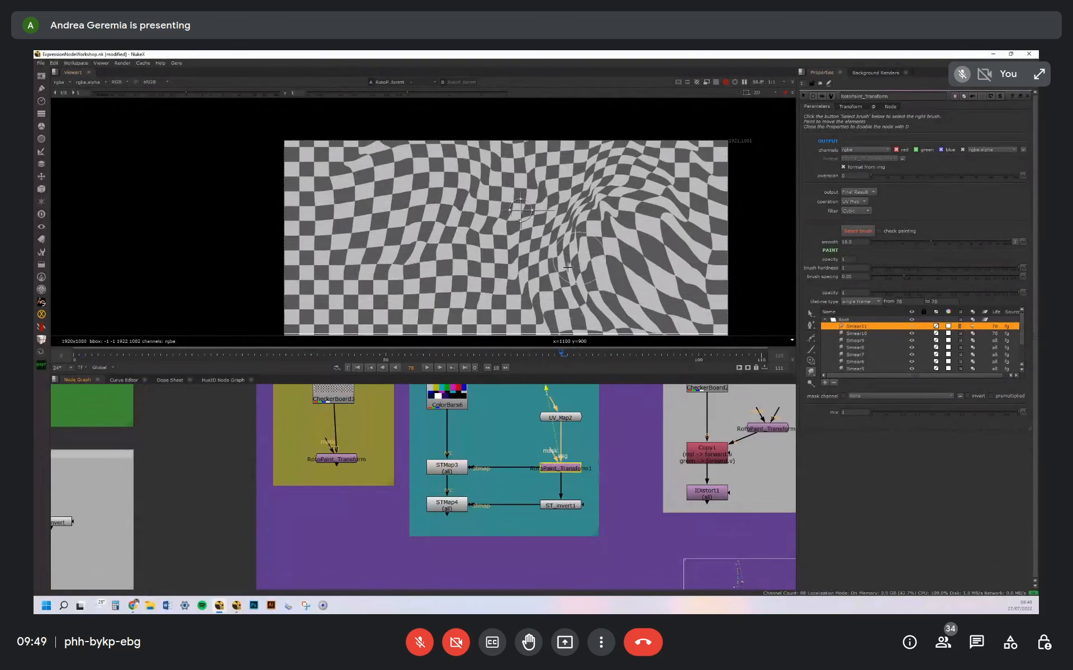
pyautogui.hotkey('ctrl', 'shift', 'a')
pyautogui.click(571, 470)
pyautogui.doubleClick(461, 467)
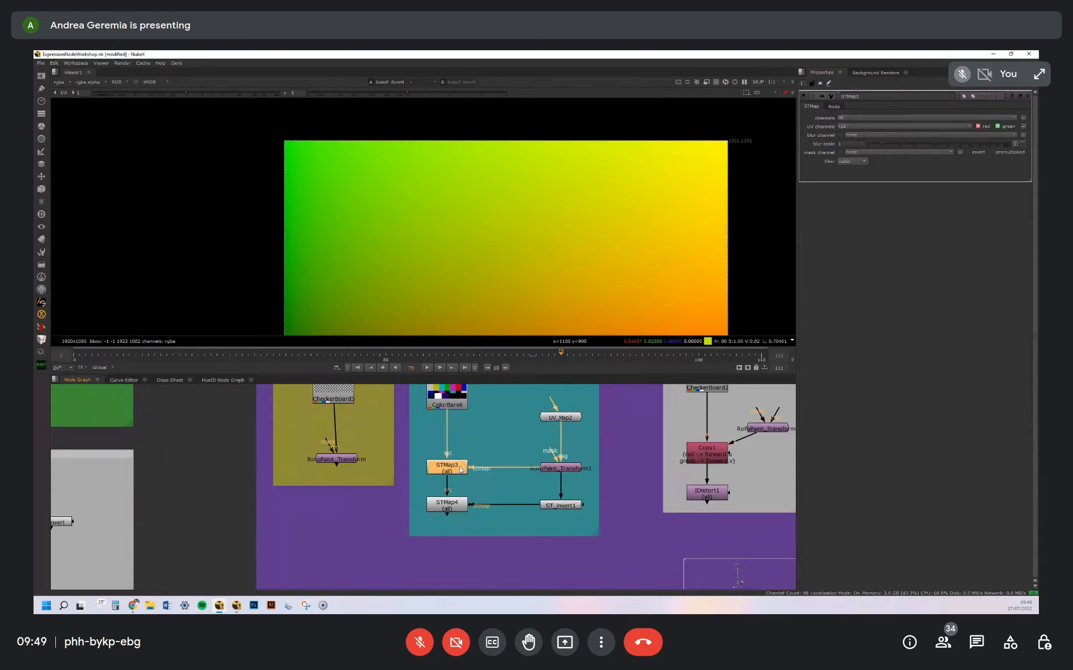
pyautogui.press('1')
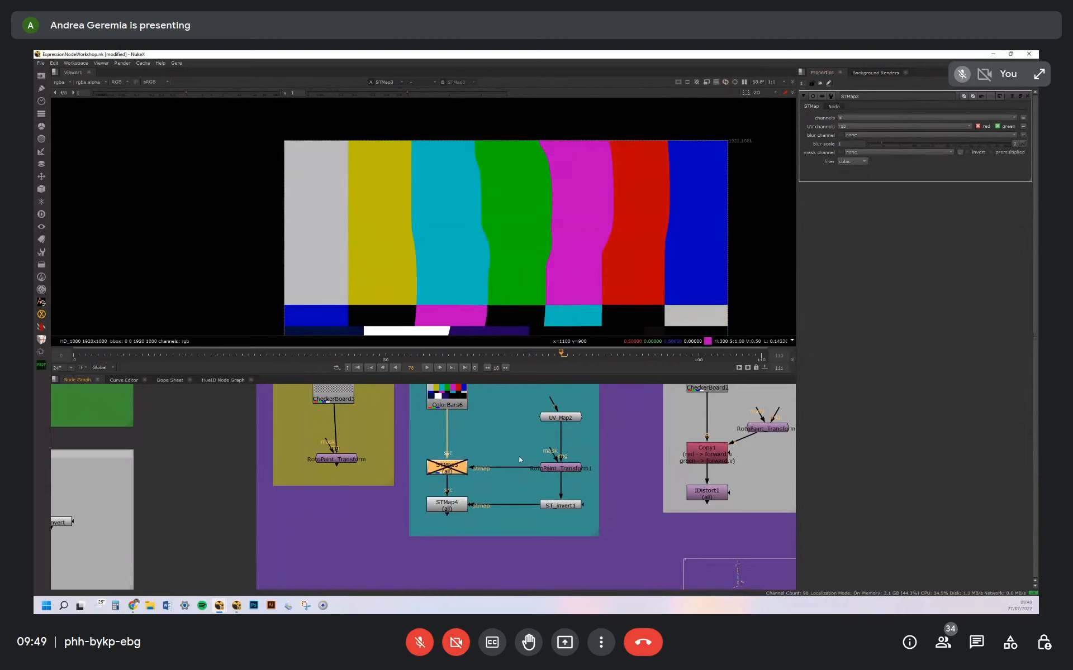
# Open the ST_invert1 node and review its red and green channel expressions
pyautogui.moveTo(499, 494); pyautogui.dragTo(488, 470, button='middle')
pyautogui.click(487, 470)
pyautogui.doubleClick(444, 481)
pyautogui.click(552, 481)
pyautogui.doubleClick(551, 482)
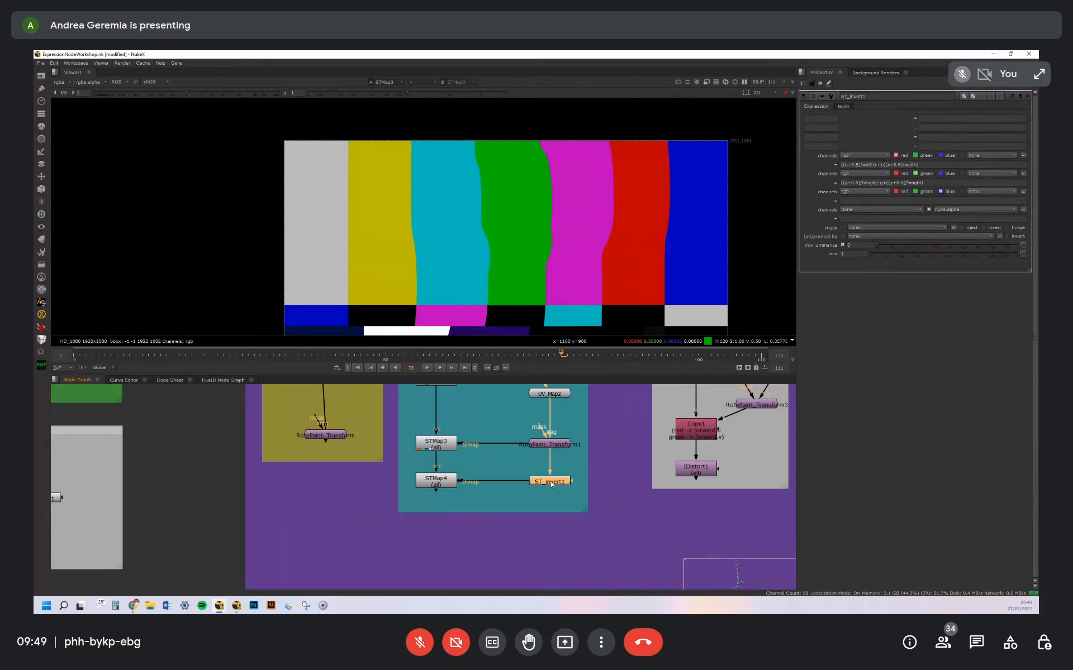
pyautogui.moveTo(924, 165)
pyautogui.mouseDown()
pyautogui.moveTo(820, 167)
pyautogui.moveTo(929, 165)
pyautogui.mouseUp()
pyautogui.click(858, 165)
pyautogui.click(933, 164)
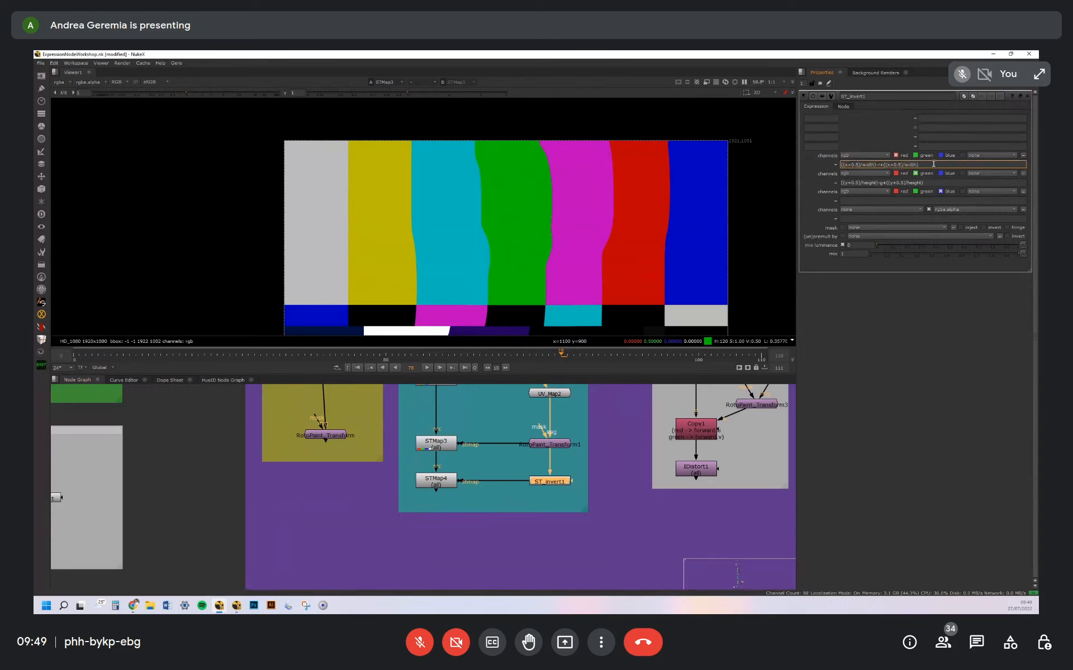
# Open STMap4 and compare its output with the original ColorBars6 source in the viewer
pyautogui.doubleClick(436, 481)
pyautogui.press('1')
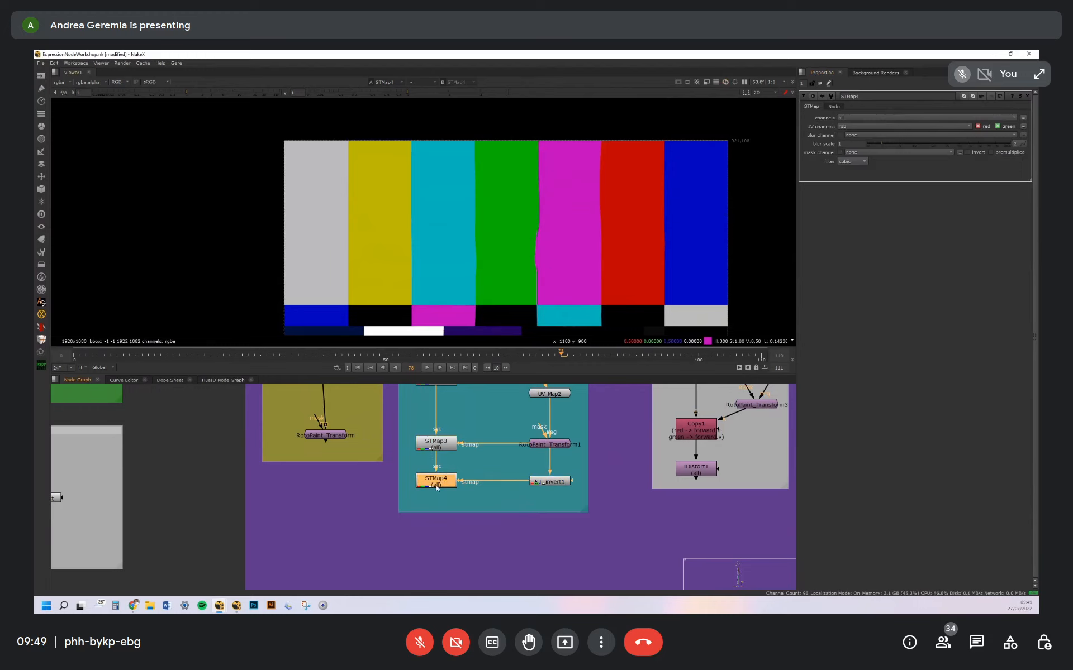
pyautogui.moveTo(448, 411); pyautogui.dragTo(455, 455, button='middle')
pyautogui.click(447, 418)
pyautogui.press('2')
pyautogui.click(469, 422)
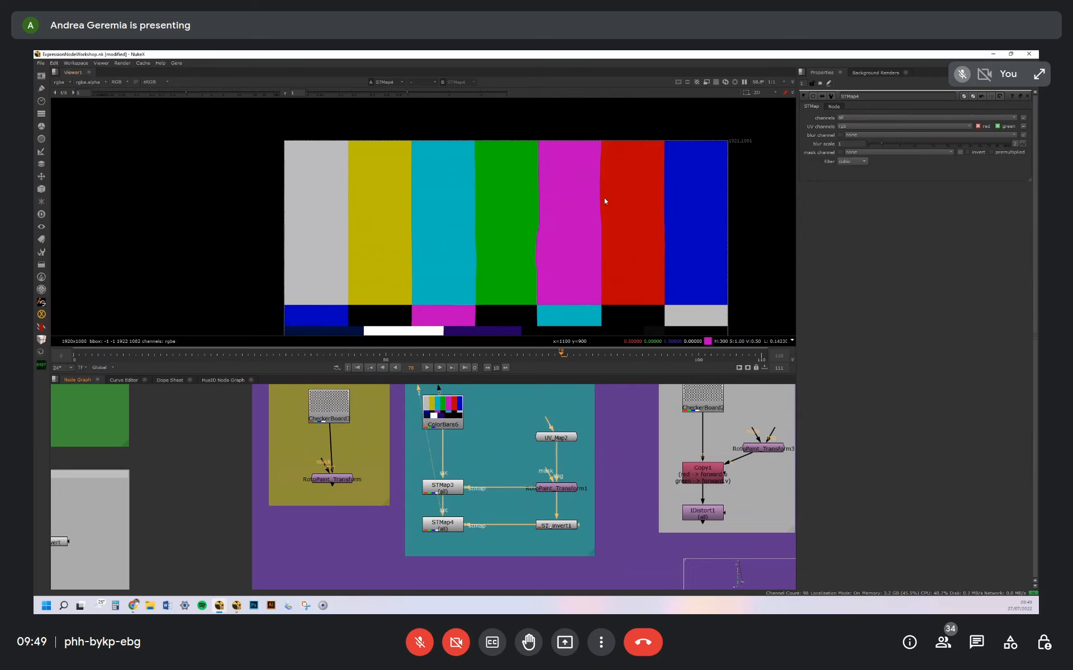
# Inspect RotoPaint_Transform2, Copy2 and IDistort2 in the Vector VS UV Map backdrop, and view IDistort2's output
pyautogui.scroll(-3, 469, 496)
pyautogui.scroll(3, 476, 452)
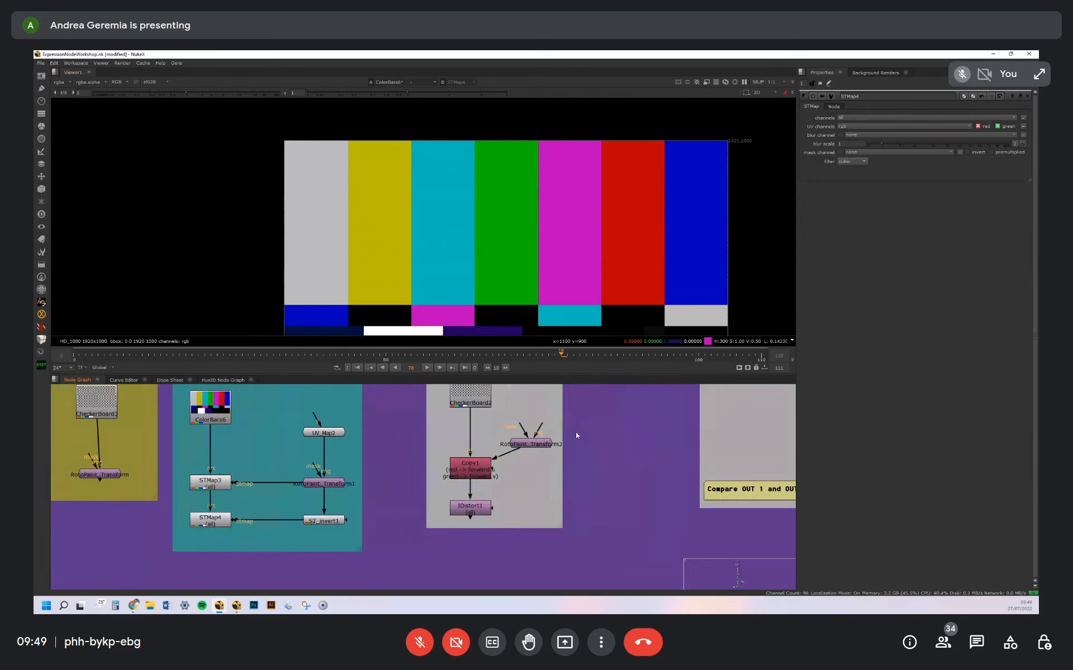
pyautogui.moveTo(575, 431); pyautogui.dragTo(551, 481, button='middle')
pyautogui.moveTo(485, 461); pyautogui.dragTo(501, 426, button='middle')
pyautogui.moveTo(650, 421); pyautogui.dragTo(485, 472, button='middle')
pyautogui.scroll(-3, 465, 440)
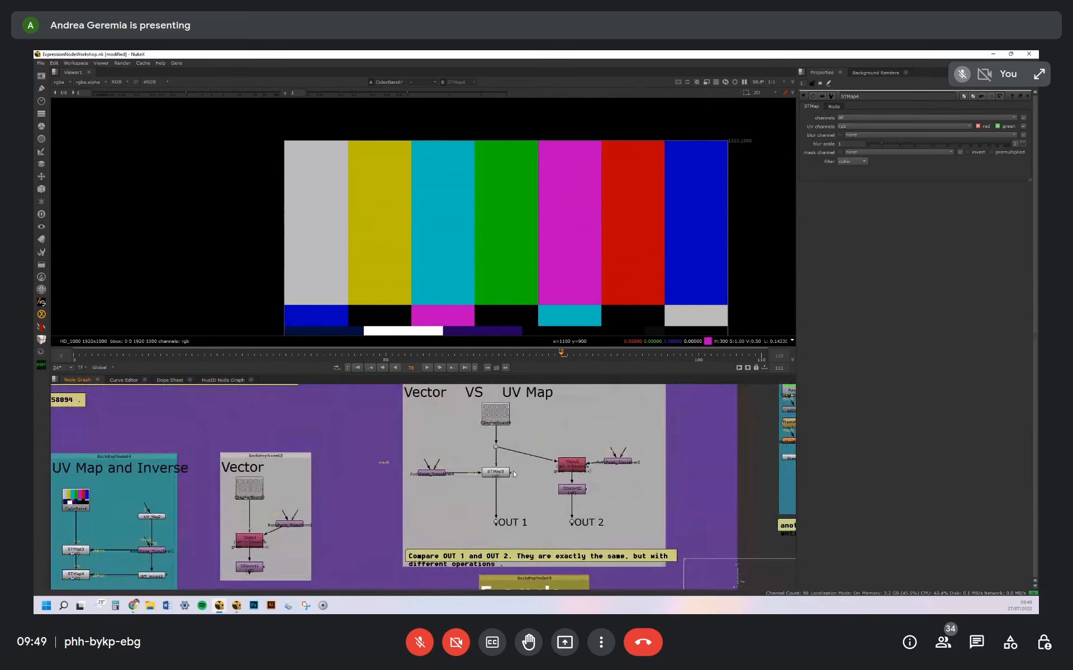
pyautogui.scroll(3, 519, 475)
pyautogui.doubleClick(684, 457)
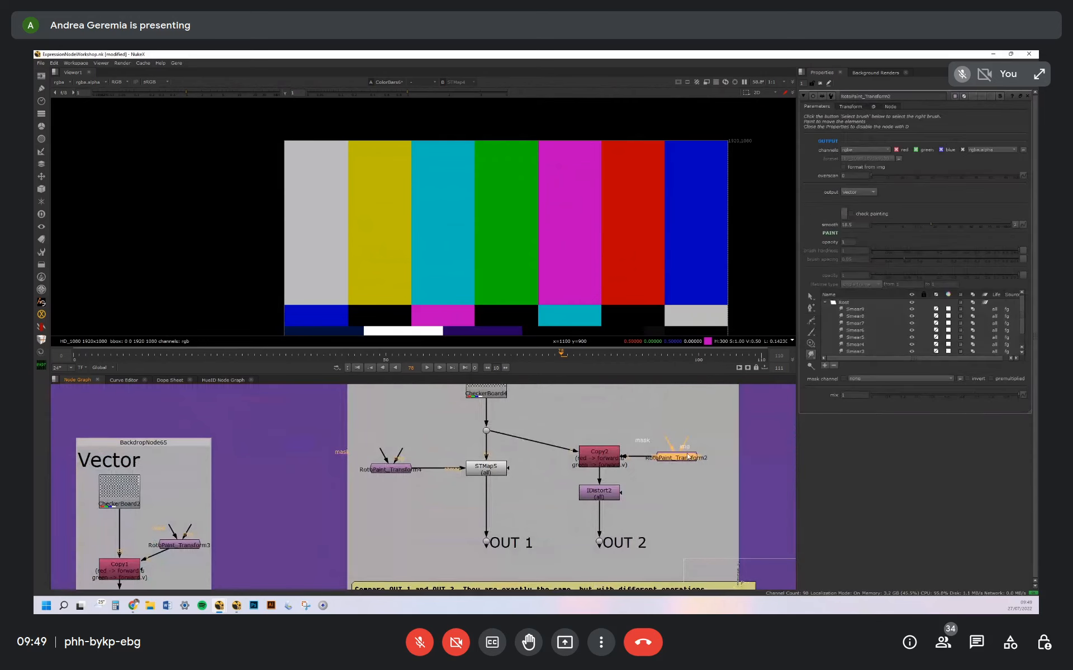
pyautogui.click(599, 495)
pyautogui.click(600, 461)
pyautogui.doubleClick(610, 496)
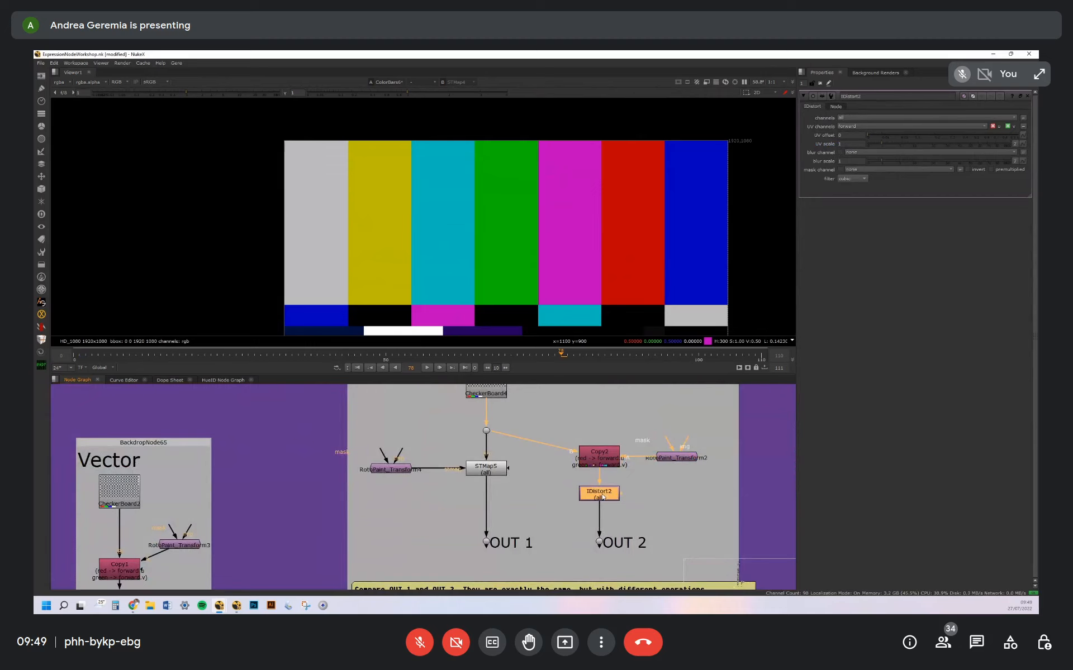
pyautogui.press('1')
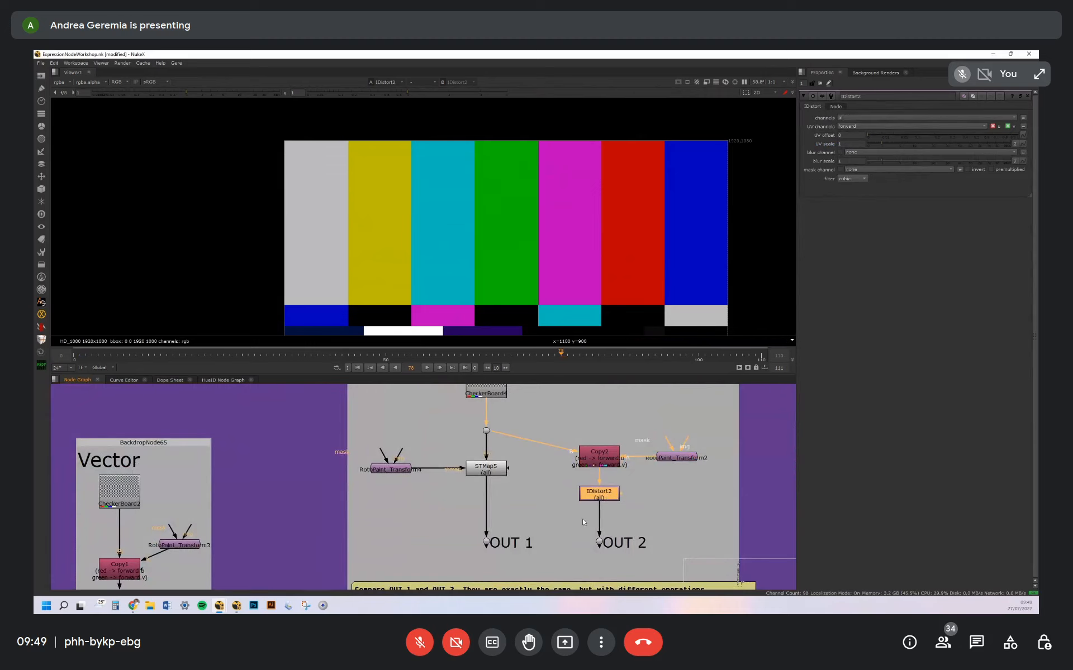
# Compare OUT 1 and OUT 2 repeatedly in the viewer, including a close-up of the warped checkerboard
pyautogui.click(519, 546)
pyautogui.press('1')
pyautogui.click(617, 543)
pyautogui.press('1')
pyautogui.press('1')
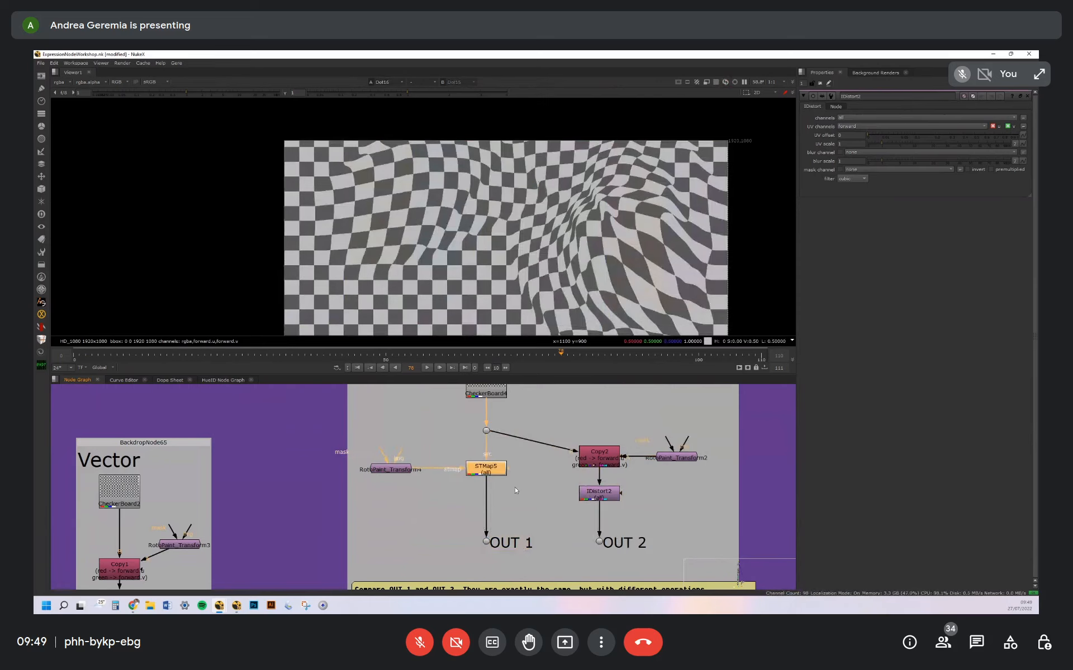
pyautogui.press('2')
pyautogui.press('1')
pyautogui.press('2')
pyautogui.press('1')
pyautogui.moveTo(612, 268); pyautogui.dragTo(634, 278, button='middle')
pyautogui.scroll(8, 669, 233)
pyautogui.press('2')
pyautogui.press('1')
pyautogui.press('2')
pyautogui.press('1')
pyautogui.scroll(-2, 603, 439)
pyautogui.scroll(-3, 603, 441)
# Go to the MotionBlur Paint backdrop and view the whole frame of its Read15 source
pyautogui.moveTo(603, 440); pyautogui.dragTo(488, 403, button='middle')
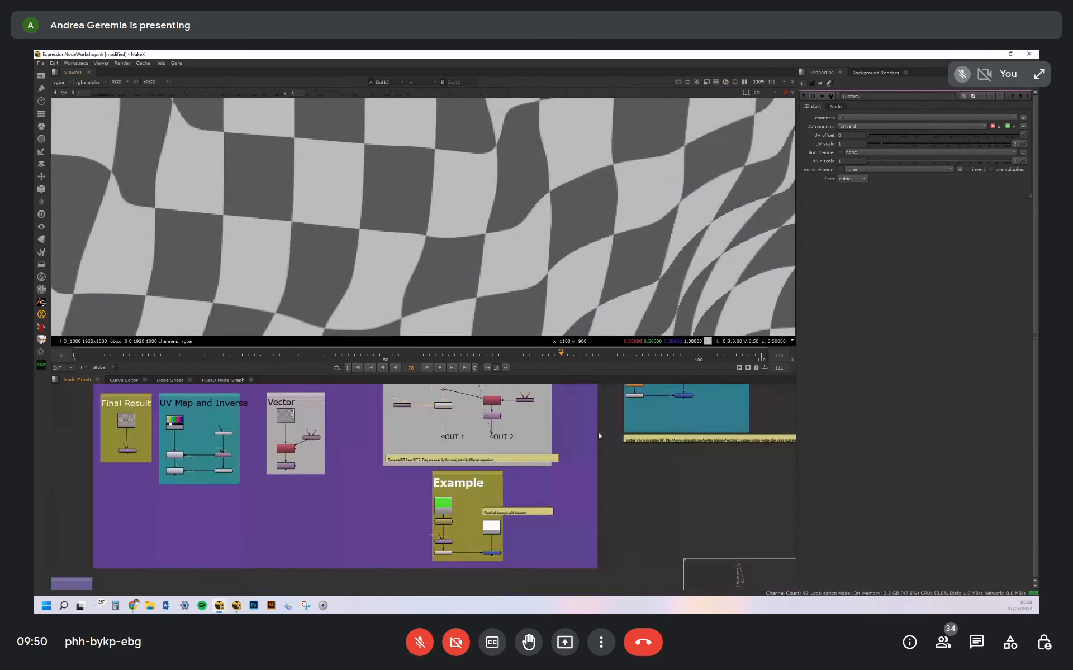
pyautogui.moveTo(588, 423); pyautogui.dragTo(509, 464, button='middle')
pyautogui.moveTo(568, 403); pyautogui.dragTo(558, 439, button='middle')
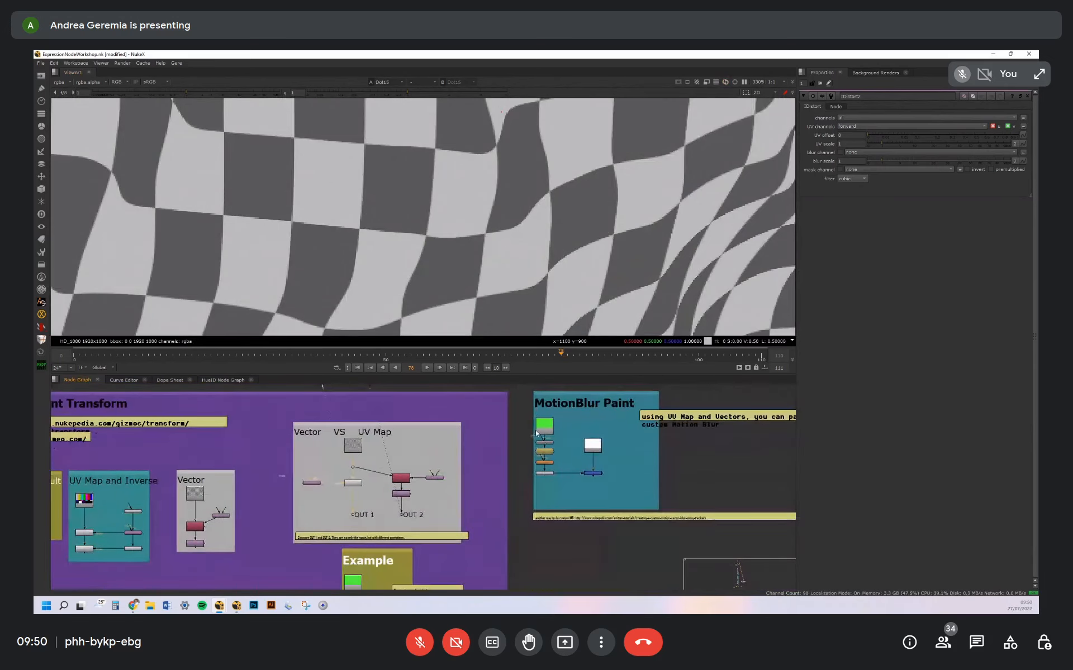
pyautogui.moveTo(491, 453); pyautogui.dragTo(544, 415, button='middle')
pyautogui.moveTo(505, 484); pyautogui.dragTo(581, 408, button='middle')
pyautogui.moveTo(558, 449); pyautogui.dragTo(461, 540, button='middle')
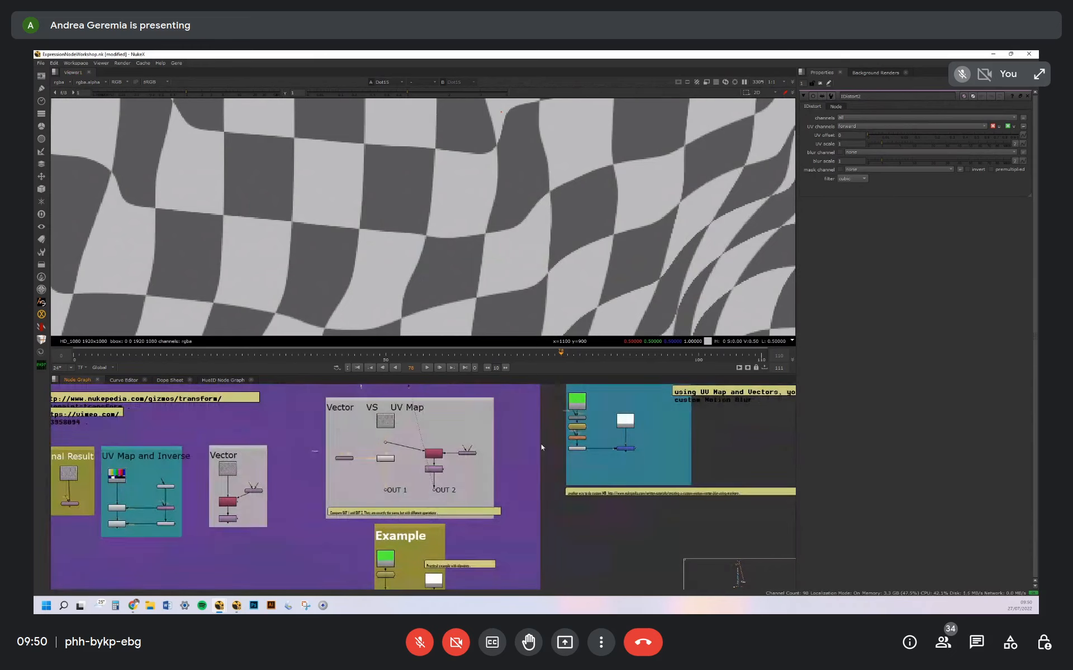
pyautogui.scroll(3, 582, 406)
pyautogui.click(572, 404)
pyautogui.press('1')
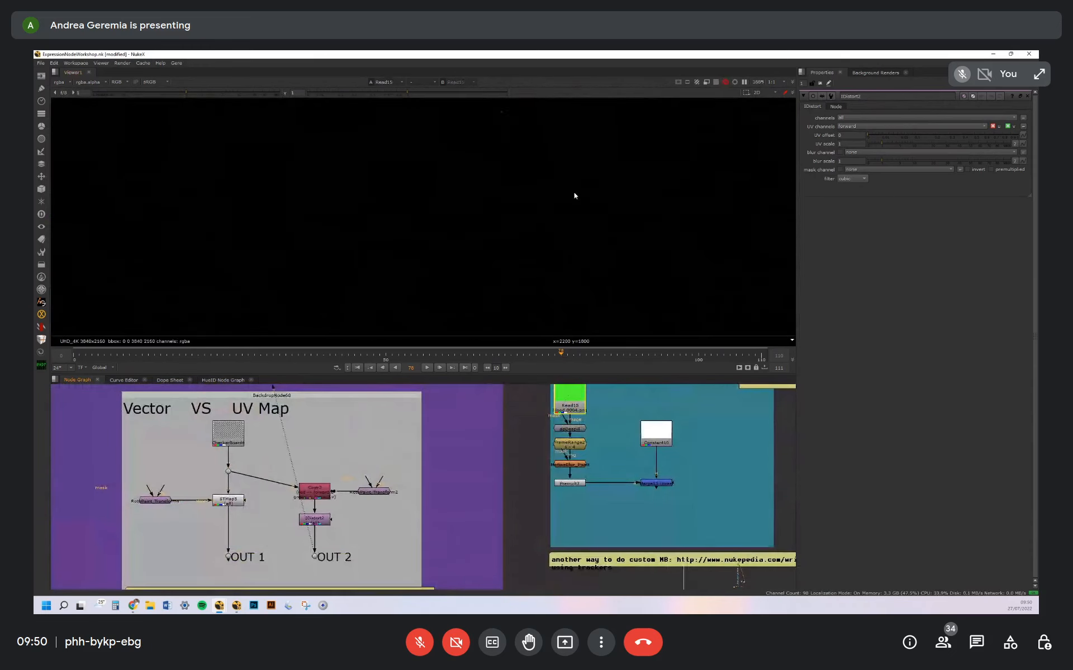
pyautogui.scroll(-3, 563, 265)
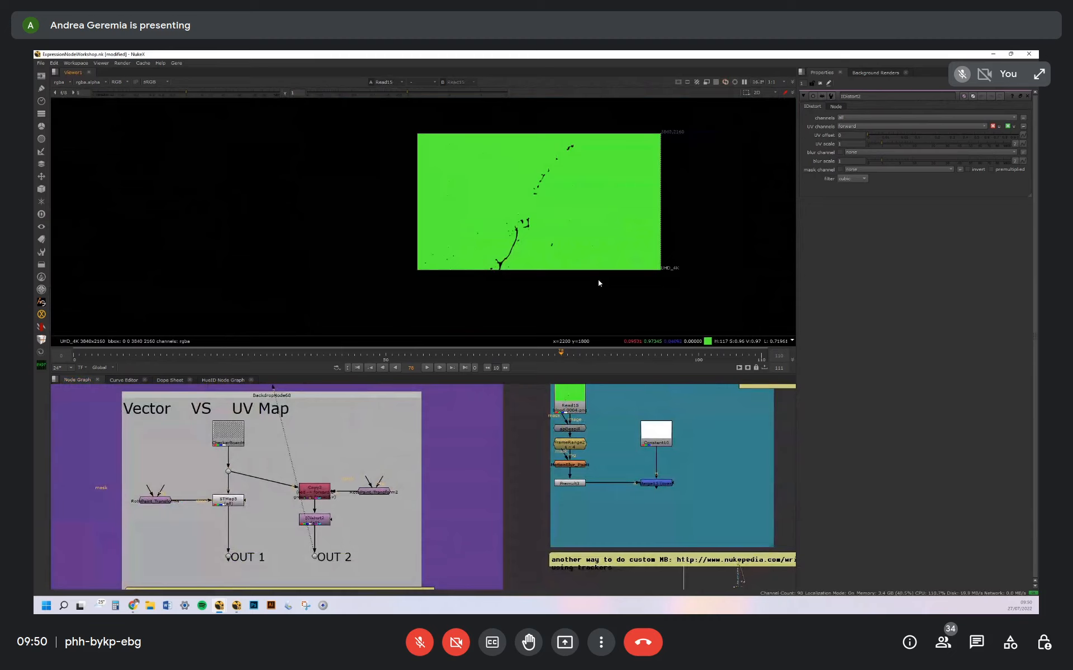
# Go to frame 1, view the FrameRange node under Read15 and advance one frame
pyautogui.click(71, 353)
pyautogui.click(578, 446)
pyautogui.press('1')
pyautogui.moveTo(497, 226); pyautogui.dragTo(504, 255, button='middle')
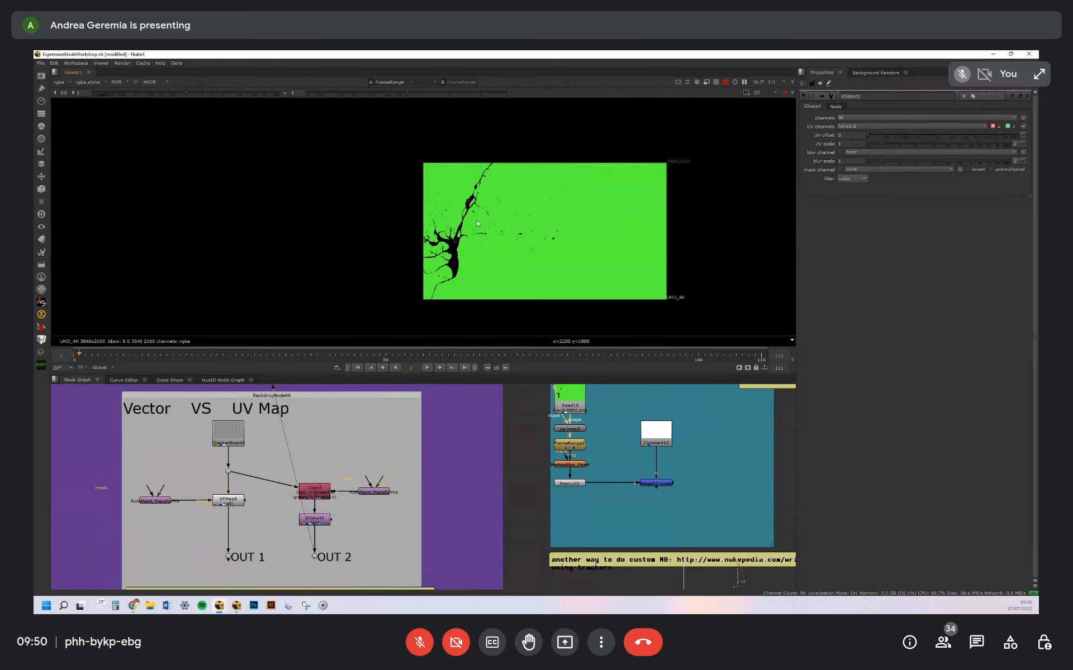
pyautogui.scroll(2, 478, 224)
pyautogui.press('Right')
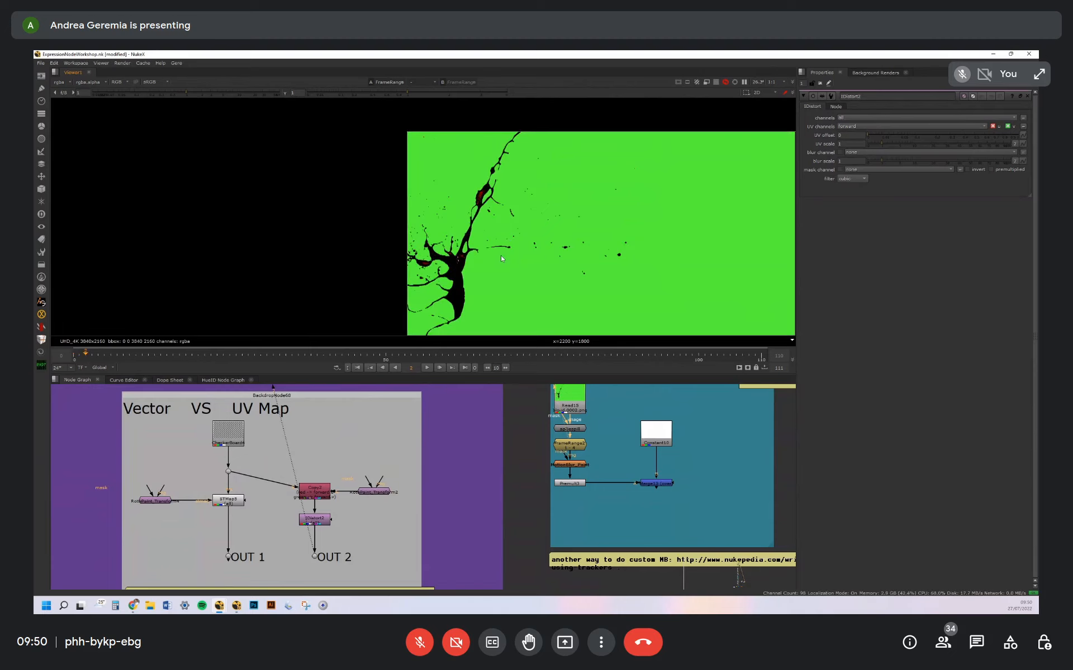
# Open the properties of Read15 and step back and forth through the first three frames of the blood splatter
pyautogui.doubleClick(576, 410)
pyautogui.press('Right')
pyautogui.press('Left')
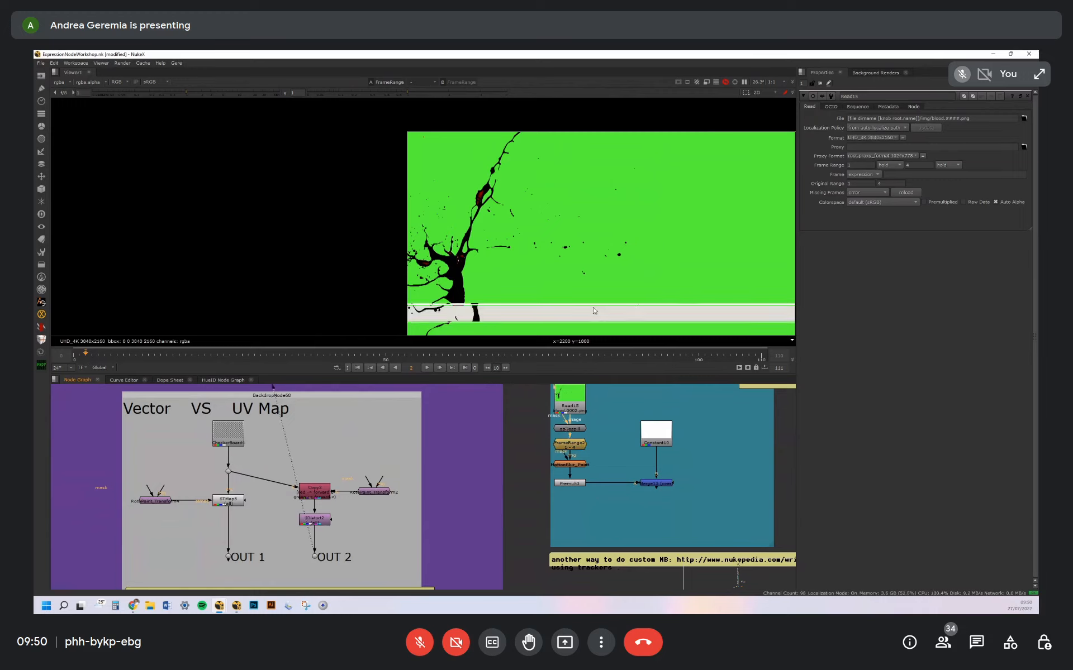
pyautogui.press('Left')
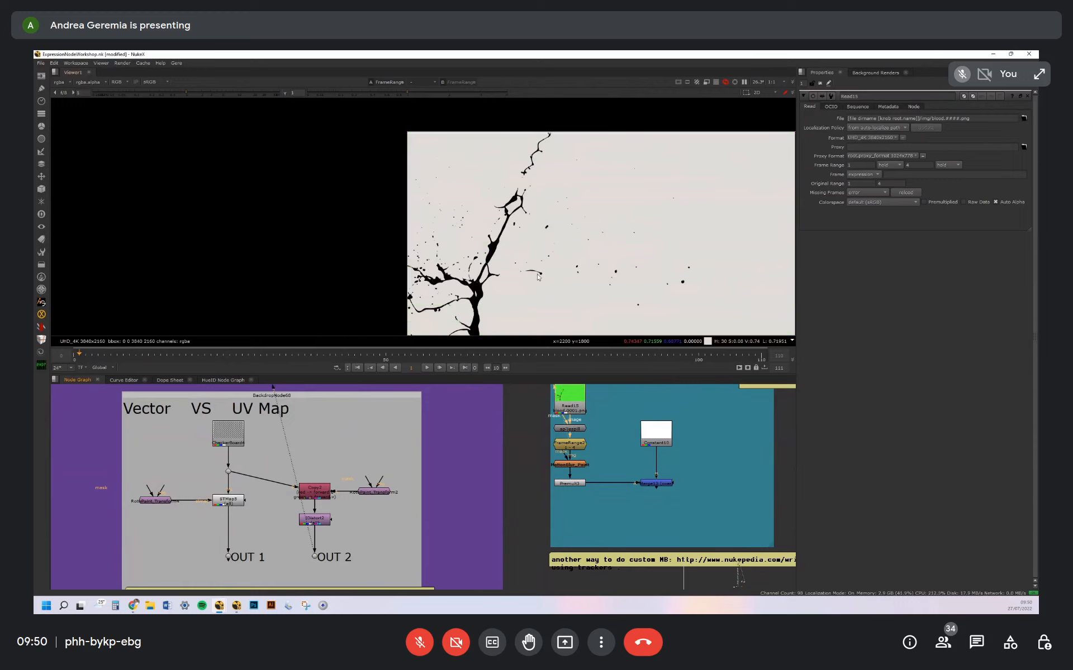
pyautogui.moveTo(566, 302); pyautogui.dragTo(548, 273, button='middle')
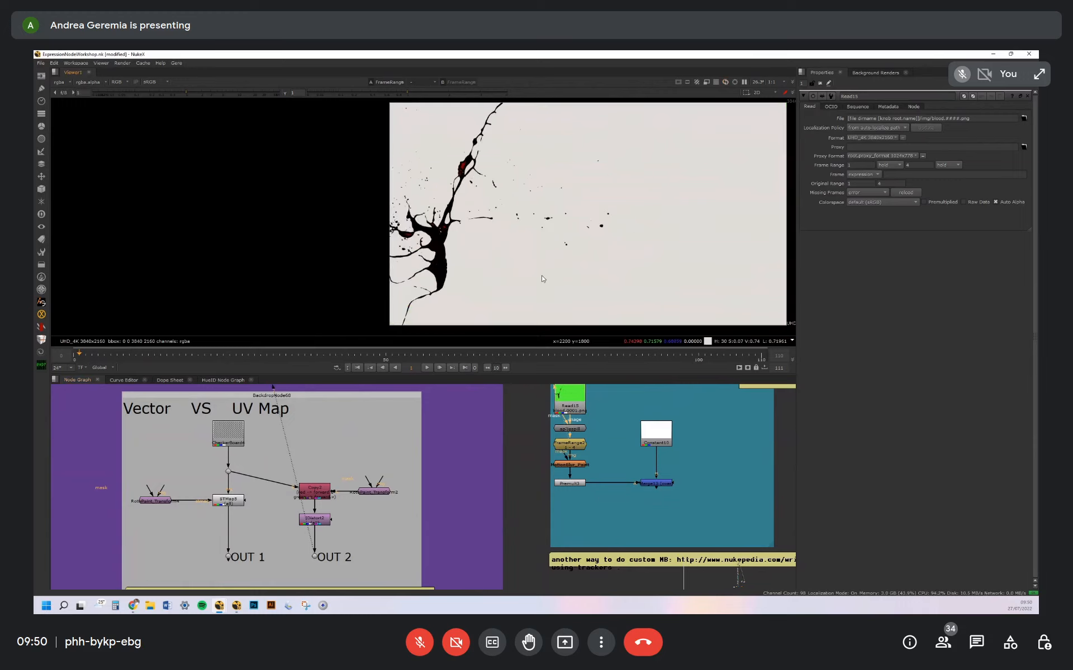
pyautogui.press('Right')
pyautogui.press('Right')
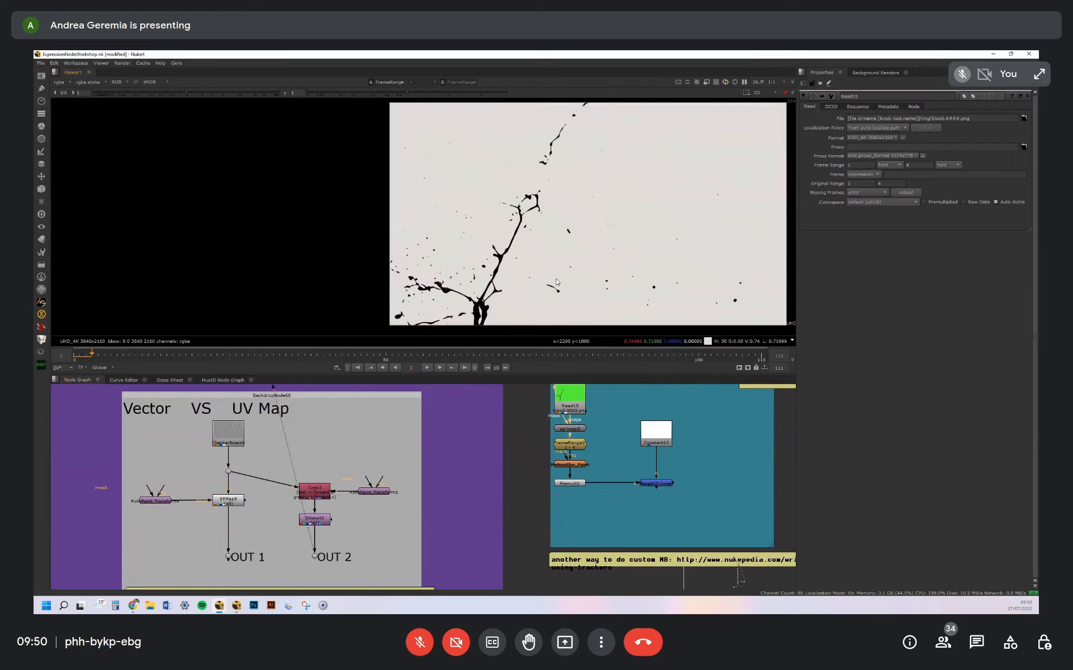
pyautogui.press('Left')
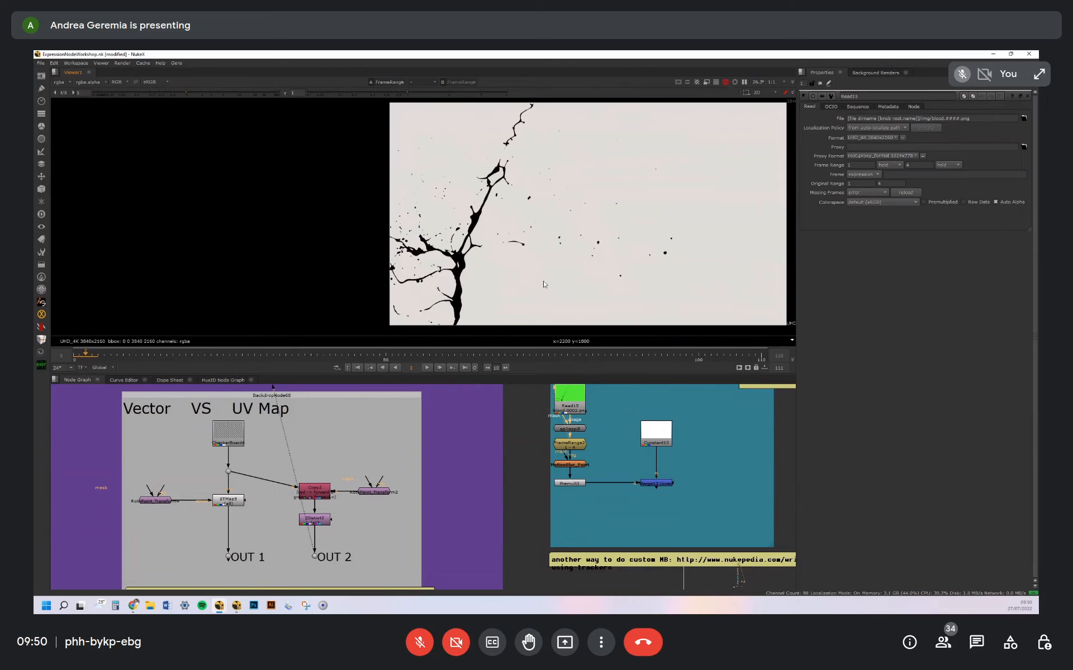
pyautogui.press('Left')
pyautogui.press('Right')
pyautogui.press('Right')
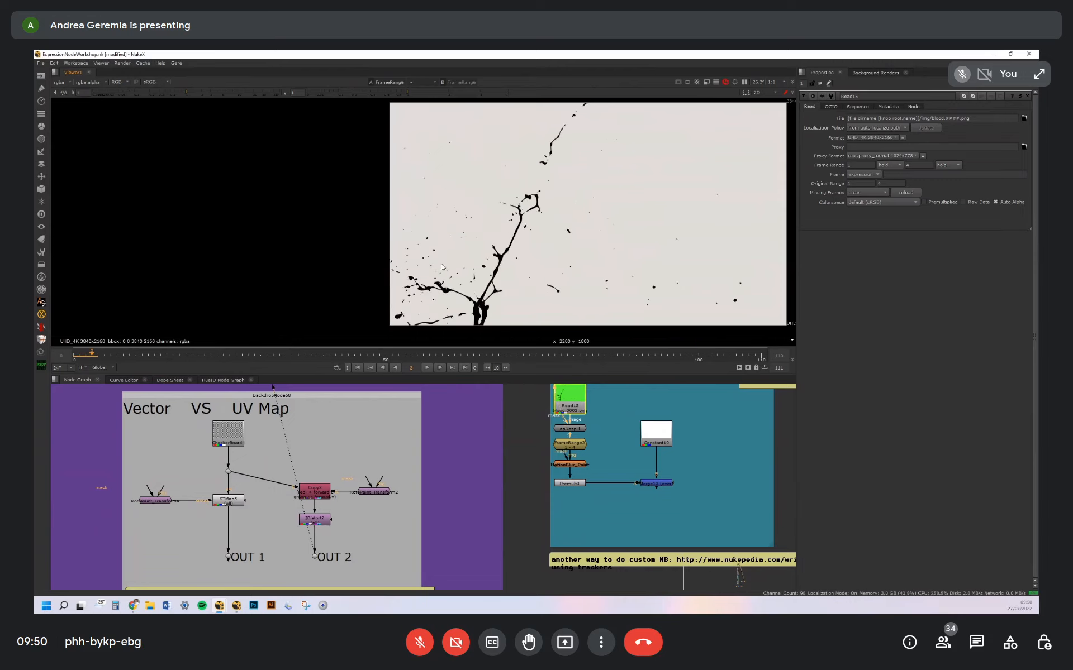
# Examine the blood splatter's branches and droplets up close for missing motion blur on frame 3
pyautogui.scroll(3, 513, 268)
pyautogui.moveTo(672, 177); pyautogui.dragTo(520, 269, button='middle')
pyautogui.scroll(6, 577, 269)
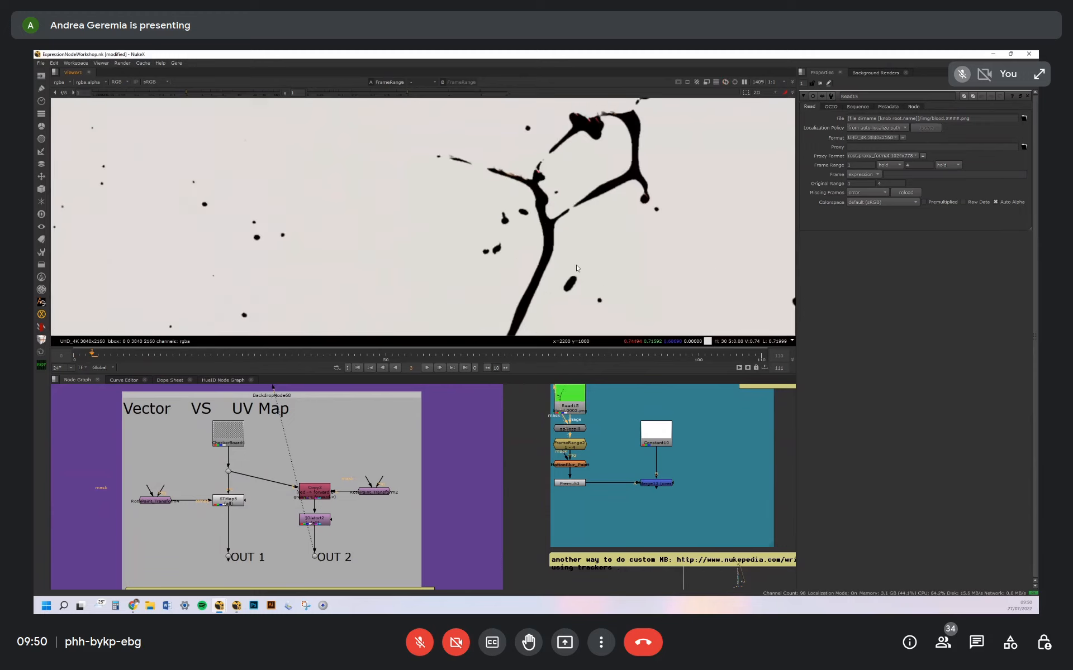
pyautogui.scroll(-5, 525, 257)
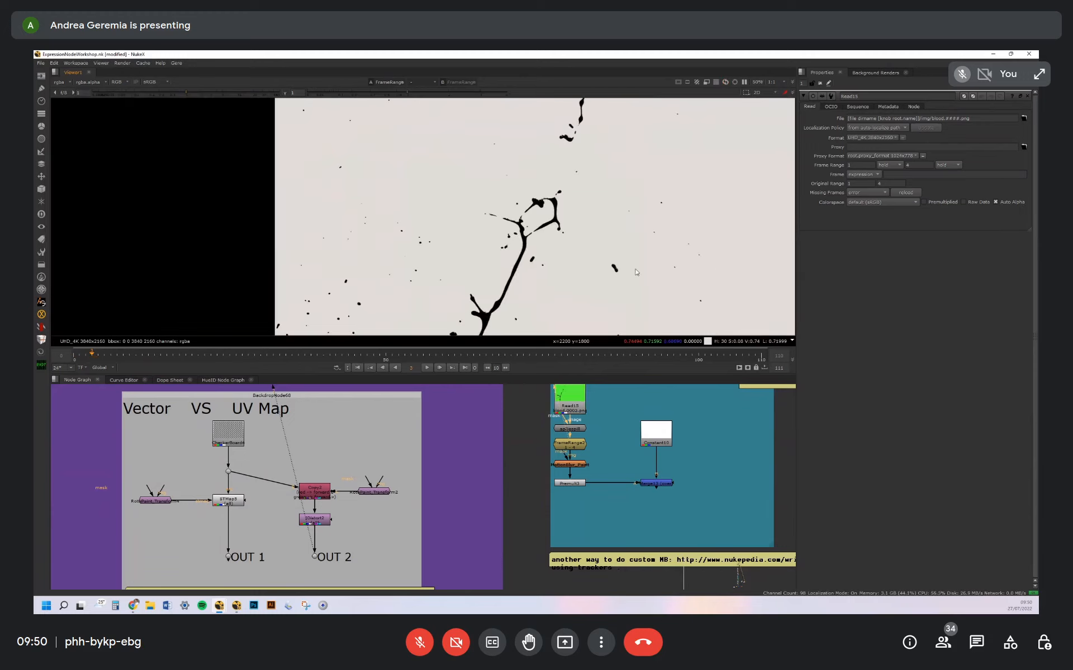
pyautogui.scroll(4, 609, 273)
pyautogui.moveTo(642, 254); pyautogui.dragTo(559, 246, button='middle')
pyautogui.scroll(-5, 559, 246)
pyautogui.moveTo(459, 278); pyautogui.dragTo(481, 258, button='middle')
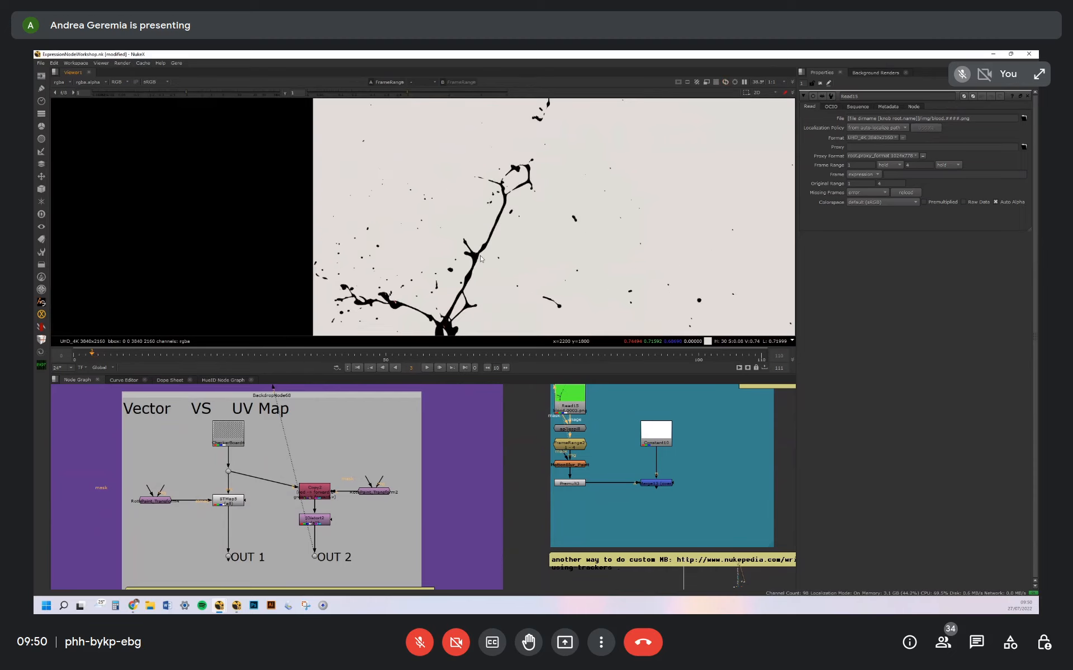
pyautogui.scroll(3, 525, 256)
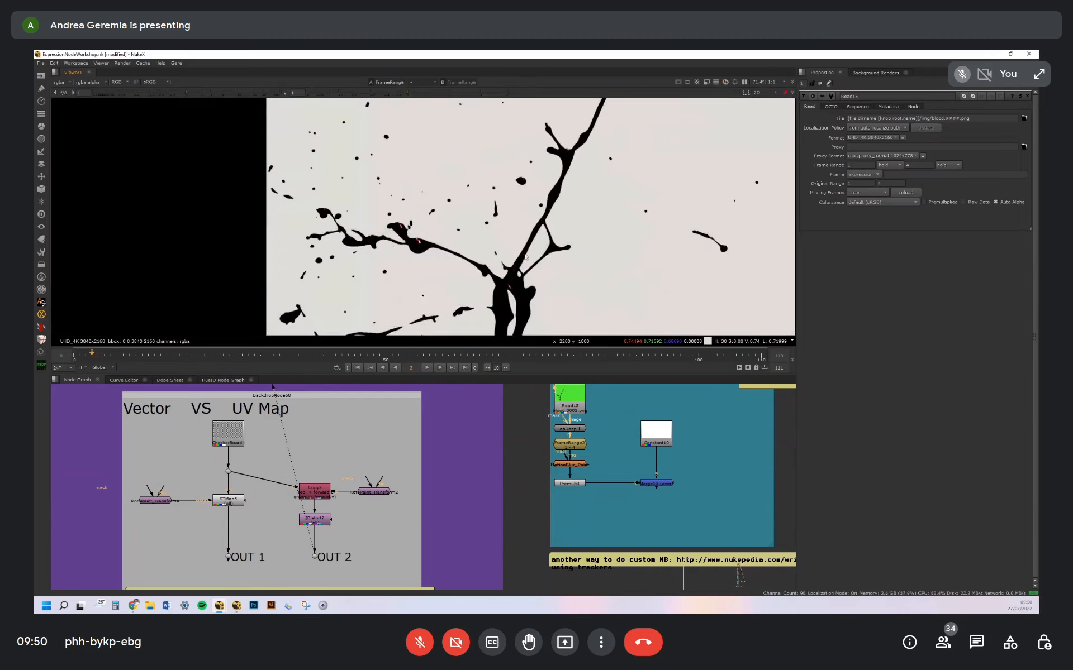
pyautogui.scroll(-2, 525, 256)
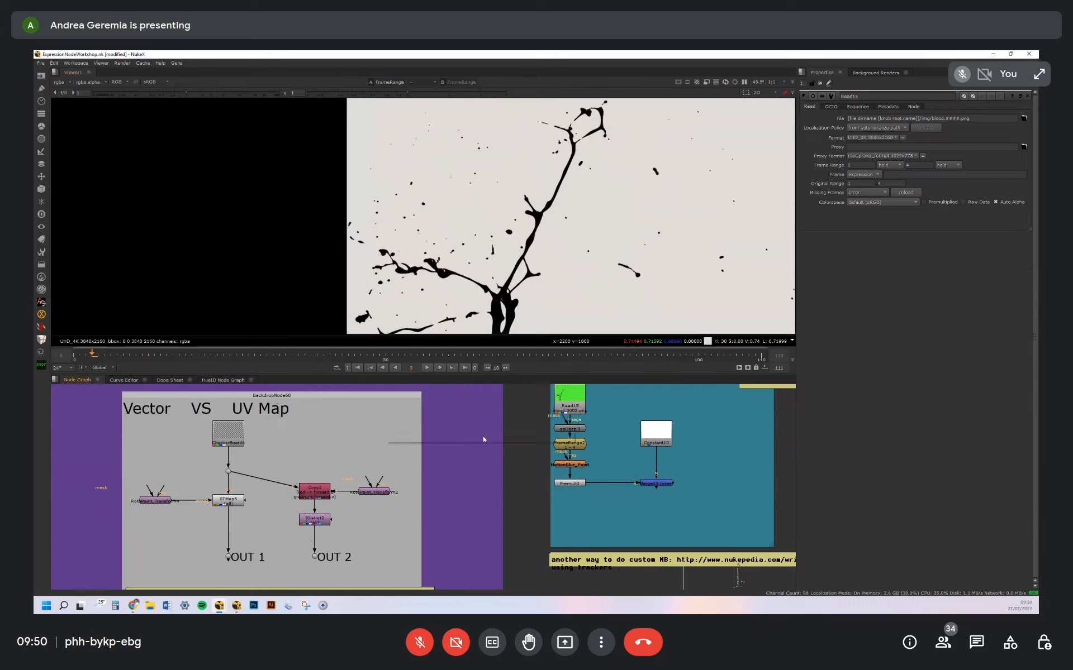
# Try a MotionBlur2D node fed by the FrameRange node, with an offset Transform node on its 2D transf input
pyautogui.press('Tab')
pyautogui.write('motion')
pyautogui.press('Down')
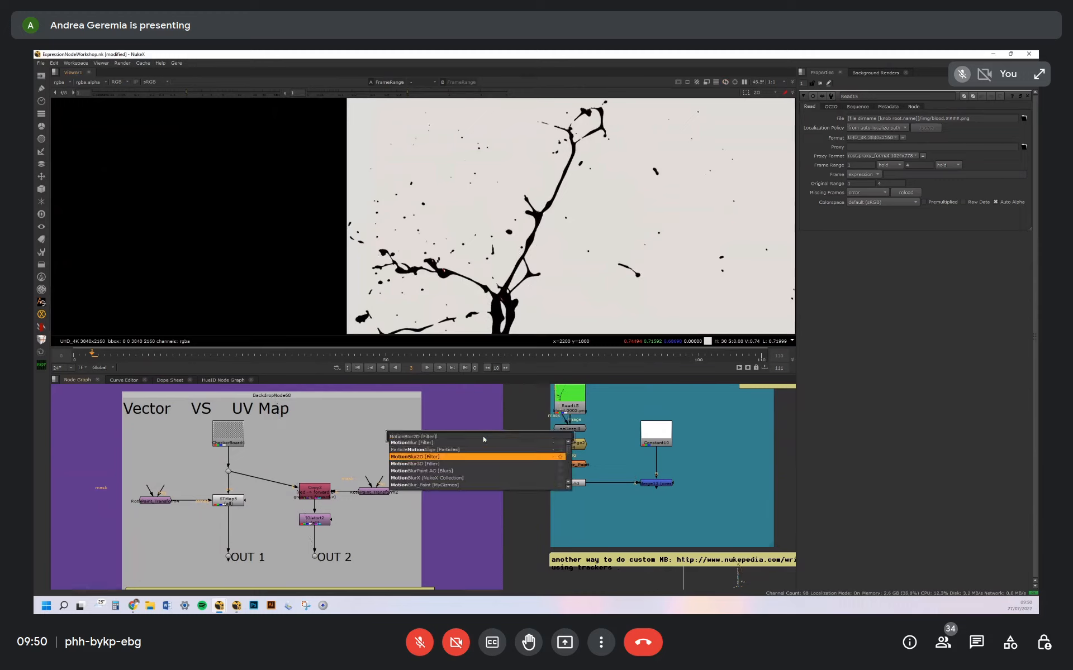
pyautogui.press('Return')
pyautogui.moveTo(503, 443); pyautogui.dragTo(481, 456)
pyautogui.click(451, 419)
pyautogui.press('t')
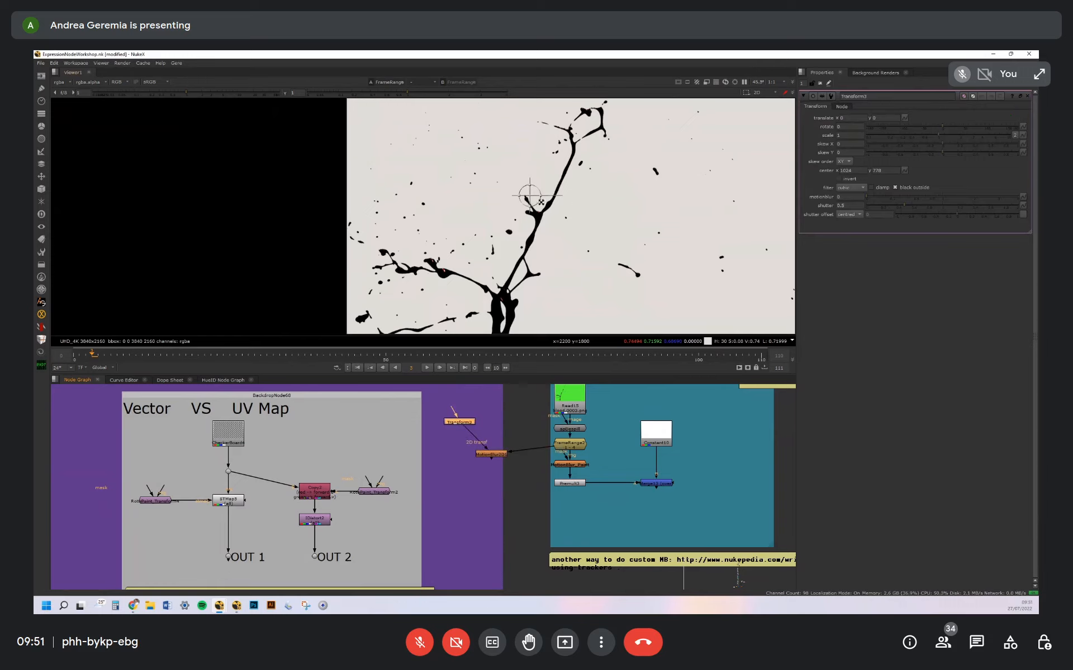
pyautogui.moveTo(541, 203); pyautogui.dragTo(548, 210)
pyautogui.click(490, 455)
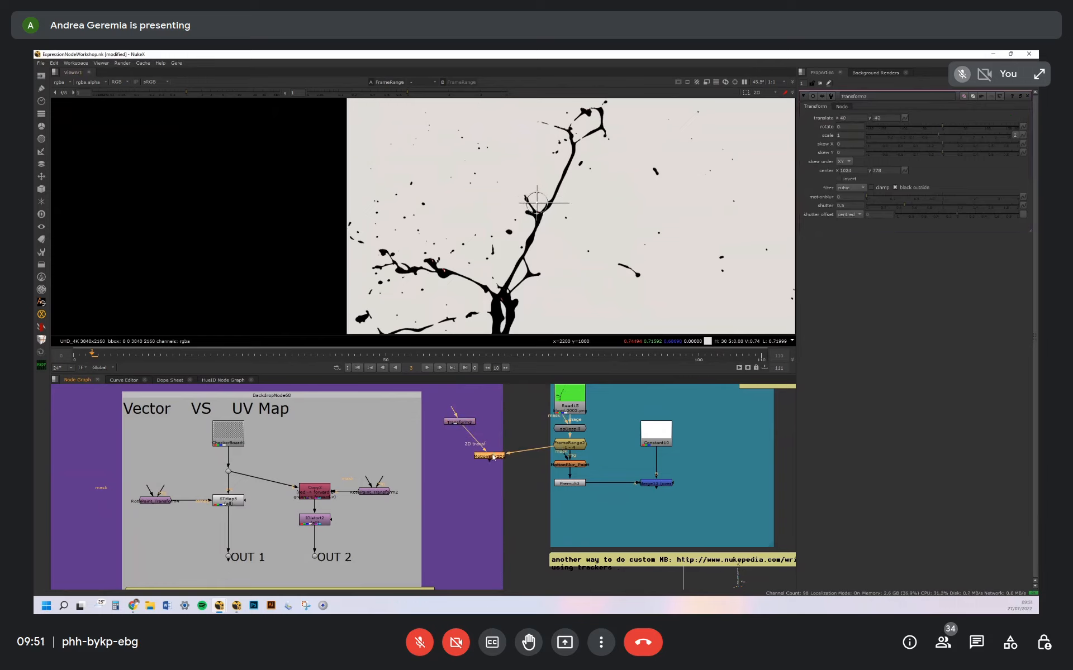
# Delete the MotionBlur2D node and the Transform node connected to it
pyautogui.doubleClick(492, 457)
pyautogui.press('Delete')
pyautogui.moveTo(437, 408); pyautogui.dragTo(466, 447)
pyautogui.press('Delete')
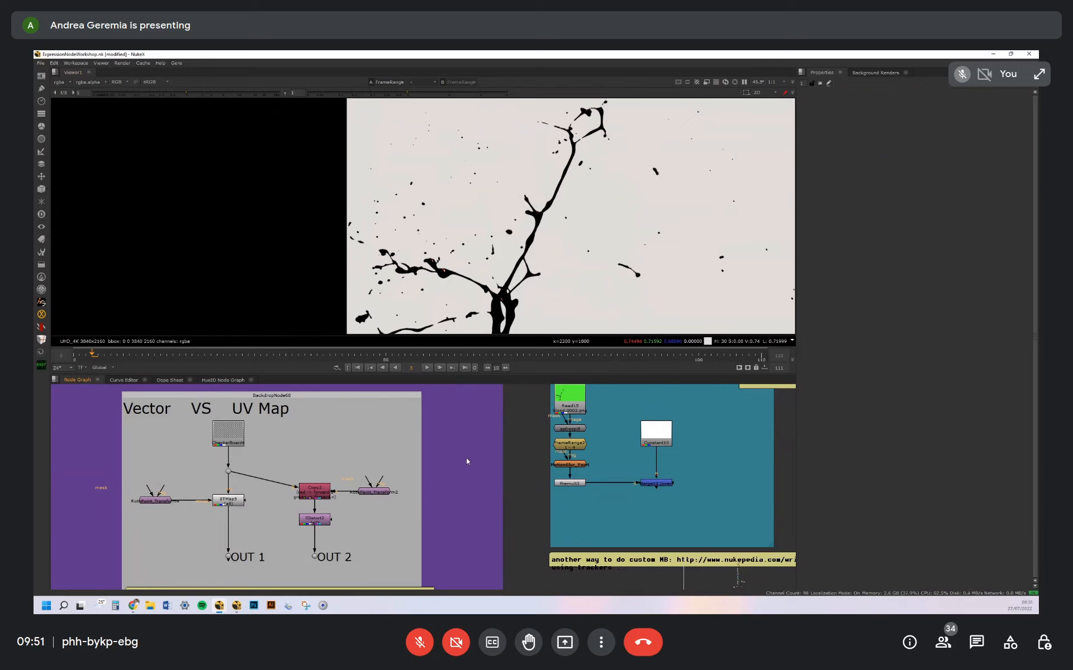
# Try a MotionBlur node fed by the FrameRange node, view its result on the splatter and remove the node
pyautogui.press('Tab')
pyautogui.write('motion')
pyautogui.press('Down')
pyautogui.press('Down')
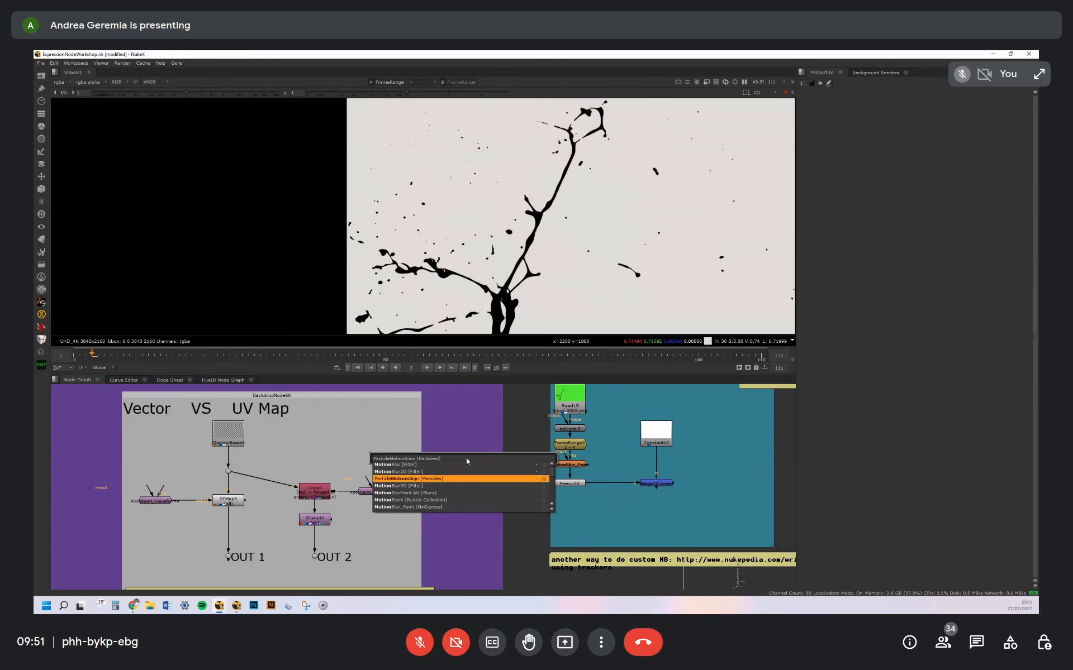
pyautogui.press('Up')
pyautogui.press('Up')
pyautogui.press('Return')
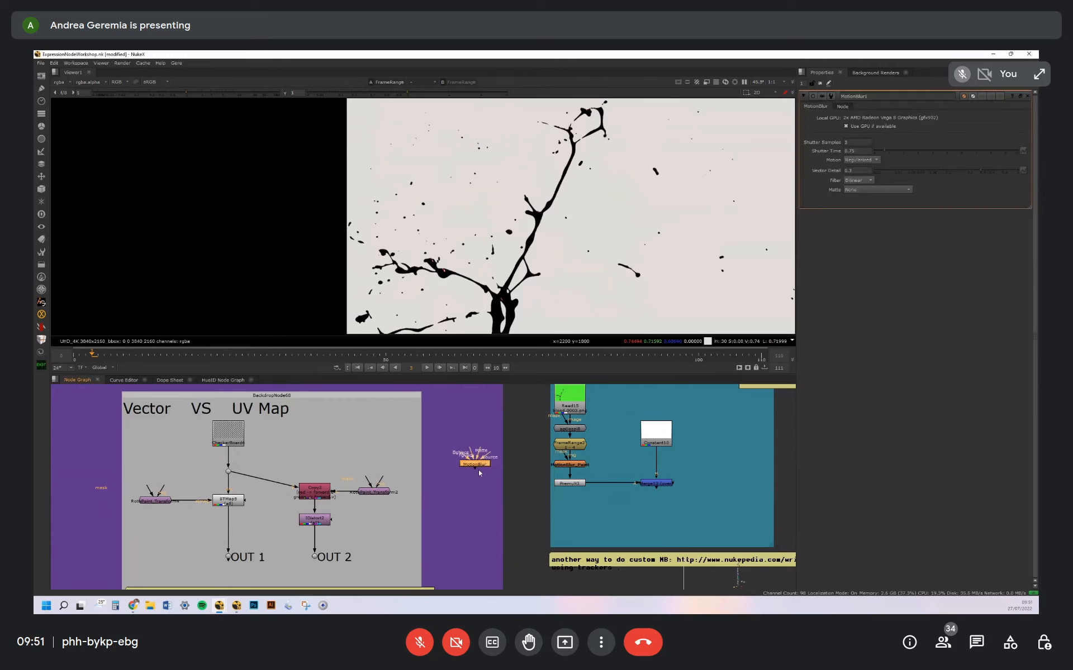
pyautogui.moveTo(491, 457)
pyautogui.mouseDown()
pyautogui.moveTo(570, 446)
pyautogui.moveTo(485, 468)
pyautogui.mouseUp()
pyautogui.press('1')
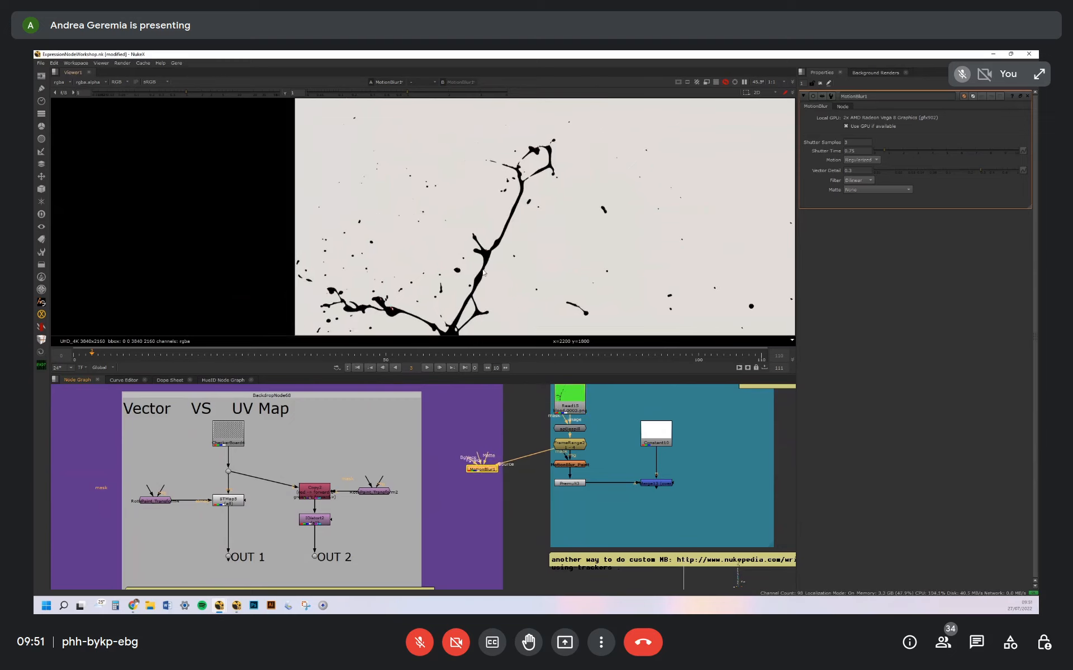
pyautogui.scroll(-3, 508, 266)
pyautogui.moveTo(484, 471); pyautogui.dragTo(483, 468)
pyautogui.press('Delete')
# Open the properties of MotionBlur_Paint and view its result on the blood splatter
pyautogui.moveTo(584, 468); pyautogui.dragTo(482, 464, button='middle')
pyautogui.click(474, 465)
pyautogui.doubleClick(474, 464)
pyautogui.press('1')
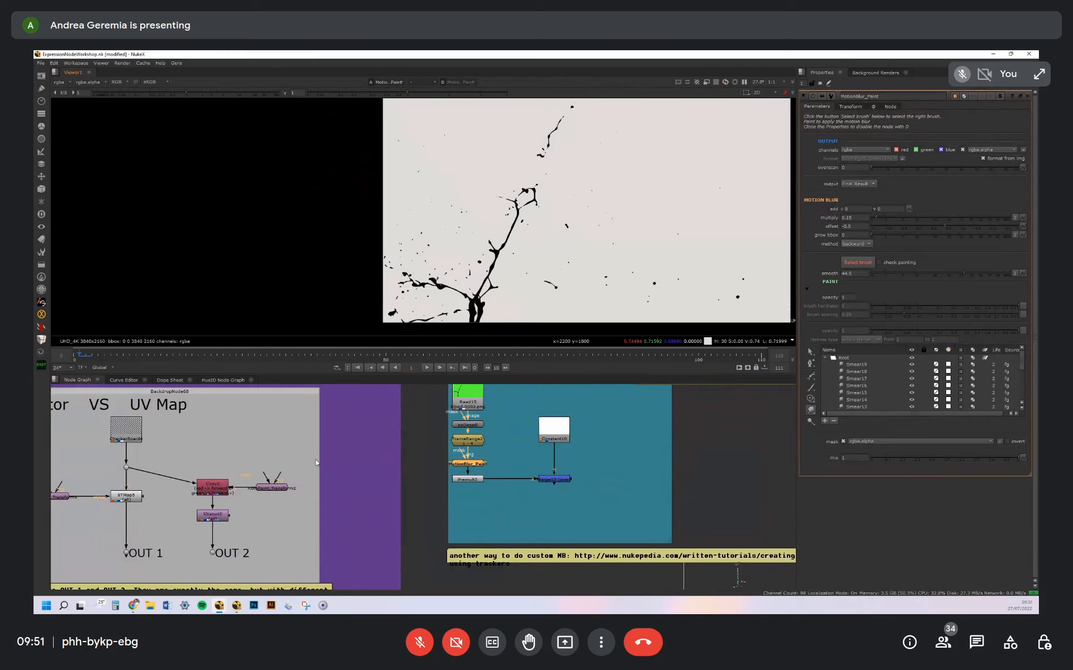
pyautogui.doubleClick(269, 487)
pyautogui.moveTo(274, 489); pyautogui.dragTo(266, 521, button='middle')
pyautogui.click(431, 487)
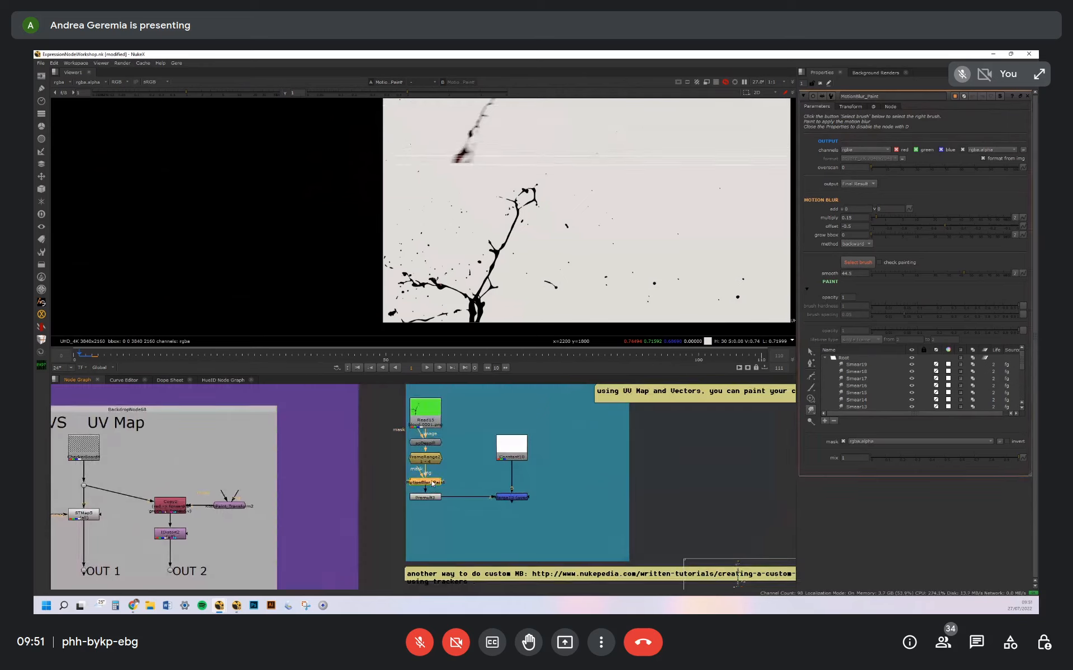
# Examine the node network inside the MotionBlur_Paint group, including its RotoPaint, merge and VectorBlur nodes, and return to the main graph
pyautogui.hotkey('ctrl', 'Return')
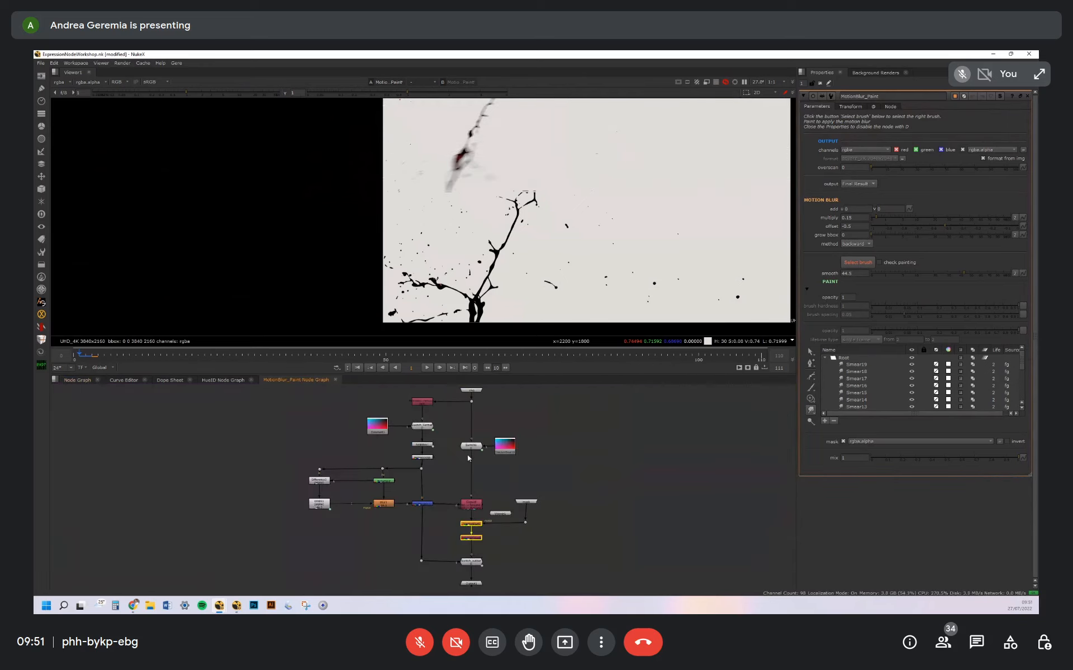
pyautogui.scroll(3, 444, 459)
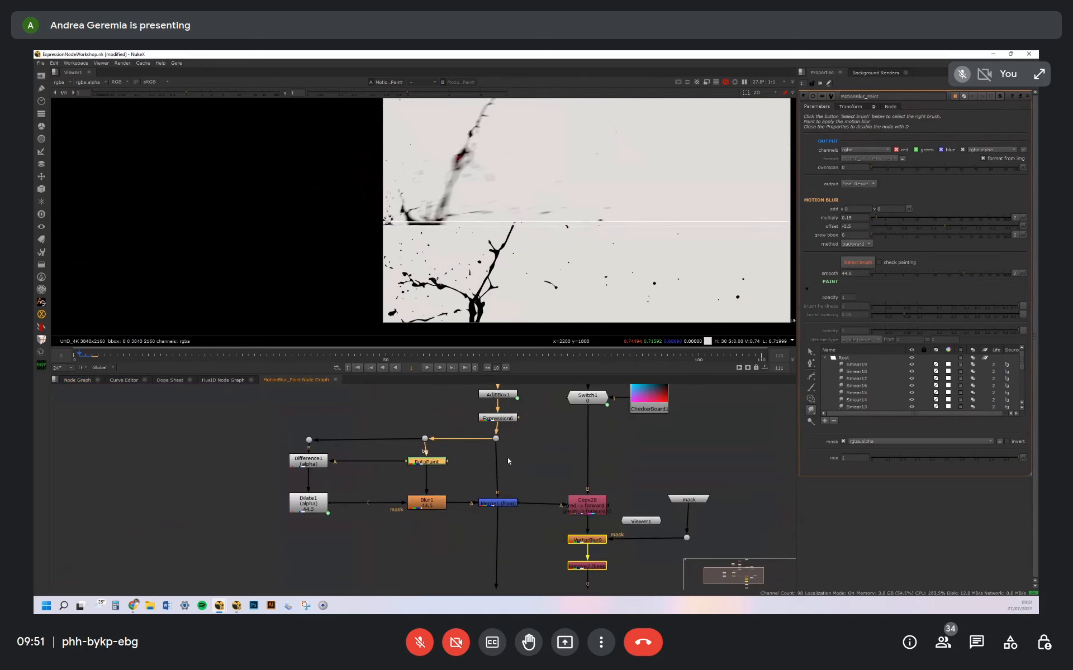
pyautogui.moveTo(507, 457); pyautogui.dragTo(459, 440, button='middle')
pyautogui.moveTo(470, 468); pyautogui.dragTo(463, 471)
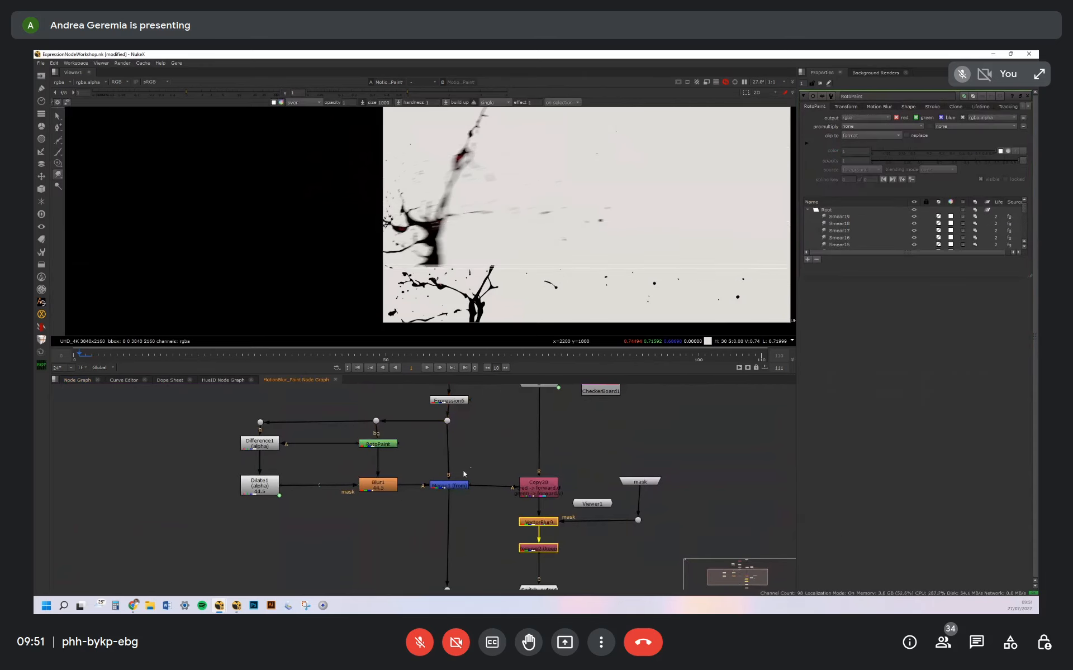
pyautogui.doubleClick(458, 484)
pyautogui.click(475, 461)
pyautogui.moveTo(514, 469); pyautogui.dragTo(482, 420, button='middle')
pyautogui.click(504, 458)
pyautogui.doubleClick(506, 458)
pyautogui.click(495, 478)
pyautogui.doubleClick(494, 478)
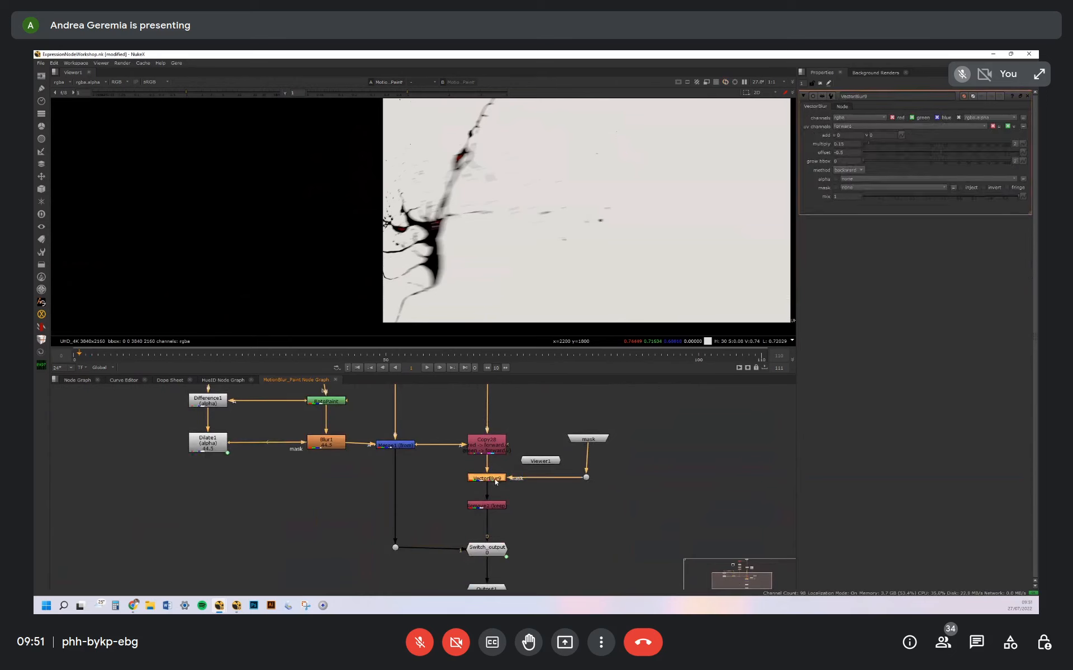
pyautogui.click(335, 379)
# With its properties closed, toggle the MotionBlur_Paint node off and on, and reopen its properties
pyautogui.doubleClick(434, 484)
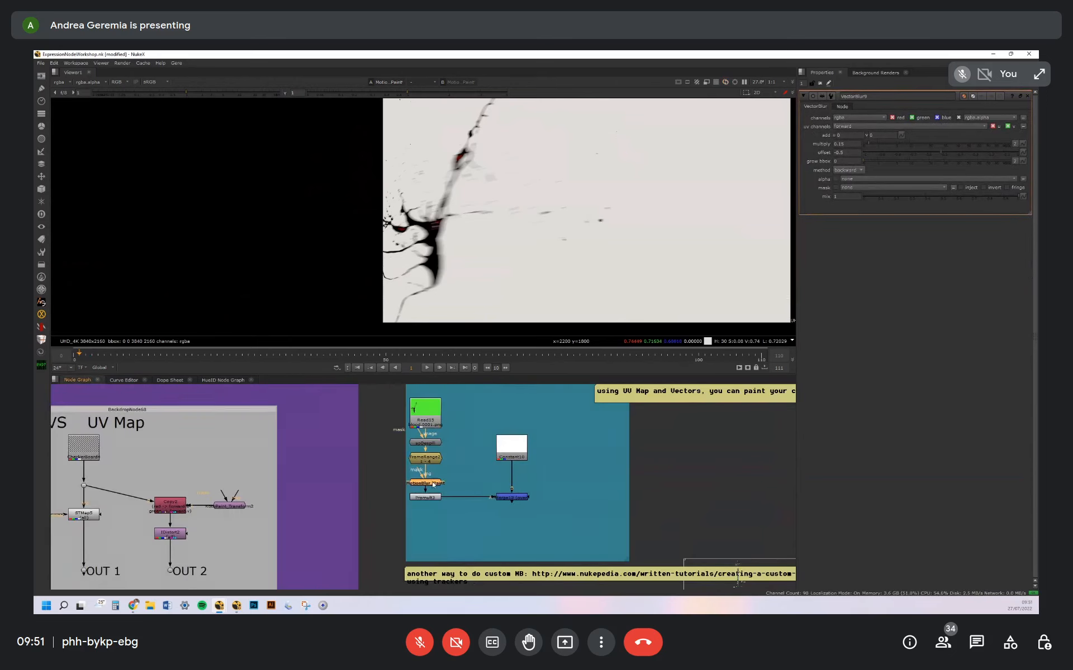
pyautogui.click(1027, 97)
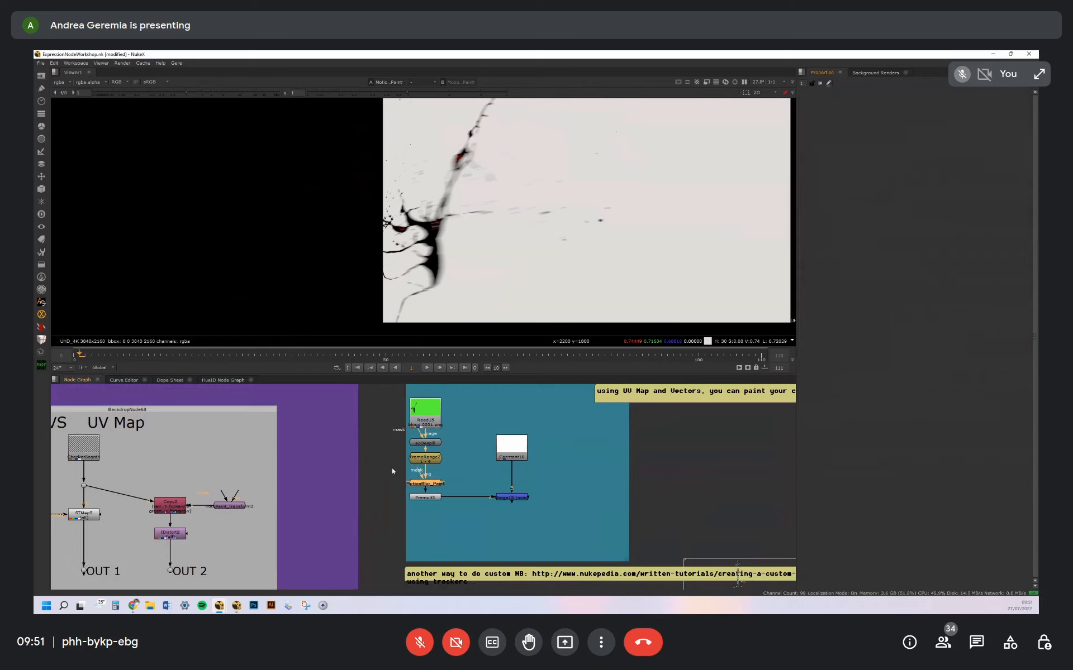
pyautogui.press('d')
pyautogui.press('d')
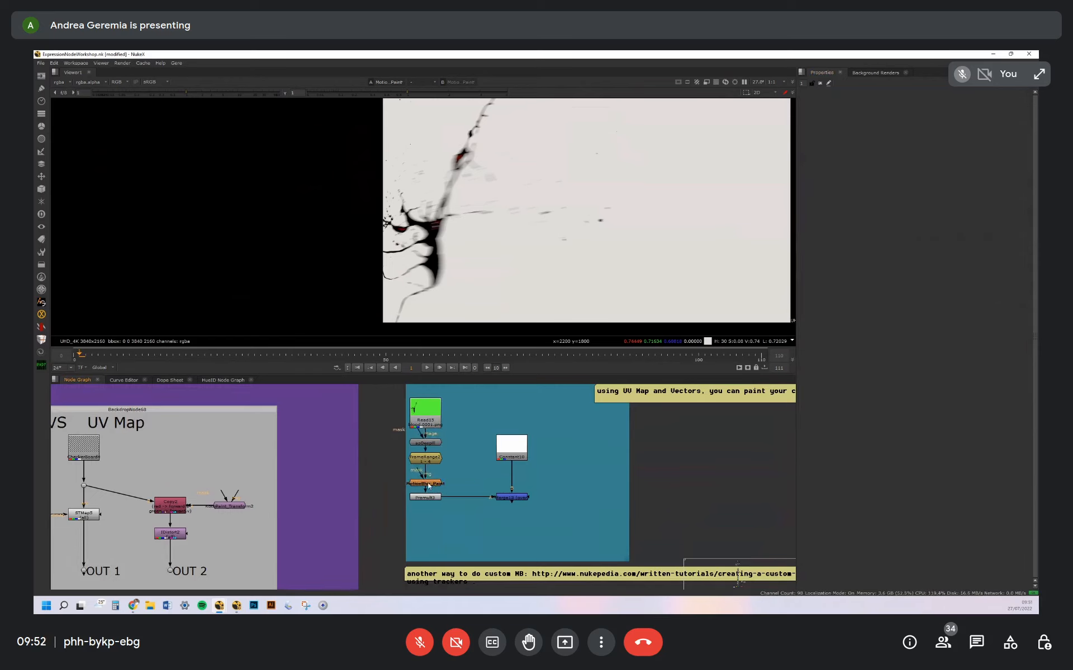
pyautogui.doubleClick(433, 483)
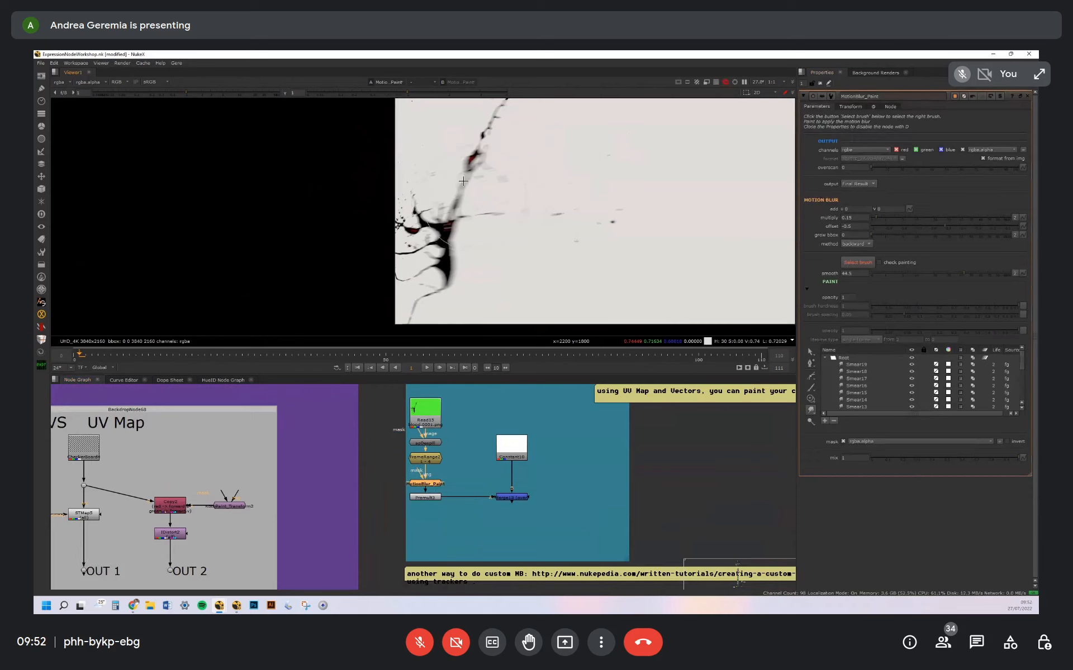
# Select the motion blur brush and paint smear strokes around the small isolated droplet on frame 1
pyautogui.scroll(4, 473, 186)
pyautogui.keyDown('shift'); pyautogui.moveTo(529, 192); pyautogui.dragTo(512, 162); pyautogui.keyUp('shift')
pyautogui.moveTo(512, 160); pyautogui.dragTo(508, 220, button='middle')
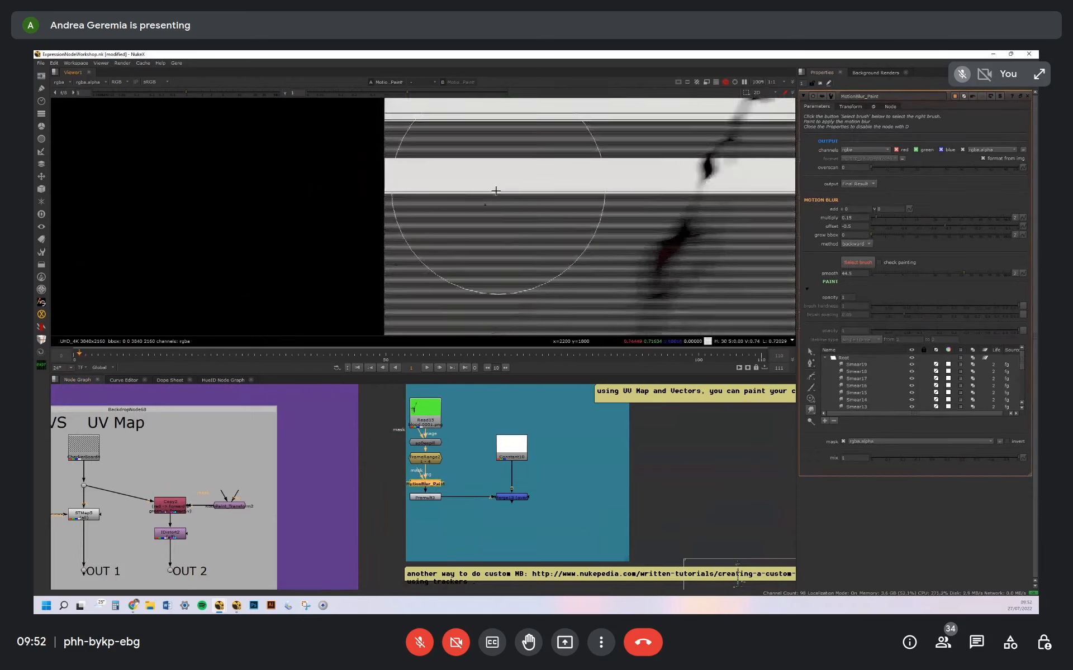
pyautogui.click(845, 265)
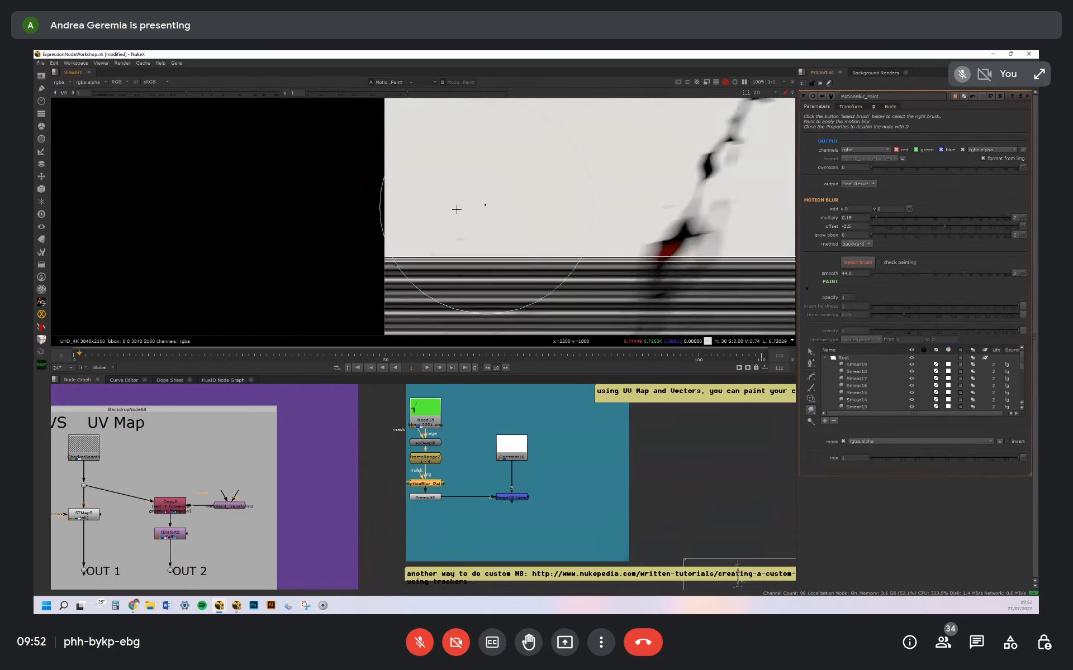
pyautogui.scroll(5, 487, 204)
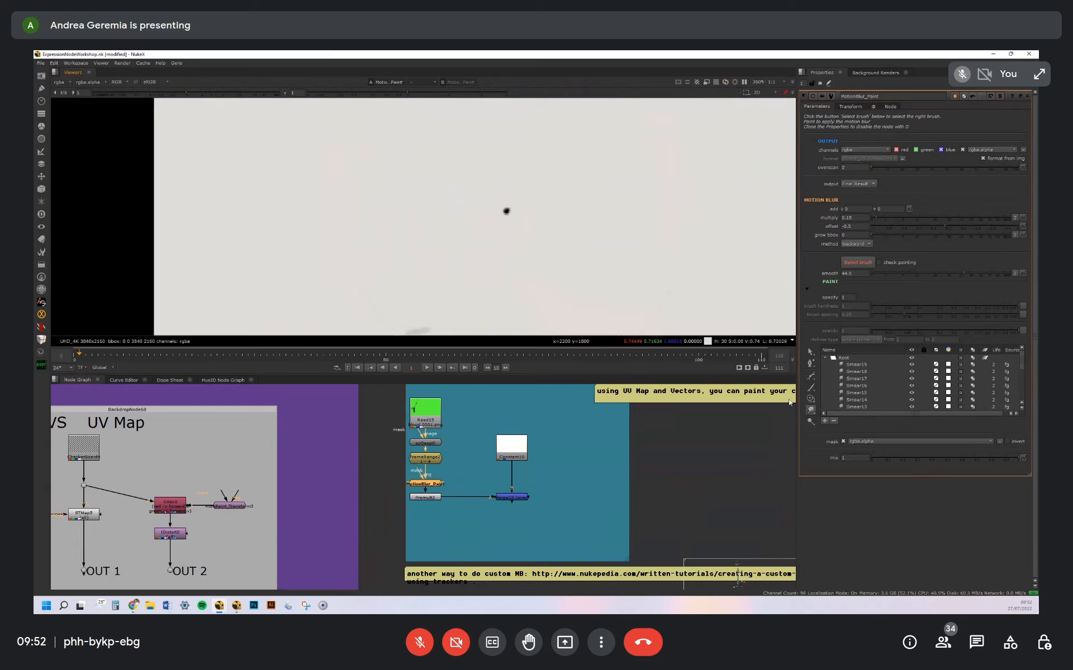
pyautogui.moveTo(517, 212)
pyautogui.mouseDown()
pyautogui.moveTo(569, 180)
pyautogui.moveTo(448, 246)
pyautogui.mouseUp()
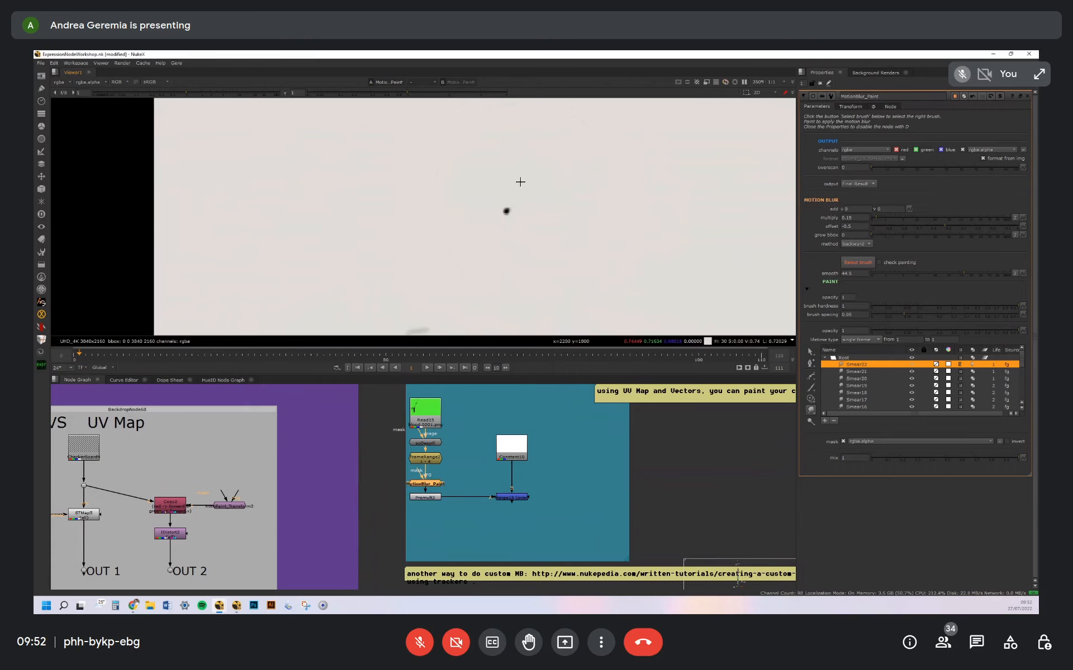
# Adjust the motion blur multiply of MotionBlur_Paint and set its offset to -0.4
pyautogui.scroll(-3, 520, 181)
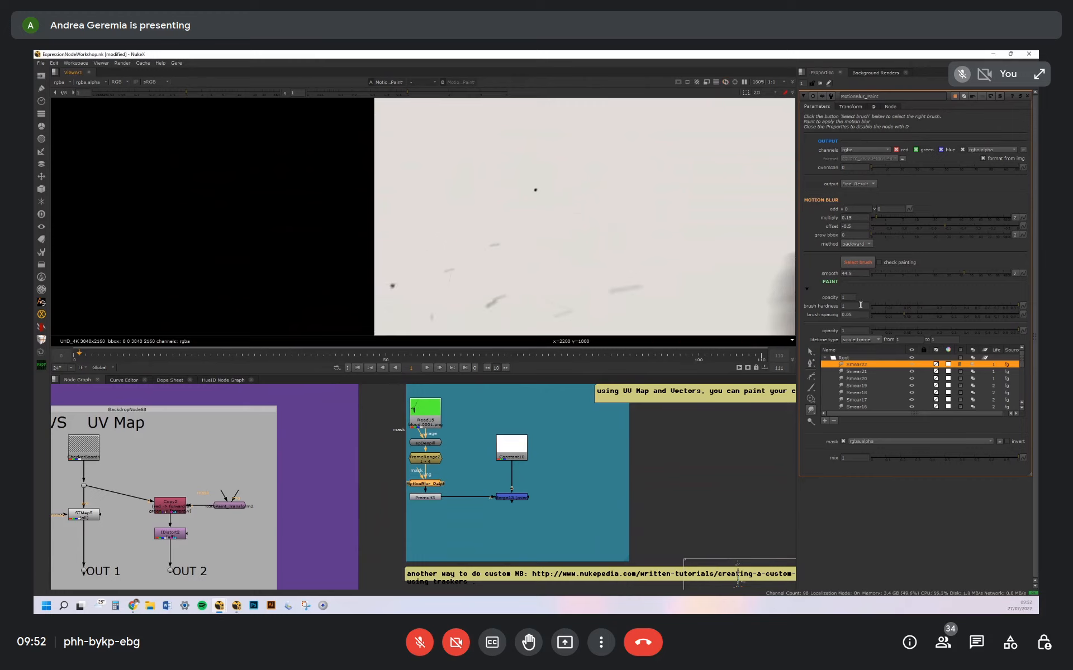
pyautogui.press('Down')
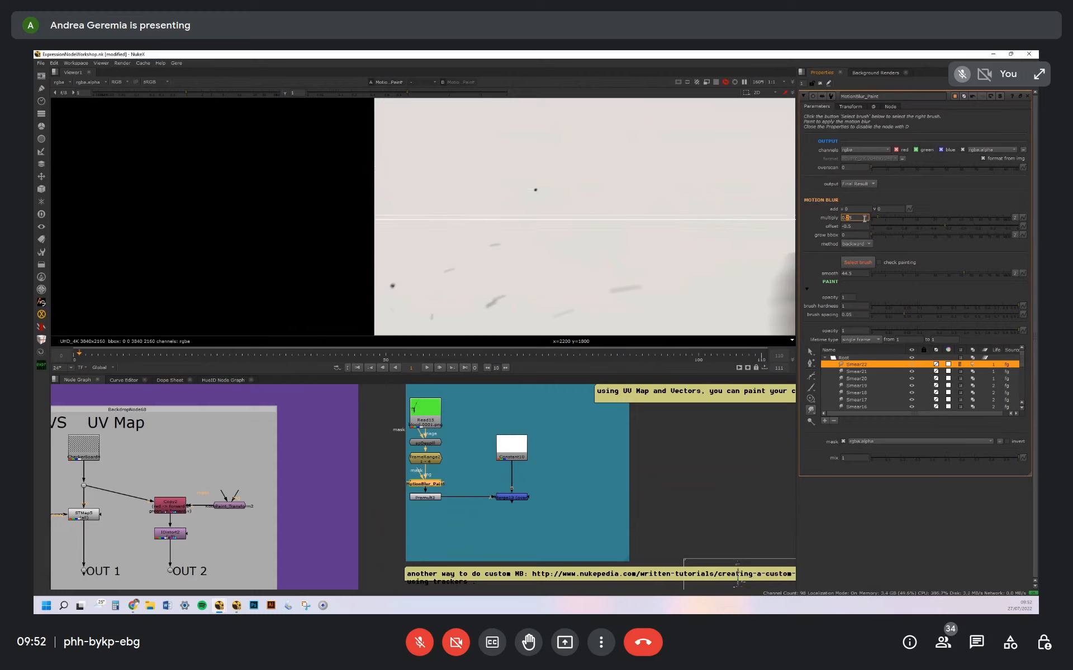
pyautogui.press('Tab')
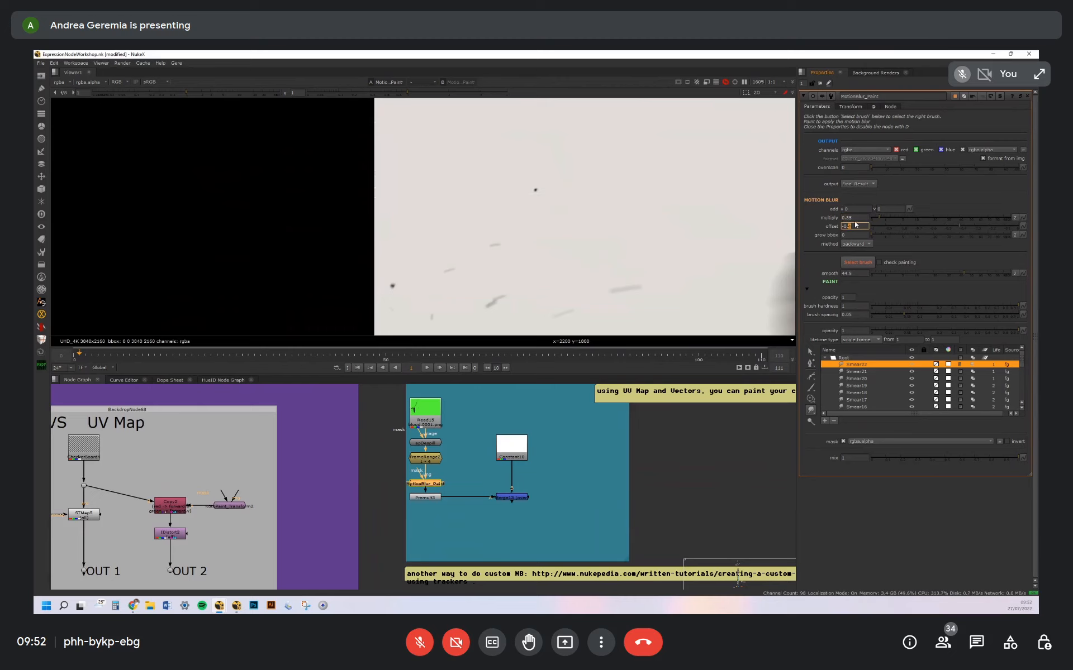
pyautogui.press('Up')
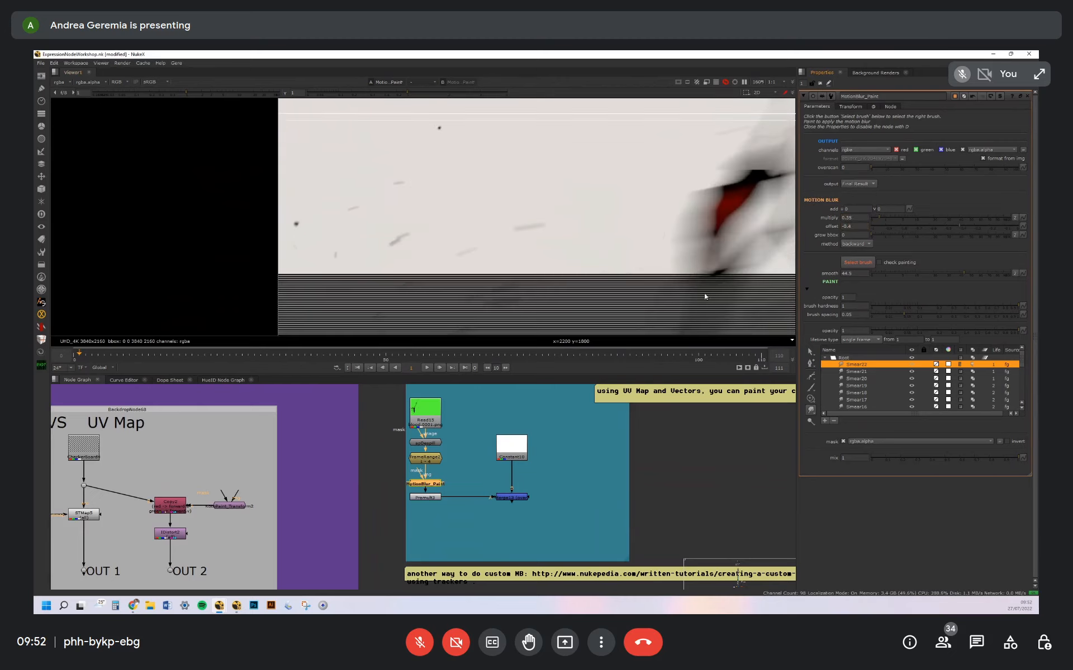
# Paint a motion blur smear stroke beside the splatter's thick branch and close all node properties
pyautogui.moveTo(675, 208); pyautogui.dragTo(524, 218, button='middle')
pyautogui.moveTo(627, 203); pyautogui.dragTo(503, 228)
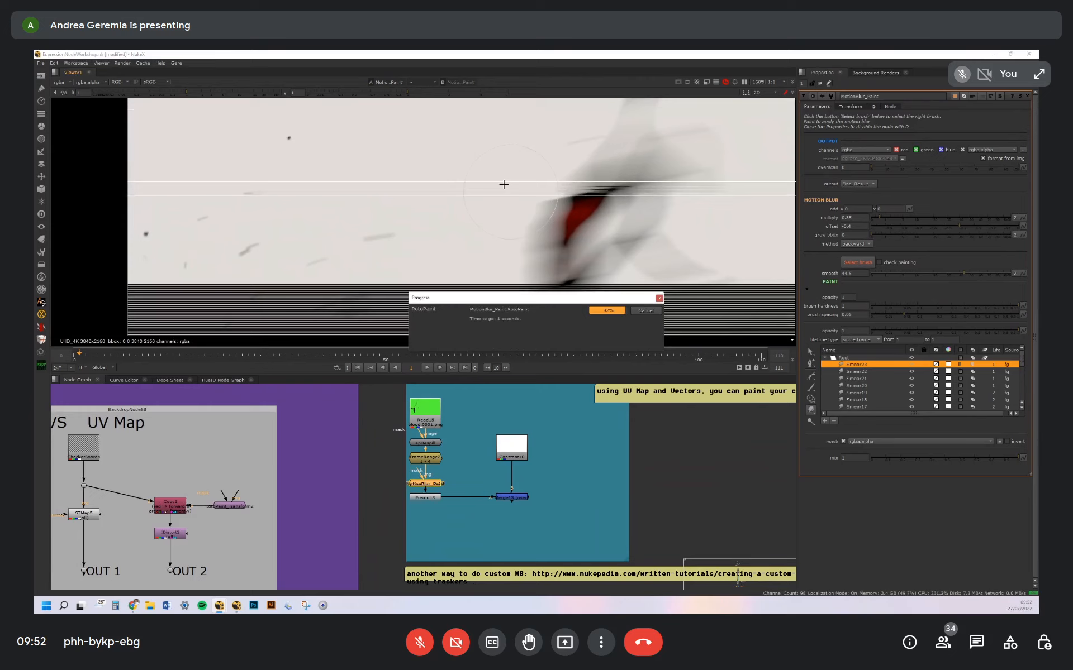
pyautogui.click(852, 514)
pyautogui.hotkey('ctrl', 'shift', 'a')
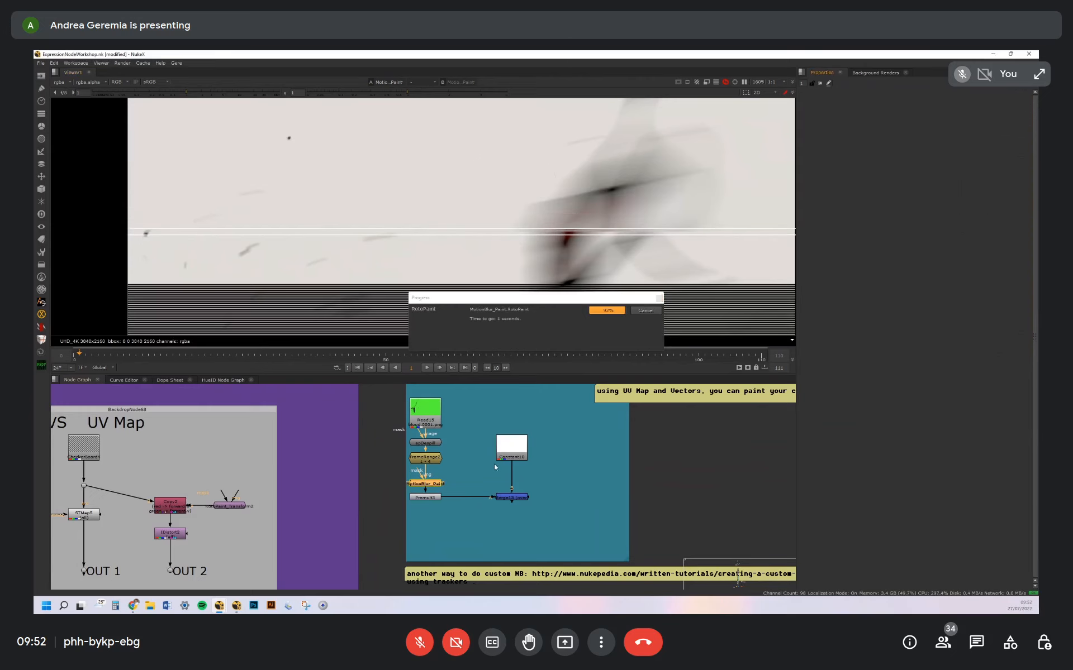
# Leave the MotionBlur Paint setup and look over the backdrop with the expressions-101 tutorial link and its 3D scene nodes
pyautogui.click(494, 465)
pyautogui.moveTo(494, 465); pyautogui.dragTo(603, 454, button='middle')
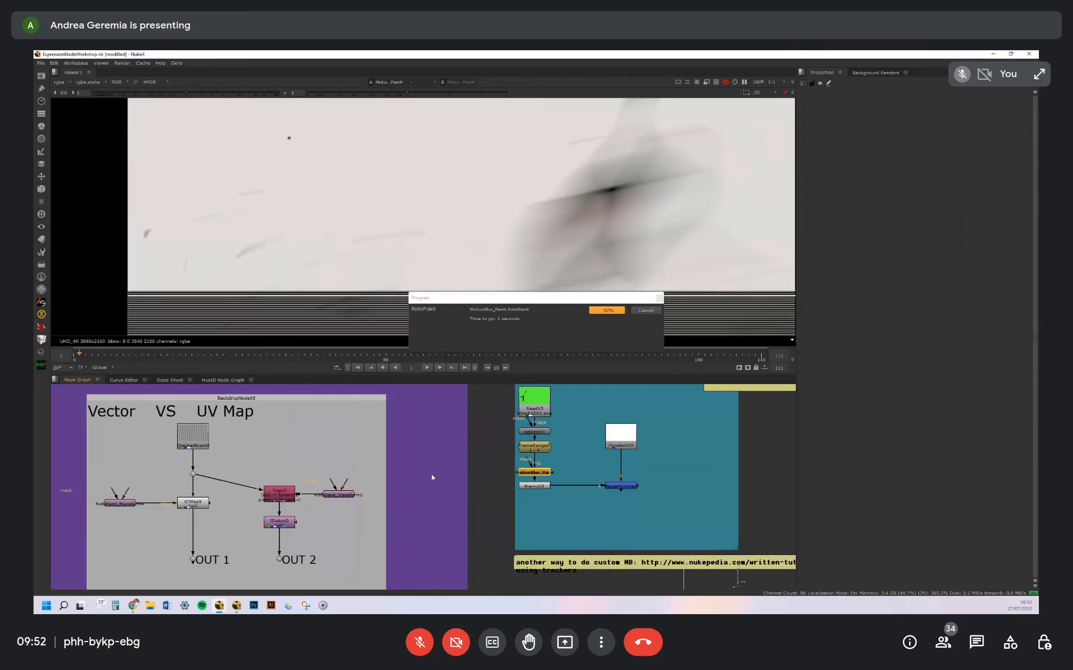
pyautogui.click(551, 473)
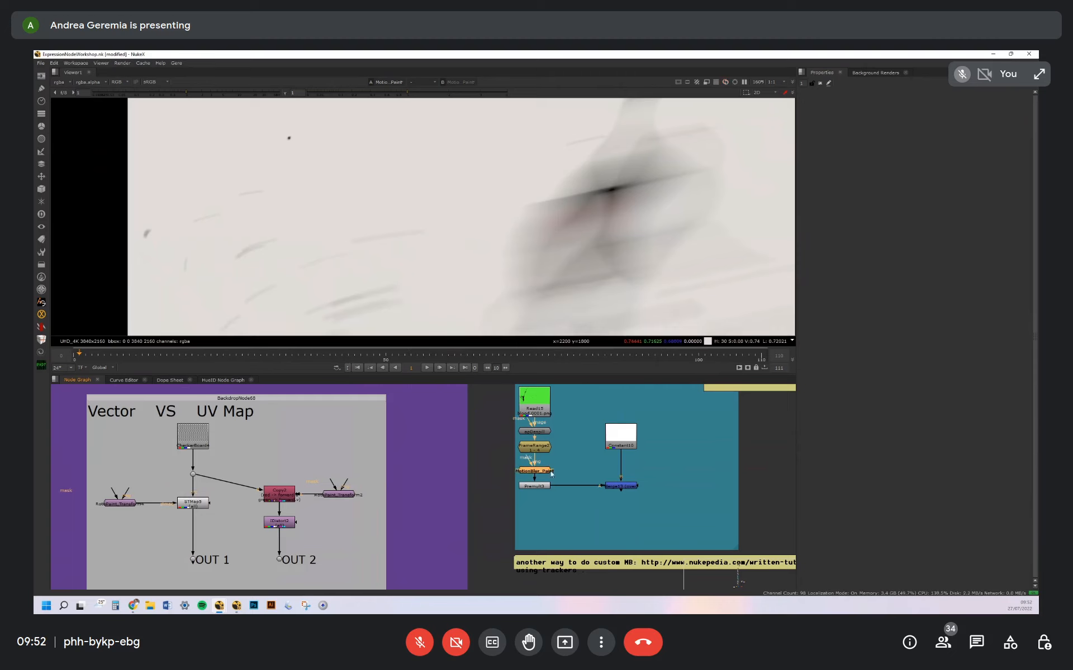
pyautogui.scroll(-3, 565, 447)
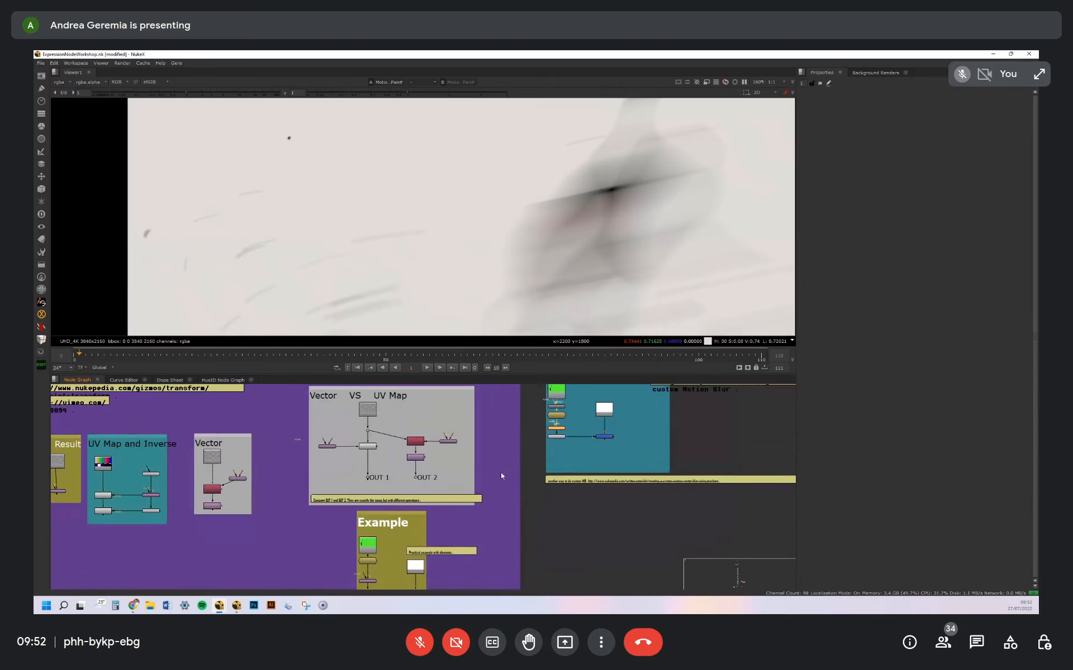
pyautogui.scroll(-4, 500, 476)
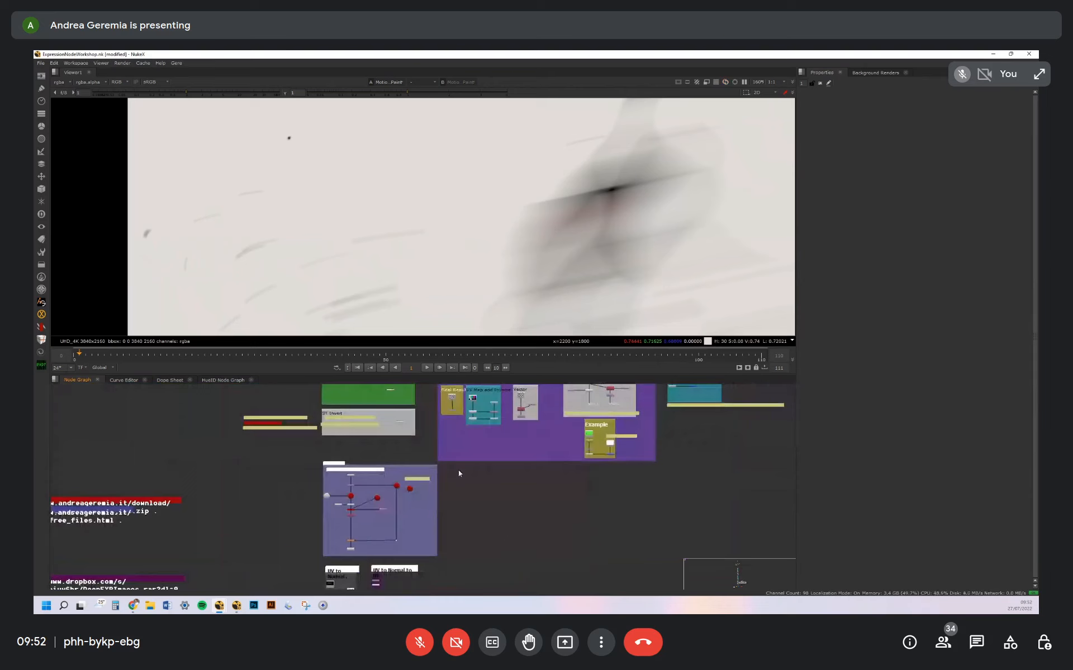
pyautogui.moveTo(349, 472); pyautogui.dragTo(448, 436, button='middle')
pyautogui.scroll(6, 442, 447)
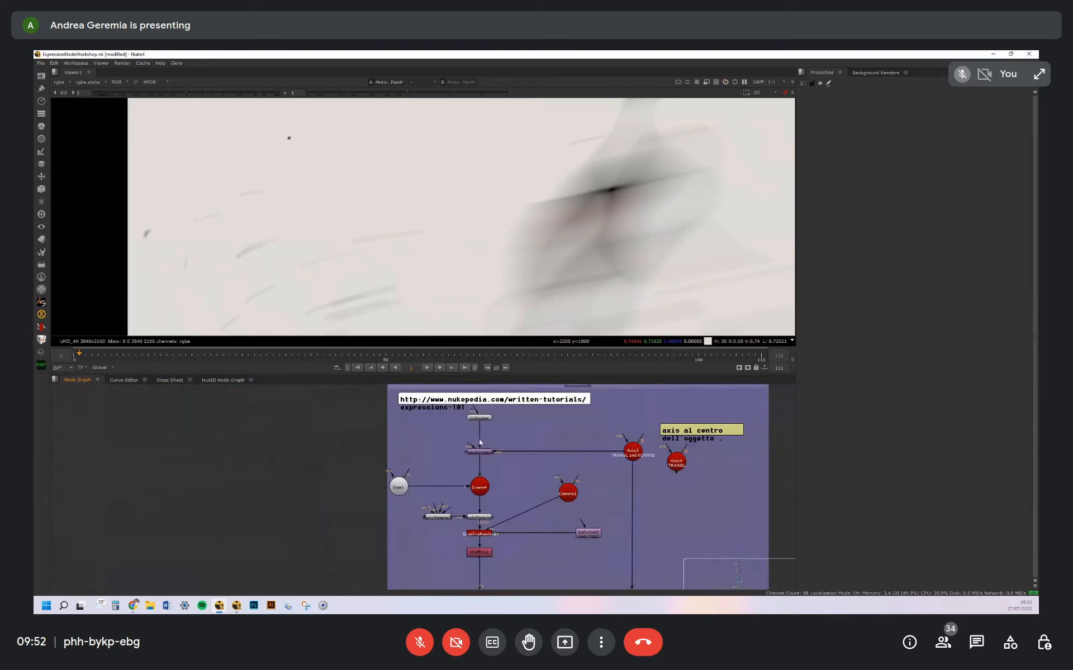
# Go to the UV to Normal backdrop and select its source Read node
pyautogui.scroll(-5, 514, 425)
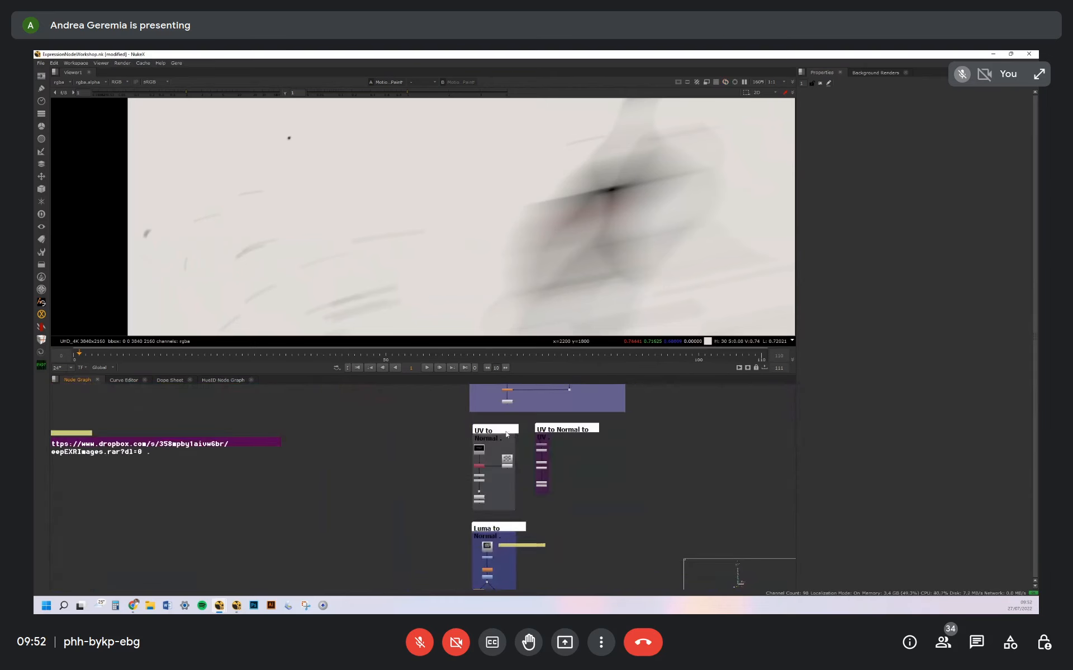
pyautogui.scroll(4, 511, 433)
pyautogui.scroll(-4, 523, 418)
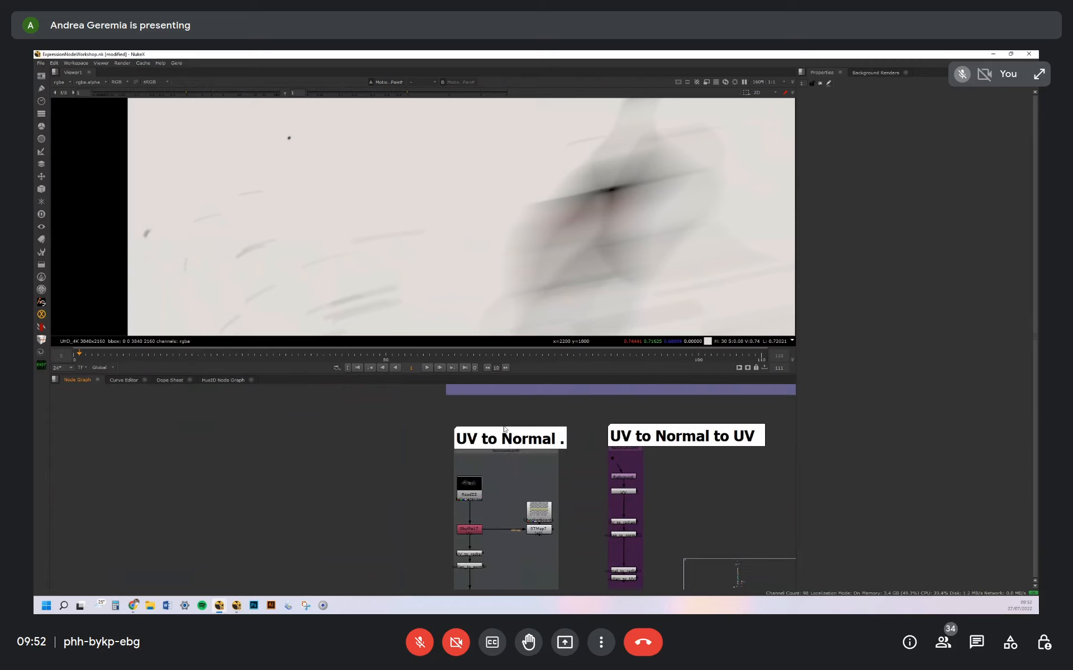
pyautogui.moveTo(465, 413); pyautogui.dragTo(644, 497)
pyautogui.scroll(4, 508, 427)
pyautogui.click(487, 450)
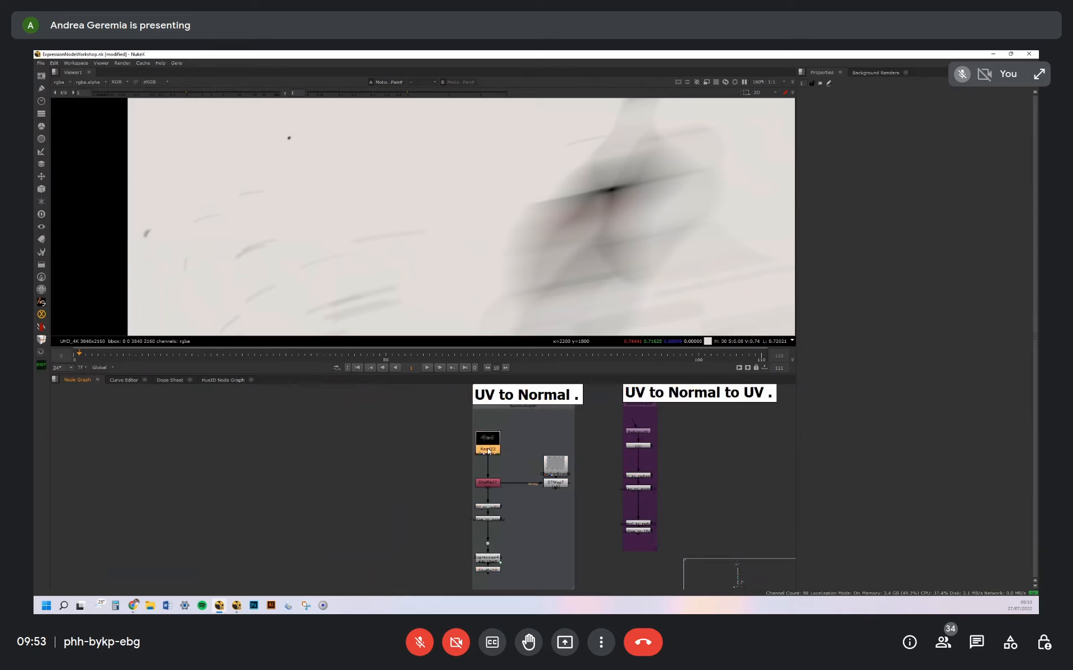
# View the UV pass from the shuffle node below the helicopter Read in the UV to Normal setup
pyautogui.moveTo(503, 465); pyautogui.dragTo(525, 430, button='middle')
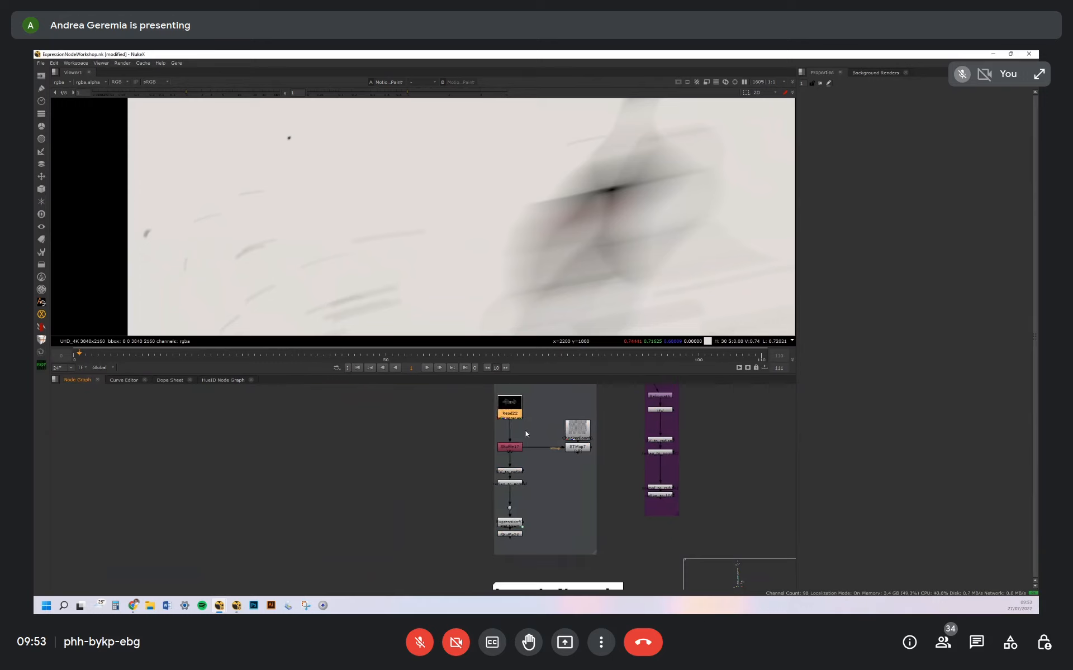
pyautogui.click(511, 449)
pyautogui.press('1')
pyautogui.scroll(-8, 557, 195)
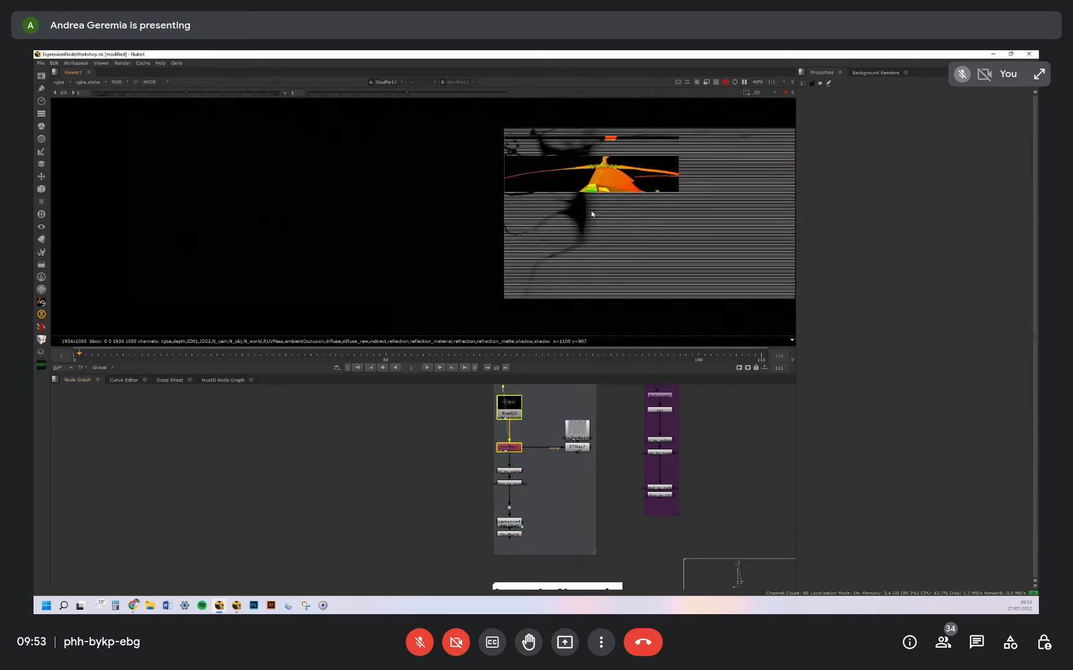
pyautogui.moveTo(485, 226); pyautogui.dragTo(516, 225, button='middle')
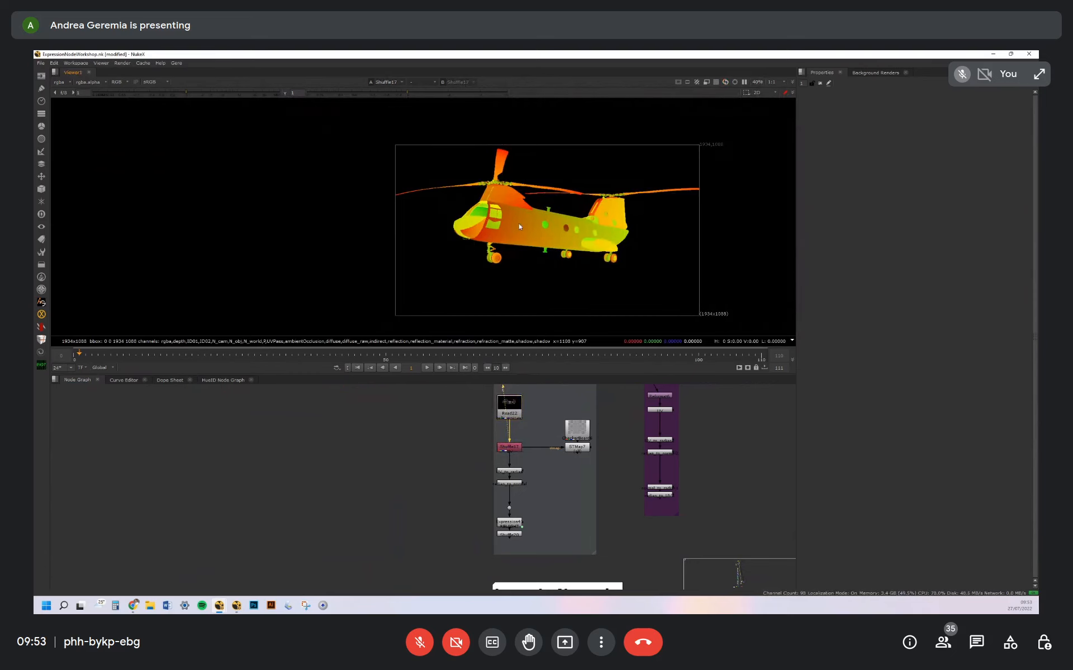
pyautogui.scroll(3, 506, 210)
pyautogui.moveTo(532, 481); pyautogui.dragTo(549, 457, button='middle')
pyautogui.scroll(3, 550, 460)
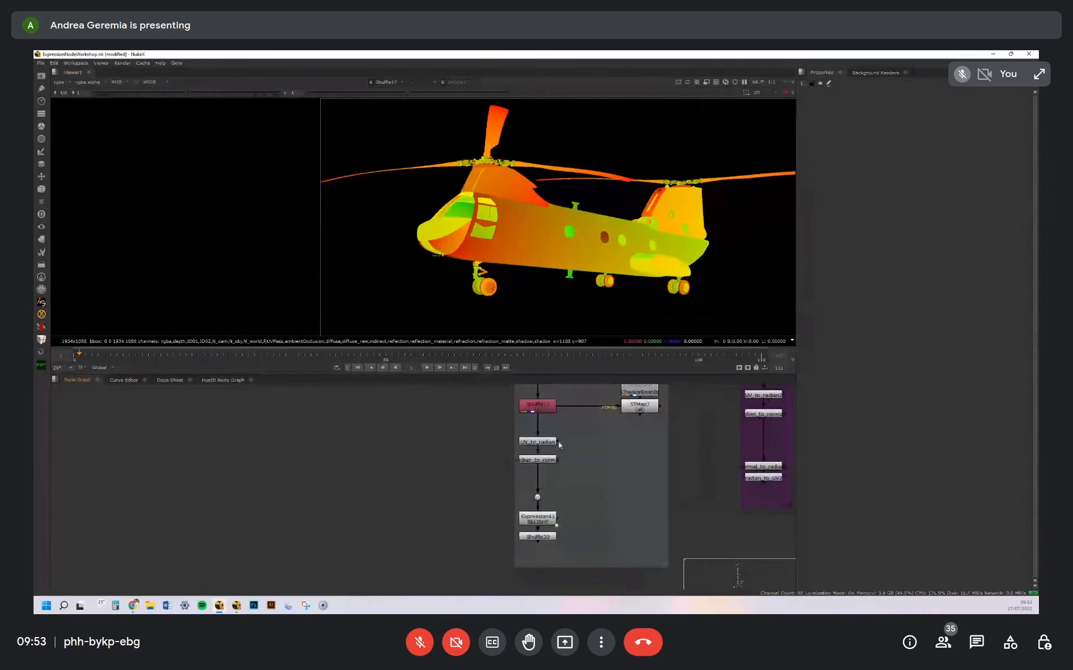
# Open the UV_to_radian and radian_to_normal expressions one after the other and view each one's output
pyautogui.doubleClick(547, 441)
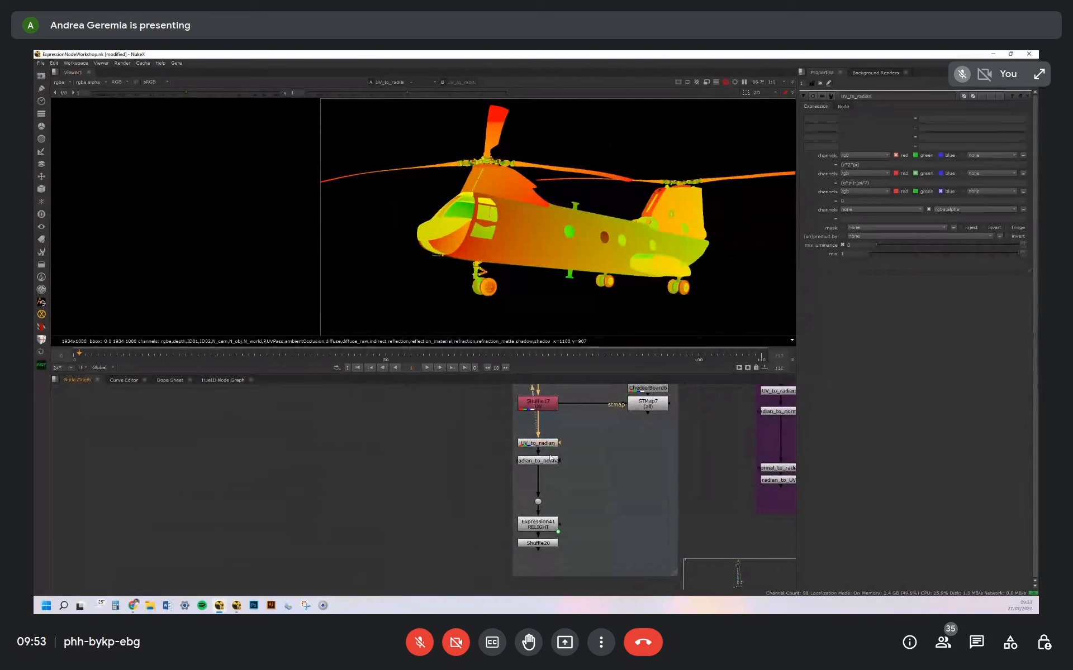
pyautogui.press('1')
pyautogui.doubleClick(548, 465)
pyautogui.moveTo(548, 464); pyautogui.dragTo(549, 470)
pyautogui.press('1')
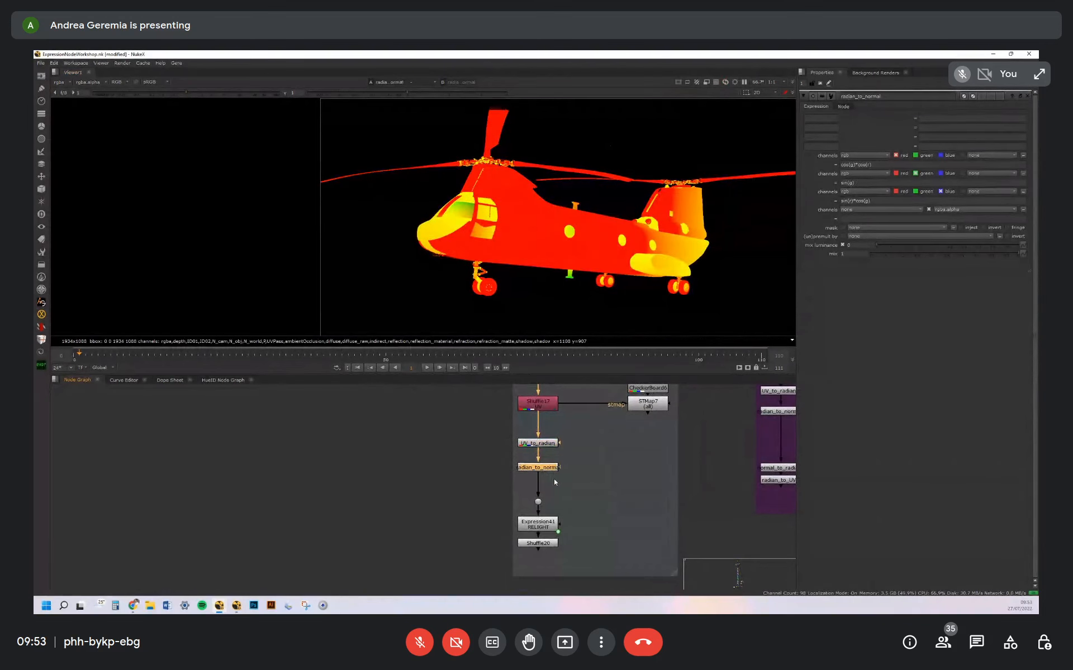
# Open the RELIGHT expression node at the end of the UV to Normal chain and view its output
pyautogui.moveTo(580, 504); pyautogui.dragTo(598, 446, button='middle')
pyautogui.click(565, 471)
pyautogui.doubleClick(565, 470)
pyautogui.press('1')
pyautogui.click(551, 480)
pyautogui.click(553, 473)
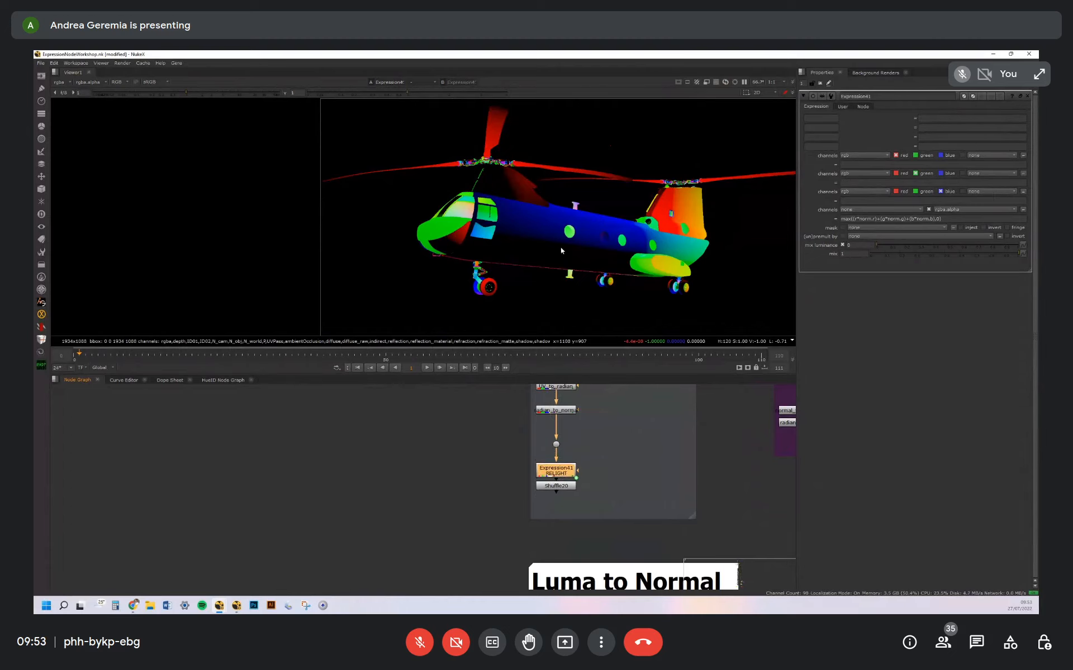
# Show the alpha channel and adjust the relight's left/right and up/down light direction, with up/down ending at -14
pyautogui.press('a')
pyautogui.click(842, 106)
pyautogui.moveTo(923, 127); pyautogui.dragTo(886, 130)
pyautogui.moveTo(966, 117); pyautogui.dragTo(1003, 115)
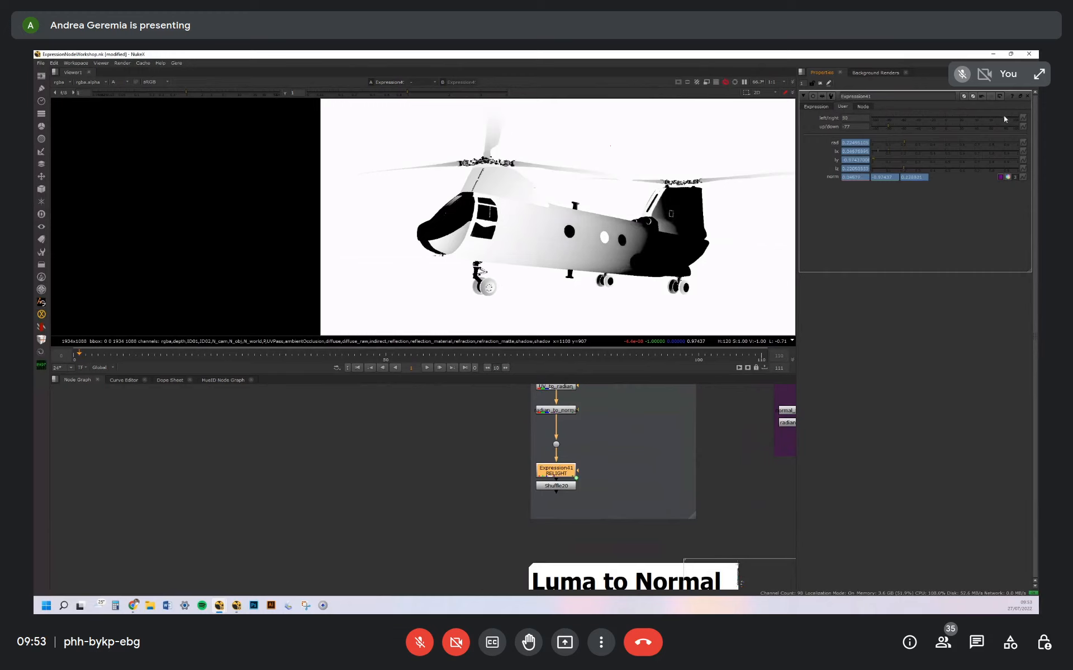
pyautogui.moveTo(886, 128); pyautogui.dragTo(934, 123)
# Go to the UV to Normal to UV backdrop and examine the normal-to-radian expression in its node chain
pyautogui.moveTo(740, 398); pyautogui.dragTo(479, 521, button='middle')
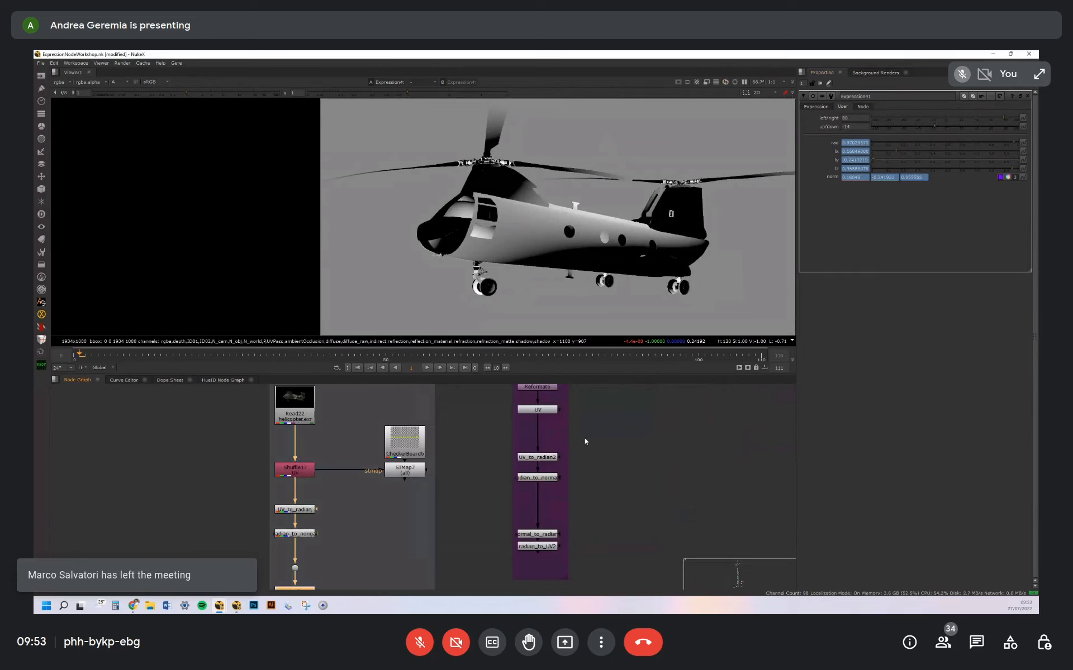
pyautogui.moveTo(593, 425); pyautogui.dragTo(619, 465, button='middle')
pyautogui.moveTo(596, 389); pyautogui.dragTo(641, 421, button='middle')
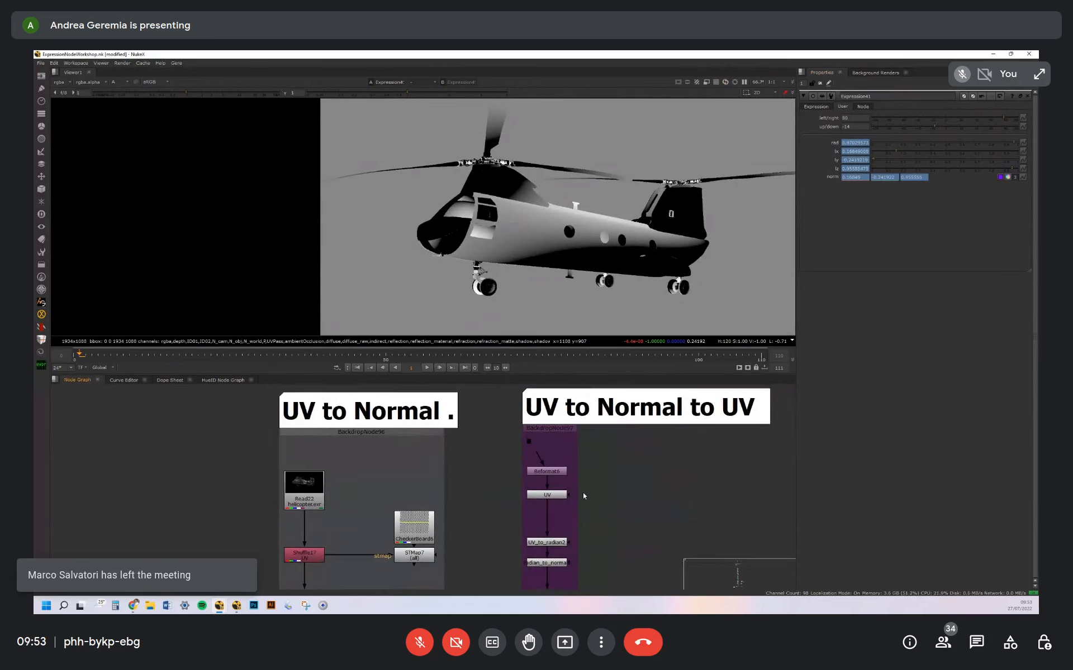
pyautogui.moveTo(583, 493); pyautogui.dragTo(641, 401, button='middle')
pyautogui.doubleClick(616, 525)
pyautogui.click(617, 541)
pyautogui.moveTo(617, 542); pyautogui.dragTo(694, 426, button='middle')
pyautogui.moveTo(602, 570); pyautogui.dragTo(635, 419, button='middle')
# Go to the Luma to Normal backdrop and view the Multiply node's output below the Read and Blur
pyautogui.scroll(-4, 656, 454)
pyautogui.click(572, 397)
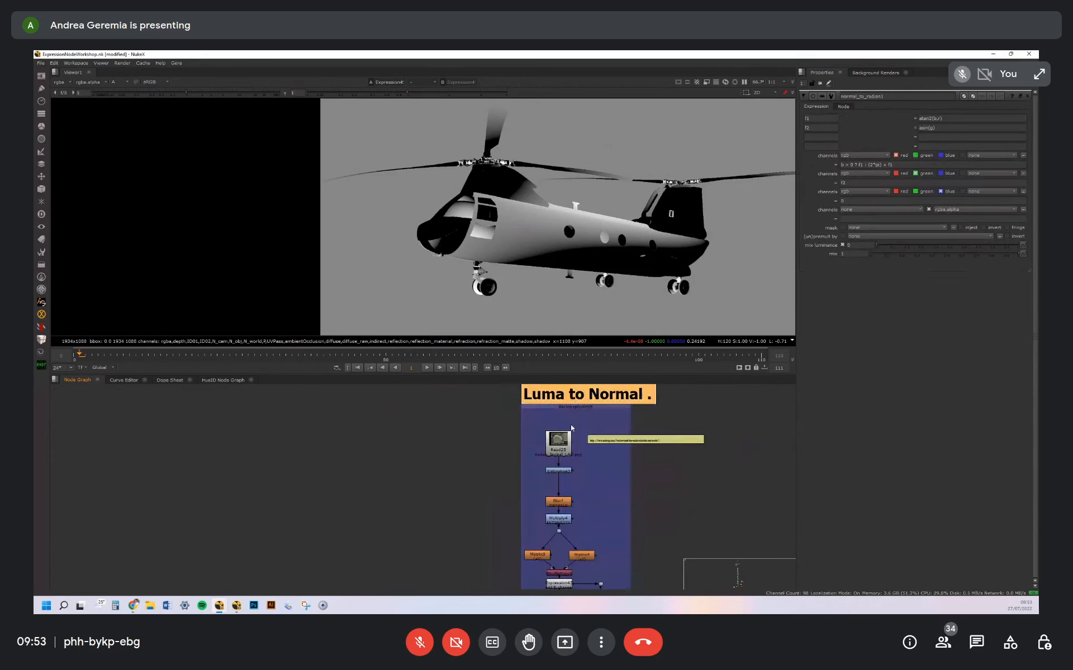
pyautogui.click(561, 454)
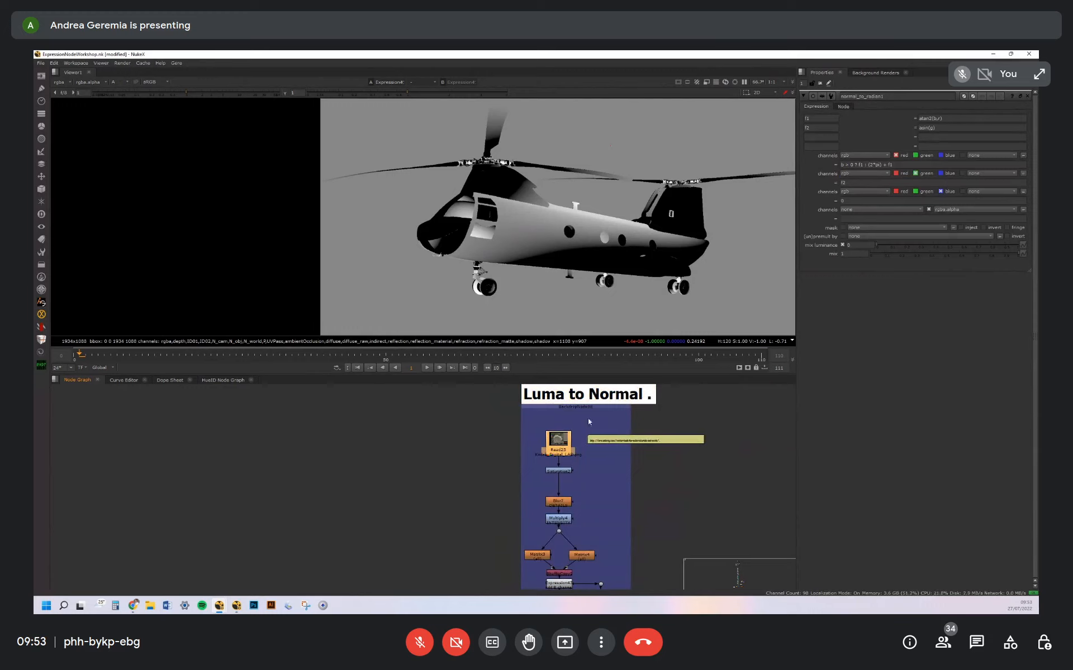
pyautogui.moveTo(594, 464); pyautogui.dragTo(639, 435, button='middle')
pyautogui.click(604, 441)
pyautogui.click(604, 489)
pyautogui.press('1')
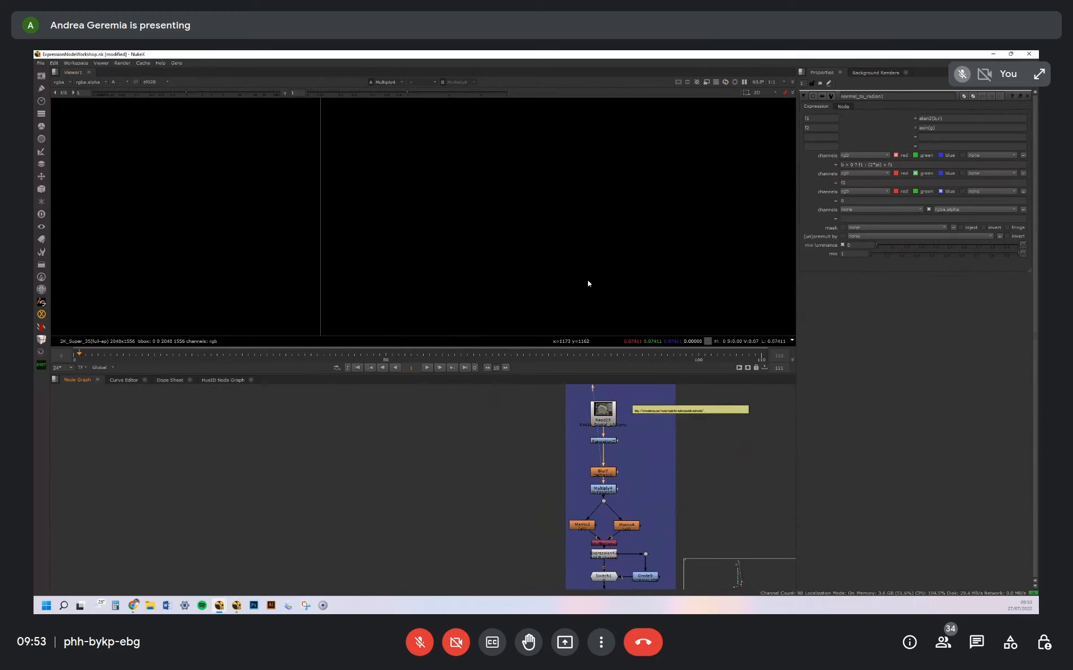
# View the combined output of the two Matrix nodes, then open and view the "add B channel" expression
pyautogui.moveTo(648, 532); pyautogui.dragTo(646, 475, button='middle')
pyautogui.scroll(3, 645, 475)
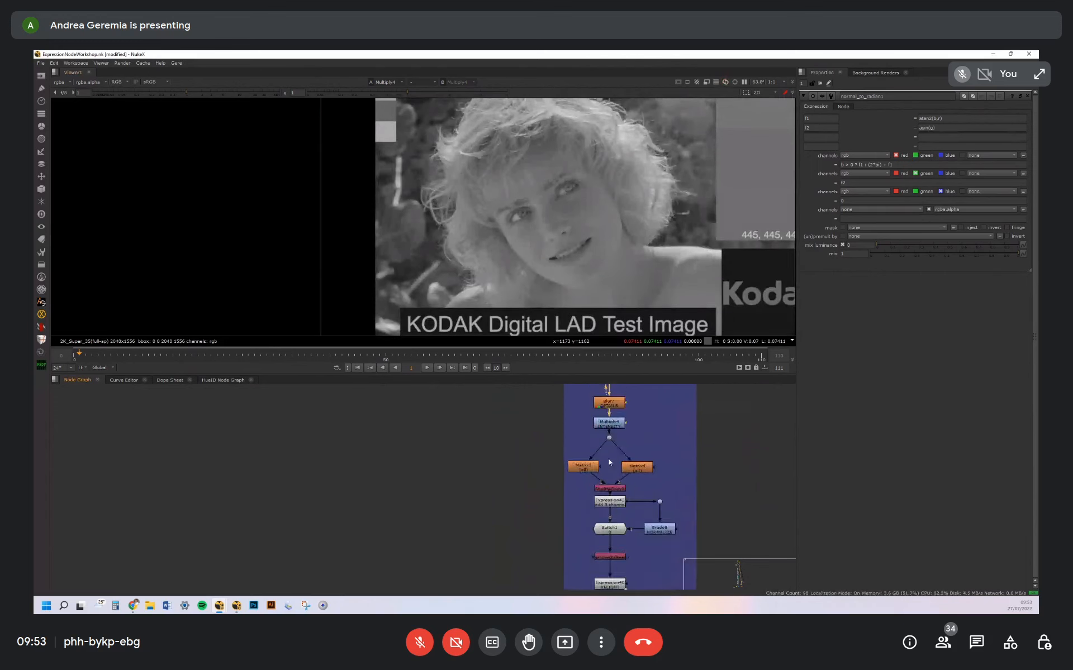
pyautogui.press('1')
pyautogui.doubleClick(650, 471)
pyautogui.moveTo(641, 523); pyautogui.dragTo(644, 465, button='middle')
pyautogui.click(616, 459)
pyautogui.doubleClick(617, 459)
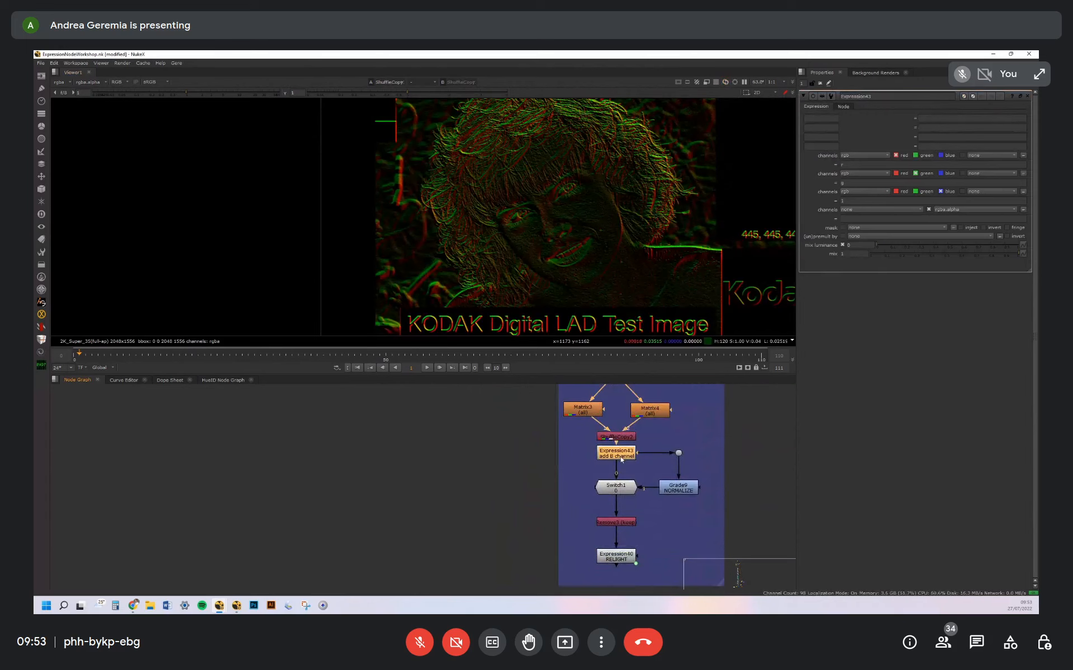
pyautogui.press('1')
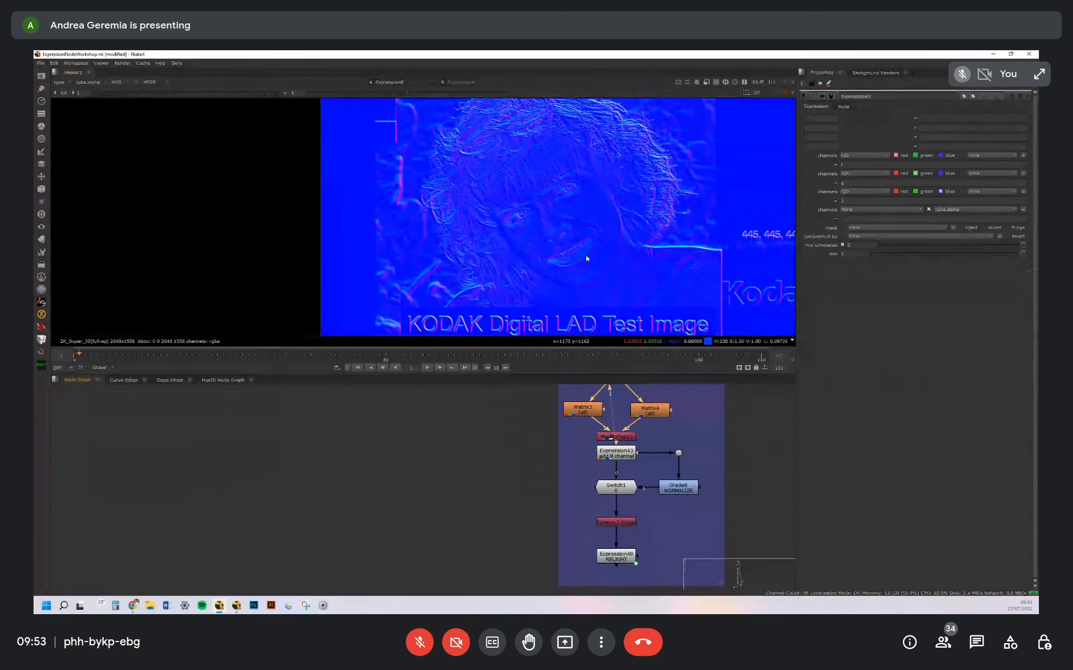
# Open the NORMALIZE Grade node beside the Switch and view the whole normalized image
pyautogui.scroll(-3, 586, 255)
pyautogui.click(679, 489)
pyautogui.doubleClick(680, 488)
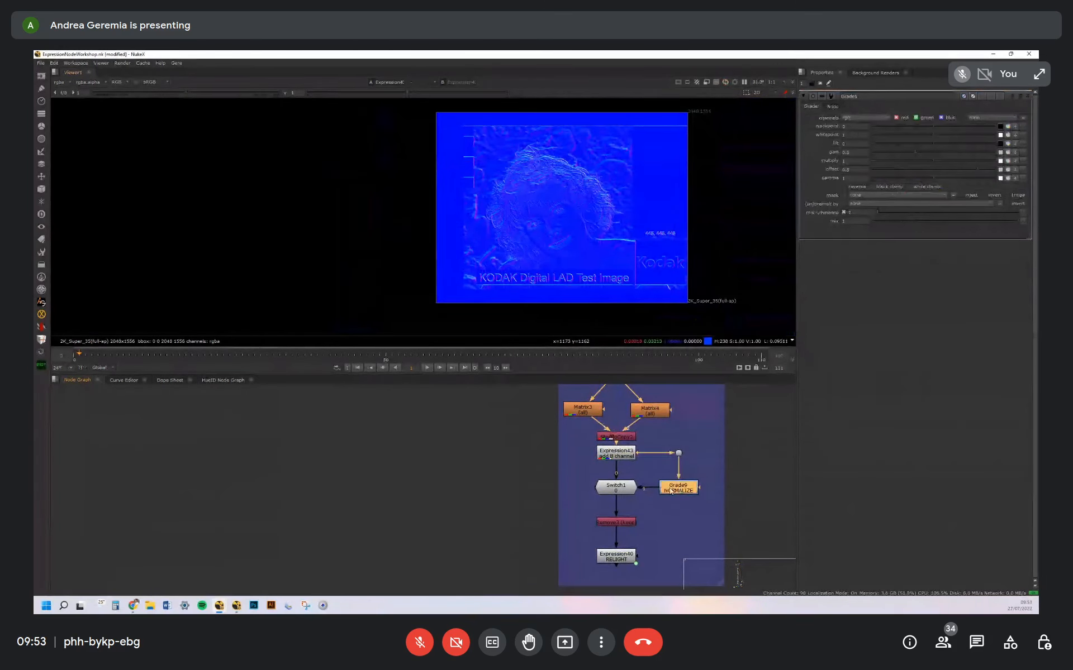
pyautogui.press('1')
# Open the RELIGHT expression of the Luma to Normal chain and compare its colour and alpha outputs
pyautogui.click(623, 558)
pyautogui.doubleClick(624, 558)
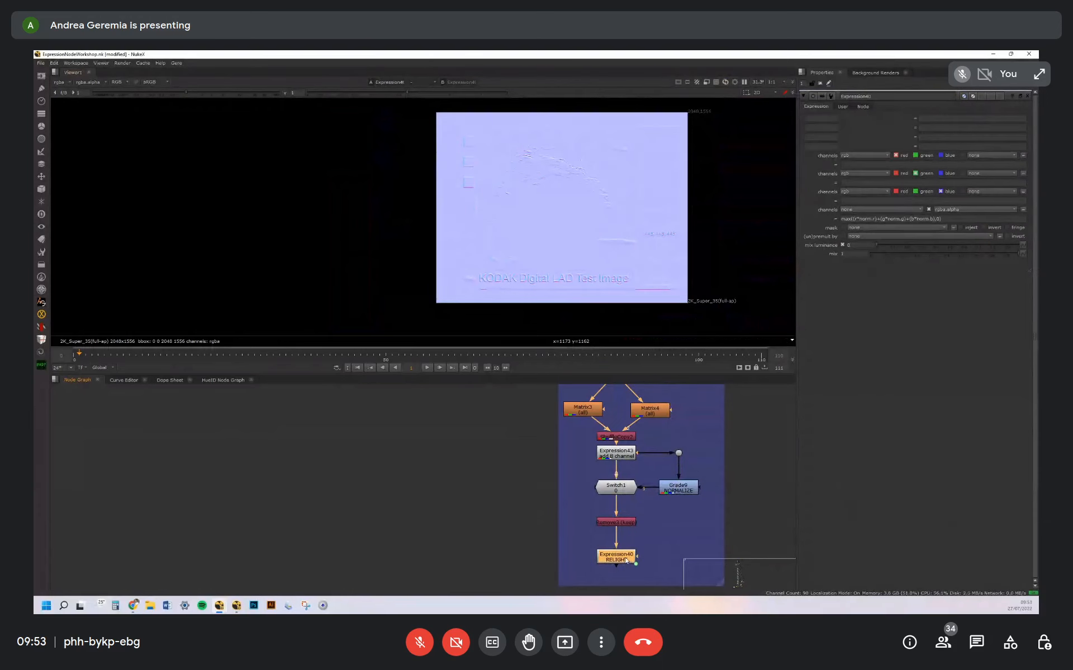
pyautogui.press('1')
pyautogui.press('a')
pyautogui.press('a')
pyautogui.press('a')
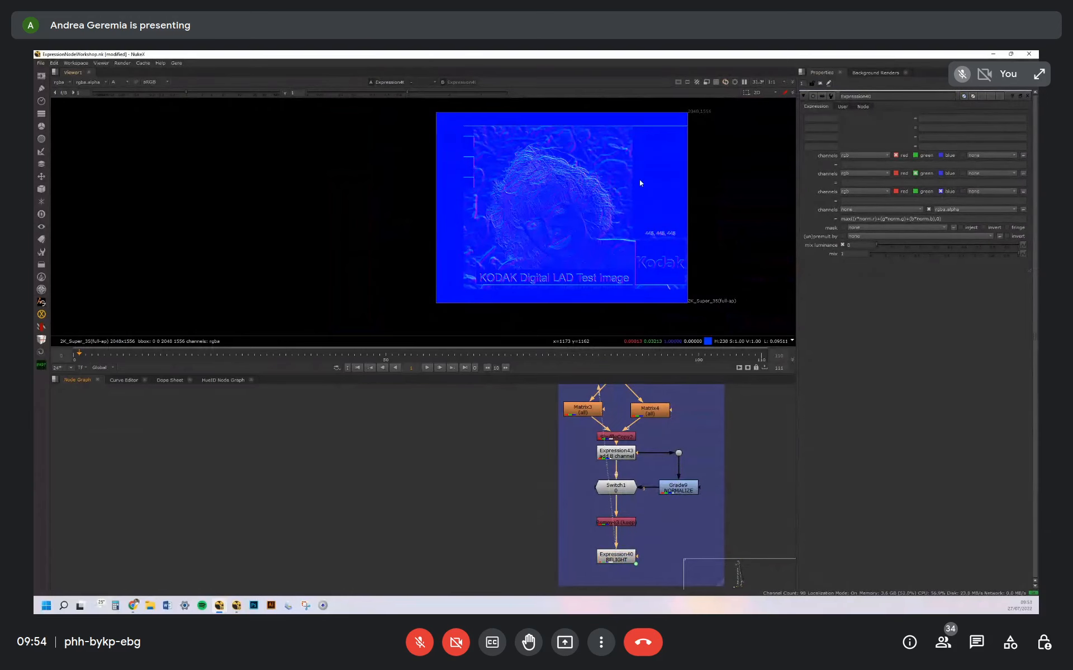
# Set the RELIGHT light direction's left/right to -21 and inspect the relit portrait's details up close
pyautogui.click(843, 106)
pyautogui.moveTo(900, 119); pyautogui.dragTo(930, 112)
pyautogui.scroll(5, 539, 173)
pyautogui.scroll(-3, 581, 179)
pyautogui.moveTo(676, 236); pyautogui.dragTo(659, 166, button='middle')
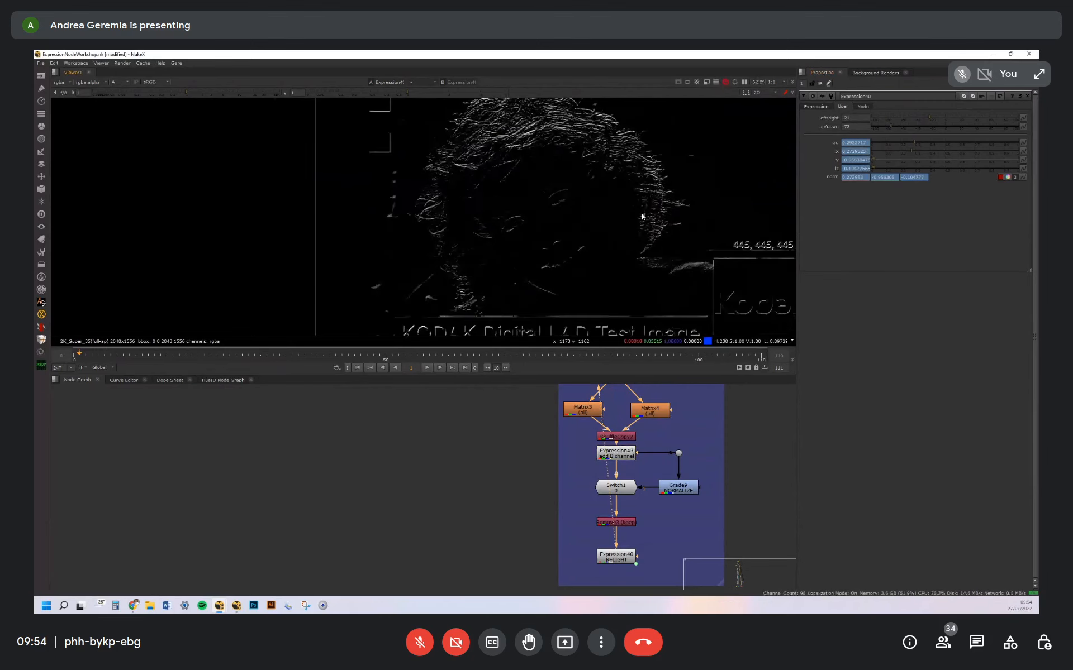
# Leave the Luma to Normal setup and go past the Transform backdrops to the blue group of deep examples
pyautogui.scroll(-8, 672, 500)
pyautogui.moveTo(508, 405); pyautogui.dragTo(650, 525, button='middle')
pyautogui.moveTo(606, 440); pyautogui.dragTo(649, 506, button='middle')
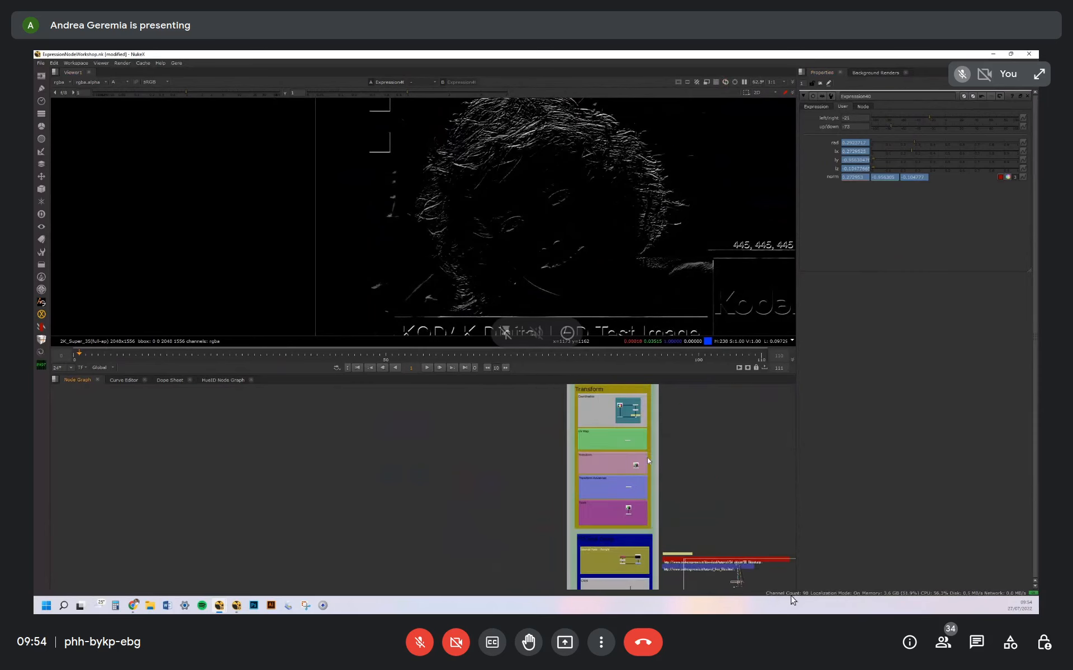
pyautogui.moveTo(636, 391); pyautogui.dragTo(638, 449, button='middle')
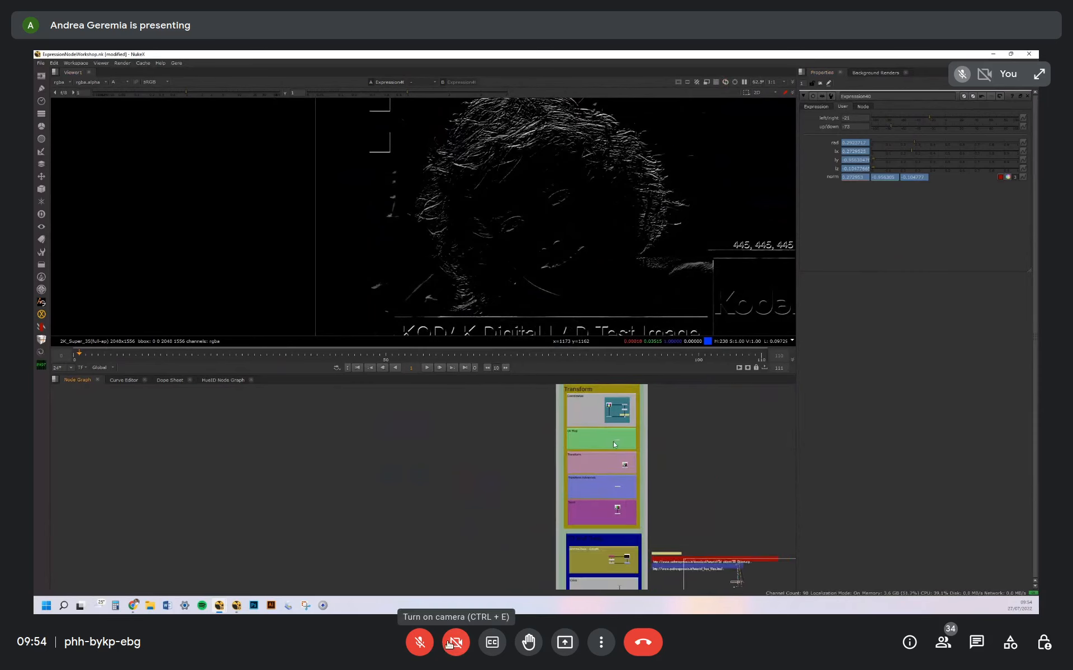
# Turn on the Google Meet microphone, mute it once, and turn it back on
pyautogui.click(419, 645)
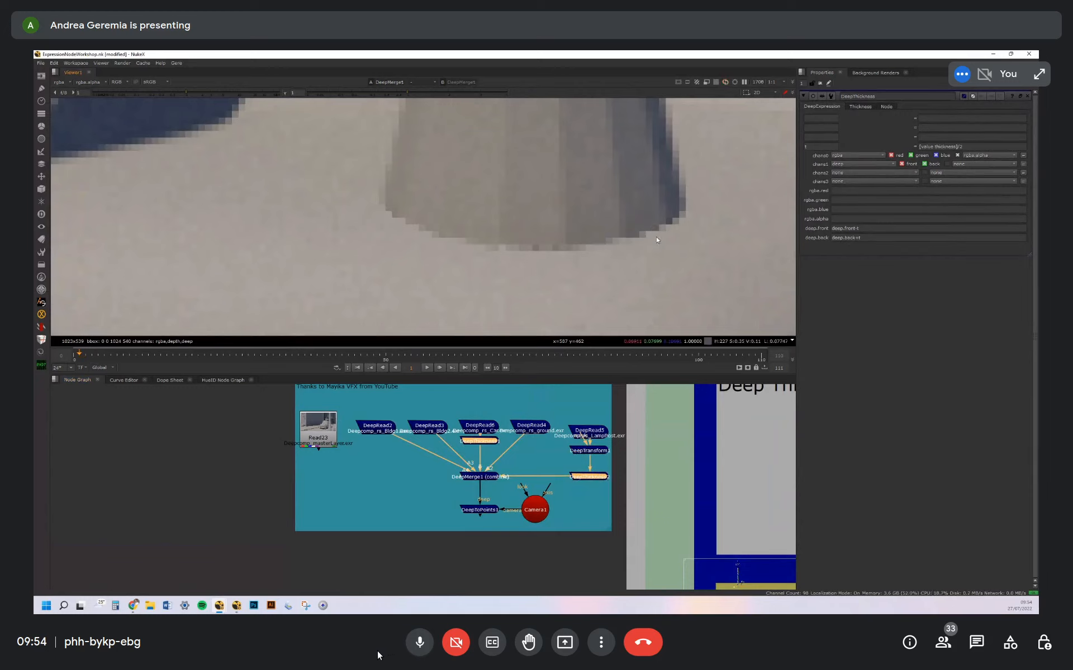
pyautogui.click(419, 643)
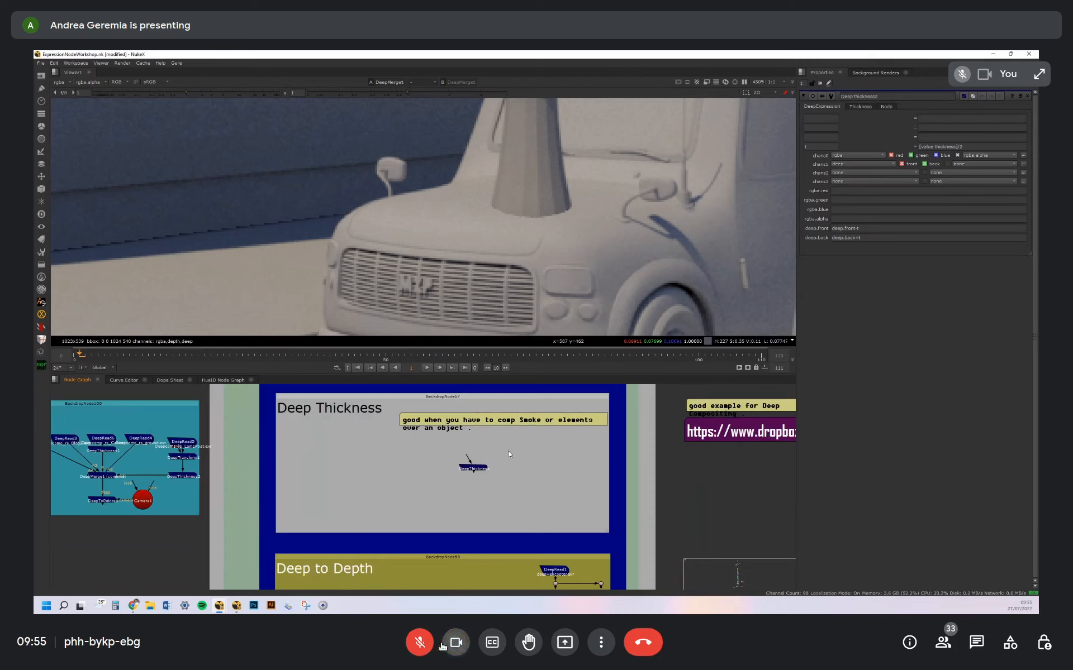
pyautogui.click(421, 644)
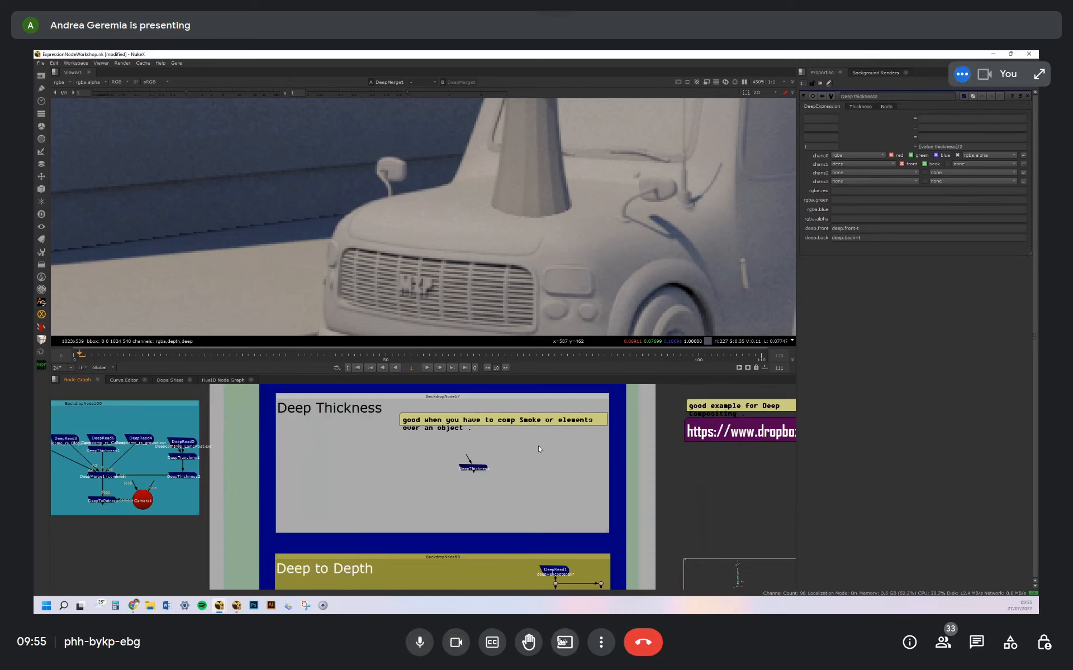
# Change the meeting layout from Spotlight to Auto, trying Tiled first, and close the layout settings
pyautogui.click(601, 643)
pyautogui.click(662, 336)
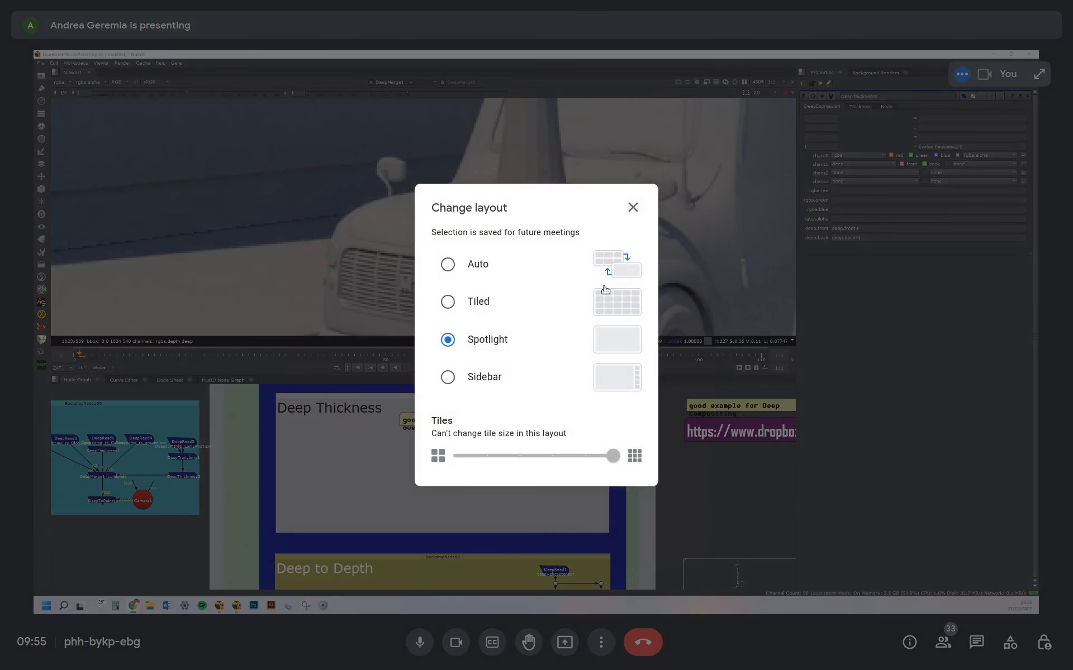
pyautogui.click(476, 305)
pyautogui.click(470, 267)
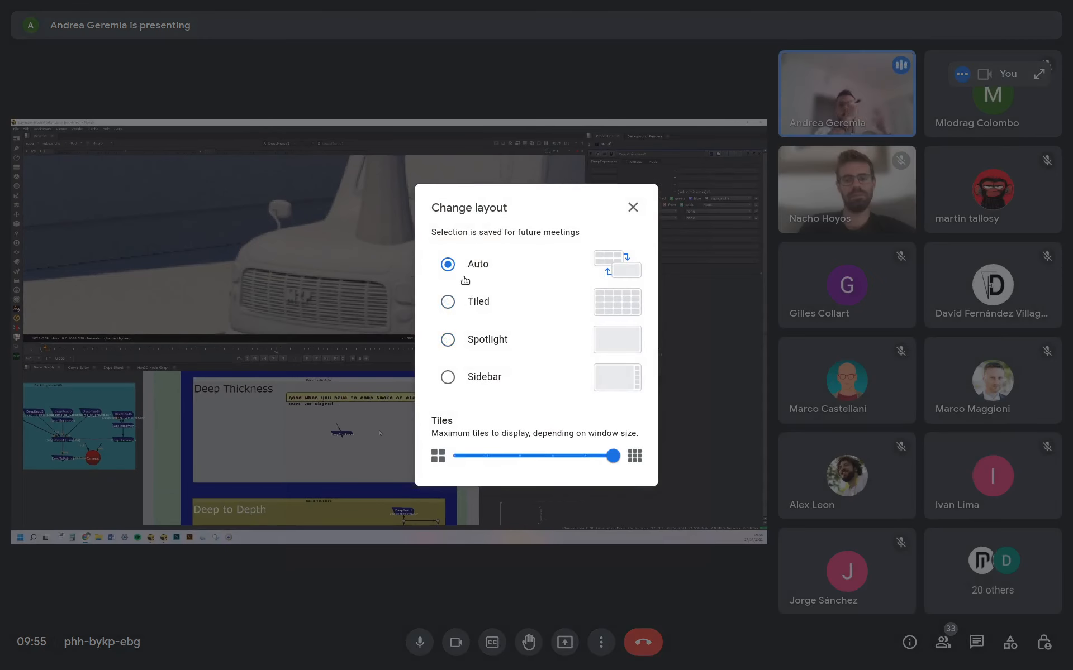
pyautogui.click(632, 207)
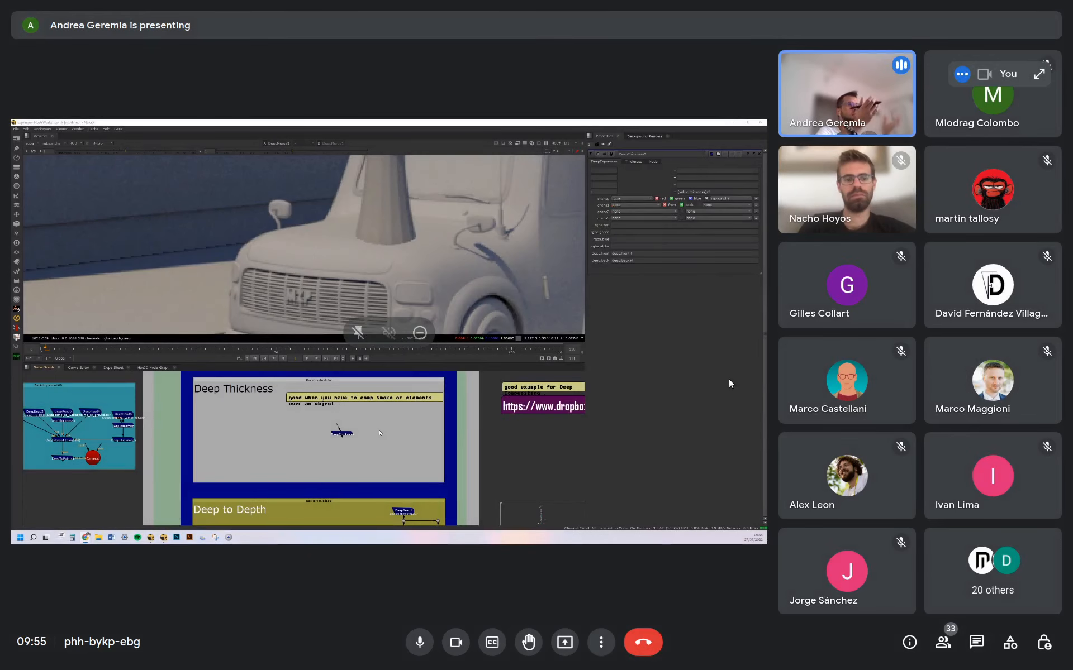